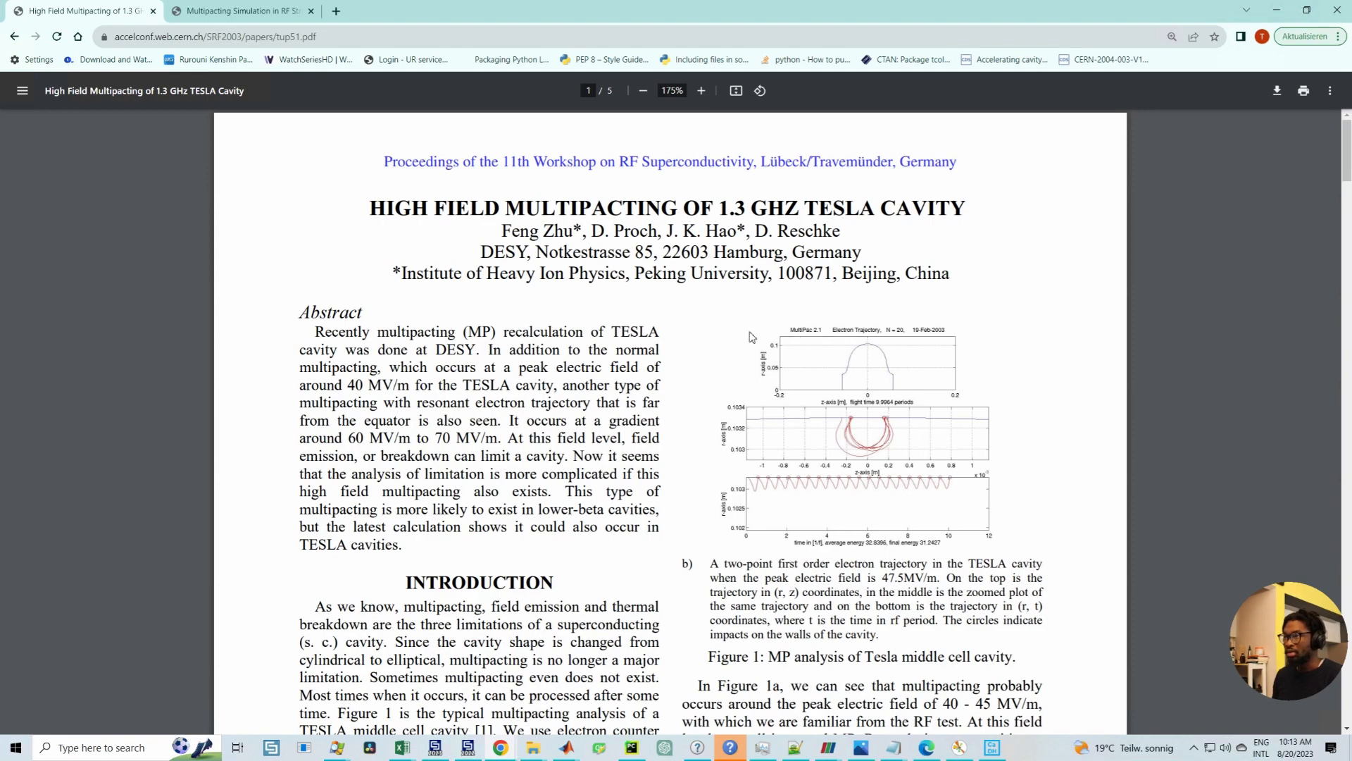
Step: Examine the abstract, introduction and multipacting figures on the first two pages of the 1.3 GHz TESLA cavity paper
{"action": "scroll", "coordinate": [467, 310], "scroll_direction": "down", "scroll_amount": 3}
{"action": "scroll", "coordinate": [469, 311], "scroll_direction": "up", "scroll_amount": 3}
{"action": "scroll", "coordinate": [471, 310], "scroll_direction": "down", "scroll_amount": 1}
{"action": "scroll", "coordinate": [471, 310], "scroll_direction": "up", "scroll_amount": 1}
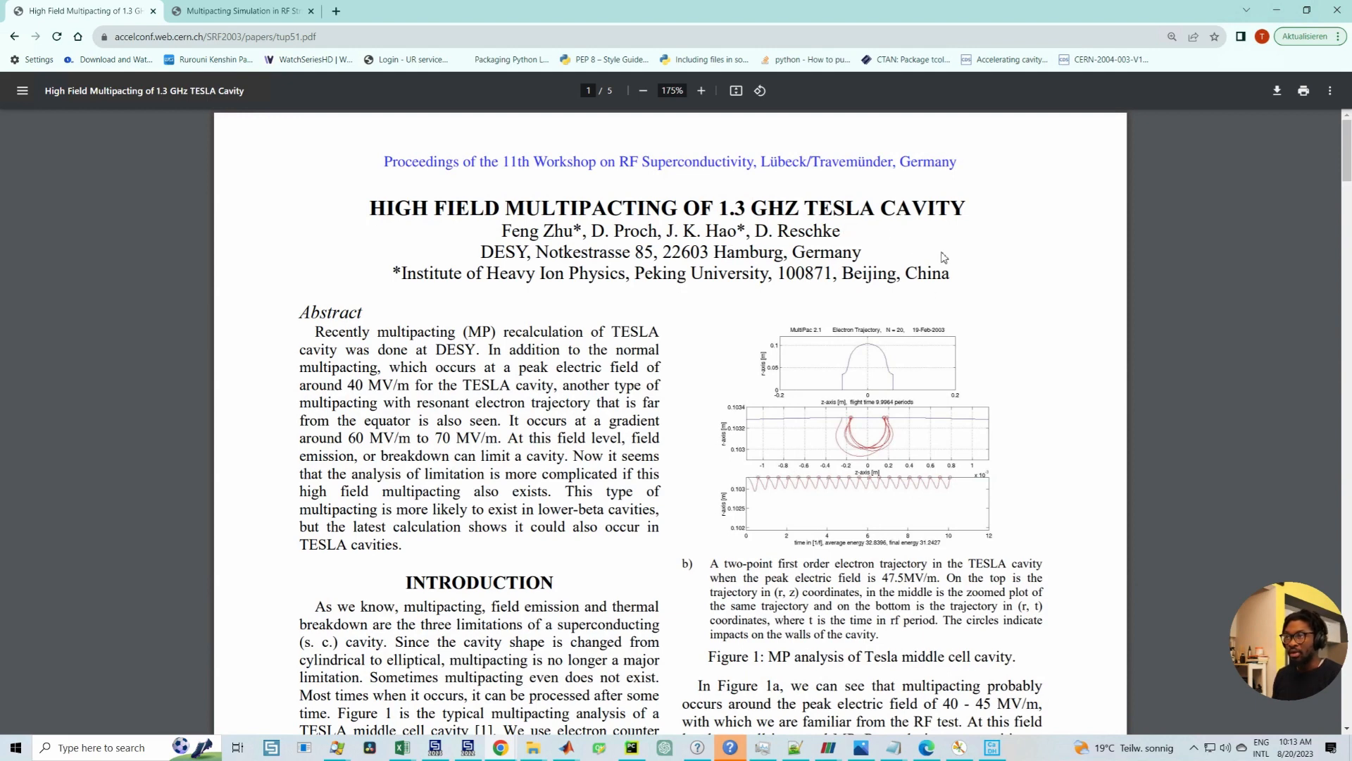
{"action": "scroll", "coordinate": [535, 378], "scroll_direction": "down", "scroll_amount": 2}
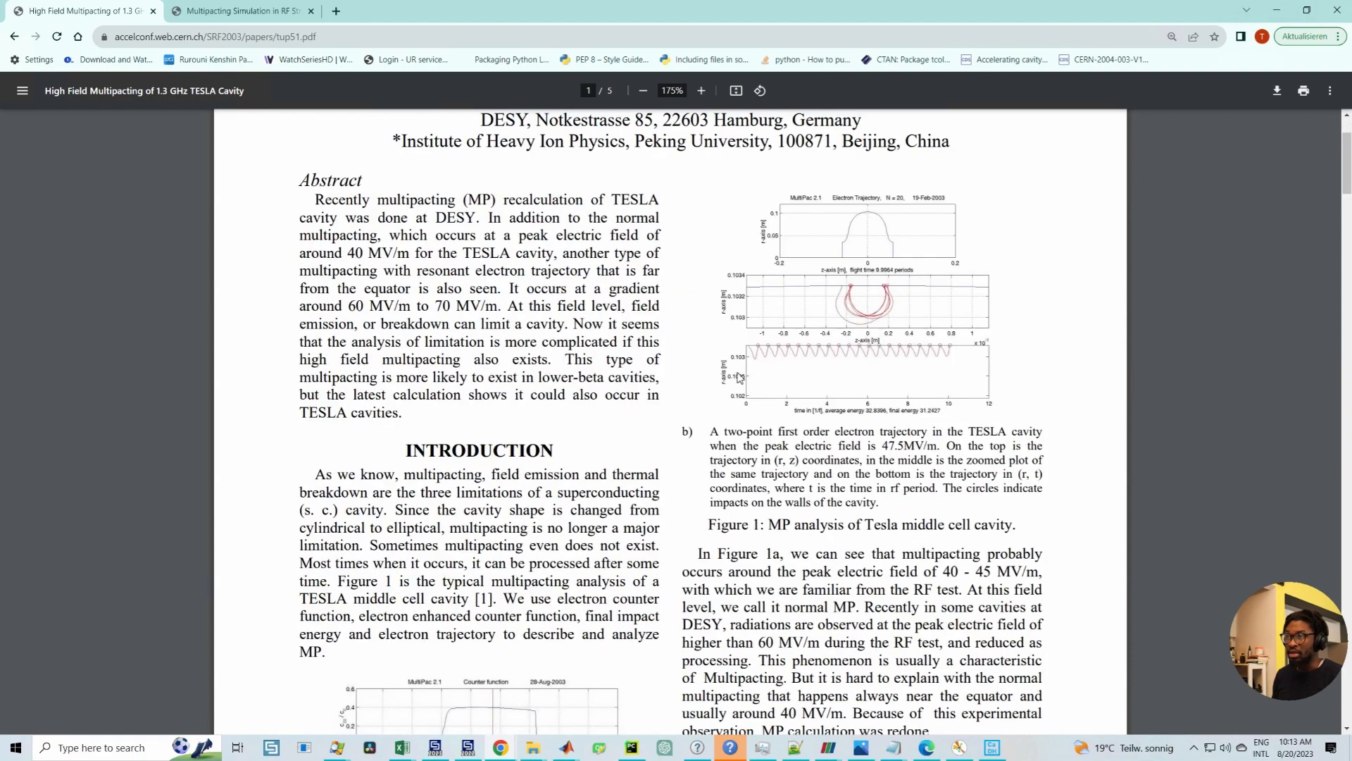
{"action": "scroll", "coordinate": [529, 381], "scroll_direction": "up", "scroll_amount": 2}
{"action": "scroll", "coordinate": [493, 385], "scroll_direction": "down", "scroll_amount": 4}
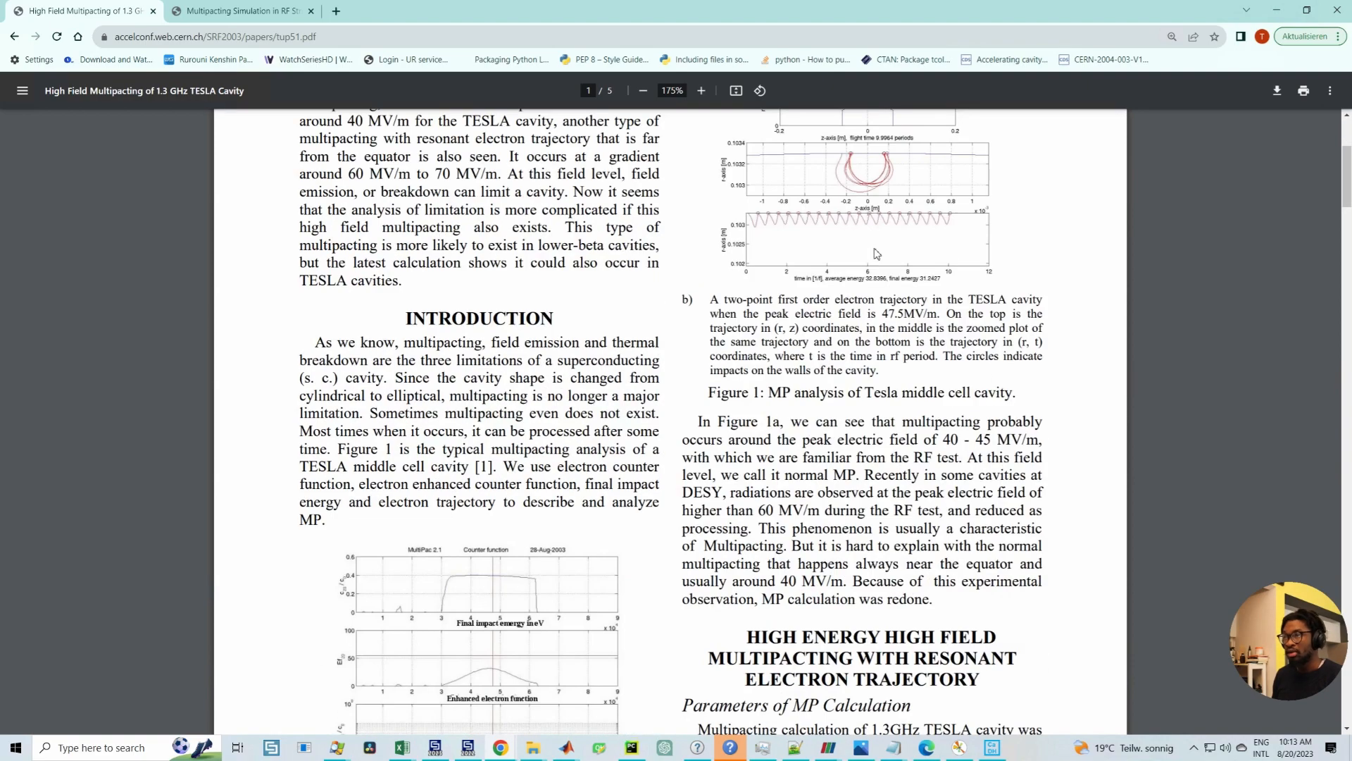
{"action": "scroll", "coordinate": [877, 255], "scroll_direction": "up", "scroll_amount": 4}
{"action": "scroll", "coordinate": [837, 388], "scroll_direction": "down", "scroll_amount": 11}
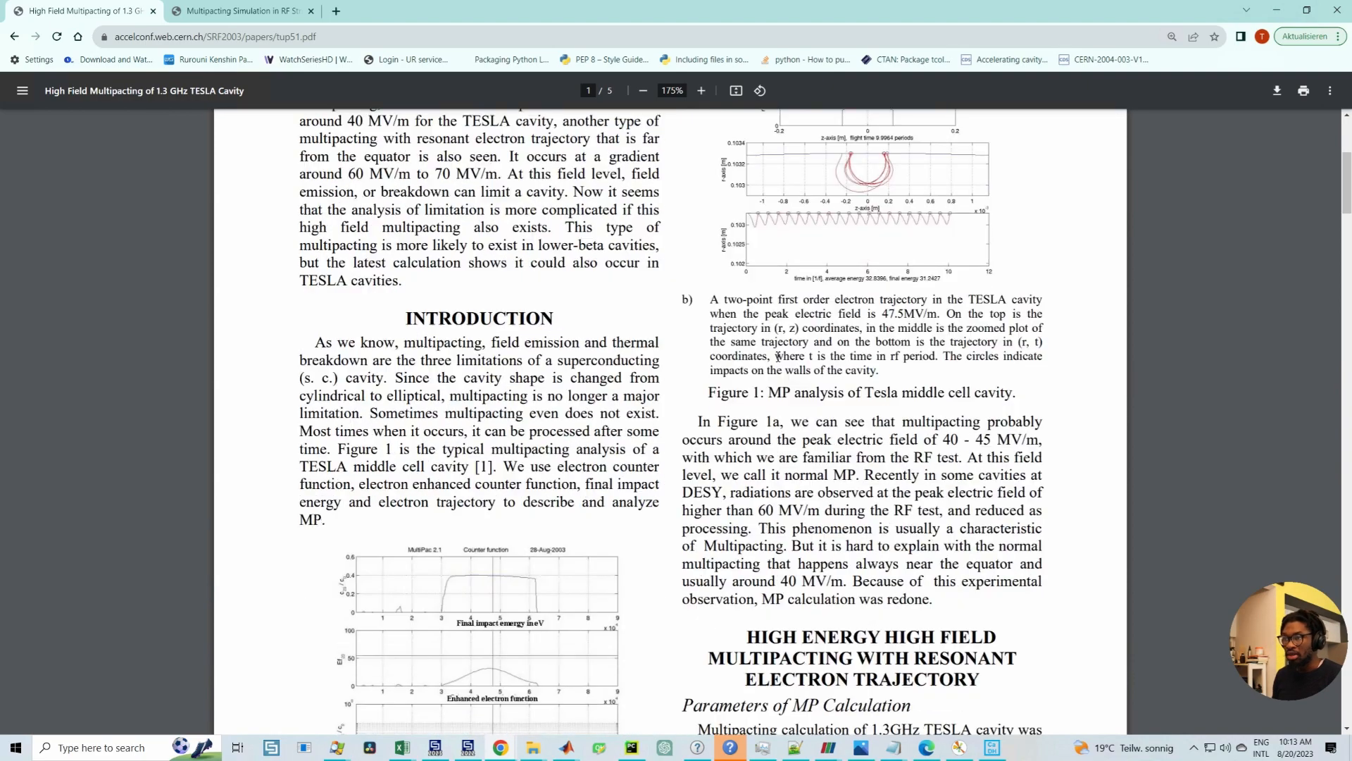
{"action": "scroll", "coordinate": [551, 340], "scroll_direction": "up", "scroll_amount": 3}
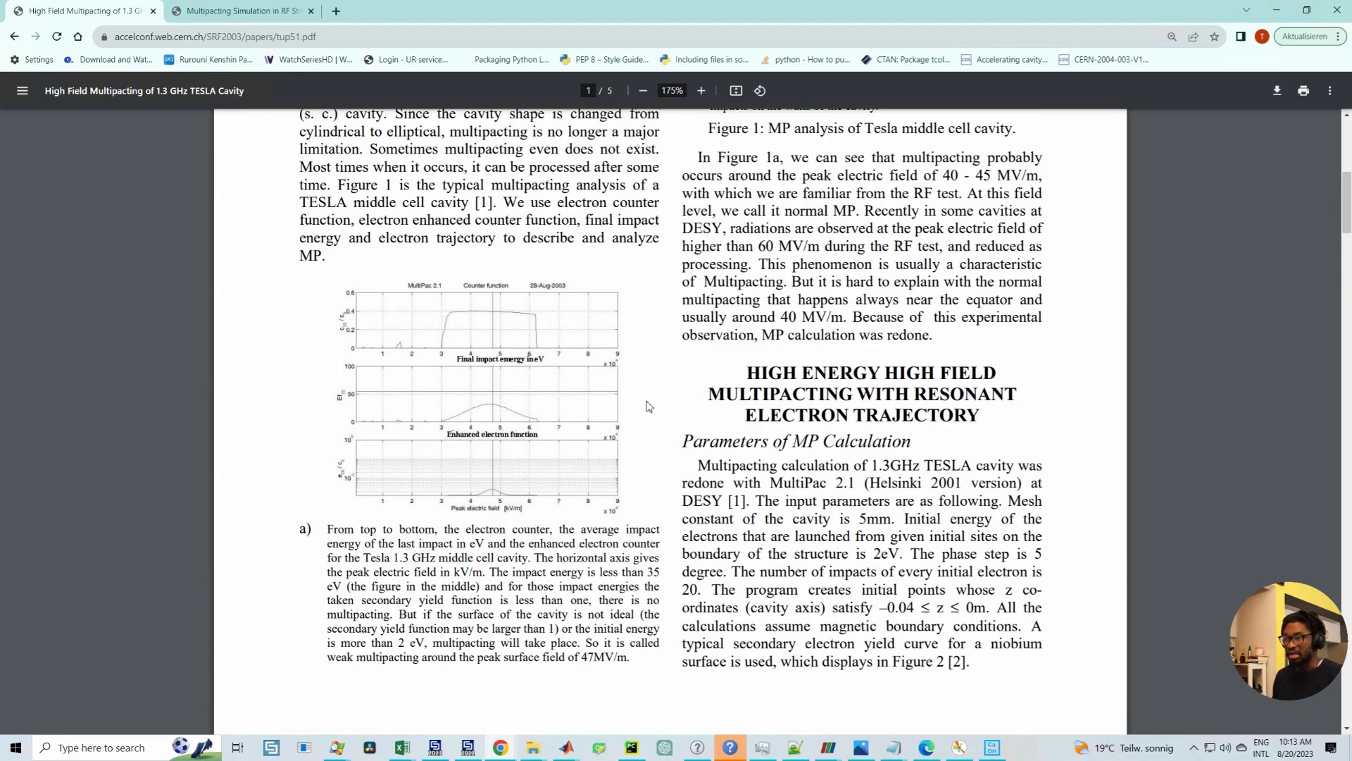
{"action": "scroll", "coordinate": [638, 394], "scroll_direction": "up", "scroll_amount": 2}
{"action": "scroll", "coordinate": [622, 394], "scroll_direction": "down", "scroll_amount": 4}
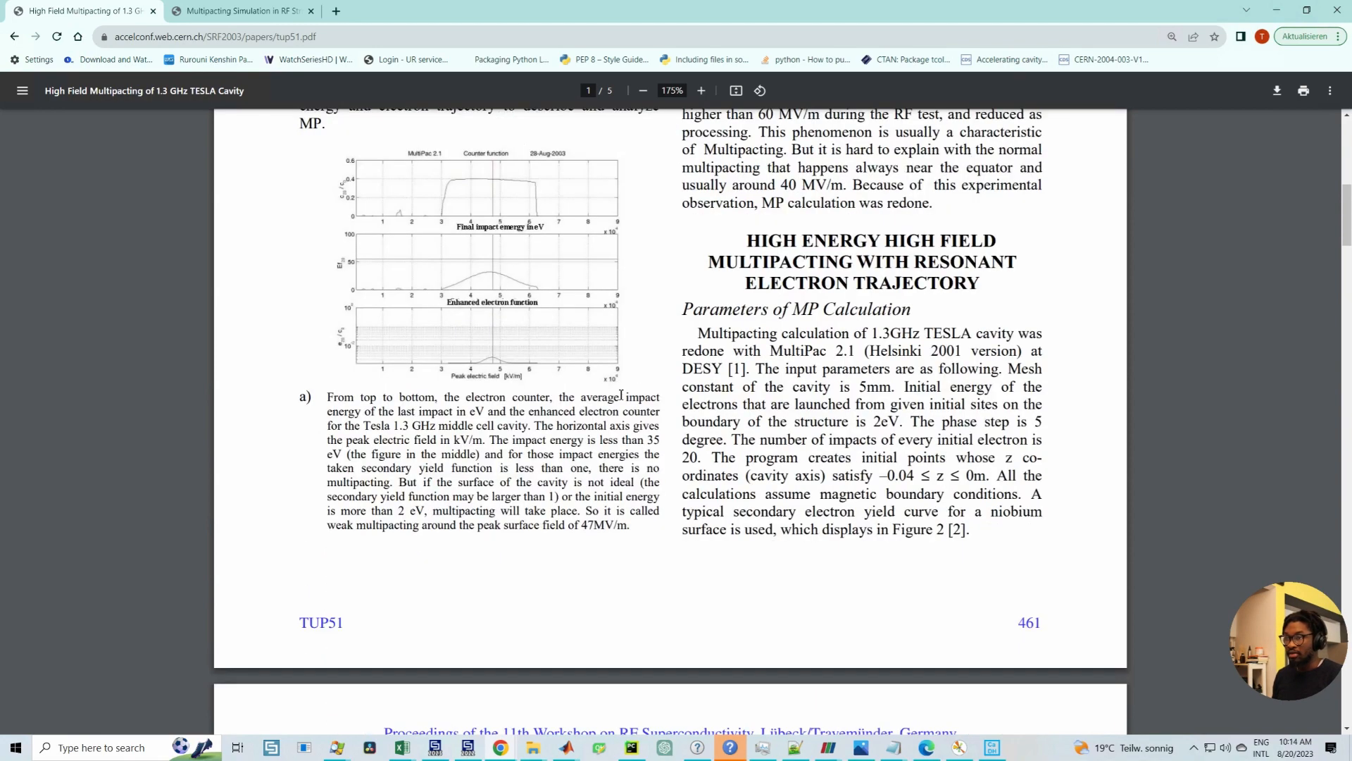
{"action": "scroll", "coordinate": [671, 387], "scroll_direction": "down", "scroll_amount": 6}
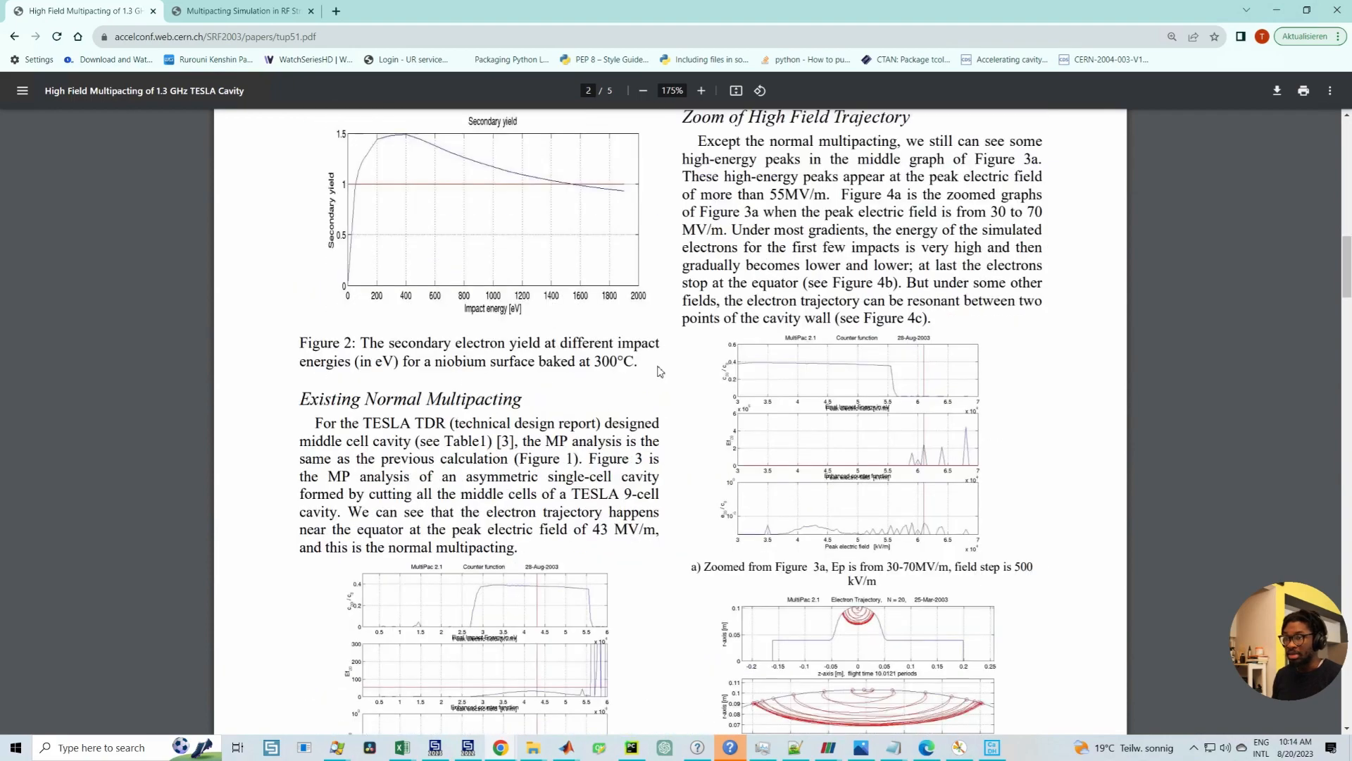
{"action": "scroll", "coordinate": [662, 369], "scroll_direction": "up", "scroll_amount": 8}
{"action": "scroll", "coordinate": [661, 367], "scroll_direction": "up", "scroll_amount": 5}
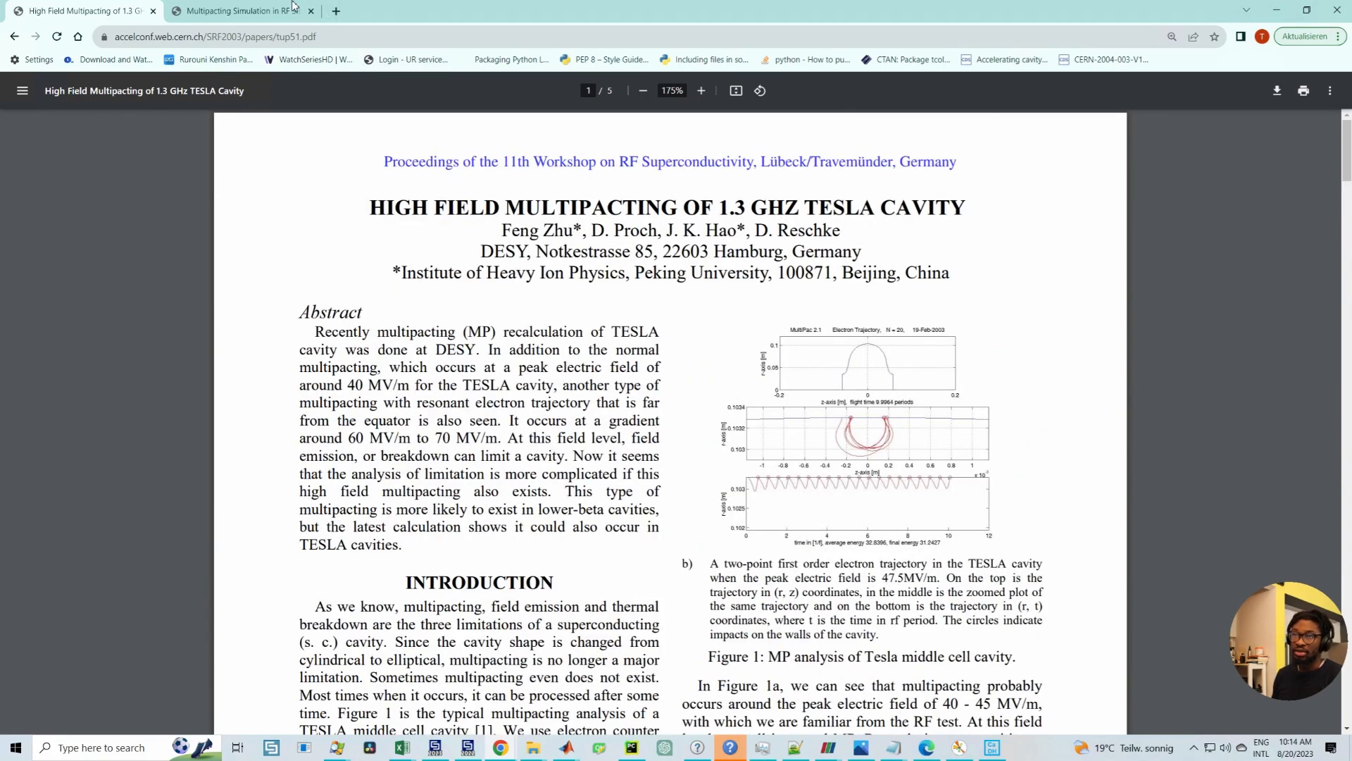
Step: Bring up the paper Multipacting Simulation in RF Structures and read the multipactor effect definition in its introduction
{"action": "left_click", "coordinate": [248, 11]}
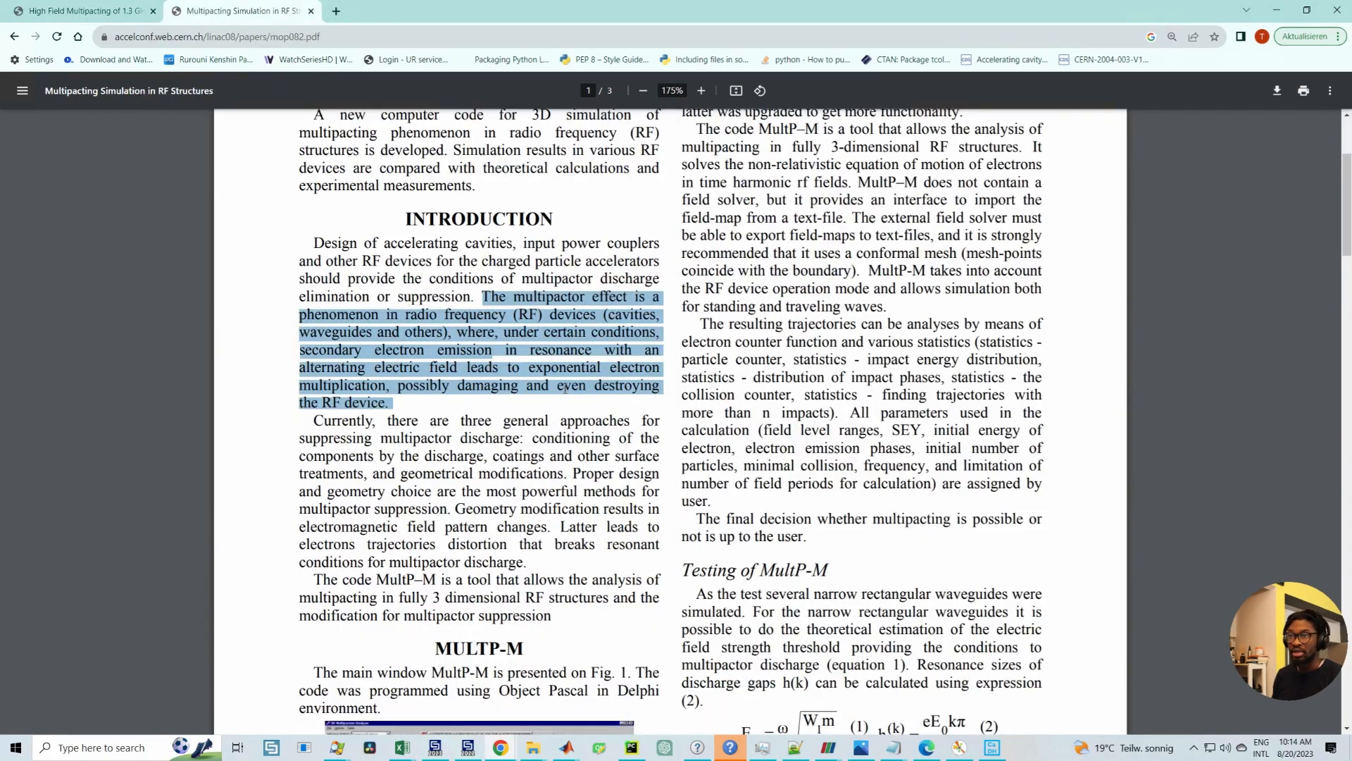
{"action": "scroll", "coordinate": [562, 380], "scroll_direction": "up", "scroll_amount": 3}
{"action": "scroll", "coordinate": [487, 483], "scroll_direction": "down", "scroll_amount": 2}
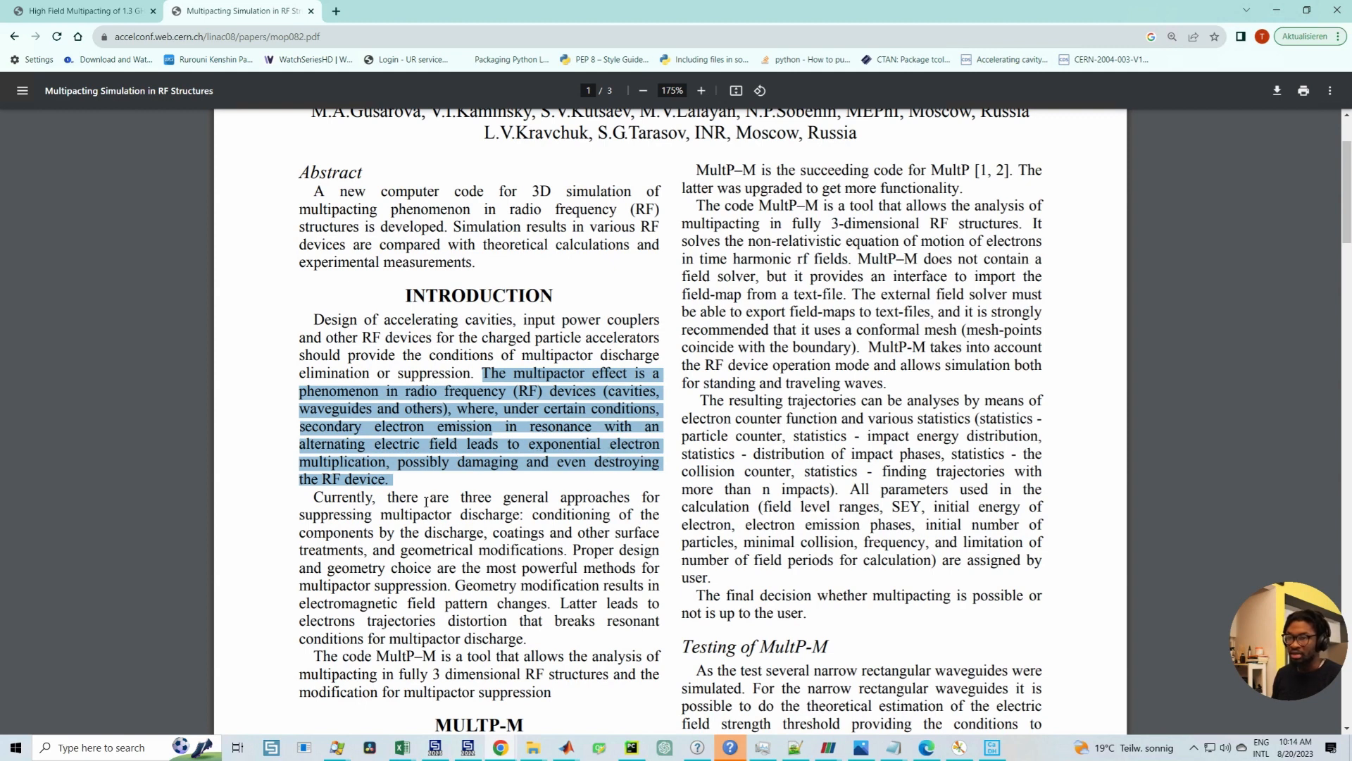
Step: Switch to CST Studio Suite and inspect the TESLA_mid_cell cavity's cross-section with an X-normal cutting plane, then turn the cut off
{"action": "left_click", "coordinate": [468, 748]}
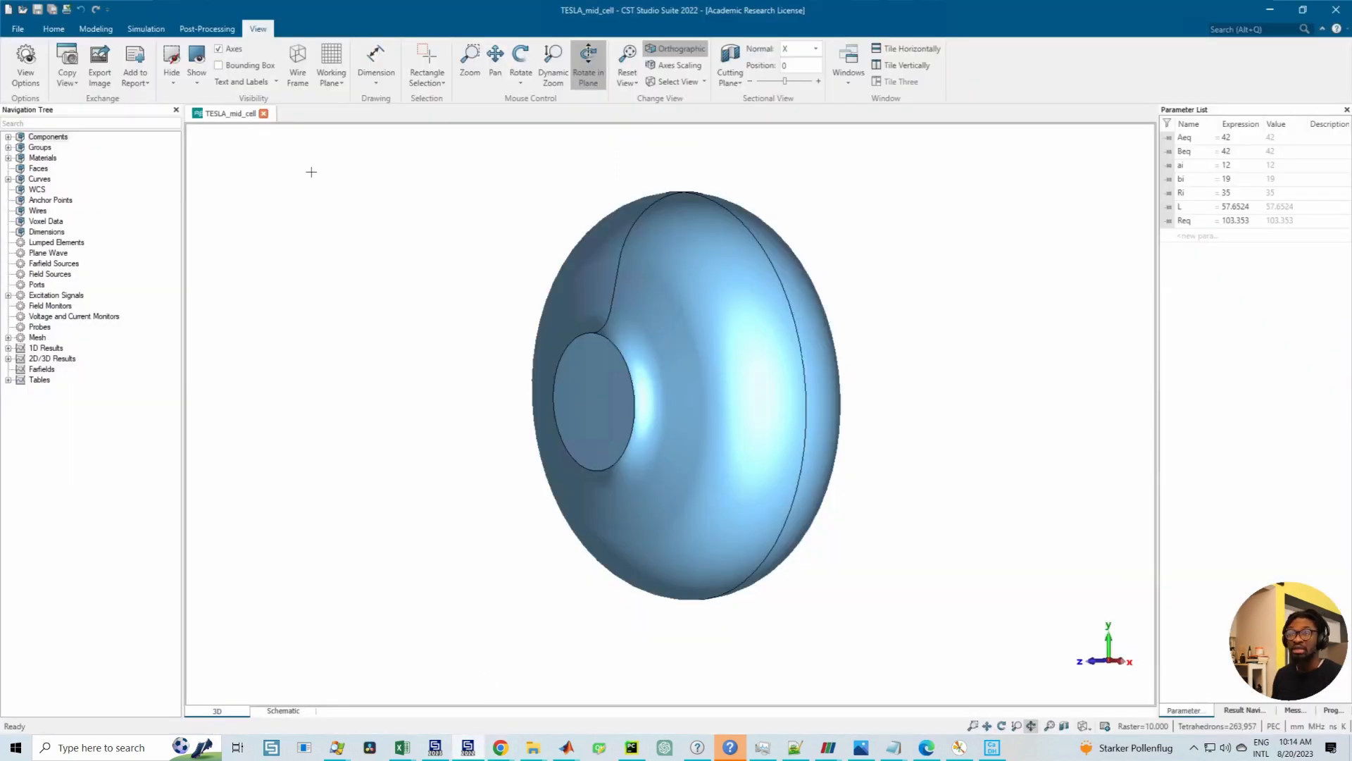
{"action": "left_click", "coordinate": [731, 55]}
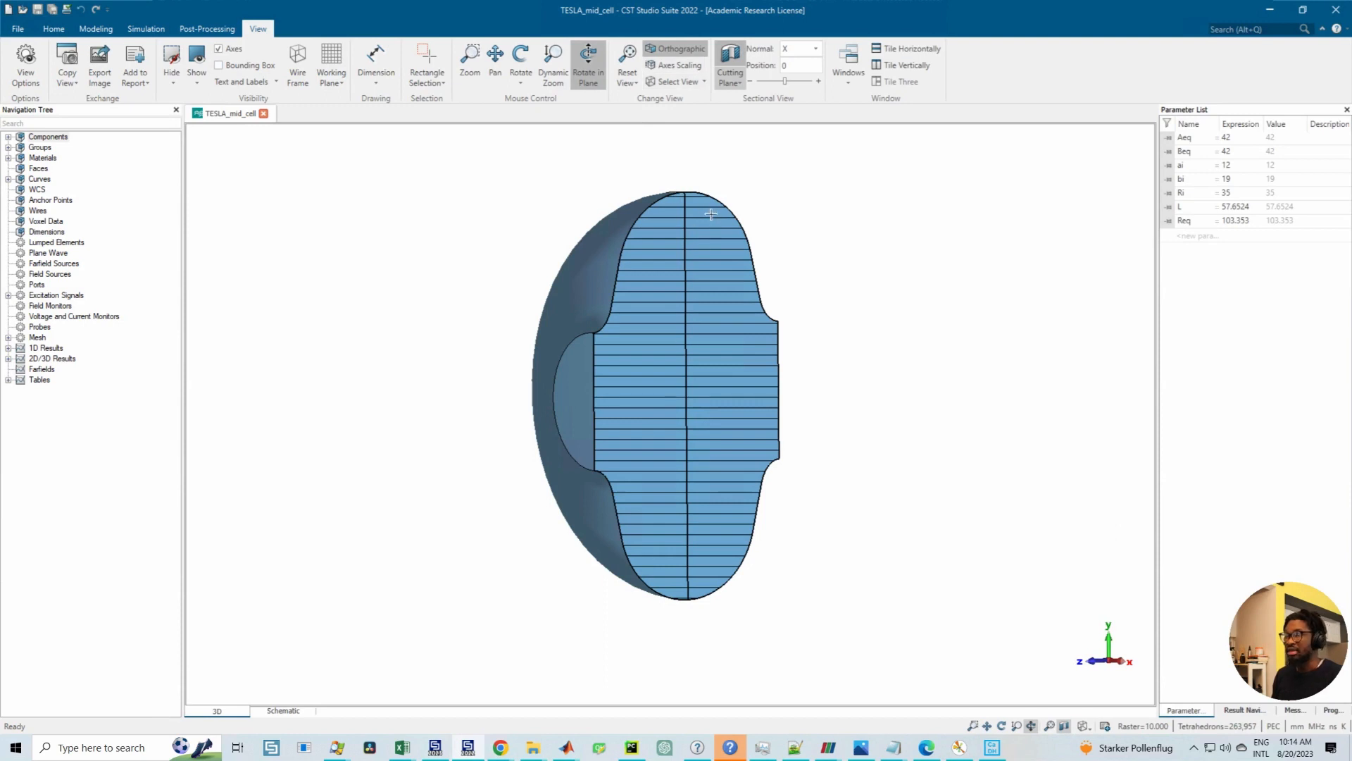
{"action": "scroll", "coordinate": [696, 203], "scroll_direction": "up", "scroll_amount": 3}
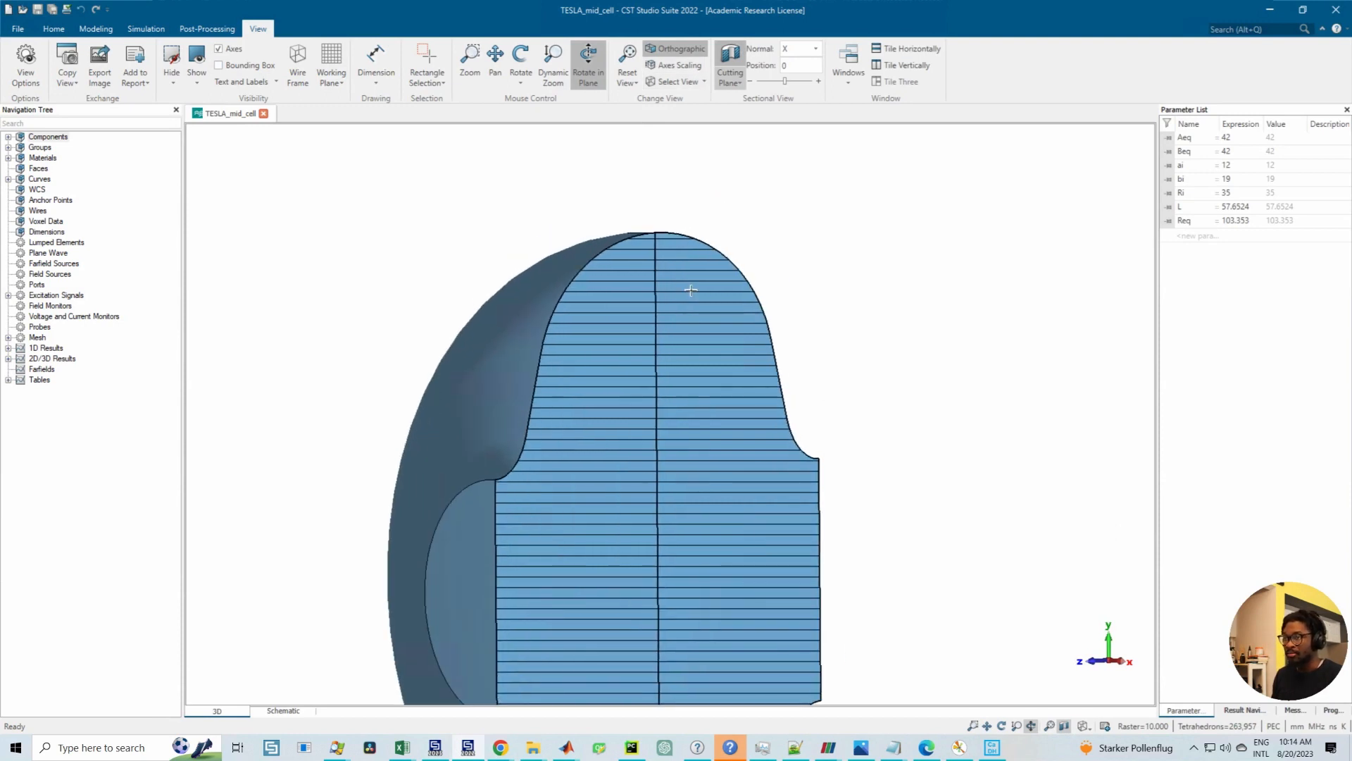
{"action": "left_click_drag", "start_coordinate": [690, 289], "coordinate": [679, 278]}
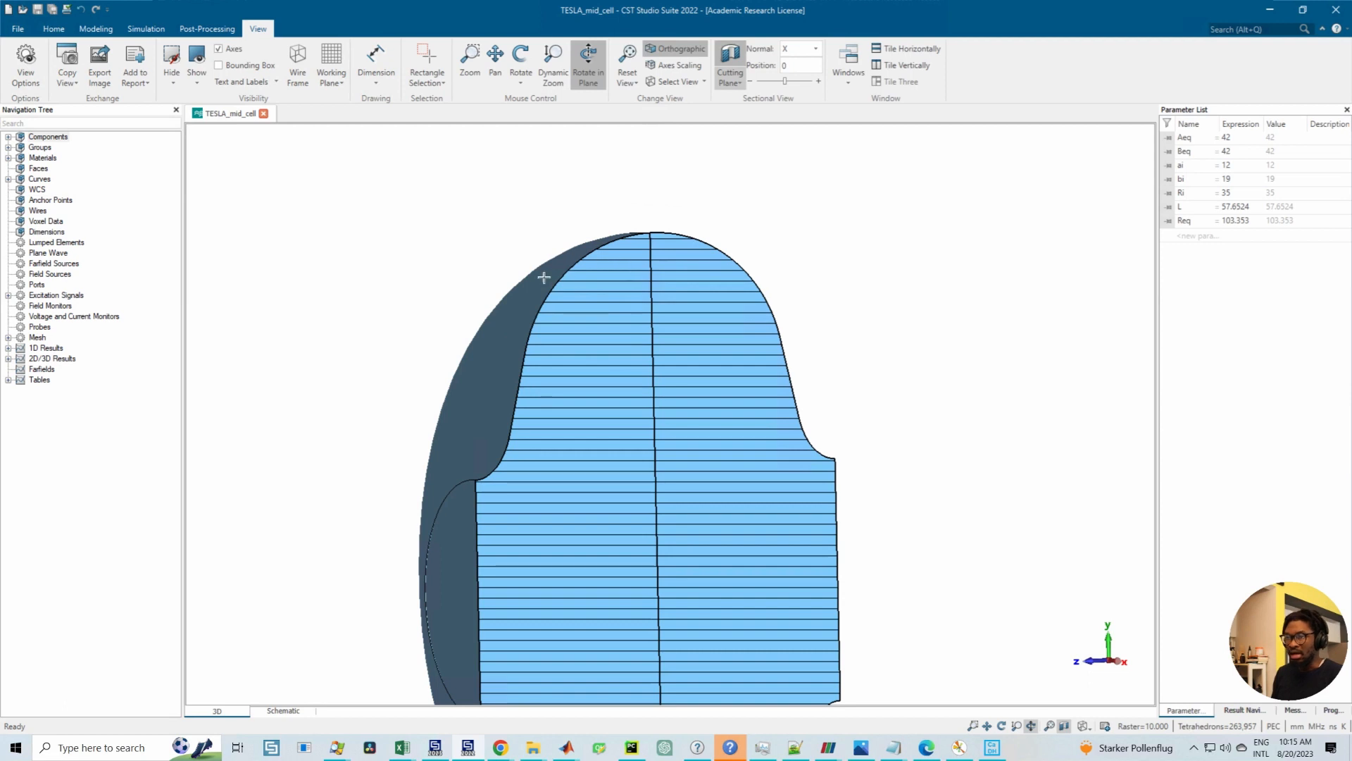
{"action": "mouse_move", "coordinate": [666, 318]}
{"action": "left_mouse_down"}
{"action": "mouse_move", "coordinate": [662, 410]}
{"action": "mouse_move", "coordinate": [626, 317]}
{"action": "left_mouse_up"}
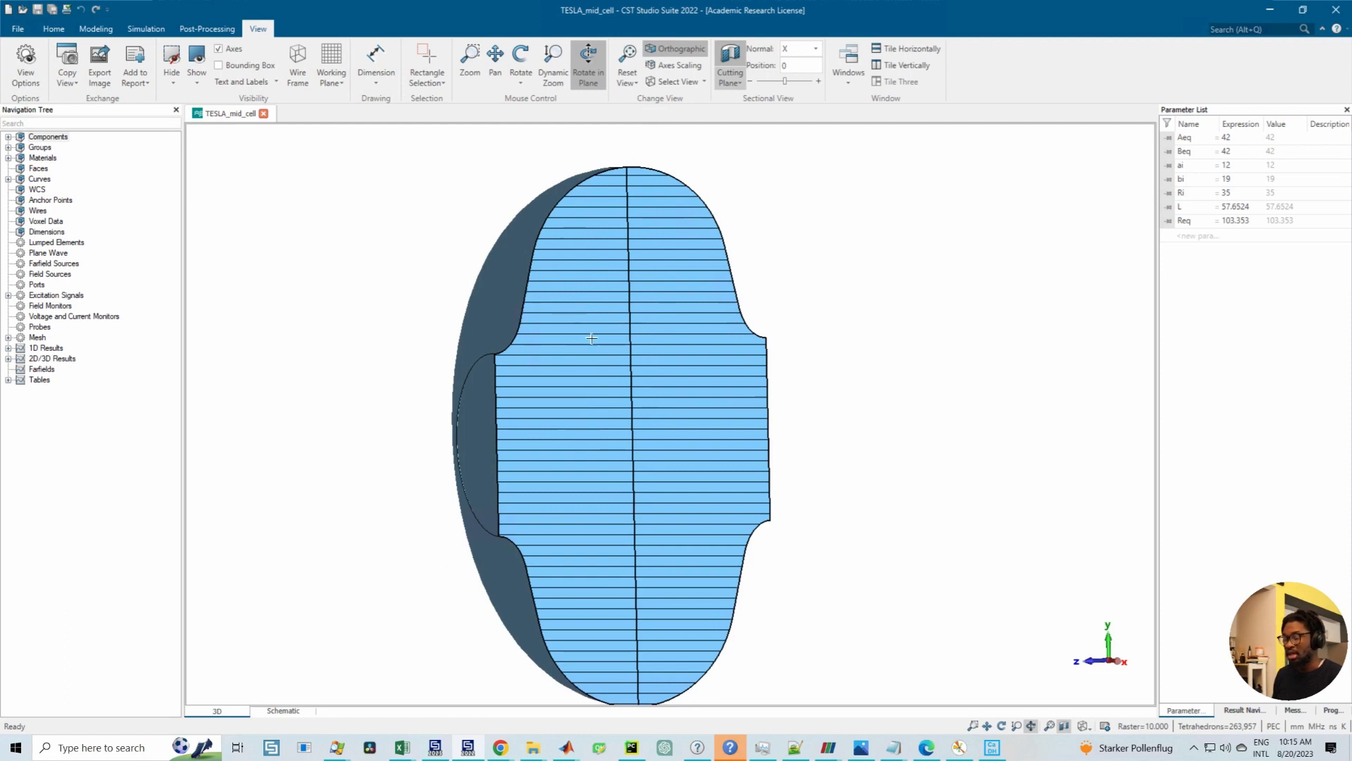
{"action": "left_click_drag", "start_coordinate": [592, 339], "coordinate": [629, 388]}
{"action": "left_click", "coordinate": [724, 57]}
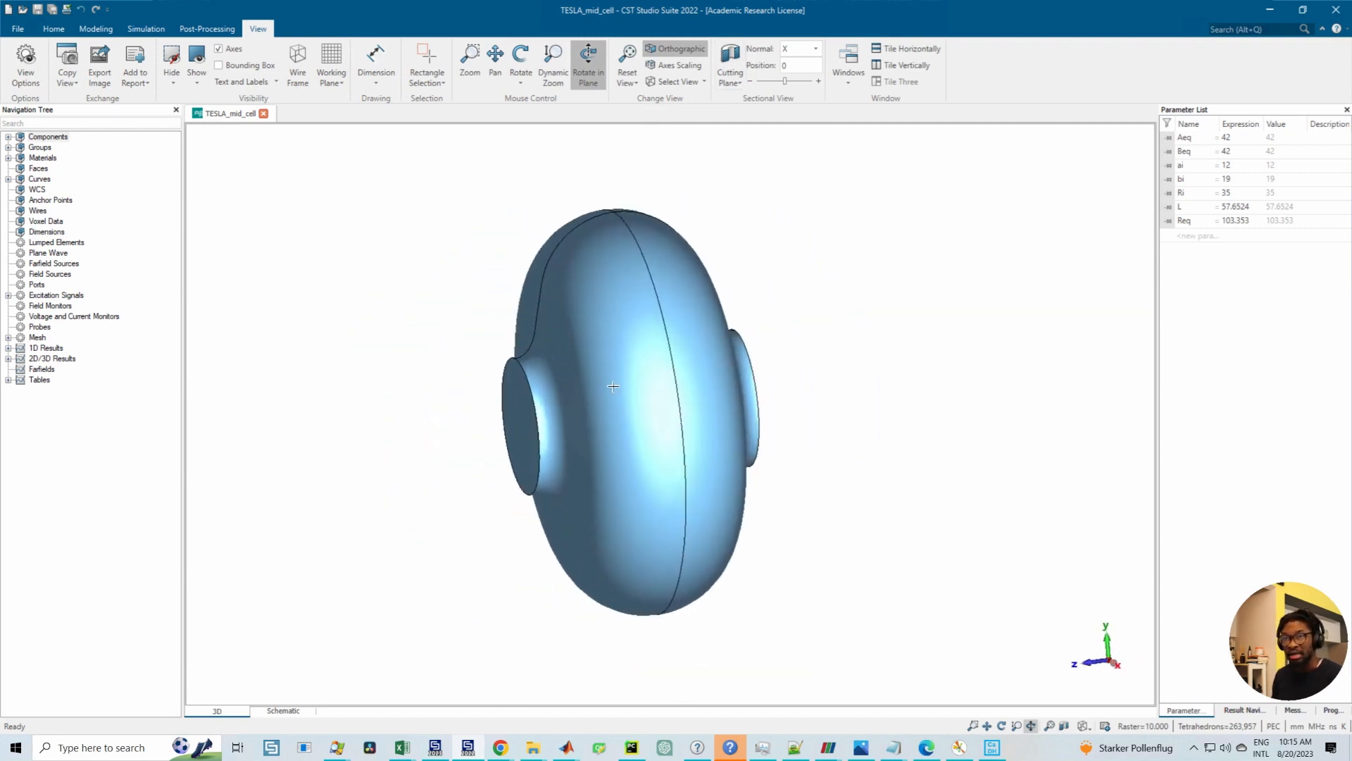
{"action": "left_click_drag", "start_coordinate": [512, 385], "coordinate": [451, 409]}
{"action": "left_click_drag", "start_coordinate": [585, 402], "coordinate": [558, 314]}
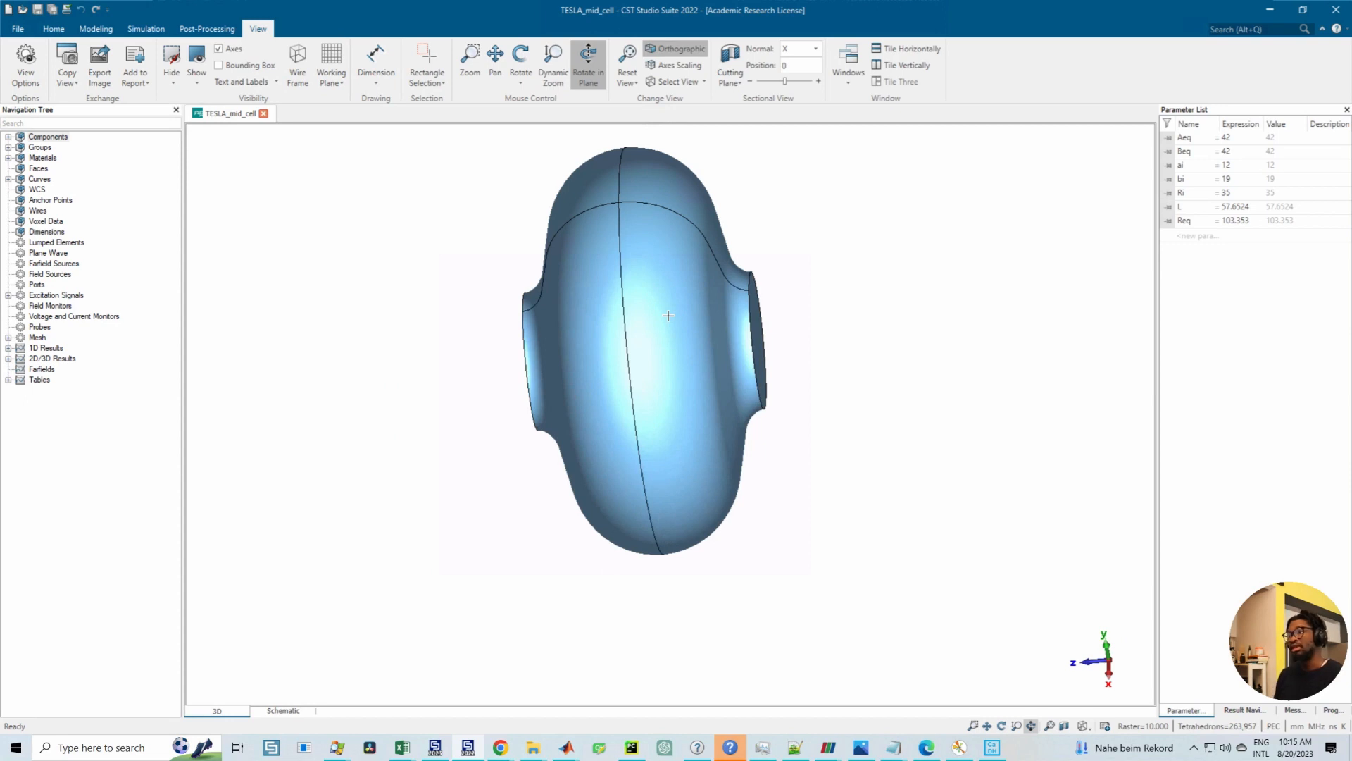
{"action": "mouse_move", "coordinate": [613, 305]}
{"action": "left_mouse_down"}
{"action": "mouse_move", "coordinate": [592, 386]}
{"action": "mouse_move", "coordinate": [698, 359]}
{"action": "mouse_move", "coordinate": [638, 367]}
{"action": "mouse_move", "coordinate": [634, 295]}
{"action": "left_mouse_up"}
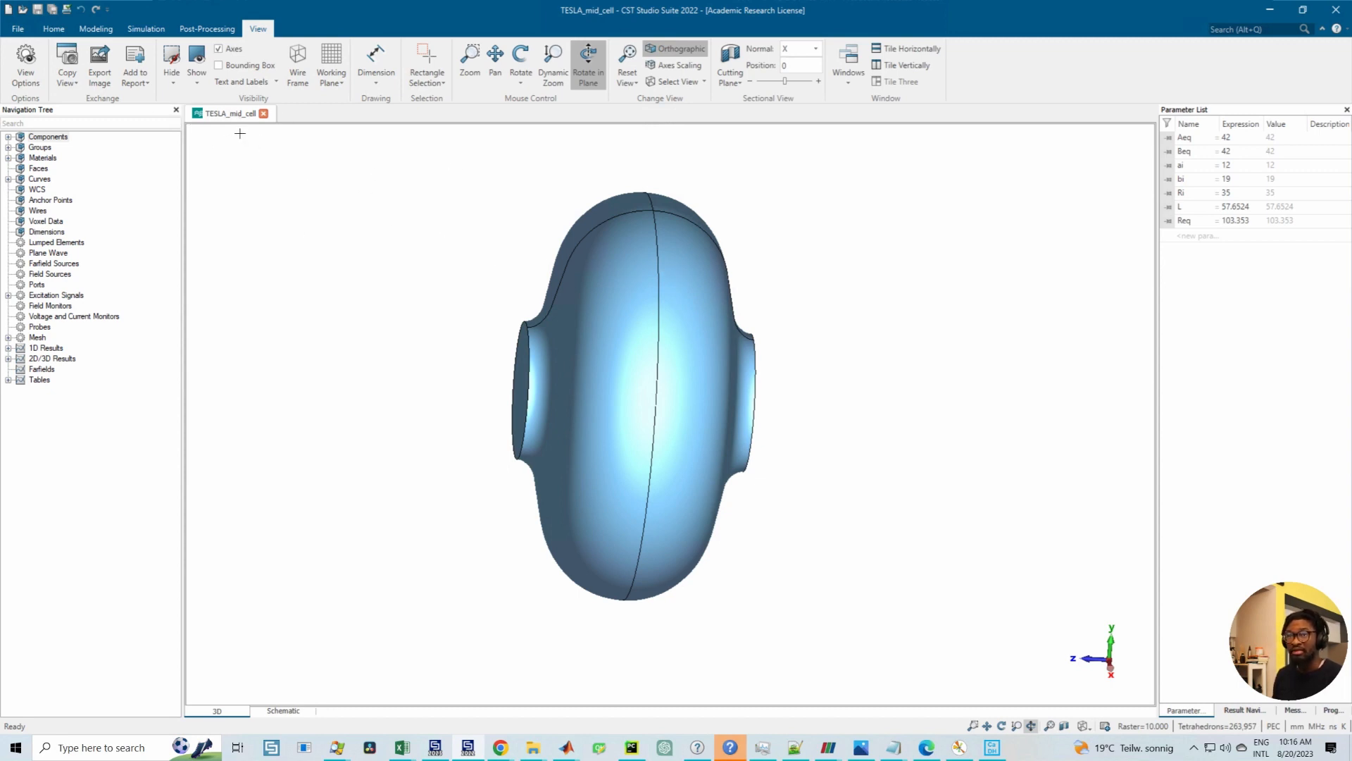
{"action": "left_click_drag", "start_coordinate": [699, 324], "coordinate": [472, 296]}
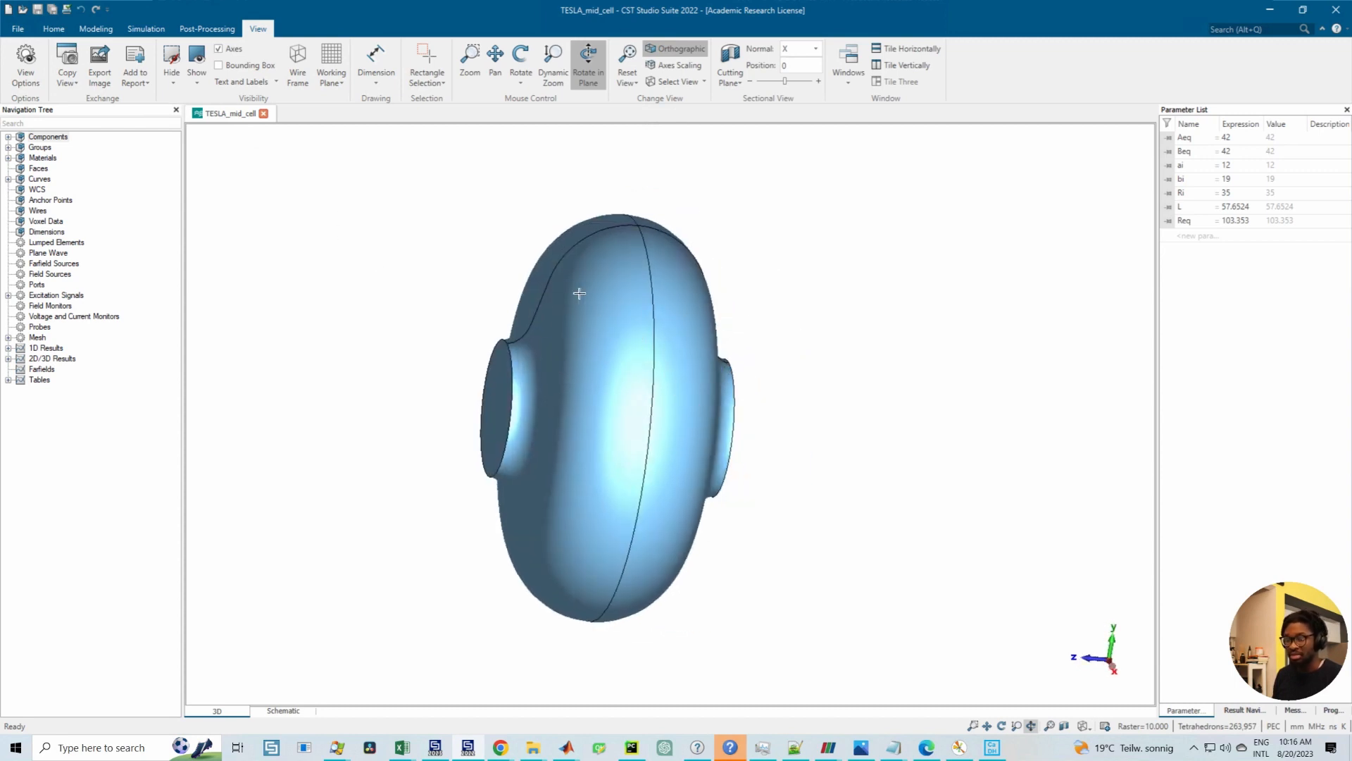
Step: Switch to the TESLA folder in File Explorer and duplicate the TESLA_mid_cell.cst project file there
{"action": "left_click", "coordinate": [533, 747]}
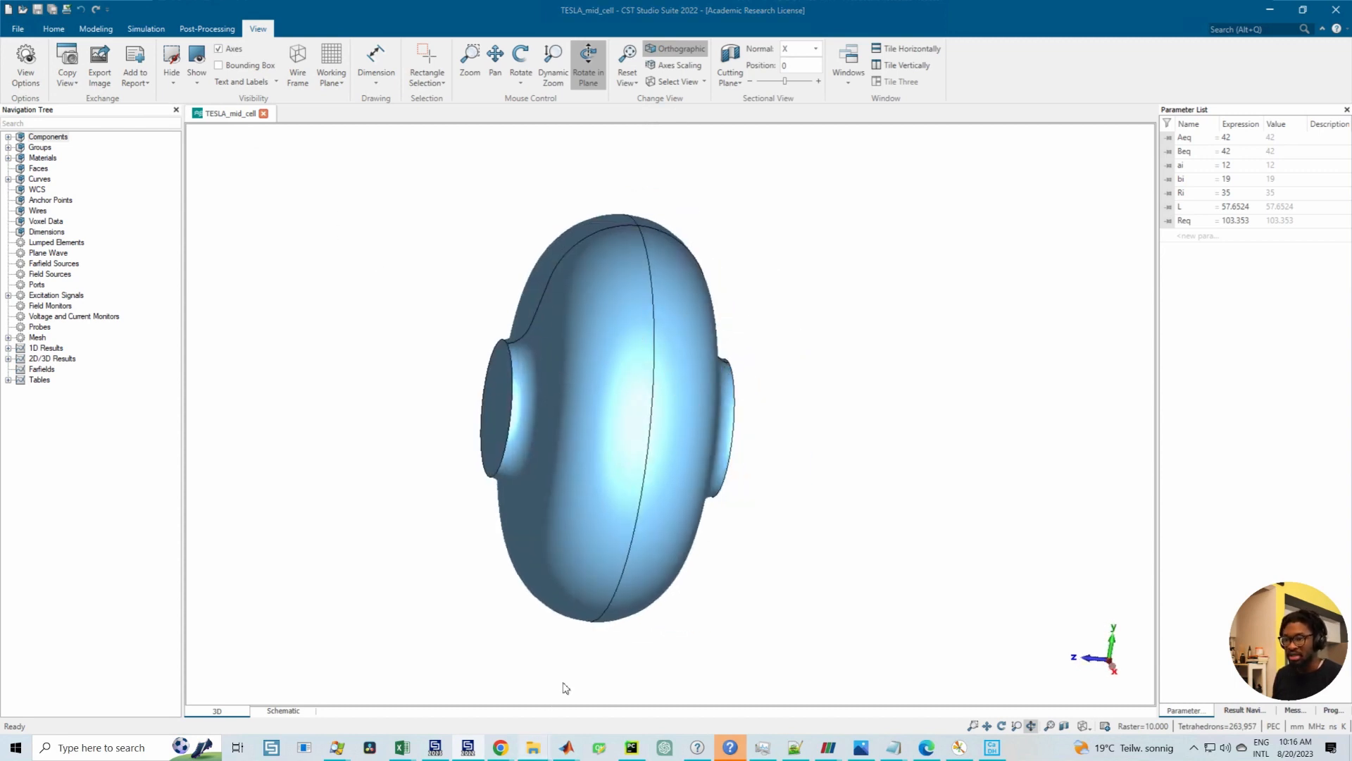
{"action": "left_click", "coordinate": [517, 682]}
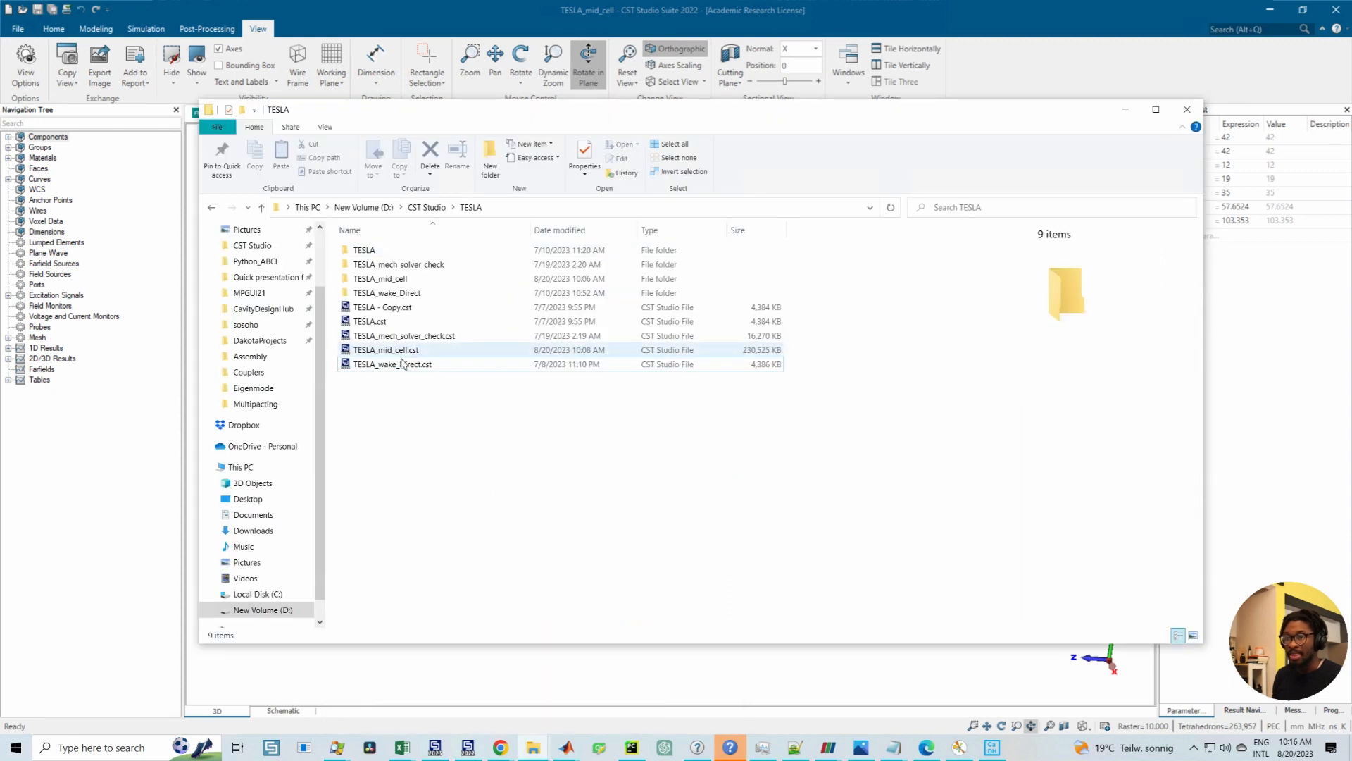
{"action": "left_click", "coordinate": [401, 363]}
{"action": "left_click", "coordinate": [399, 350]}
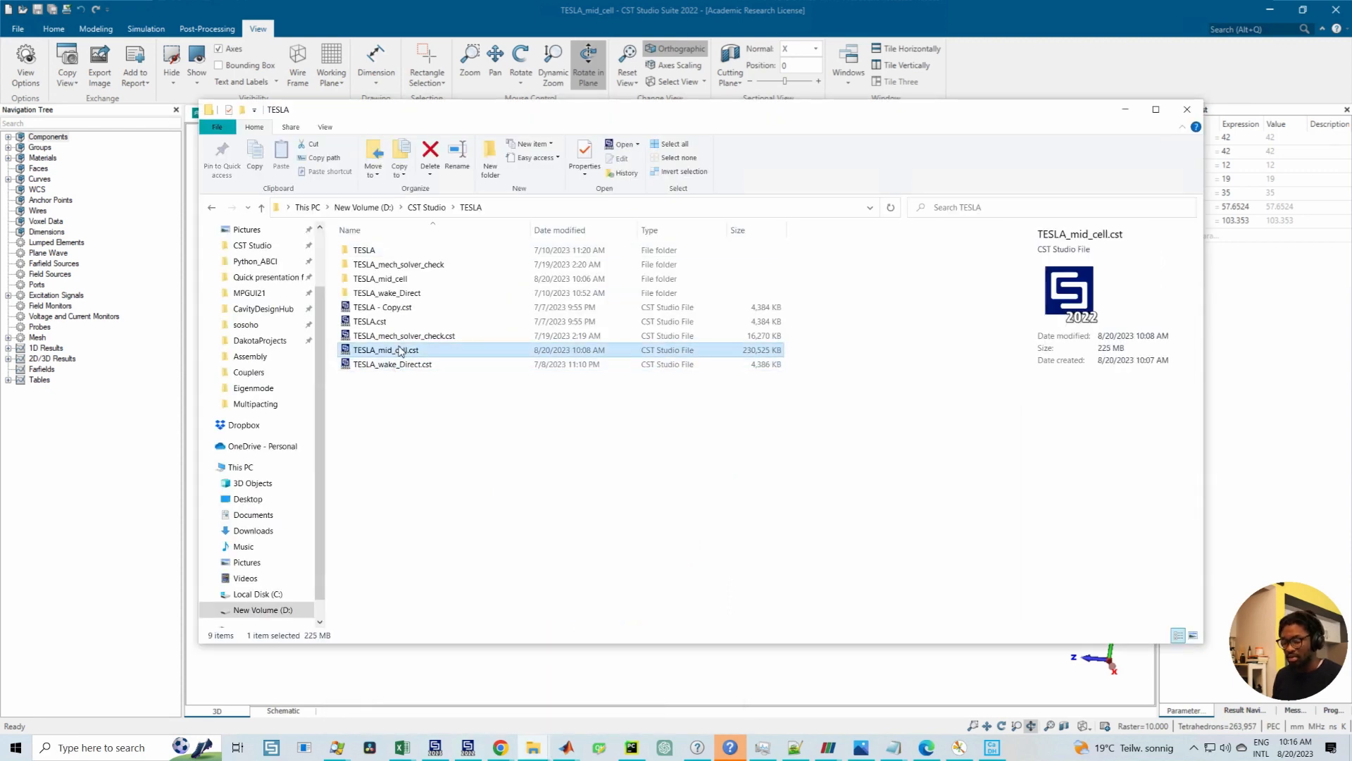
{"action": "key", "text": "ctrl+c"}
{"action": "key", "text": "ctrl+v"}
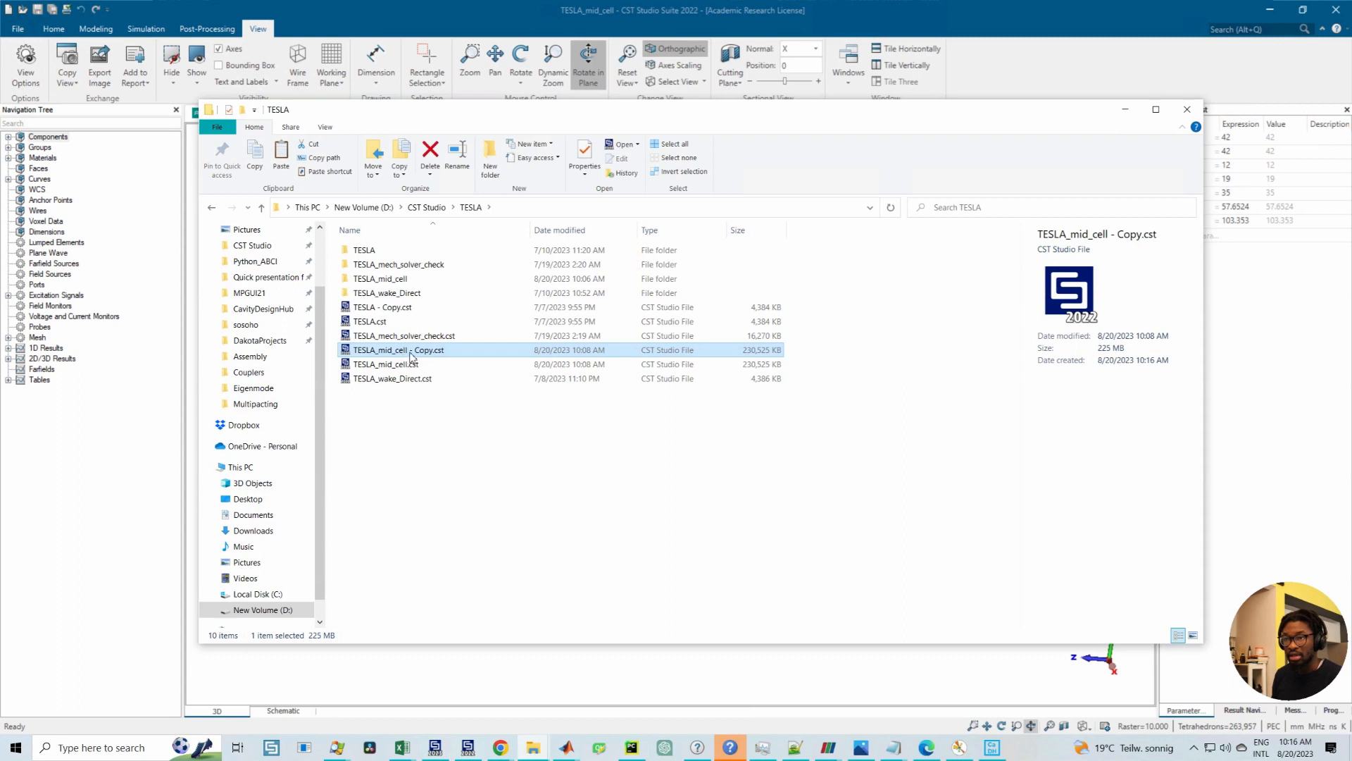
Step: Rename the copied project file as TESLA_mid_cell_hex_Eig.cst
{"action": "left_click", "coordinate": [410, 353]}
{"action": "left_click_drag", "start_coordinate": [410, 352], "coordinate": [432, 361]}
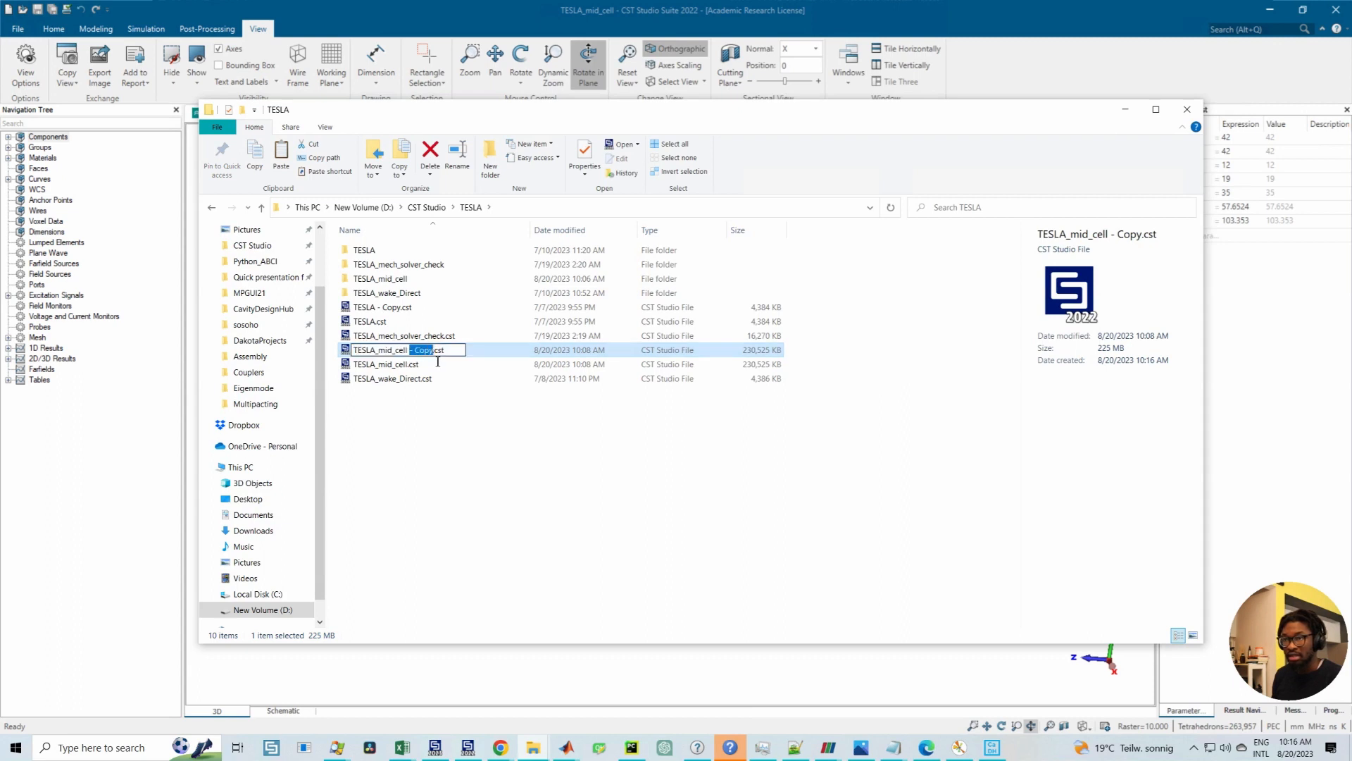
{"action": "key", "text": "BackSpace"}
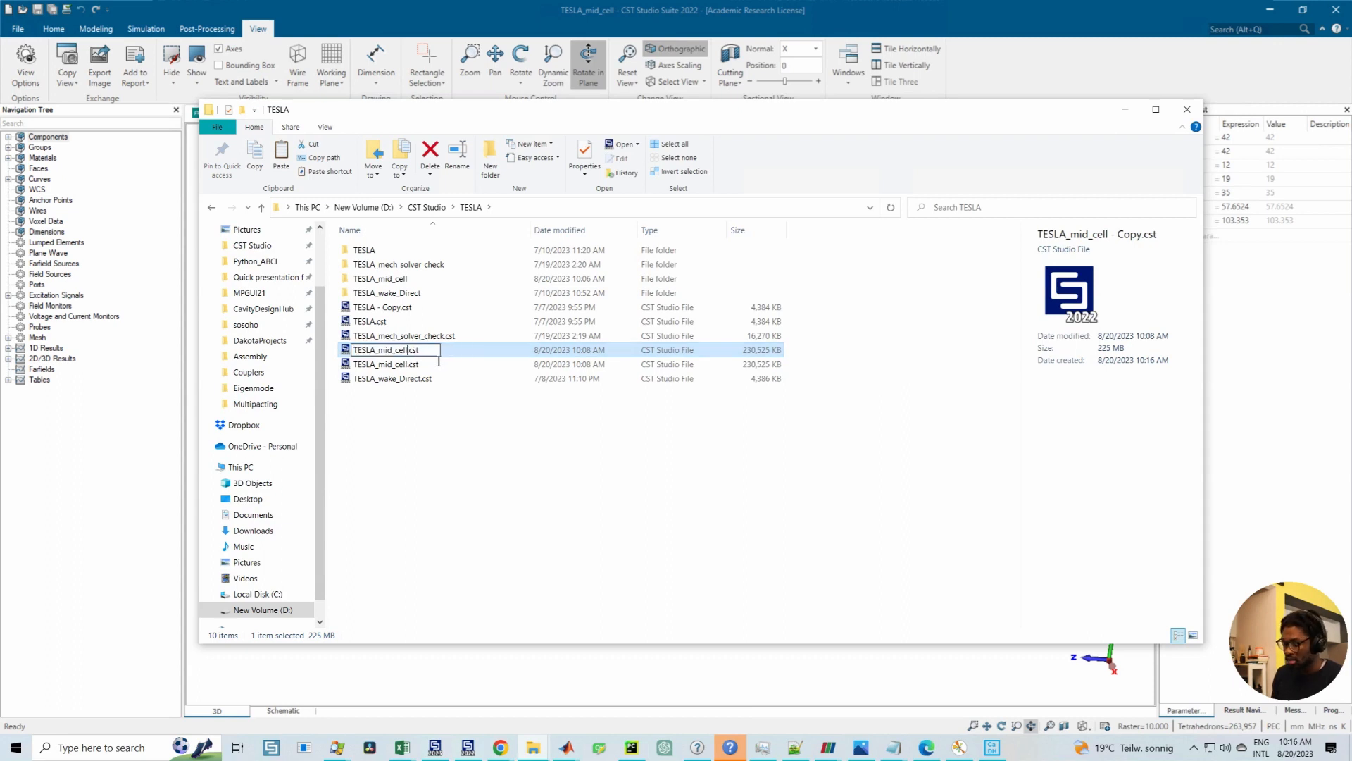
{"action": "type", "text": "_hex"}
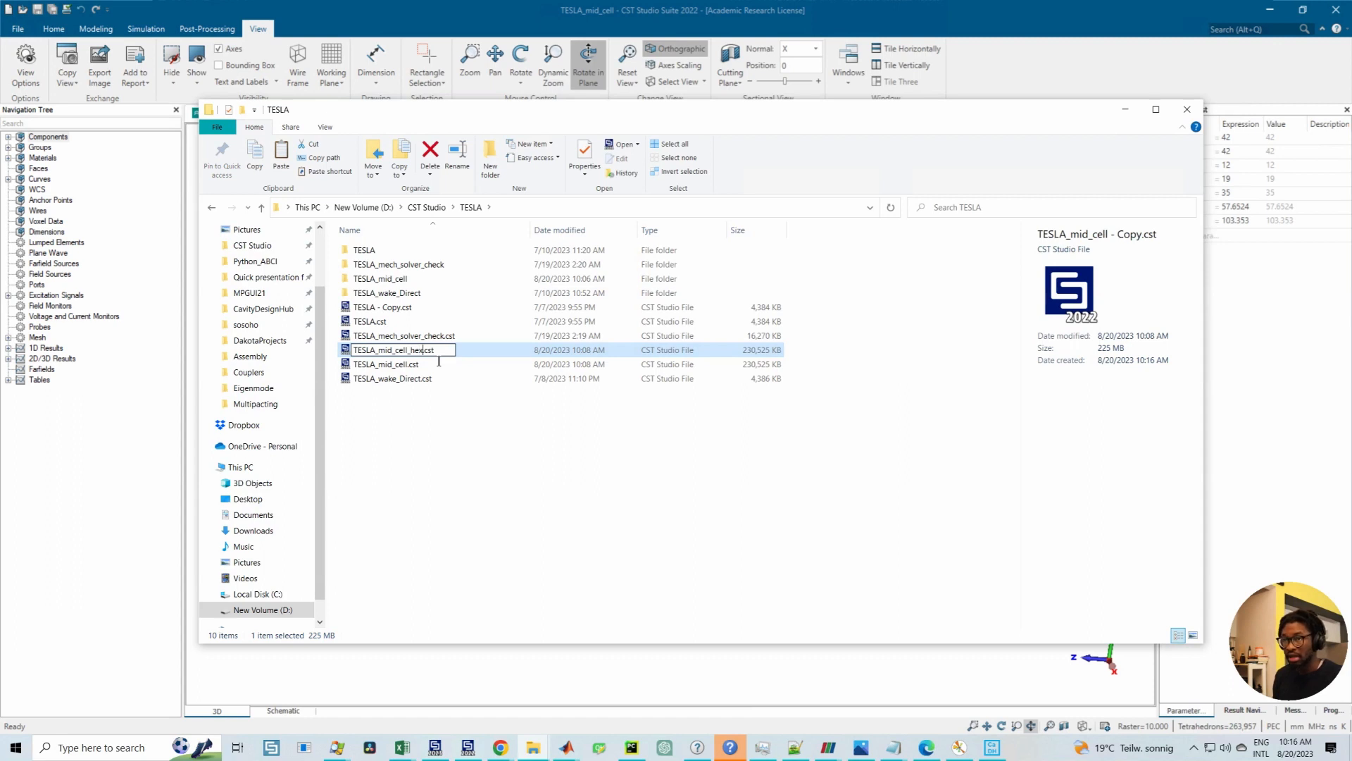
{"action": "type", "text": "_E"}
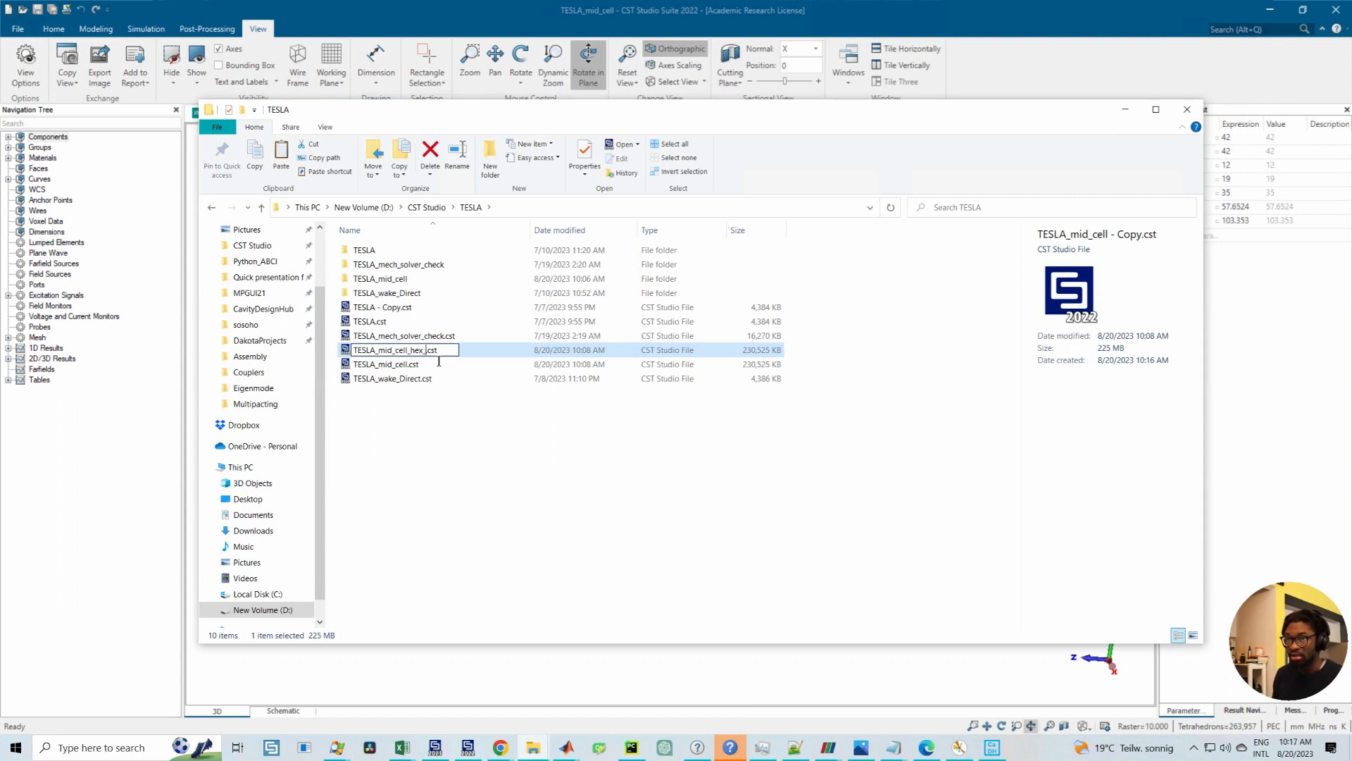
{"action": "type", "text": "ig"}
{"action": "key", "text": "Return"}
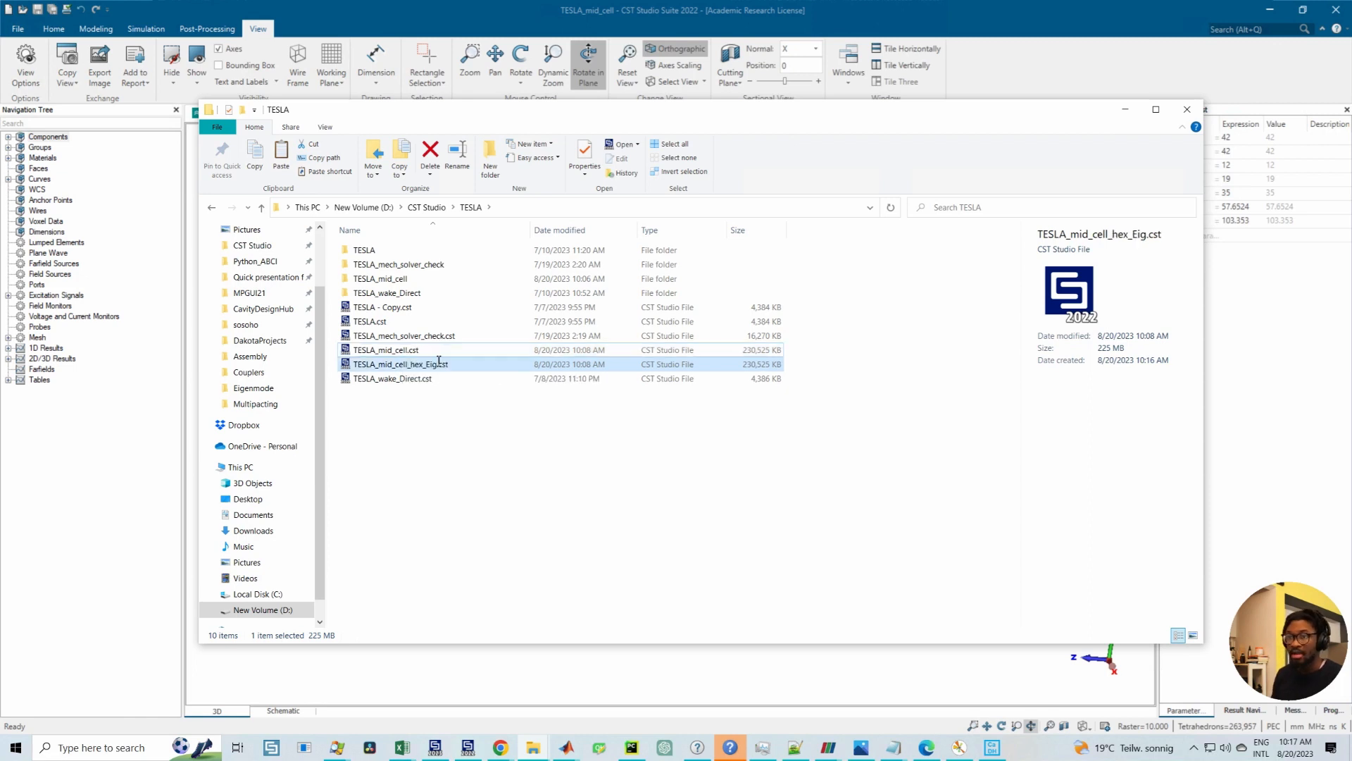
Step: Paste a second copy of the project file into the folder and rename it TESLA_mid_cell_hex_PIC.cst
{"action": "key", "text": "ctrl+v"}
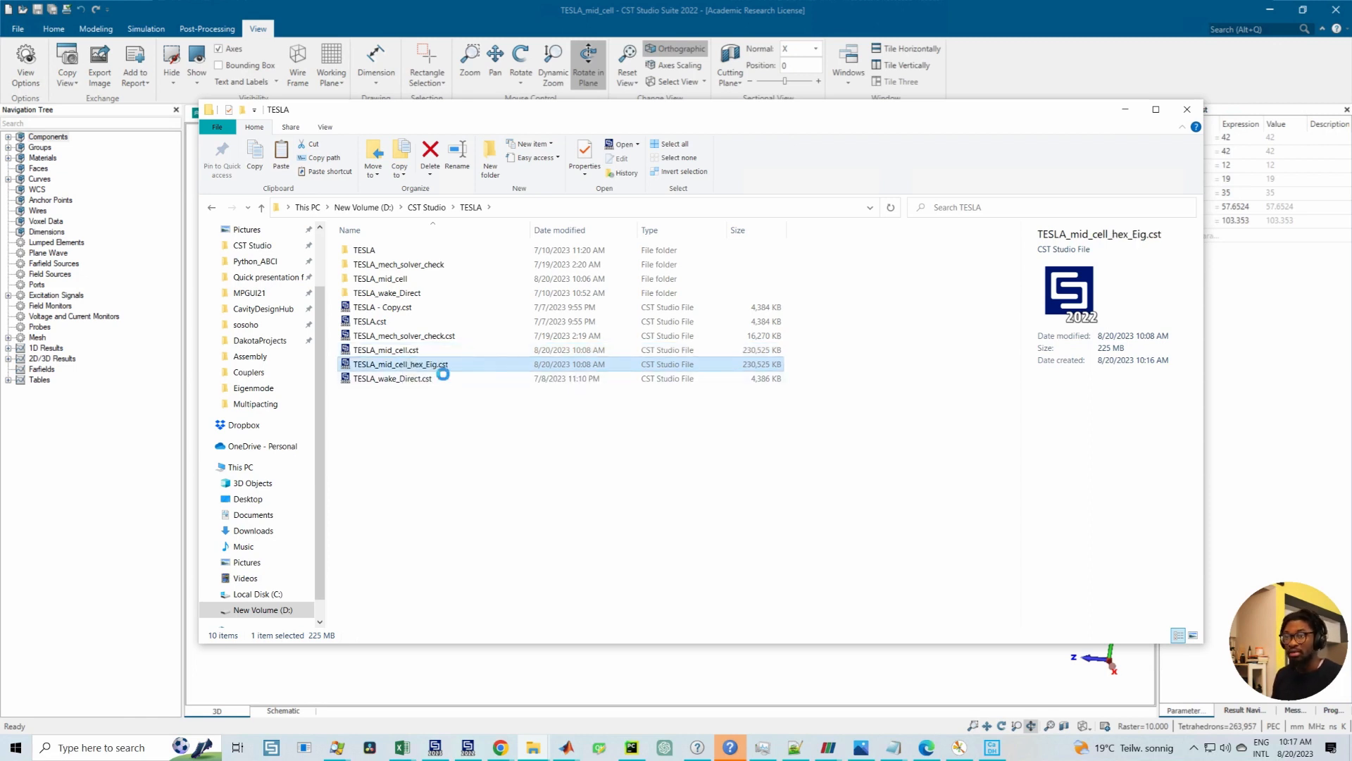
{"action": "left_click", "coordinate": [427, 368]}
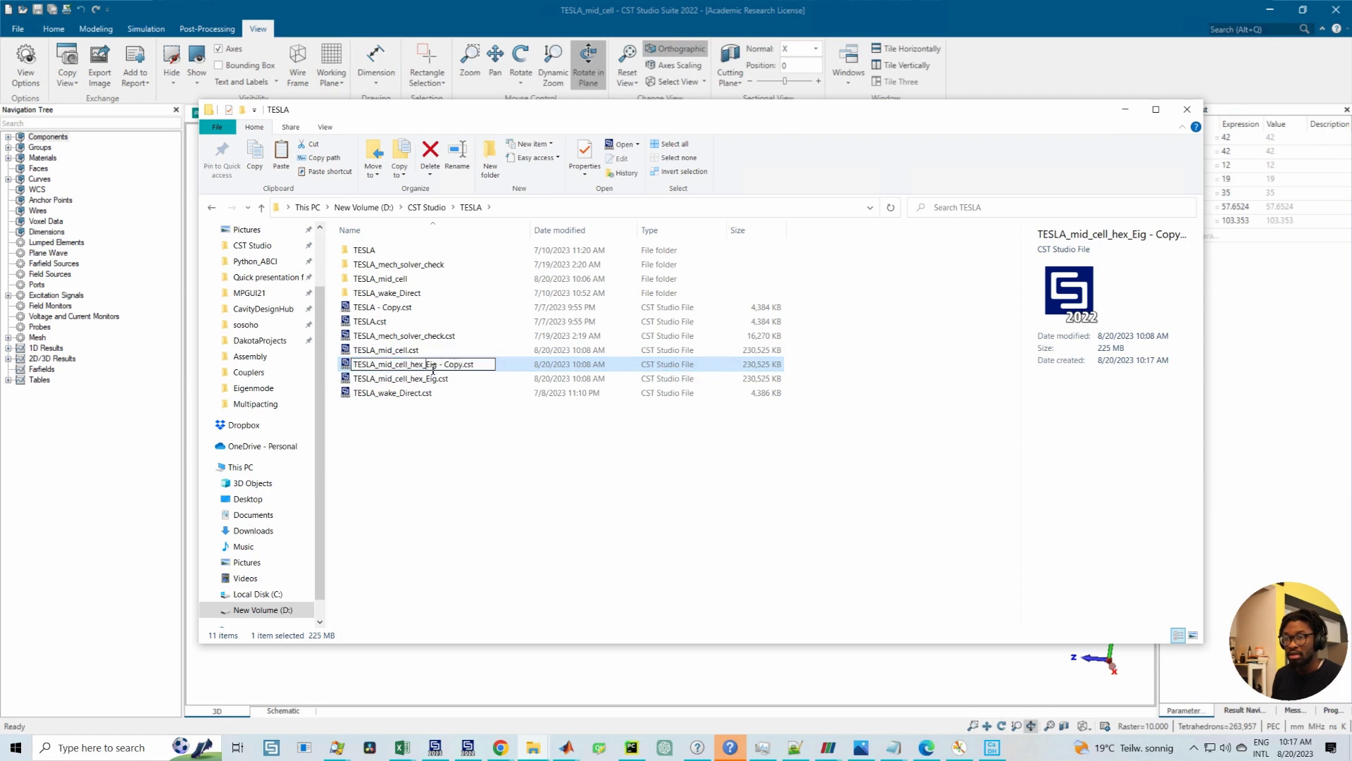
{"action": "left_click_drag", "start_coordinate": [425, 366], "coordinate": [469, 366]}
{"action": "type", "text": "PIC"}
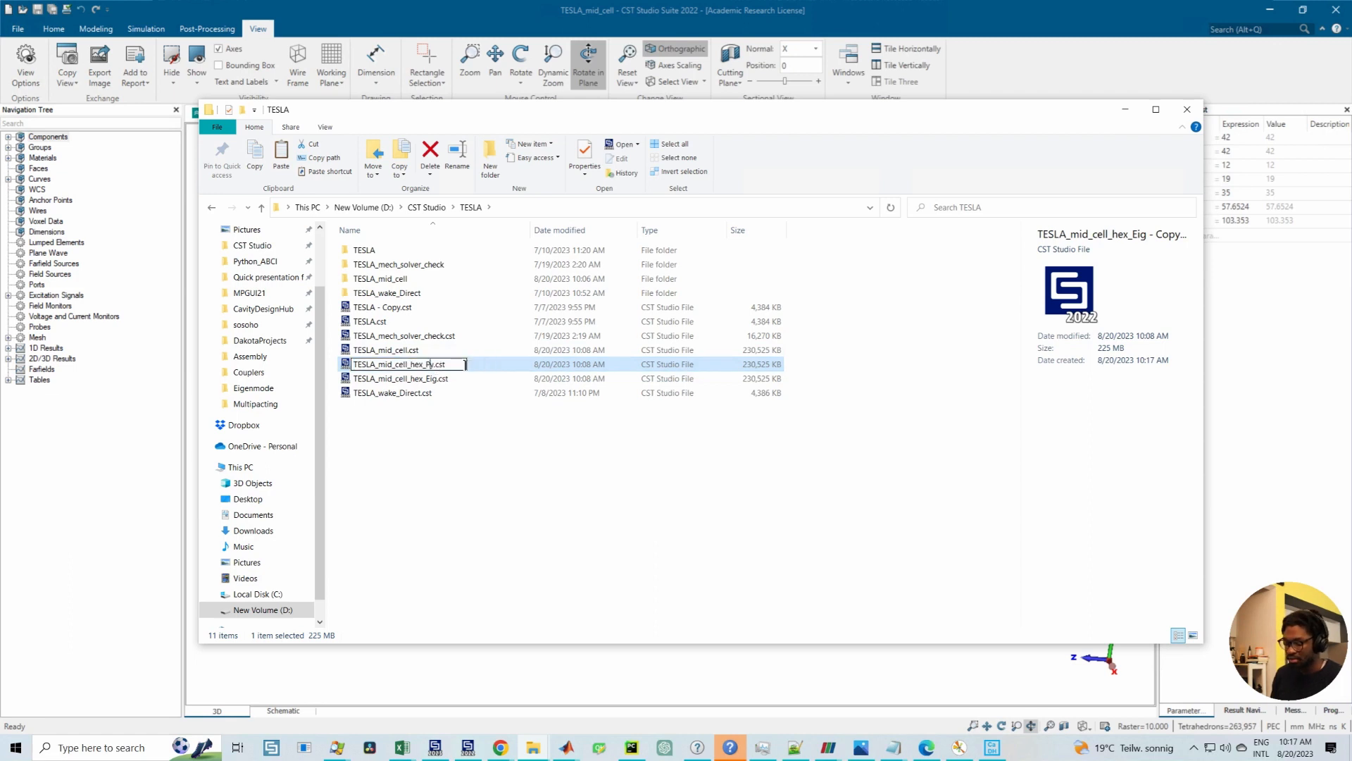
{"action": "key", "text": "Return"}
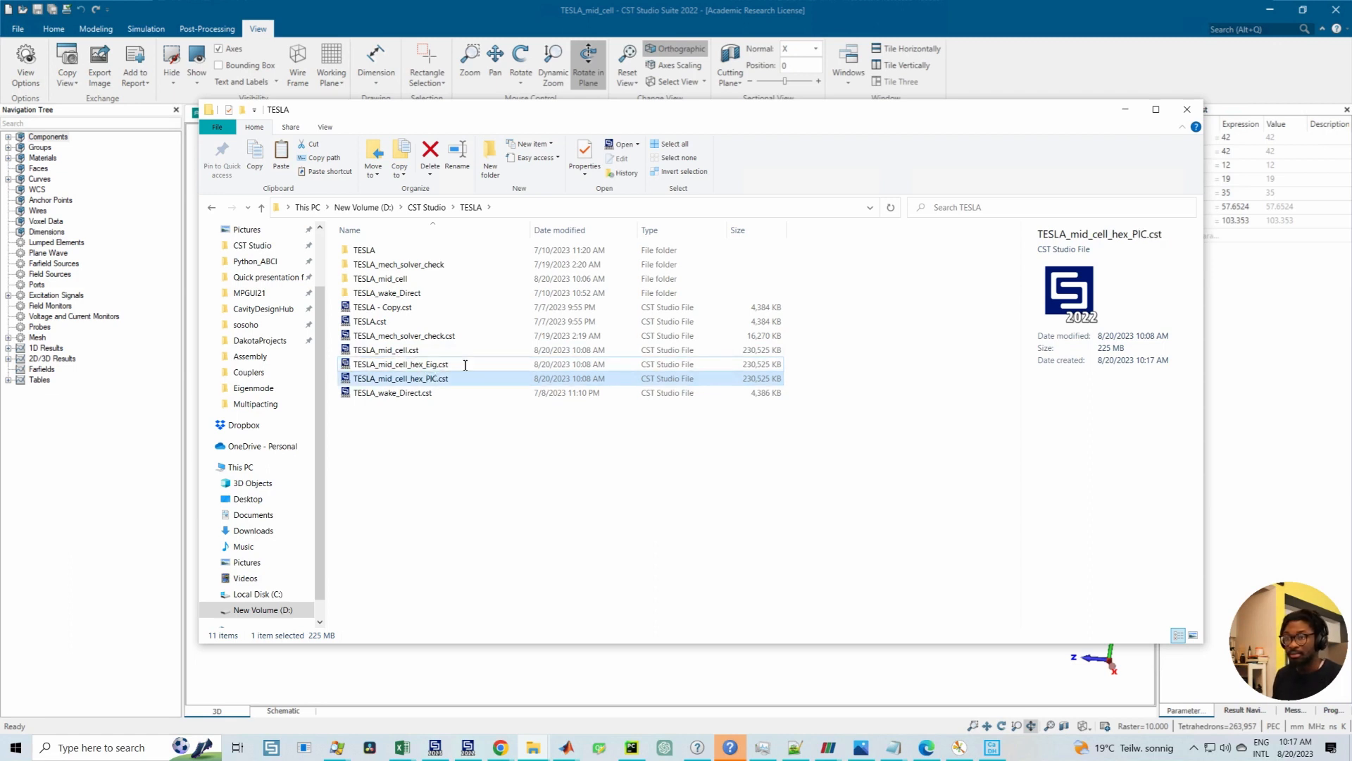
Step: Open TESLA_mid_cell_hex_Eig.cst in CST Studio Suite, put the file window away and bring up the modeling tools
{"action": "left_click", "coordinate": [421, 369]}
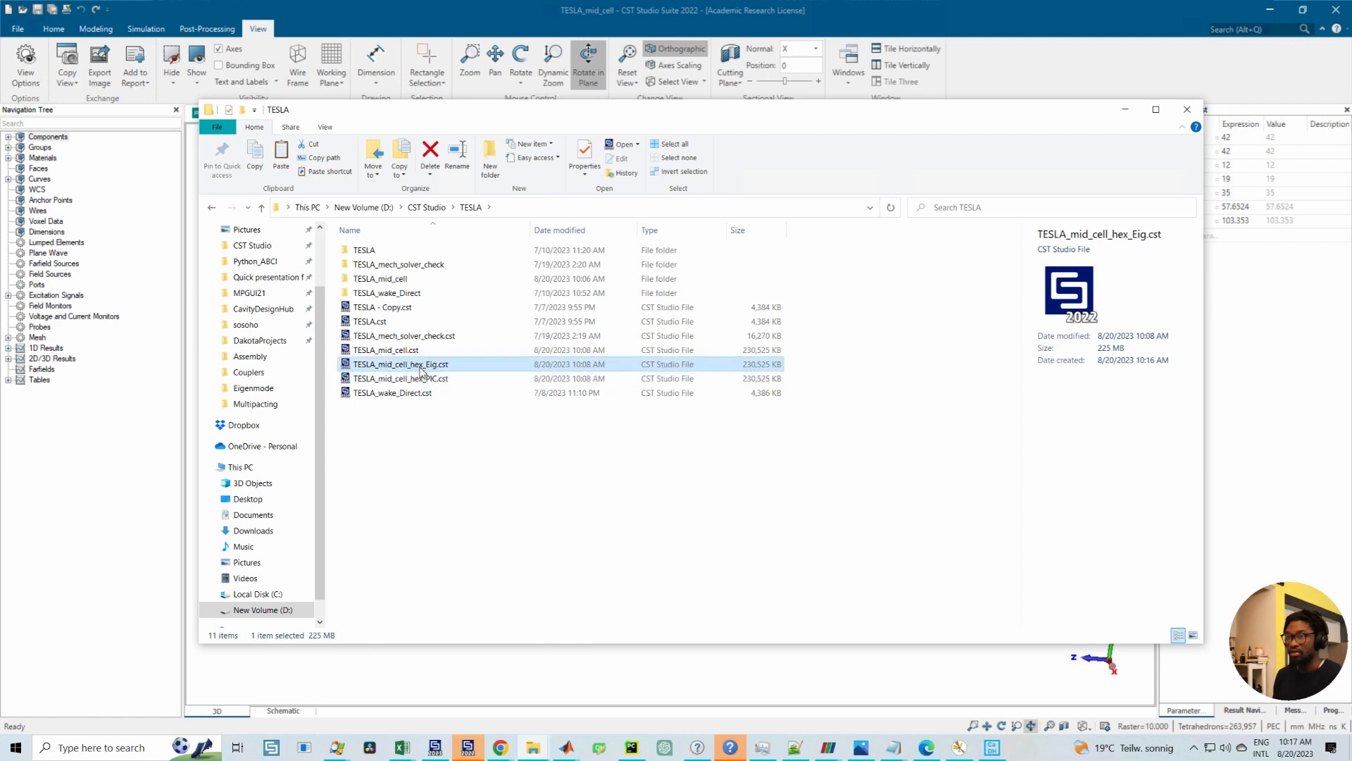
{"action": "left_click", "coordinate": [1125, 110]}
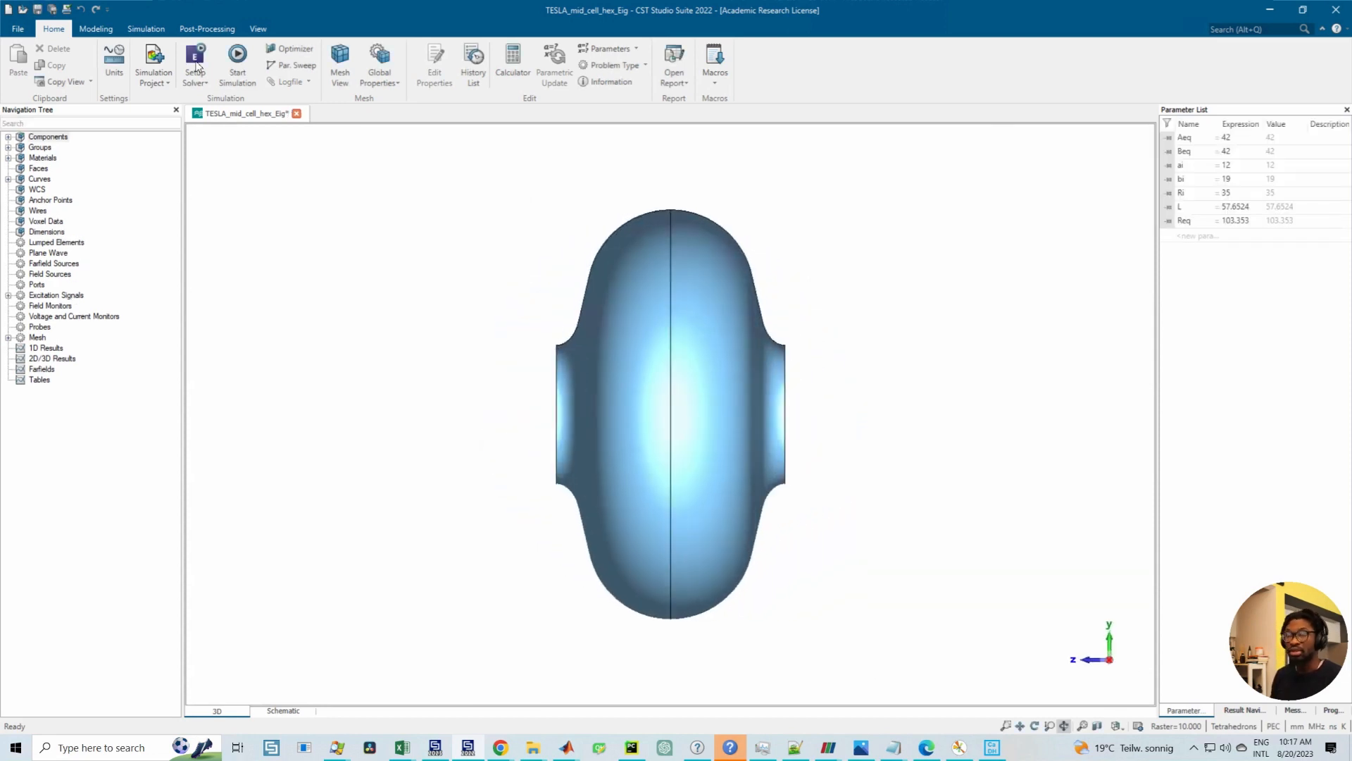
{"action": "left_click", "coordinate": [96, 31]}
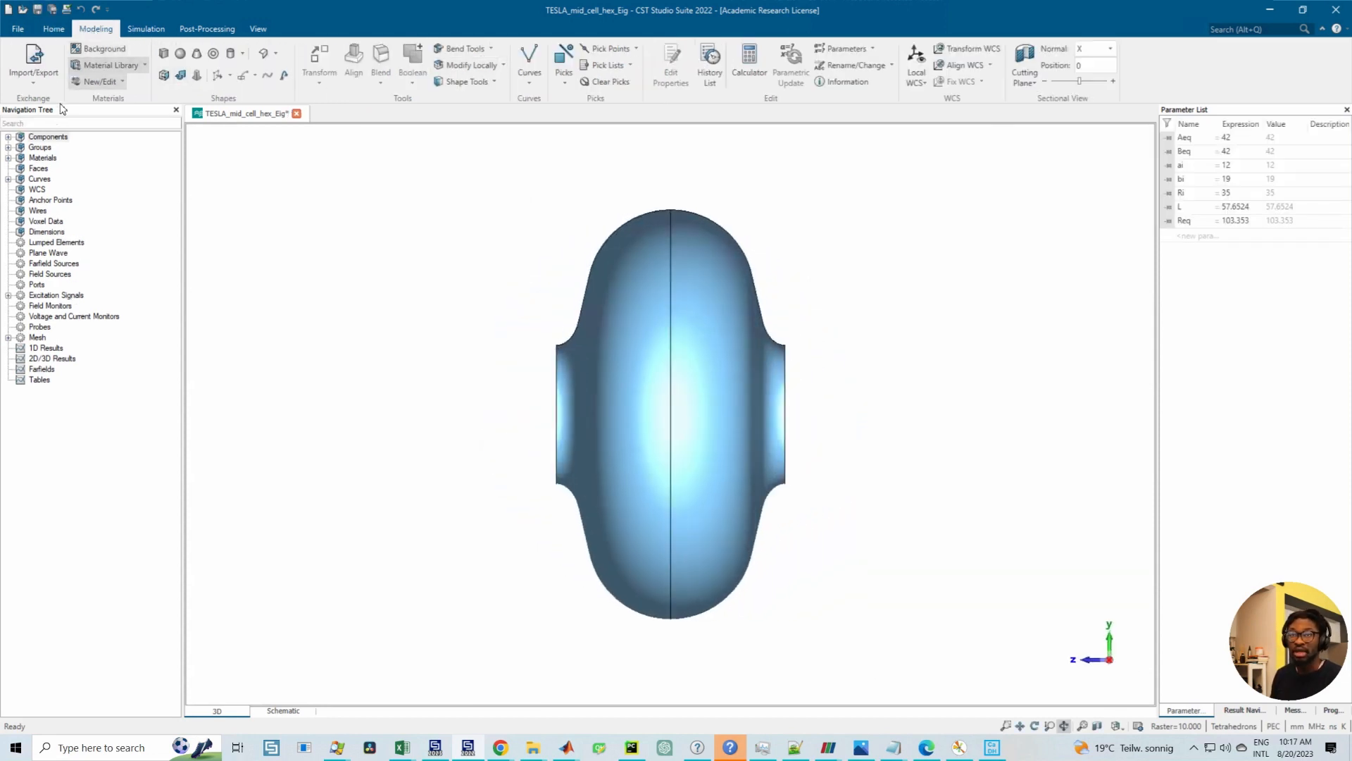
Step: Review the simulation's frequency range and background properties, accepting both as they are
{"action": "left_click", "coordinate": [146, 29]}
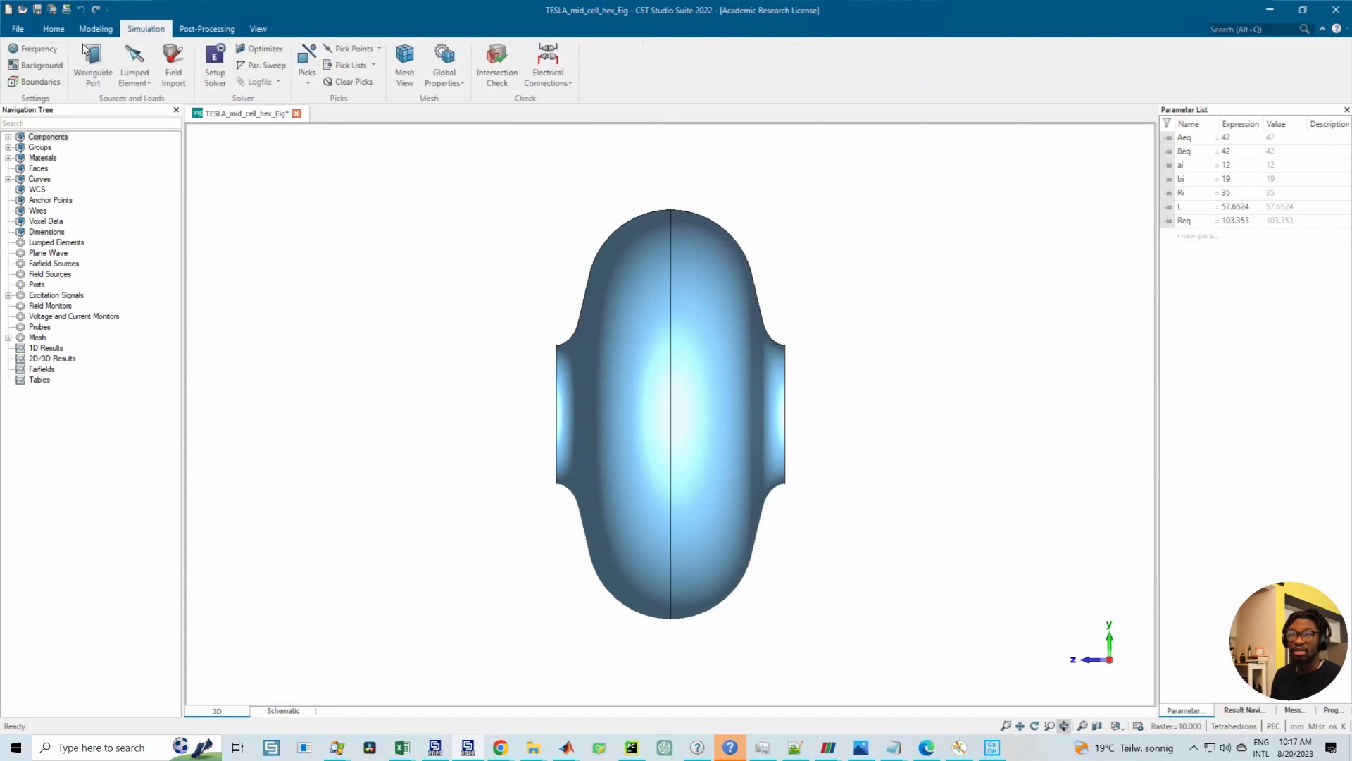
{"action": "left_click", "coordinate": [31, 49]}
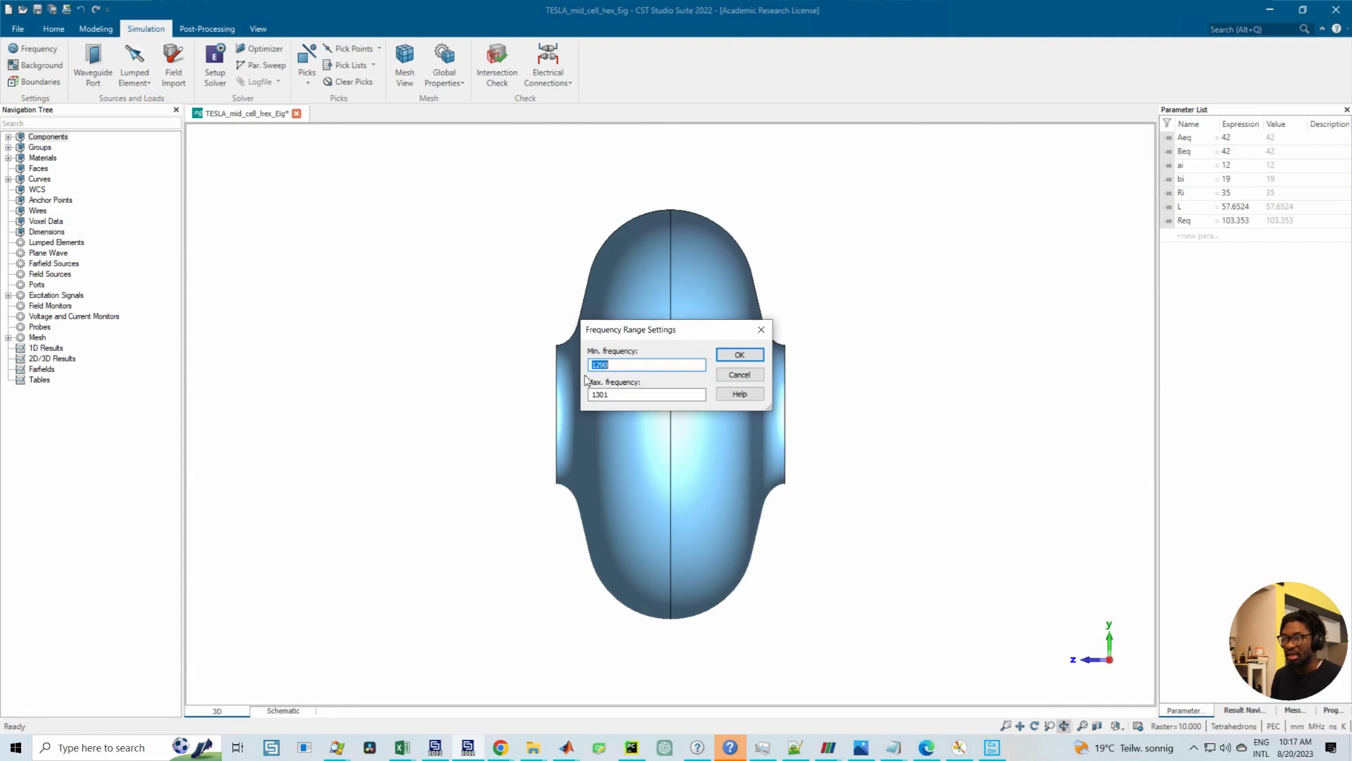
{"action": "left_click", "coordinate": [740, 355]}
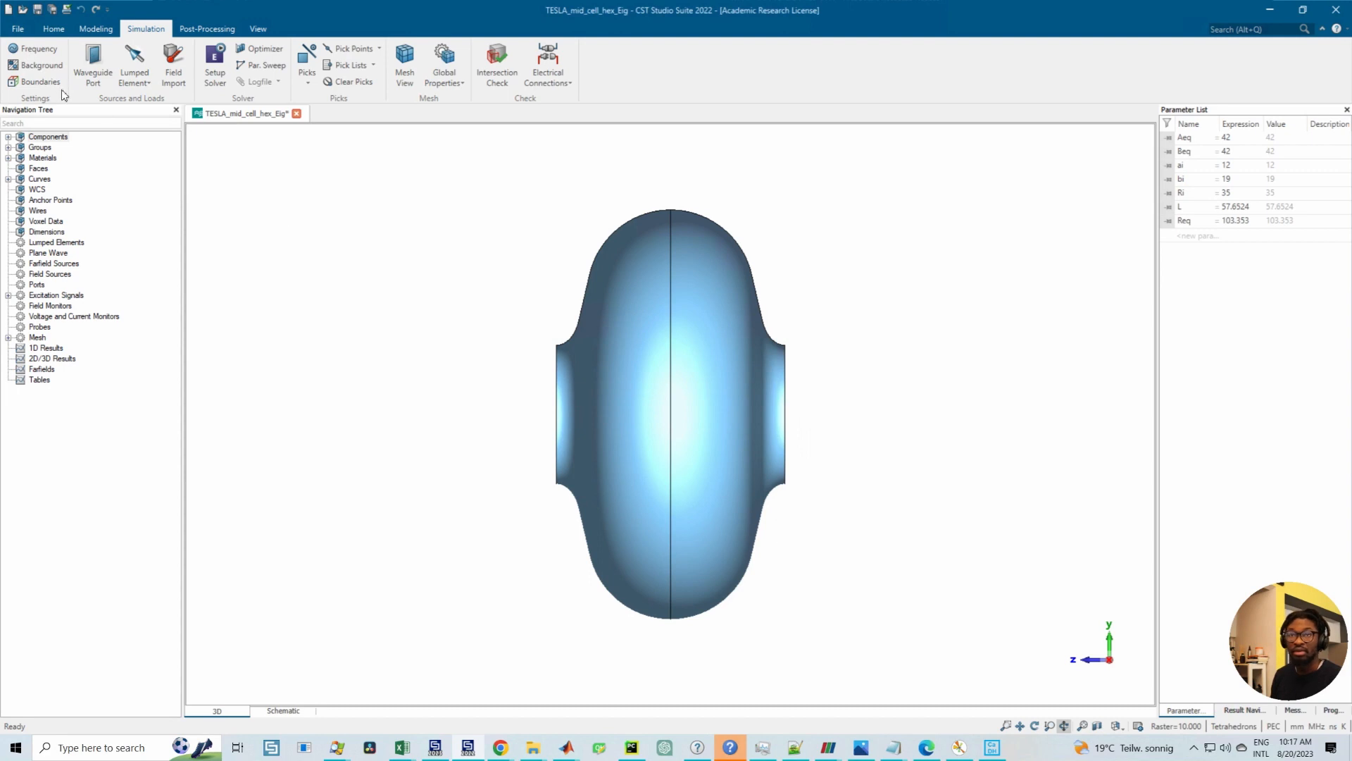
{"action": "left_click", "coordinate": [36, 65]}
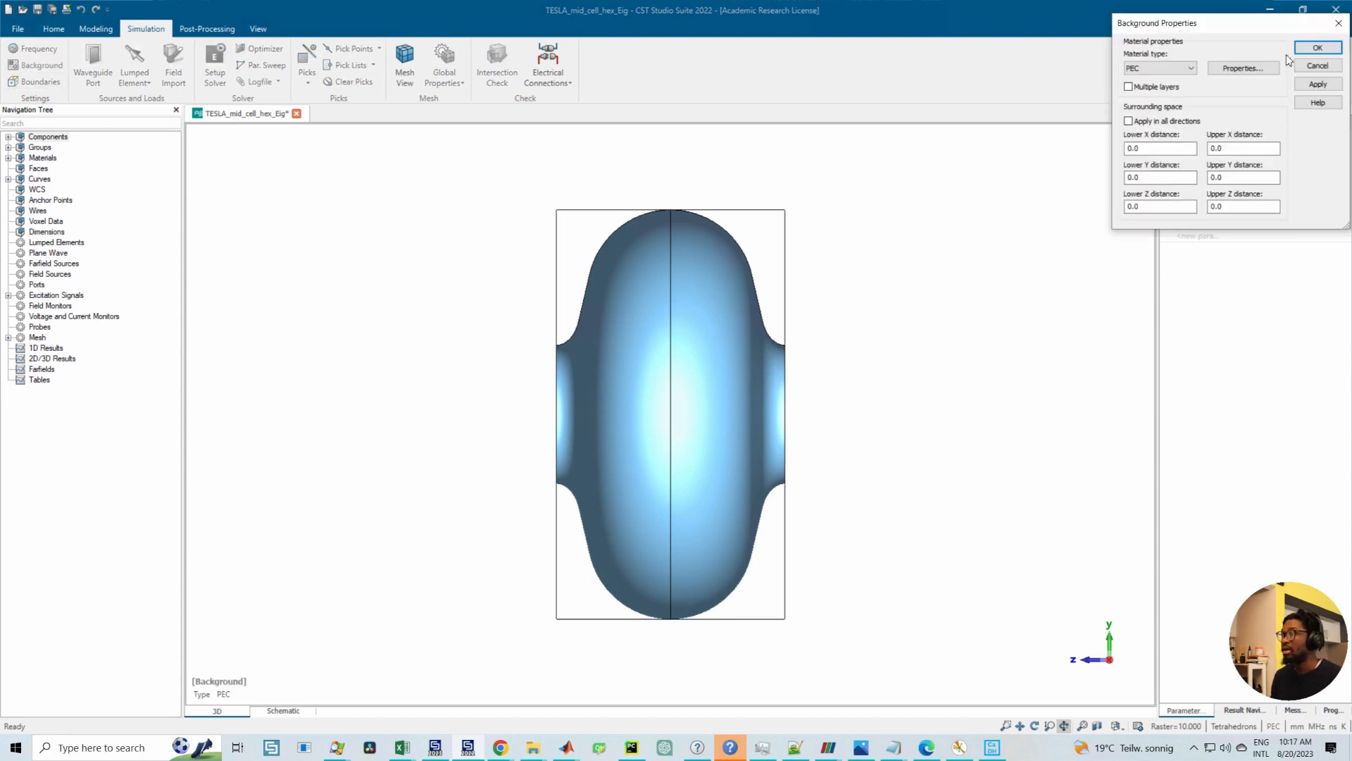
{"action": "left_click", "coordinate": [1303, 51]}
Step: Set the YZ and XZ symmetry planes to magnetic (Ht = 0) in the boundary conditions and save the project
{"action": "left_click", "coordinate": [40, 81]}
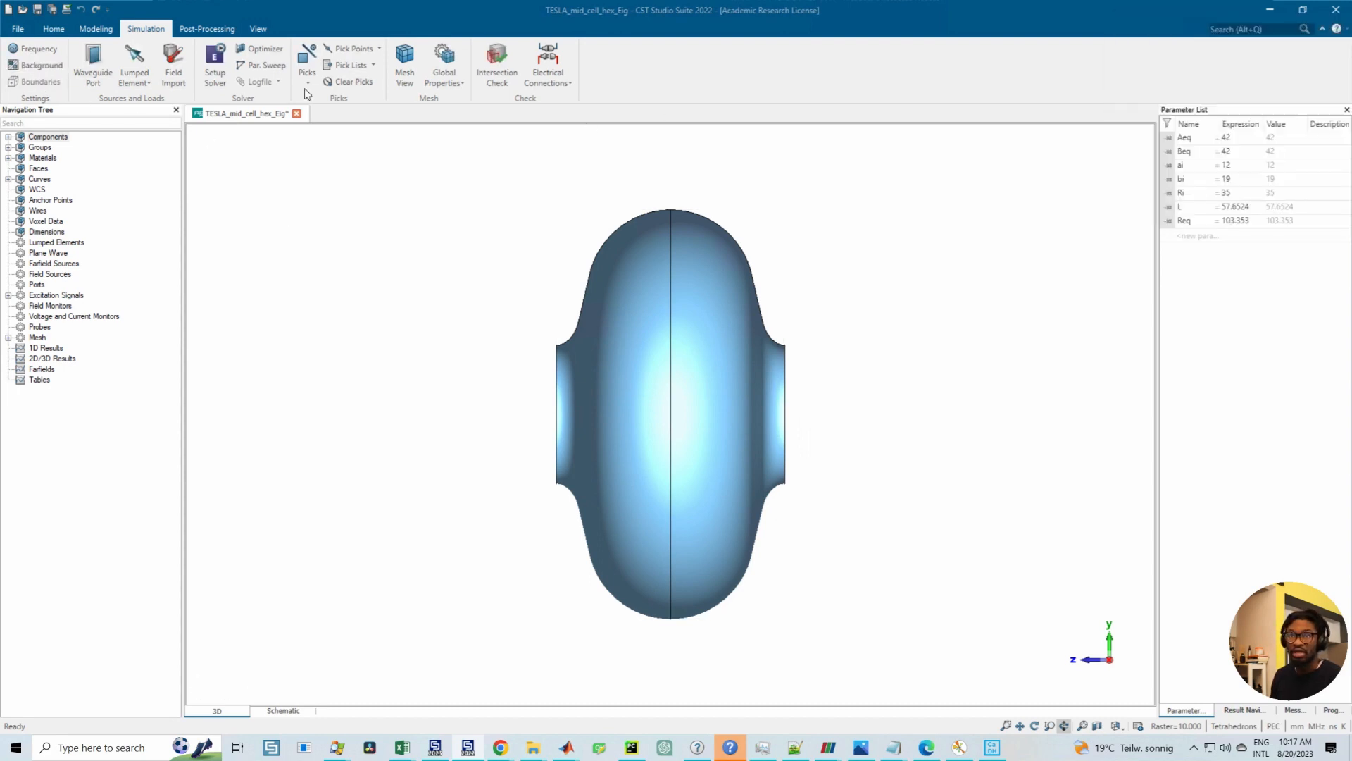
{"action": "left_click", "coordinate": [1165, 45]}
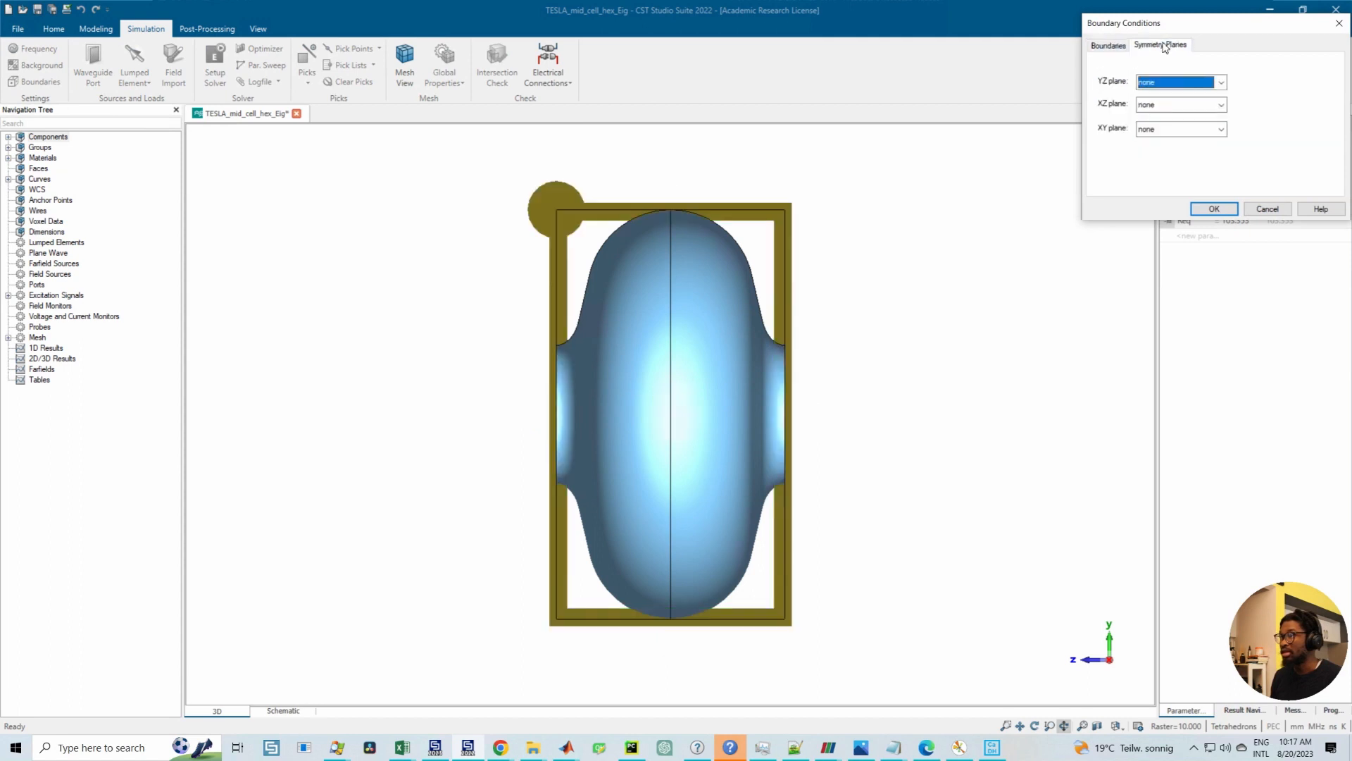
{"action": "left_click", "coordinate": [1170, 83]}
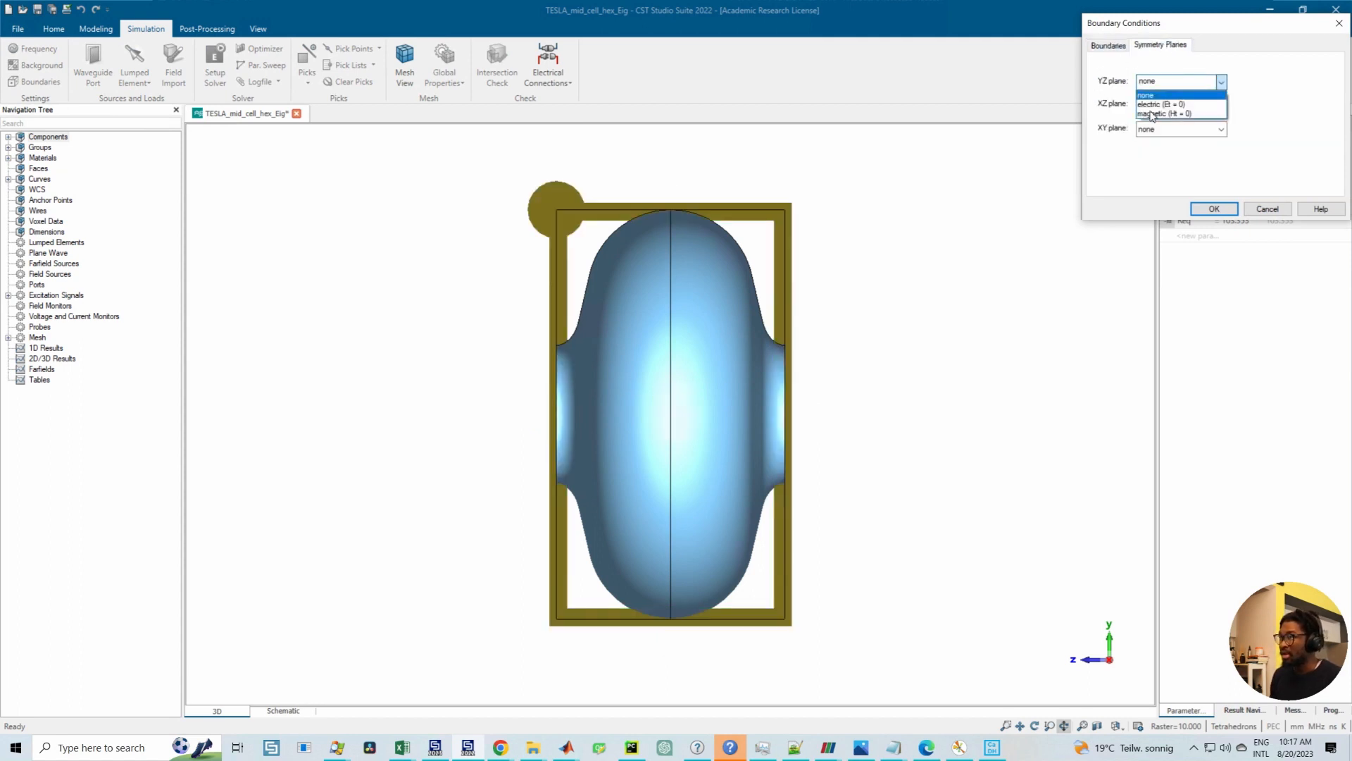
{"action": "left_click", "coordinate": [1157, 114]}
{"action": "left_click", "coordinate": [1182, 104]}
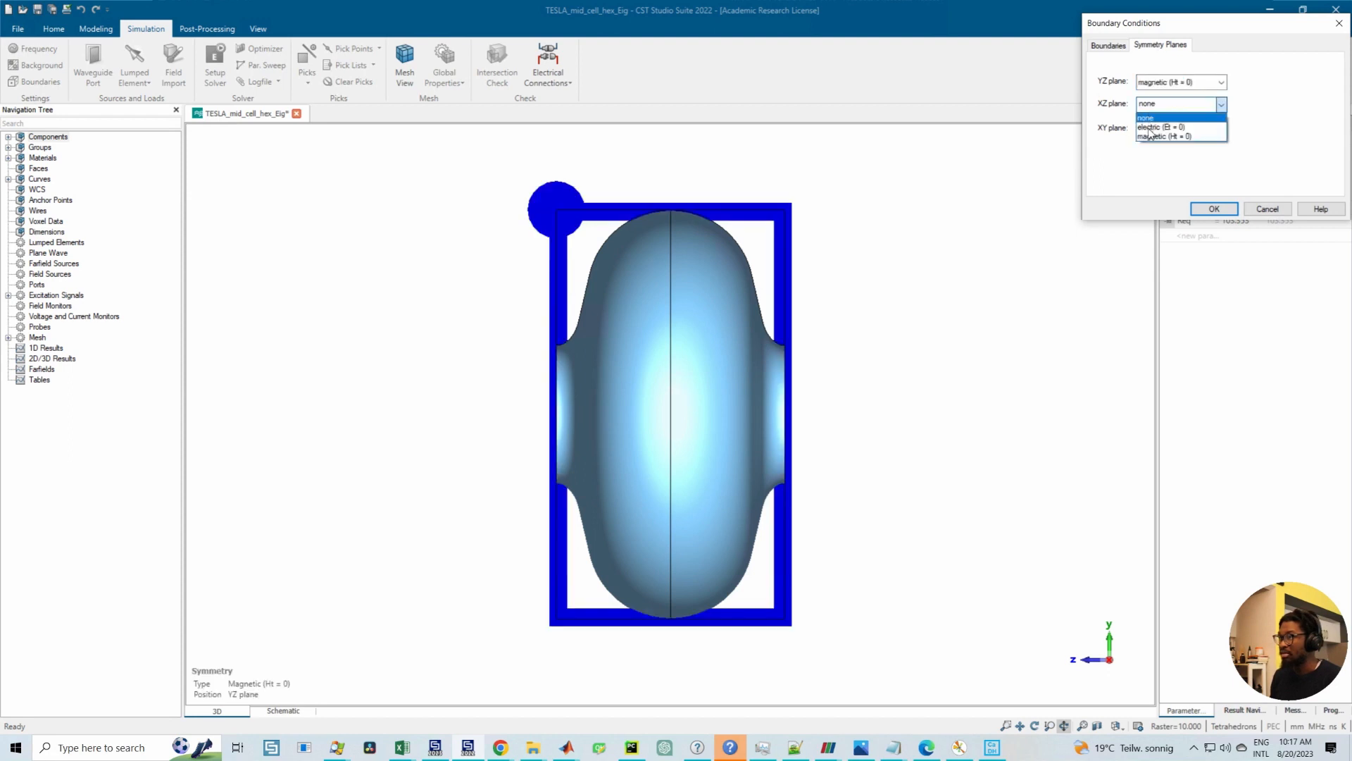
{"action": "left_click", "coordinate": [1155, 136]}
{"action": "left_click", "coordinate": [1209, 209]}
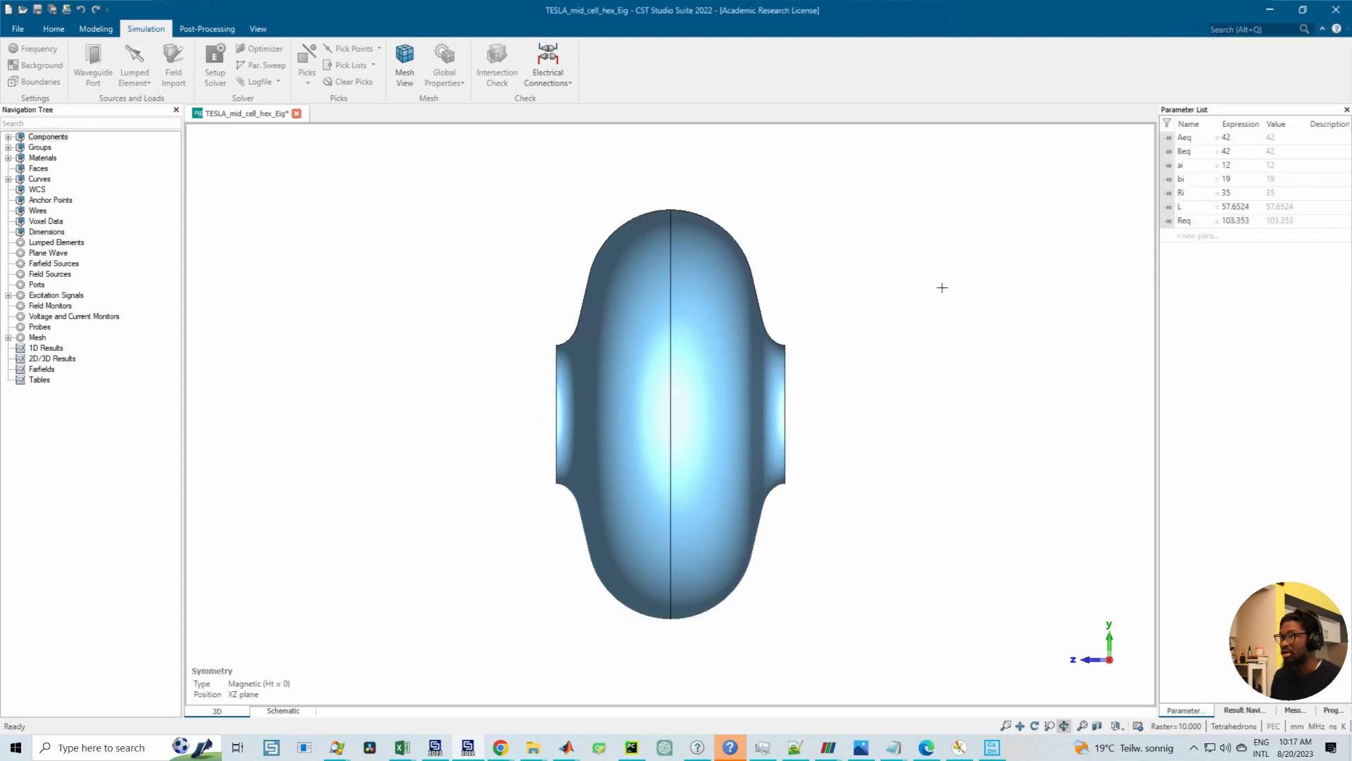
{"action": "key", "text": "ctrl+s"}
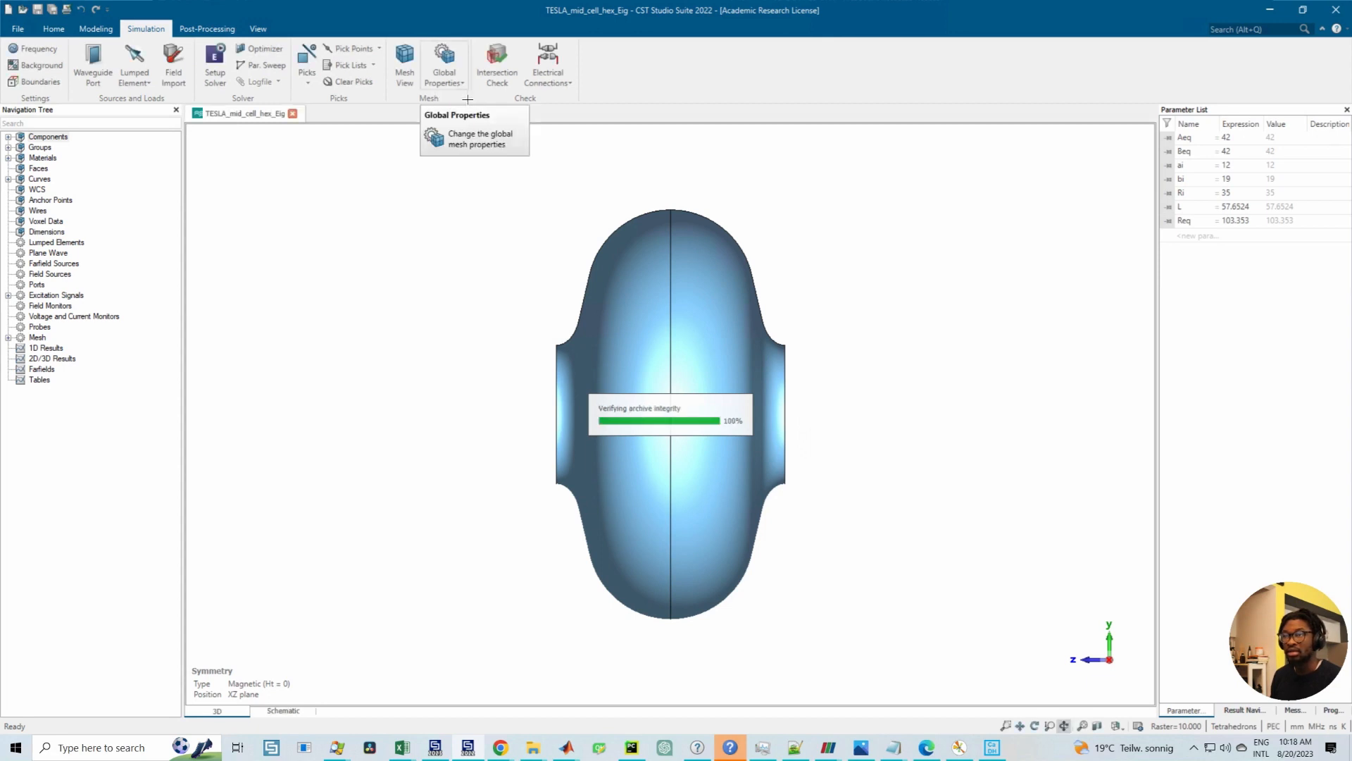
Step: Bring up the global hexahedral mesh properties and update the mesh with the existing settings
{"action": "left_click", "coordinate": [455, 90]}
{"action": "left_click", "coordinate": [451, 113]}
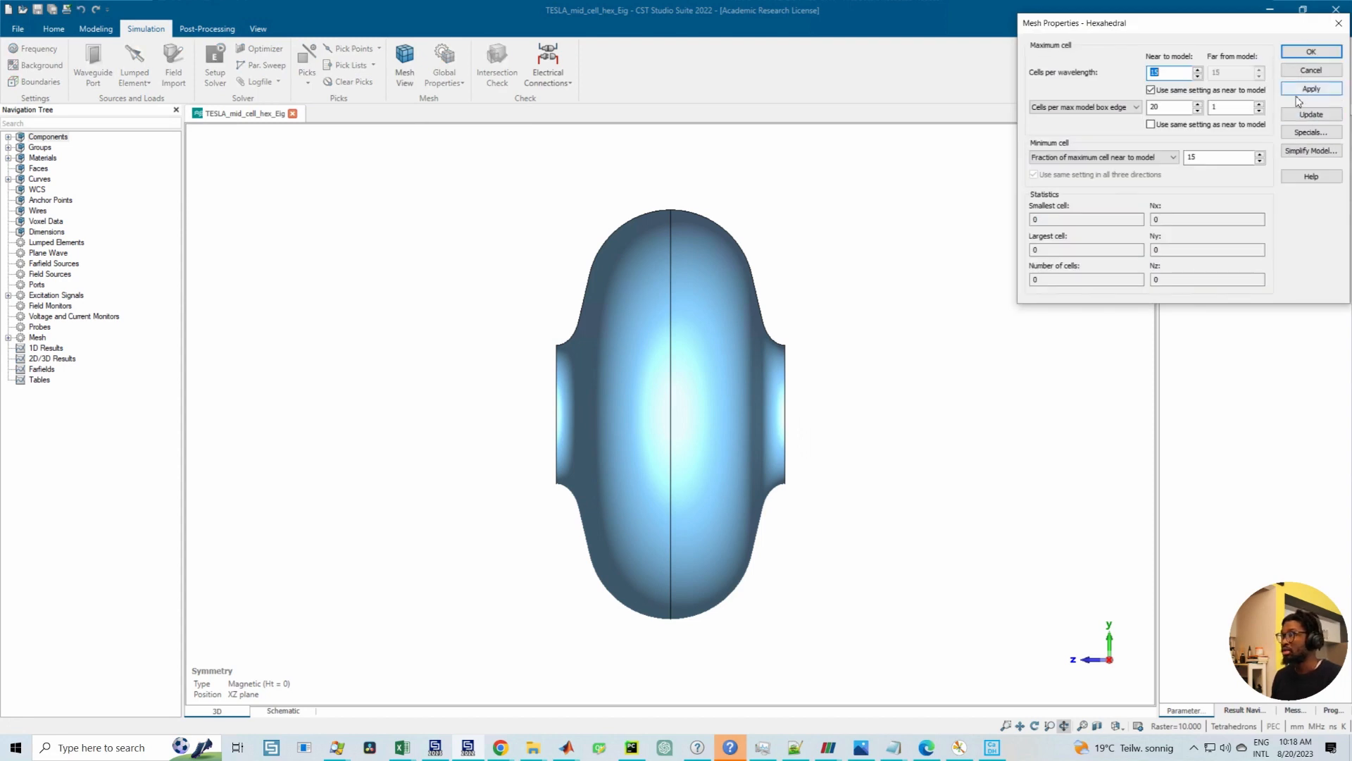
{"action": "left_click", "coordinate": [1300, 116]}
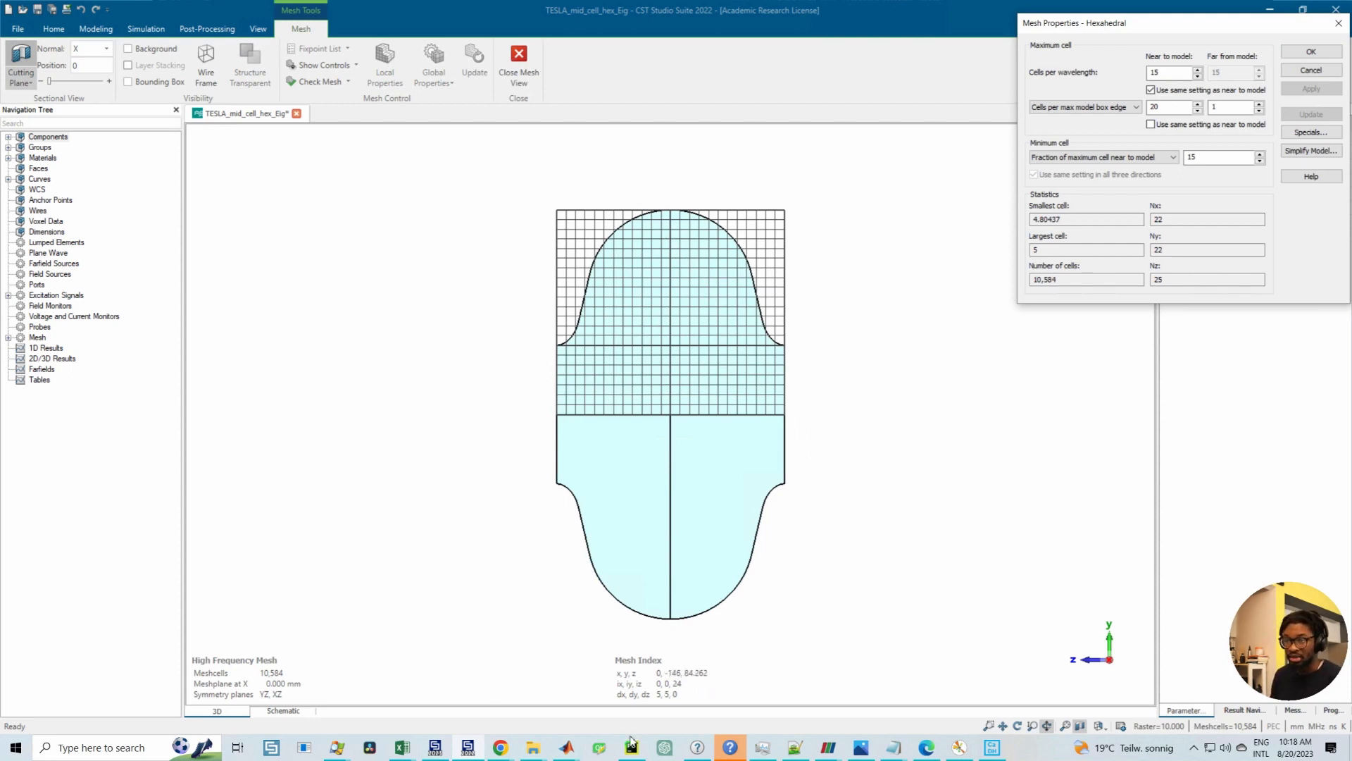
Step: Switch to Chrome's multipacting papers and bring up "High Field Multipacting of 1.3 GHz TESLA Cavity", enlarged to 250%
{"action": "left_click", "coordinate": [500, 747]}
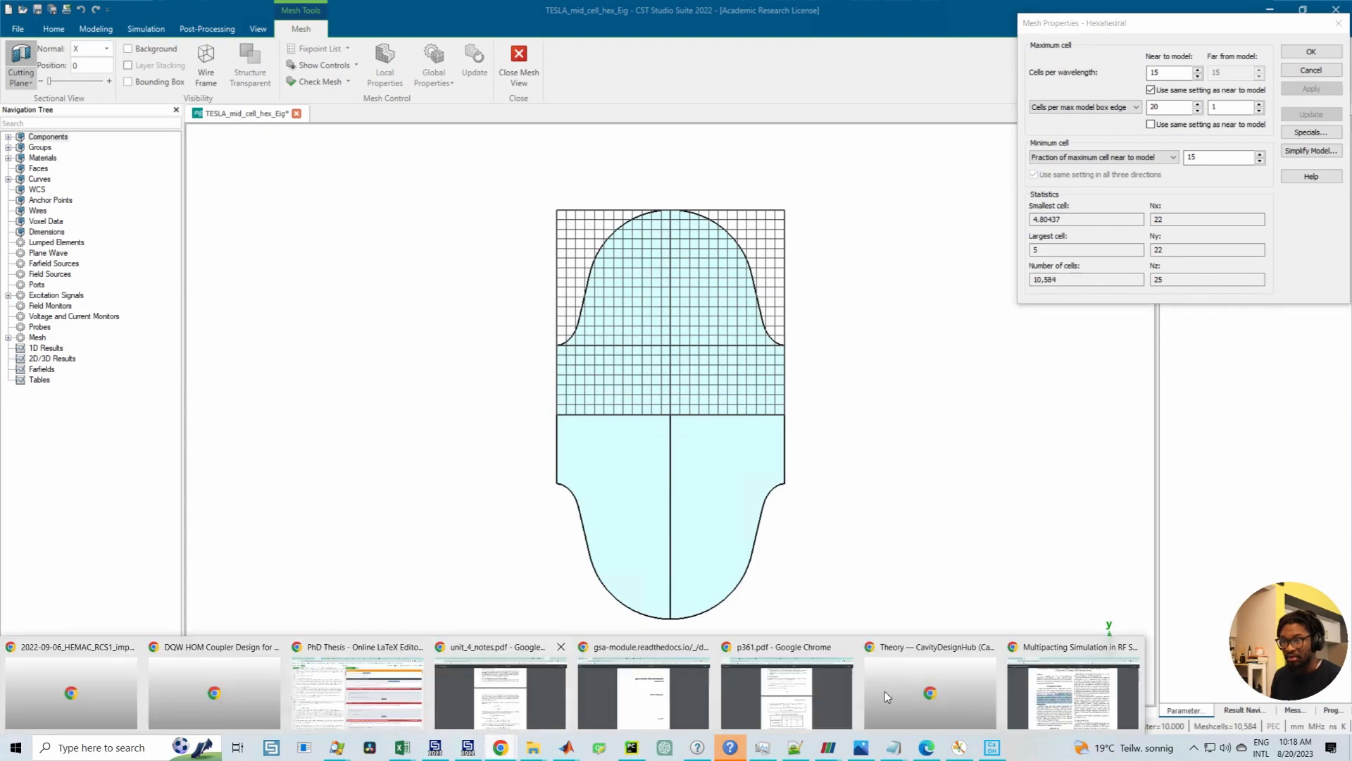
{"action": "left_click", "coordinate": [1072, 694]}
{"action": "scroll", "coordinate": [651, 315], "scroll_direction": "down", "scroll_amount": 10}
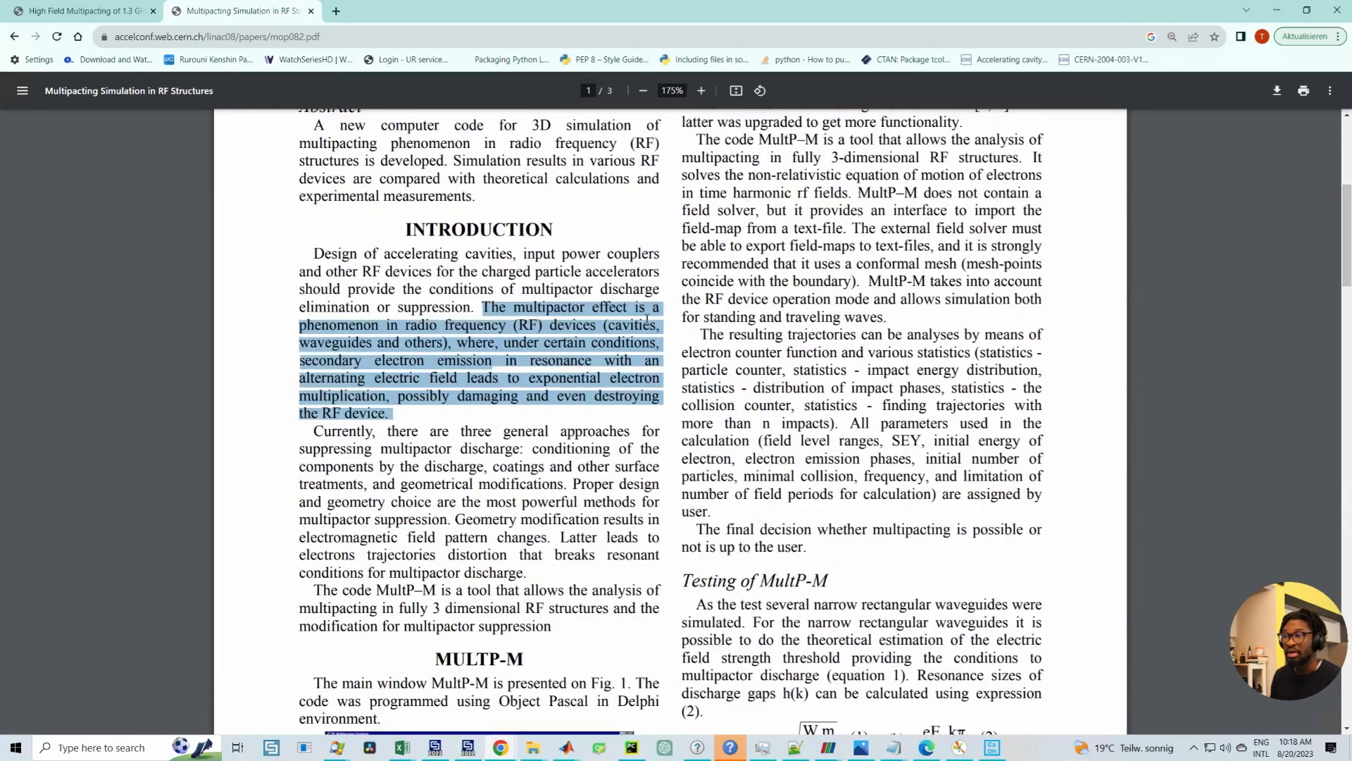
{"action": "scroll", "coordinate": [651, 315], "scroll_direction": "up", "scroll_amount": 8}
{"action": "left_click", "coordinate": [100, 6]}
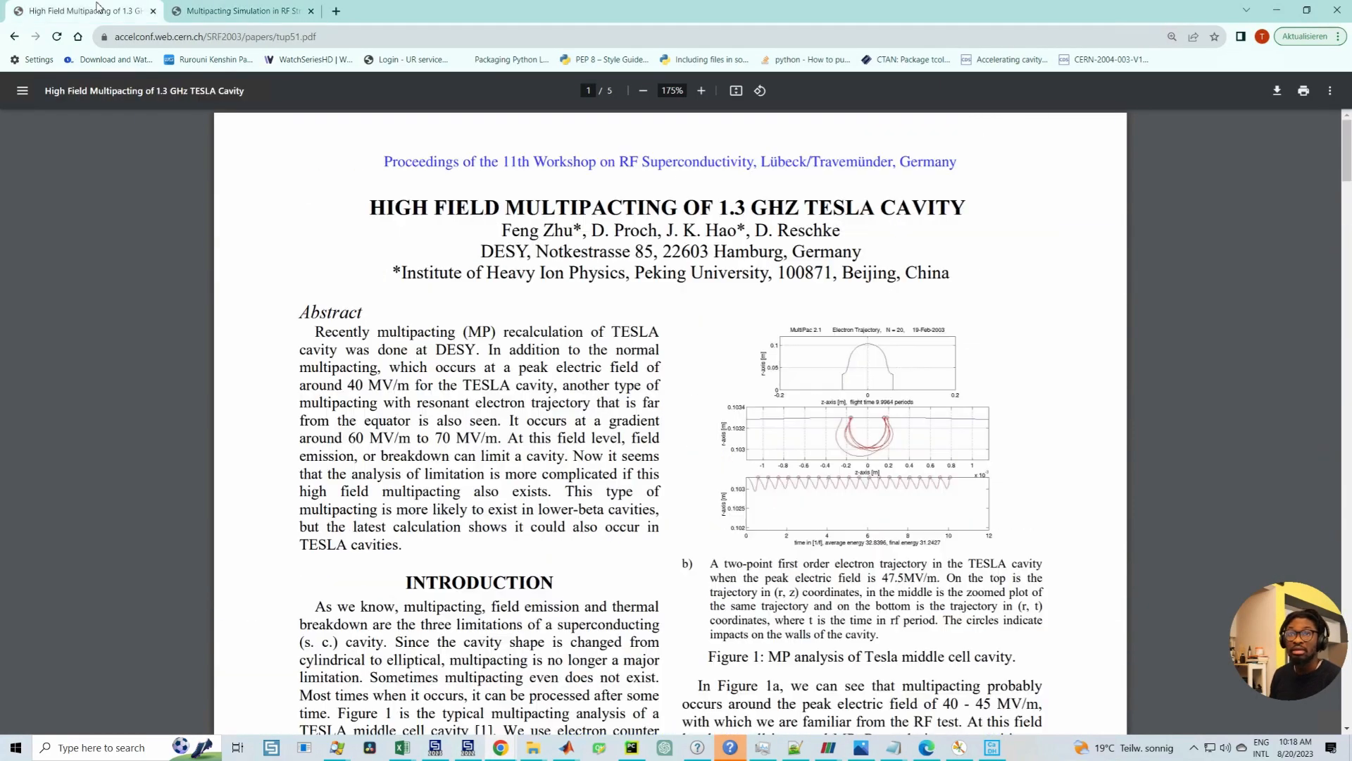
{"action": "scroll", "coordinate": [782, 450], "scroll_direction": "down", "scroll_amount": 6}
{"action": "scroll", "coordinate": [782, 450], "scroll_direction": "up", "scroll_amount": 6}
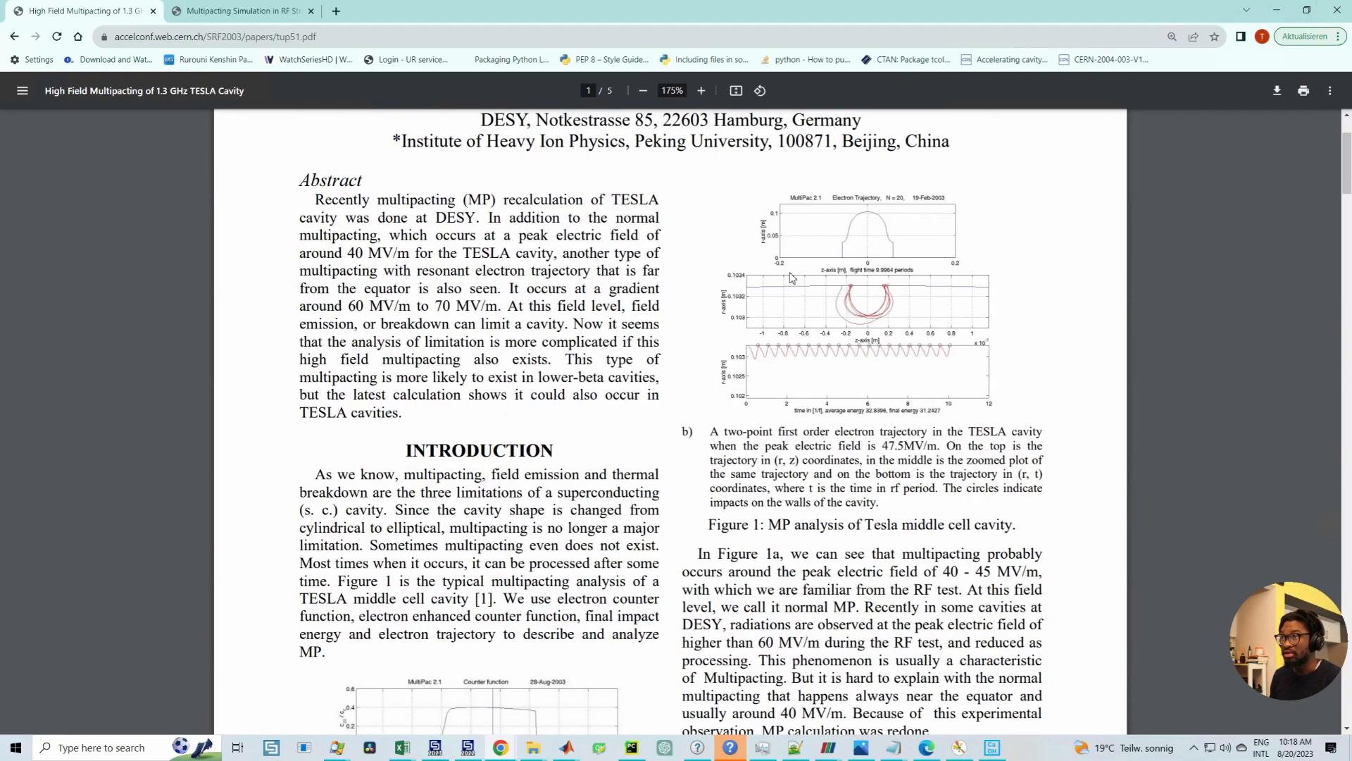
{"action": "left_click", "coordinate": [704, 91]}
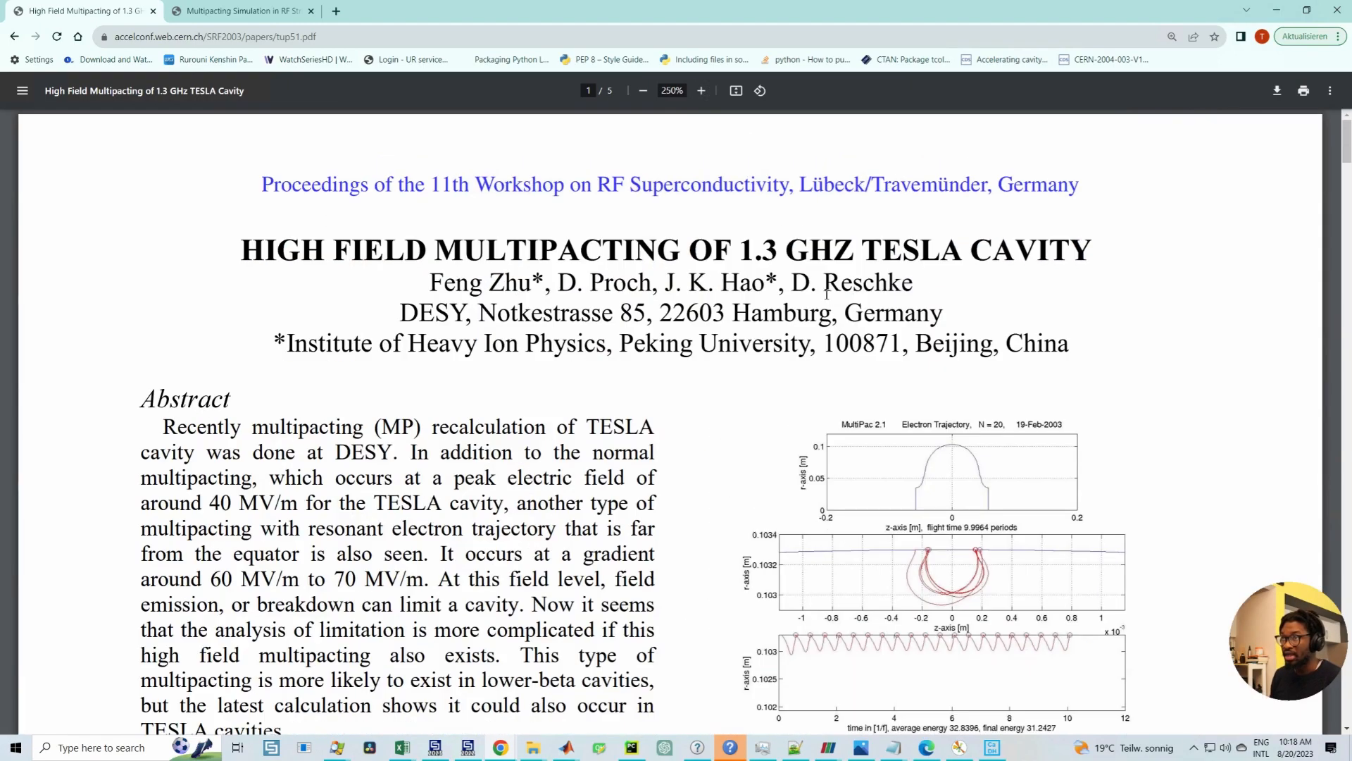
Step: Examine the paper's multipacting calculation parameters, secondary electron yield curve and electron trajectory figures
{"action": "scroll", "coordinate": [905, 398], "scroll_direction": "down", "scroll_amount": 3}
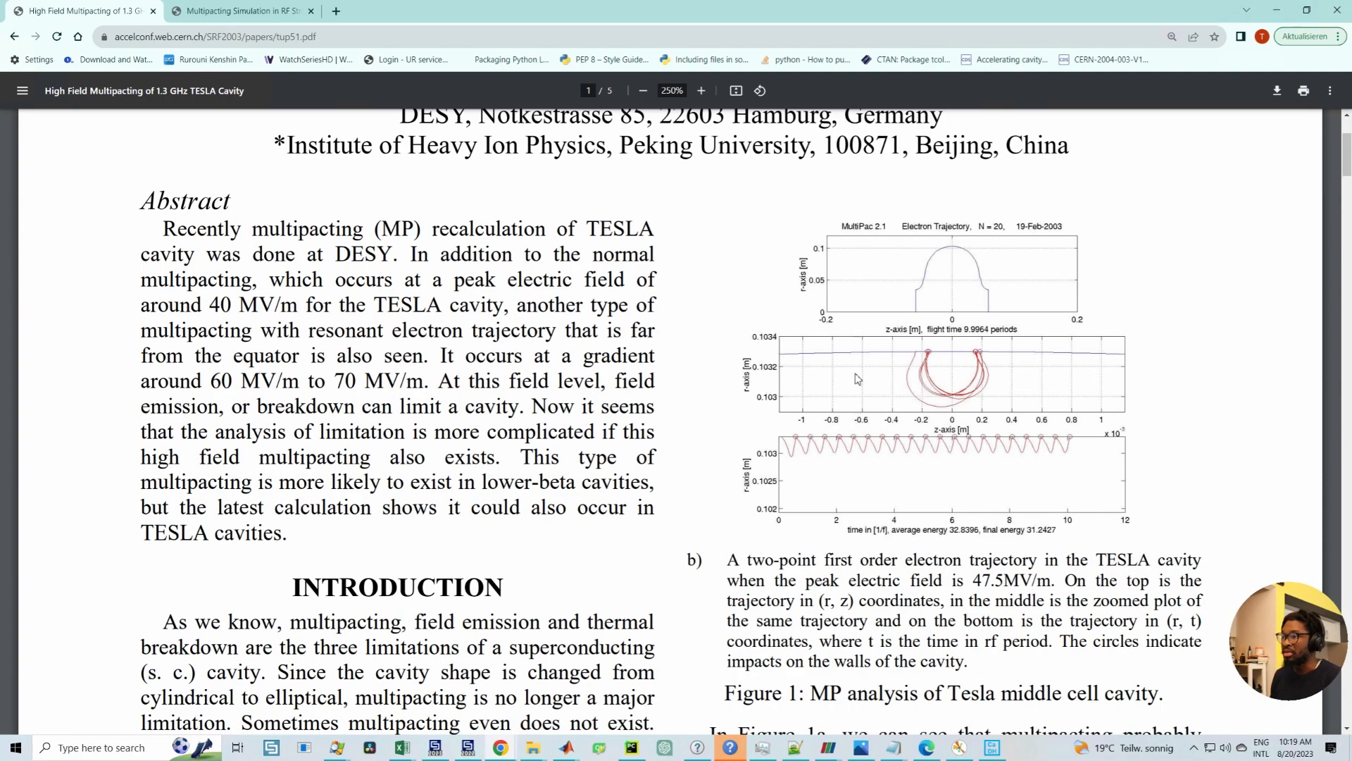
{"action": "scroll", "coordinate": [694, 406], "scroll_direction": "down", "scroll_amount": 10}
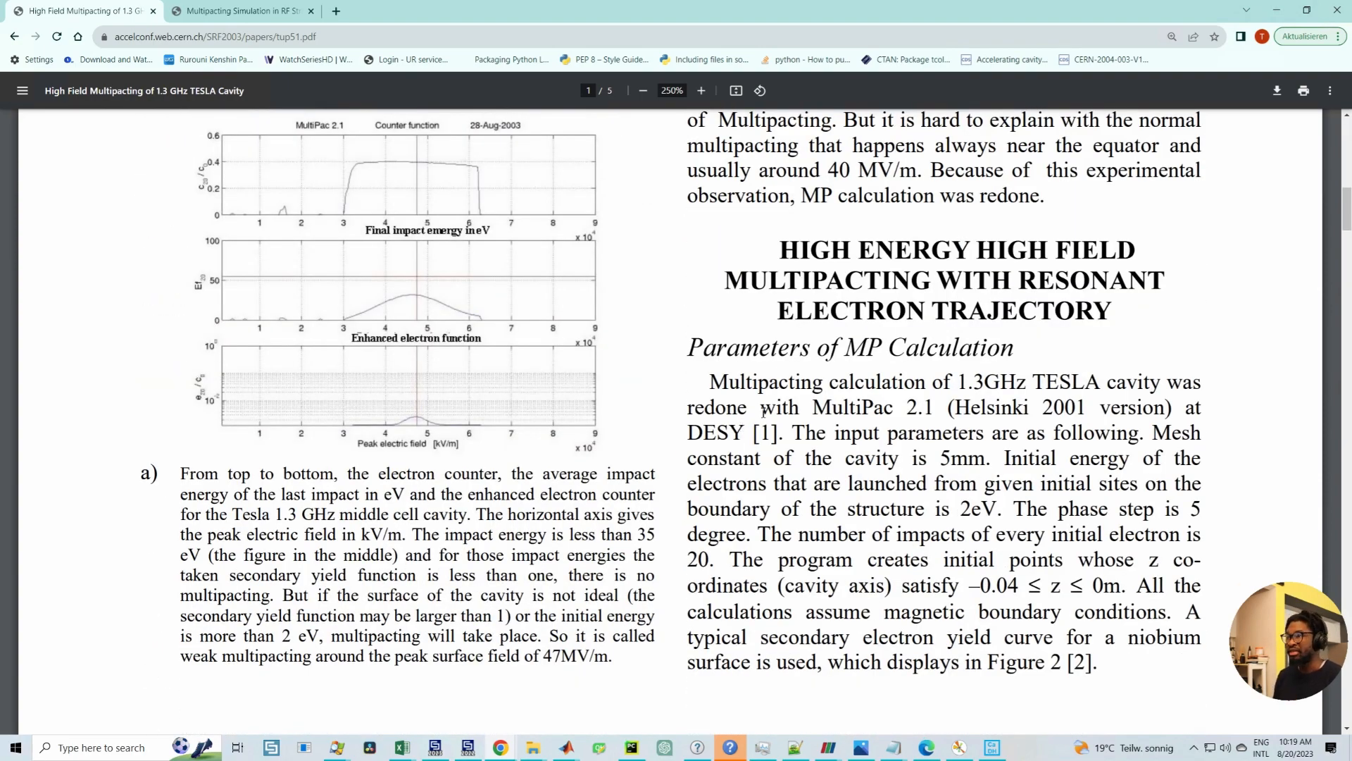
{"action": "scroll", "coordinate": [717, 406], "scroll_direction": "down", "scroll_amount": 6}
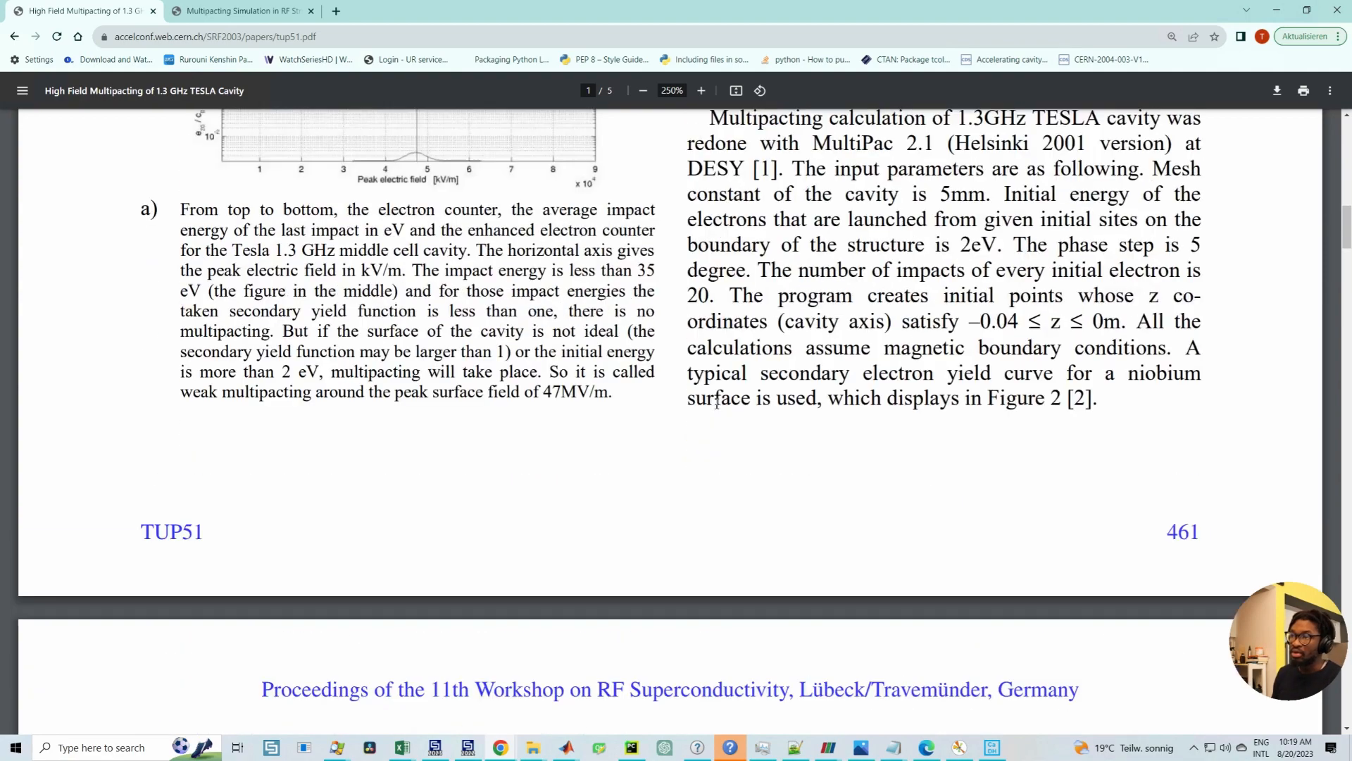
{"action": "scroll", "coordinate": [714, 405], "scroll_direction": "down", "scroll_amount": 3}
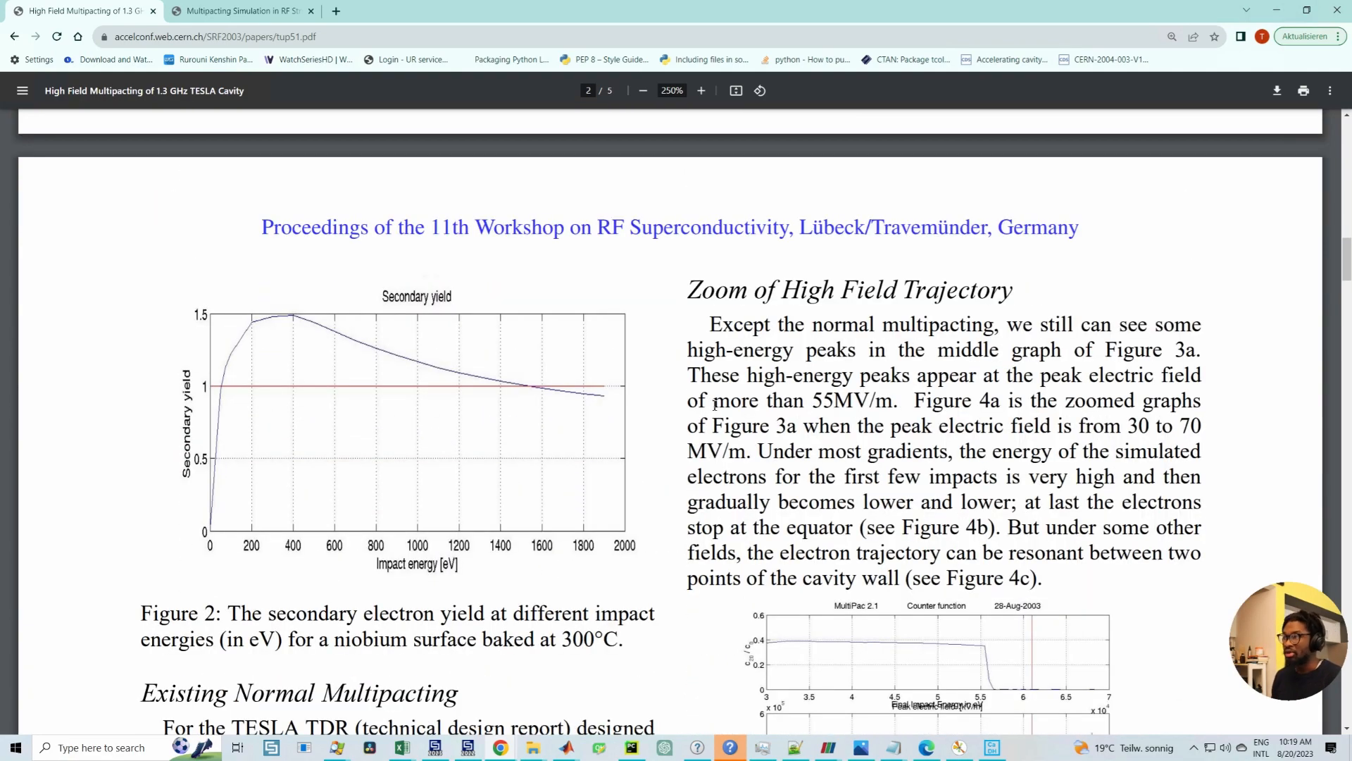
{"action": "scroll", "coordinate": [814, 322], "scroll_direction": "down", "scroll_amount": 3}
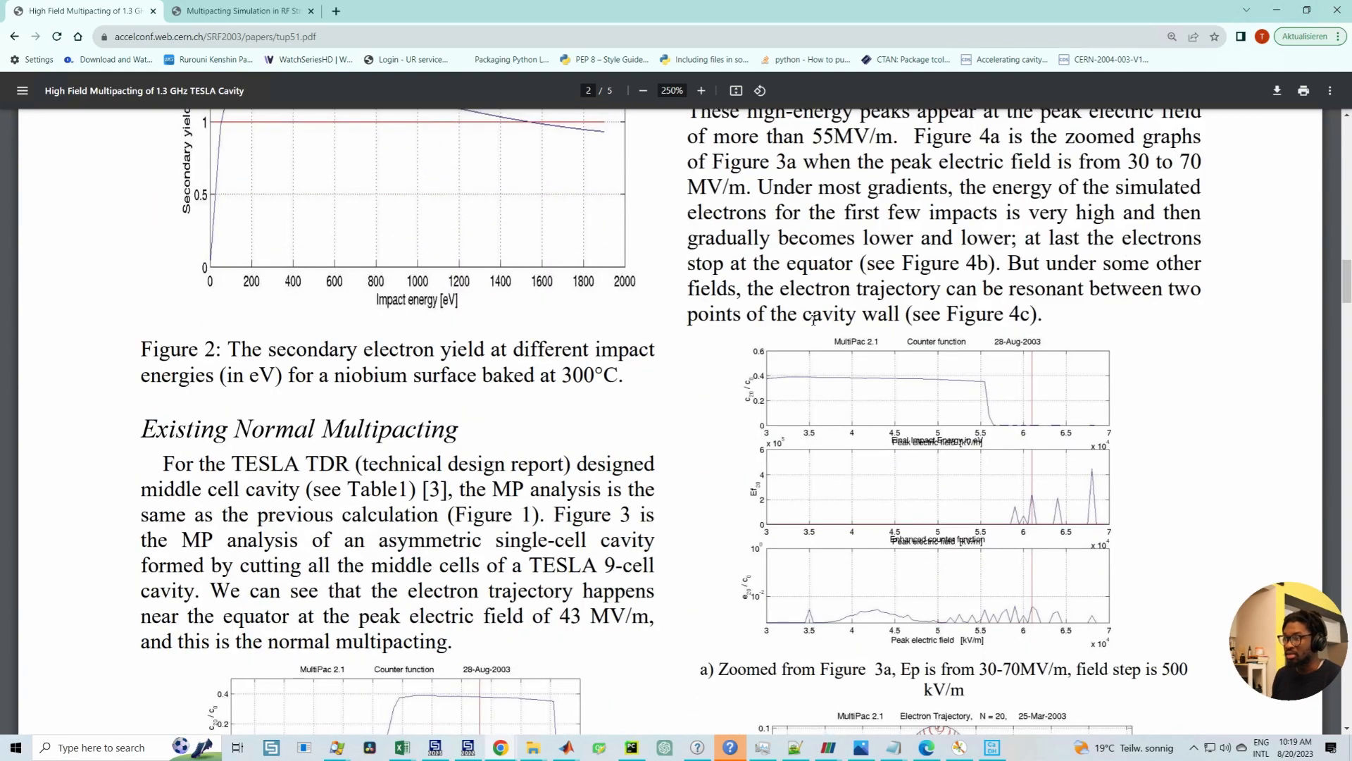
{"action": "scroll", "coordinate": [814, 320], "scroll_direction": "down", "scroll_amount": 3}
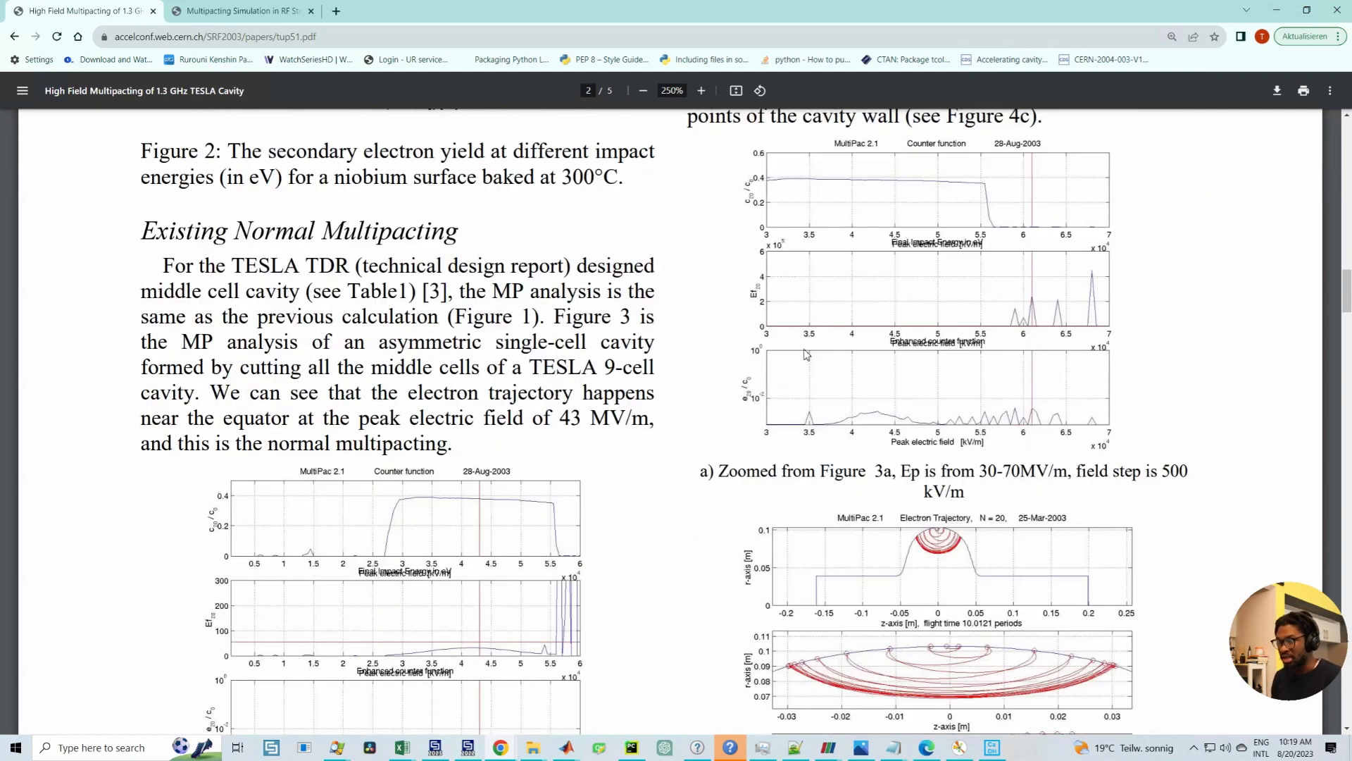
{"action": "scroll", "coordinate": [821, 396], "scroll_direction": "down", "scroll_amount": 3}
{"action": "scroll", "coordinate": [852, 370], "scroll_direction": "down", "scroll_amount": 3}
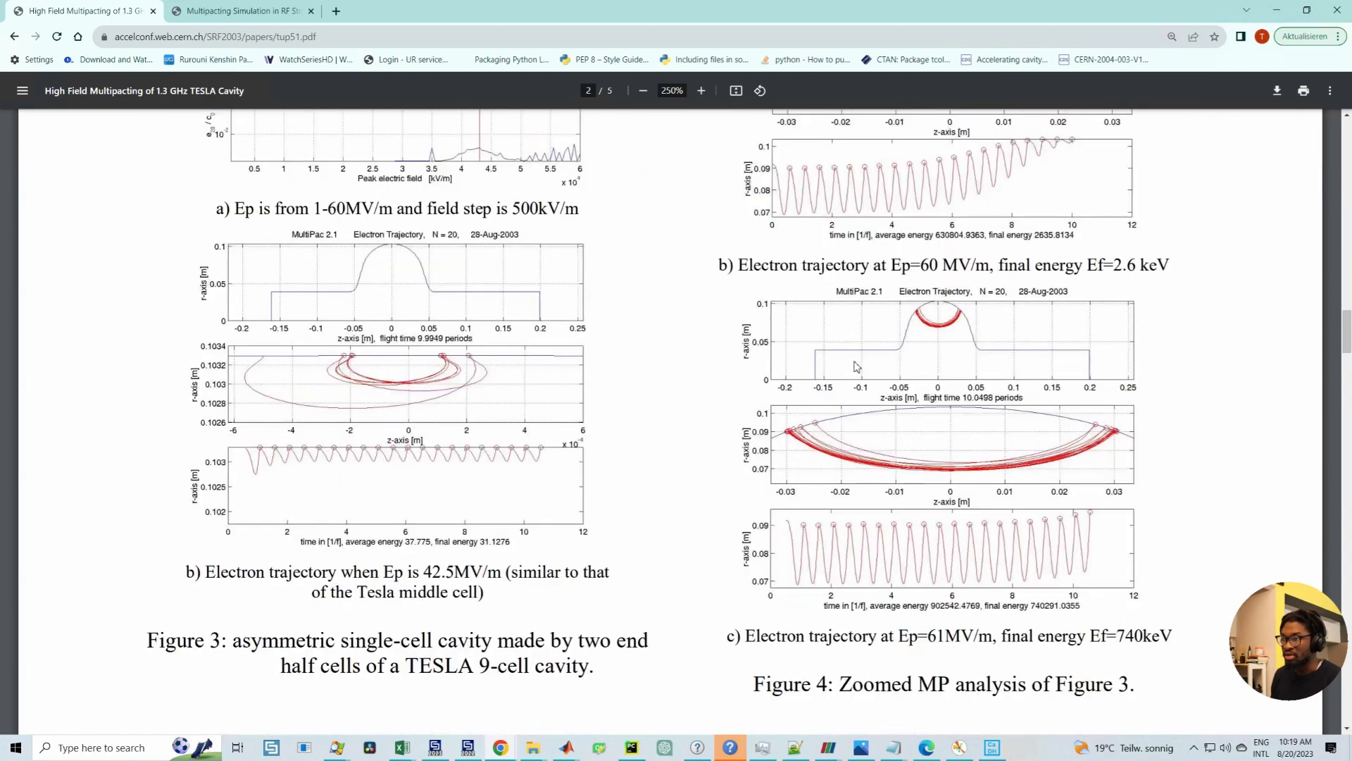
{"action": "scroll", "coordinate": [856, 367], "scroll_direction": "up", "scroll_amount": 3}
Step: Return to CST Studio Suite and accept the hexahedral mesh properties
{"action": "left_click", "coordinate": [1277, 10]}
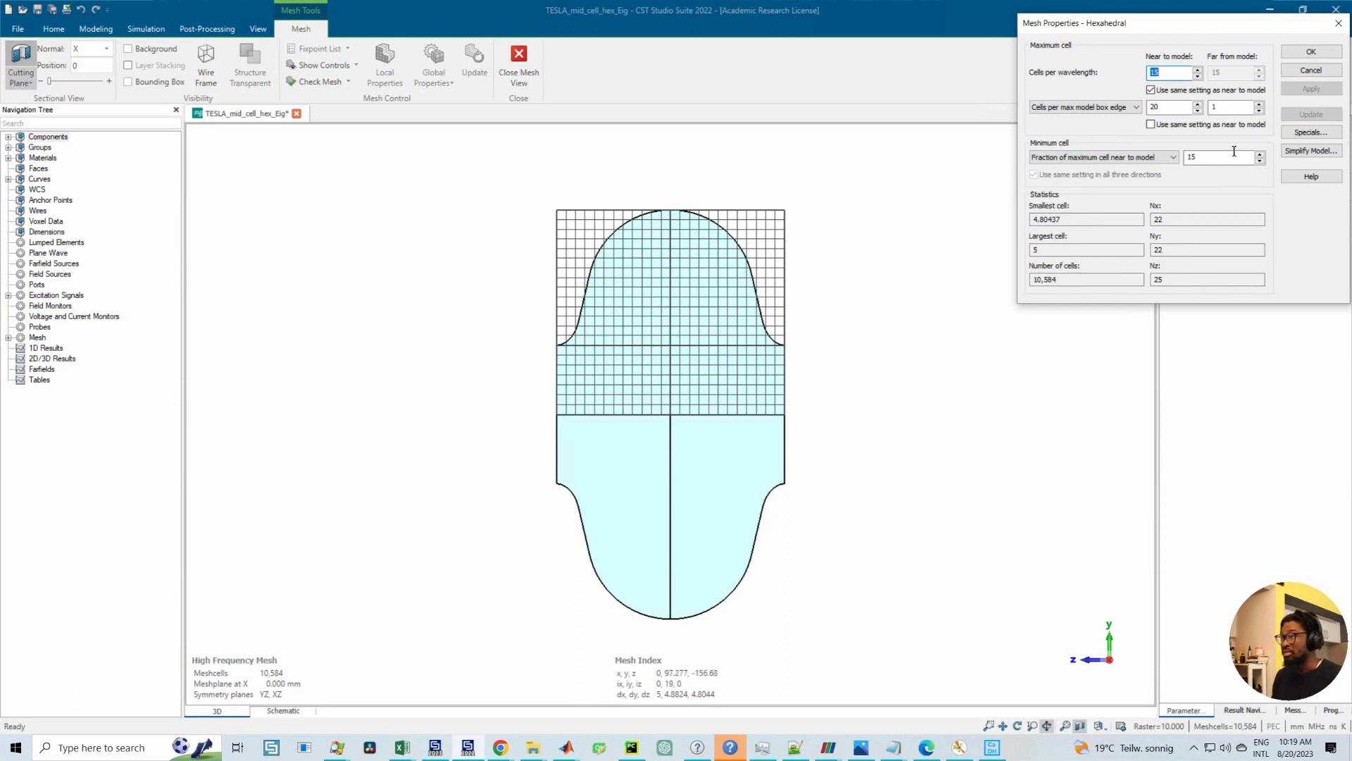
{"action": "left_click", "coordinate": [1308, 53]}
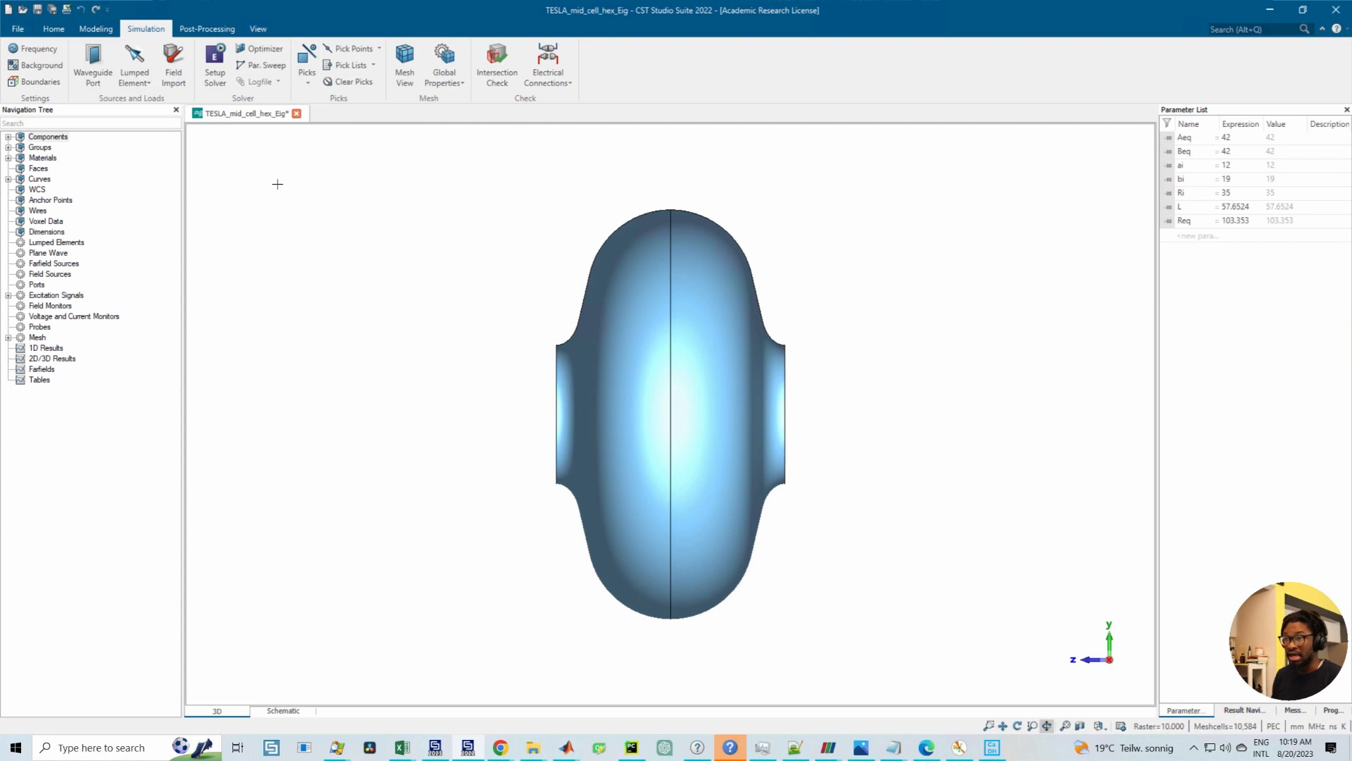
Step: Combine solid1 and solid2_1 of component1 into a single solid with a Boolean add
{"action": "left_click", "coordinate": [9, 137]}
{"action": "left_click", "coordinate": [21, 148]}
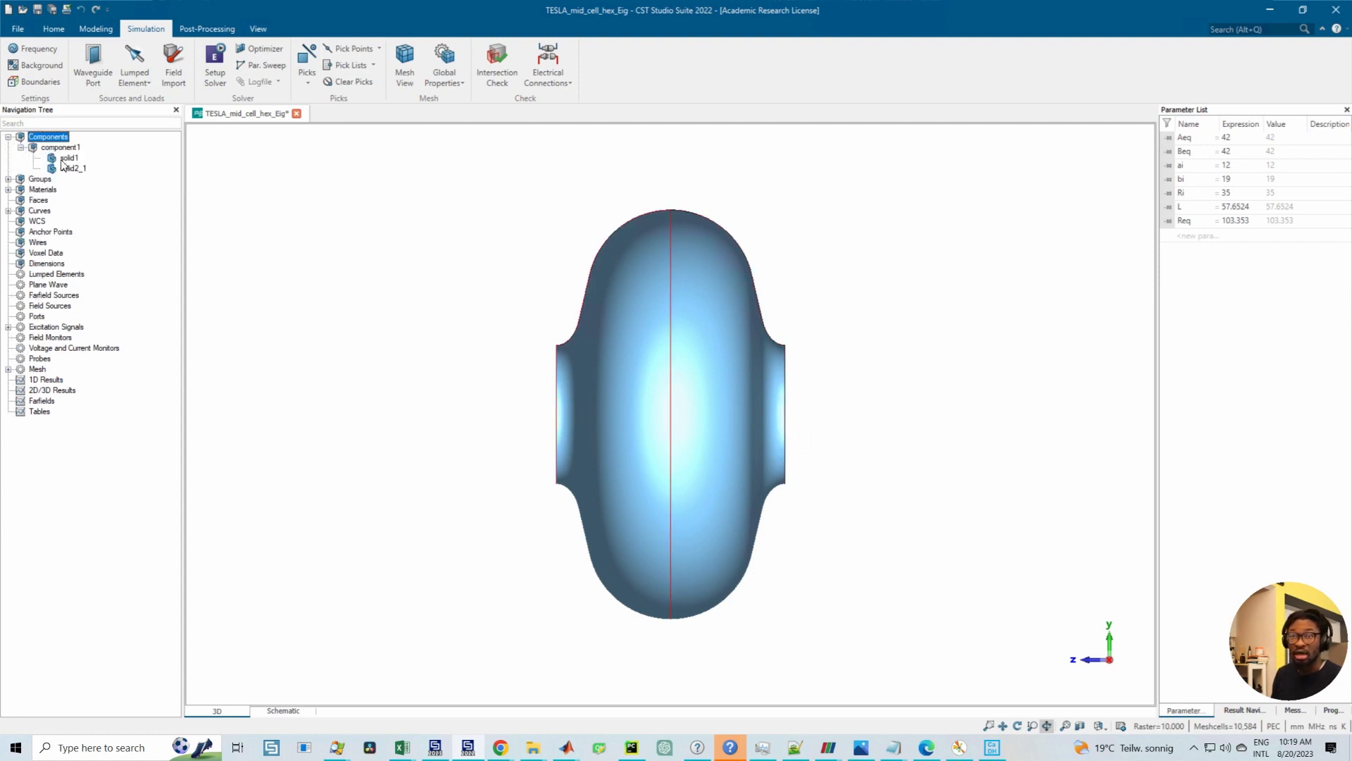
{"action": "left_click", "coordinate": [71, 169]}
{"action": "left_click", "coordinate": [59, 147]}
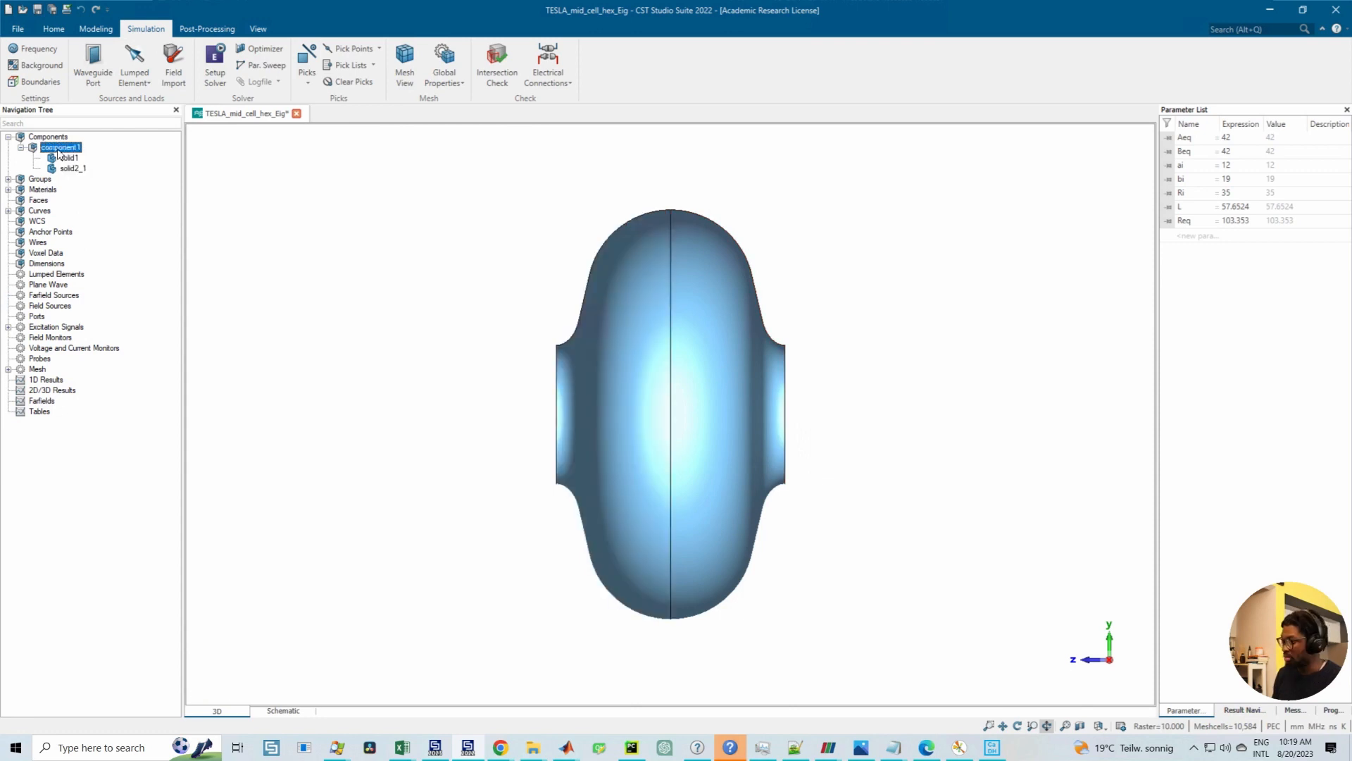
{"action": "key", "text": "plus"}
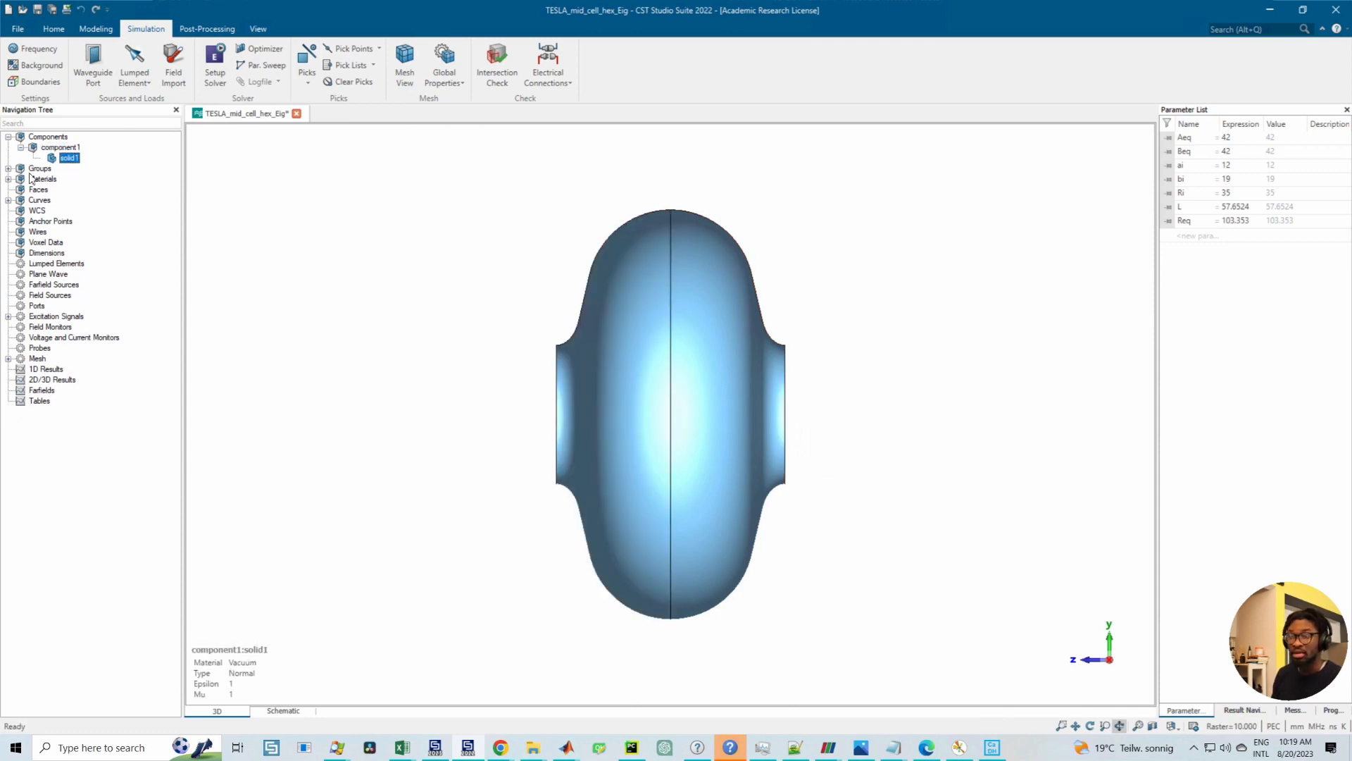
Step: Duplicate solid1 in place with a zero-offset translated copy, choosing no Boolean combination for the shape intersection
{"action": "left_click", "coordinate": [95, 29]}
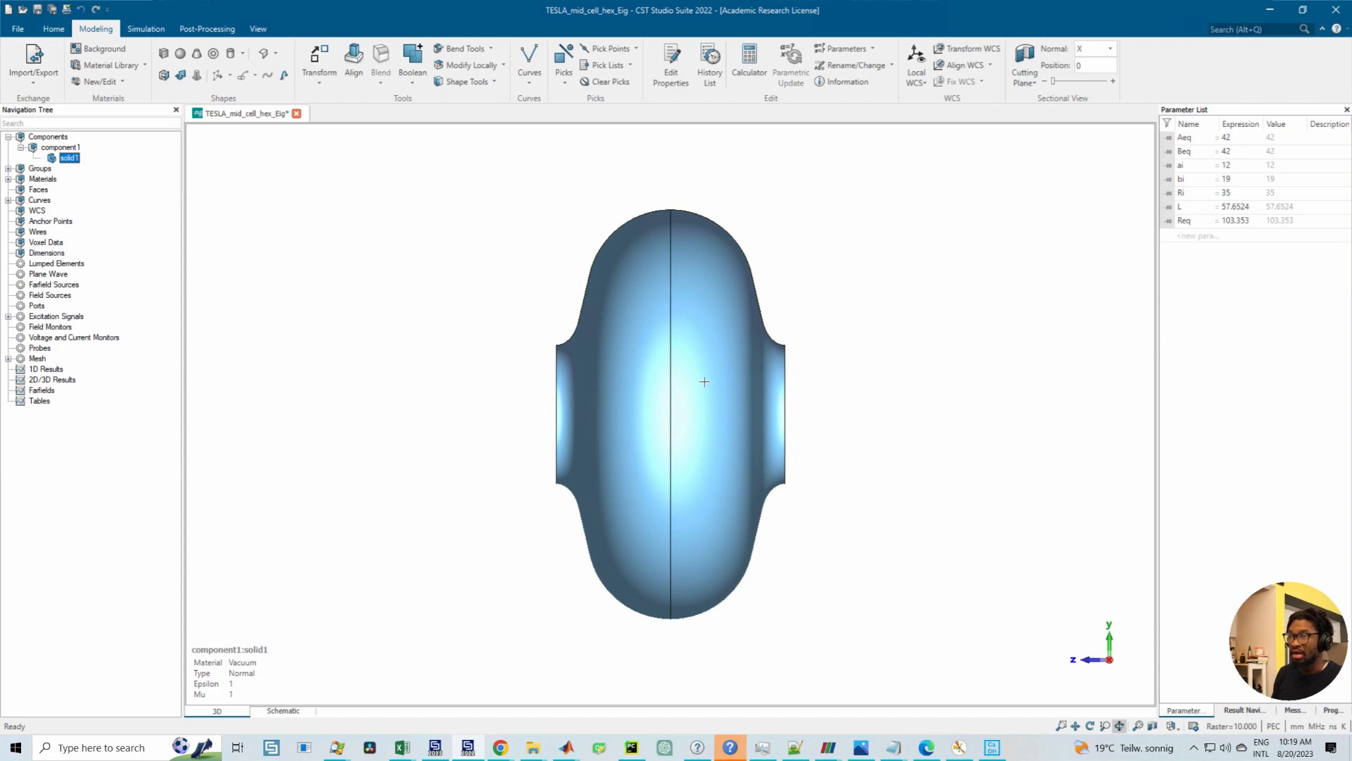
{"action": "scroll", "coordinate": [704, 382], "scroll_direction": "up", "scroll_amount": 1}
{"action": "middle_click_drag", "start_coordinate": [669, 358], "coordinate": [650, 343]}
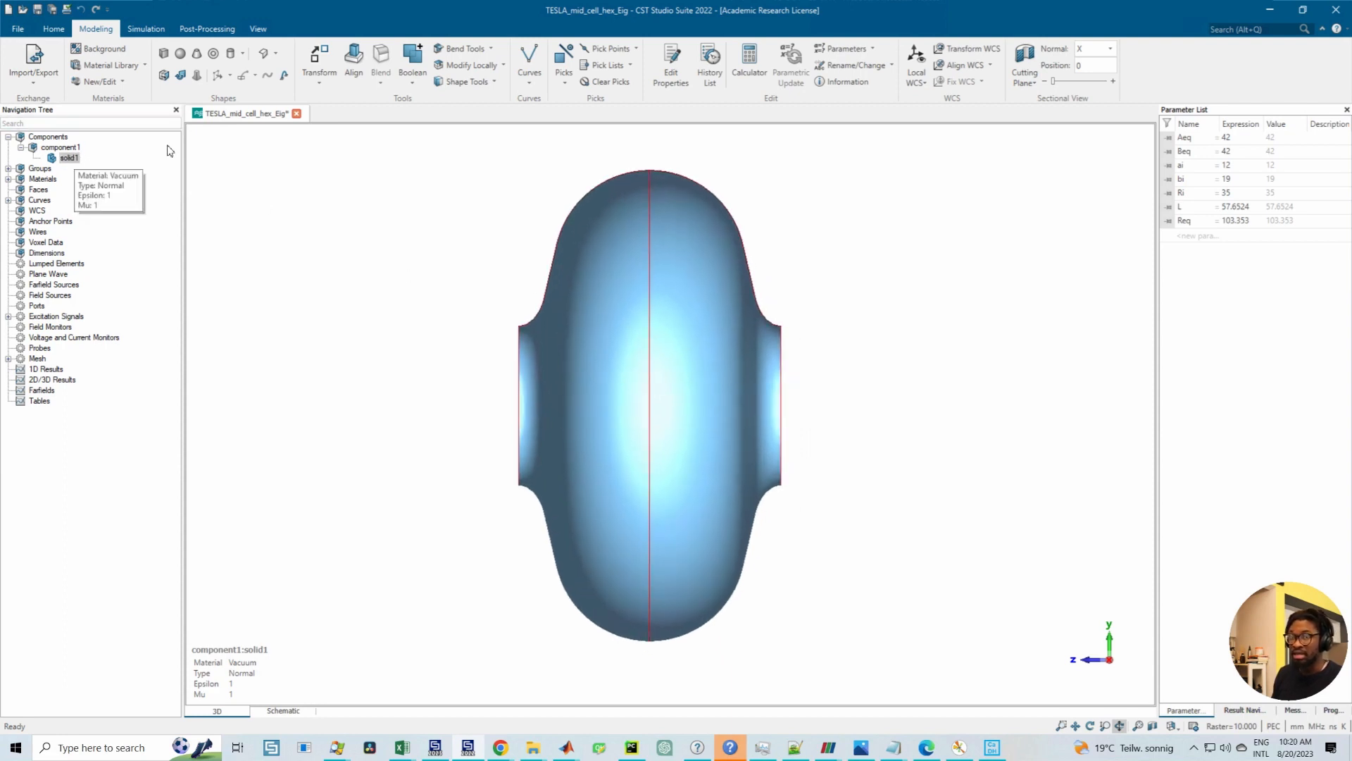
{"action": "left_click", "coordinate": [70, 159]}
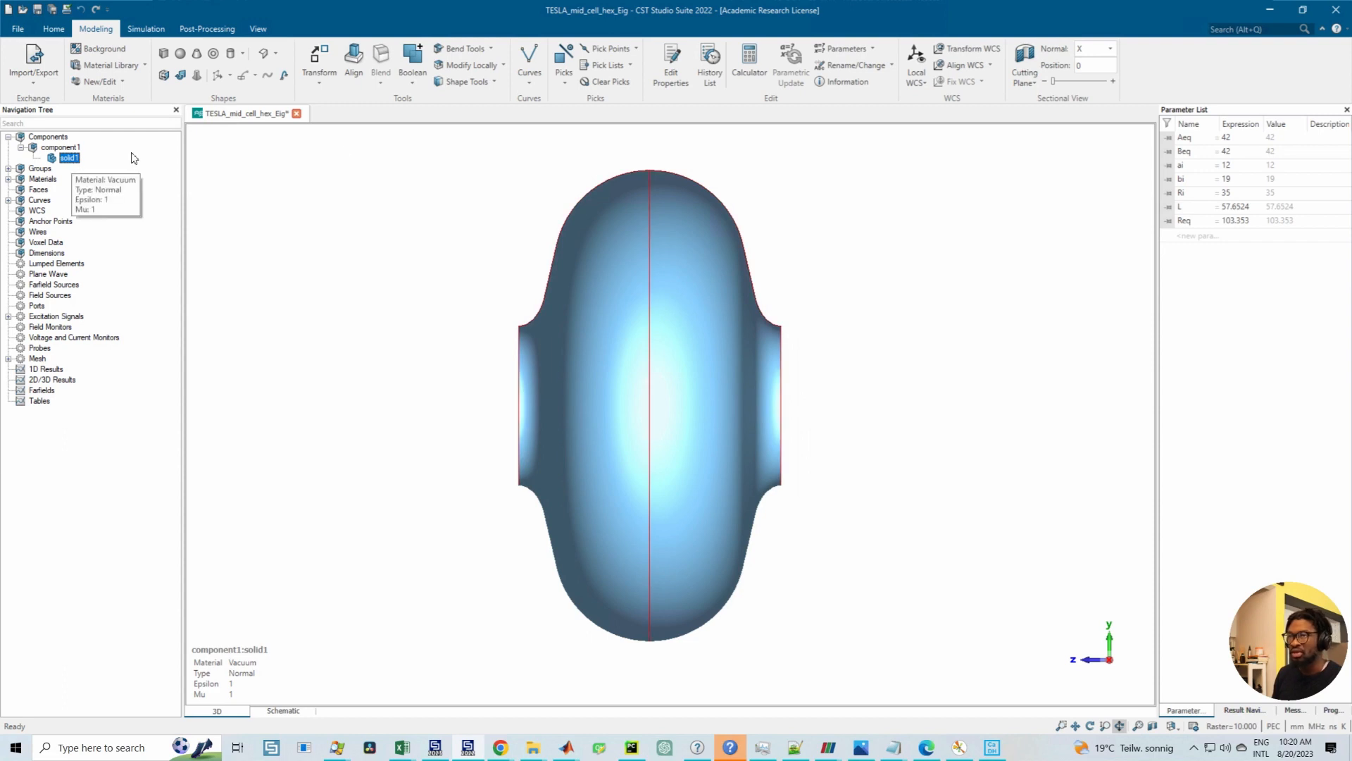
{"action": "left_click", "coordinate": [319, 87]}
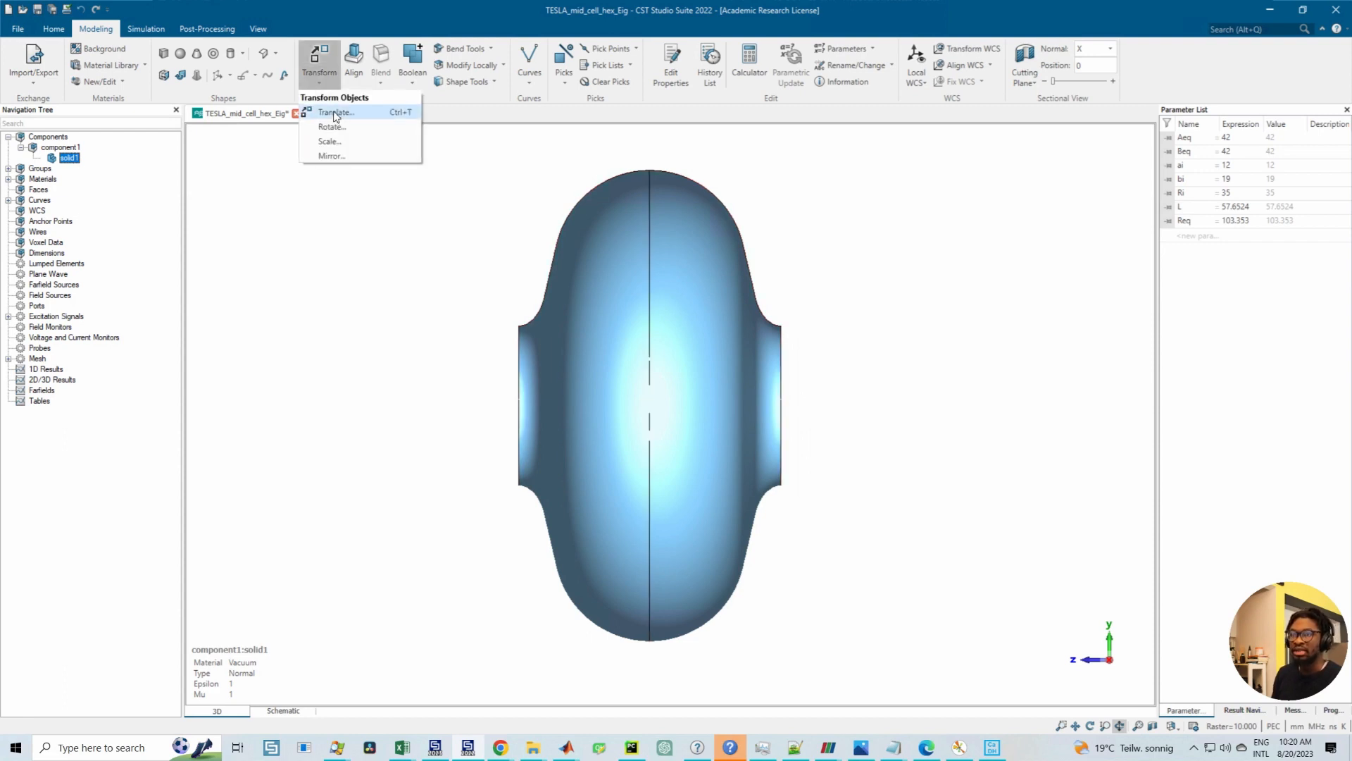
{"action": "left_click", "coordinate": [323, 111]}
{"action": "left_click", "coordinate": [1154, 53]}
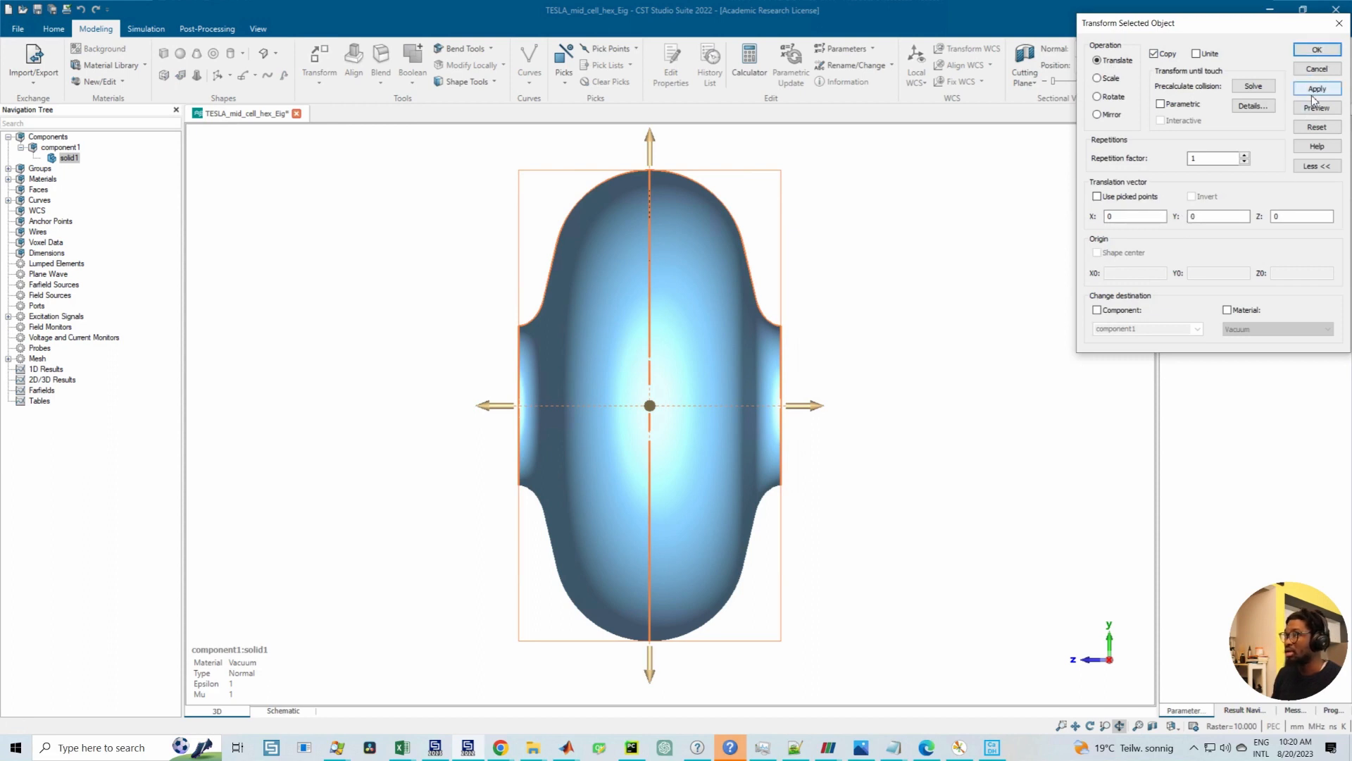
{"action": "left_click", "coordinate": [1317, 49]}
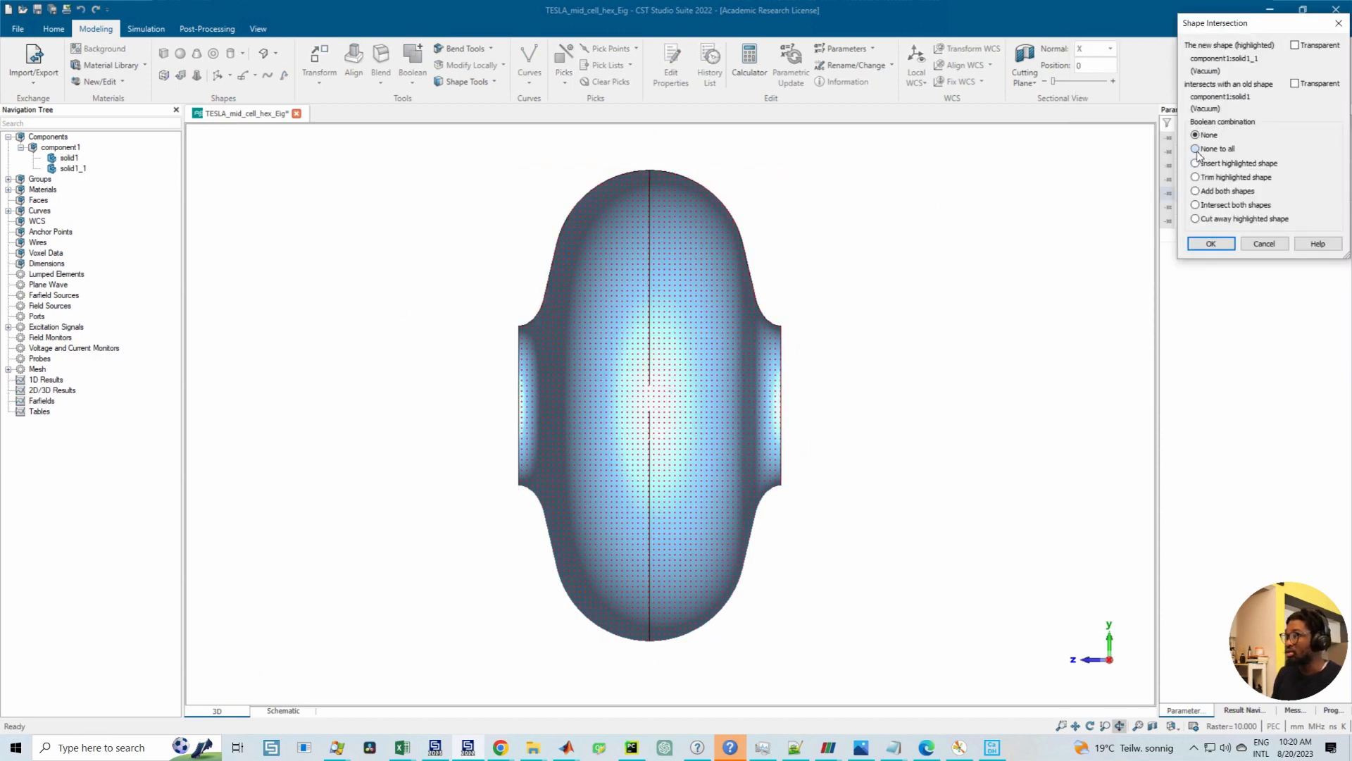
{"action": "left_click", "coordinate": [1222, 245]}
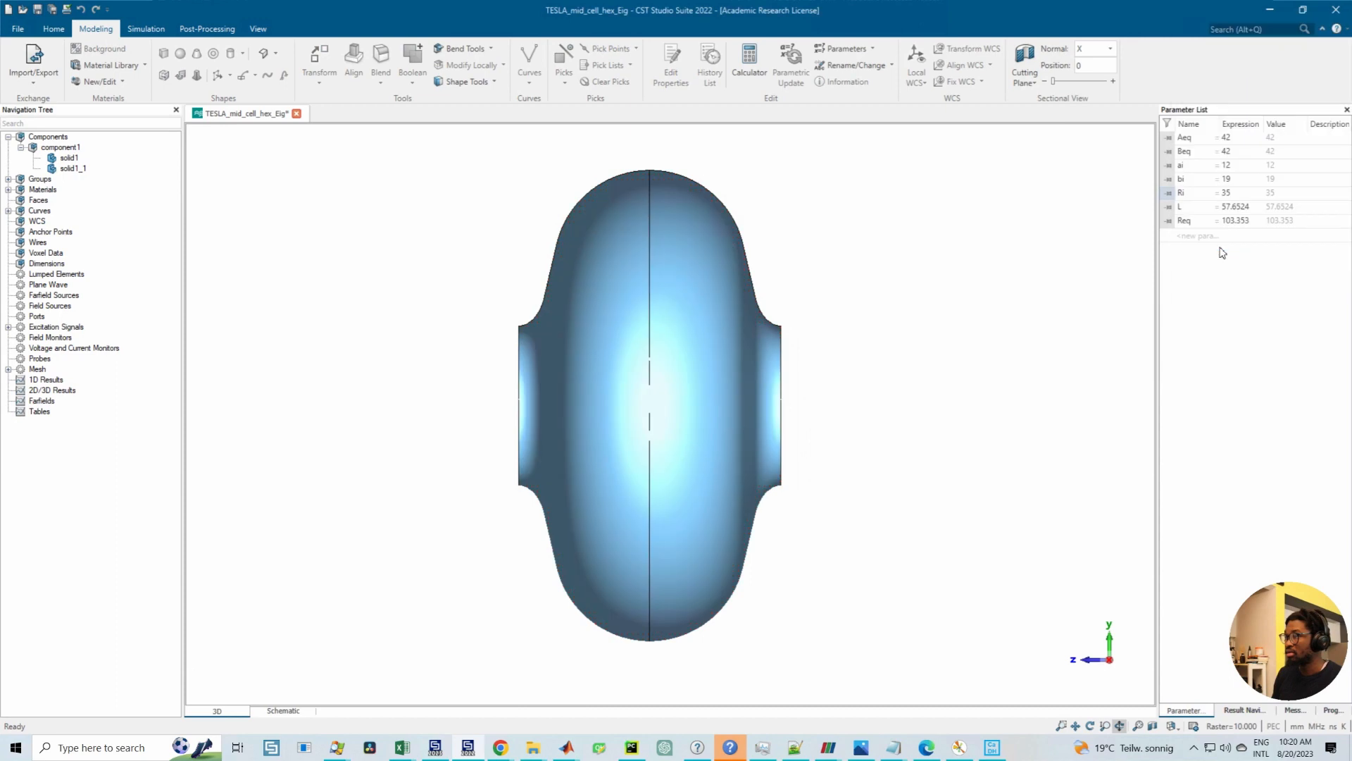
{"action": "left_click", "coordinate": [72, 169]}
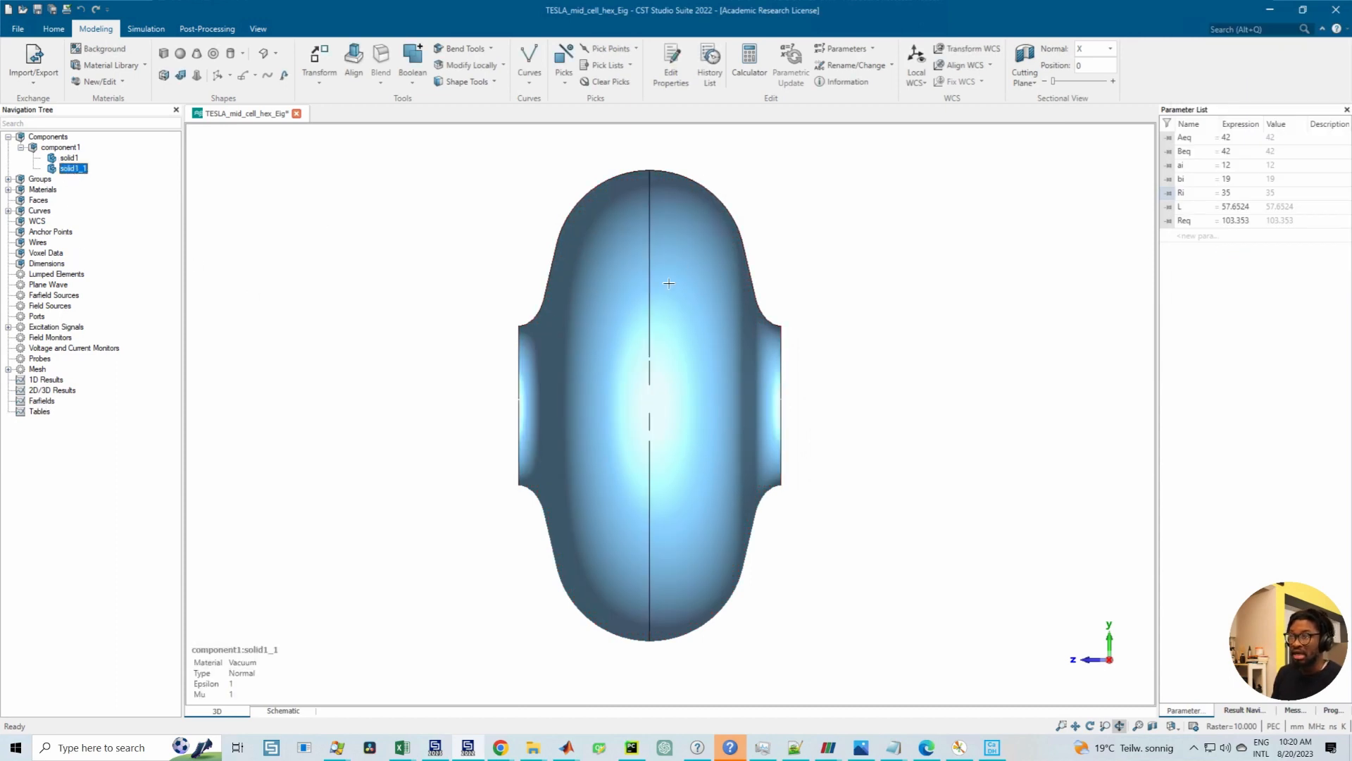
{"action": "scroll", "coordinate": [751, 343], "scroll_direction": "down", "scroll_amount": 1}
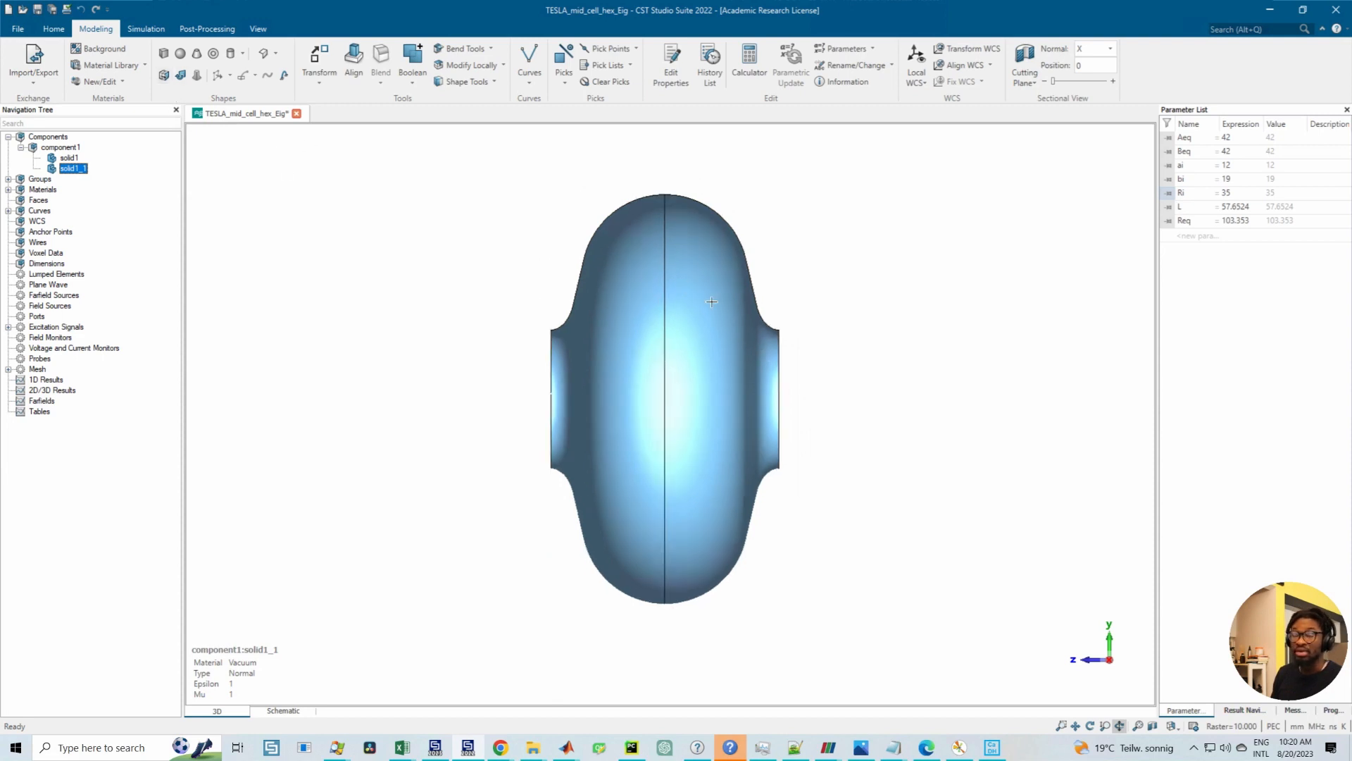
{"action": "left_click", "coordinate": [232, 55]}
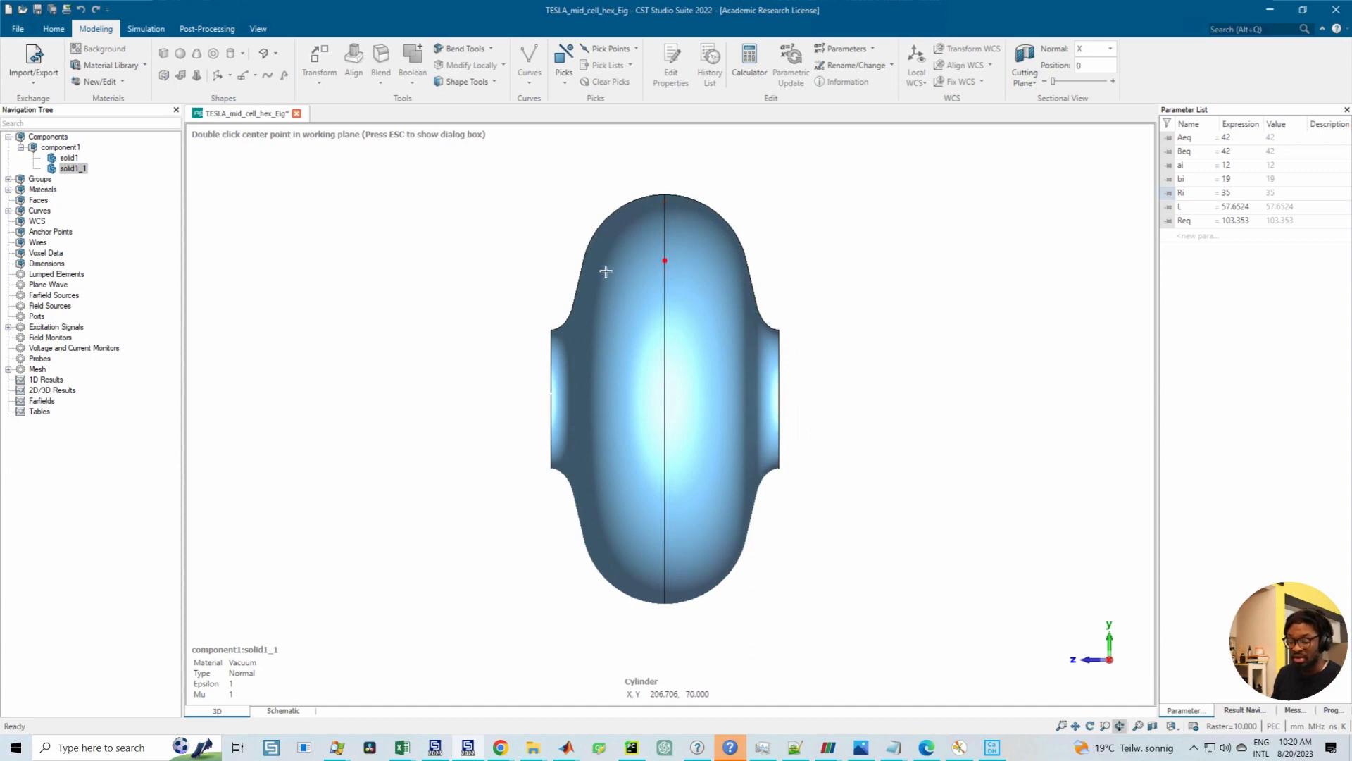
{"action": "key", "text": "Escape"}
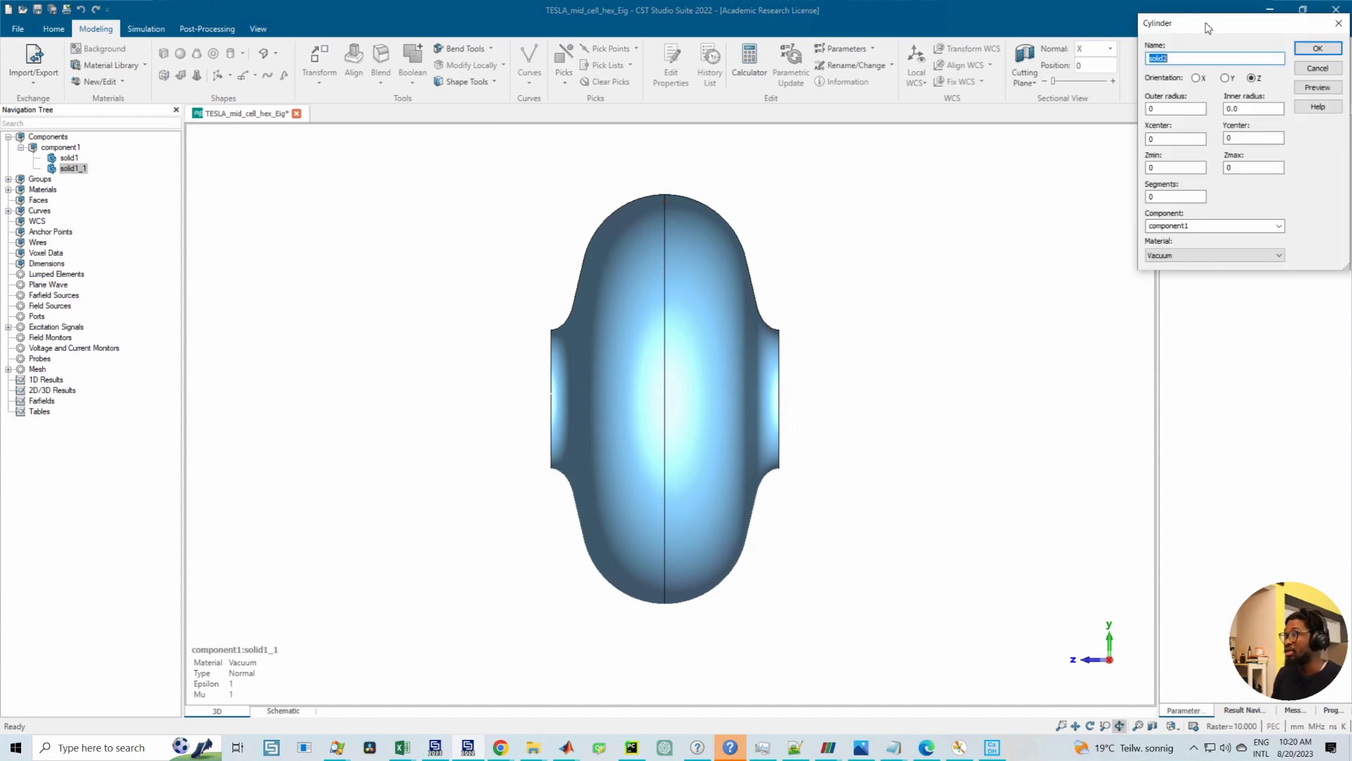
{"action": "left_click_drag", "start_coordinate": [1209, 29], "coordinate": [1116, 98]}
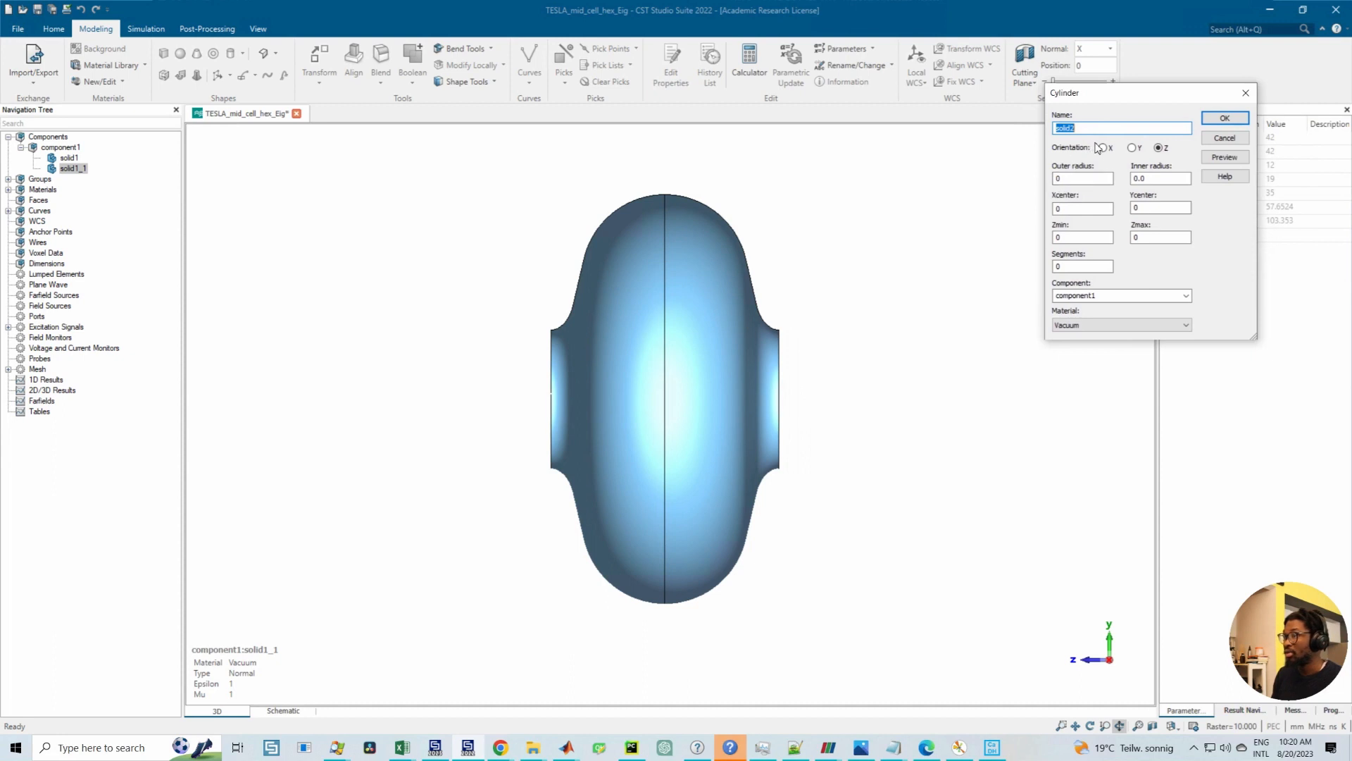
{"action": "left_click", "coordinate": [1082, 183]}
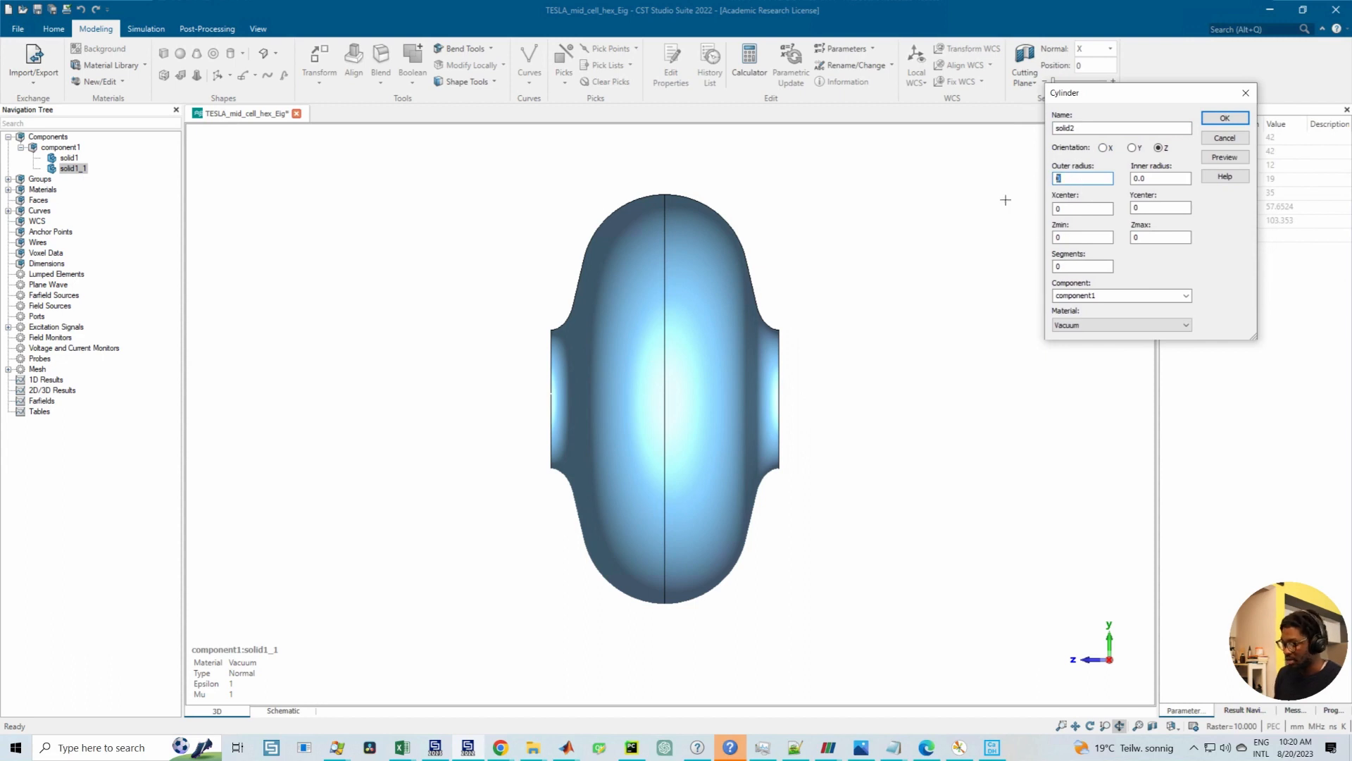
{"action": "type", "text": "Re"}
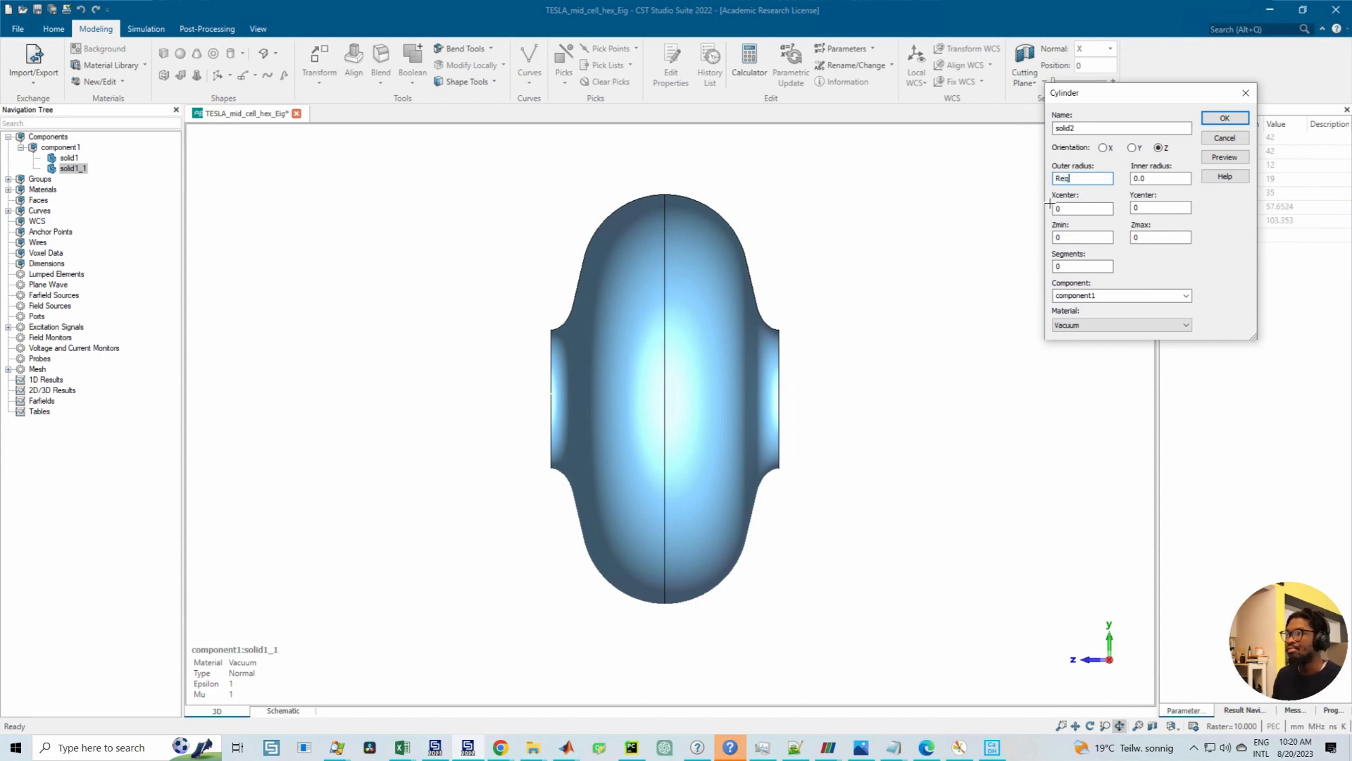
{"action": "type", "text": "q"}
{"action": "left_click", "coordinate": [1054, 238]}
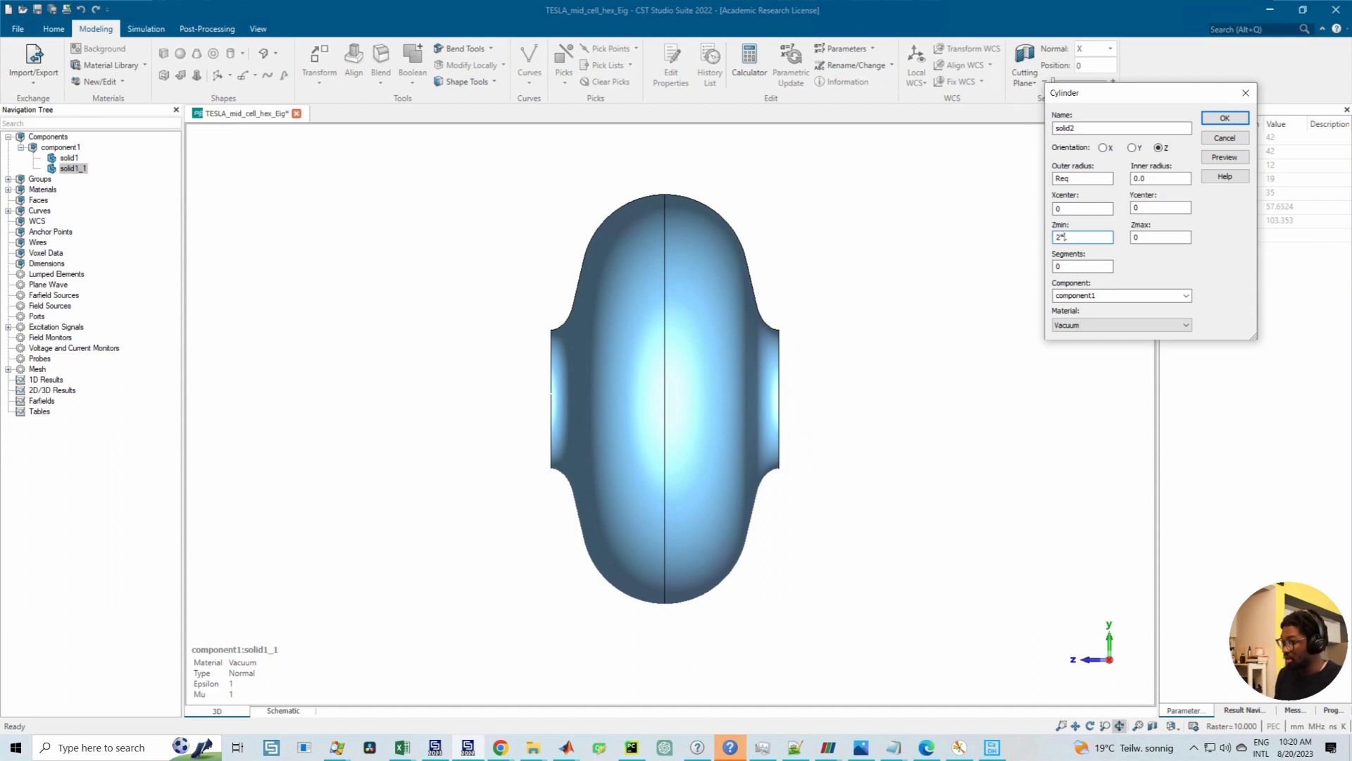
{"action": "type", "text": "-"}
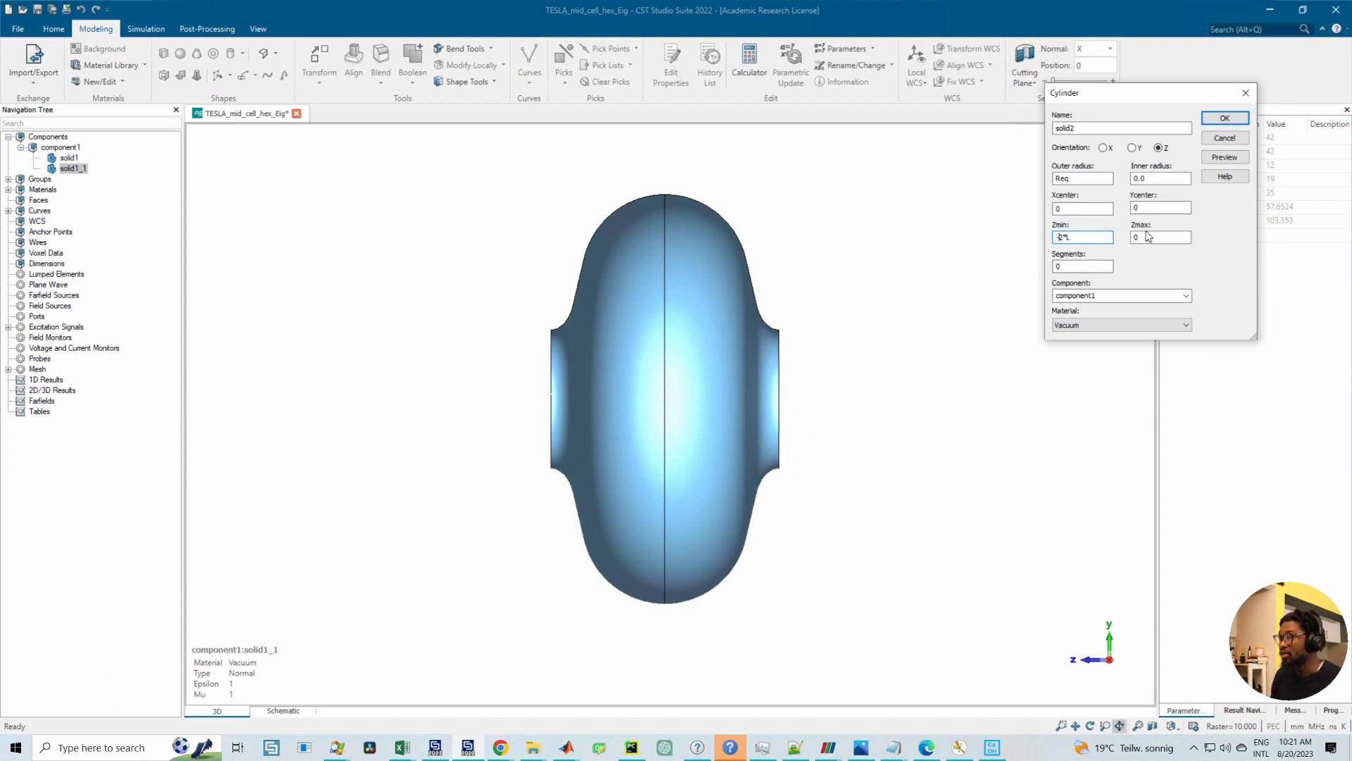
{"action": "key", "text": "Tab"}
{"action": "type", "text": "2*L"}
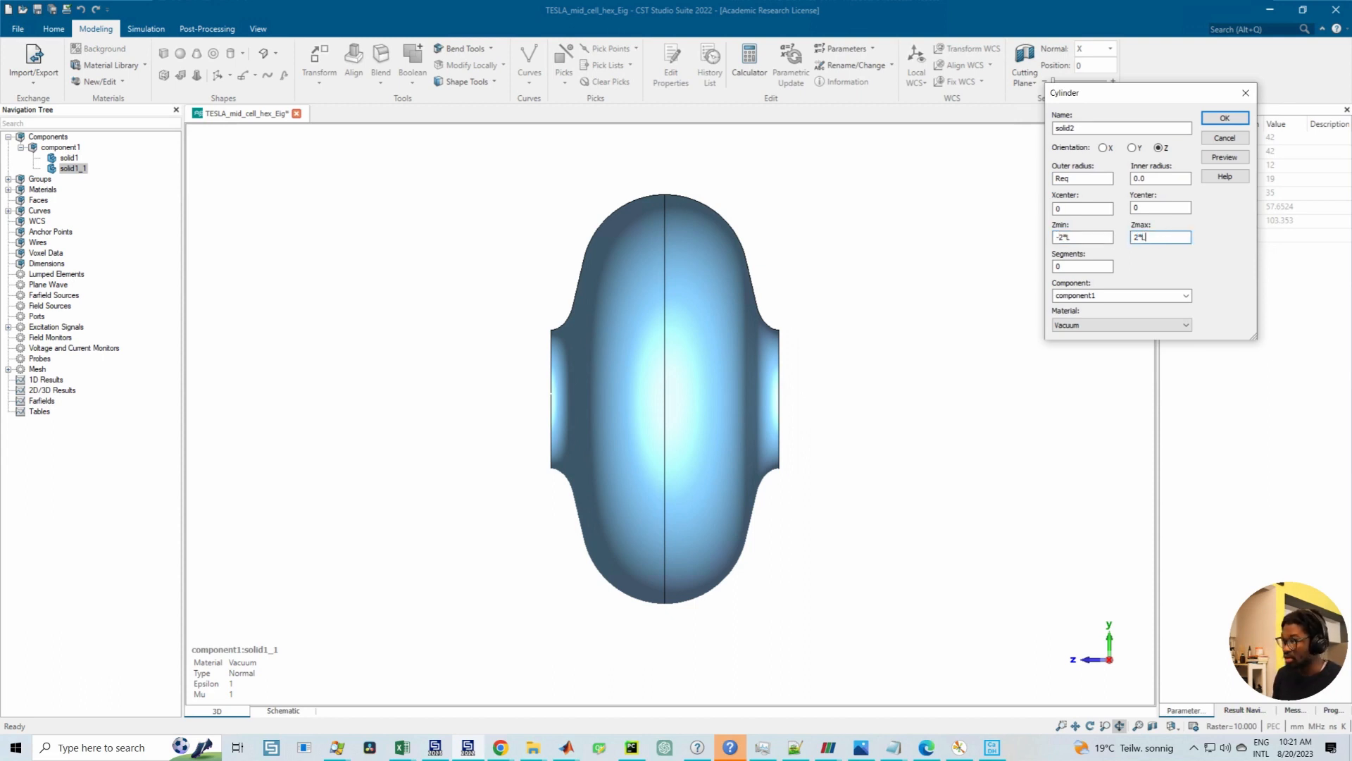
{"action": "left_click", "coordinate": [1223, 159]}
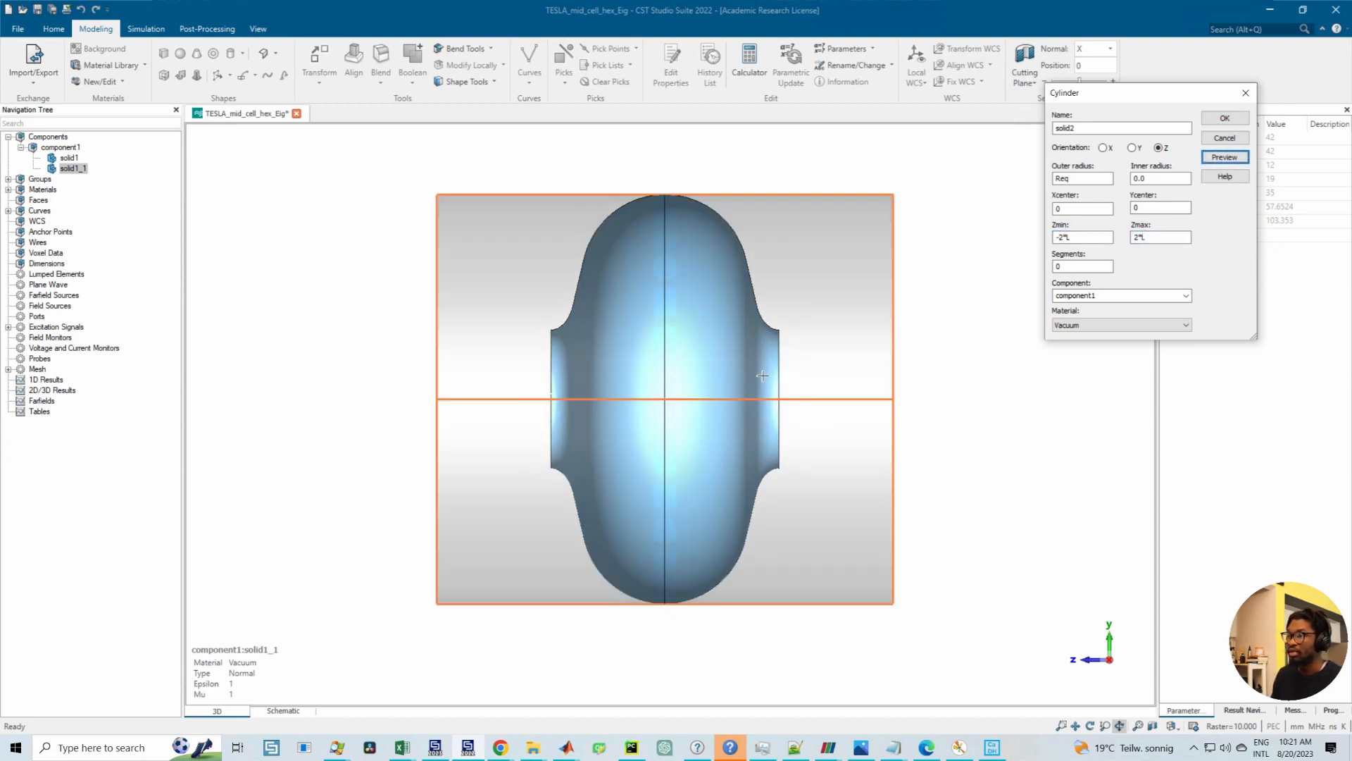
{"action": "double_click", "coordinate": [1056, 208]}
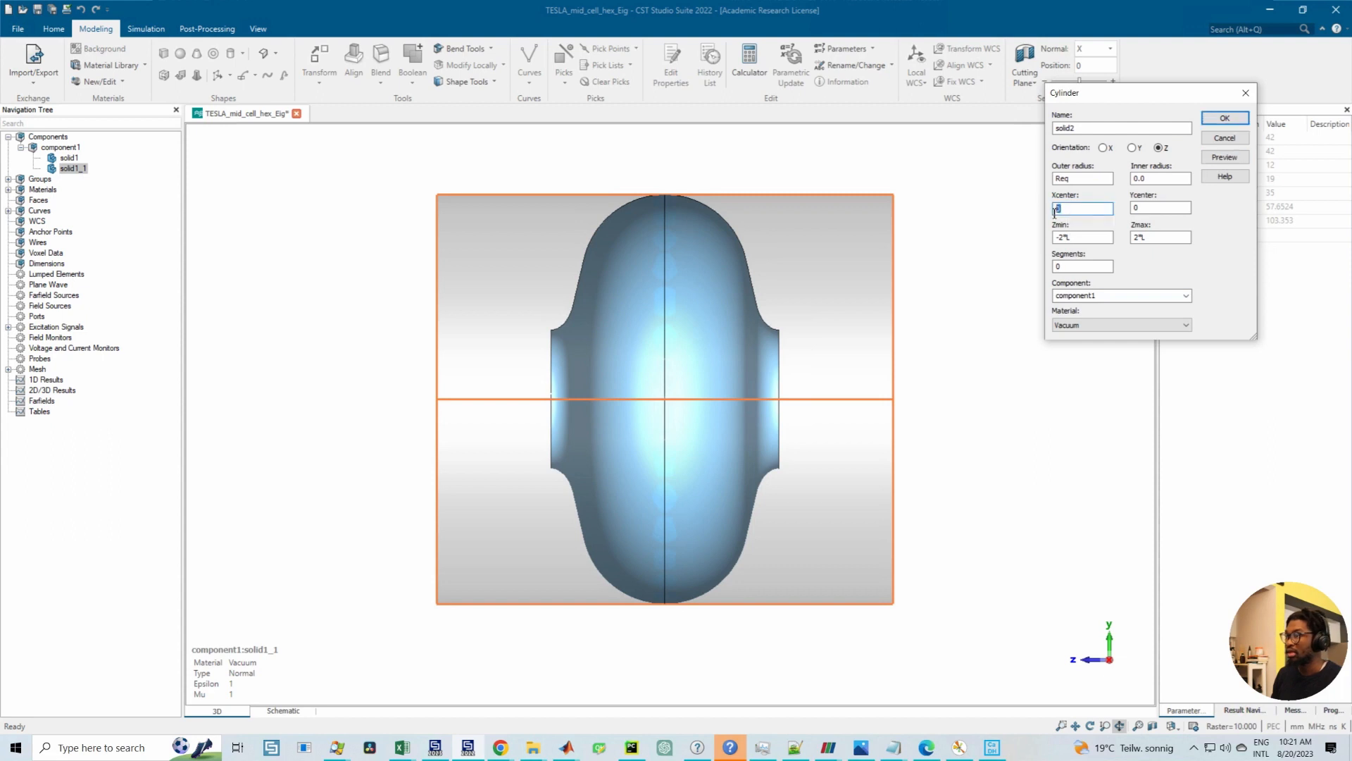
{"action": "left_click", "coordinate": [701, 317]}
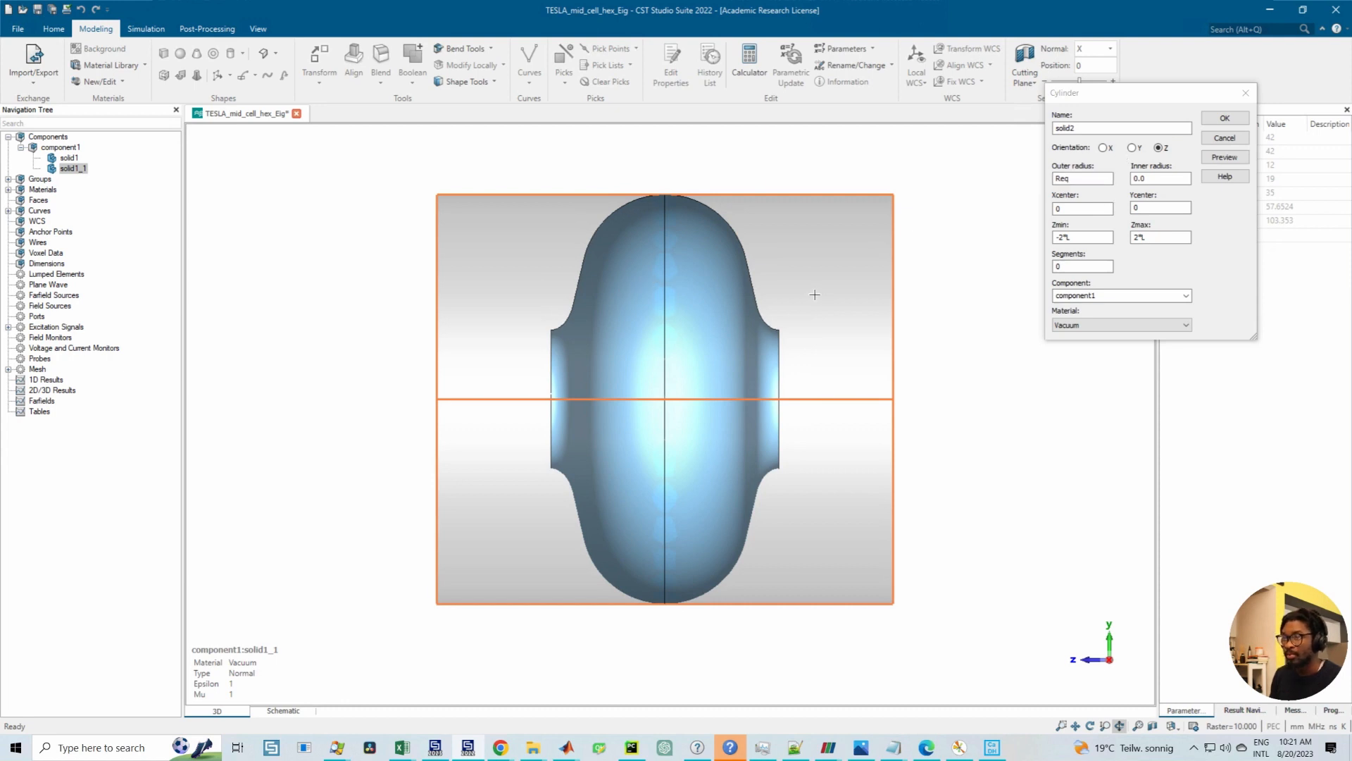
{"action": "mouse_move", "coordinate": [815, 293]}
{"action": "left_mouse_down"}
{"action": "mouse_move", "coordinate": [670, 240]}
{"action": "mouse_move", "coordinate": [675, 256]}
{"action": "left_mouse_up"}
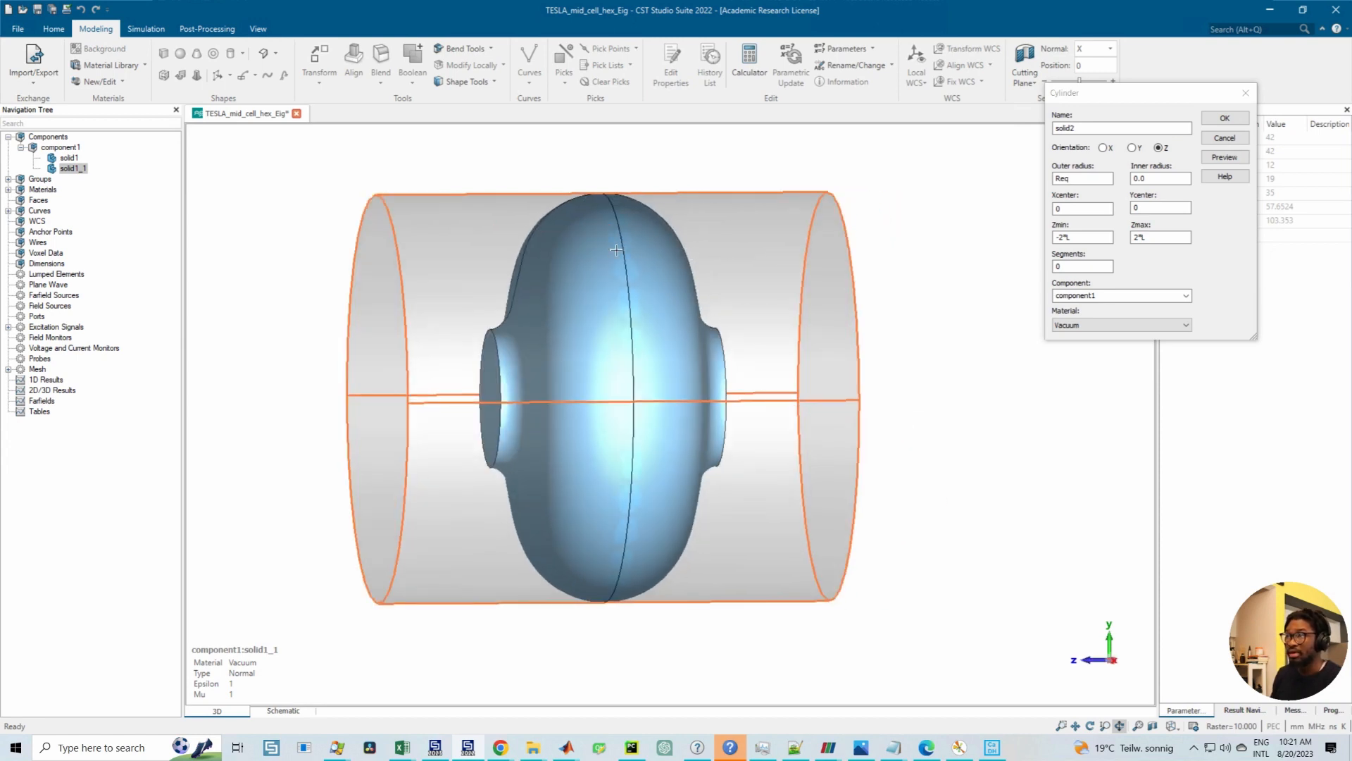
{"action": "left_click_drag", "start_coordinate": [751, 271], "coordinate": [722, 277]}
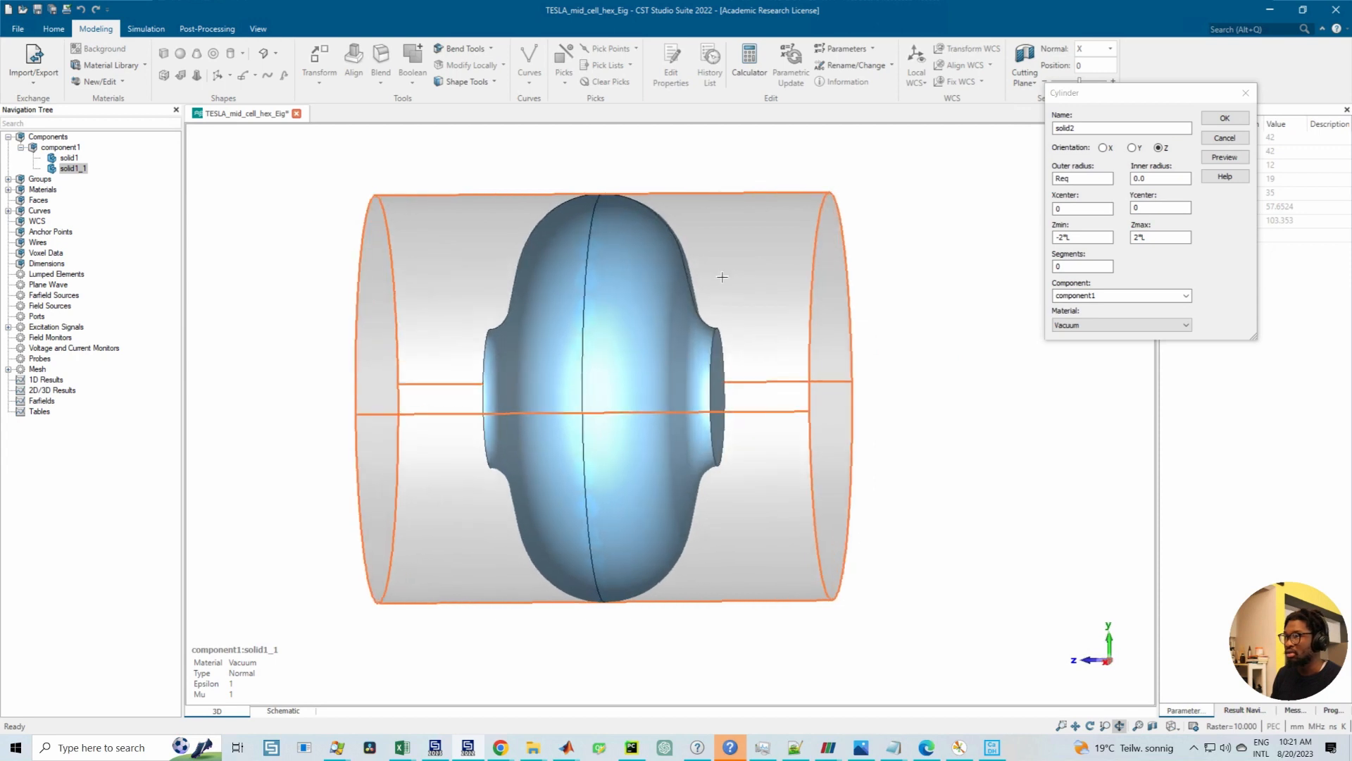
{"action": "left_click", "coordinate": [1245, 92]}
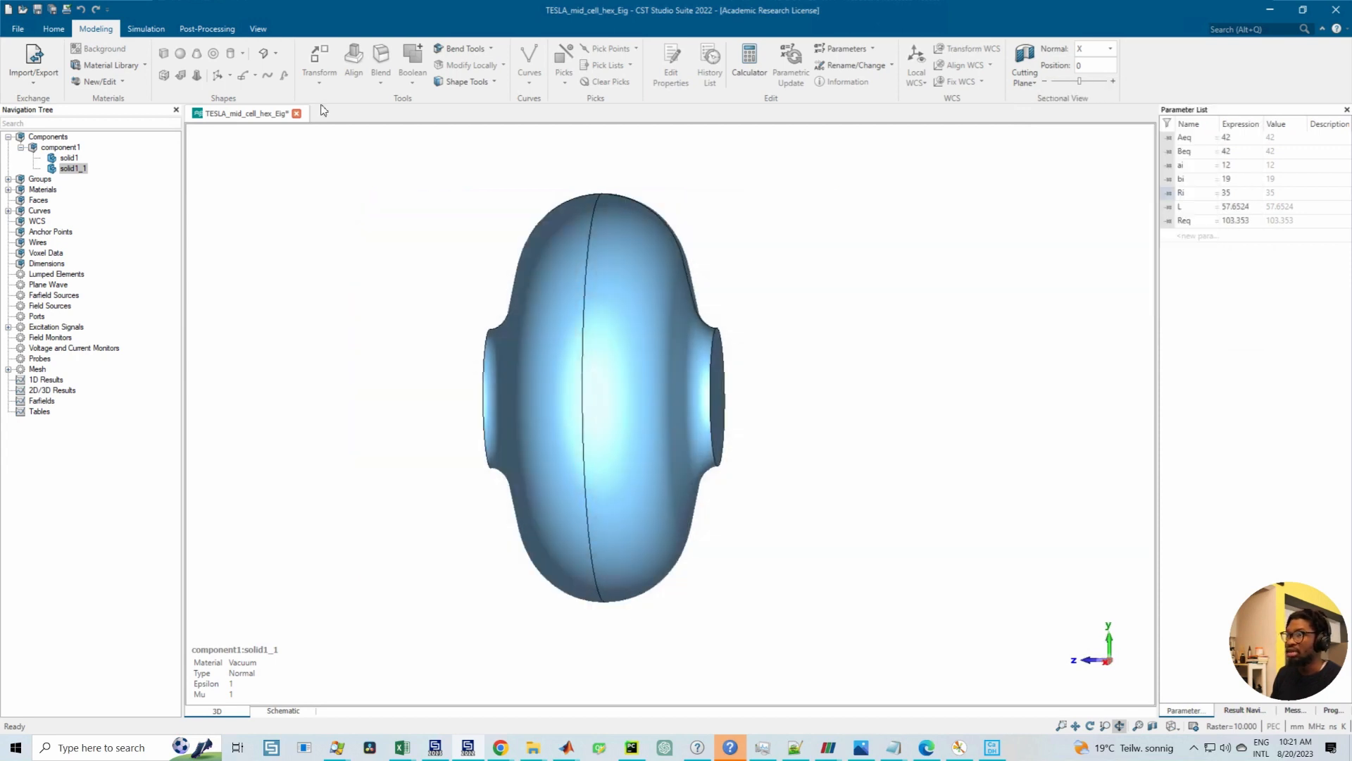
Step: Start a brick in component1 and set both its X and Y ranges from -Req to Req
{"action": "left_click", "coordinate": [164, 54]}
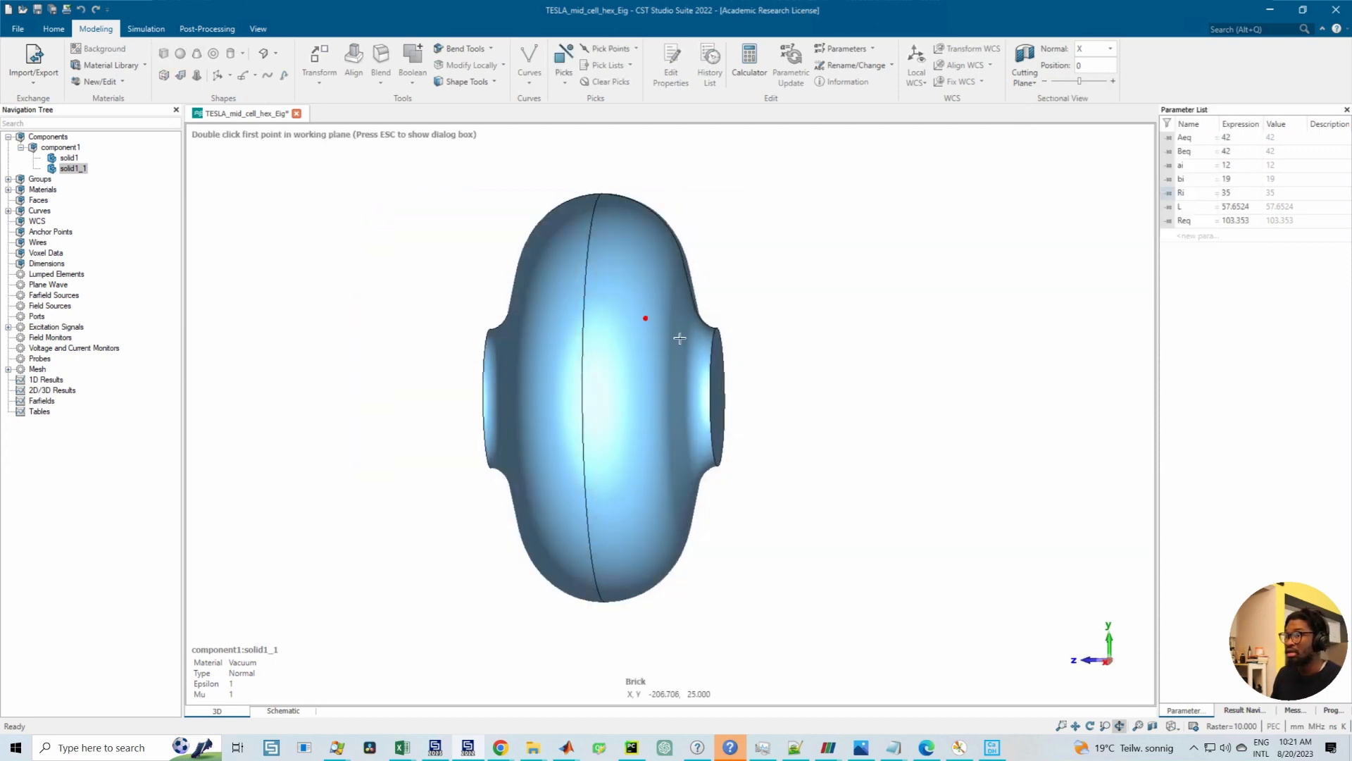
{"action": "key", "text": "Escape"}
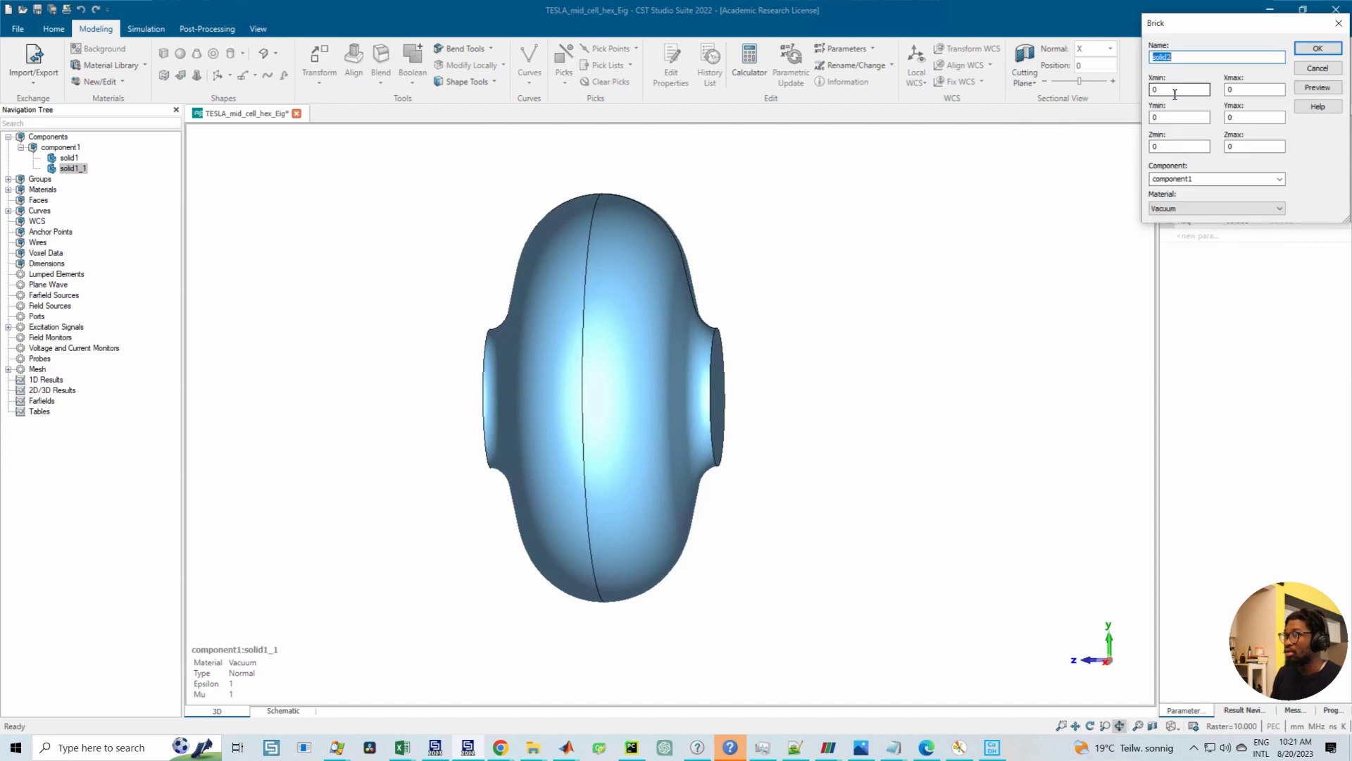
{"action": "left_click_drag", "start_coordinate": [1179, 91], "coordinate": [1128, 97]}
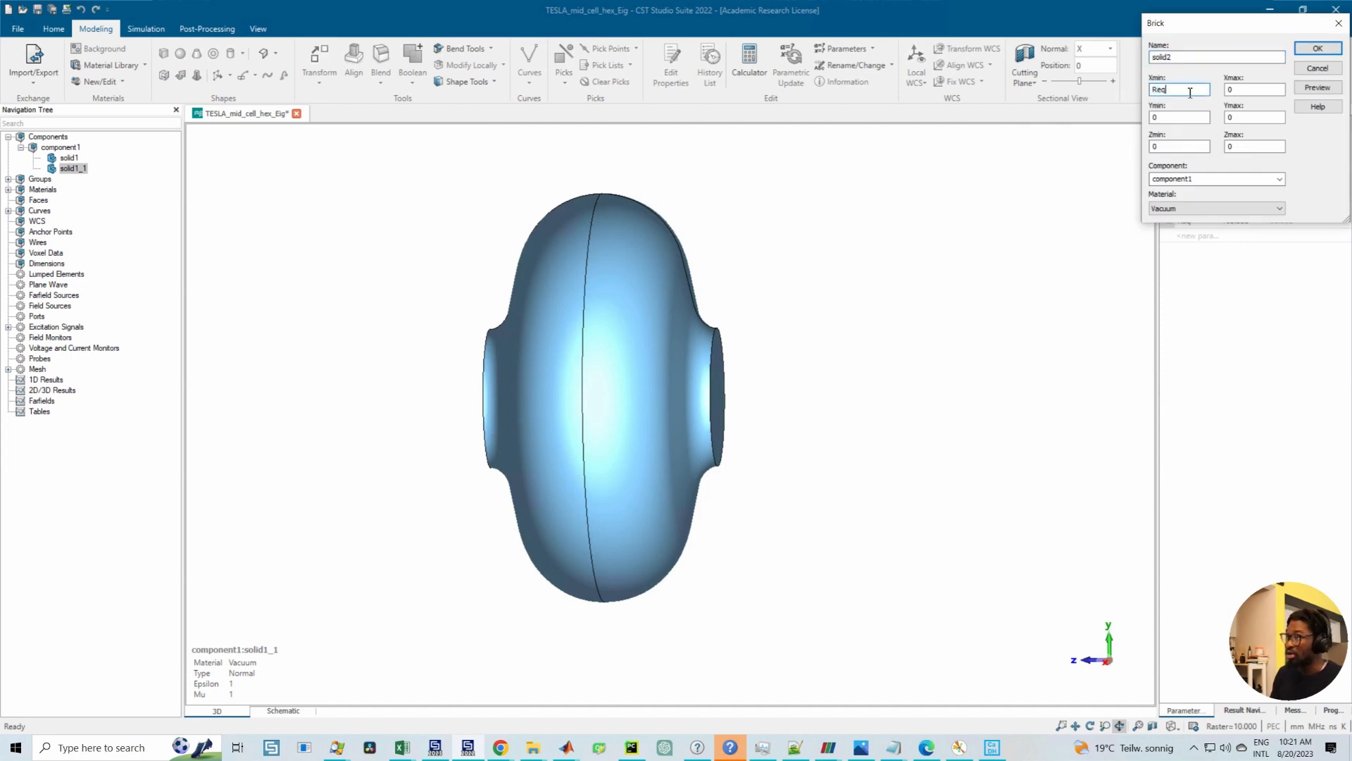
{"action": "key", "text": "Tab"}
{"action": "type", "text": "R"}
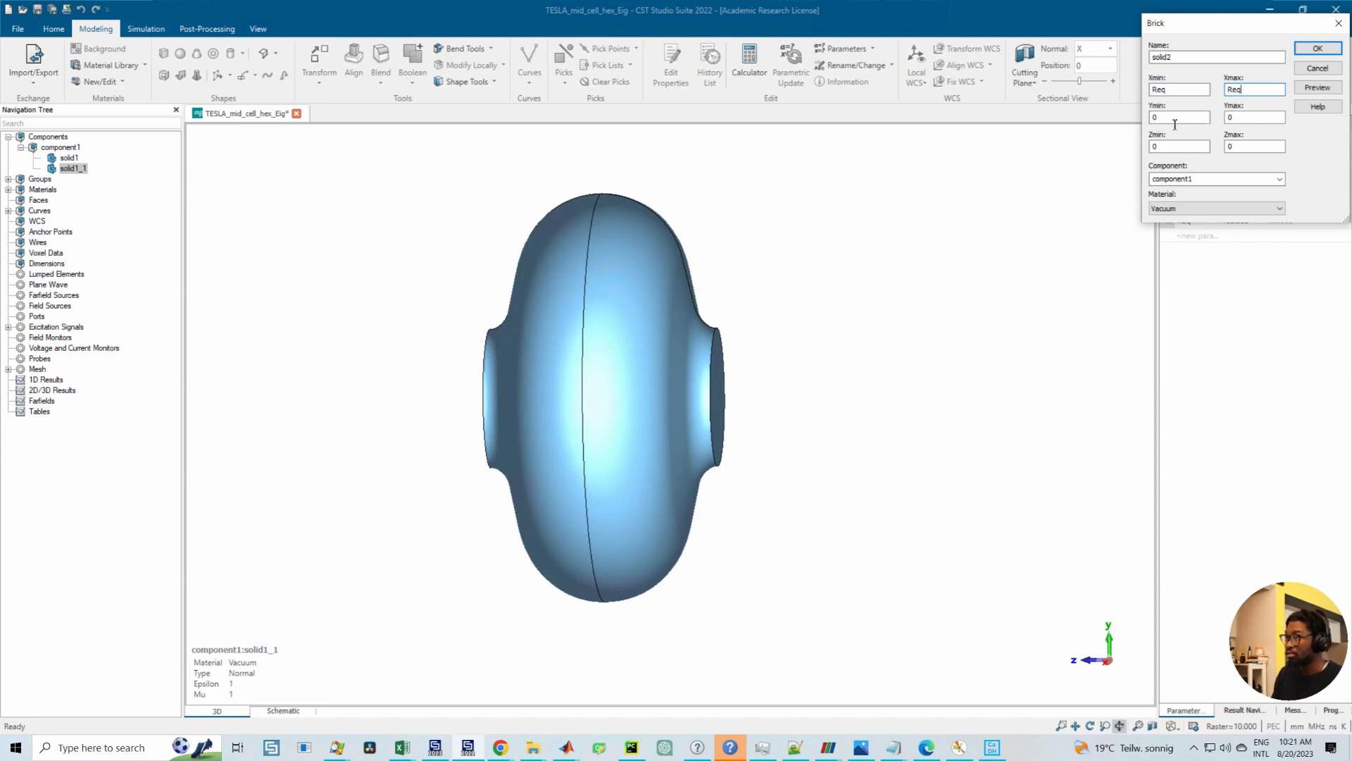
{"action": "left_click_drag", "start_coordinate": [1169, 118], "coordinate": [1147, 117]}
{"action": "type", "text": "Req"}
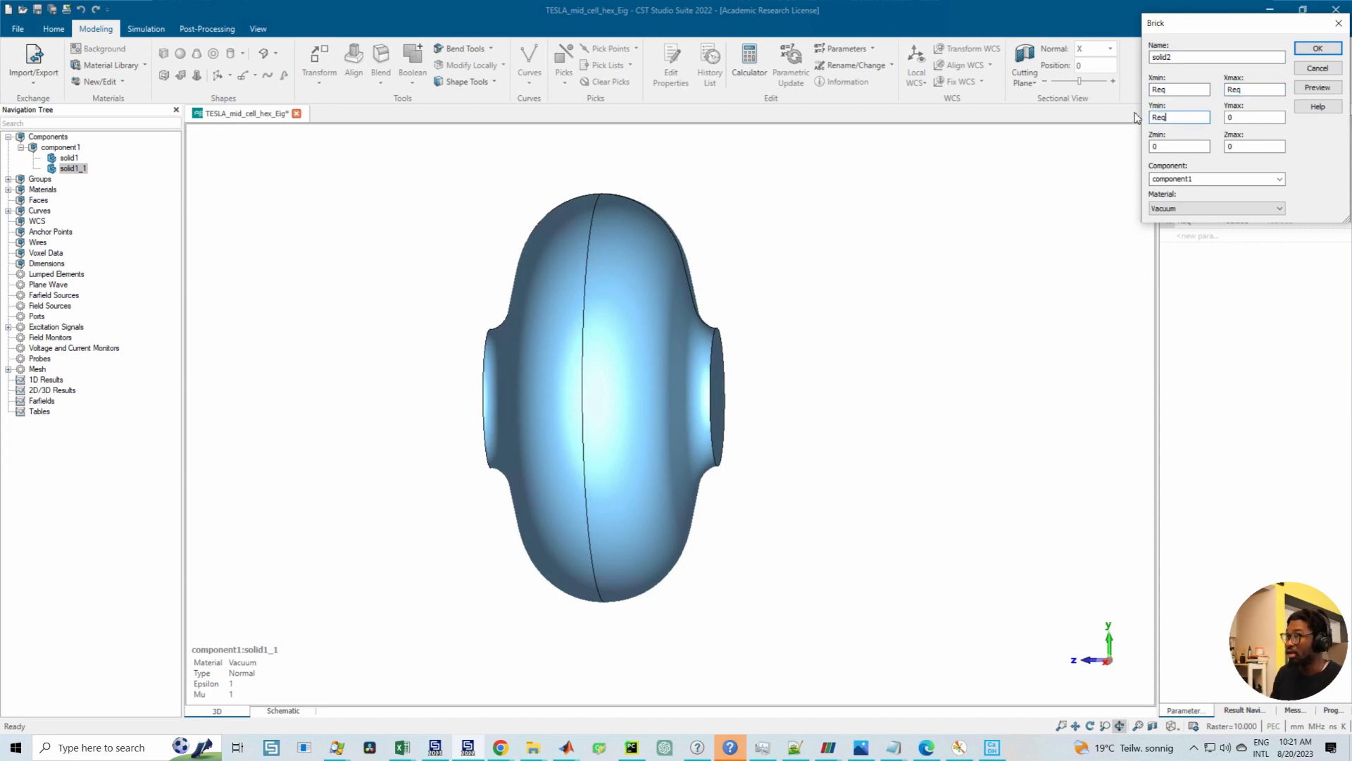
{"action": "left_click_drag", "start_coordinate": [1251, 122], "coordinate": [1217, 122]}
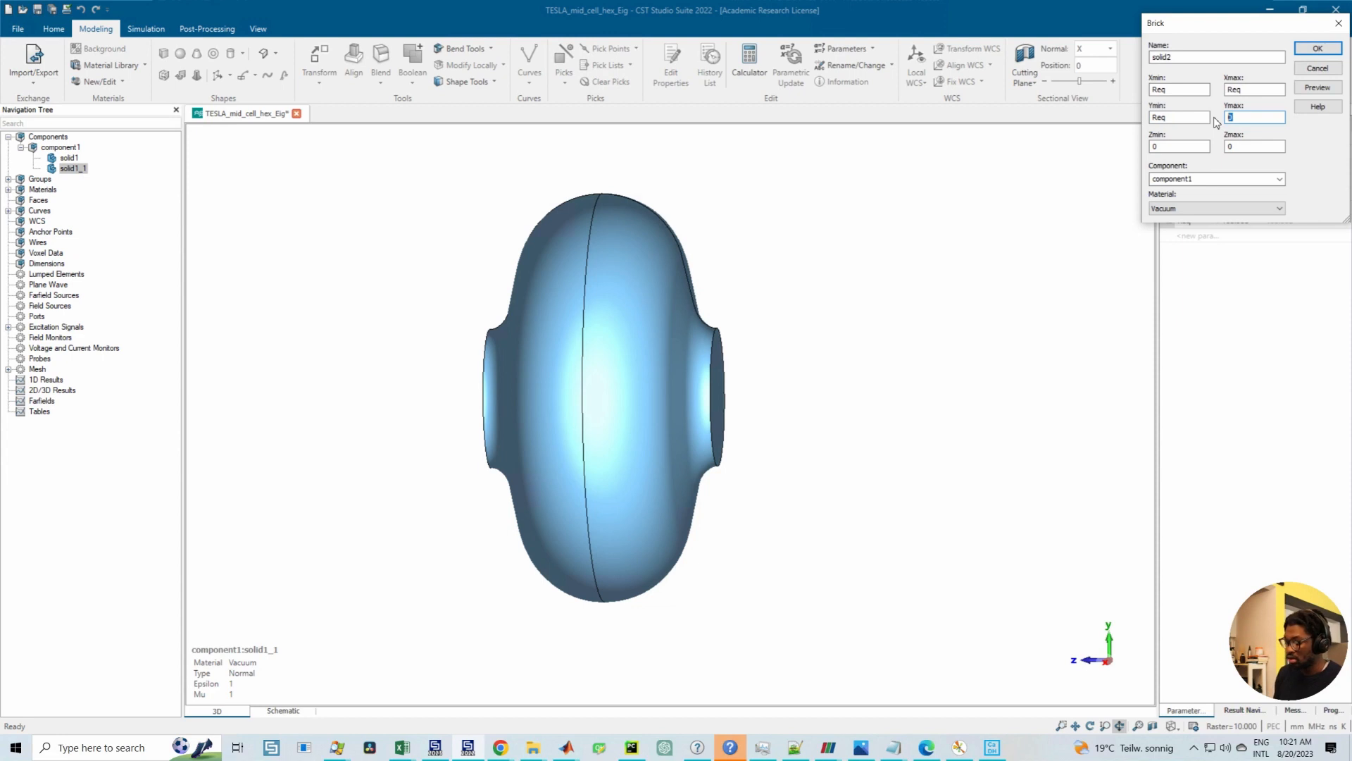
{"action": "type", "text": "-Req"}
{"action": "left_click", "coordinate": [1158, 90]}
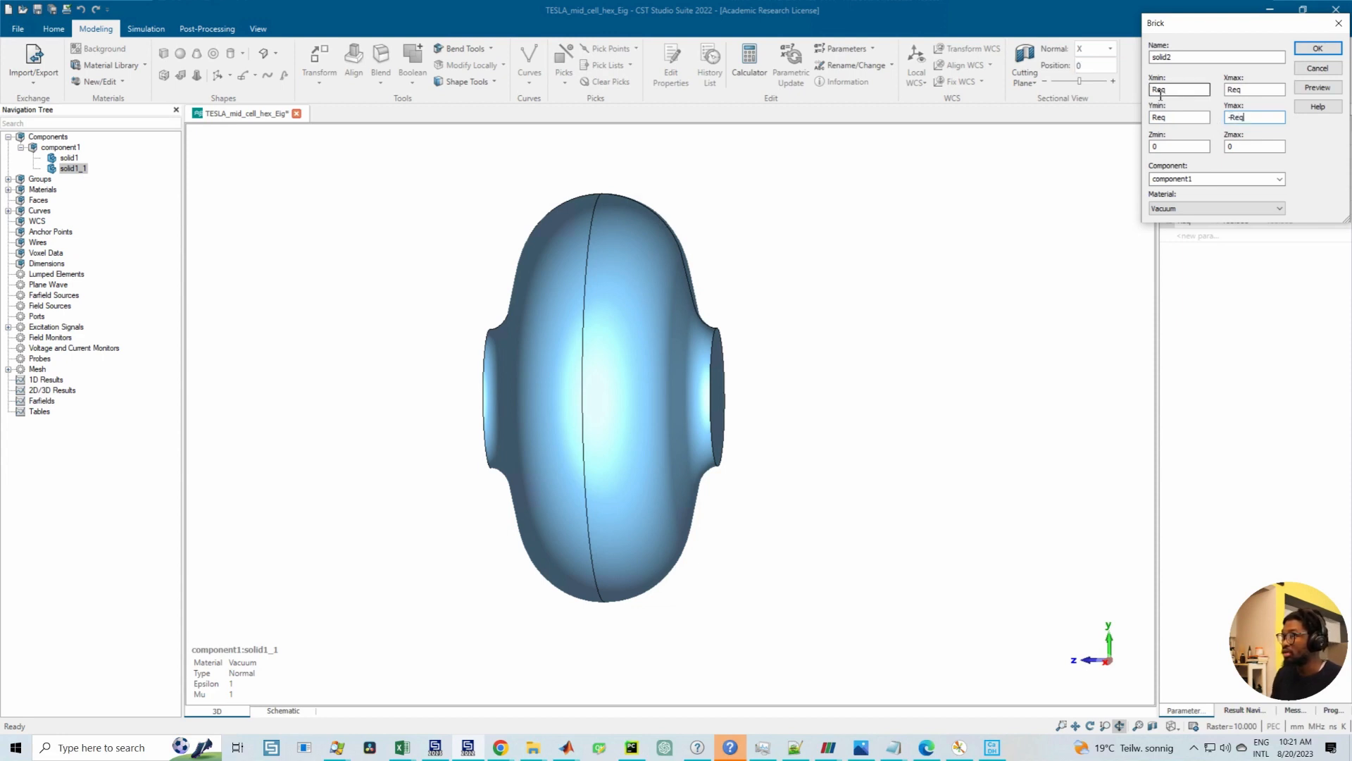
{"action": "type", "text": "-"}
{"action": "left_click", "coordinate": [1155, 117]}
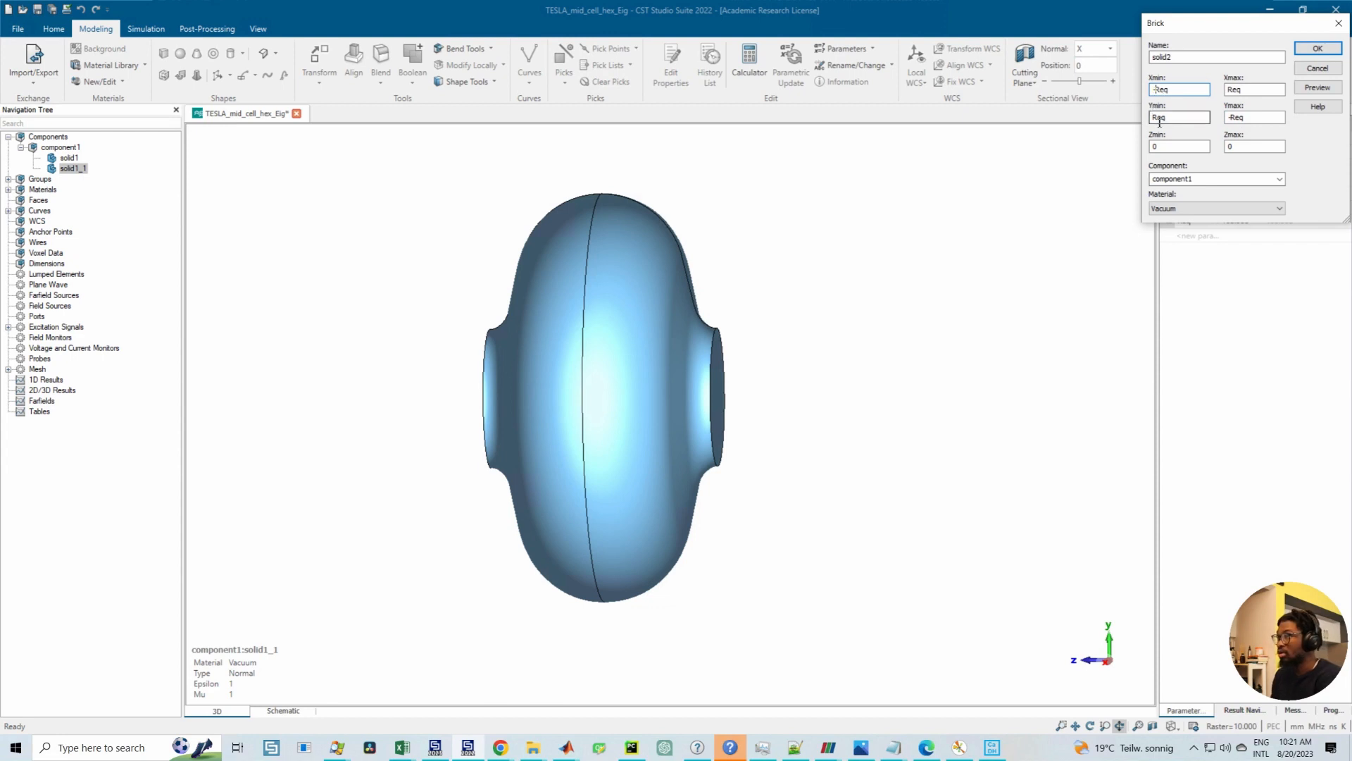
{"action": "type", "text": "-"}
{"action": "left_click", "coordinate": [1236, 121]}
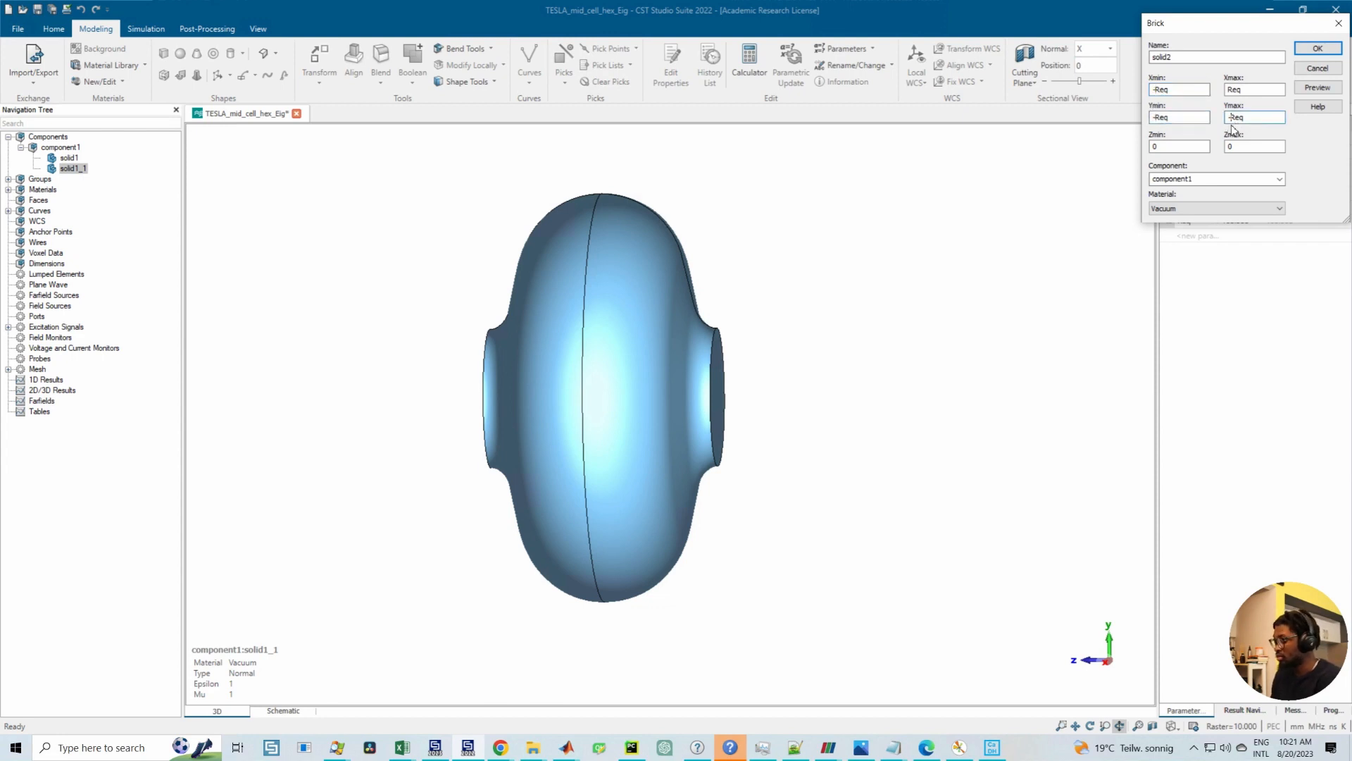
{"action": "key", "text": "BackSpace"}
Step: Set the brick's Z range from -2*L to 2*L and preview it around the cavity, looking straight along the X axis
{"action": "double_click", "coordinate": [1164, 146]}
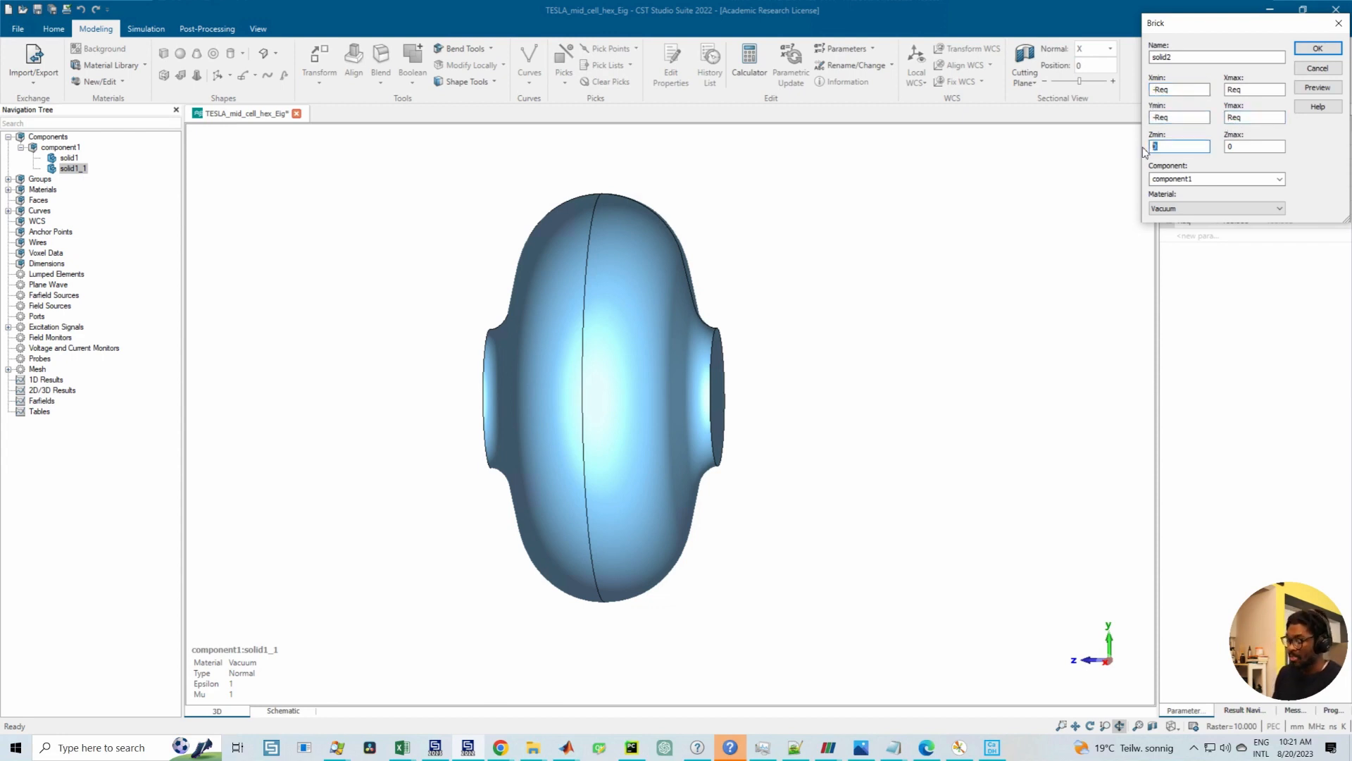
{"action": "type", "text": "2*L"}
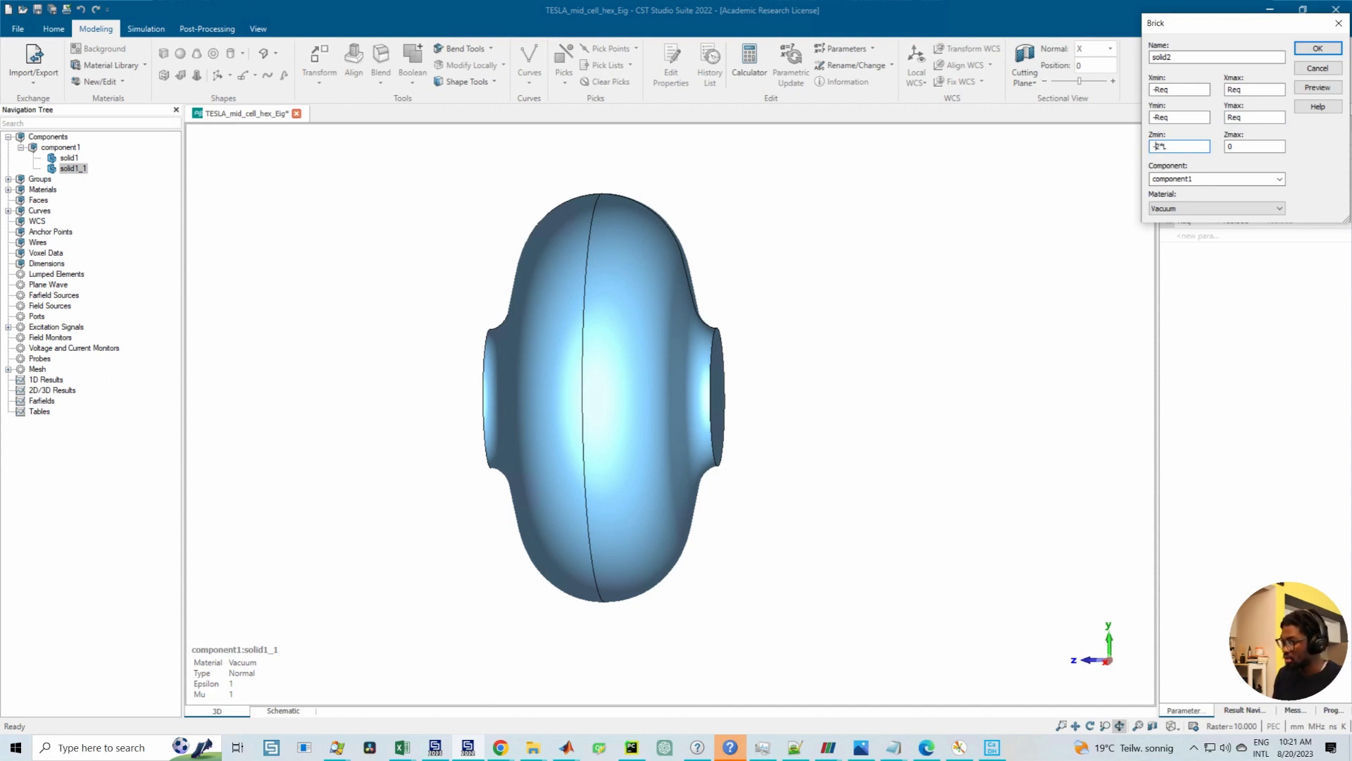
{"action": "double_click", "coordinate": [1225, 148]}
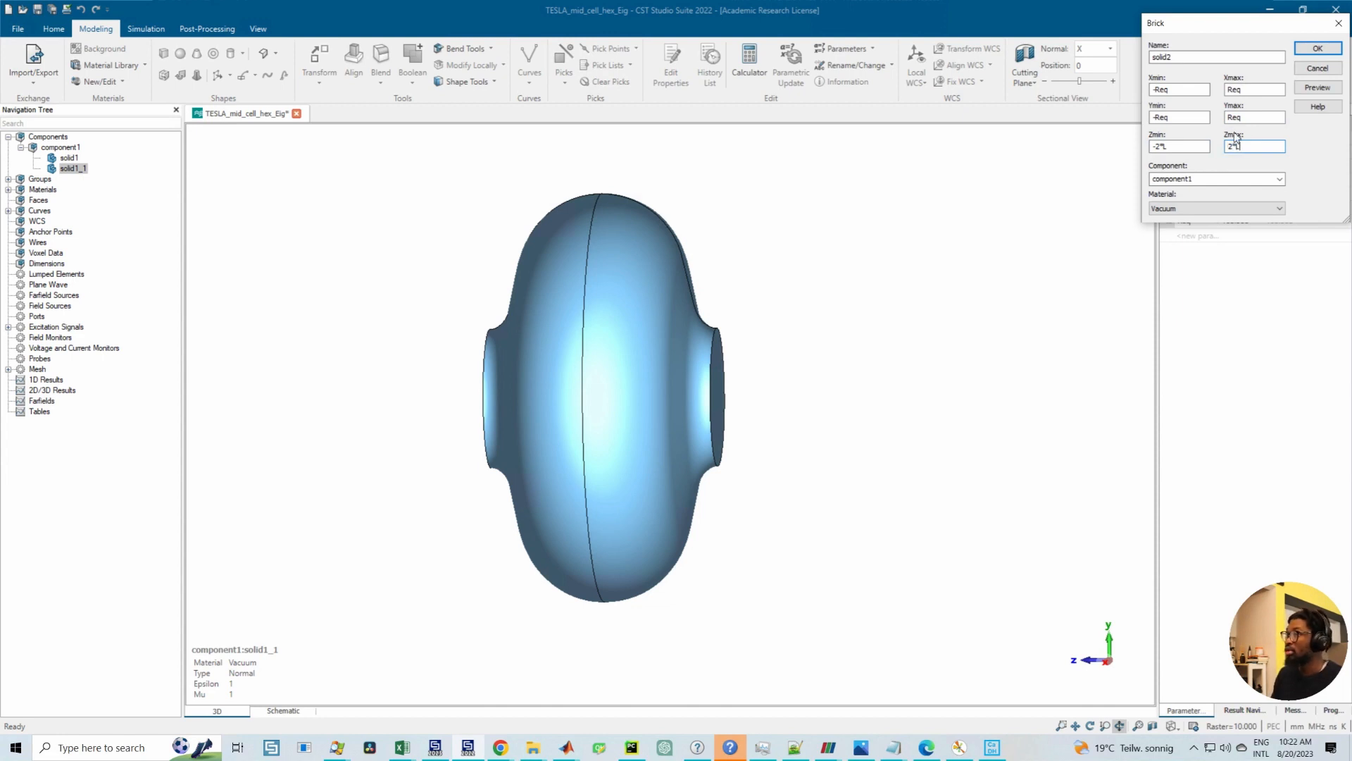
{"action": "left_click", "coordinate": [1317, 87]}
{"action": "left_click", "coordinate": [638, 320]}
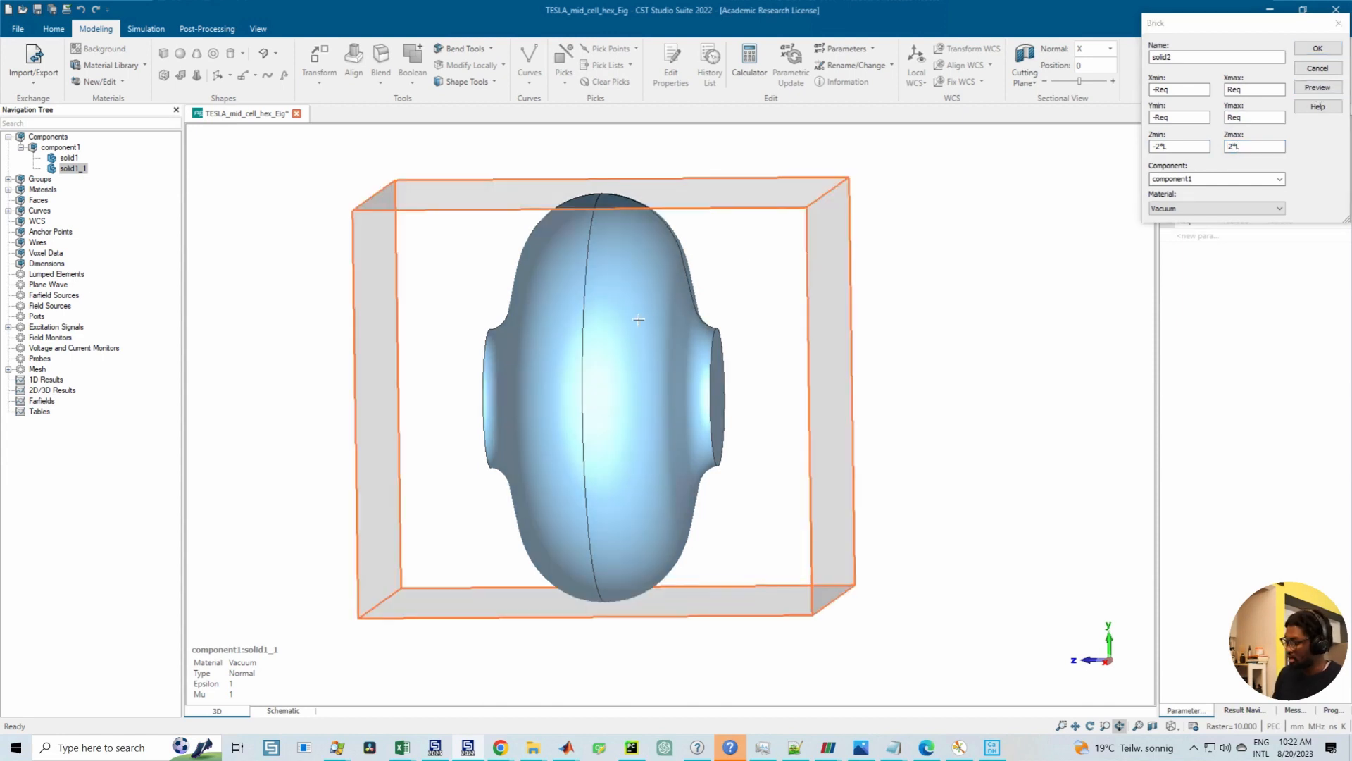
{"action": "key", "text": "6"}
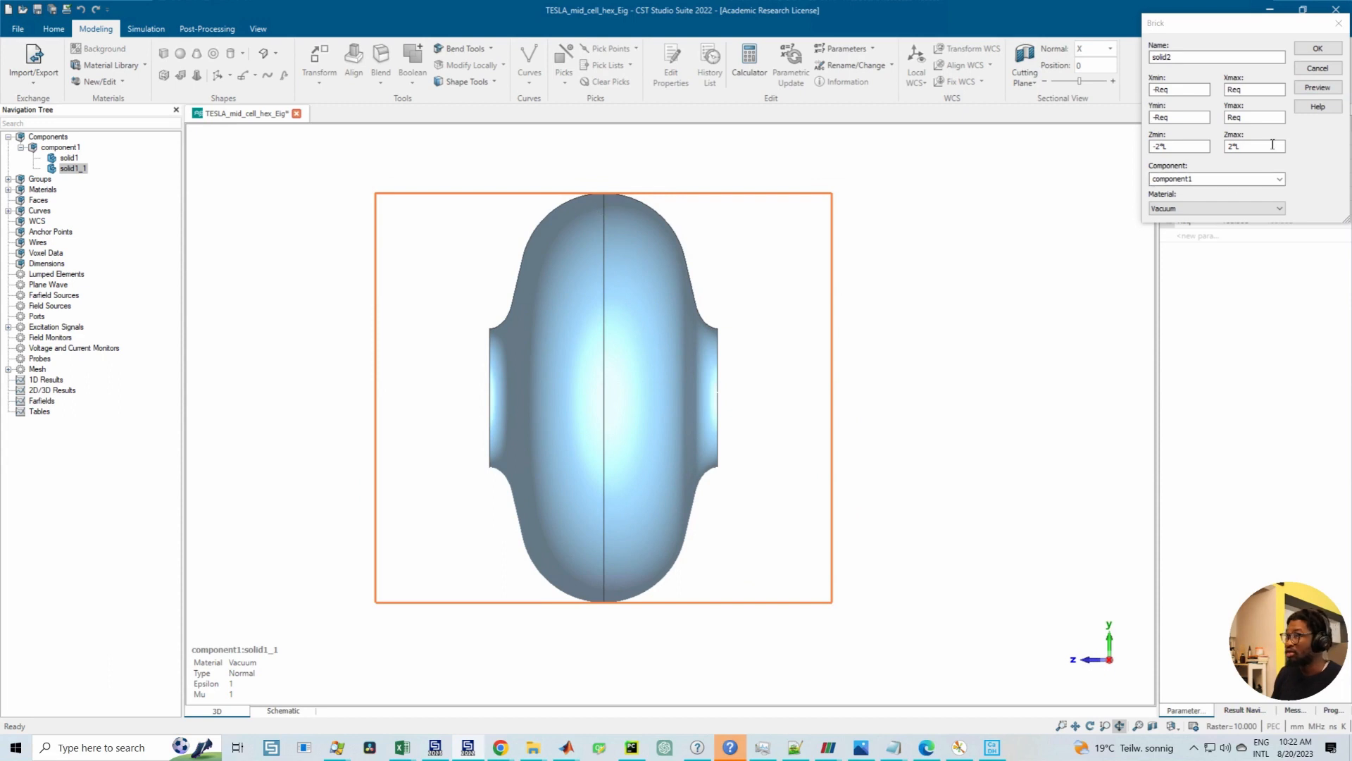
Step: Try the brick's Ymax at Req-10, Req-7.5 and Req-5, previewing each against the cavity's upper edge
{"action": "left_click", "coordinate": [1253, 120]}
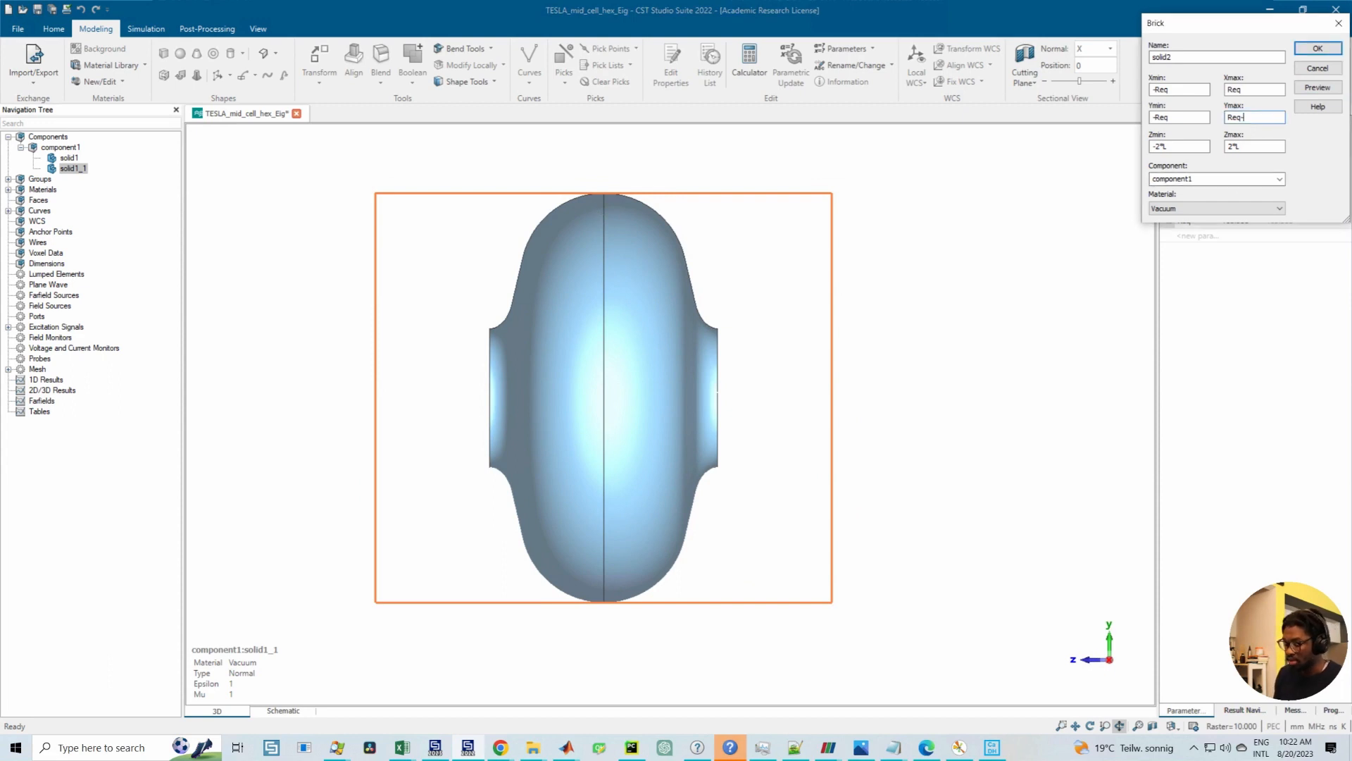
{"action": "type", "text": "-10"}
{"action": "left_click", "coordinate": [1312, 89]}
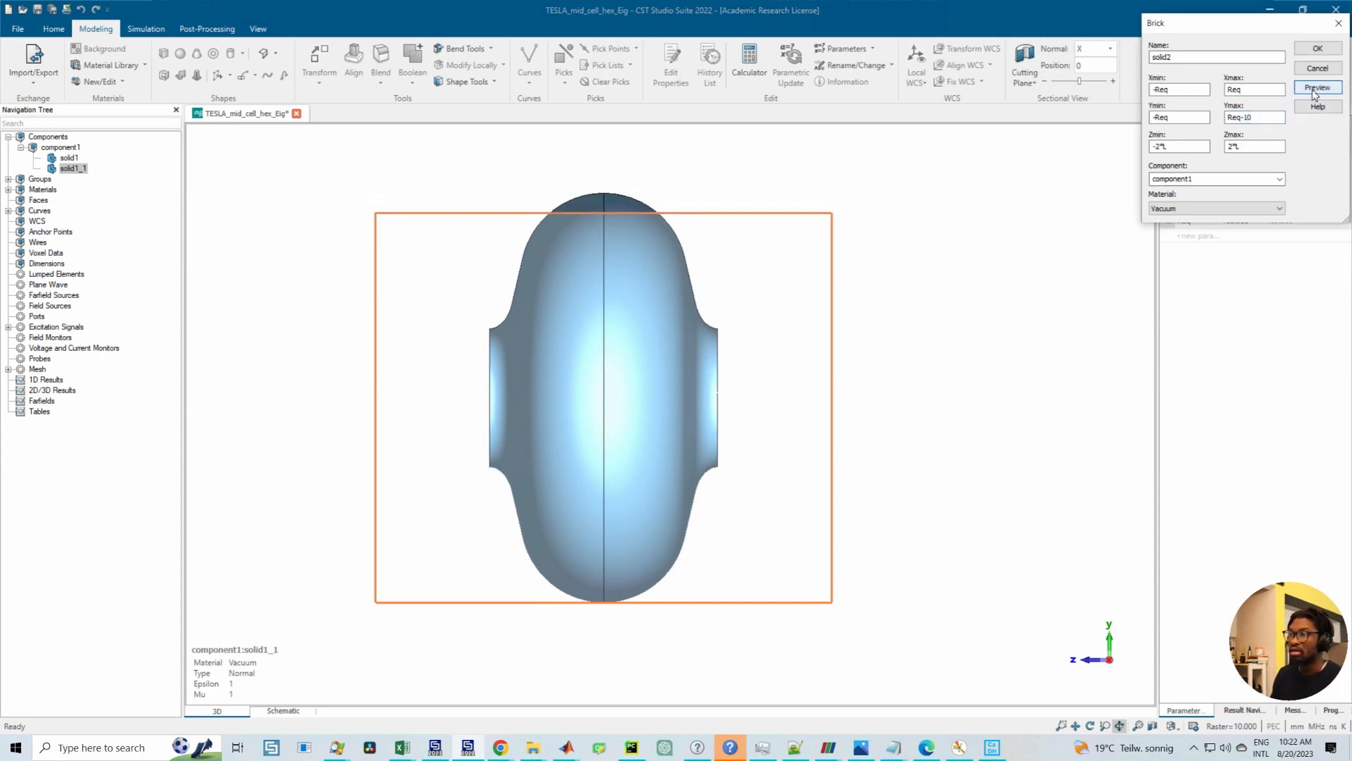
{"action": "left_click", "coordinate": [1252, 119]}
{"action": "left_click_drag", "start_coordinate": [1259, 127], "coordinate": [1256, 125]}
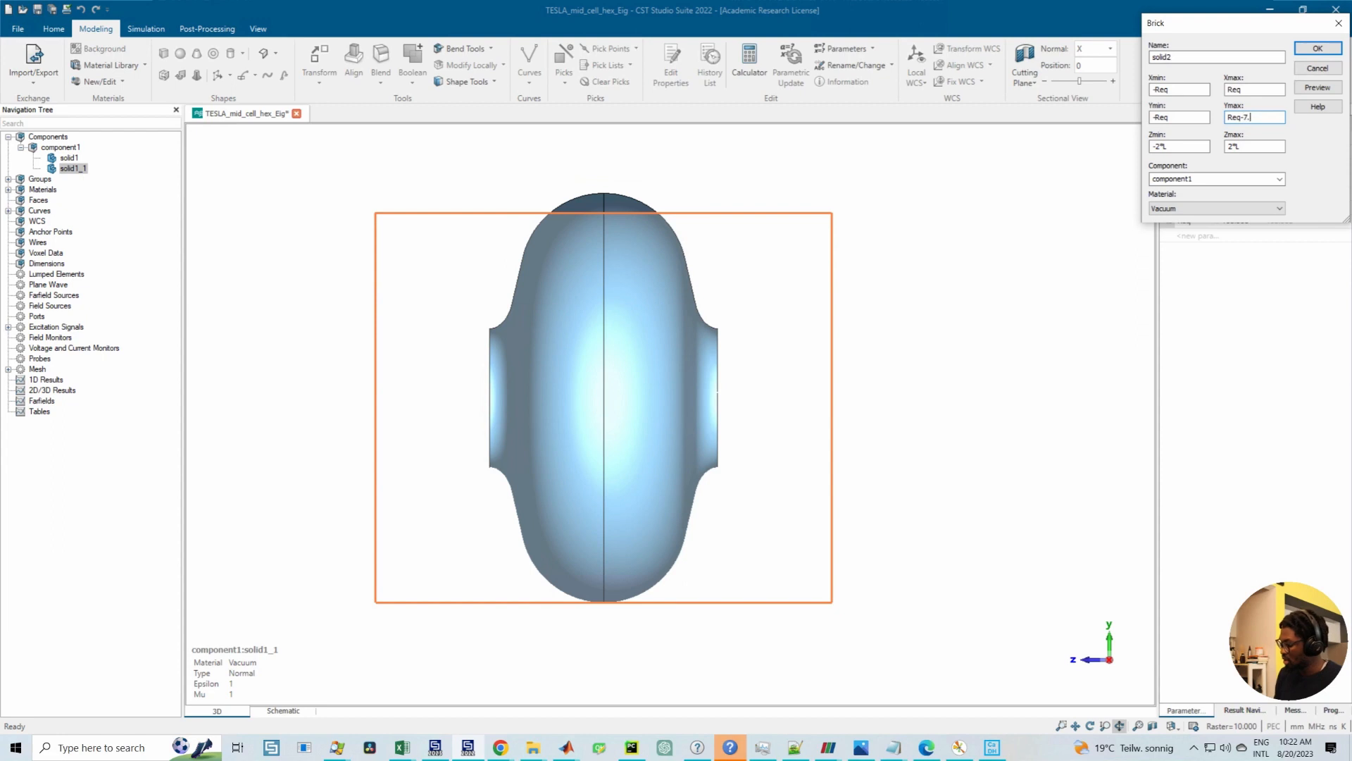
{"action": "left_click", "coordinate": [1314, 90]}
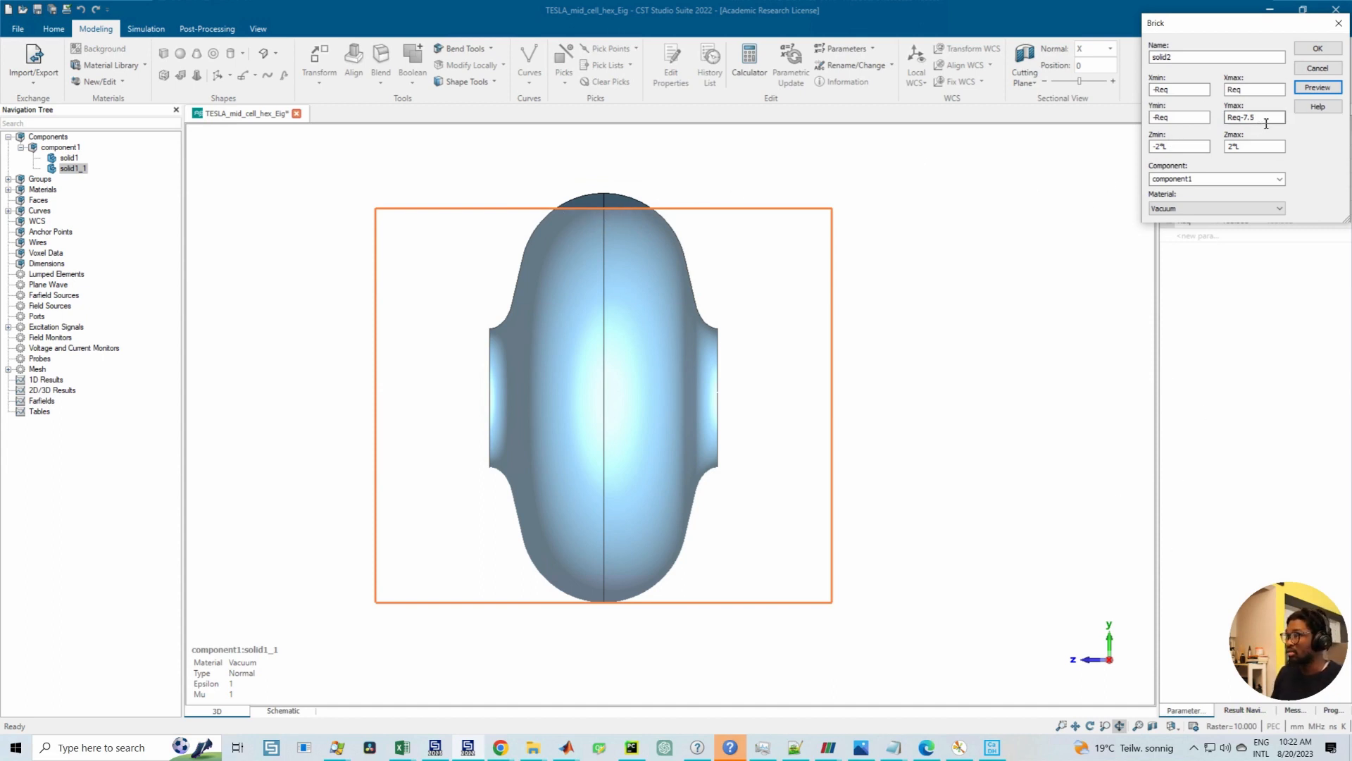
{"action": "left_click_drag", "start_coordinate": [1255, 118], "coordinate": [1251, 122]}
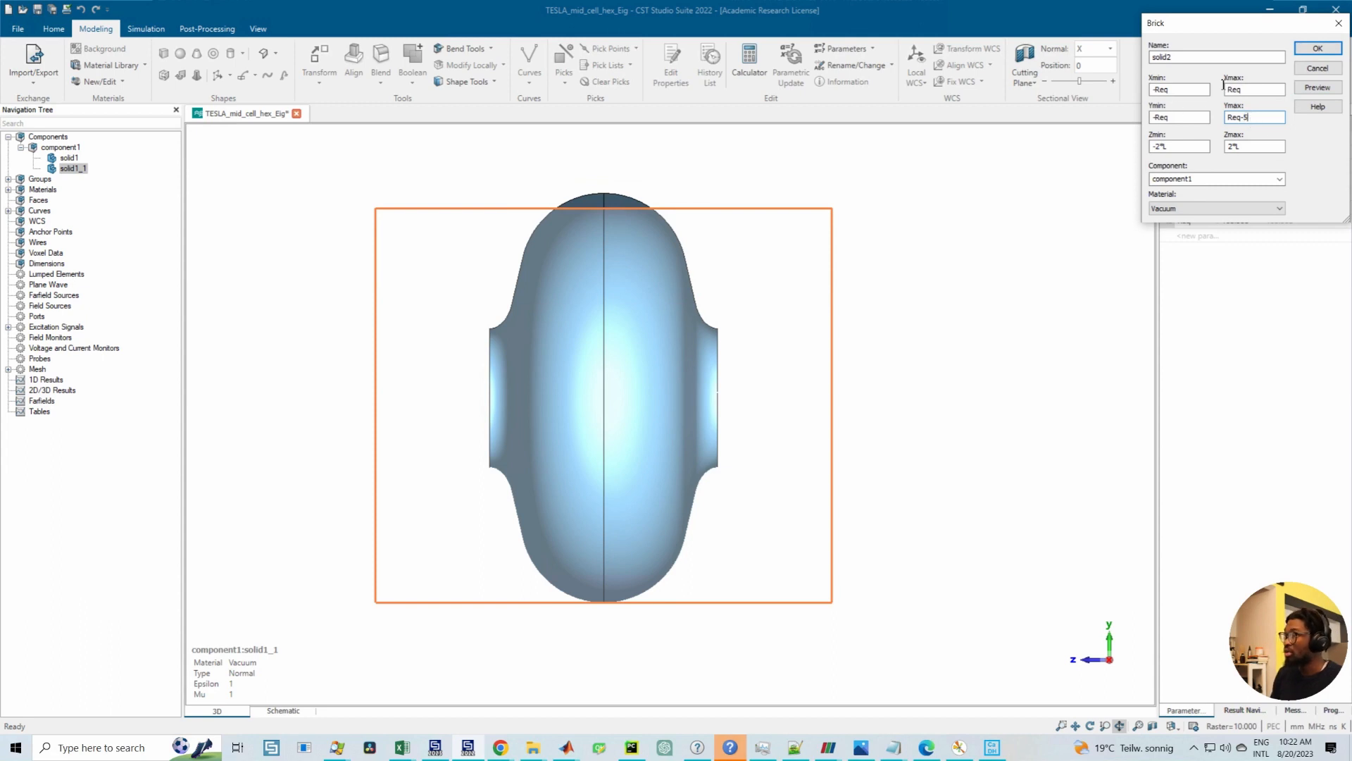
{"action": "left_click", "coordinate": [1318, 87]}
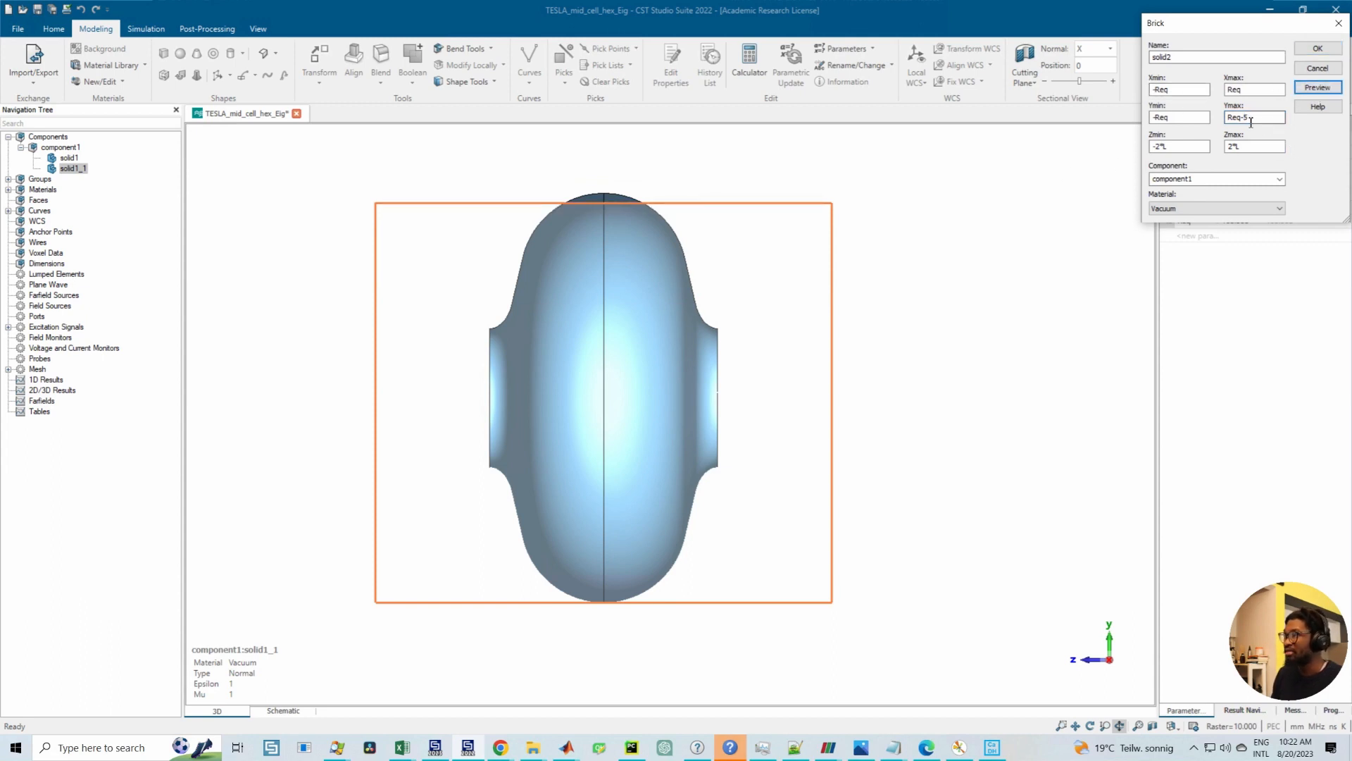
Step: Set the brick's Ymax to Req-7.5 and create it, choosing None to all for the shape intersections
{"action": "left_click", "coordinate": [1250, 120]}
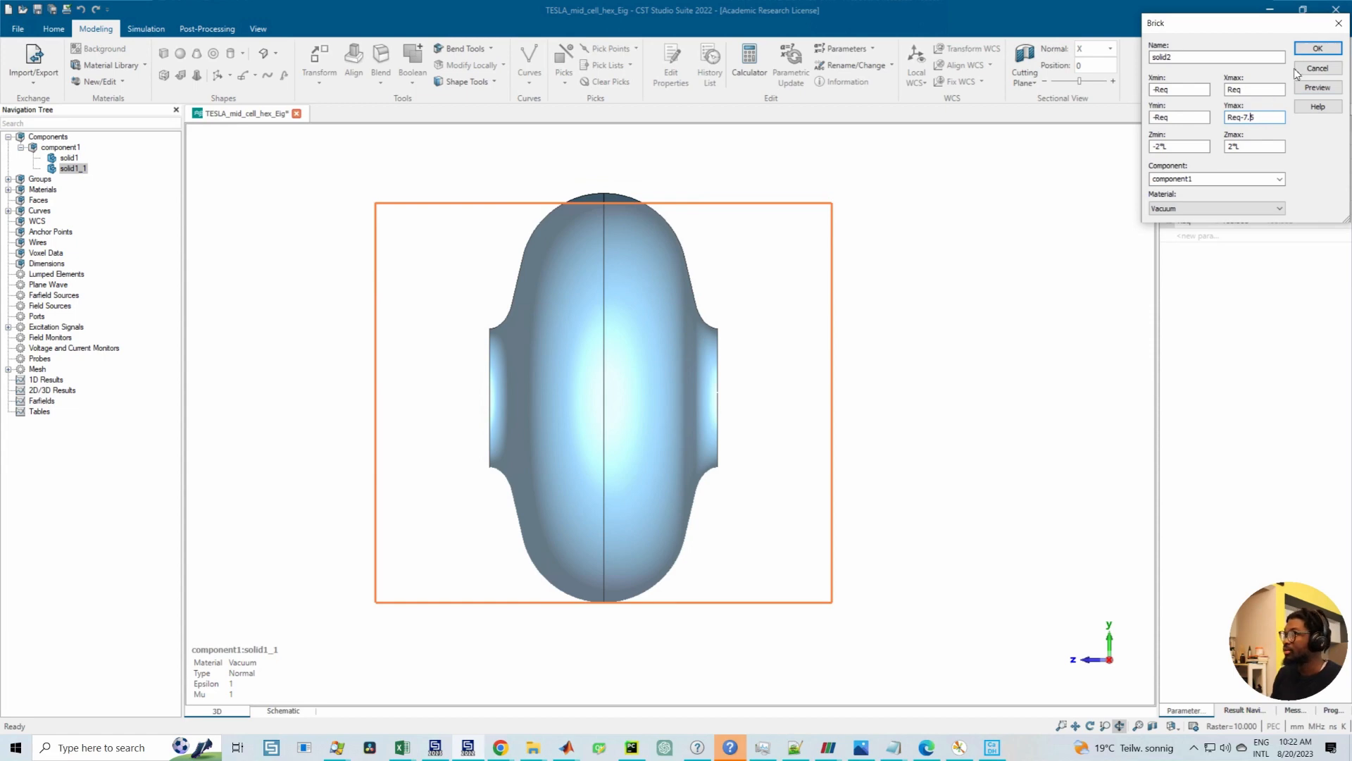
{"action": "left_click", "coordinate": [1318, 88]}
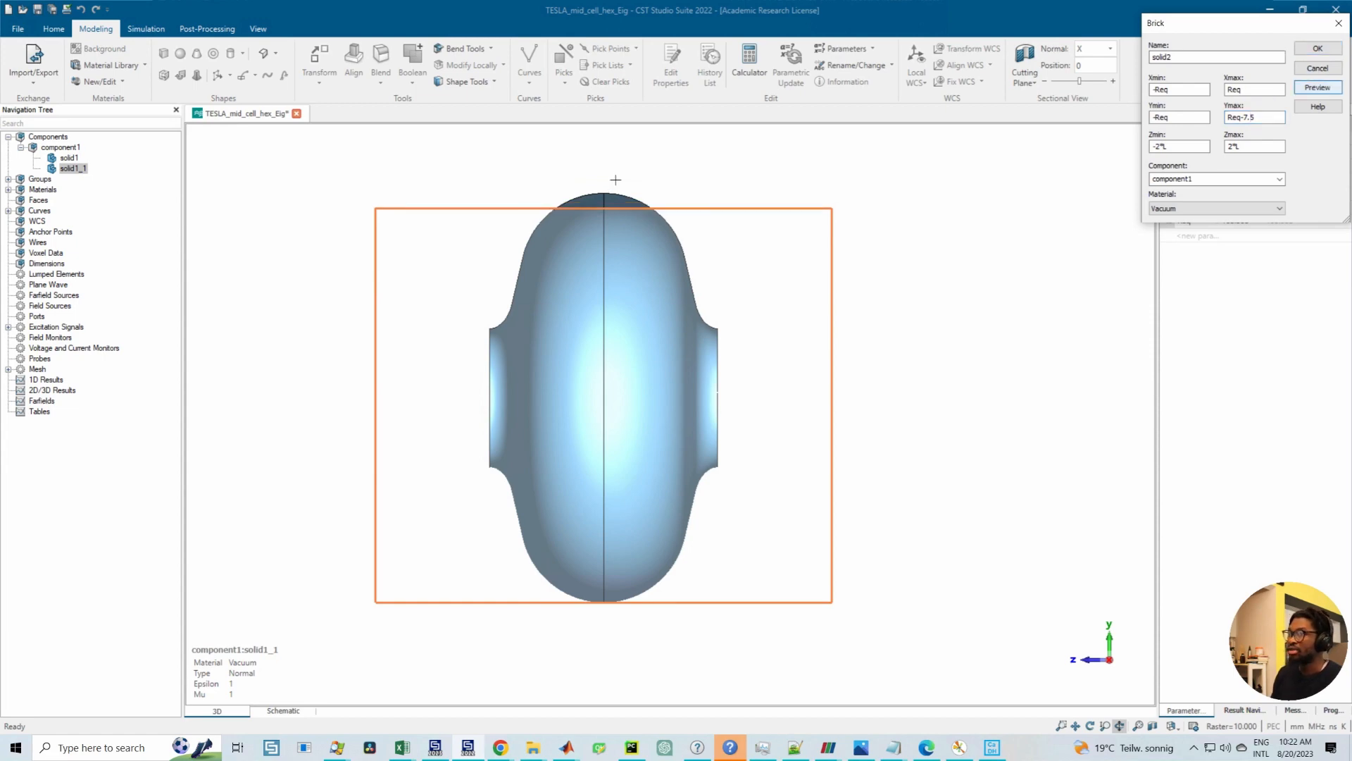
{"action": "left_click", "coordinate": [1315, 51]}
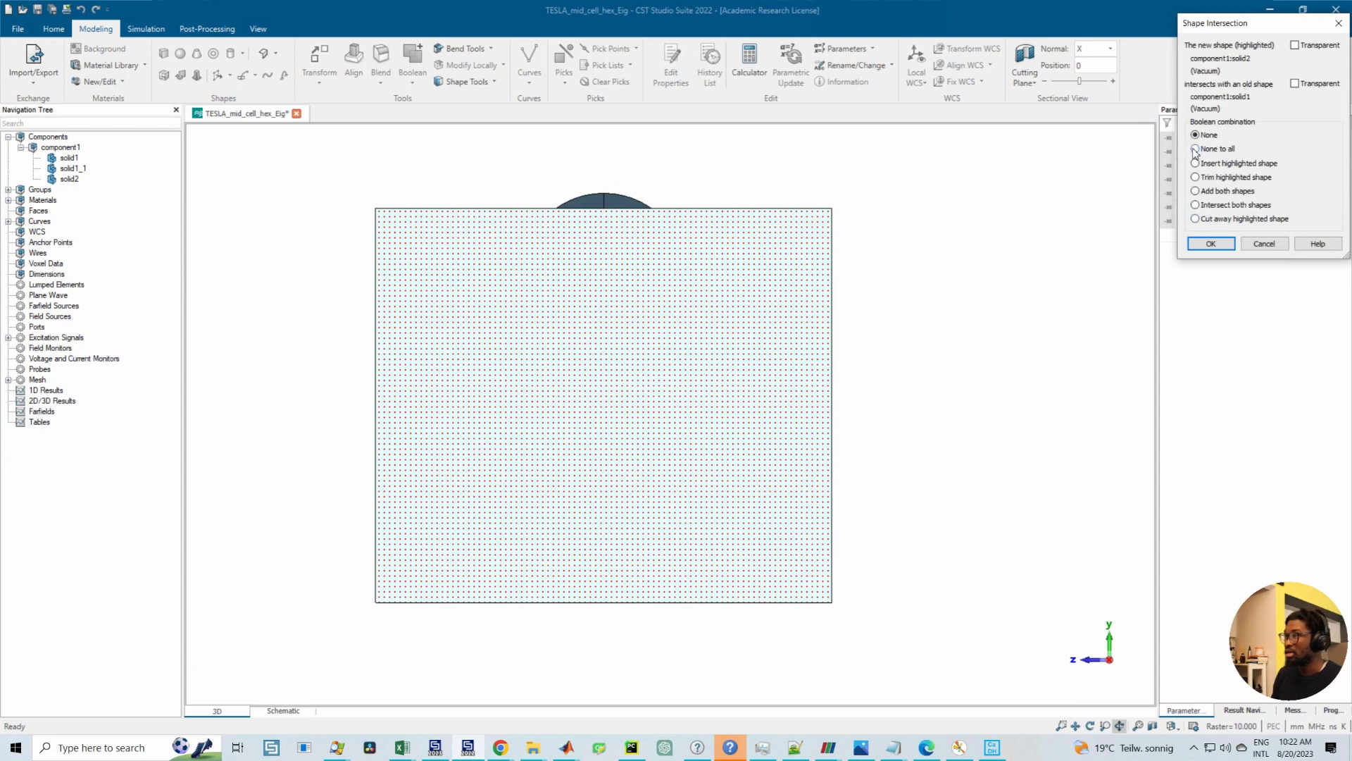
{"action": "left_click", "coordinate": [1195, 149]}
{"action": "left_click", "coordinate": [1229, 244]}
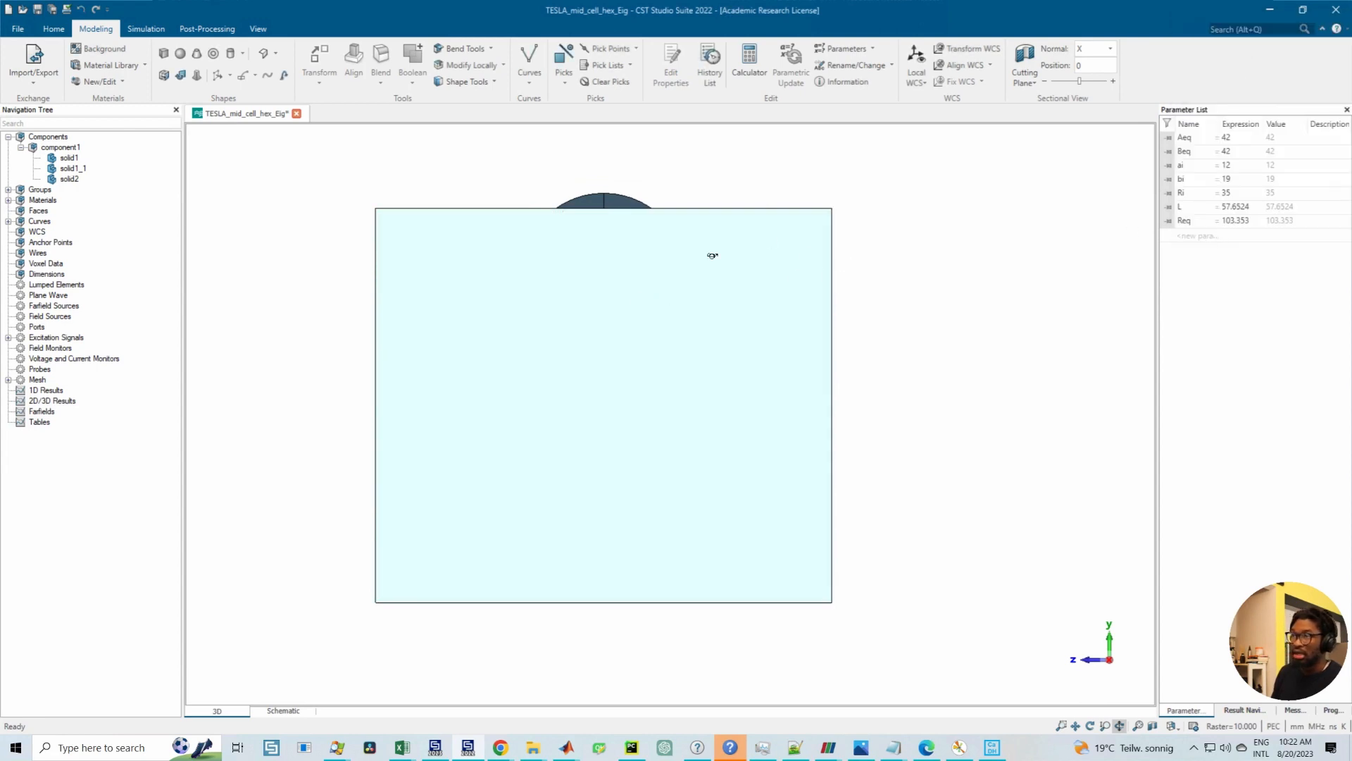
Step: Subtract the brick solid2 from the duplicated cavity solid1_1 with a Boolean operation
{"action": "left_click_drag", "start_coordinate": [712, 255], "coordinate": [223, 160]}
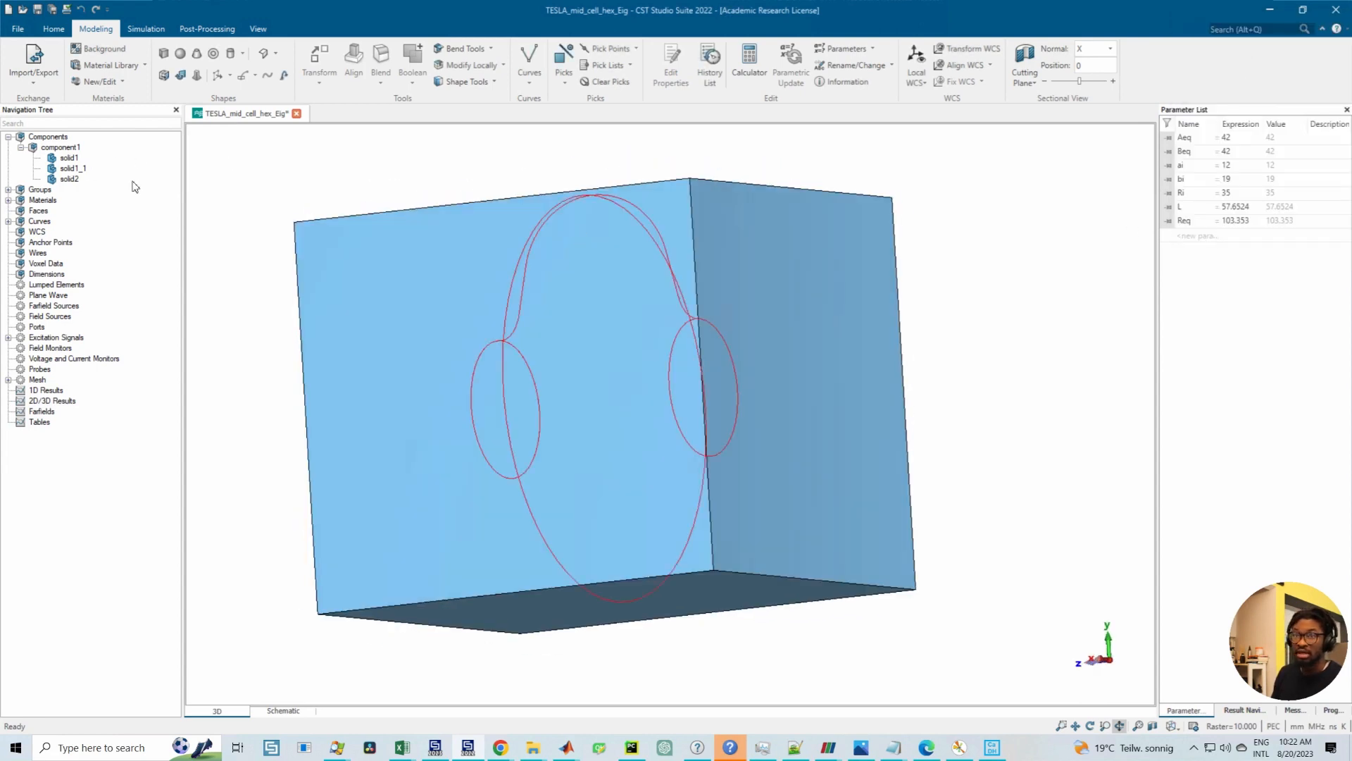
{"action": "left_click", "coordinate": [73, 168]}
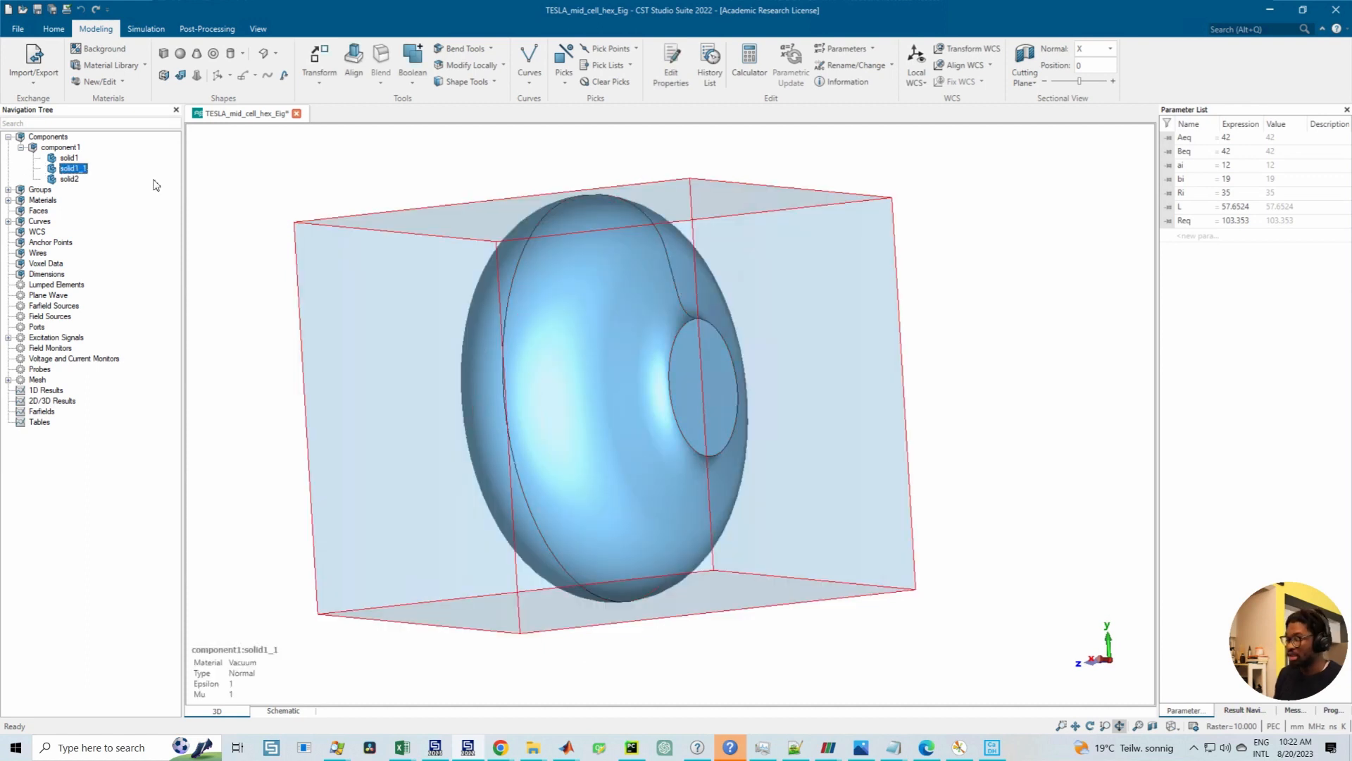
{"action": "left_click", "coordinate": [413, 71]}
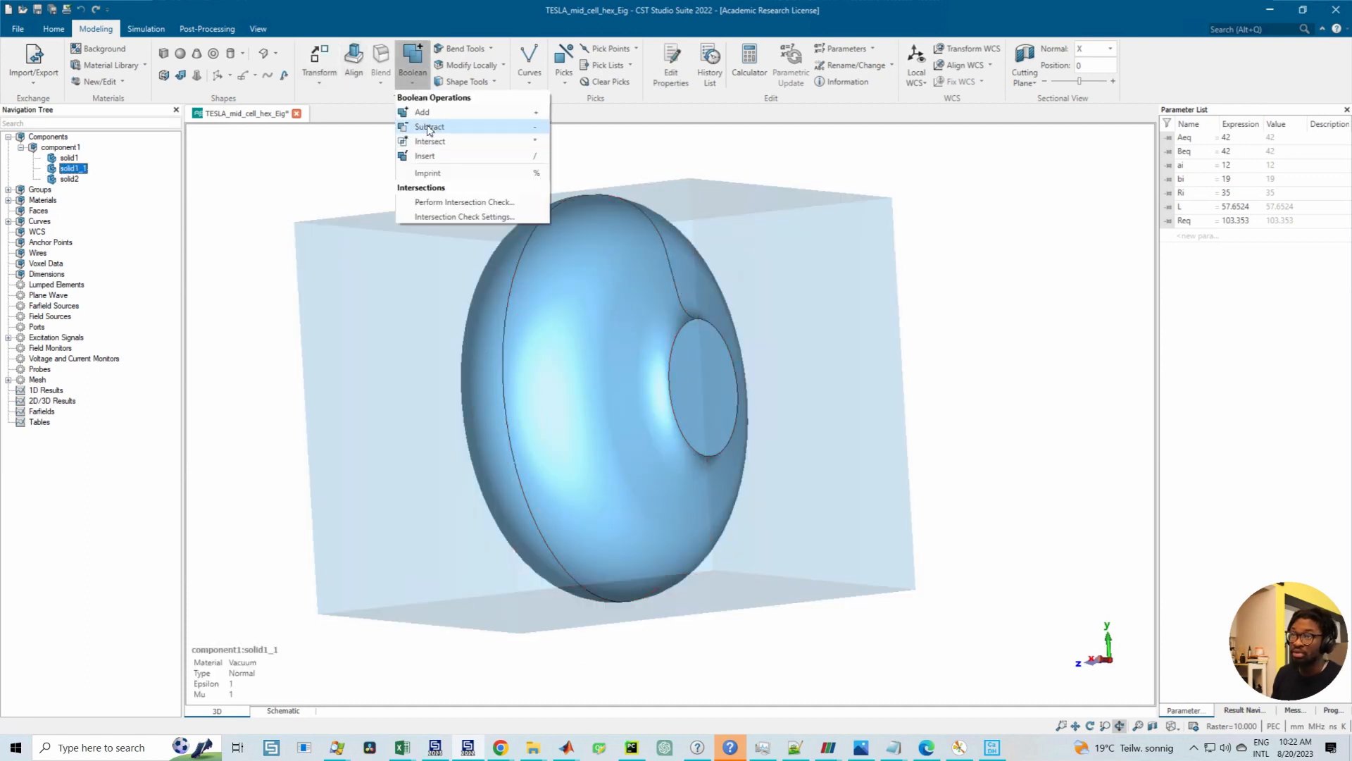
{"action": "left_click", "coordinate": [429, 129]}
{"action": "key", "text": "Escape"}
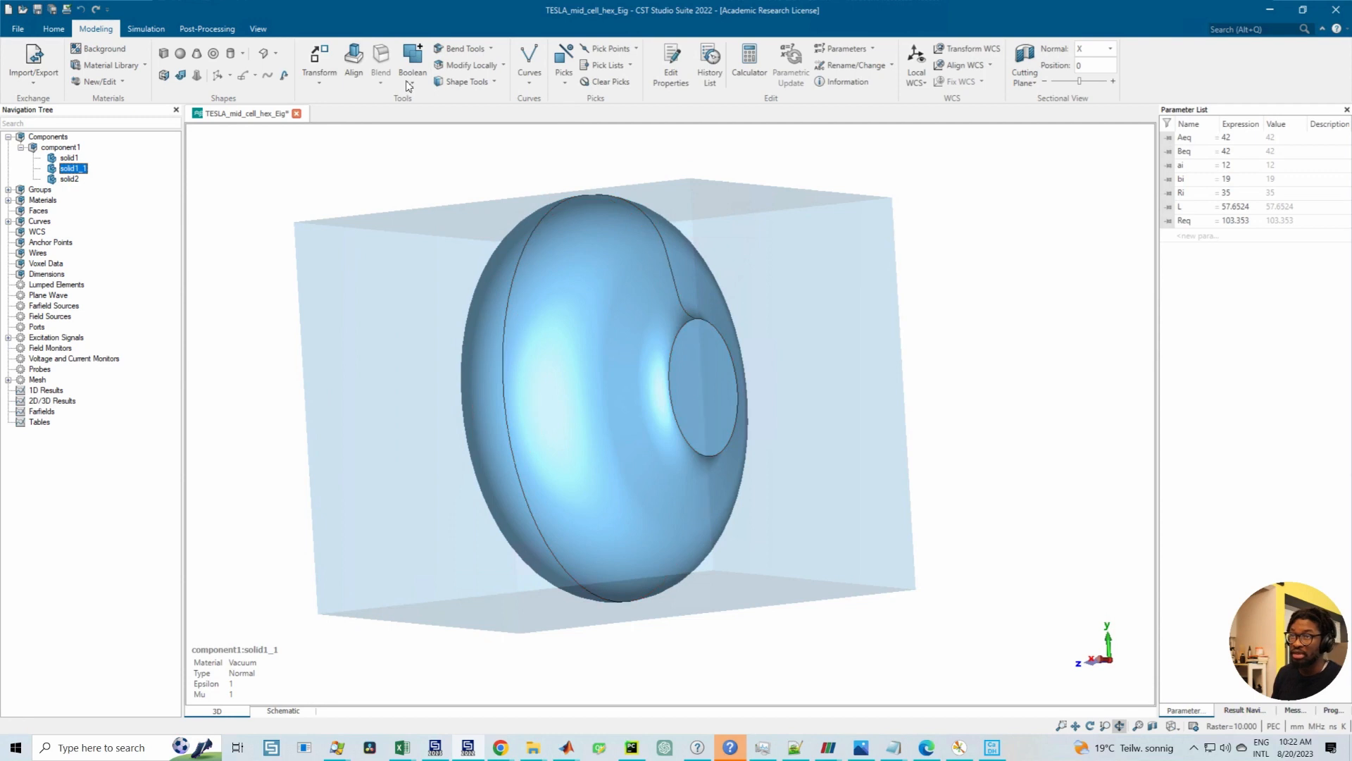
{"action": "left_click", "coordinate": [413, 70]}
{"action": "left_click", "coordinate": [282, 139]}
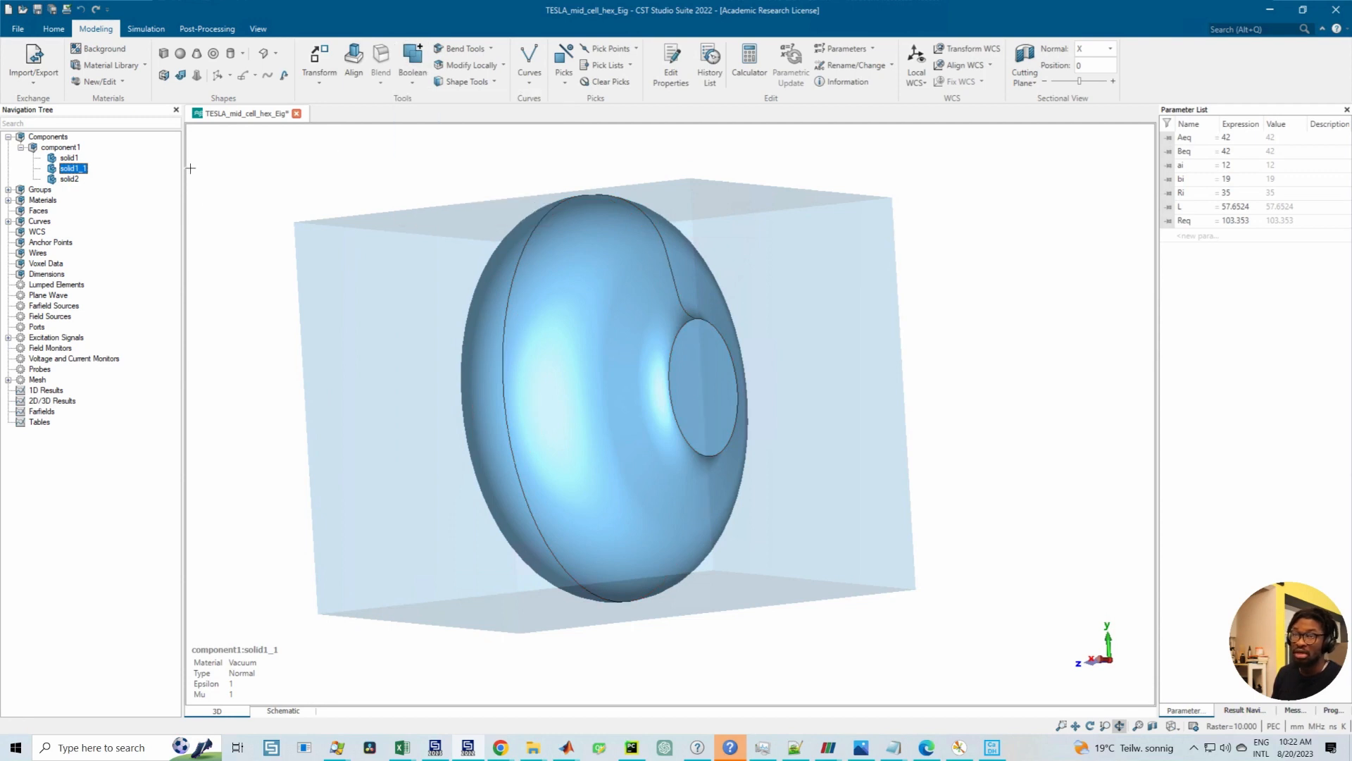
{"action": "key", "text": "minus"}
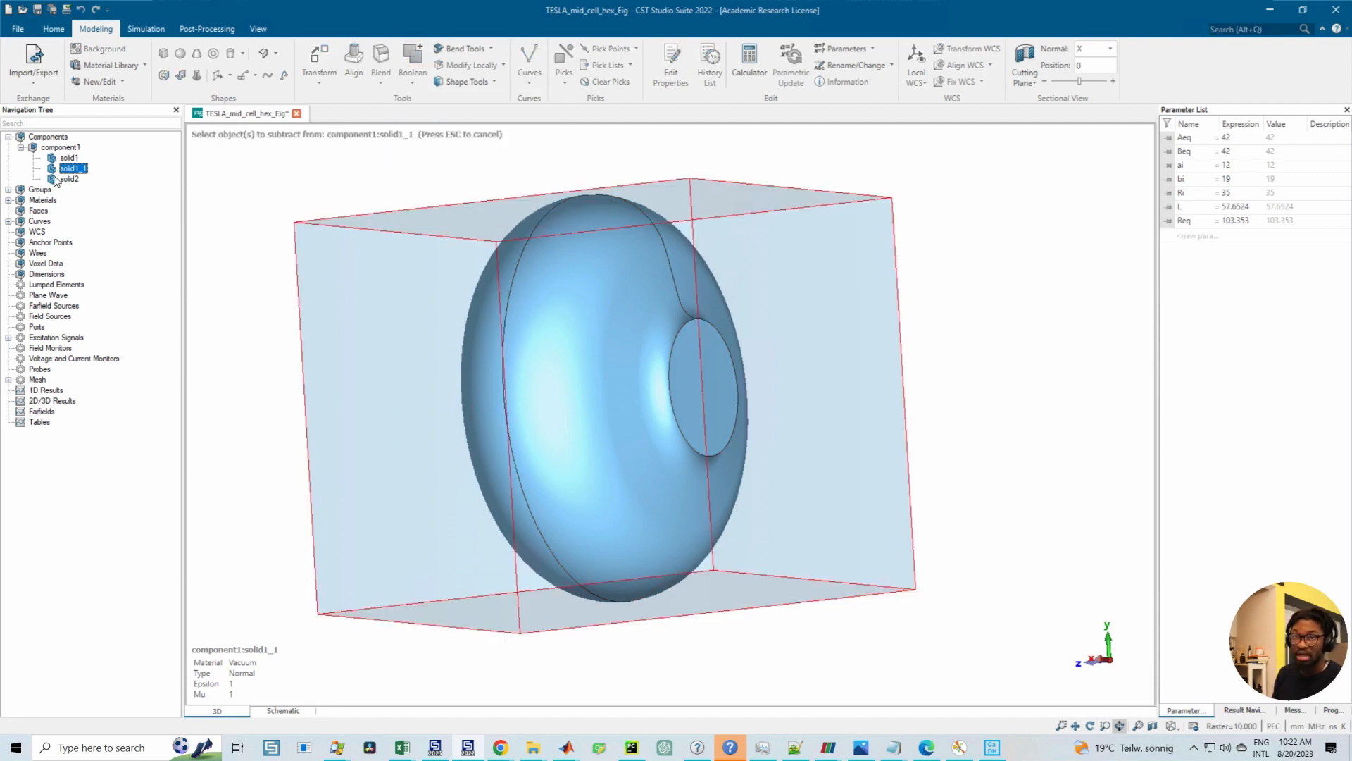
{"action": "left_click", "coordinate": [69, 180]}
{"action": "key", "text": "Return"}
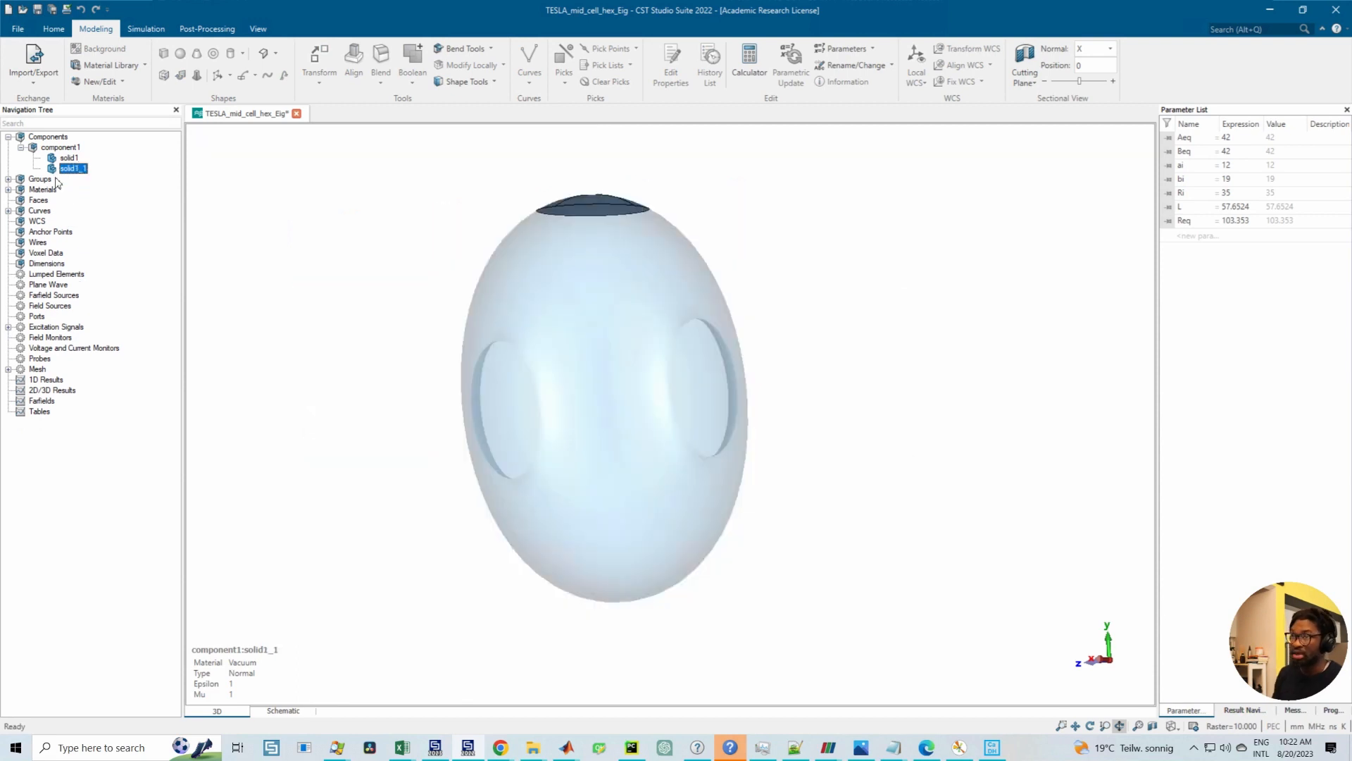
Step: Give the cap solid1_1 a local hexahedral mesh refinement with an absolute step width of 1 in all three directions
{"action": "mouse_move", "coordinate": [604, 265]}
{"action": "left_mouse_down"}
{"action": "mouse_move", "coordinate": [595, 251]}
{"action": "mouse_move", "coordinate": [601, 280]}
{"action": "left_mouse_up"}
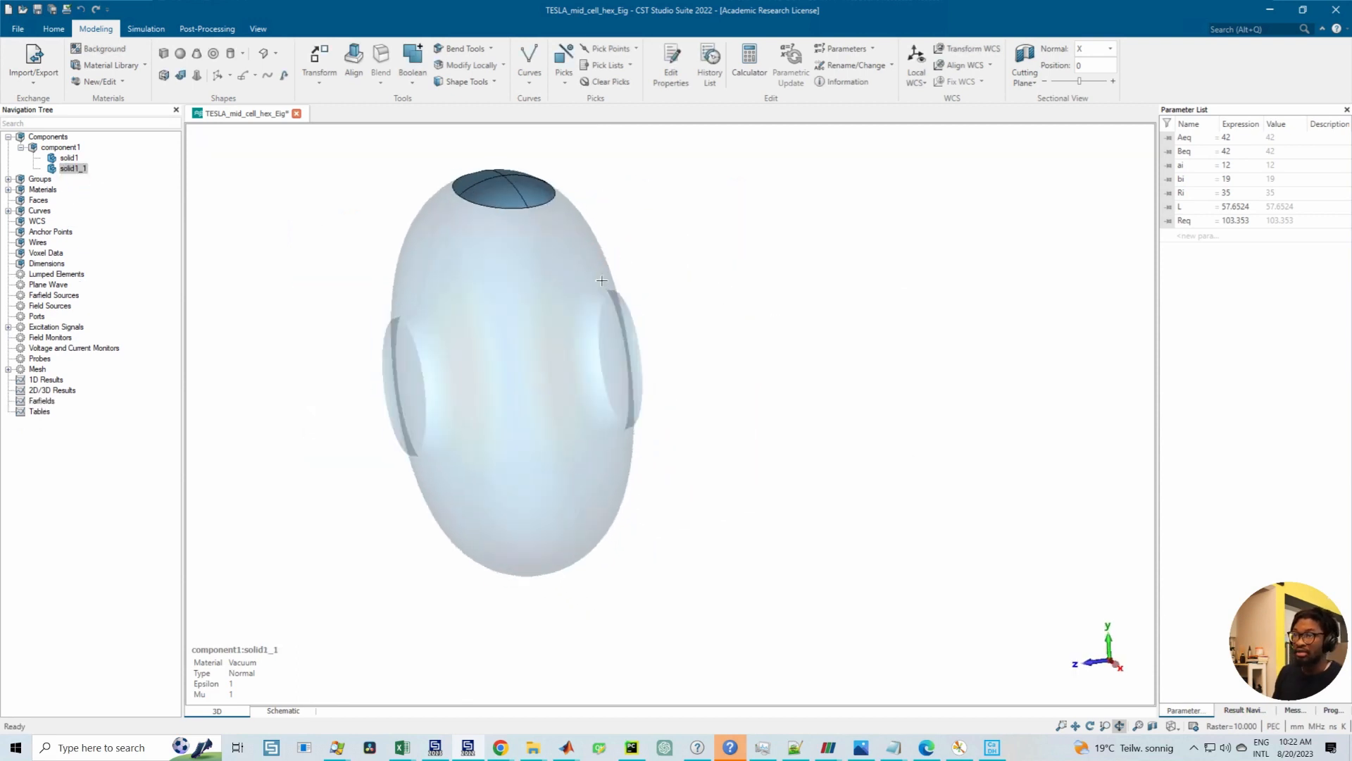
{"action": "left_click_drag", "start_coordinate": [432, 203], "coordinate": [500, 217]}
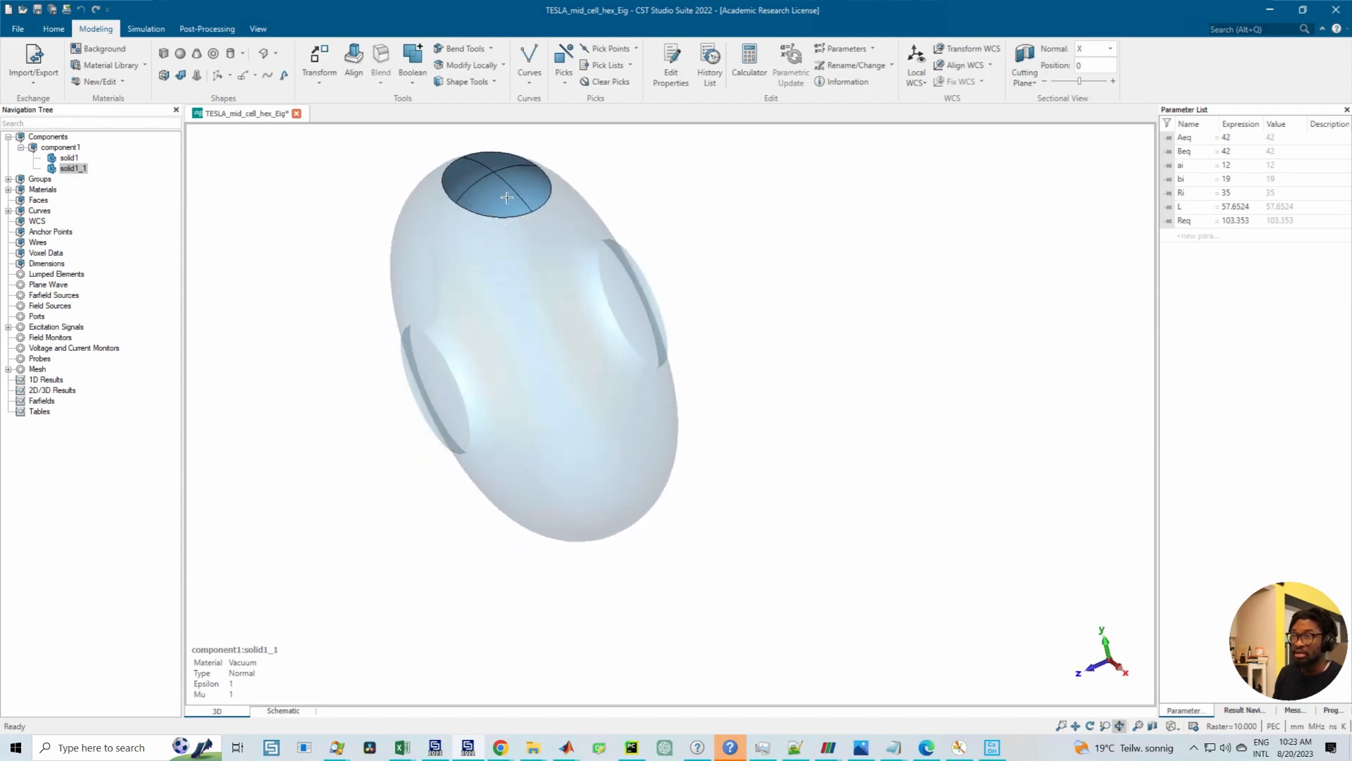
{"action": "scroll", "coordinate": [537, 274], "scroll_direction": "up", "scroll_amount": 6}
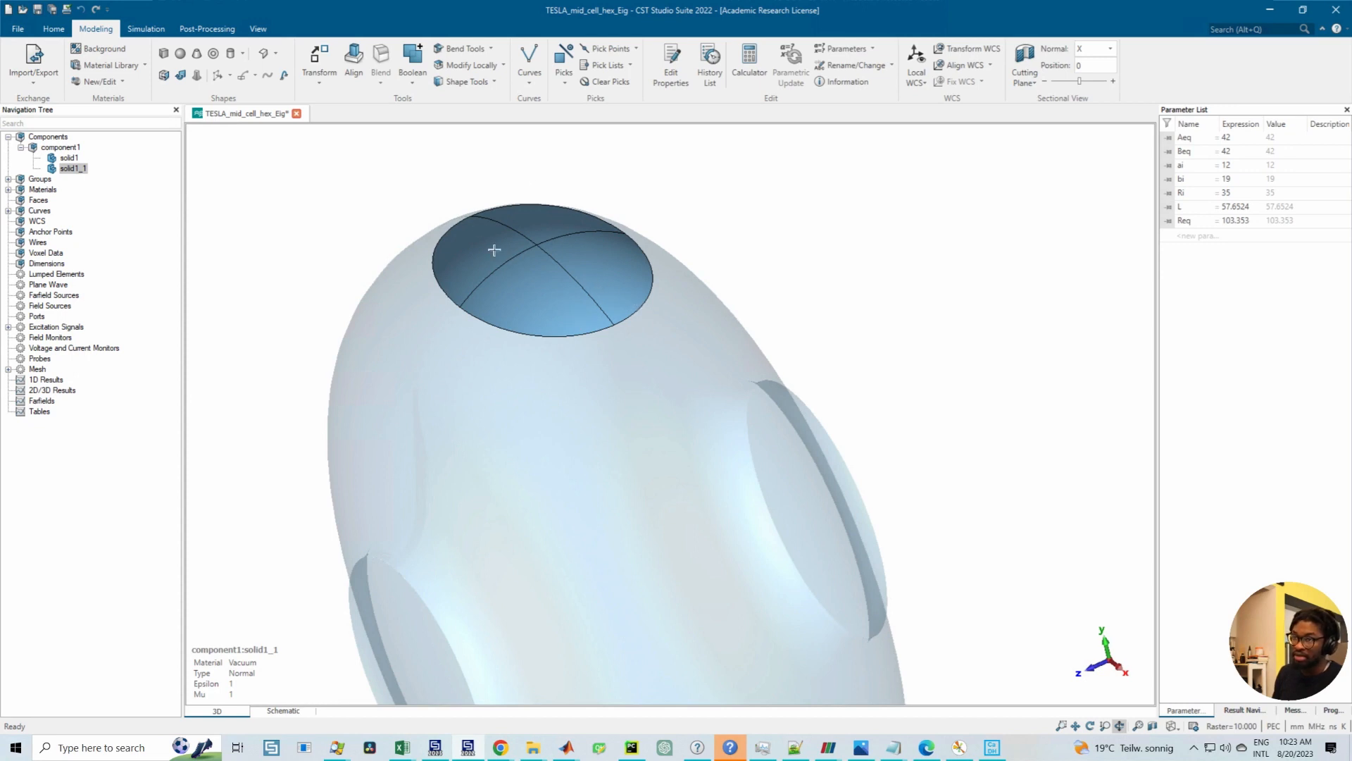
{"action": "left_click_drag", "start_coordinate": [576, 338], "coordinate": [580, 328]}
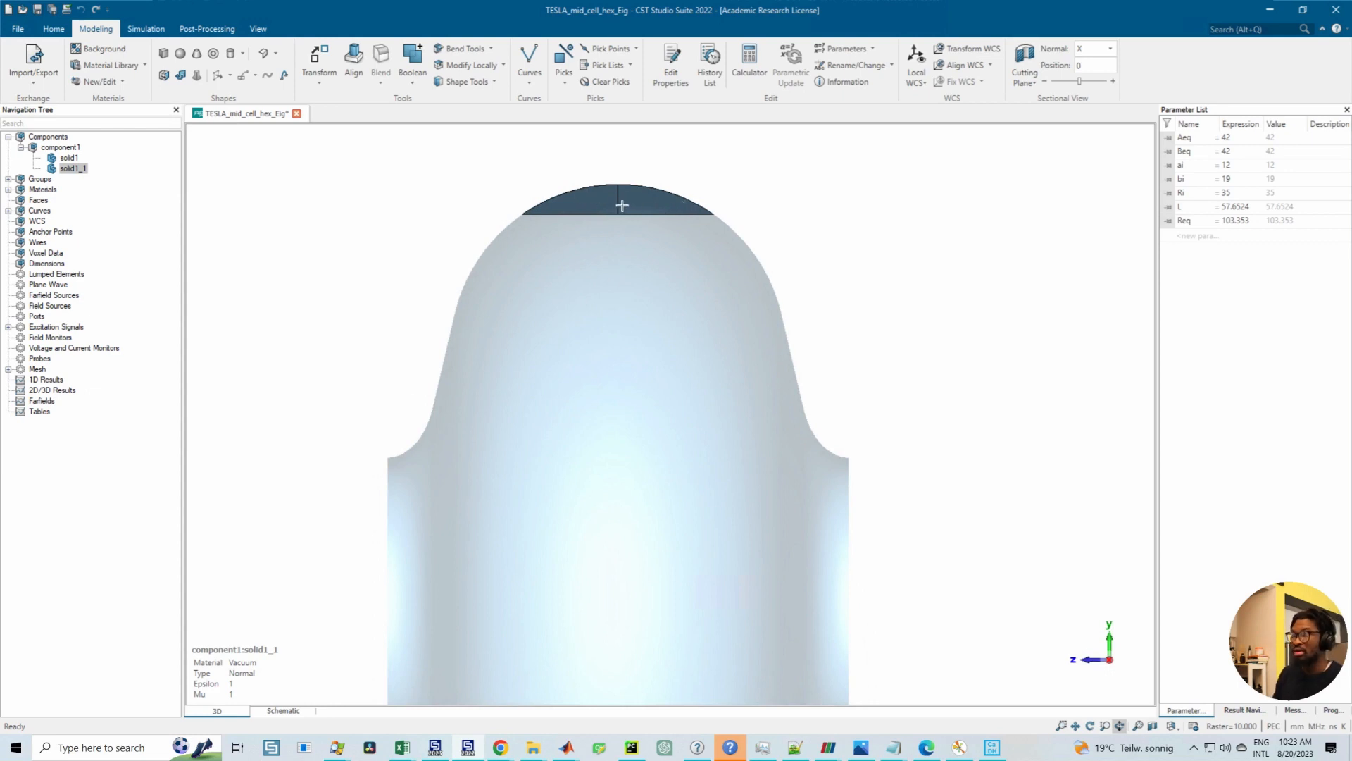
{"action": "scroll", "coordinate": [673, 266], "scroll_direction": "down", "scroll_amount": 2}
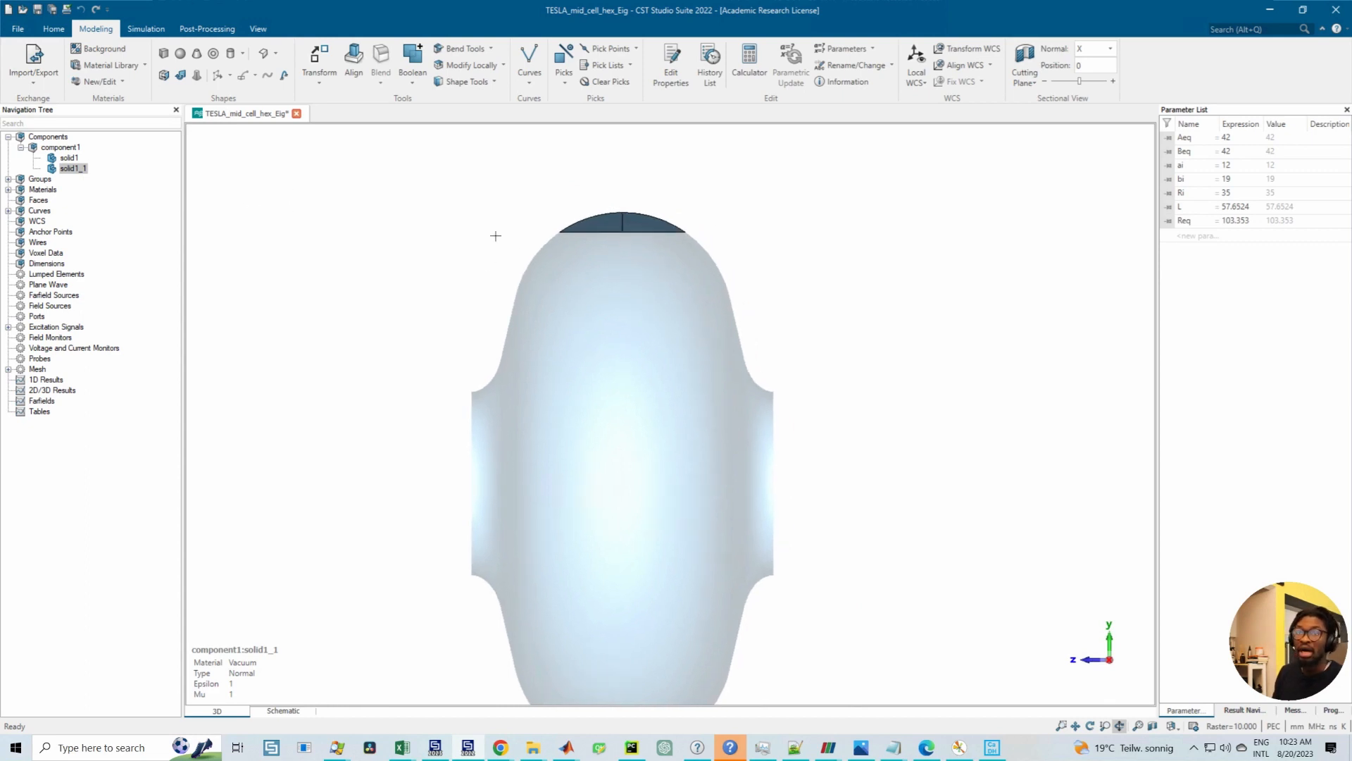
{"action": "right_click", "coordinate": [67, 172]}
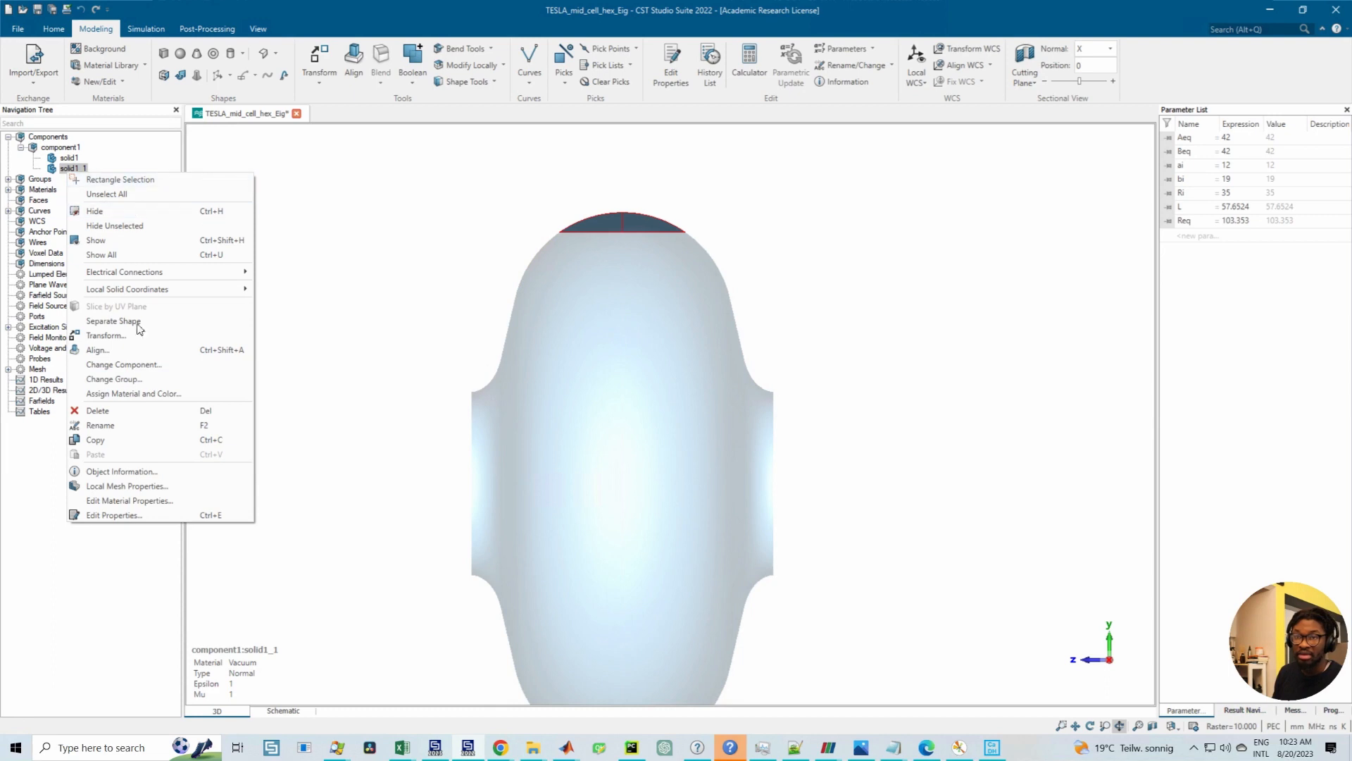
{"action": "left_click", "coordinate": [108, 486]}
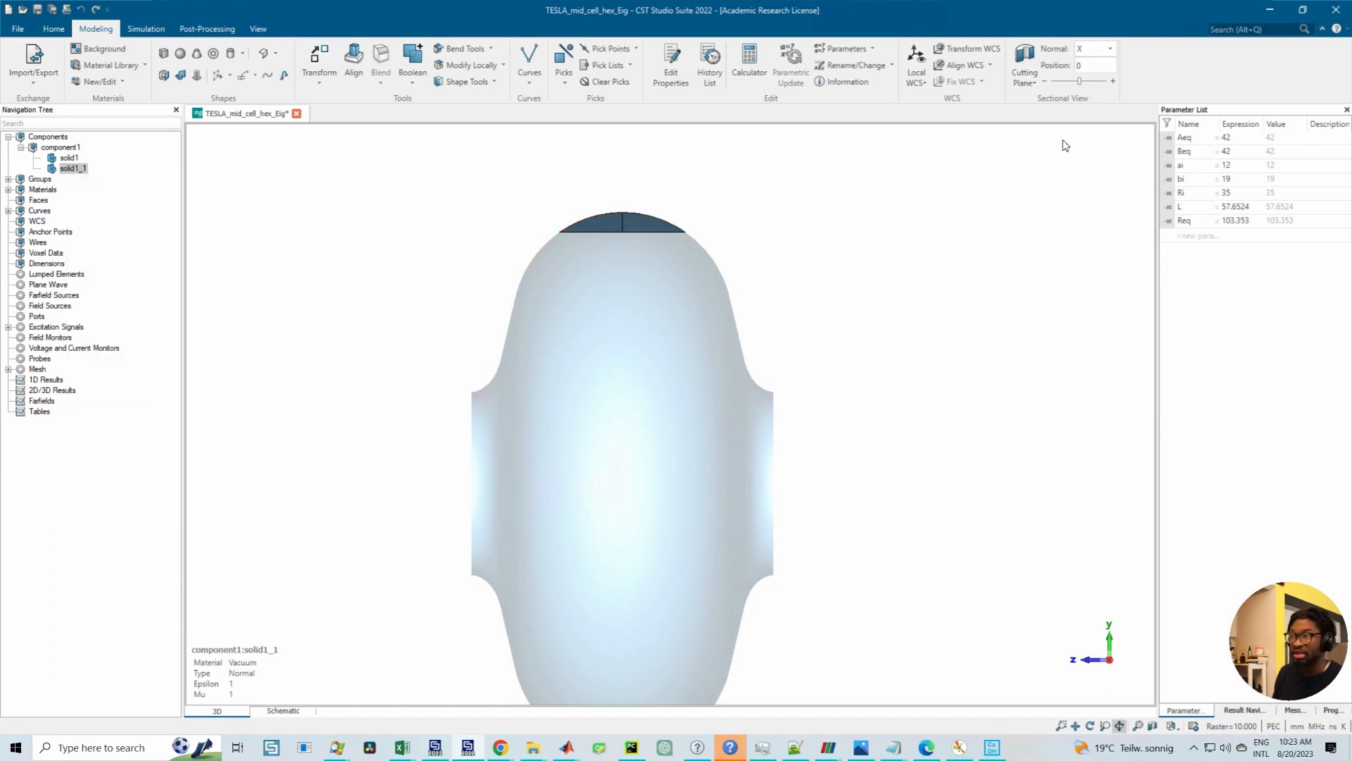
{"action": "double_click", "coordinate": [1152, 347]}
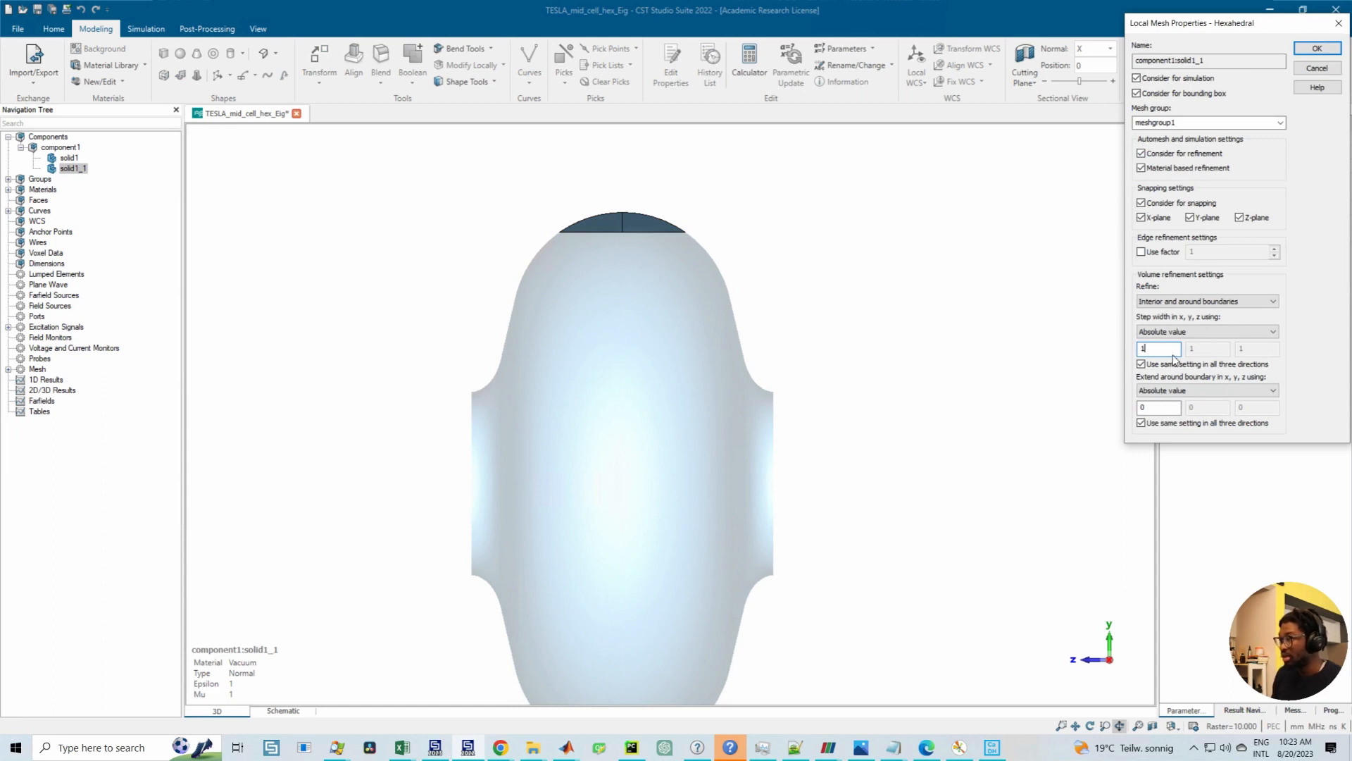
{"action": "type", "text": "1"}
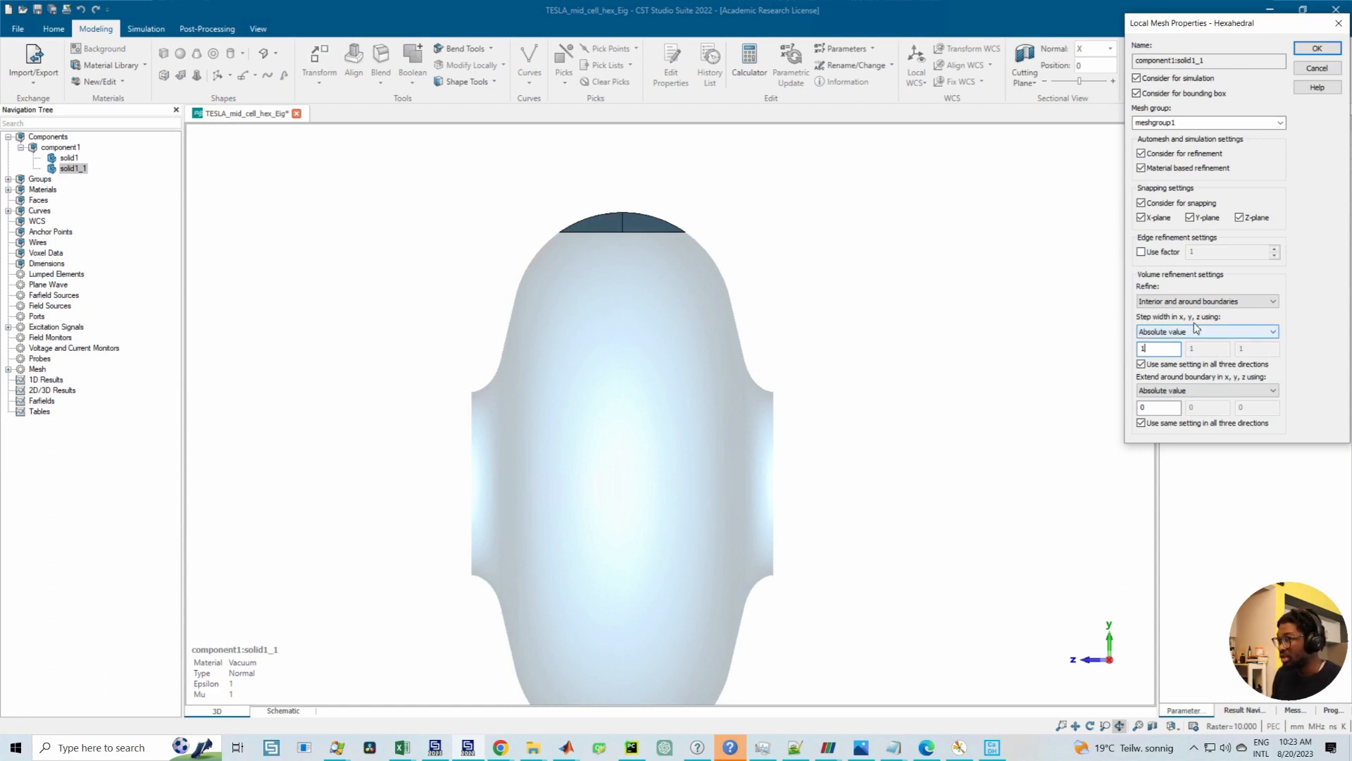
{"action": "left_click", "coordinate": [1301, 51]}
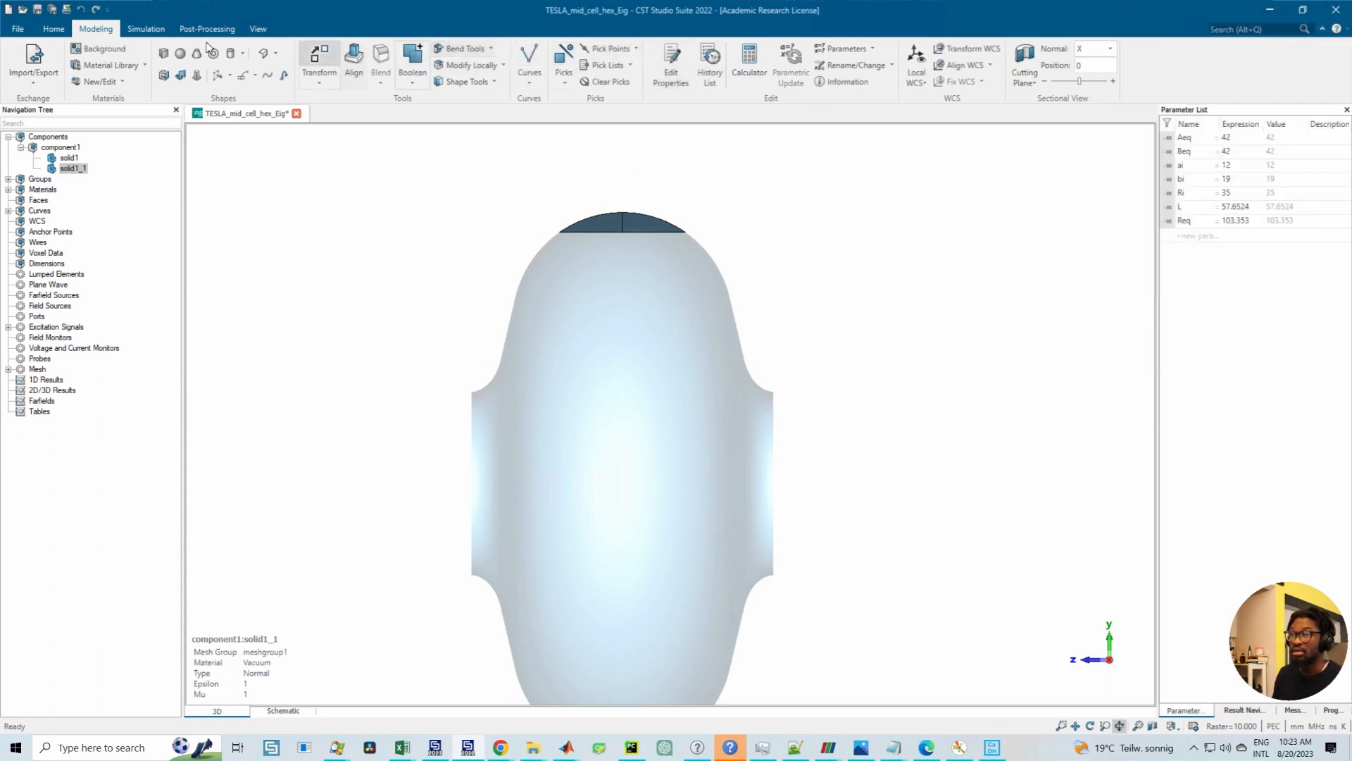
Step: Update the global hexahedral mesh and inspect the mesh cells around the cap at the cavity's equator
{"action": "left_click", "coordinate": [146, 29]}
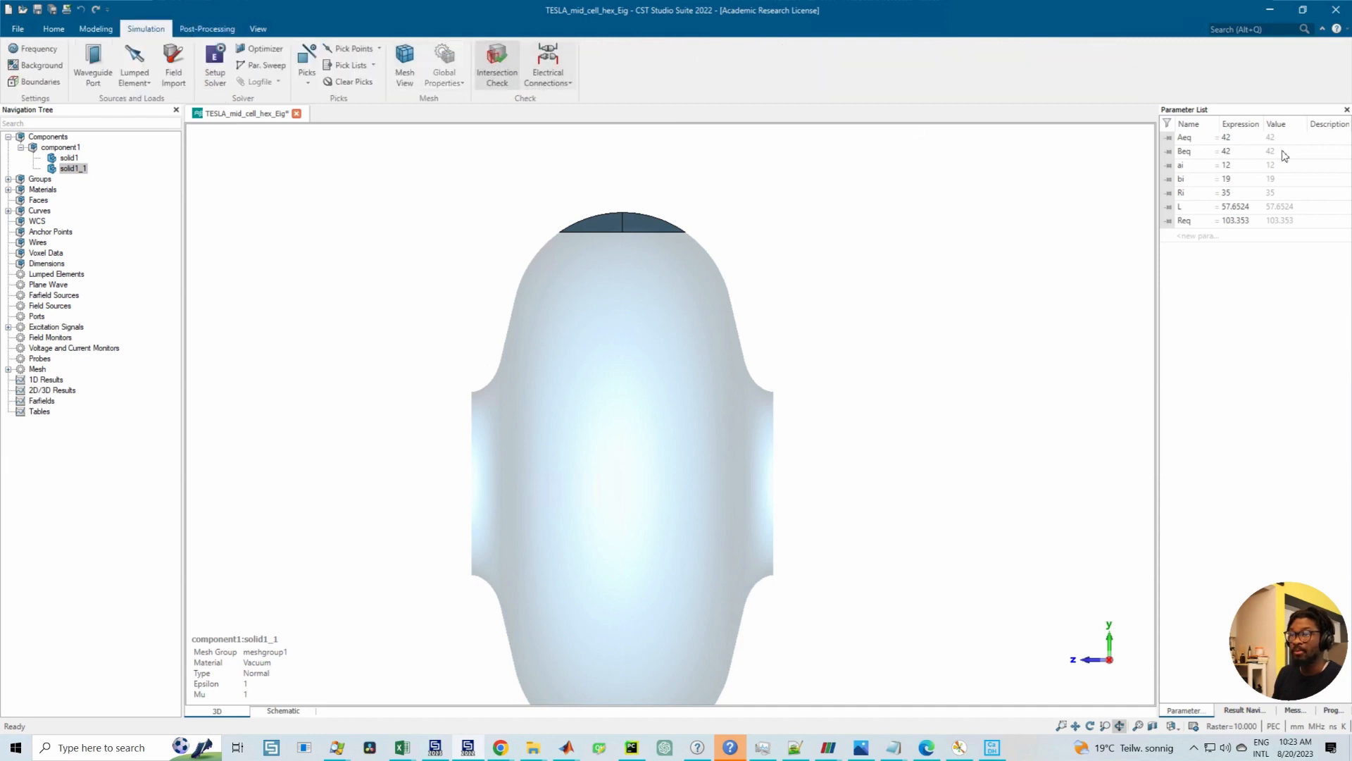
{"action": "left_click", "coordinate": [442, 57]}
{"action": "left_click", "coordinate": [1310, 111]}
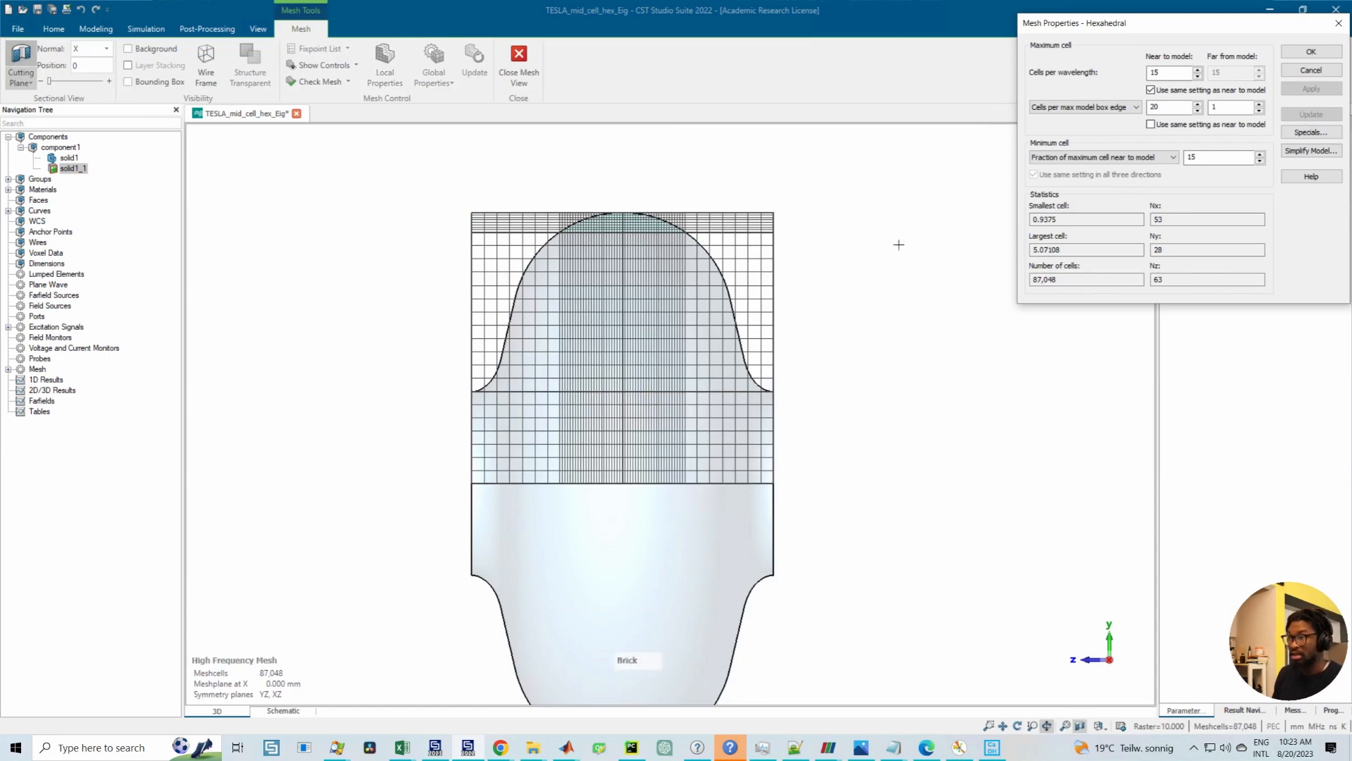
{"action": "scroll", "coordinate": [617, 214], "scroll_direction": "up", "scroll_amount": 4}
{"action": "scroll", "coordinate": [617, 217], "scroll_direction": "up", "scroll_amount": 3}
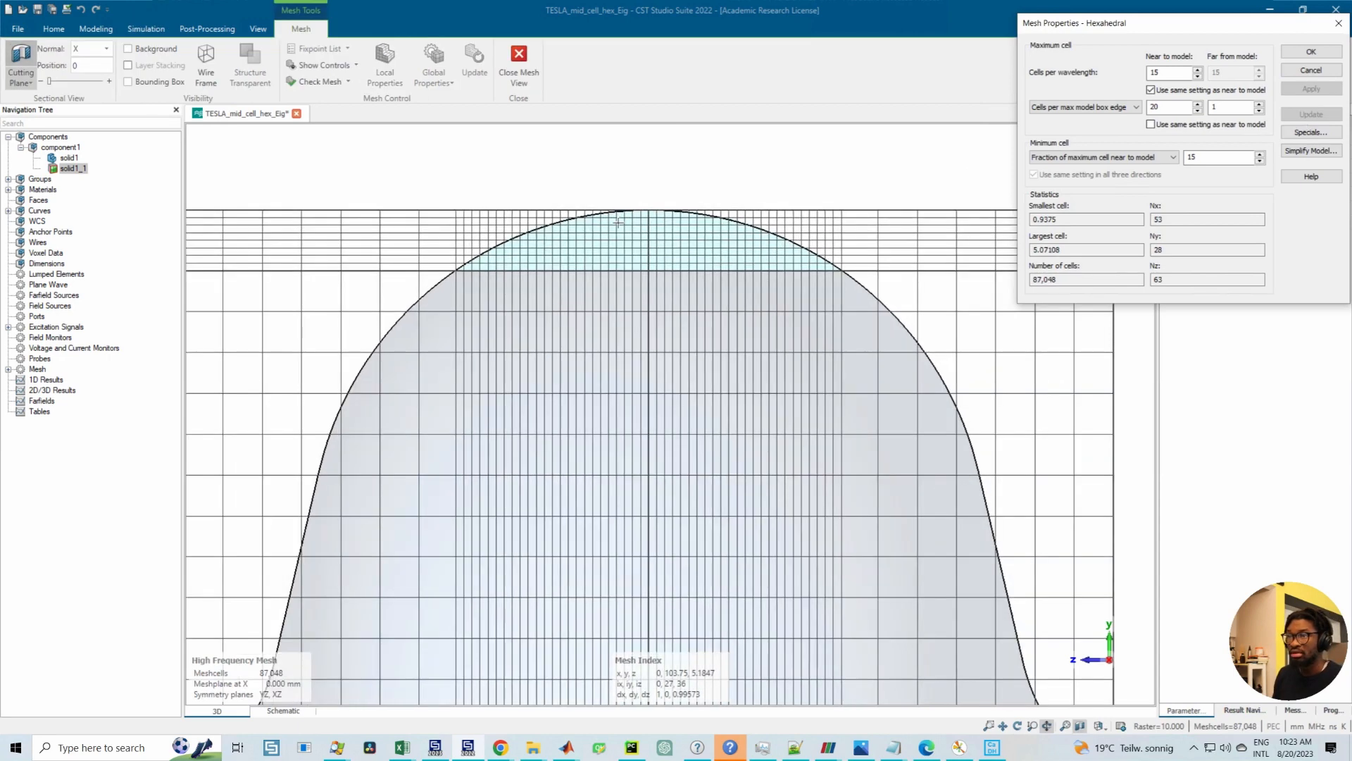
Step: Set the cap solid1_1's local mesh step width to 0.1 in all three directions and update the mesh
{"action": "scroll", "coordinate": [654, 242], "scroll_direction": "down", "scroll_amount": 3}
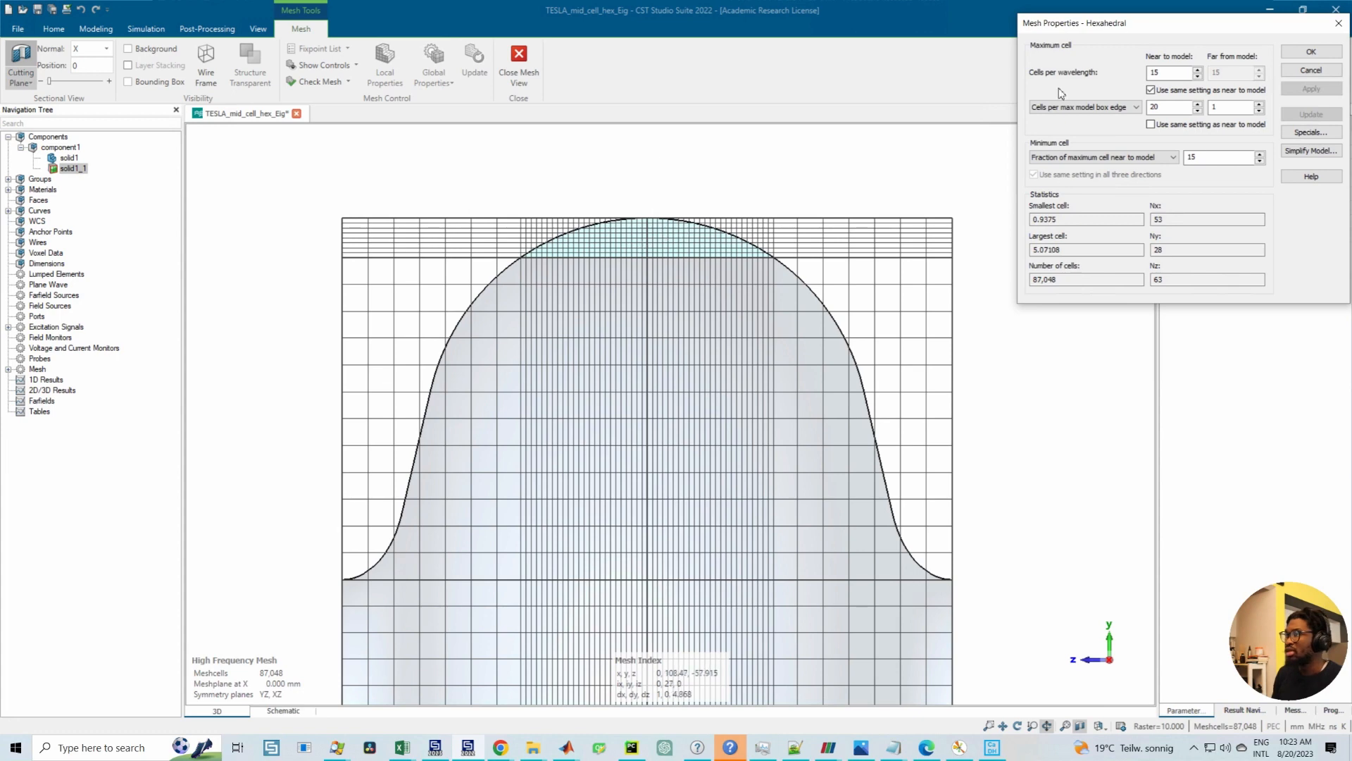
{"action": "left_click", "coordinate": [1309, 52]}
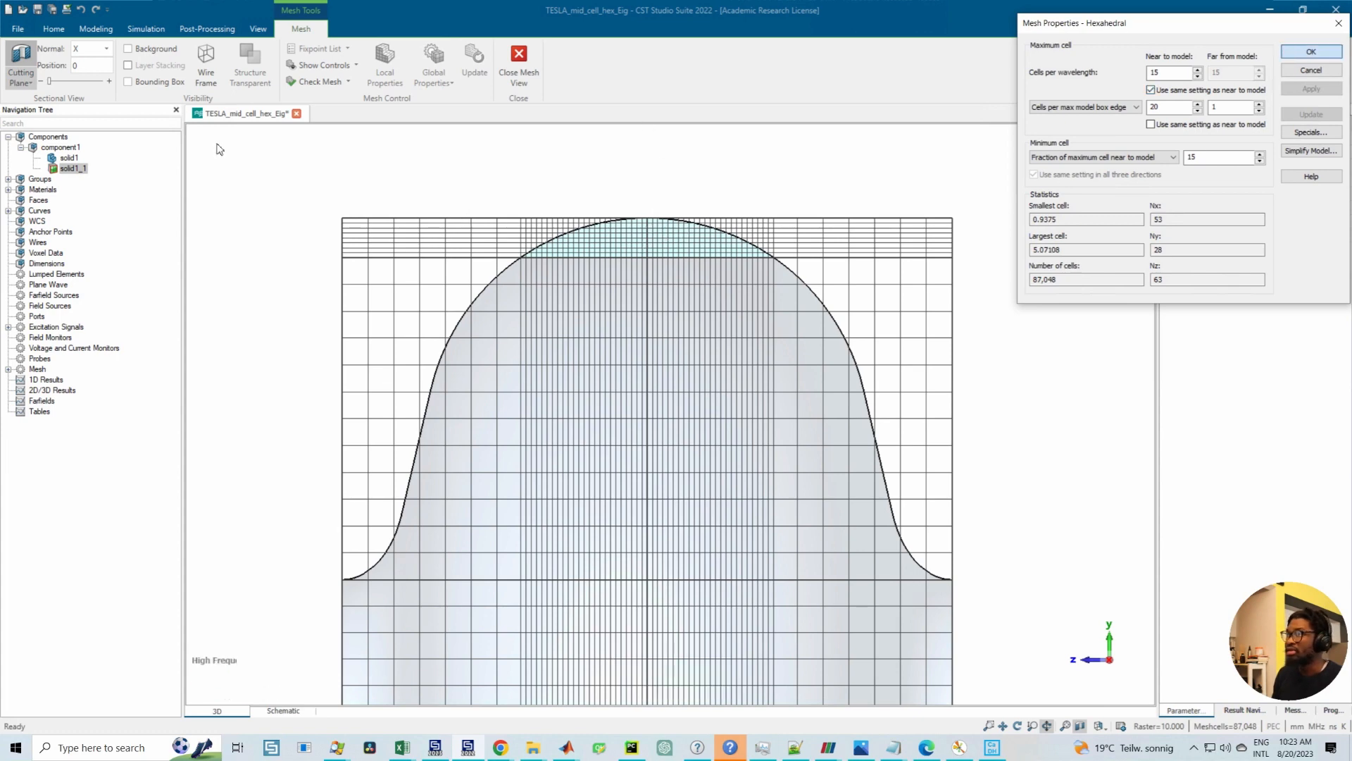
{"action": "right_click", "coordinate": [75, 172]}
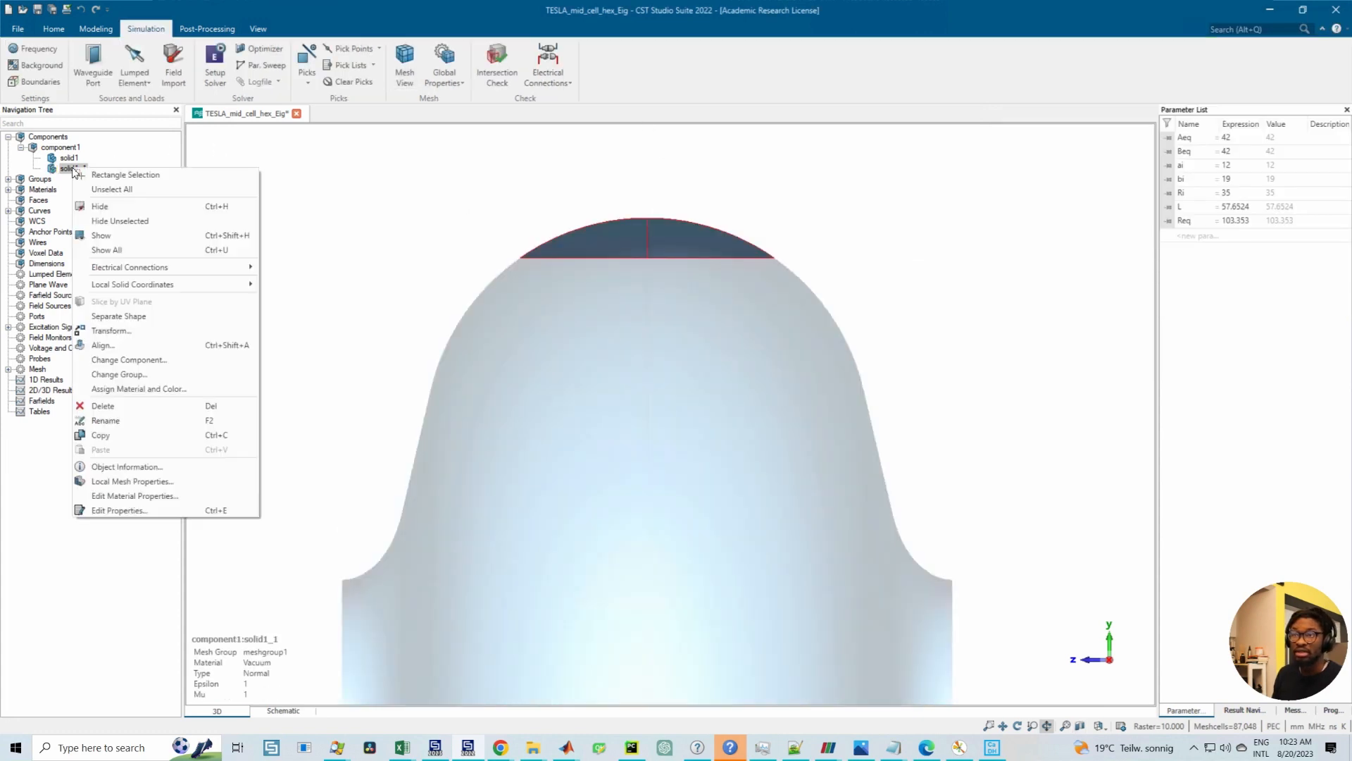
{"action": "key", "text": "Escape"}
{"action": "left_click", "coordinate": [406, 64]}
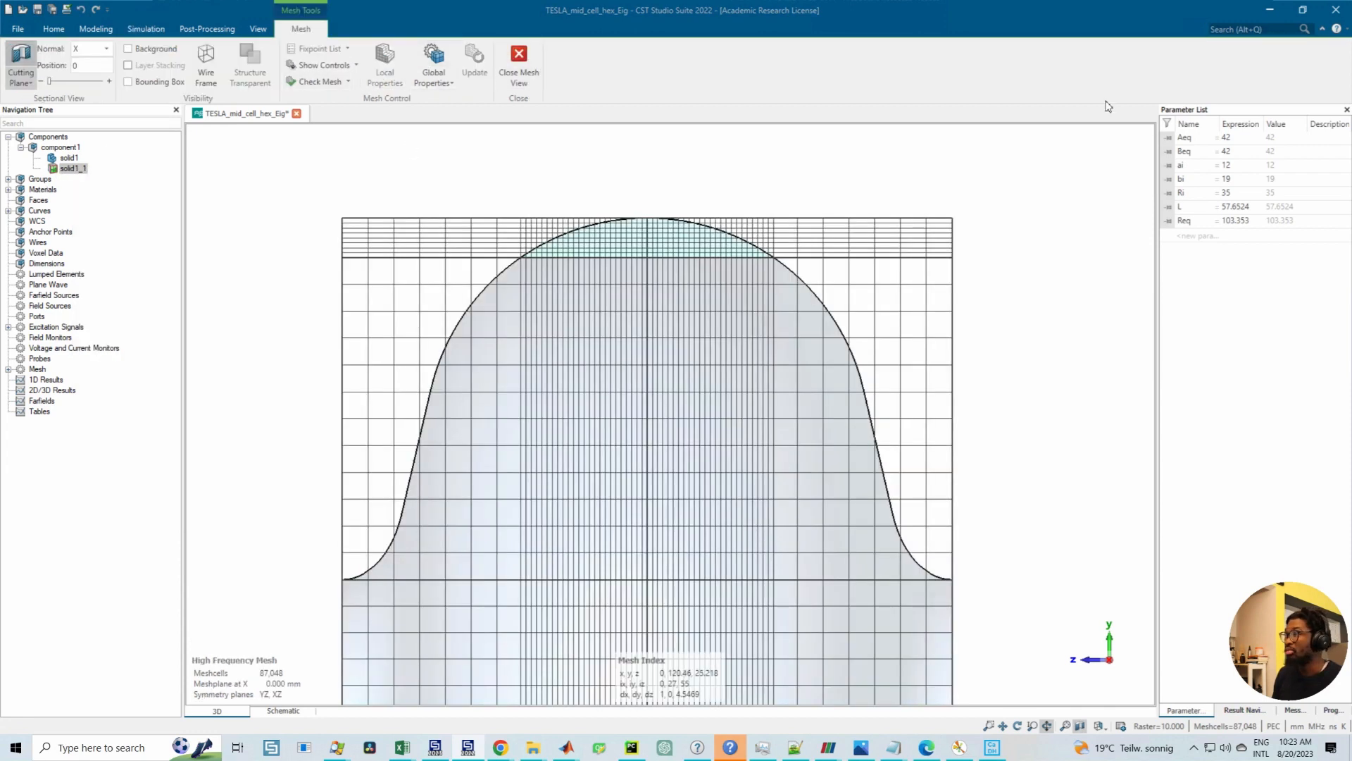
{"action": "double_click", "coordinate": [1159, 347]}
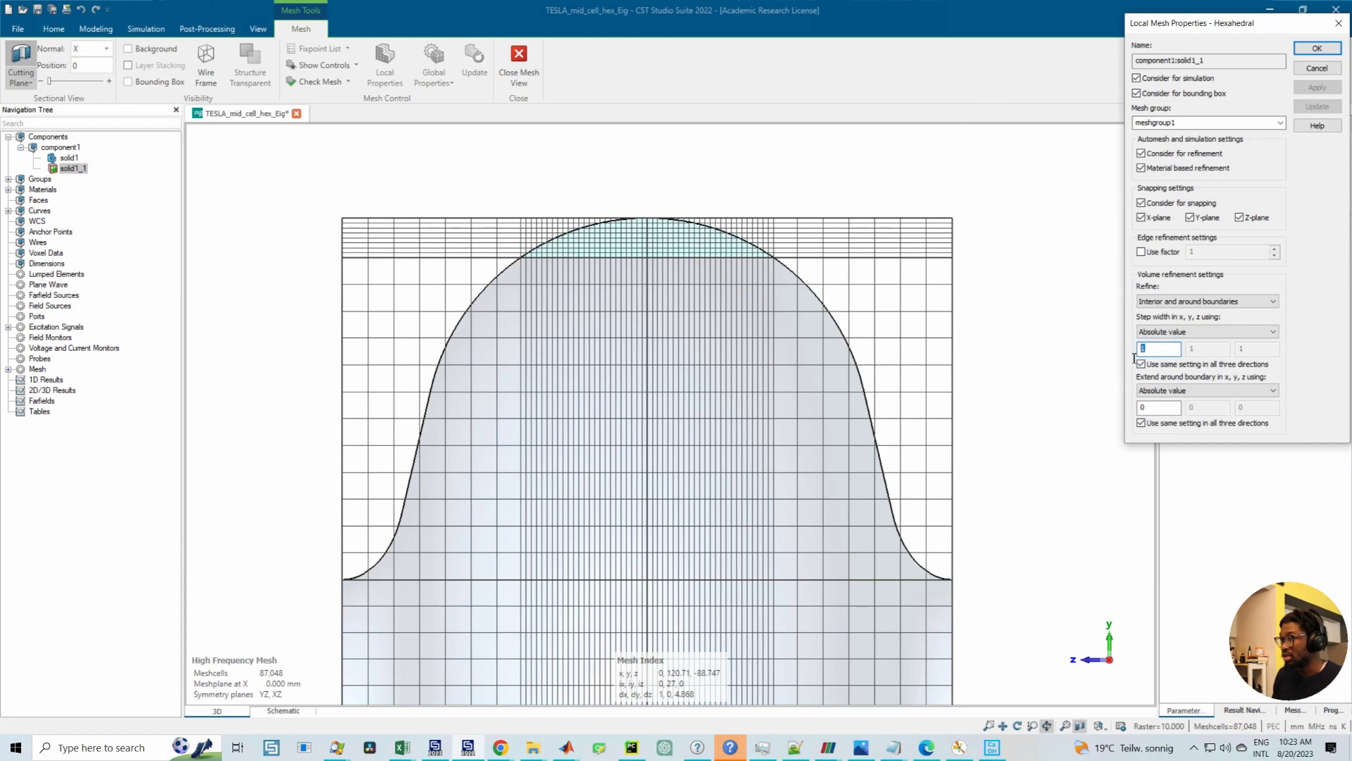
{"action": "type", "text": "0.1"}
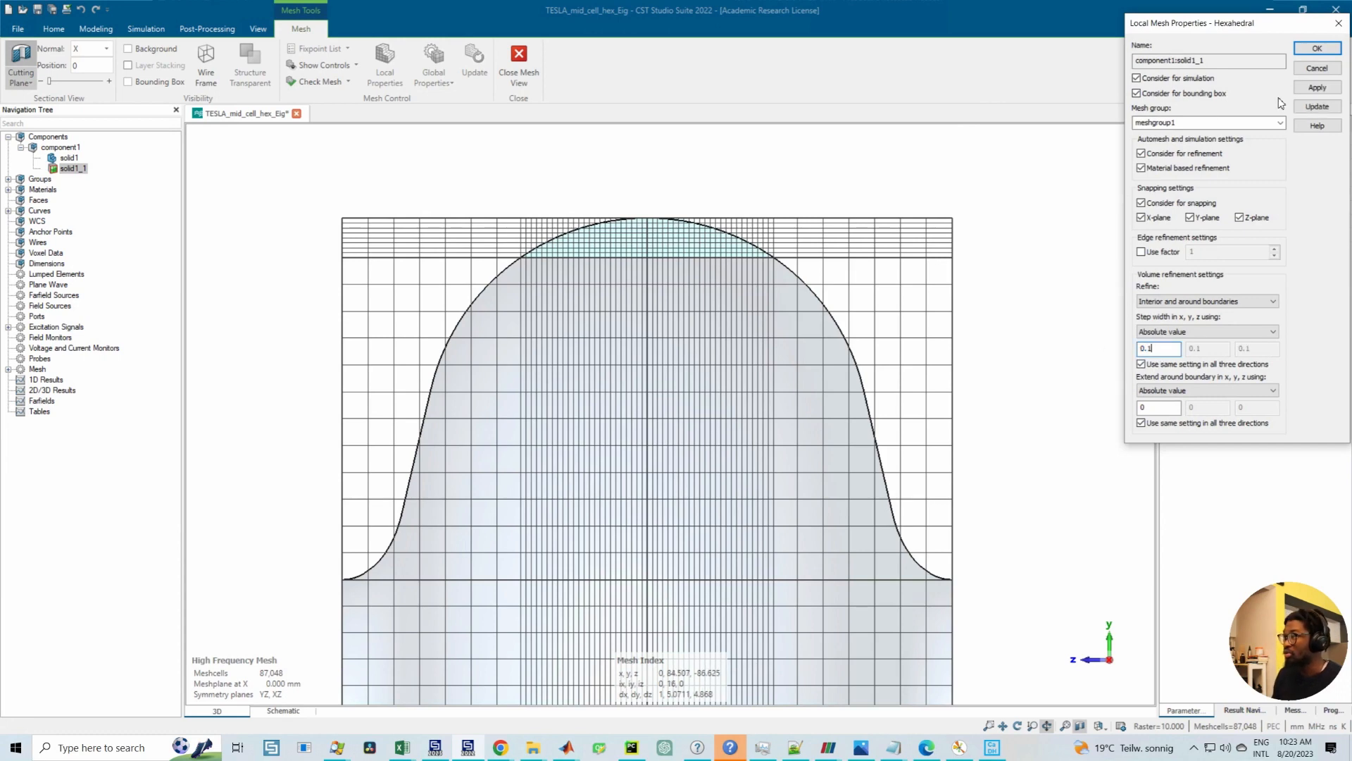
{"action": "left_click", "coordinate": [1315, 106]}
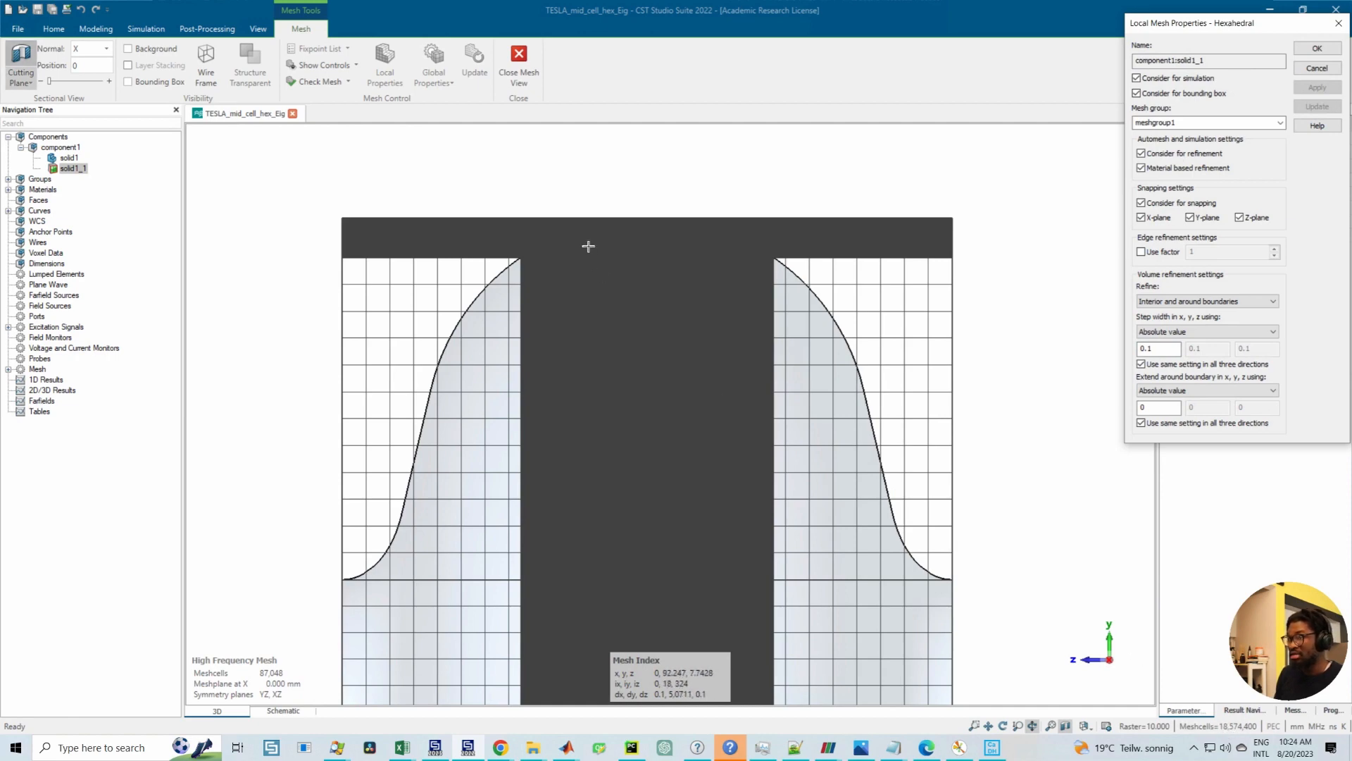
Step: Examine the density of the refined mesh cells in and around the cap at the cavity's equator
{"action": "scroll", "coordinate": [589, 242], "scroll_direction": "down", "scroll_amount": 2}
{"action": "scroll", "coordinate": [620, 225], "scroll_direction": "up", "scroll_amount": 5}
{"action": "scroll", "coordinate": [617, 240], "scroll_direction": "up", "scroll_amount": 3}
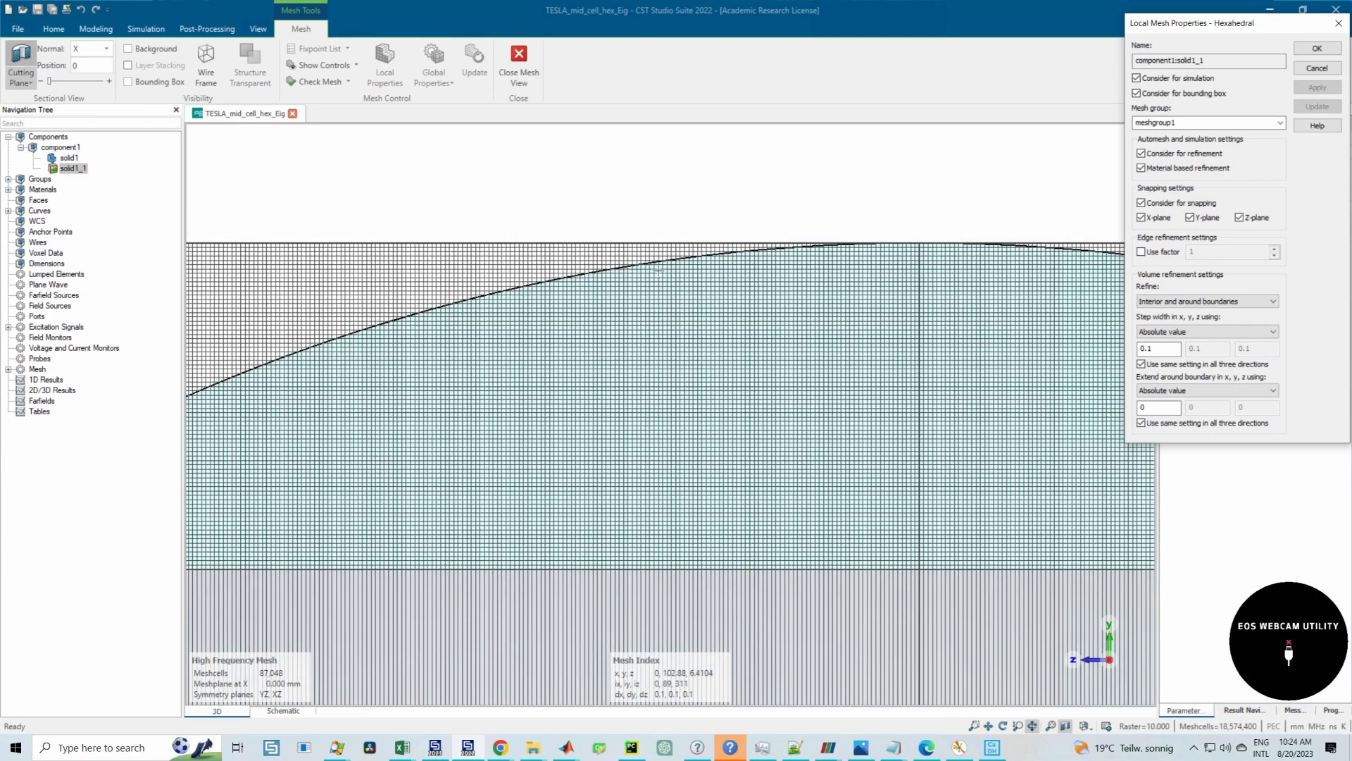
{"action": "scroll", "coordinate": [712, 283], "scroll_direction": "down", "scroll_amount": 2}
{"action": "scroll", "coordinate": [714, 267], "scroll_direction": "up", "scroll_amount": 3}
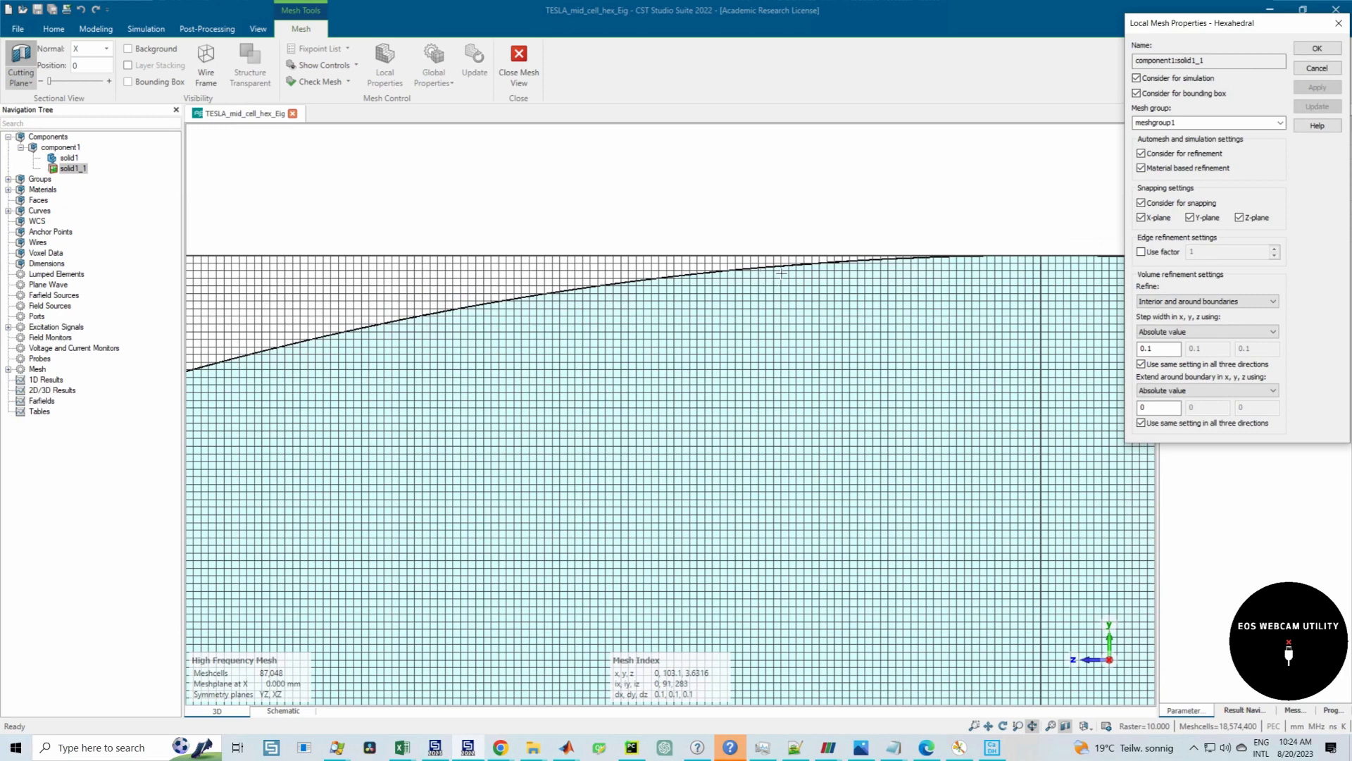
{"action": "scroll", "coordinate": [780, 273], "scroll_direction": "down", "scroll_amount": 6}
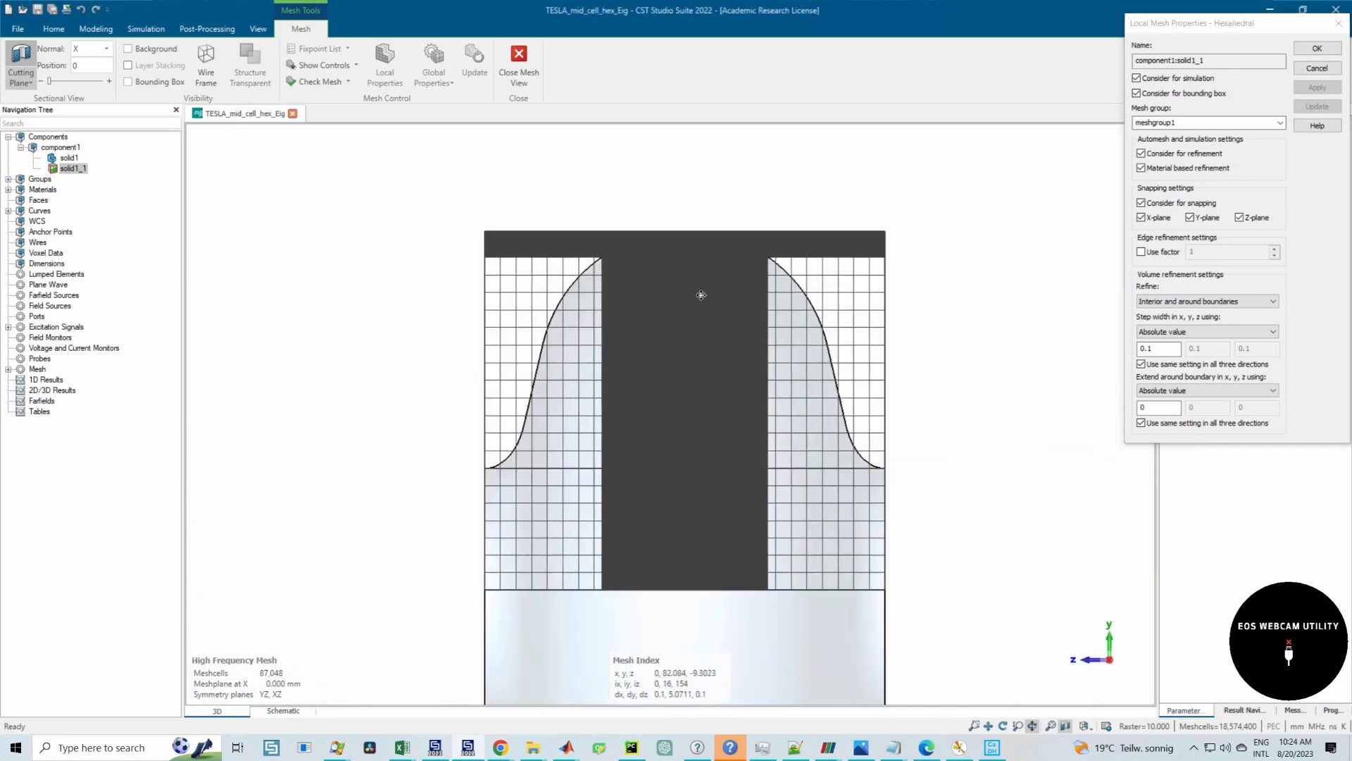
{"action": "middle_click_drag", "start_coordinate": [726, 314], "coordinate": [700, 295]}
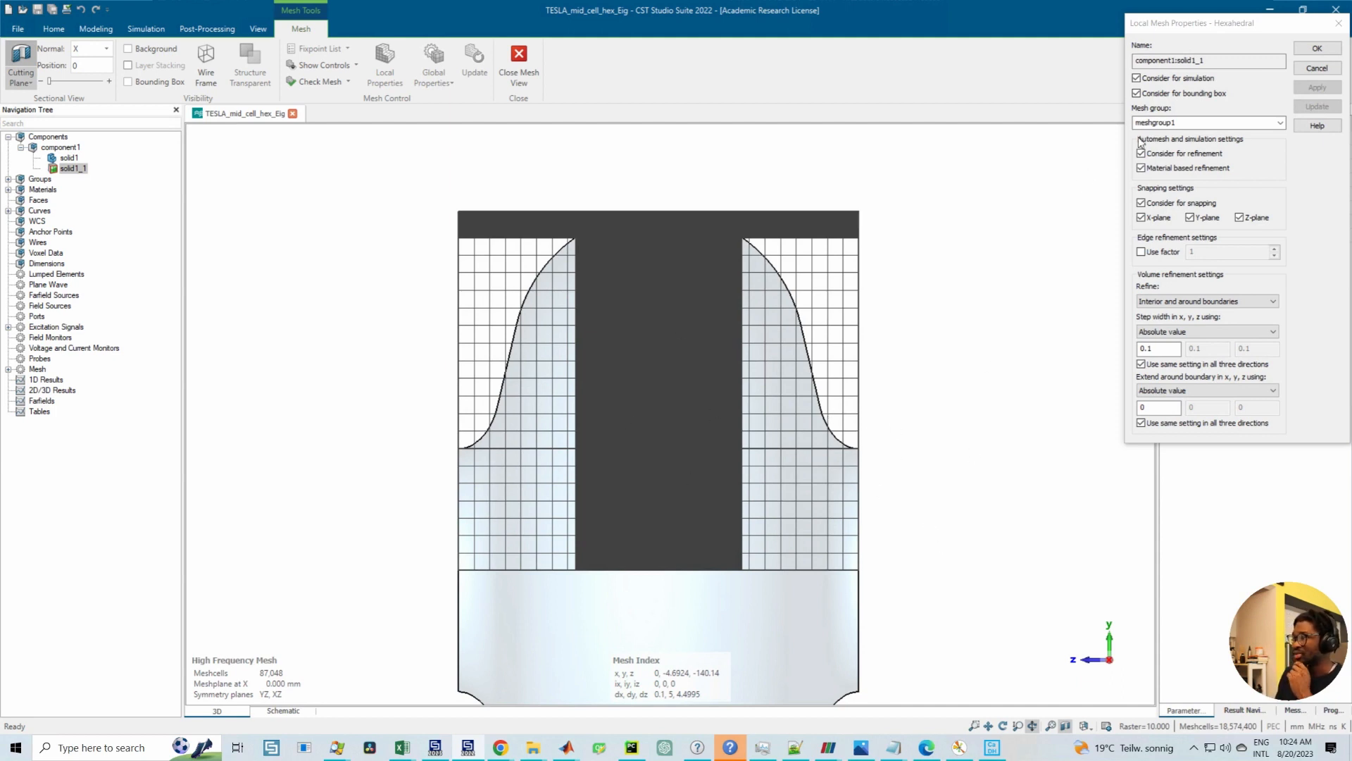
Step: Set the cap solid1_1's local mesh step width to 0.2 in all three directions, update the mesh and accept the local properties
{"action": "left_click", "coordinate": [1157, 349]}
{"action": "key", "text": "alt"}
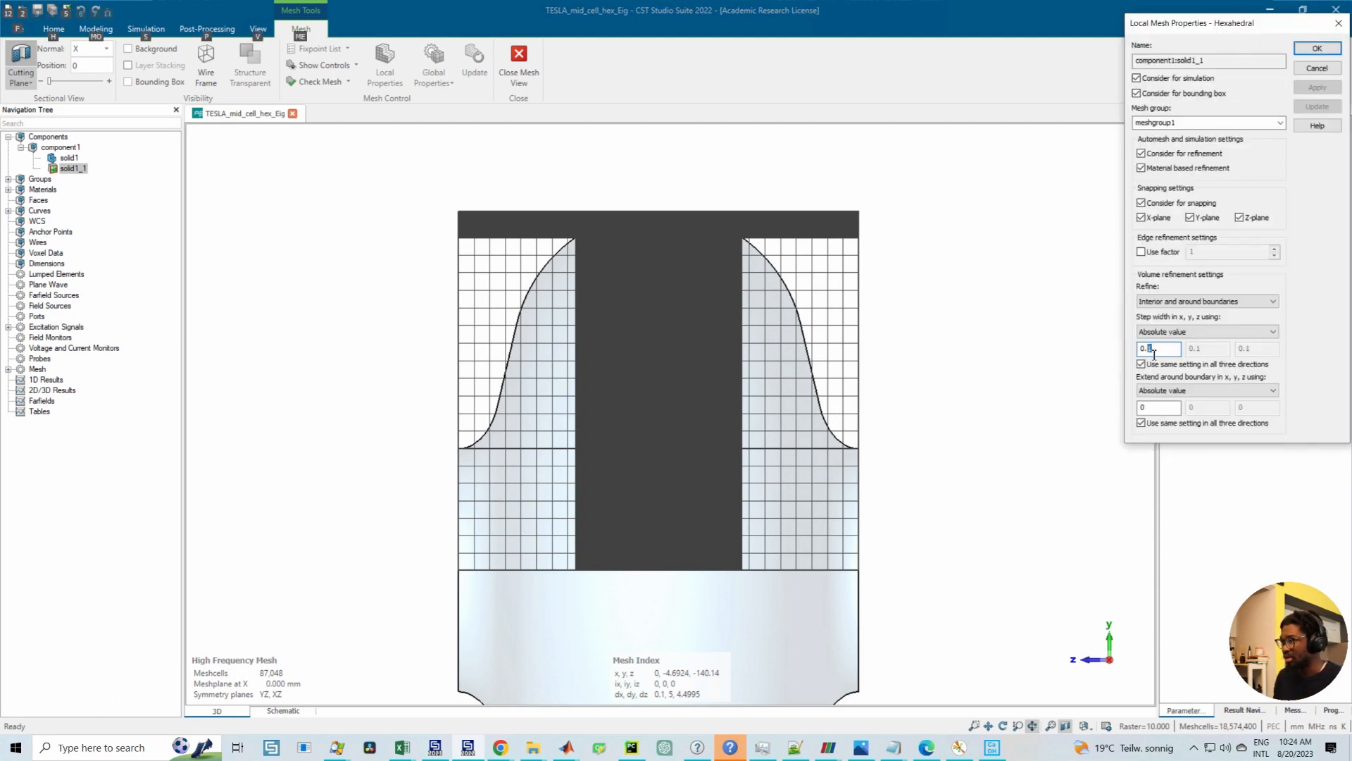
{"action": "type", "text": "2"}
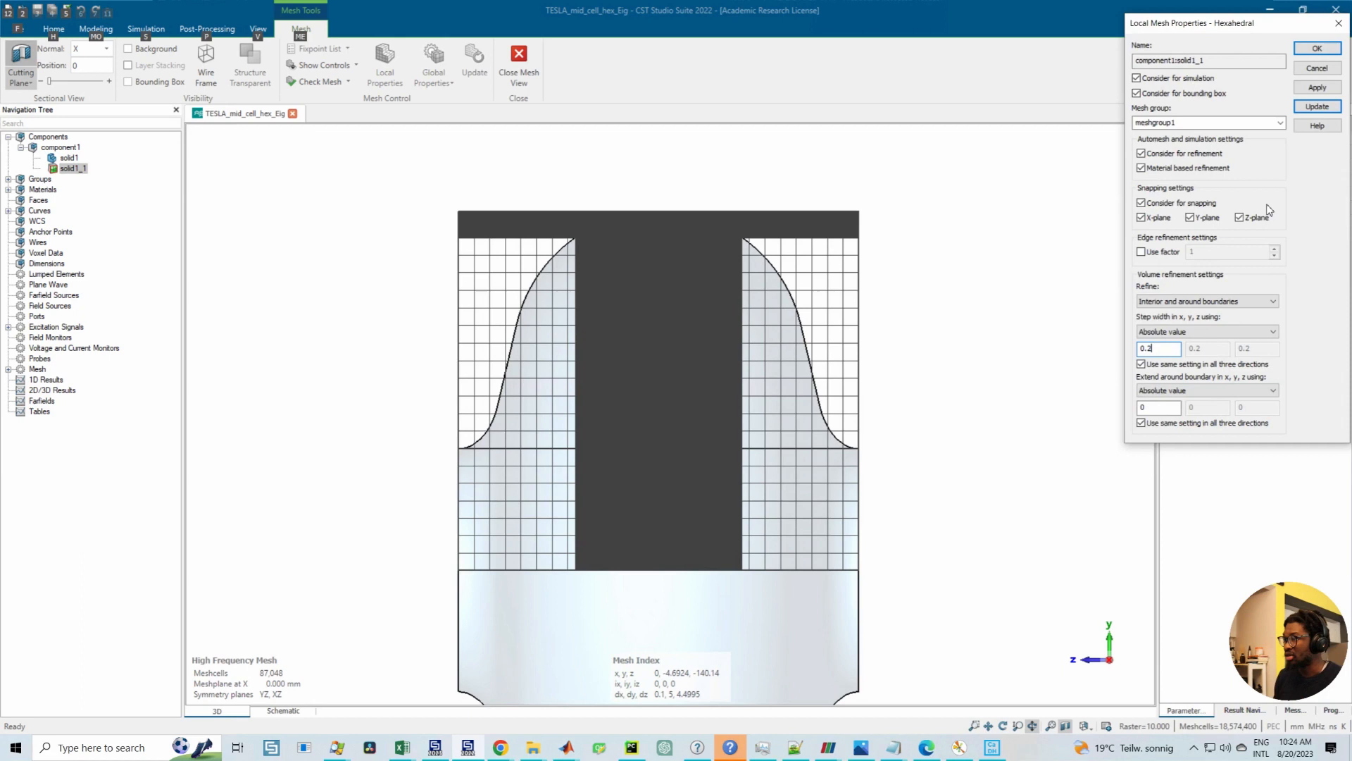
{"action": "left_click", "coordinate": [1315, 107]}
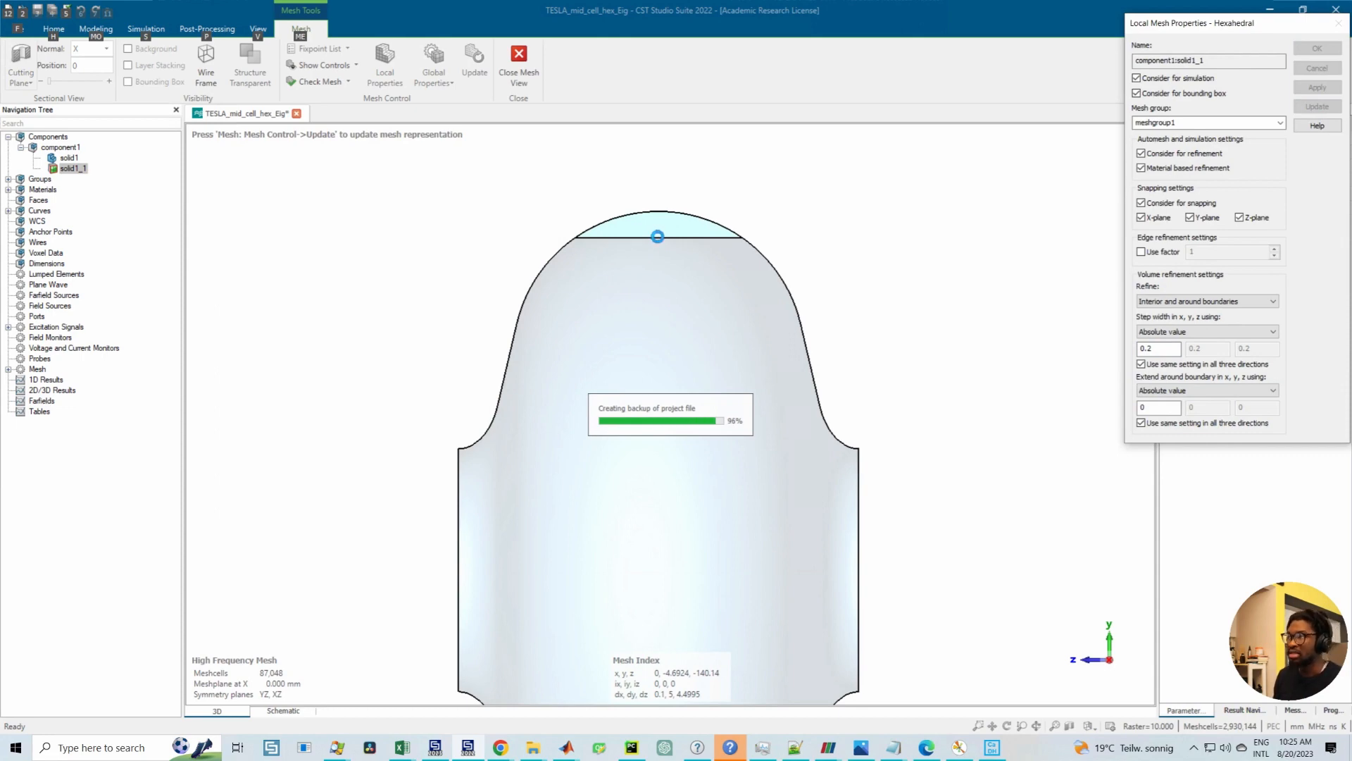
{"action": "scroll", "coordinate": [649, 233], "scroll_direction": "up", "scroll_amount": 5}
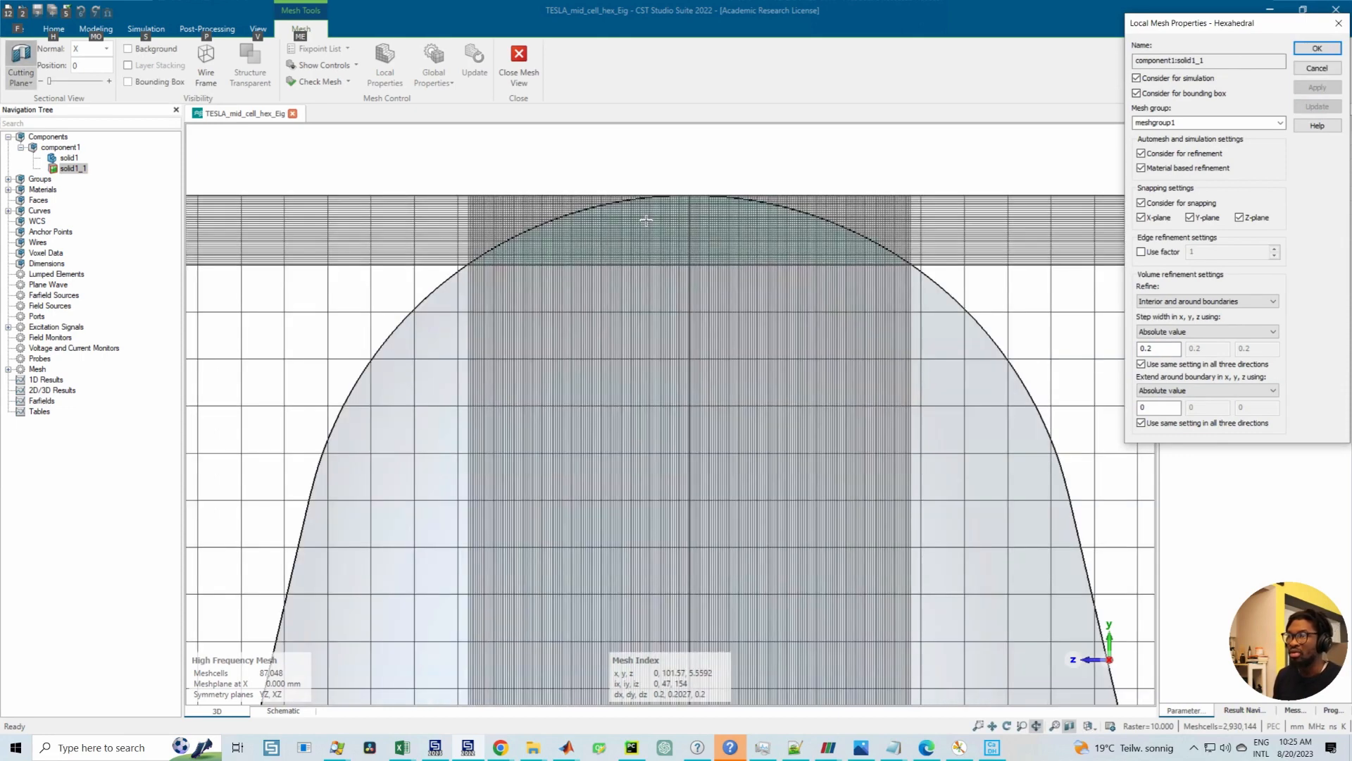
{"action": "scroll", "coordinate": [646, 220], "scroll_direction": "up", "scroll_amount": 3}
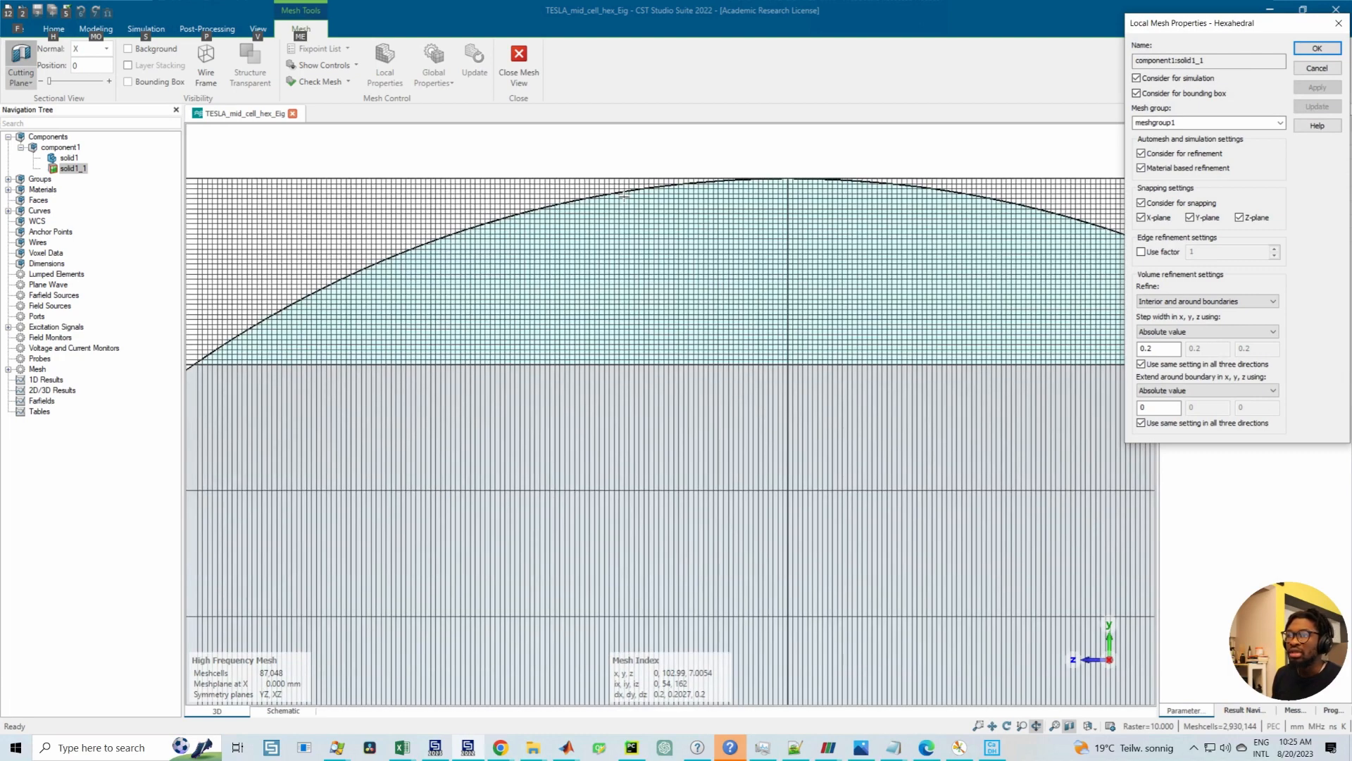
{"action": "scroll", "coordinate": [623, 197], "scroll_direction": "down", "scroll_amount": 8}
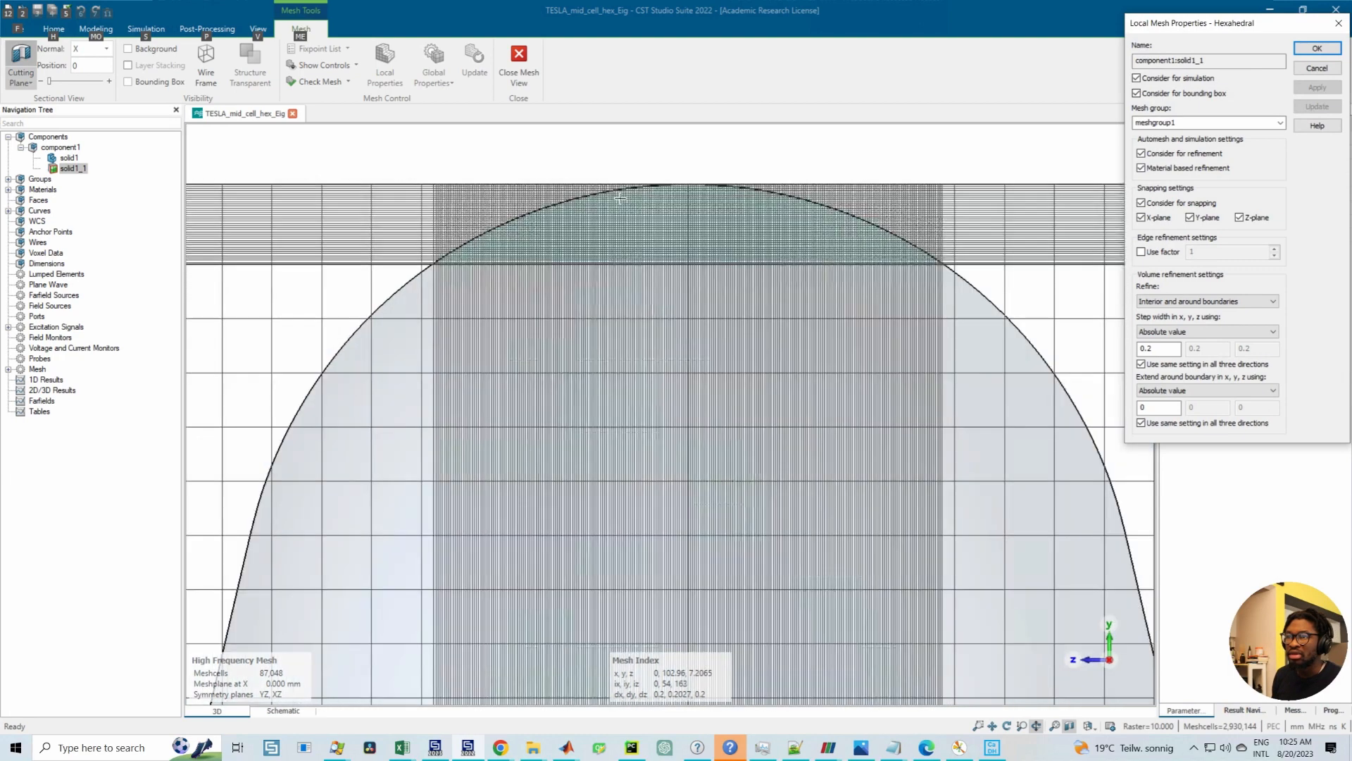
{"action": "scroll", "coordinate": [686, 230], "scroll_direction": "down", "scroll_amount": 3}
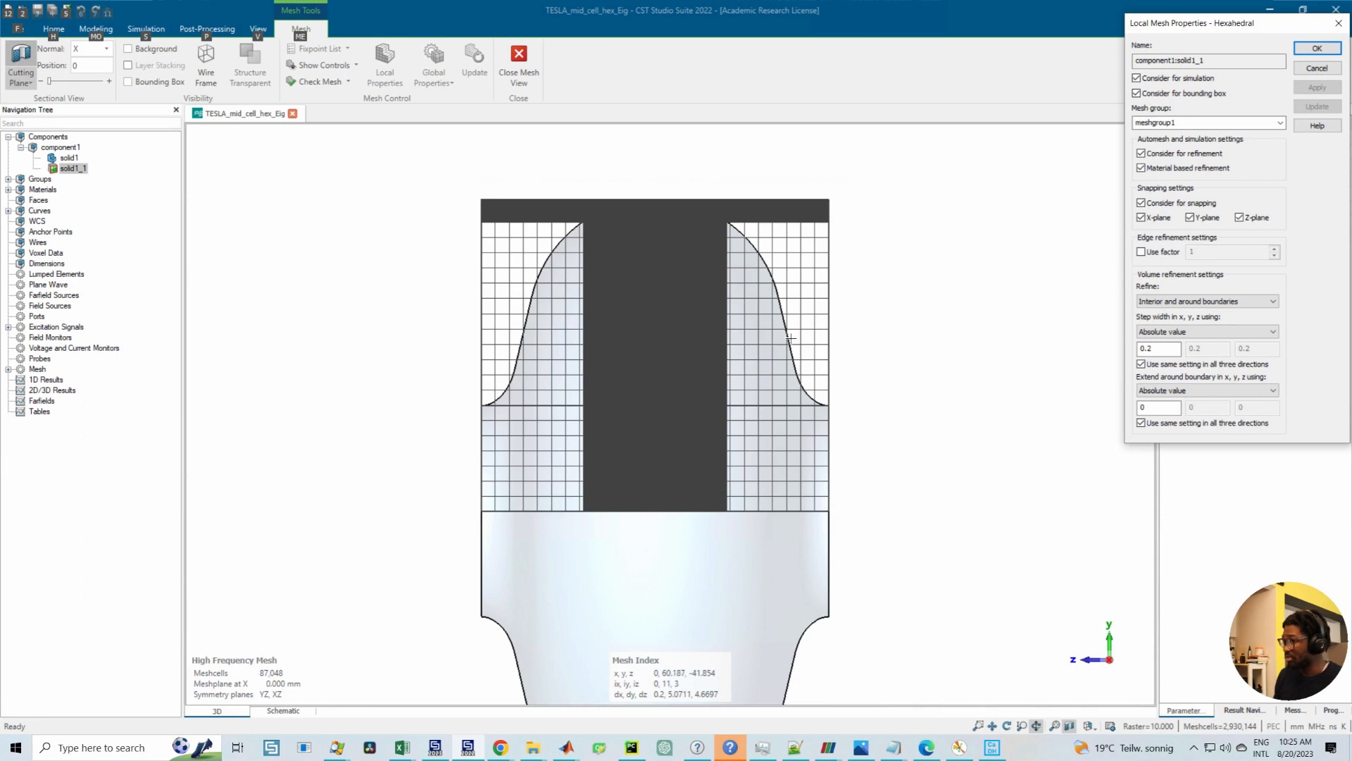
{"action": "middle_click_drag", "start_coordinate": [791, 338], "coordinate": [788, 357]}
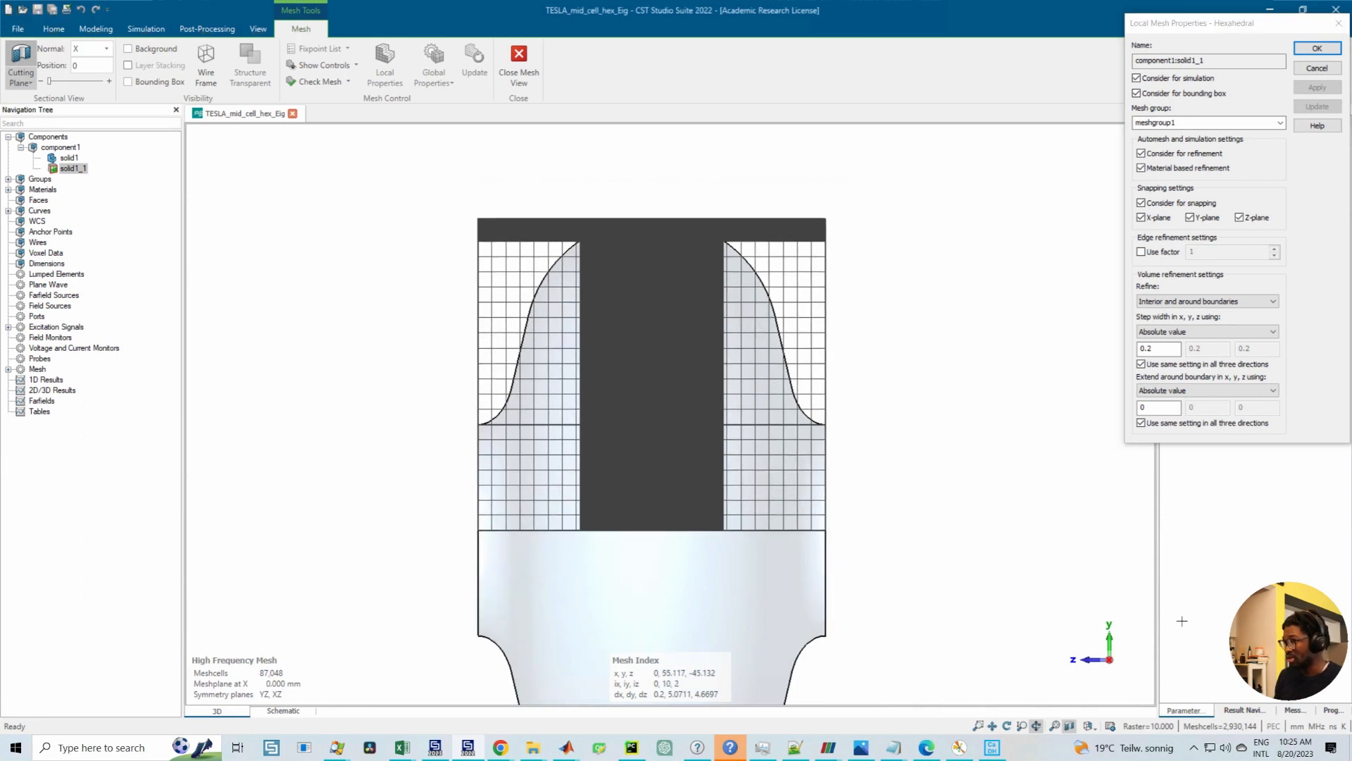
{"action": "left_click", "coordinate": [1316, 49]}
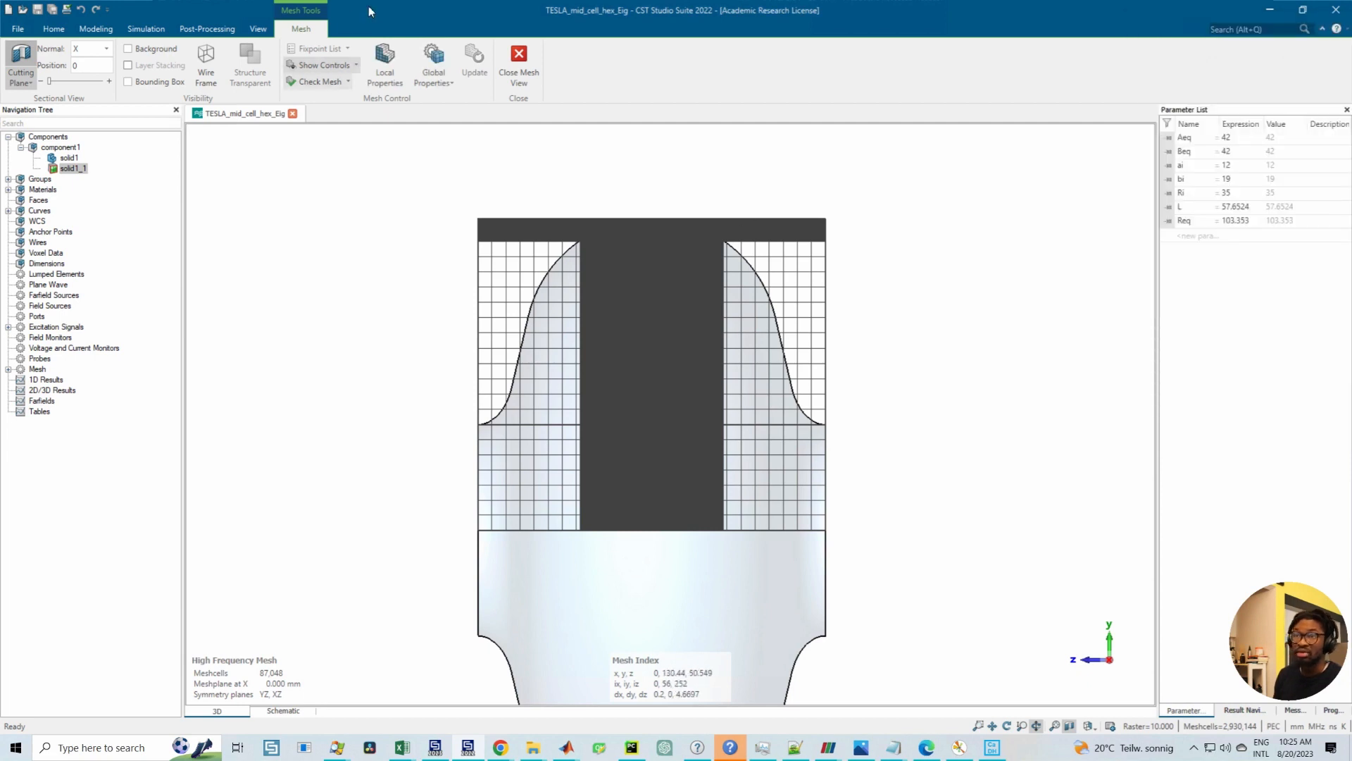
Step: Try 20 cells per wavelength near to the model in the global hexahedral mesh and update it
{"action": "left_click", "coordinate": [433, 55]}
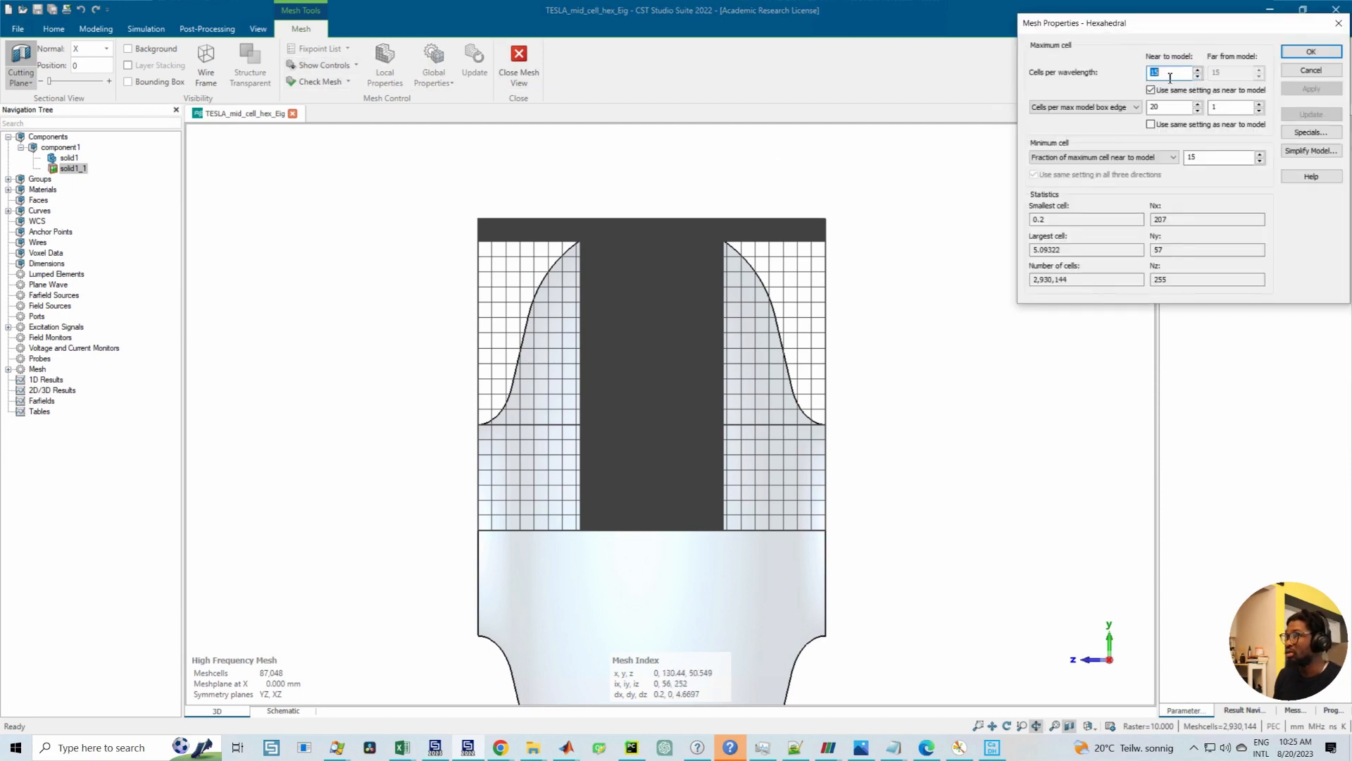
{"action": "type", "text": "2"}
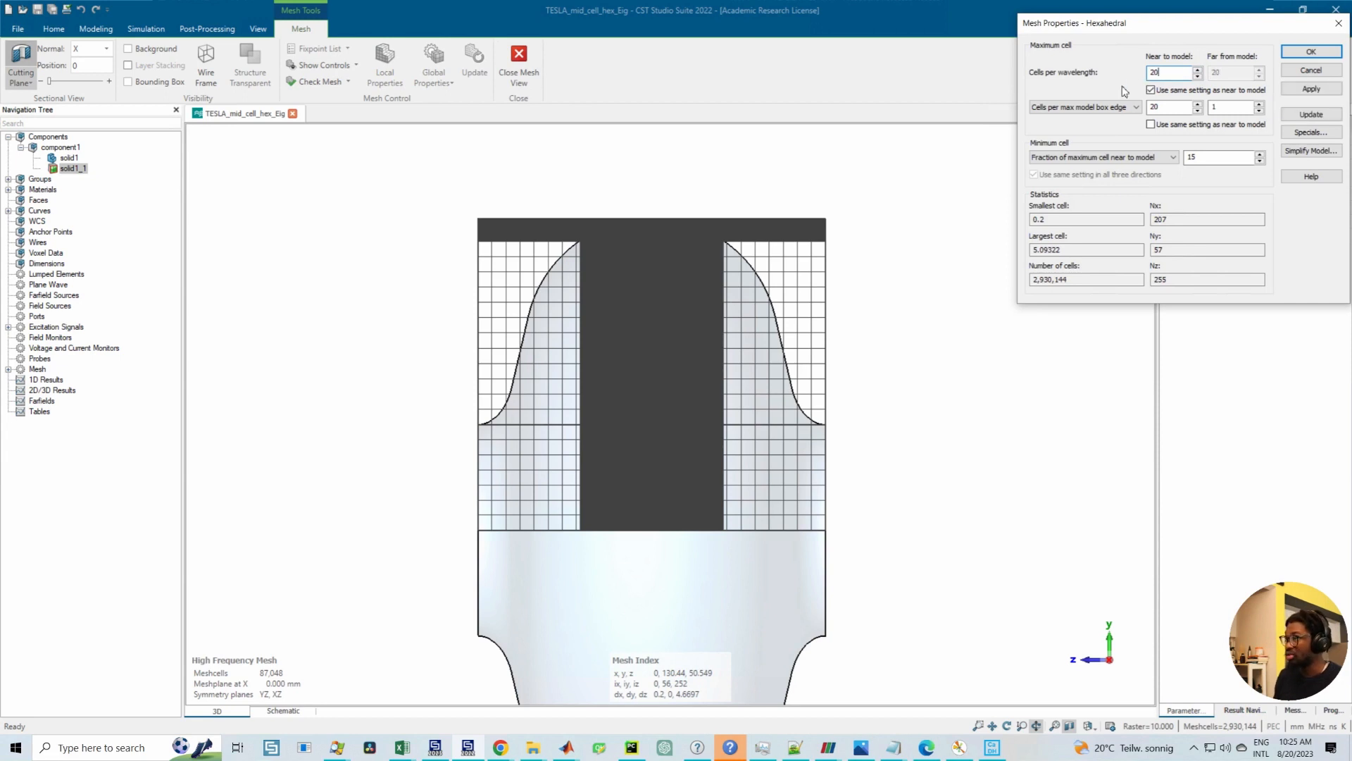
{"action": "type", "text": "0"}
{"action": "left_click", "coordinate": [1312, 114]}
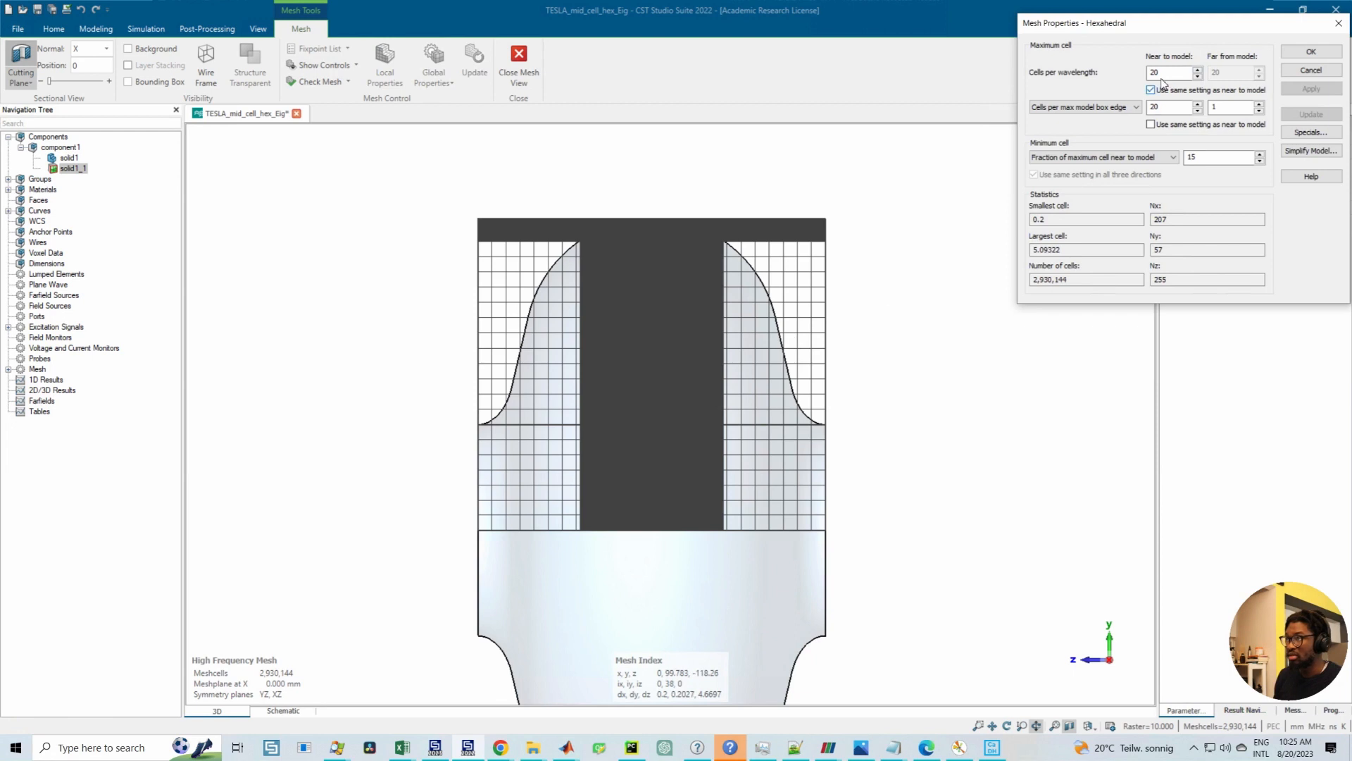
Step: Set the global hexahedral mesh to 50 cells per wavelength near to the model, update it and leave the mesh view
{"action": "left_click_drag", "start_coordinate": [1177, 74], "coordinate": [1140, 77]}
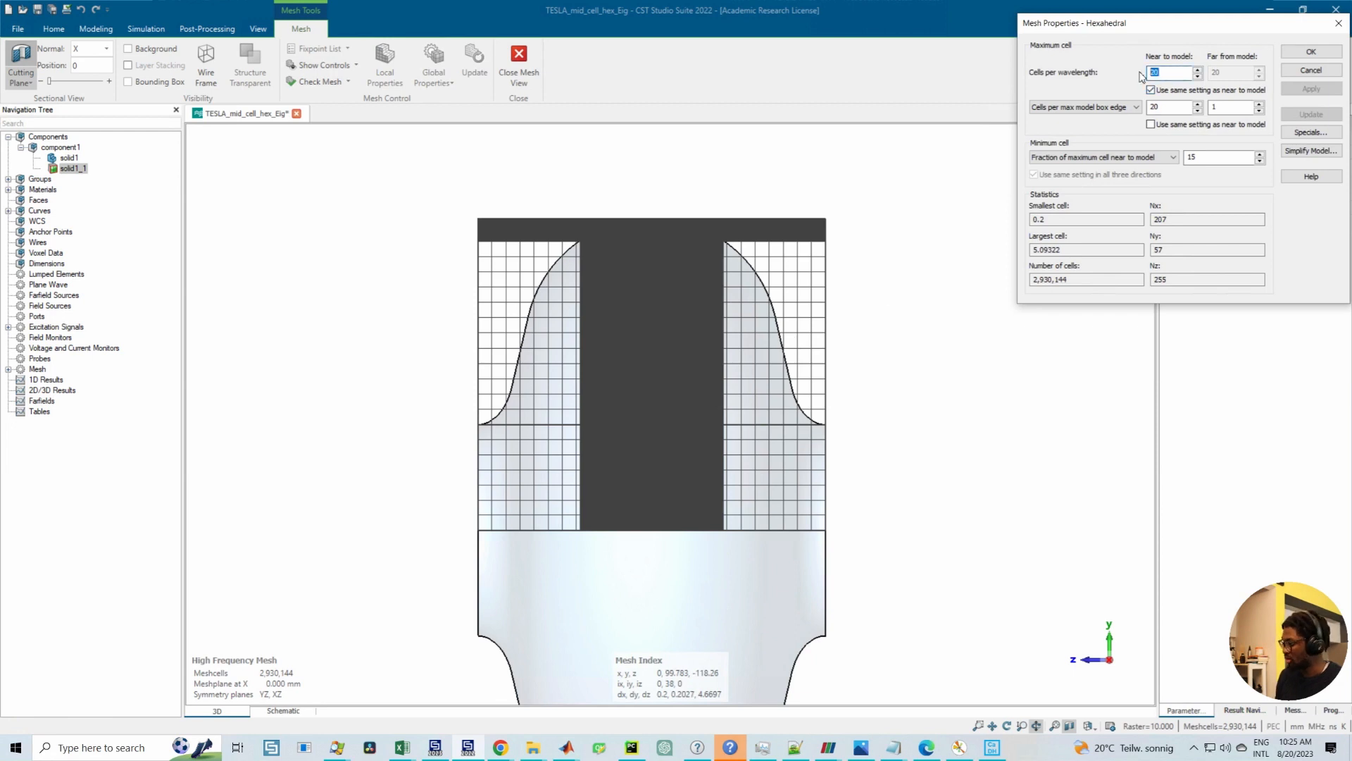
{"action": "type", "text": "5"}
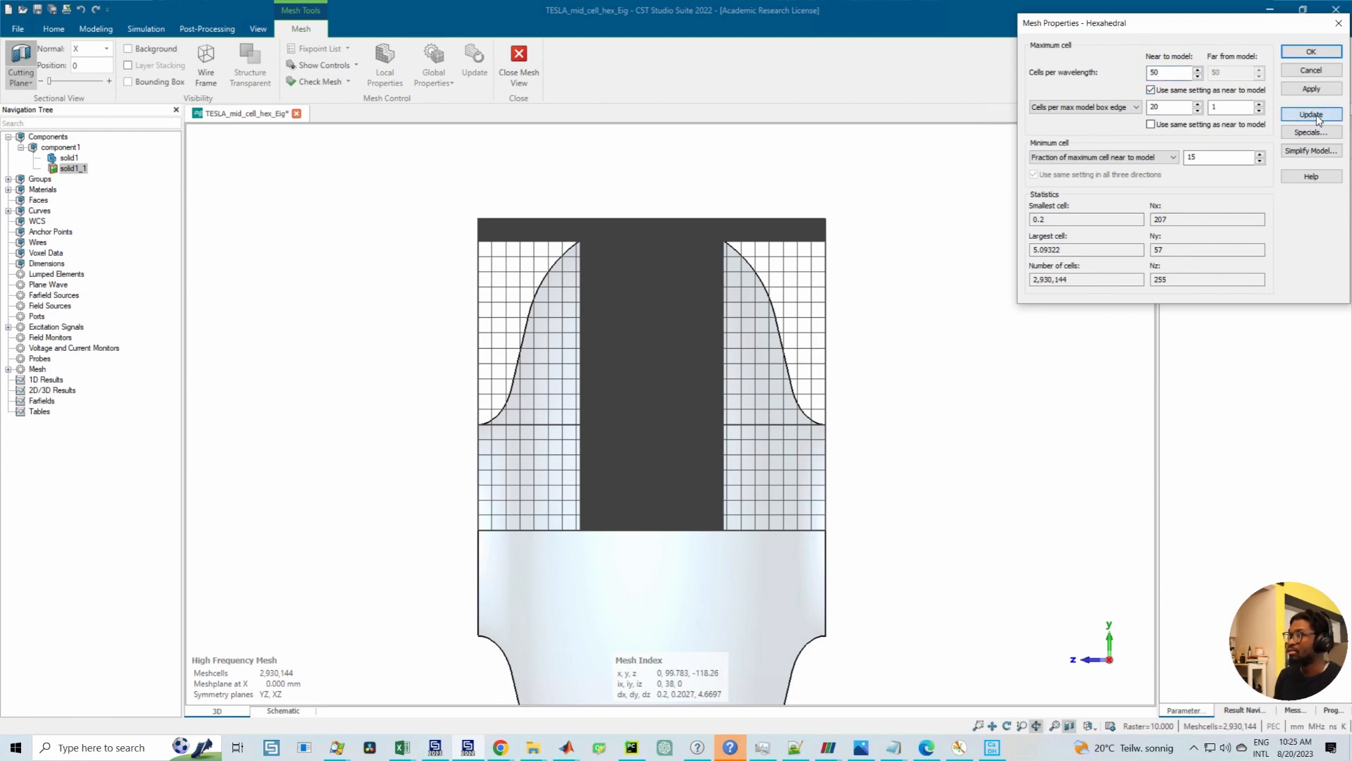
{"action": "left_click", "coordinate": [1316, 116]}
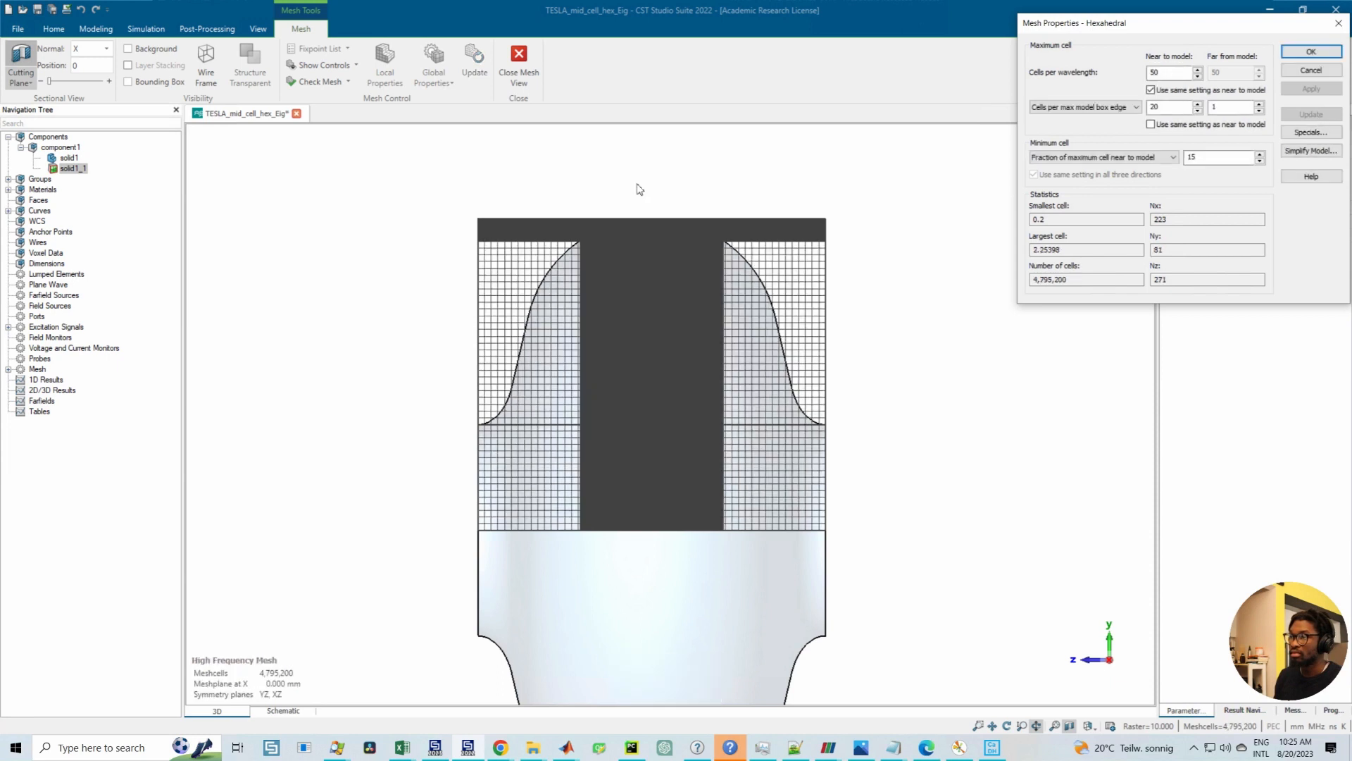
{"action": "left_click", "coordinate": [1309, 52]}
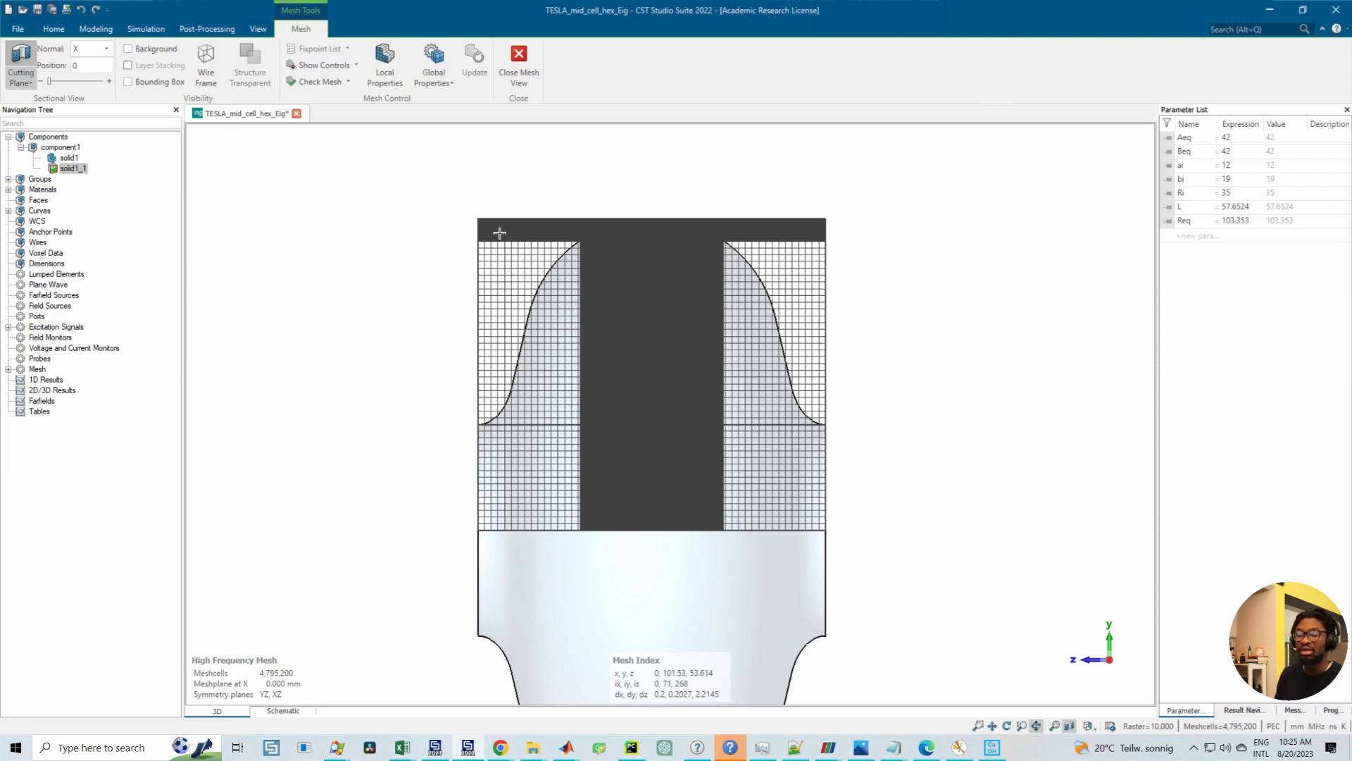
{"action": "left_click", "coordinate": [519, 62]}
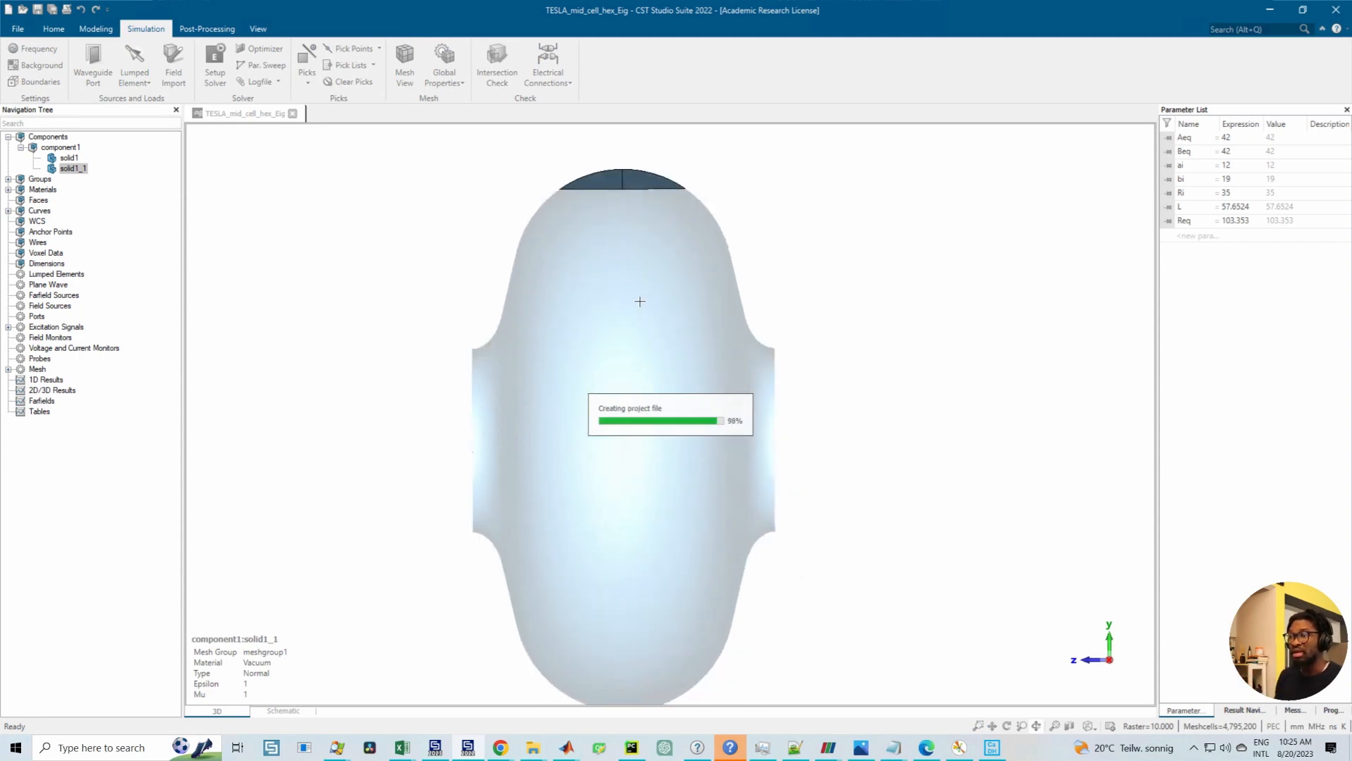
Step: Configure the eigenmode solver with the JDM method and frequencies above 1290 MHz, and start the simulation
{"action": "left_click", "coordinate": [220, 67]}
{"action": "left_click_drag", "start_coordinate": [668, 219], "coordinate": [739, 150]}
{"action": "left_click", "coordinate": [736, 208]}
{"action": "left_click", "coordinate": [712, 230]}
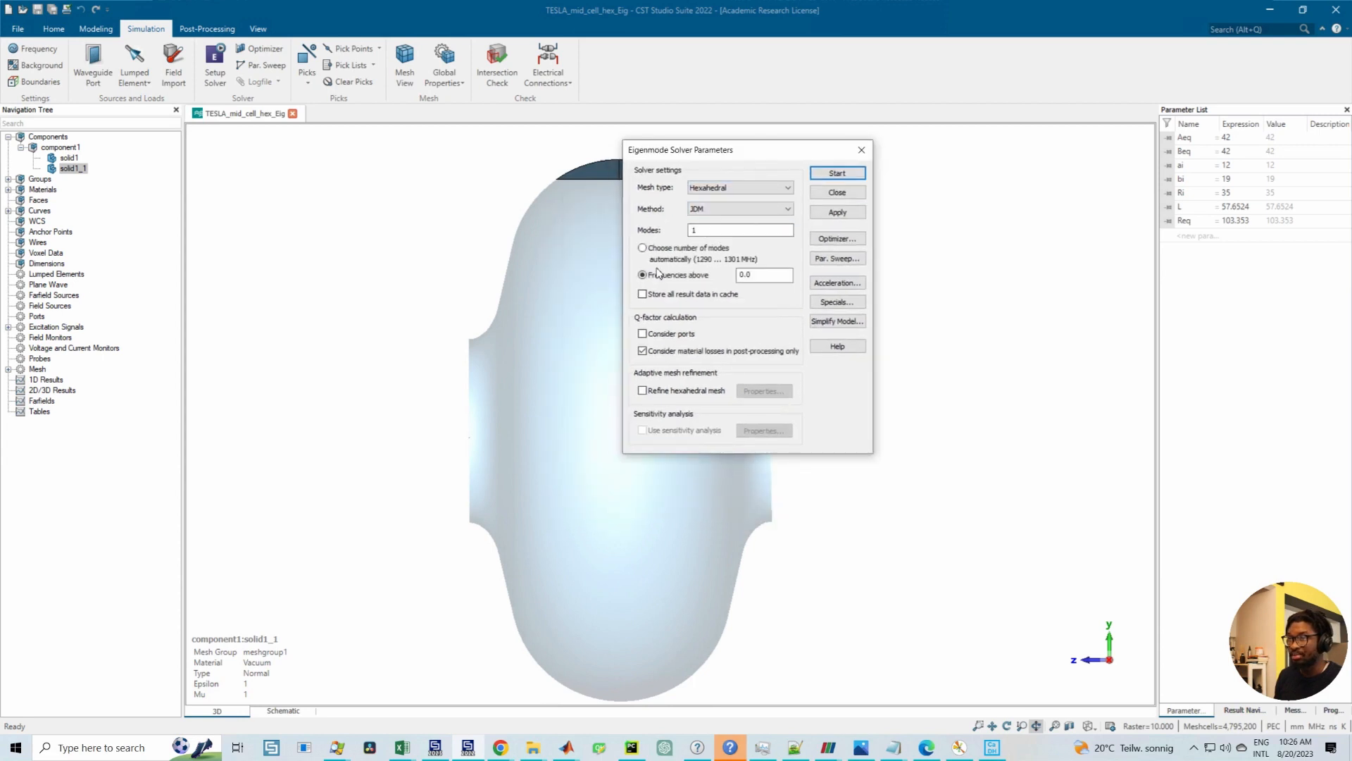
{"action": "double_click", "coordinate": [767, 276]}
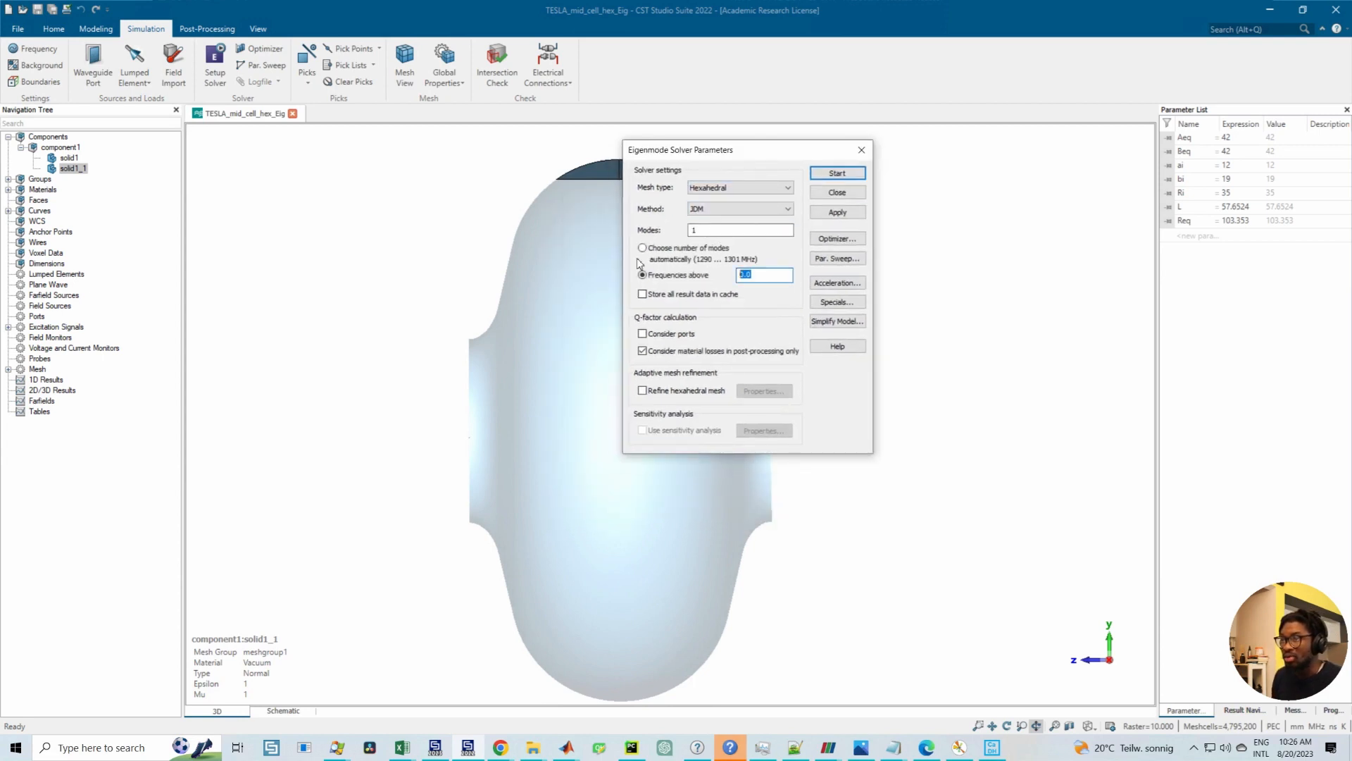
{"action": "type", "text": "1290"}
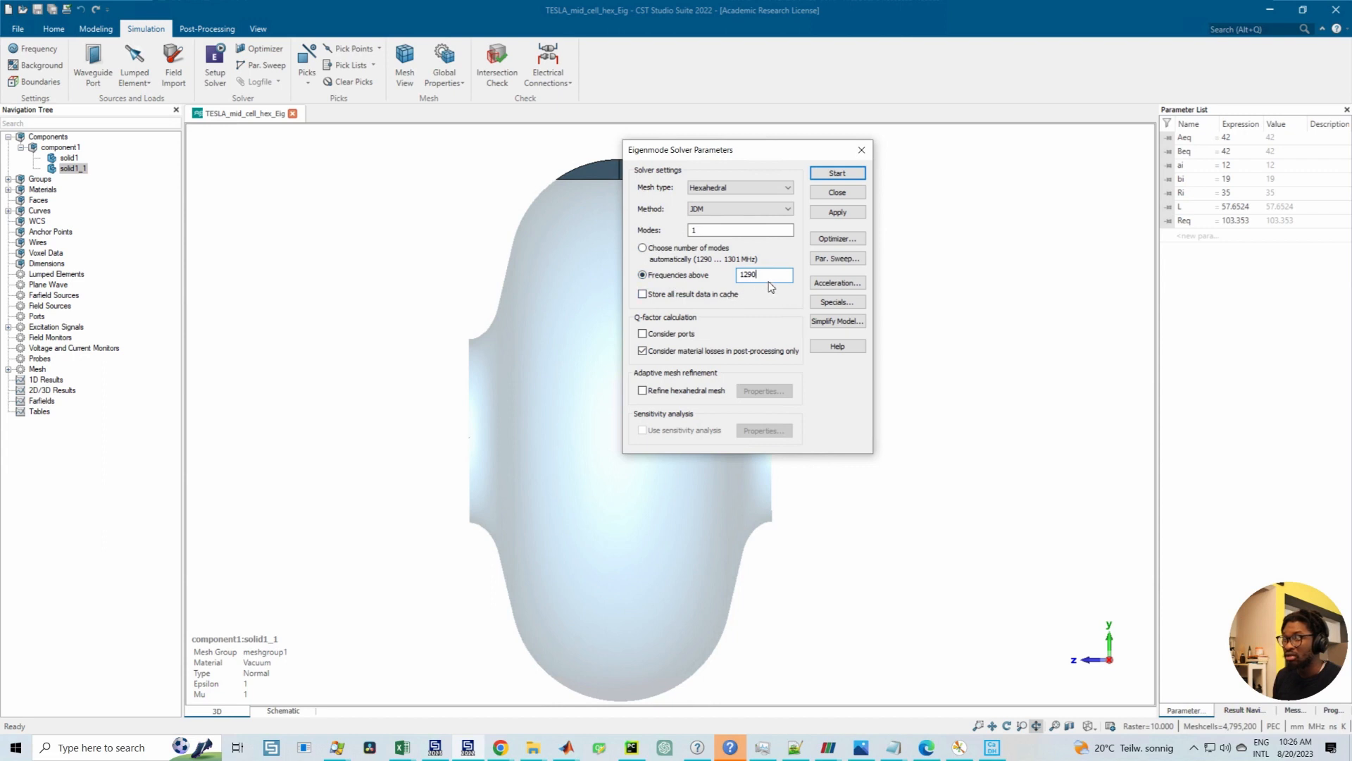
{"action": "left_click", "coordinate": [834, 176]}
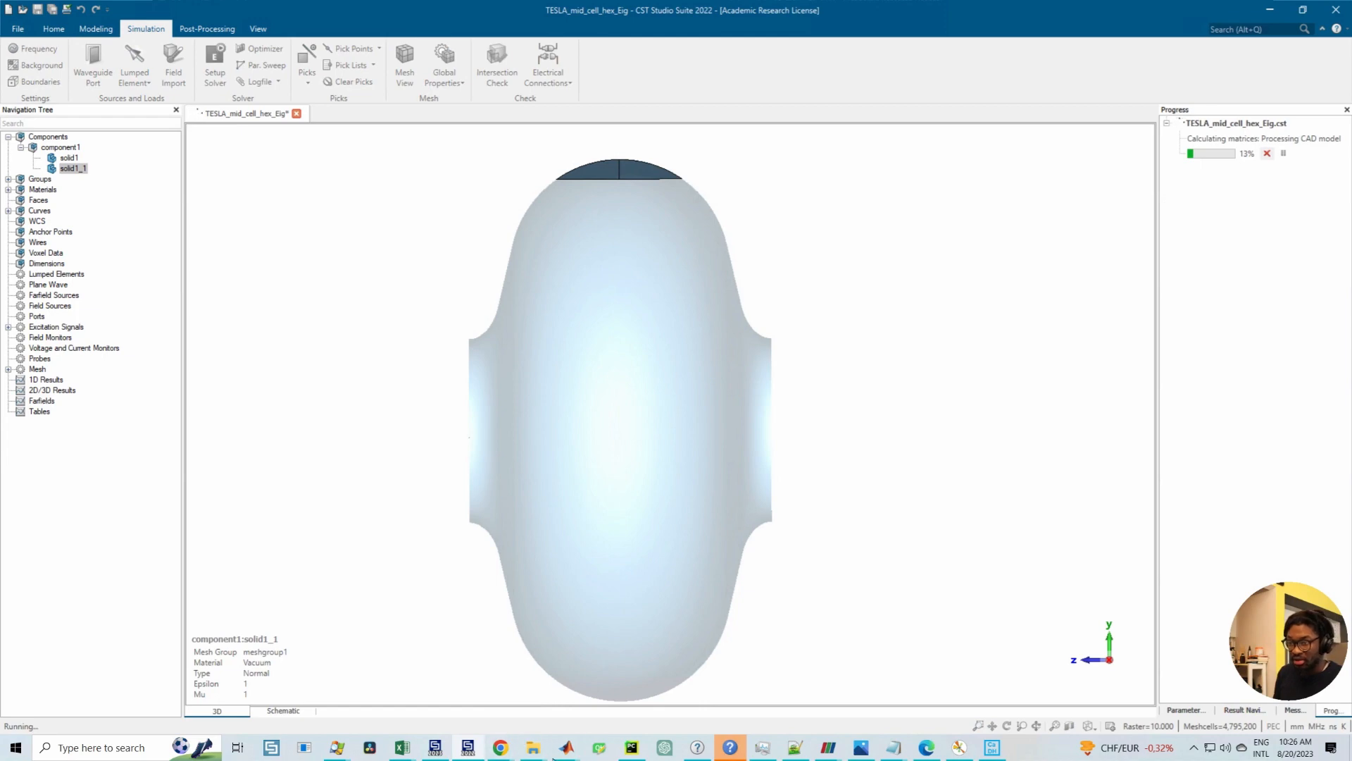
Step: Open the project TESLA_mid_cell_hex_PIC.cst from the TESLA folder in File Explorer
{"action": "mouse_move", "coordinate": [533, 747]}
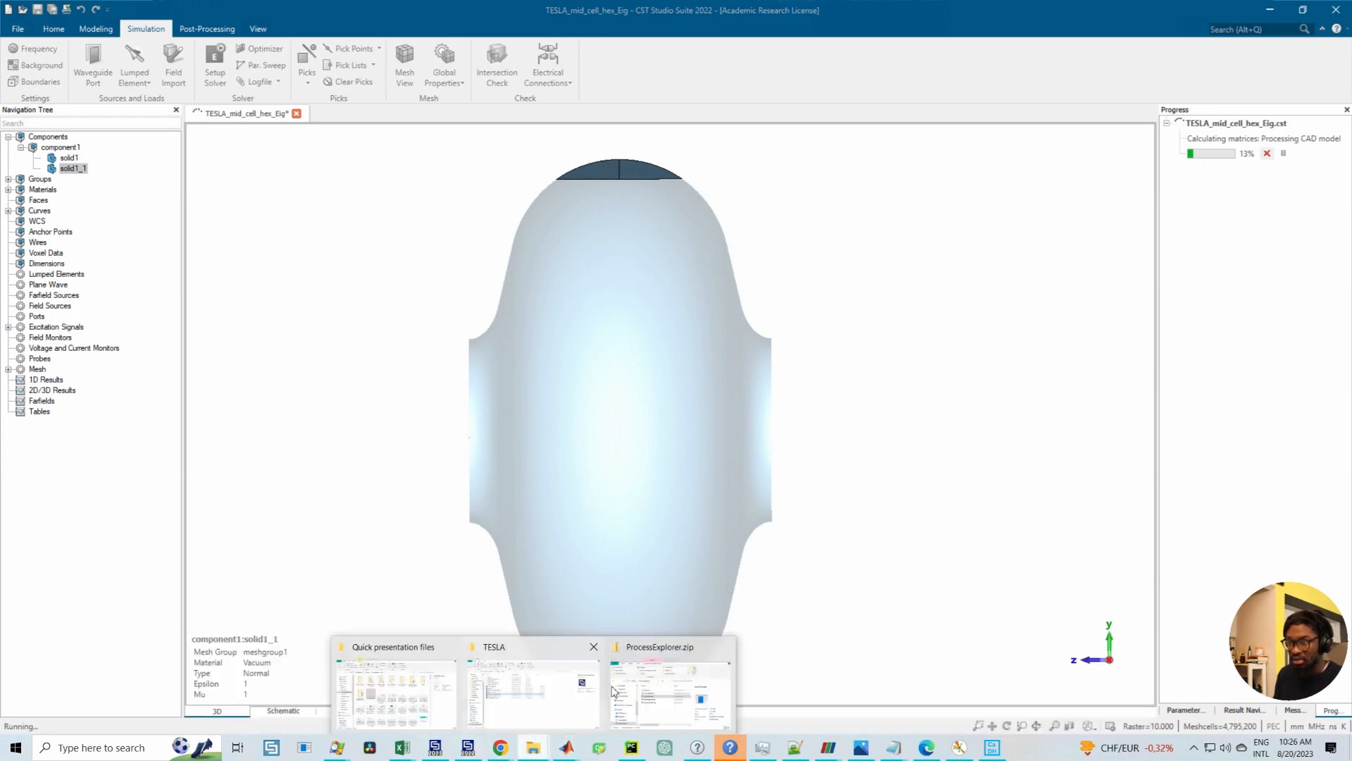
{"action": "left_click", "coordinate": [548, 692]}
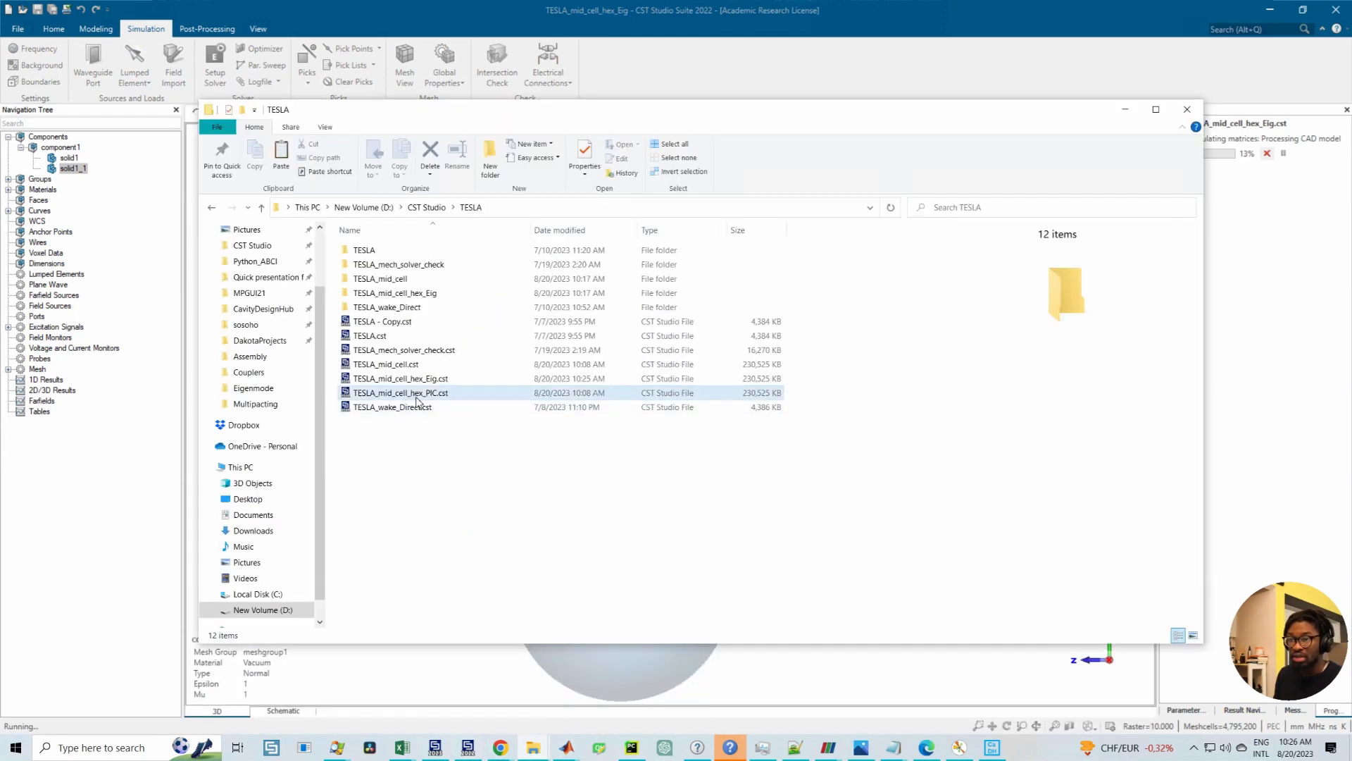
{"action": "left_click", "coordinate": [422, 393]}
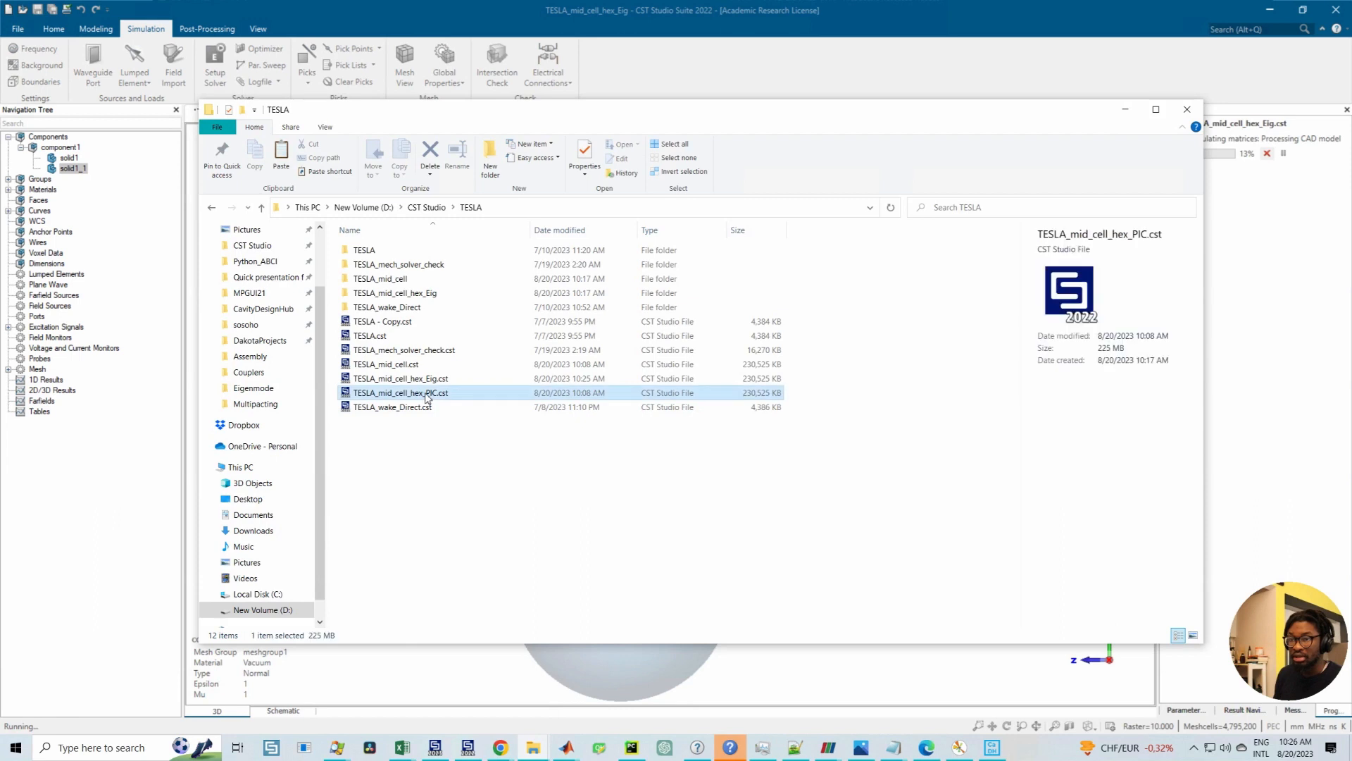
{"action": "left_click", "coordinate": [1125, 109]}
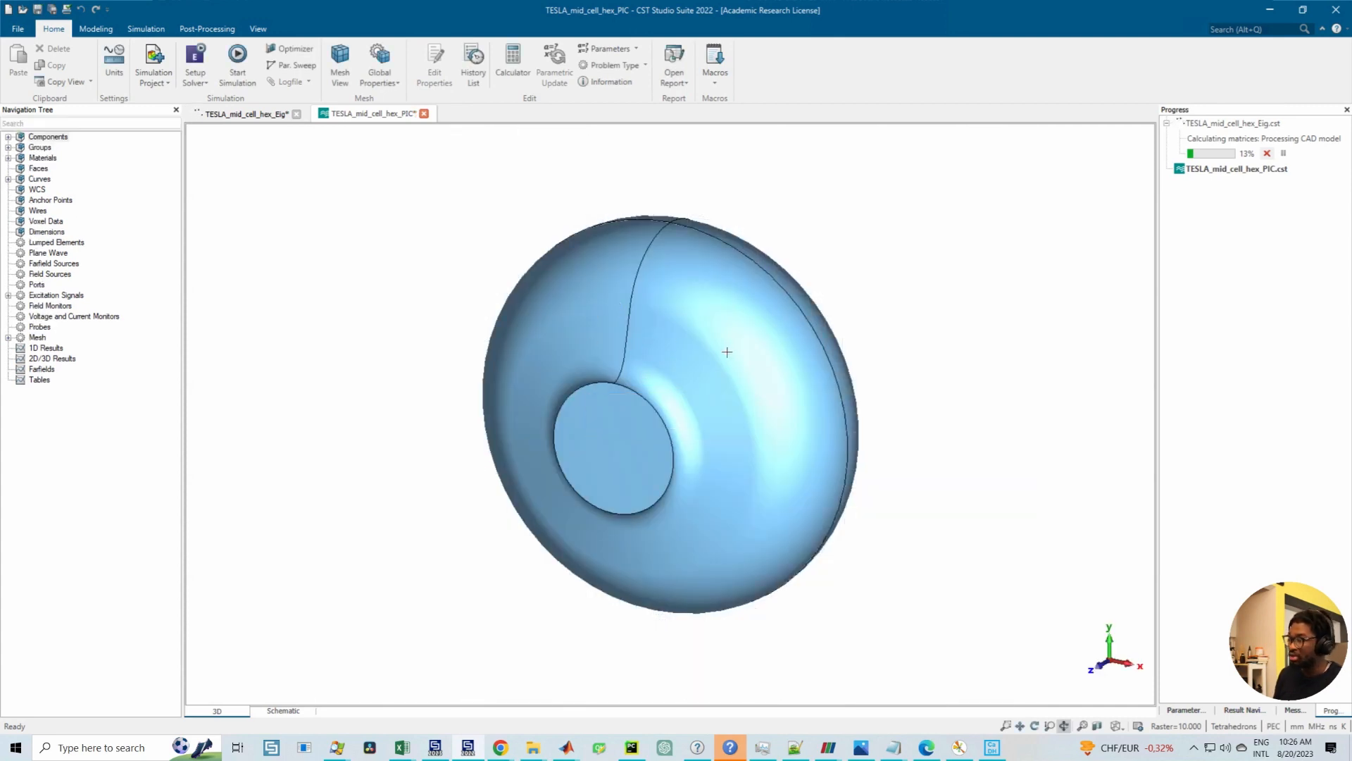
Step: Pick the planar circular faces at both beam-pipe ends of the cavity cell while it still consists of two solids
{"action": "key", "text": "KP_6"}
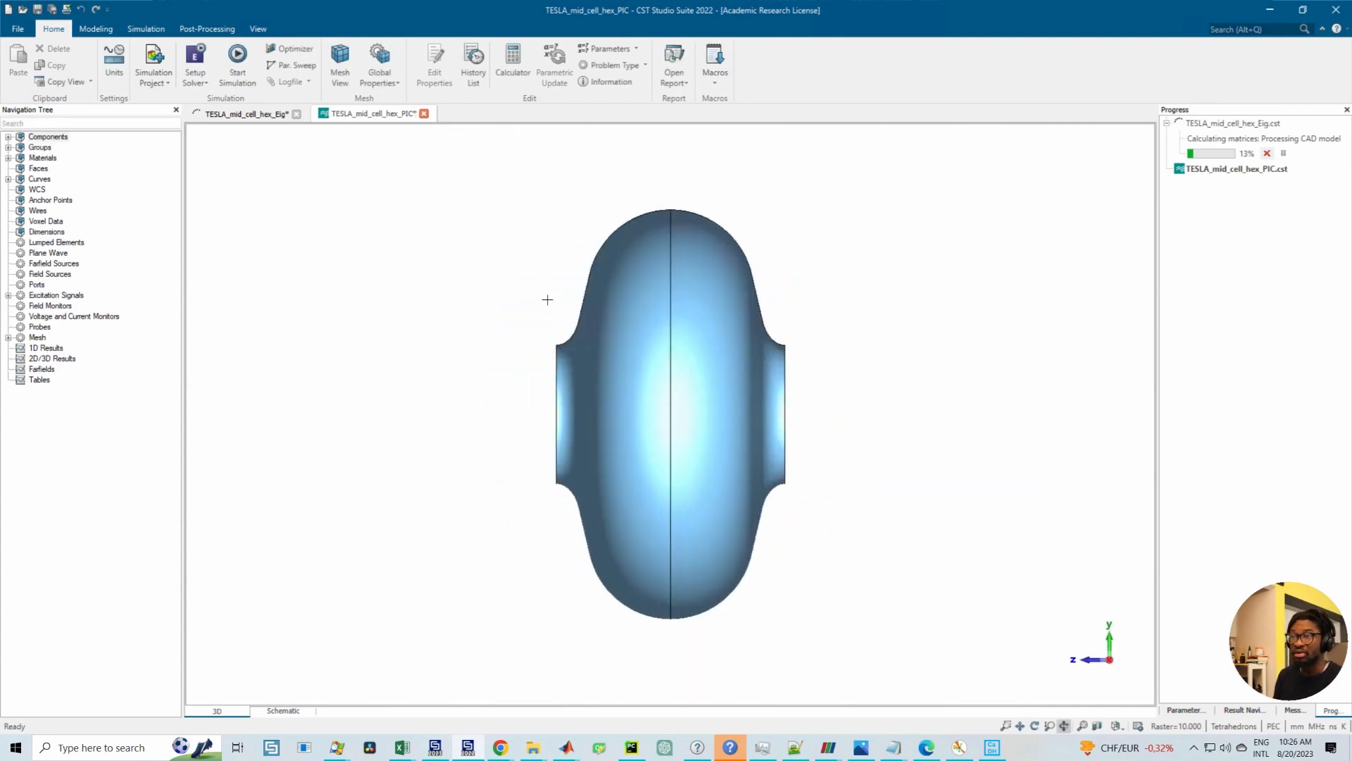
{"action": "left_click_drag", "start_coordinate": [570, 364], "coordinate": [713, 319]}
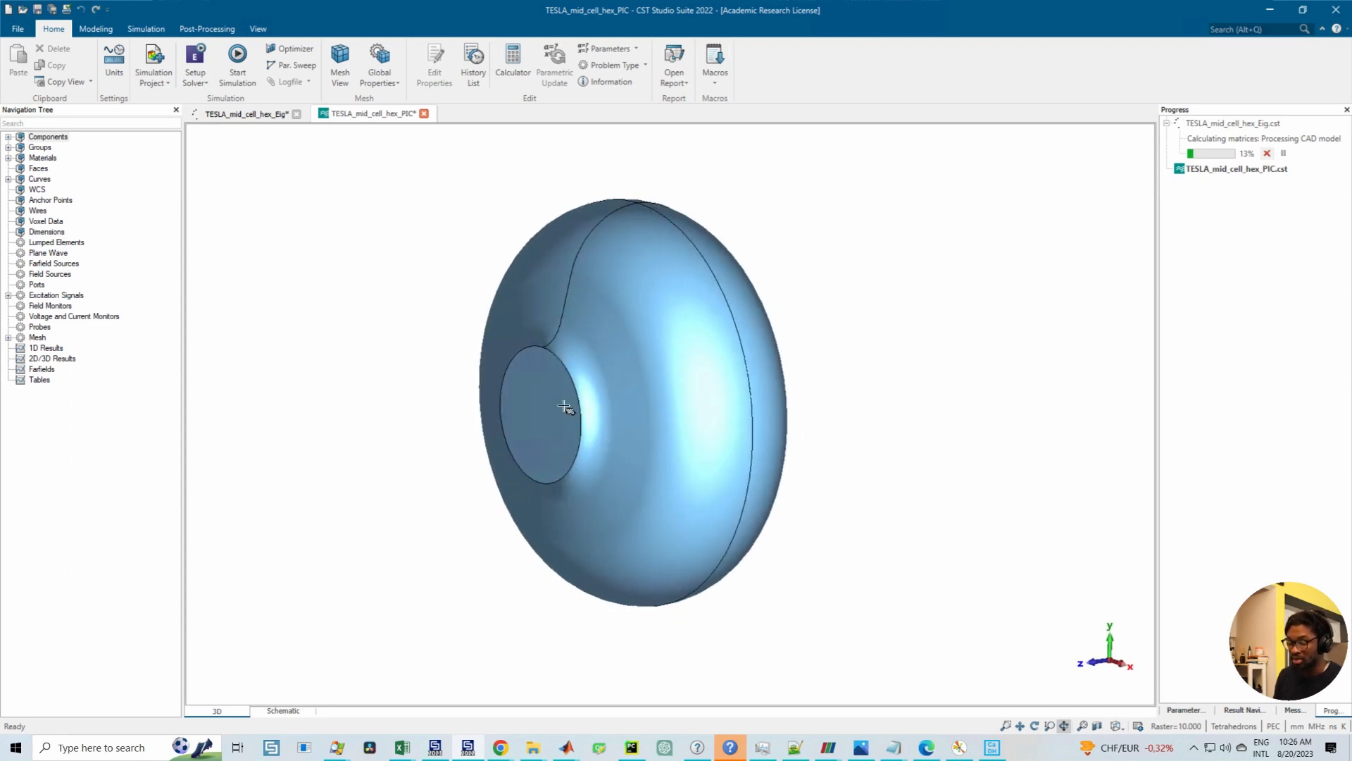
{"action": "key", "text": "f"}
{"action": "double_click", "coordinate": [544, 417]}
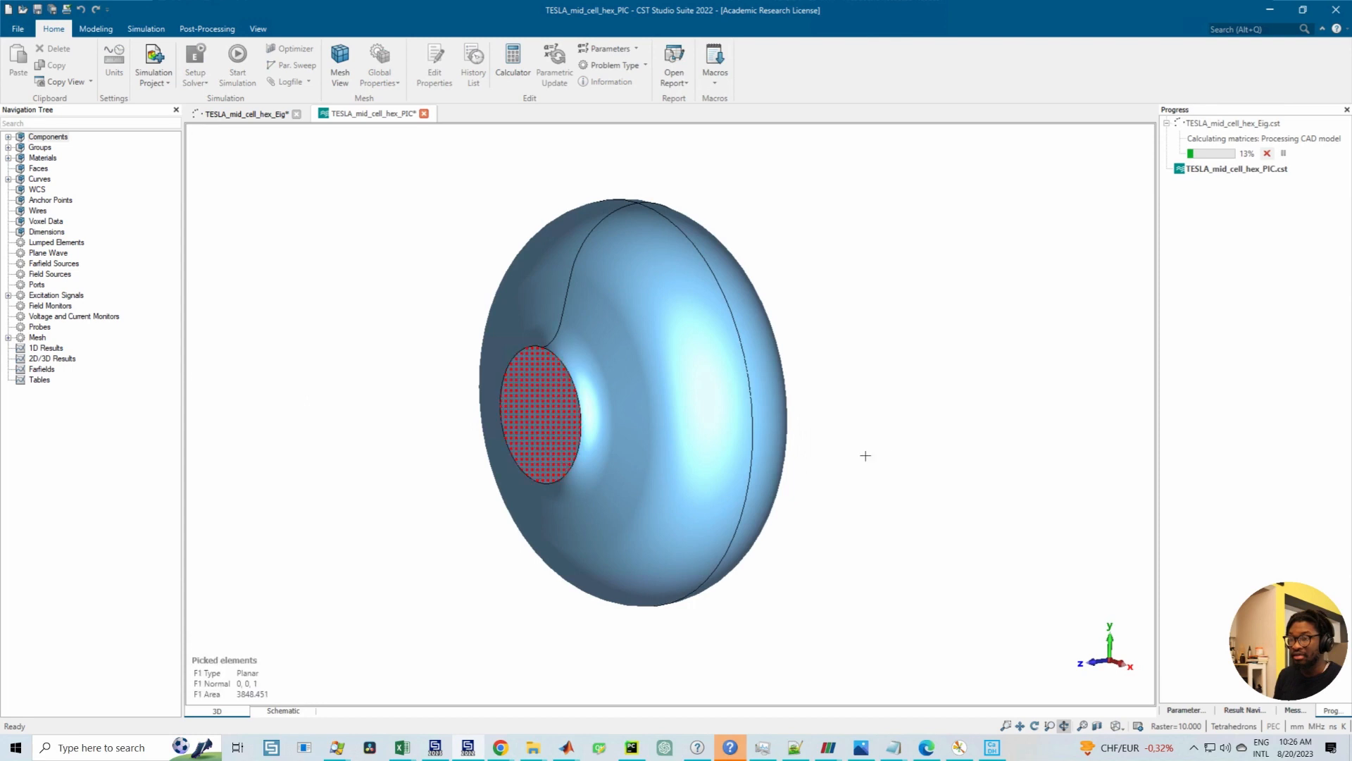
{"action": "left_click_drag", "start_coordinate": [866, 454], "coordinate": [578, 412]}
{"action": "key", "text": "f"}
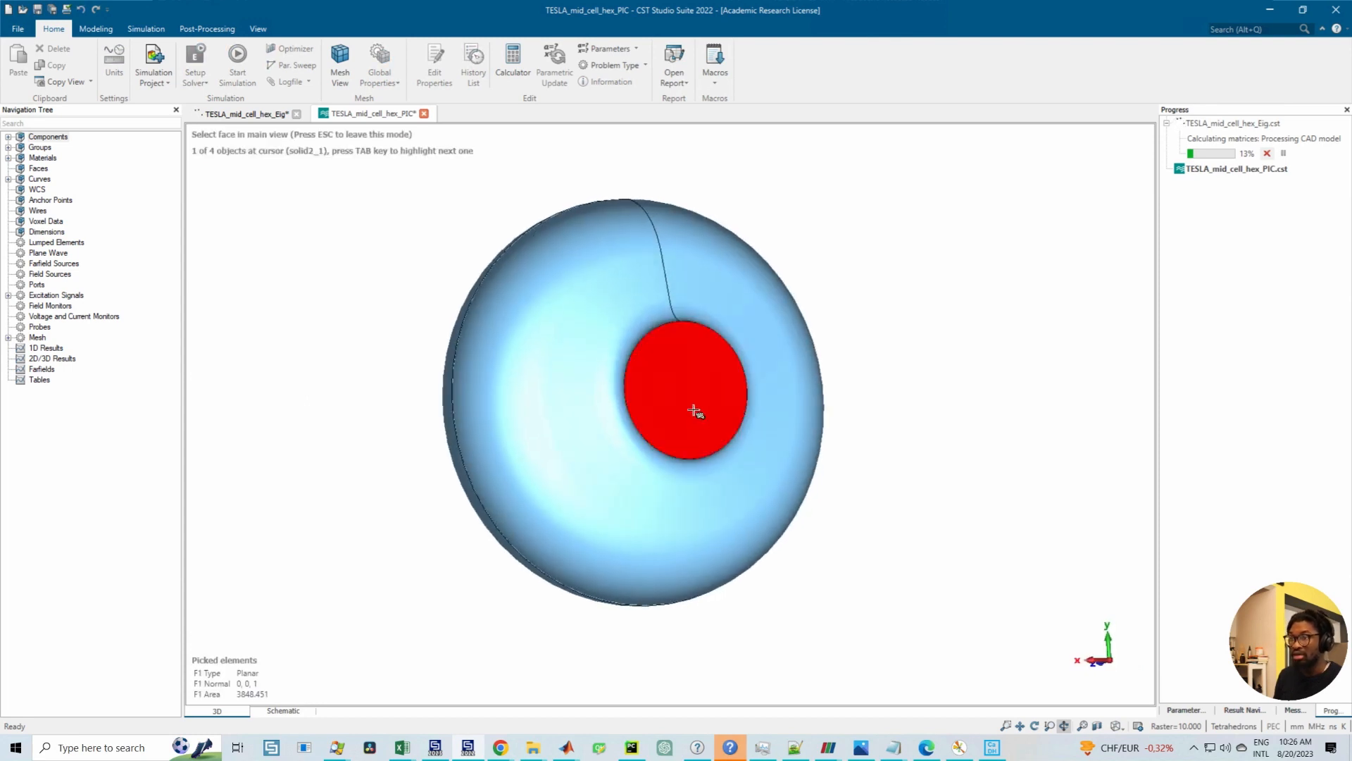
{"action": "double_click", "coordinate": [636, 410]}
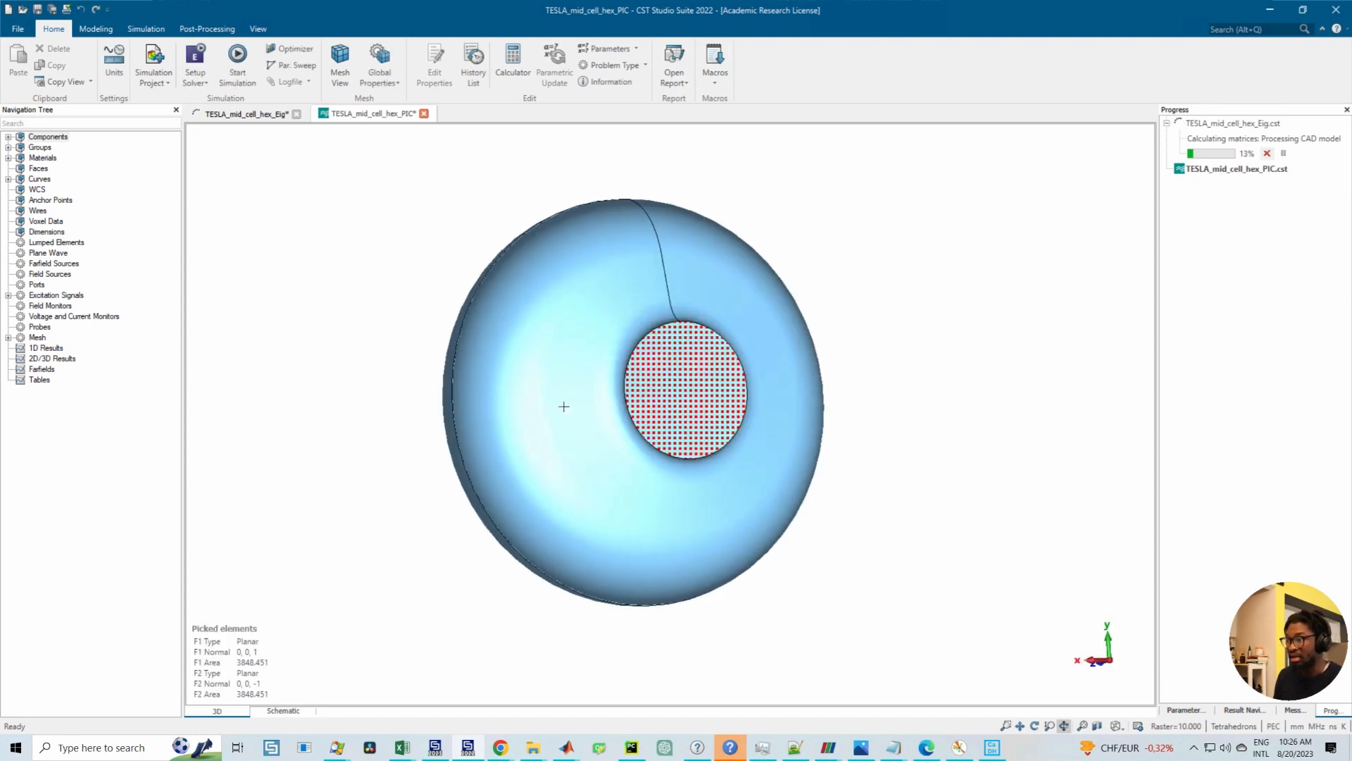
{"action": "left_click_drag", "start_coordinate": [500, 398], "coordinate": [753, 436]}
{"action": "middle_click_drag", "start_coordinate": [489, 383], "coordinate": [632, 427]}
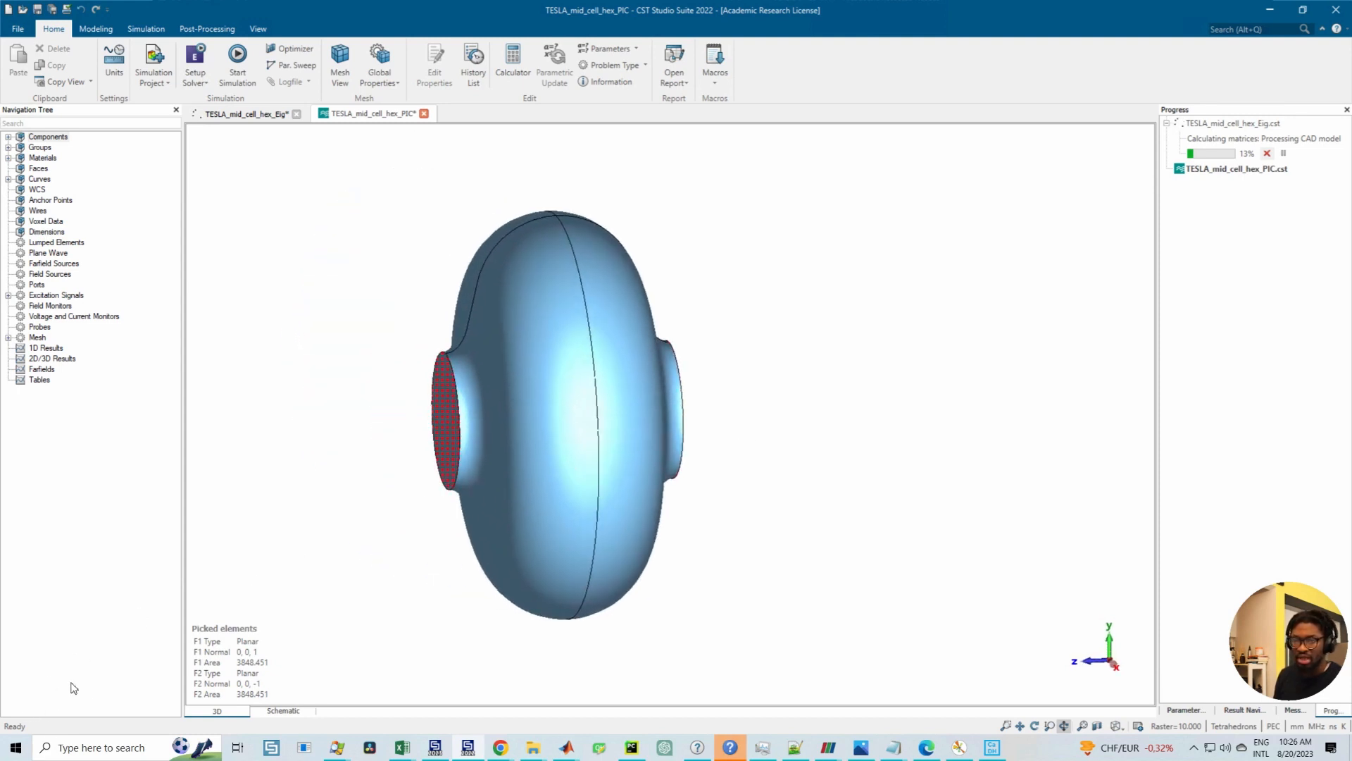
{"action": "mouse_move", "coordinate": [542, 390]}
{"action": "left_mouse_down"}
{"action": "mouse_move", "coordinate": [619, 354]}
{"action": "mouse_move", "coordinate": [571, 382]}
{"action": "left_mouse_up"}
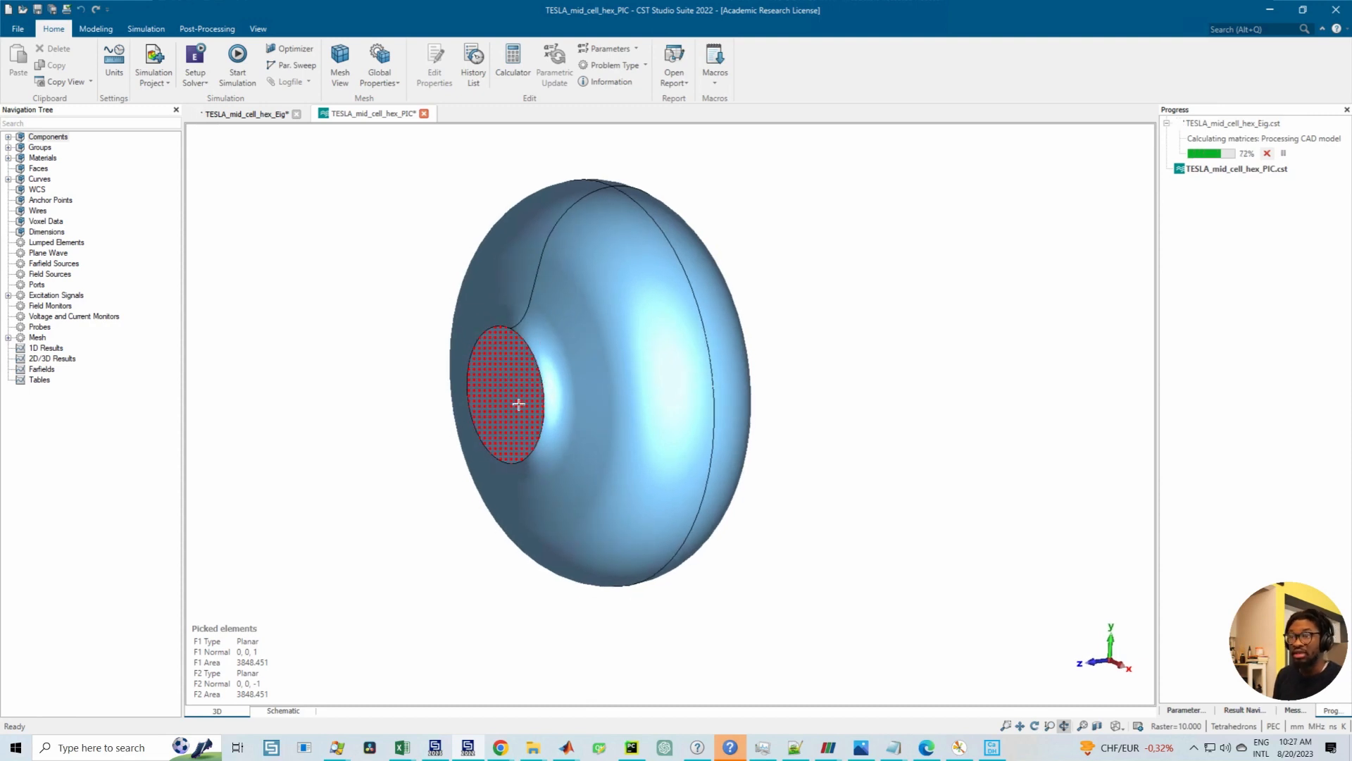
{"action": "left_click", "coordinate": [96, 28]}
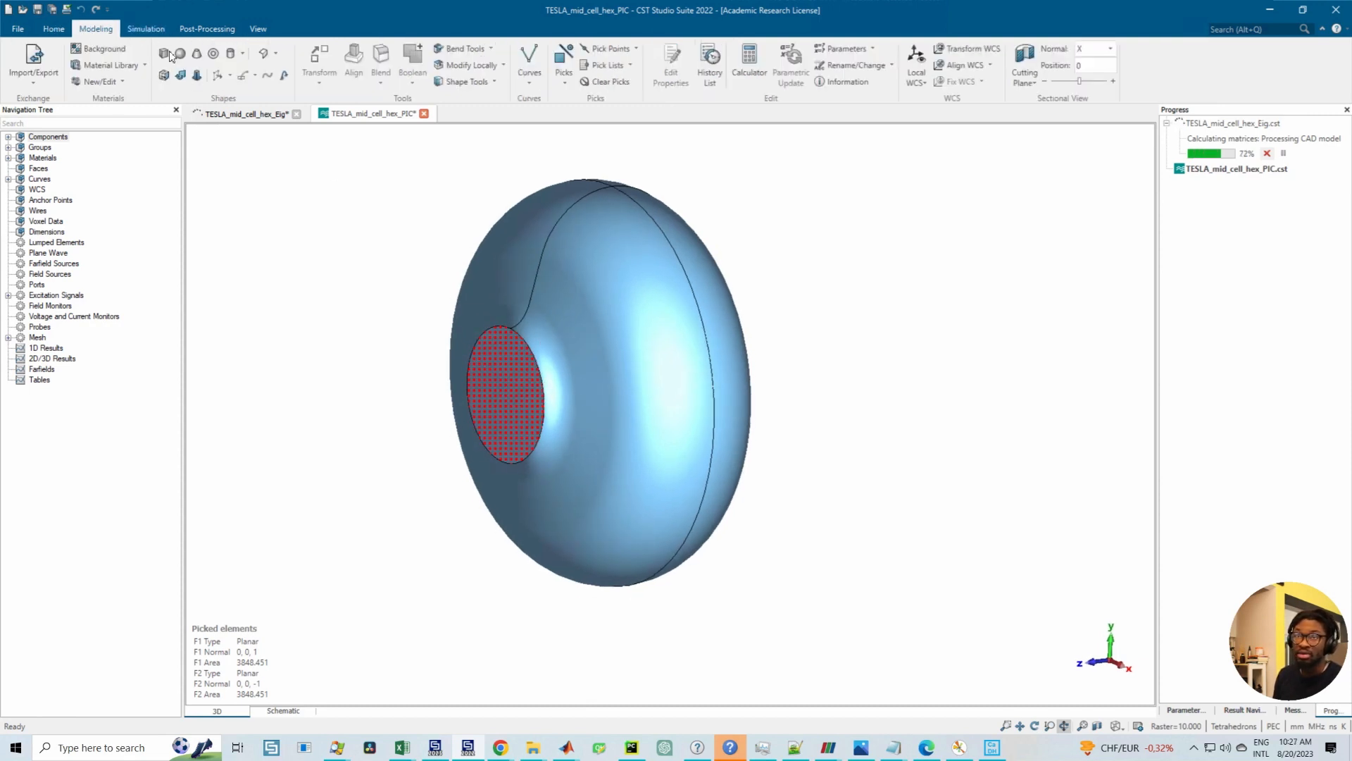
{"action": "left_click", "coordinate": [563, 78]}
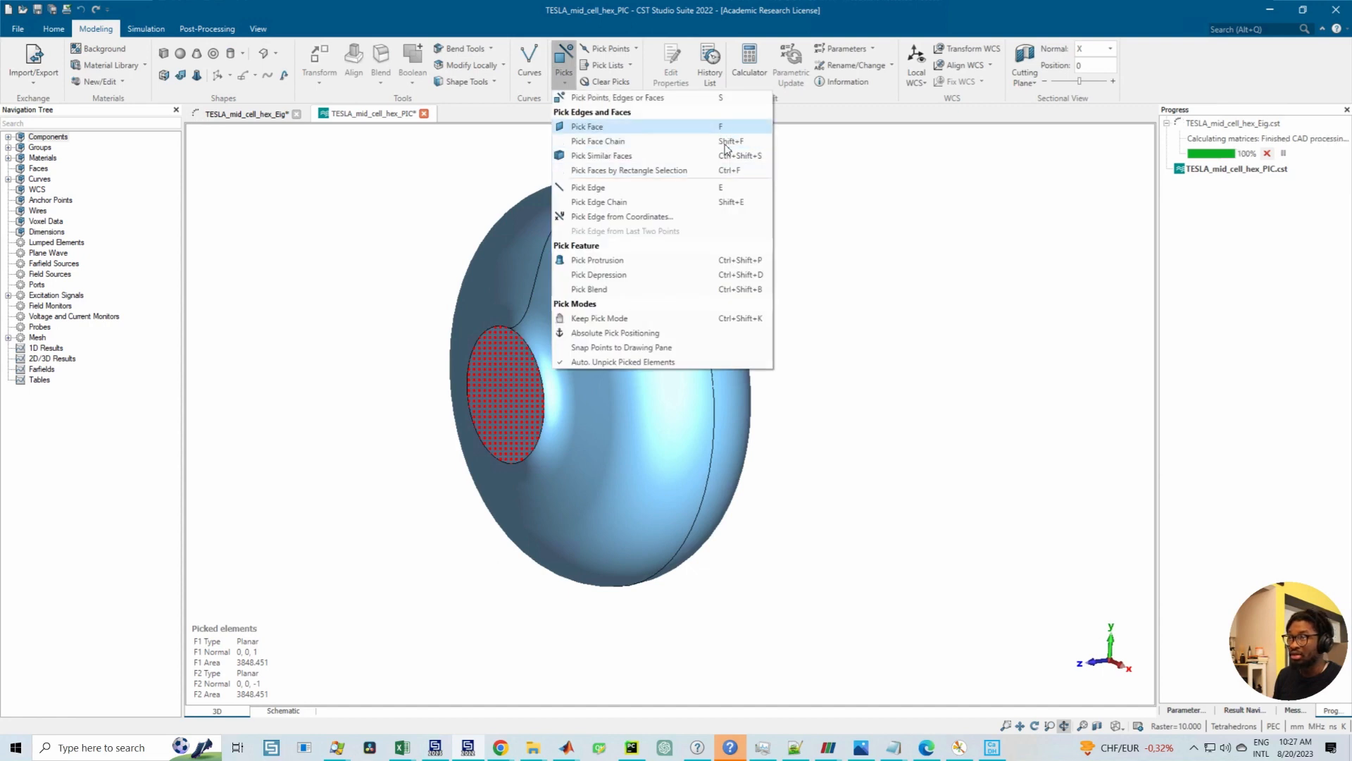
{"action": "left_click", "coordinate": [951, 305]}
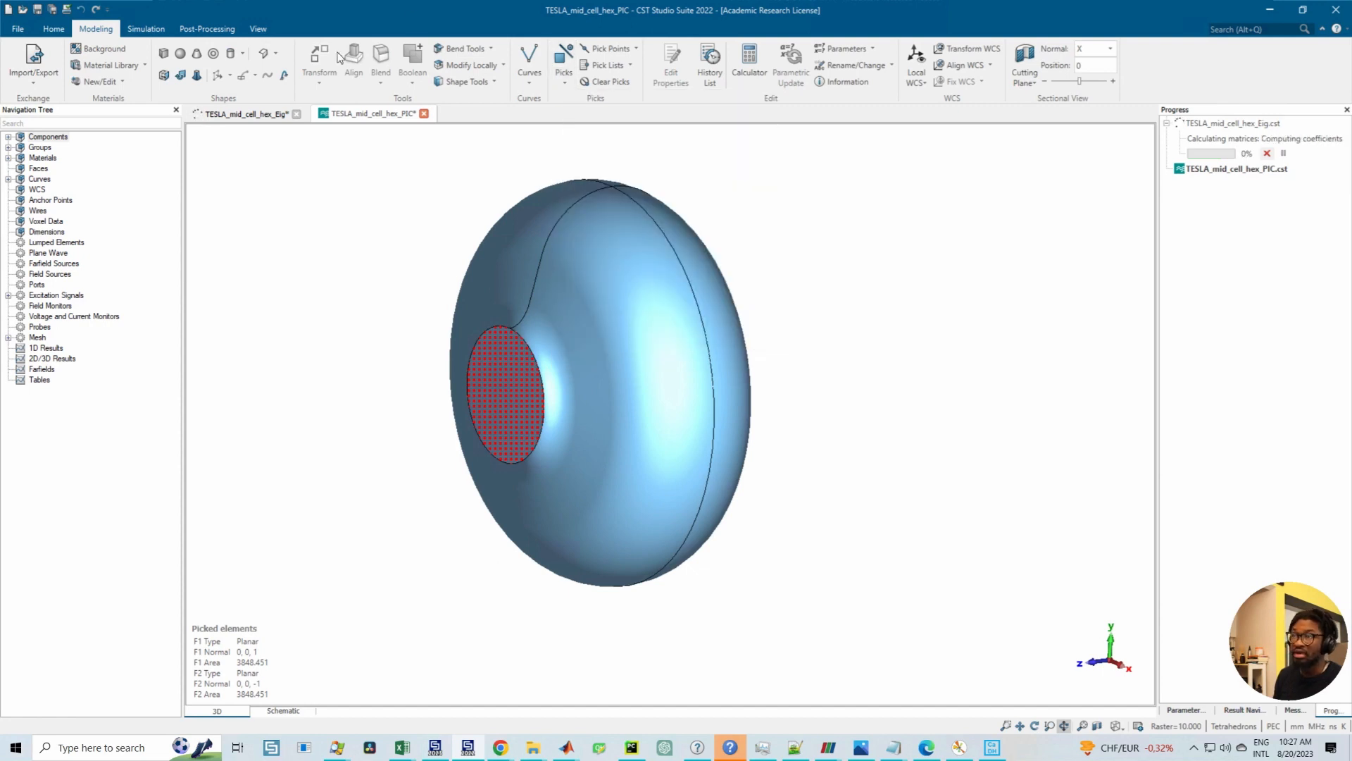
Step: Clear the face picks and unite solid1 and solid2_1 of component1 into one solid with Boolean Add
{"action": "left_click", "coordinate": [10, 136]}
{"action": "left_click", "coordinate": [21, 148]}
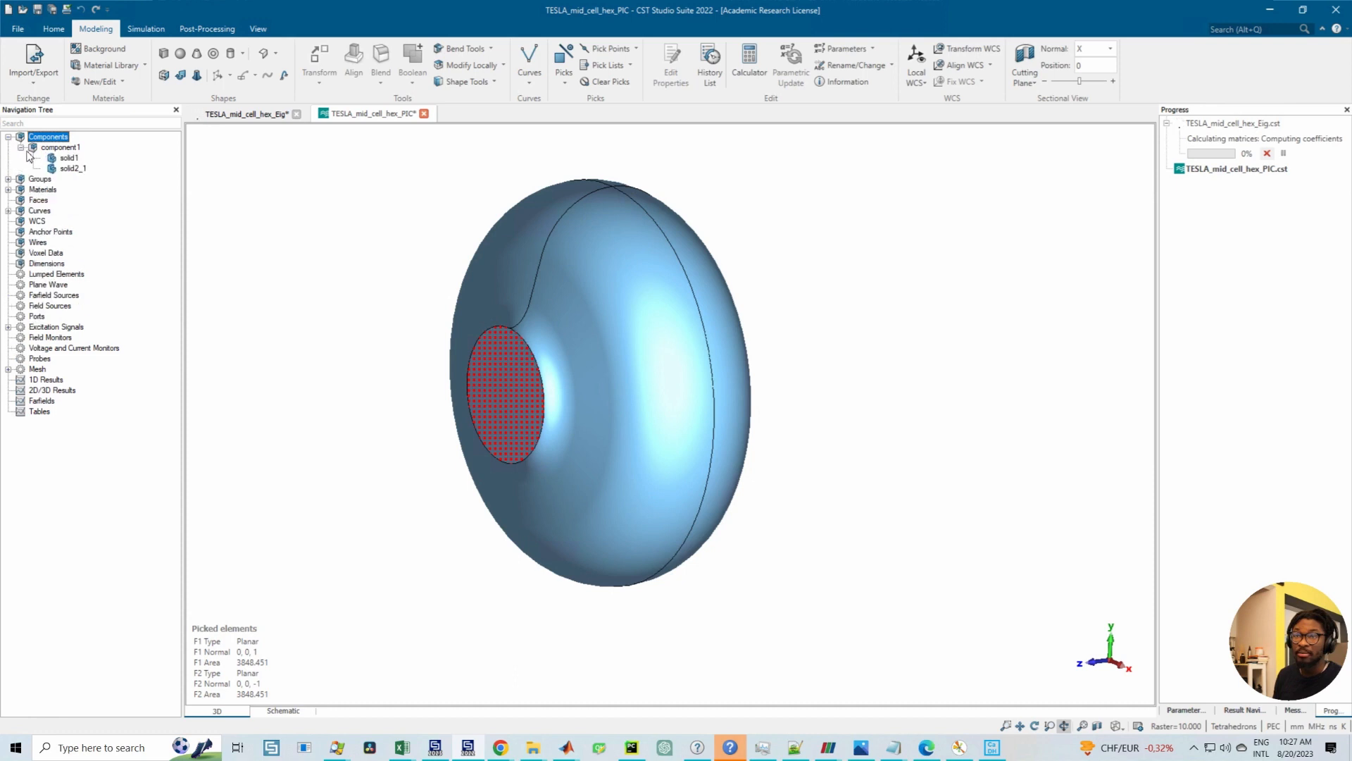
{"action": "left_click", "coordinate": [69, 158]}
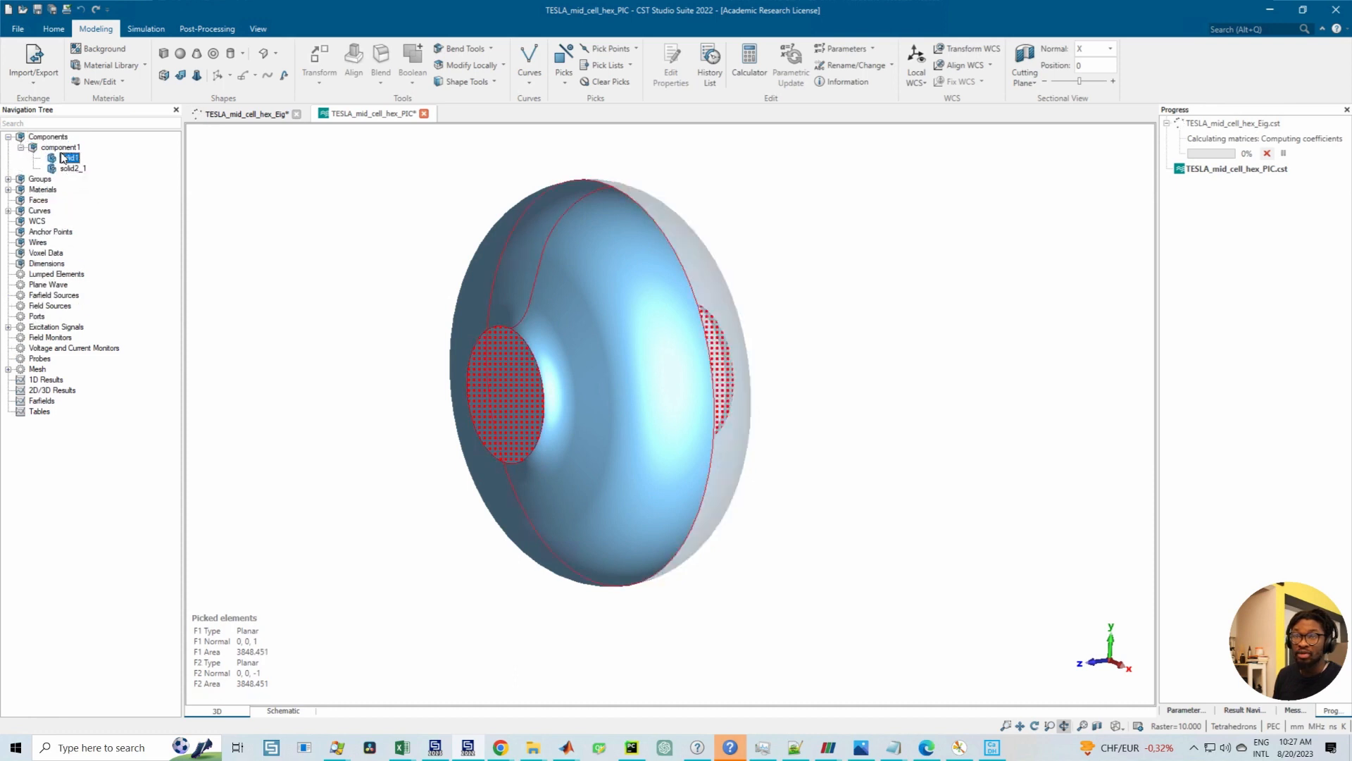
{"action": "left_click", "coordinate": [70, 169]}
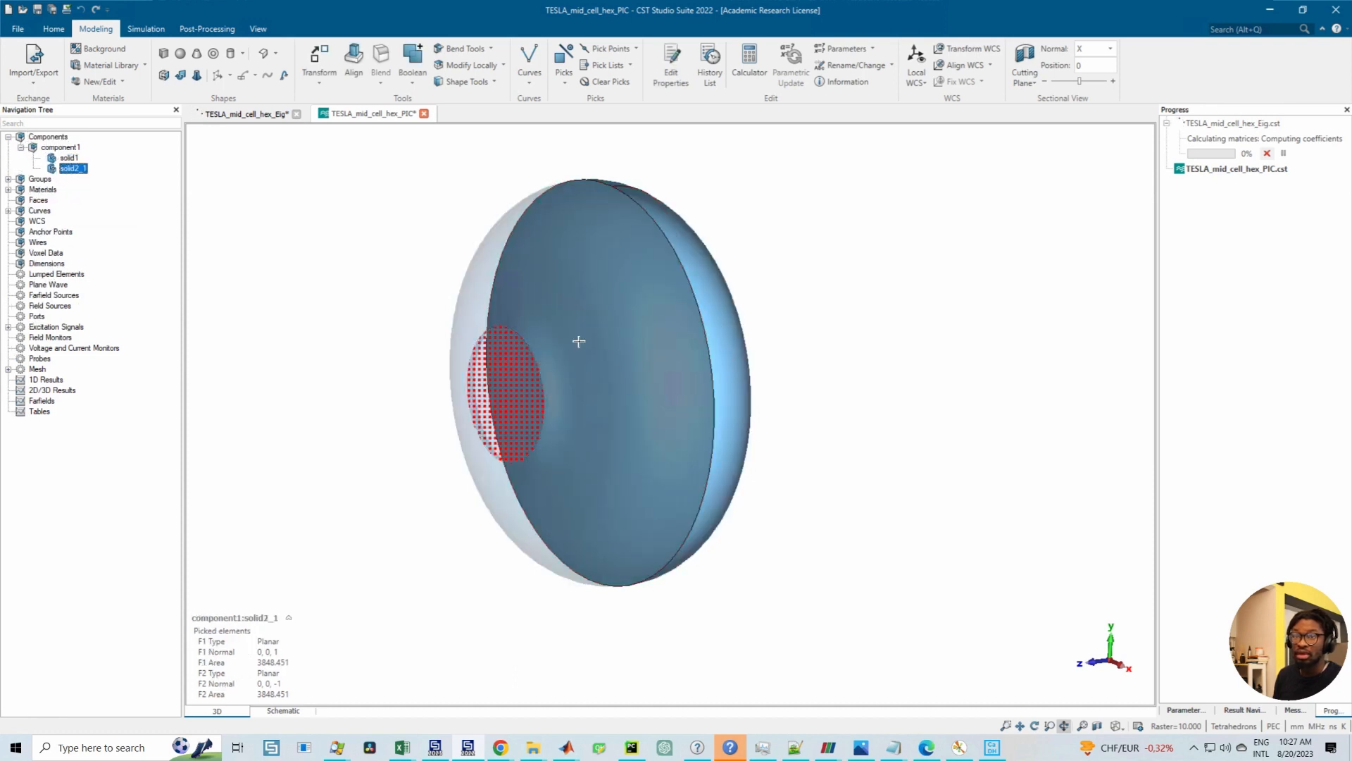
{"action": "key", "text": "d"}
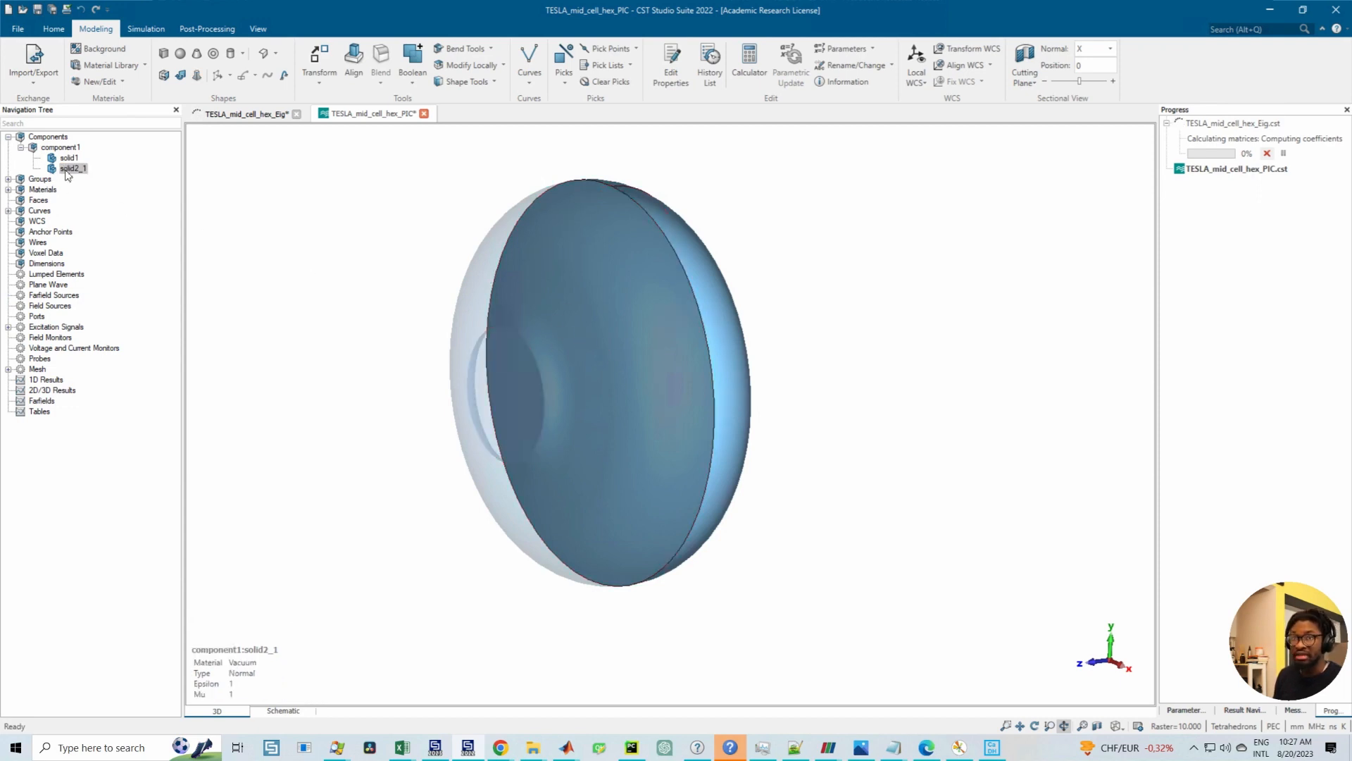
{"action": "left_click", "coordinate": [58, 148]}
{"action": "key", "text": "plus"}
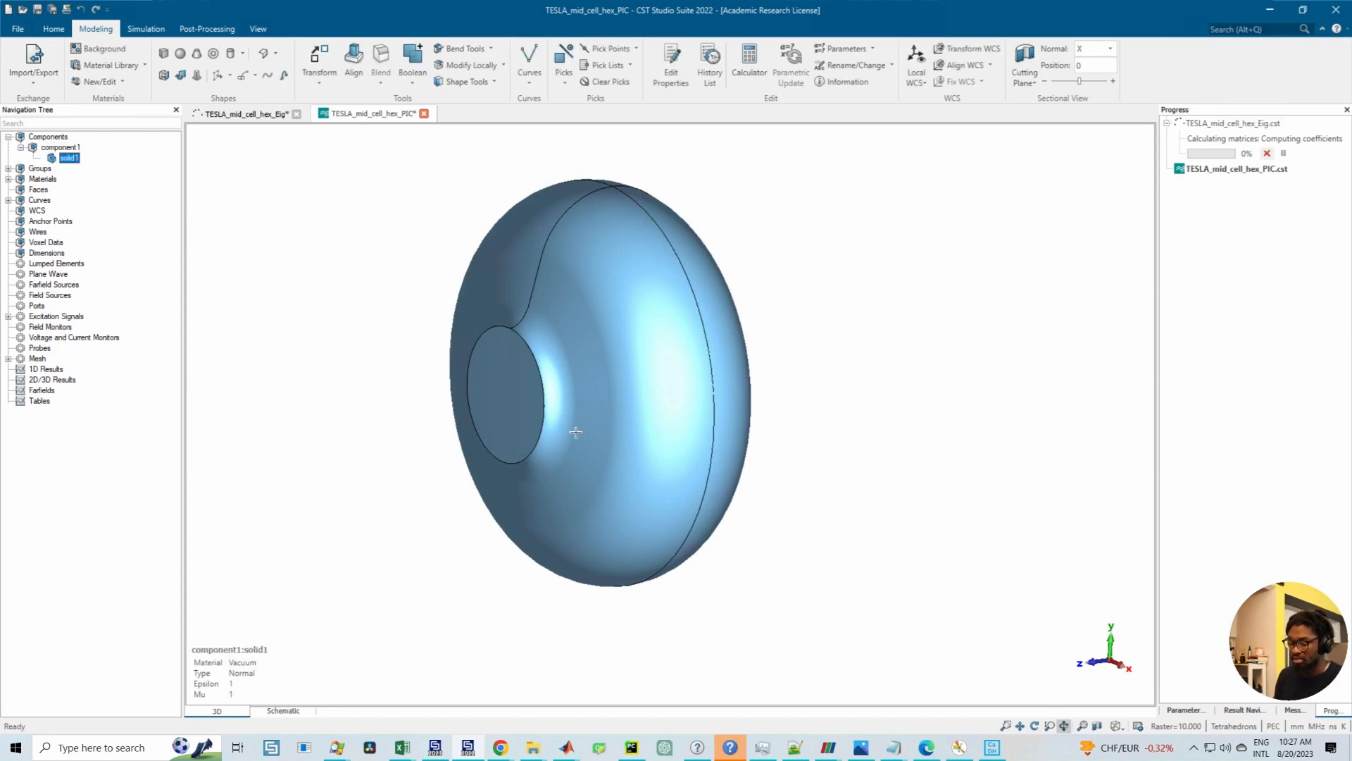
Step: Pick the planar circular faces at both beam-pipe openings of the united solid1
{"action": "key", "text": "f"}
{"action": "double_click", "coordinate": [519, 399]}
{"action": "left_click_drag", "start_coordinate": [699, 371], "coordinate": [733, 401]}
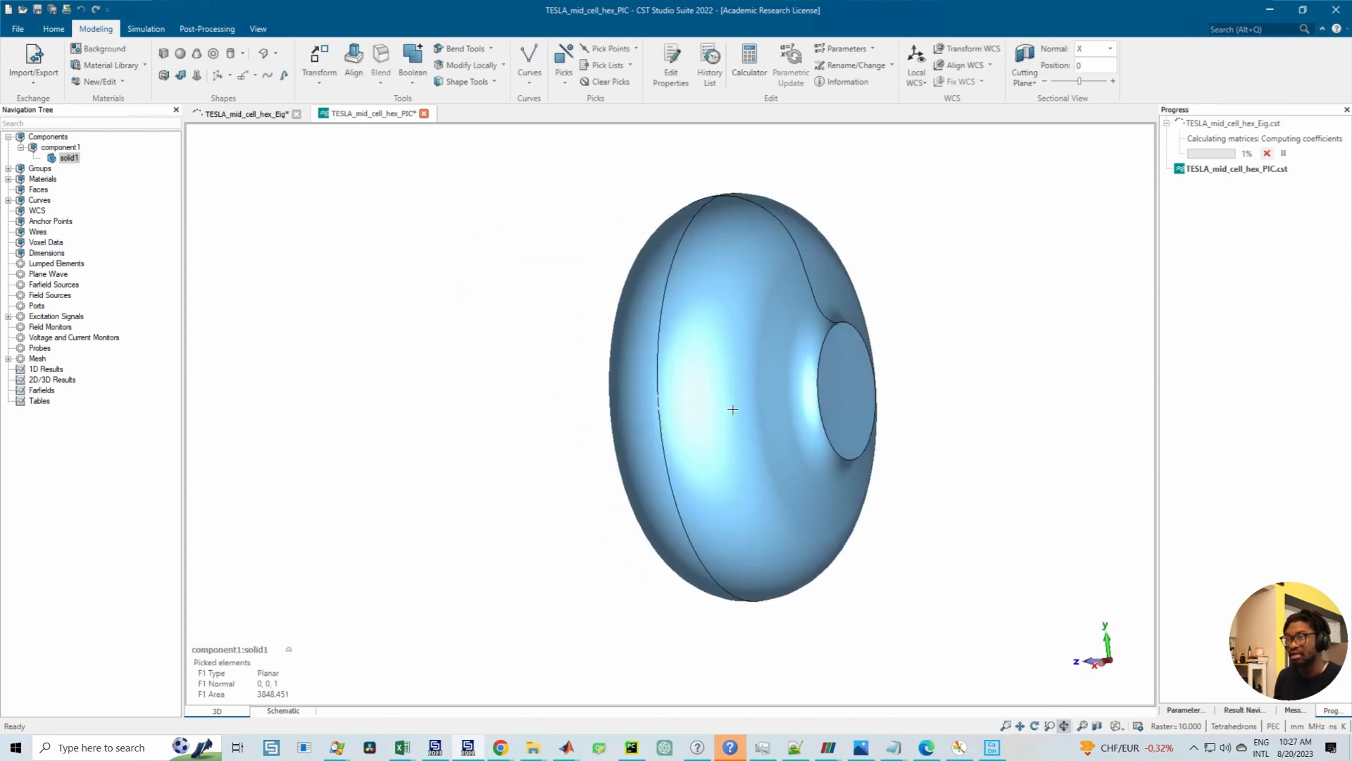
{"action": "key", "text": "f"}
{"action": "double_click", "coordinate": [851, 396]}
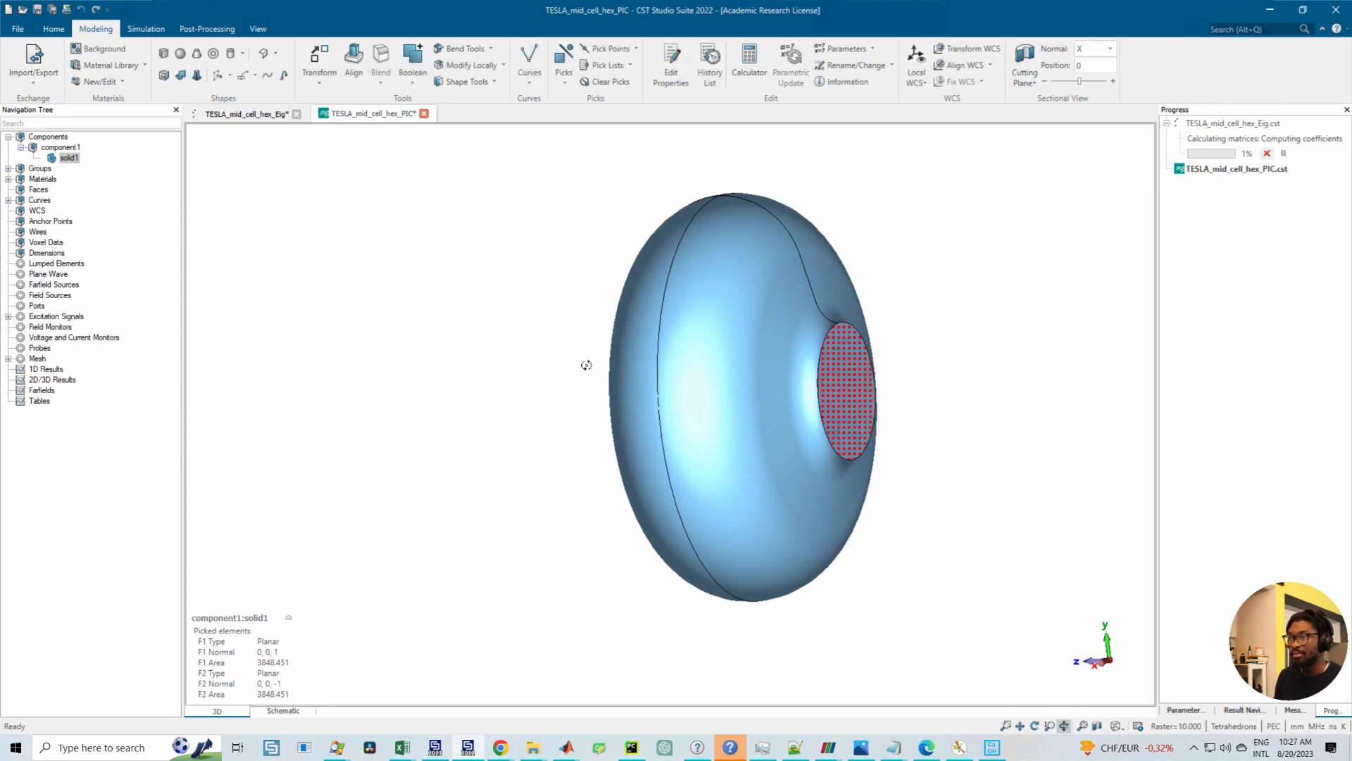
{"action": "left_click_drag", "start_coordinate": [586, 366], "coordinate": [737, 374]}
{"action": "middle_click_drag", "start_coordinate": [737, 374], "coordinate": [592, 347]}
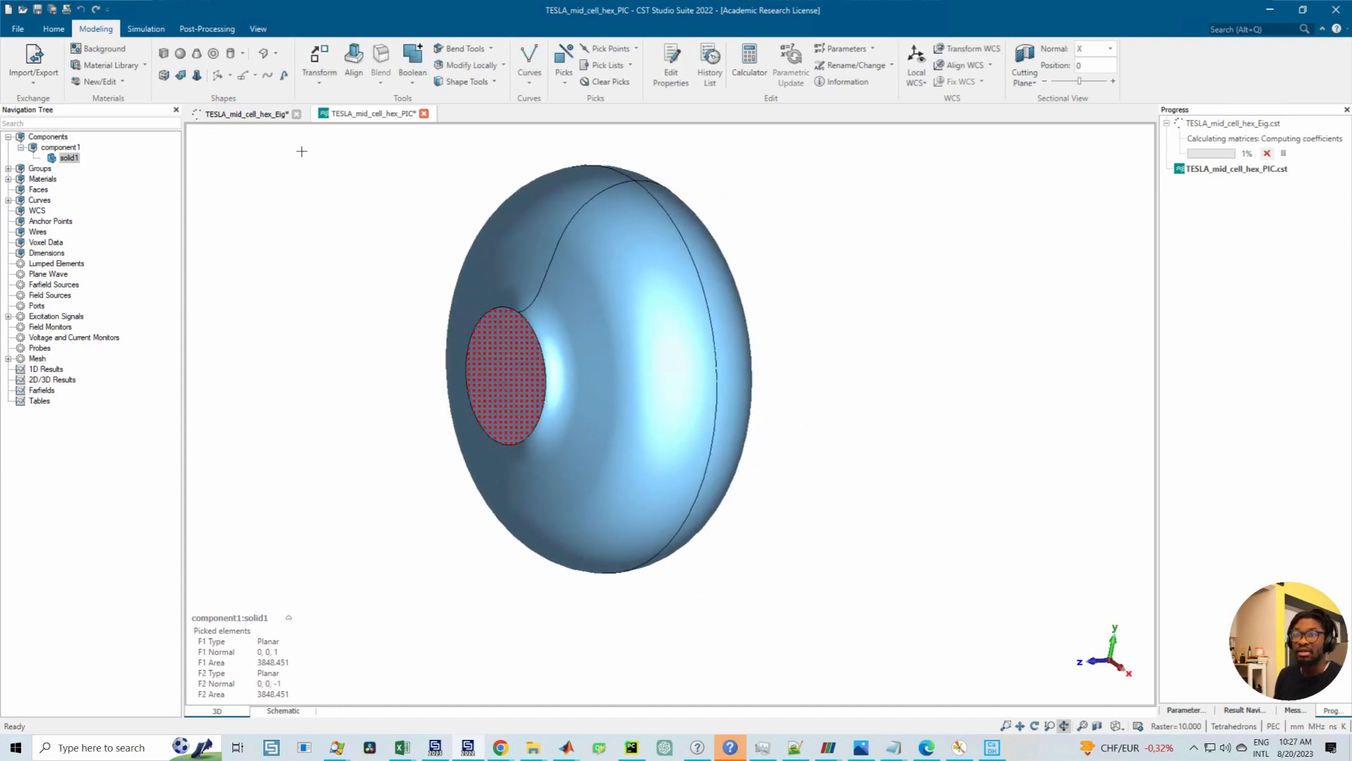
Step: Shell solid1 to the outside with a thickness of 2, leaving the picked end faces open
{"action": "left_click", "coordinate": [492, 84]}
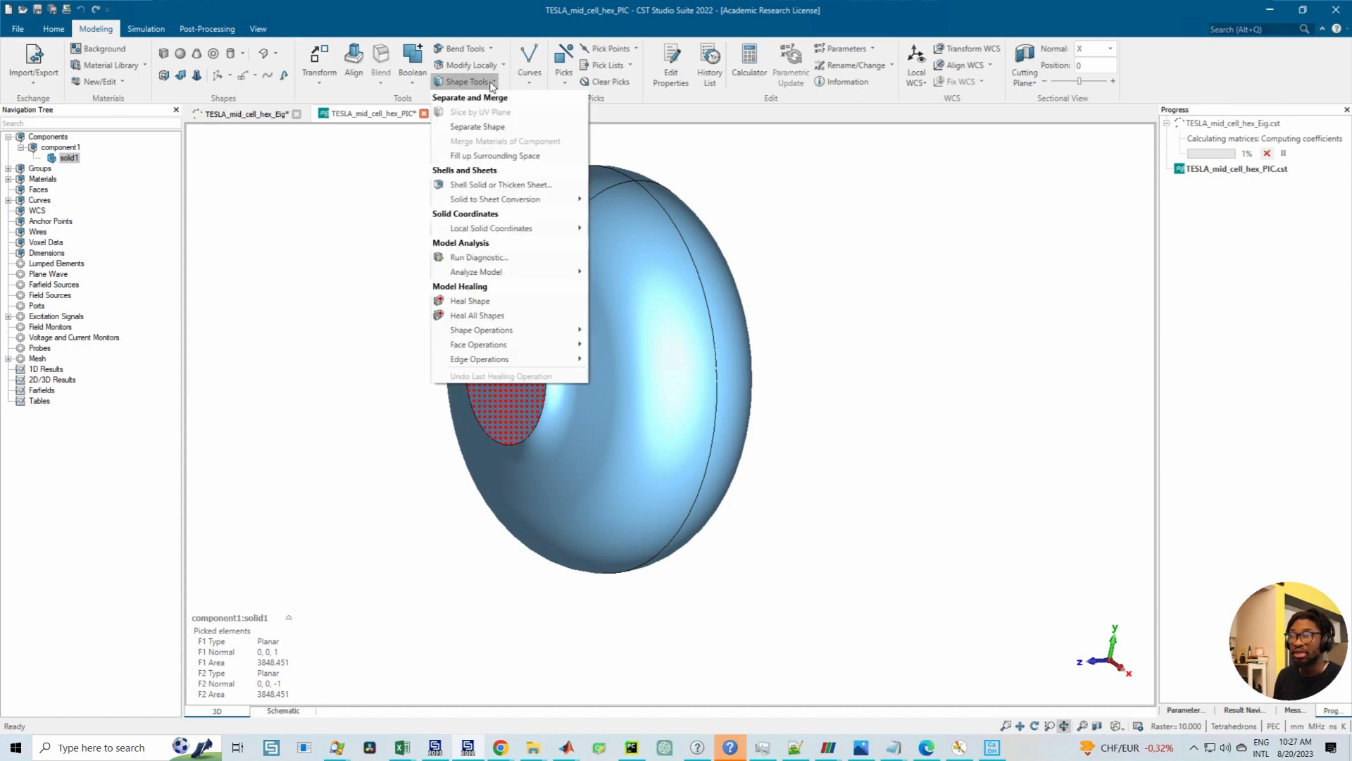
{"action": "left_click", "coordinate": [501, 185]}
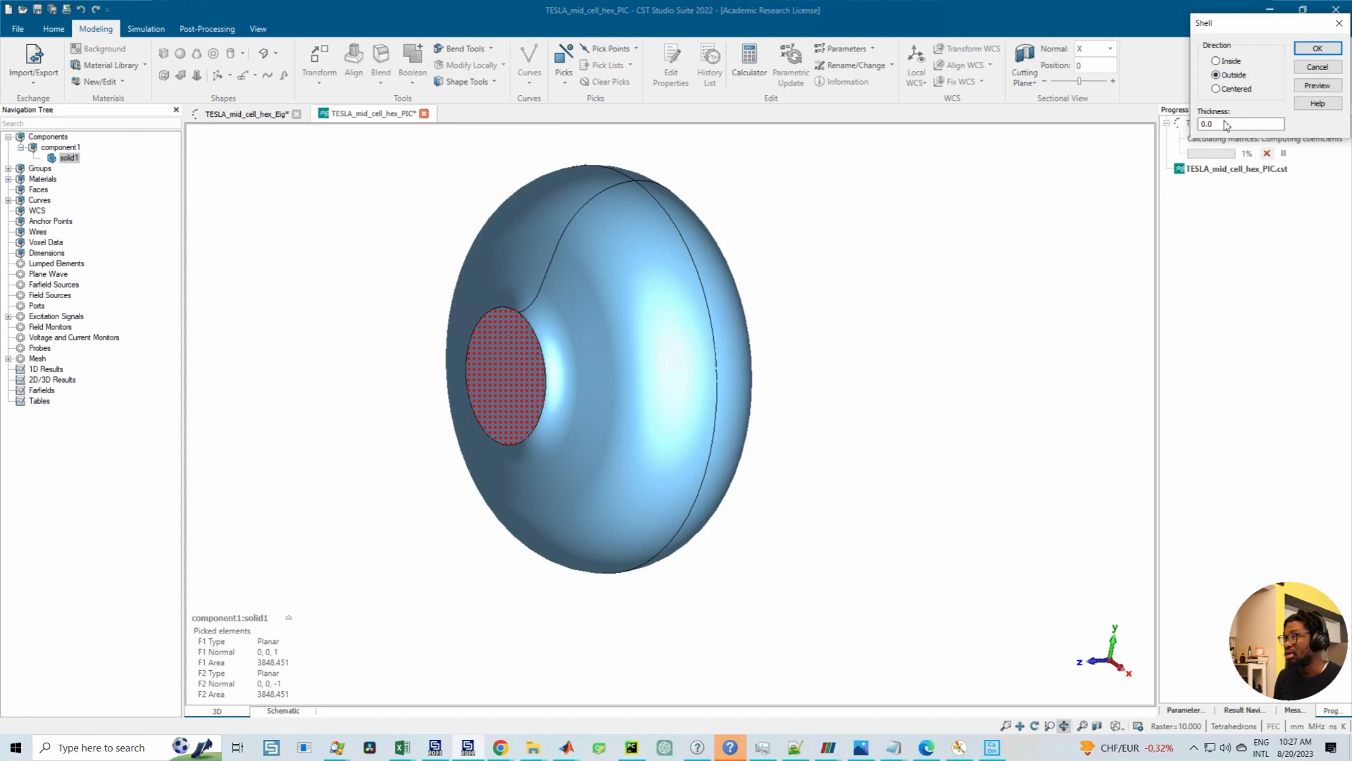
{"action": "left_click_drag", "start_coordinate": [1226, 125], "coordinate": [1163, 124]}
{"action": "type", "text": "2"}
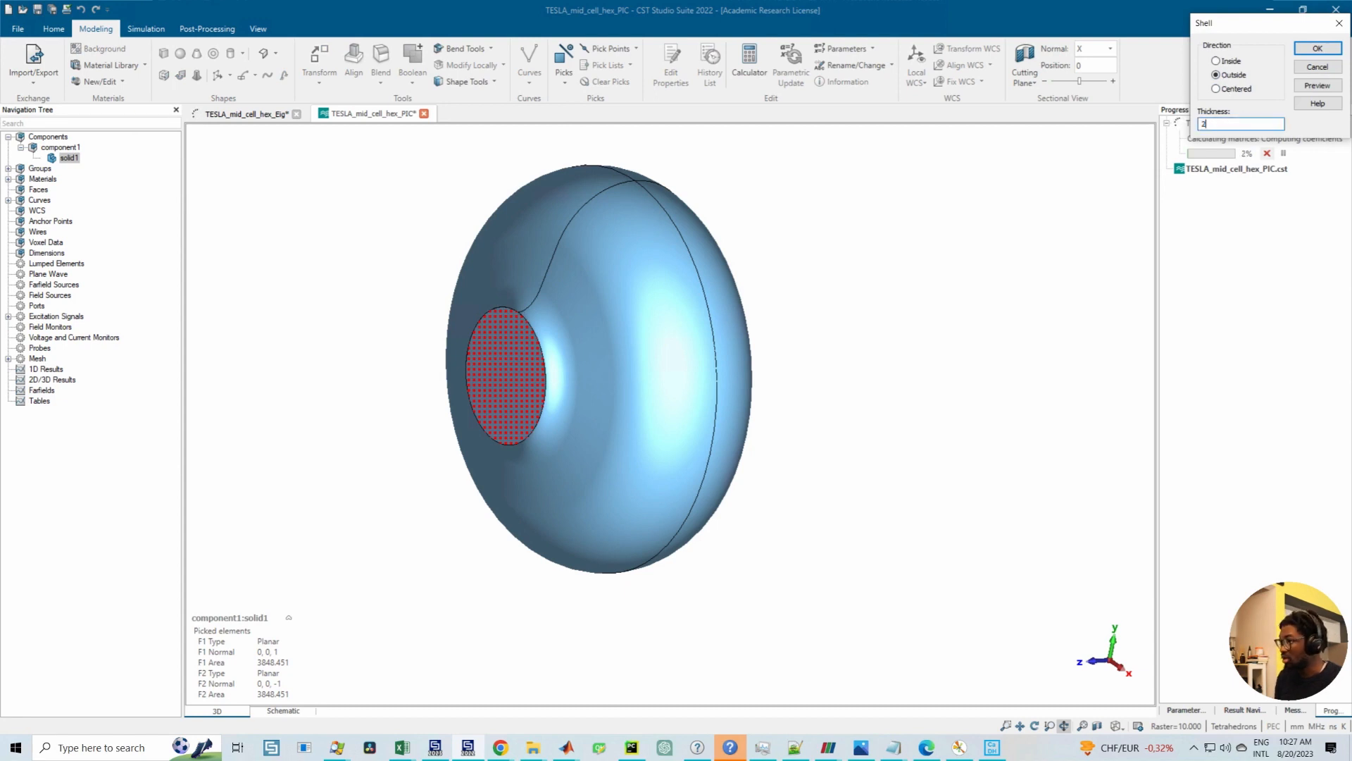
{"action": "left_click", "coordinate": [1318, 86]}
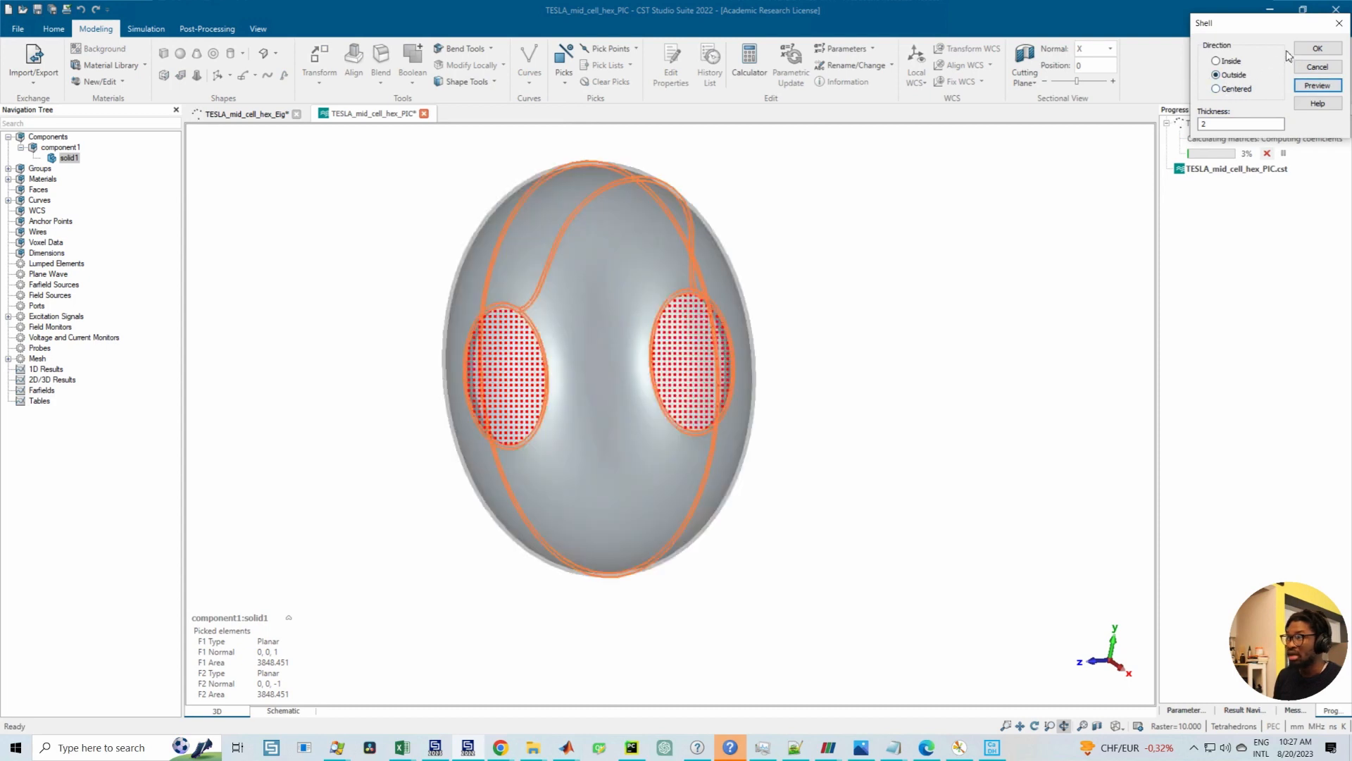
{"action": "left_click", "coordinate": [1318, 48]}
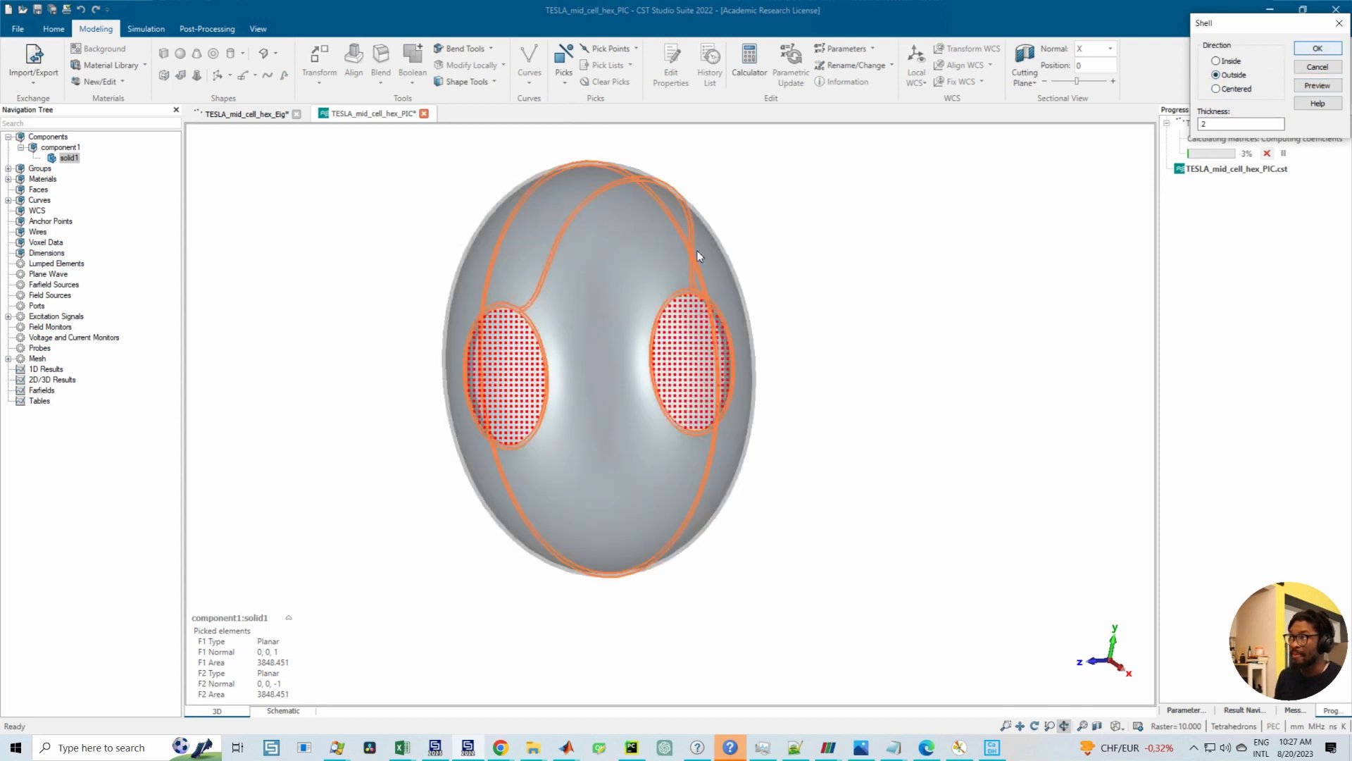
{"action": "mouse_move", "coordinate": [467, 377]}
{"action": "left_mouse_down"}
{"action": "mouse_move", "coordinate": [749, 440]}
{"action": "mouse_move", "coordinate": [389, 379]}
{"action": "mouse_move", "coordinate": [633, 317]}
{"action": "mouse_move", "coordinate": [706, 353]}
{"action": "mouse_move", "coordinate": [670, 266]}
{"action": "mouse_move", "coordinate": [708, 225]}
{"action": "mouse_move", "coordinate": [806, 393]}
{"action": "mouse_move", "coordinate": [691, 263]}
{"action": "mouse_move", "coordinate": [634, 317]}
{"action": "left_mouse_up"}
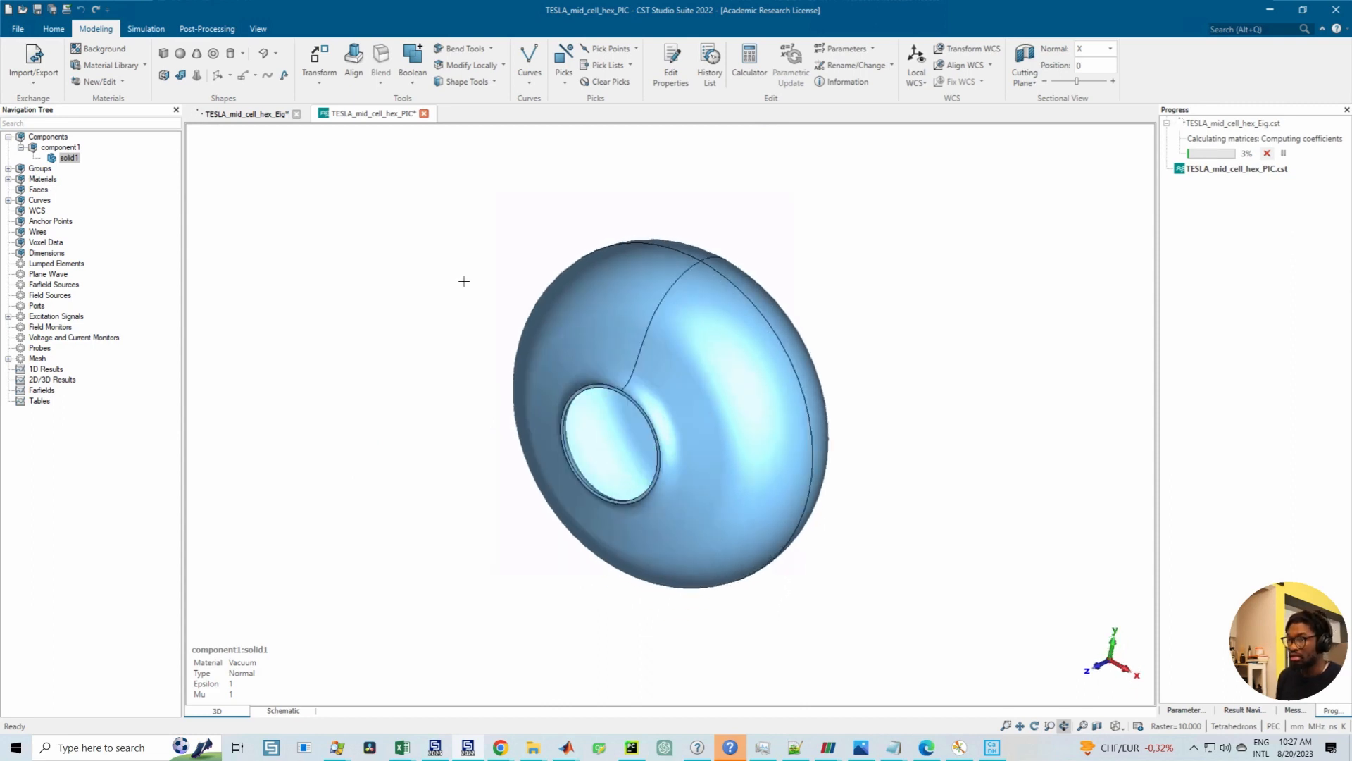
Step: Open the material and color assignment for component1:solid1 and choose to load its material from the material library
{"action": "left_click", "coordinate": [8, 179]}
{"action": "left_click", "coordinate": [8, 168]}
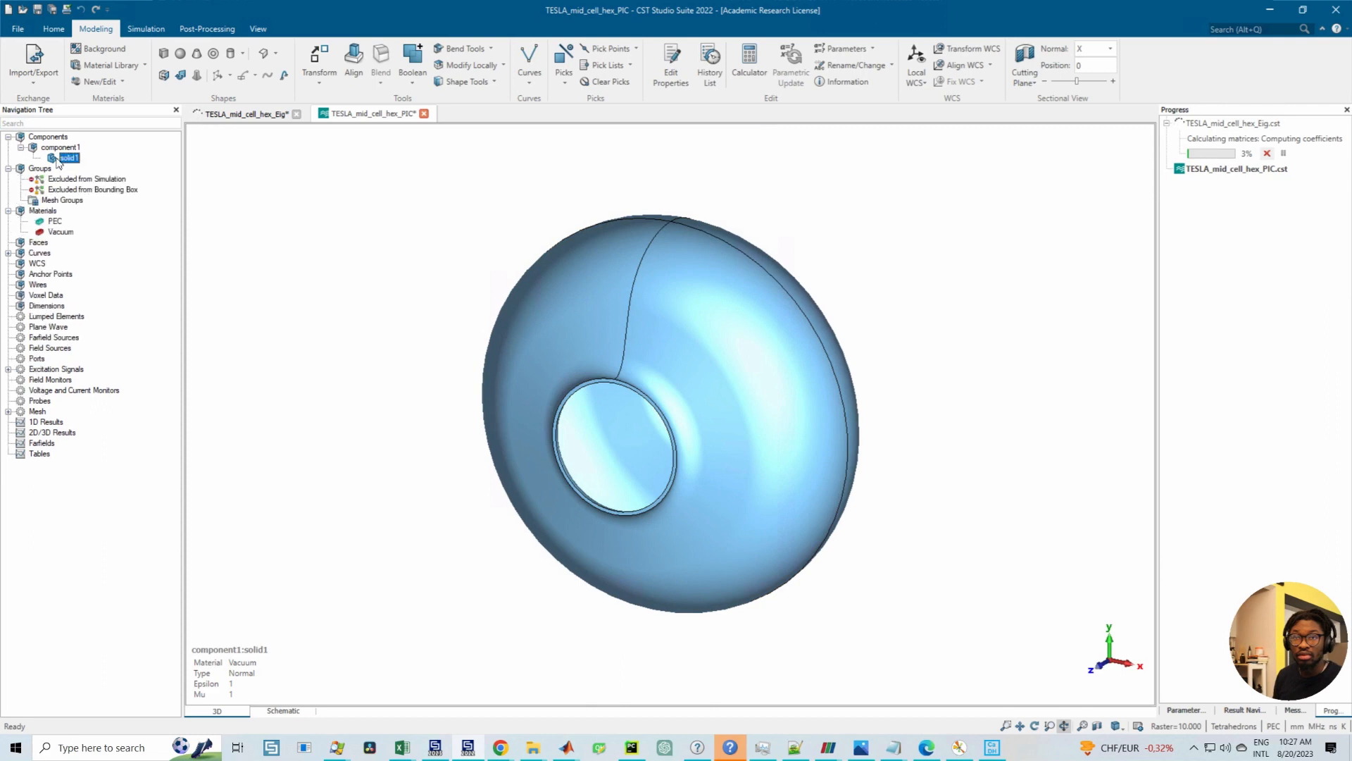
{"action": "left_click", "coordinate": [69, 158]}
{"action": "right_click", "coordinate": [71, 159]}
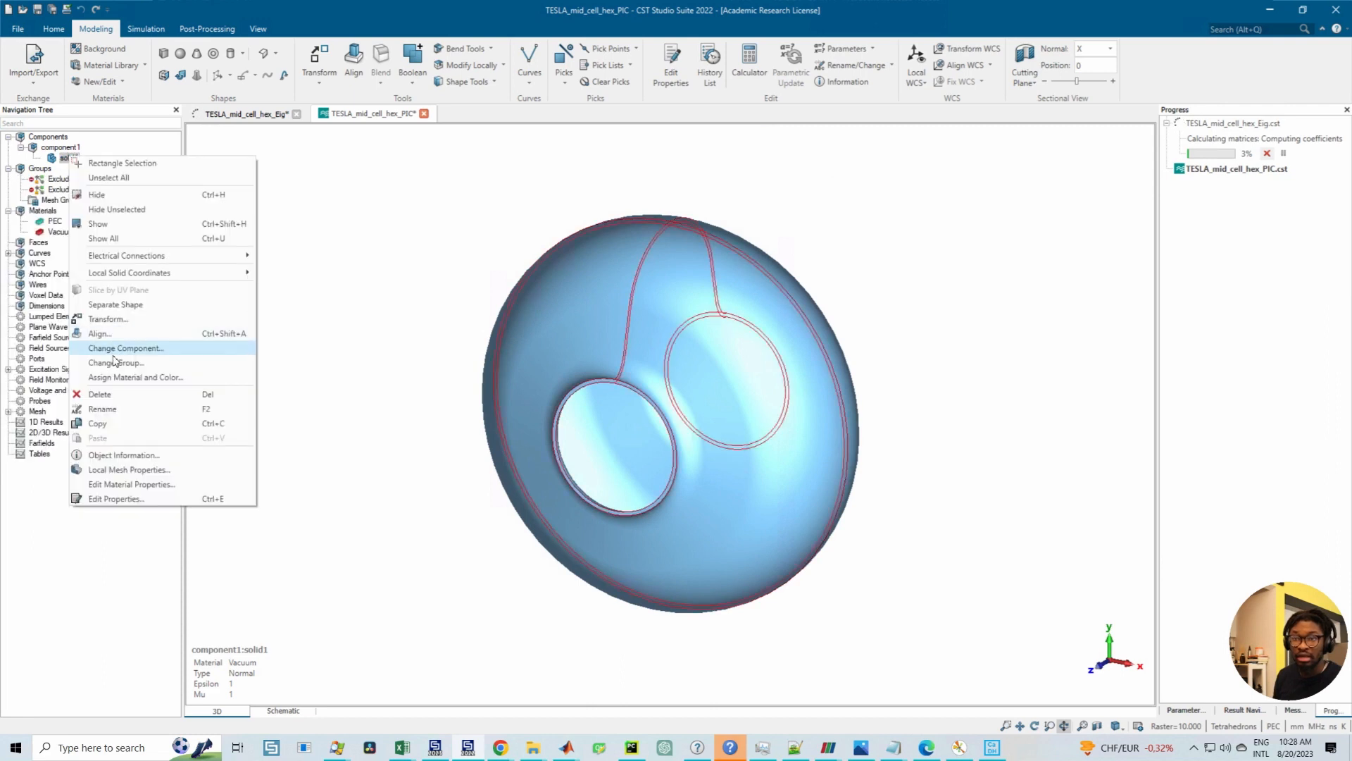
{"action": "left_click", "coordinate": [134, 377]}
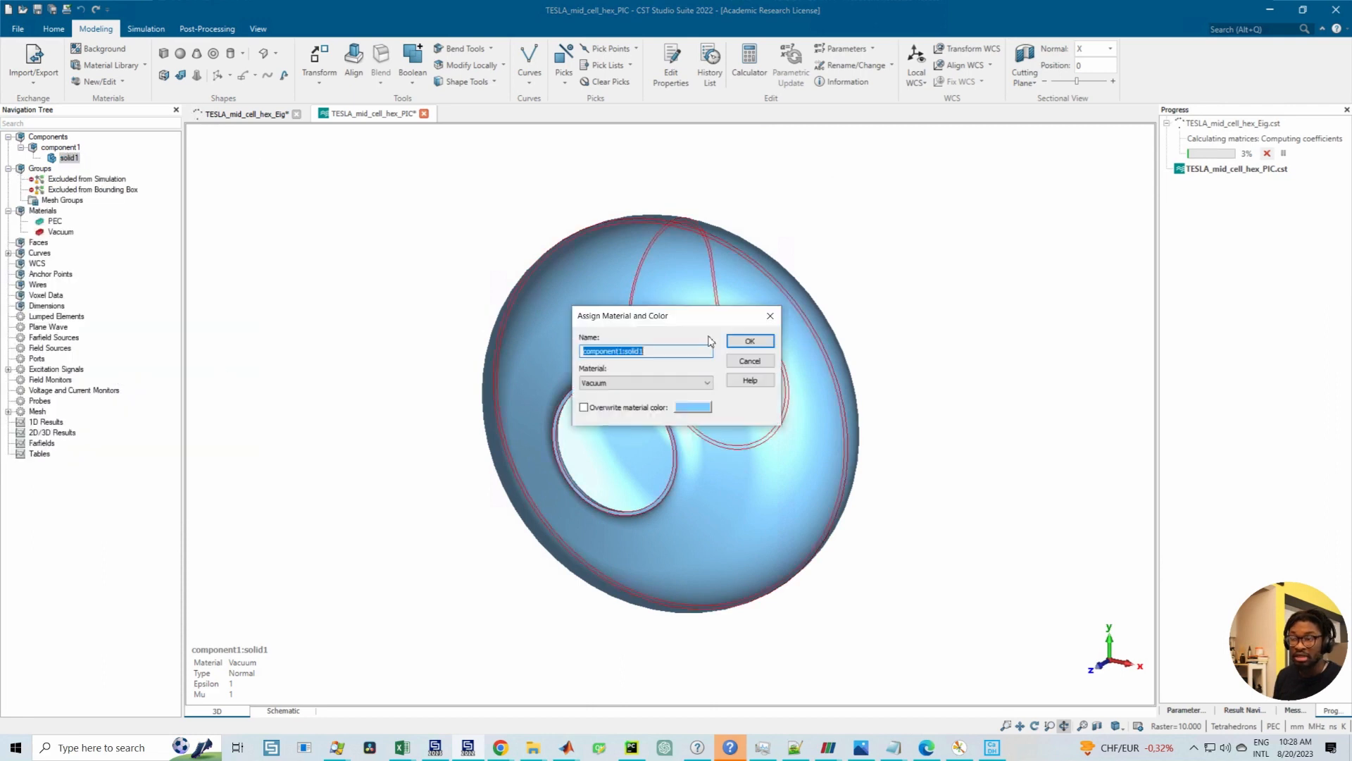
{"action": "left_click", "coordinate": [625, 384]}
{"action": "left_click", "coordinate": [607, 403]}
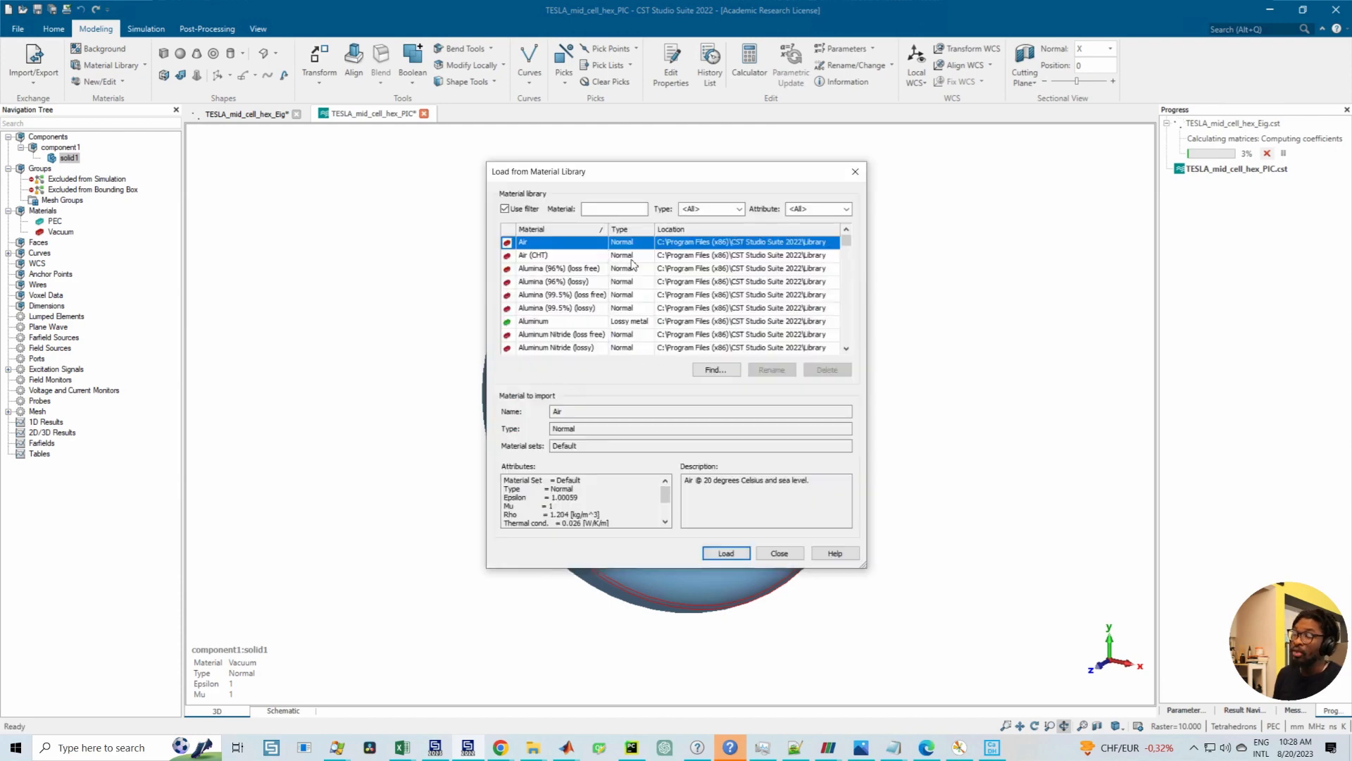
Step: Filter the material library for "nio" and inspect the attributes of SEE - Niobium (300 deg C Bakeout)
{"action": "scroll", "coordinate": [587, 299], "scroll_direction": "down", "scroll_amount": 10}
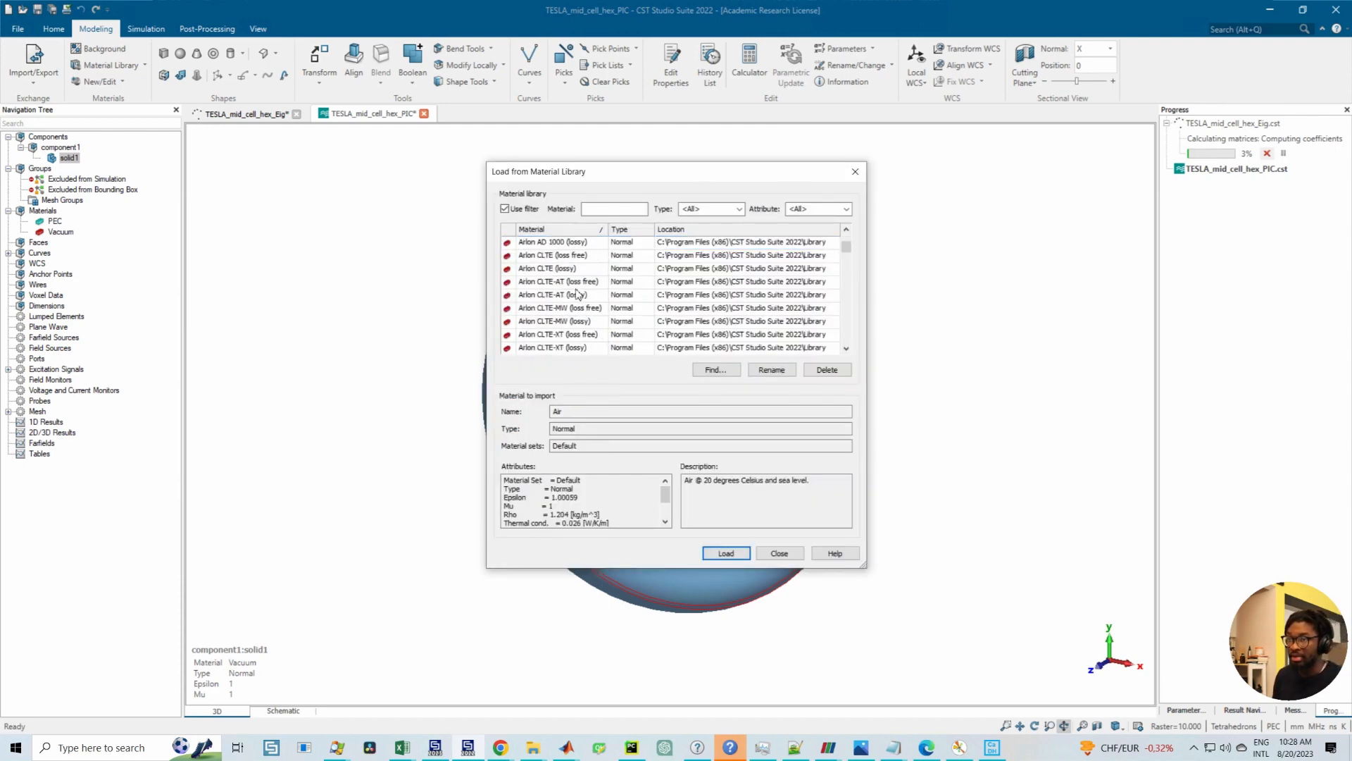
{"action": "left_click", "coordinate": [614, 209]}
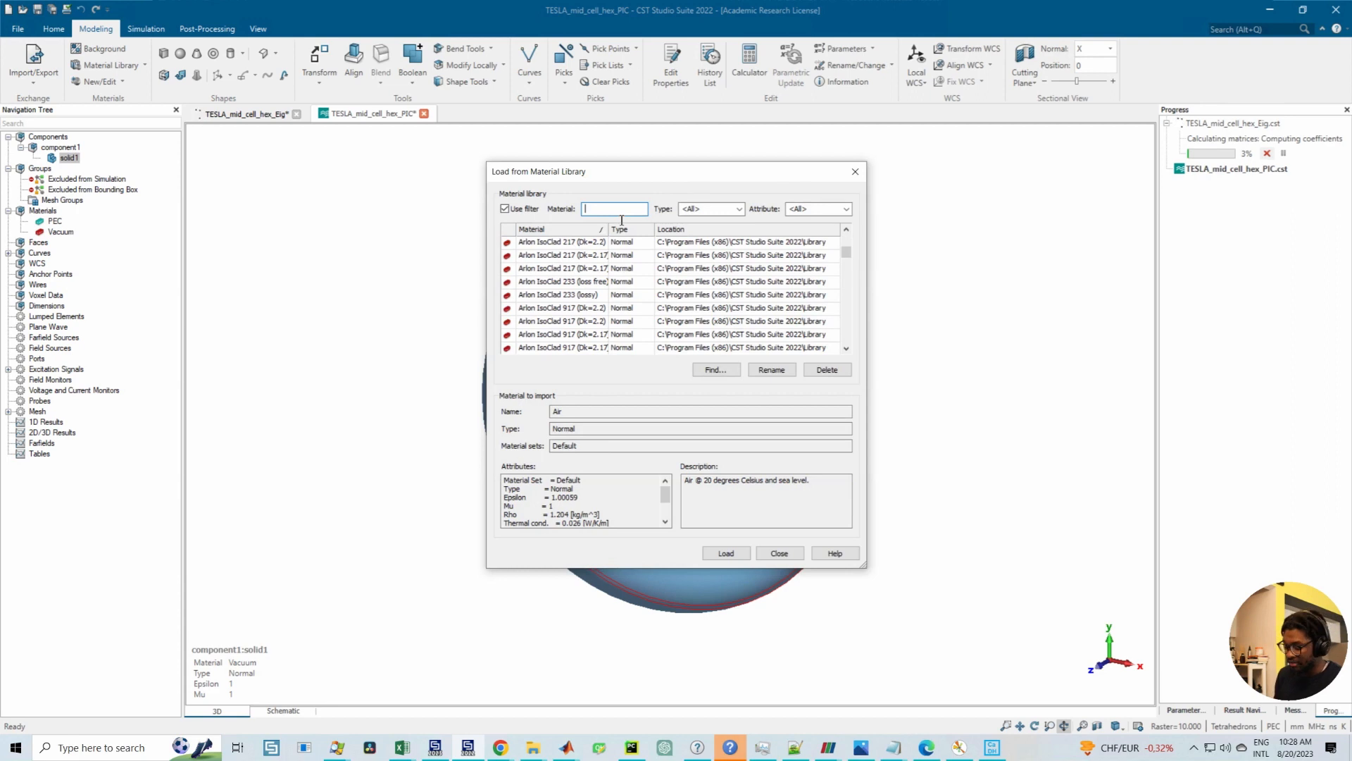
{"action": "type", "text": "nio"}
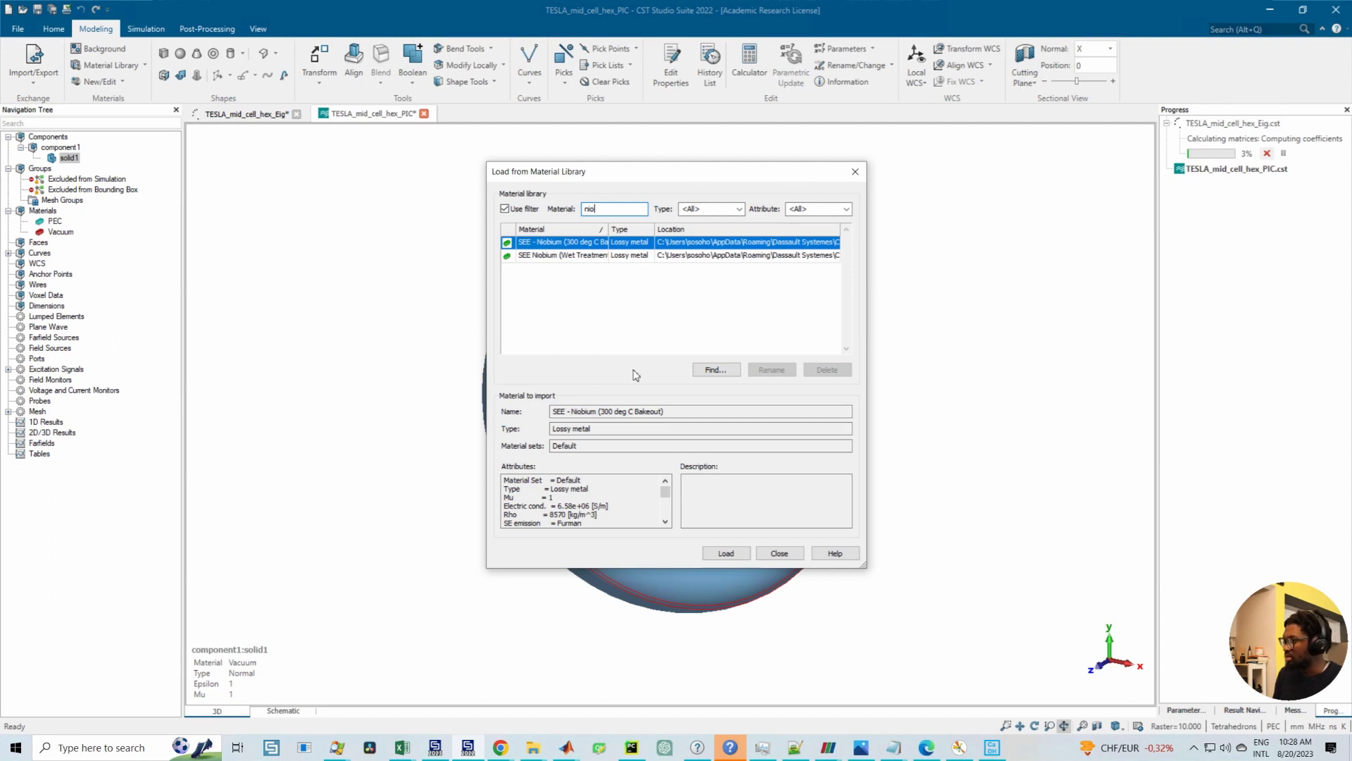
{"action": "left_click_drag", "start_coordinate": [530, 176], "coordinate": [428, 141]}
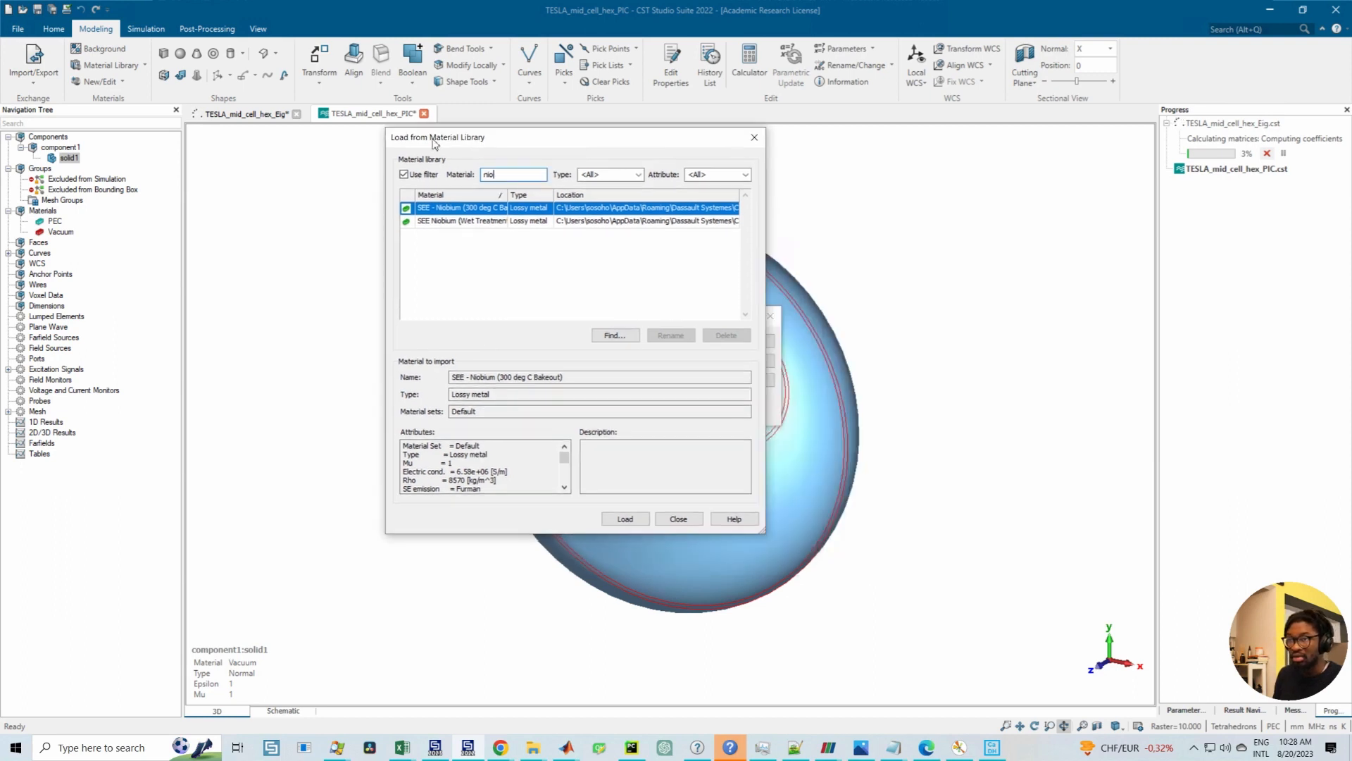
{"action": "left_click_drag", "start_coordinate": [701, 541], "coordinate": [718, 646]}
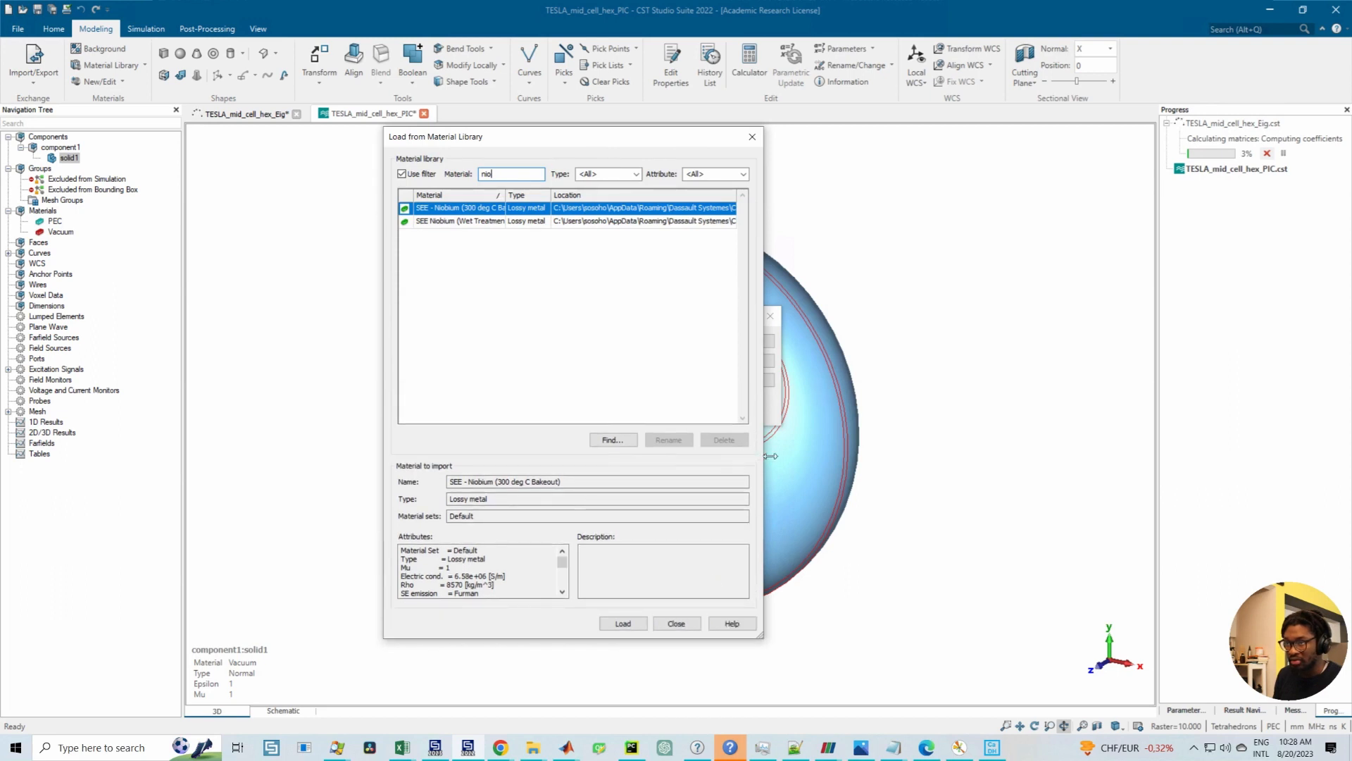
{"action": "left_click_drag", "start_coordinate": [772, 457], "coordinate": [869, 459]}
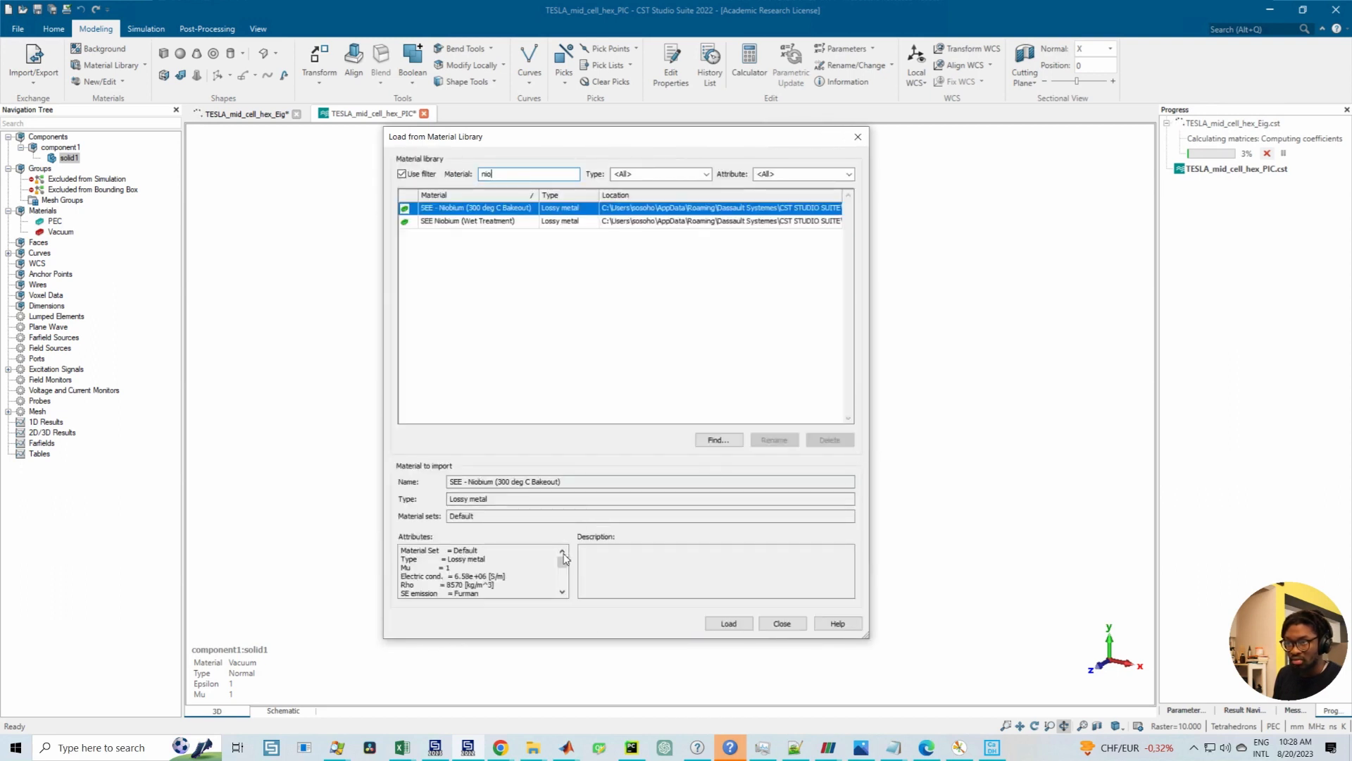
{"action": "left_click_drag", "start_coordinate": [563, 562], "coordinate": [567, 571]}
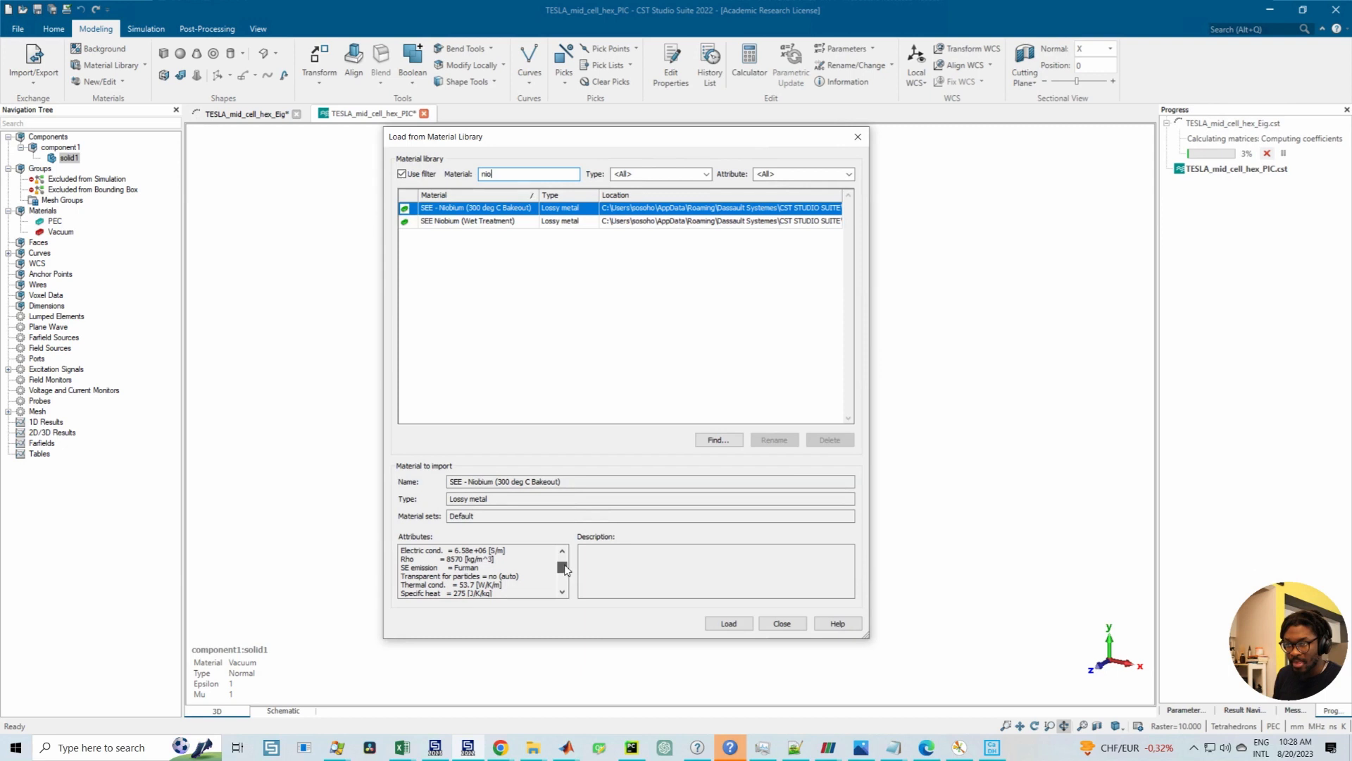
Step: Load SEE - Niobium (300 deg C Bakeout), assign it to solid1 and save the PIC project
{"action": "left_click", "coordinate": [728, 624]}
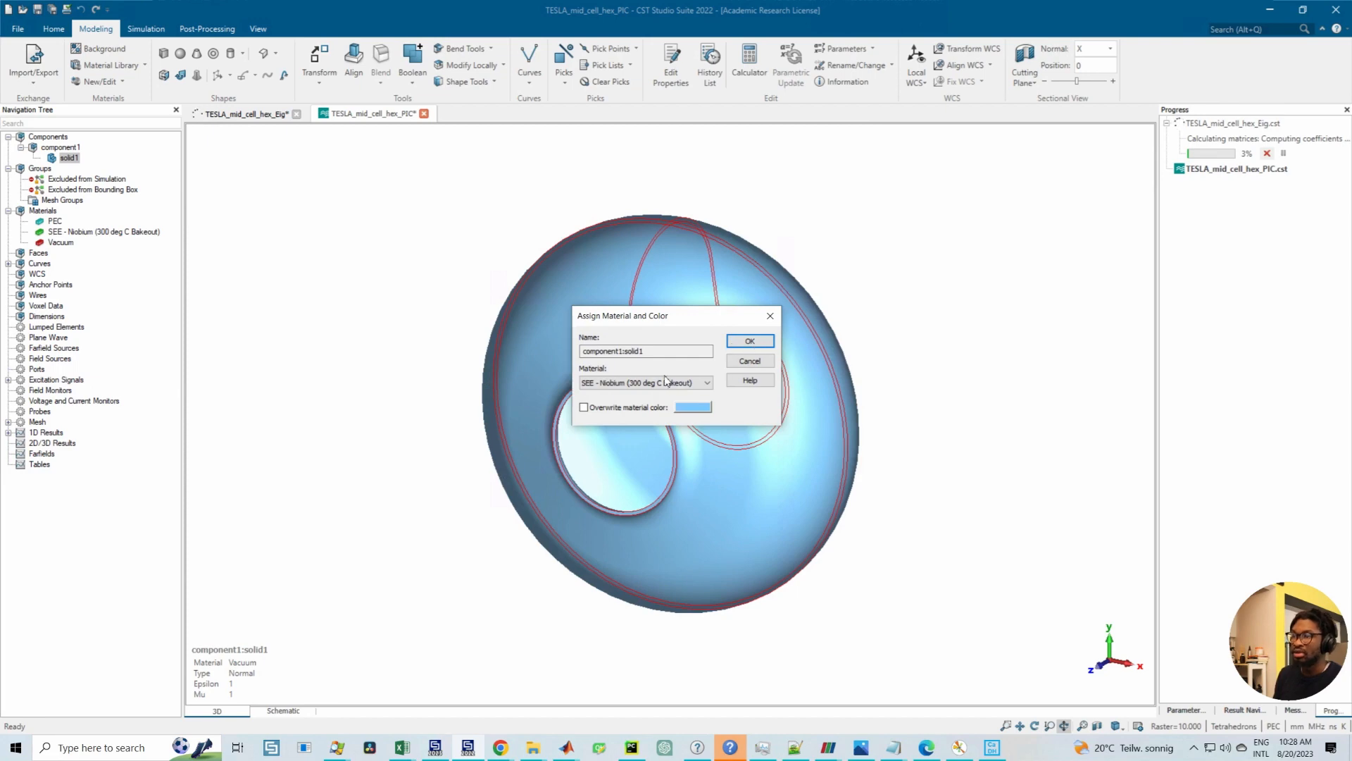
{"action": "left_click", "coordinate": [750, 342]}
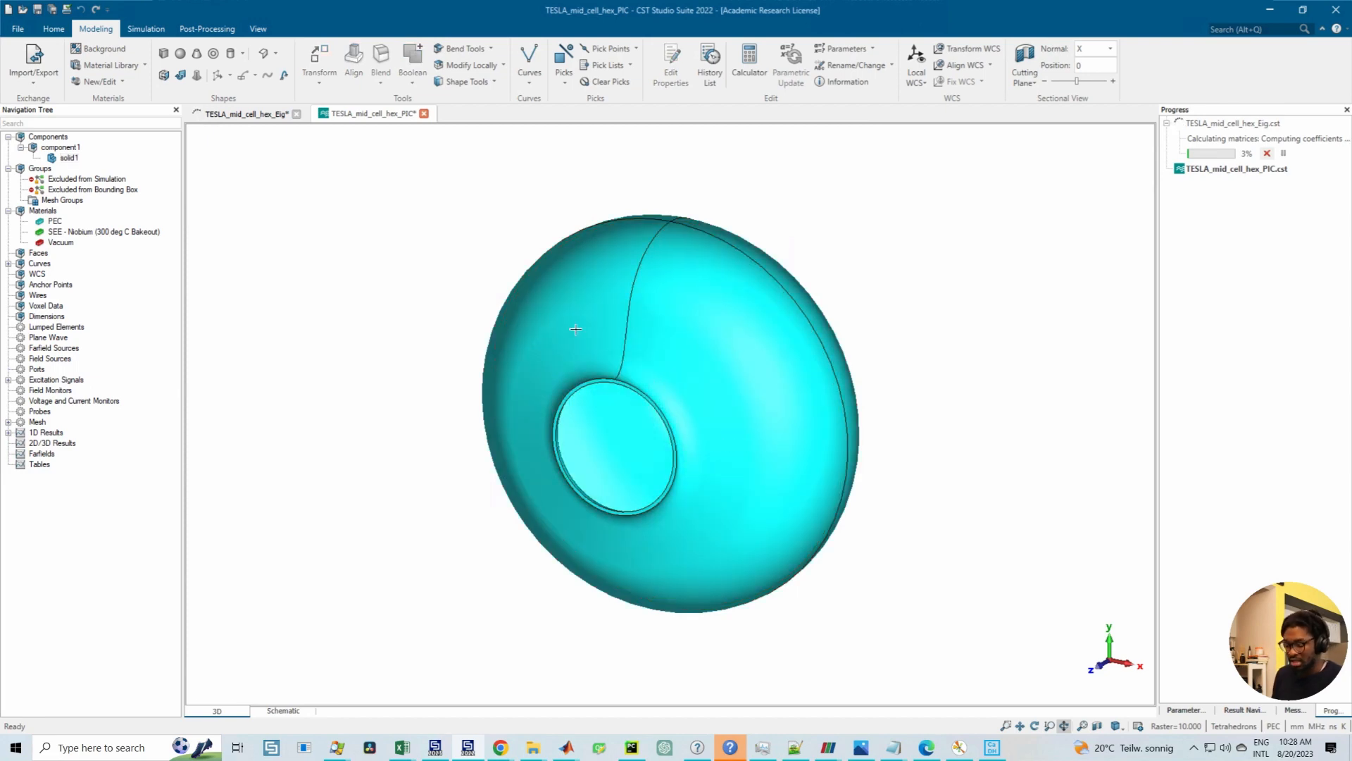
{"action": "key", "text": "ctrl+s"}
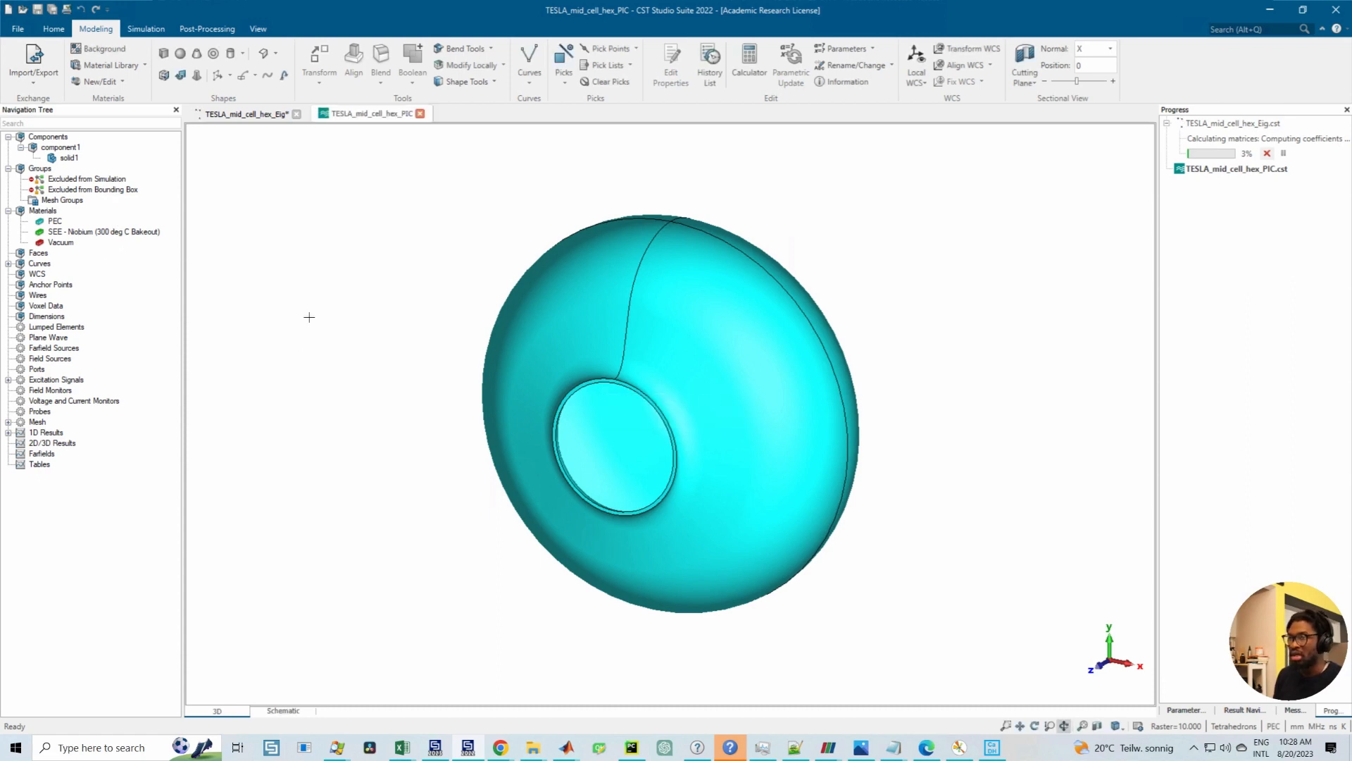
Step: Examine the thermal, mechanical and density properties of the SEE - Niobium (300 deg C Bakeout) material, then close them without changes
{"action": "left_click", "coordinate": [93, 233]}
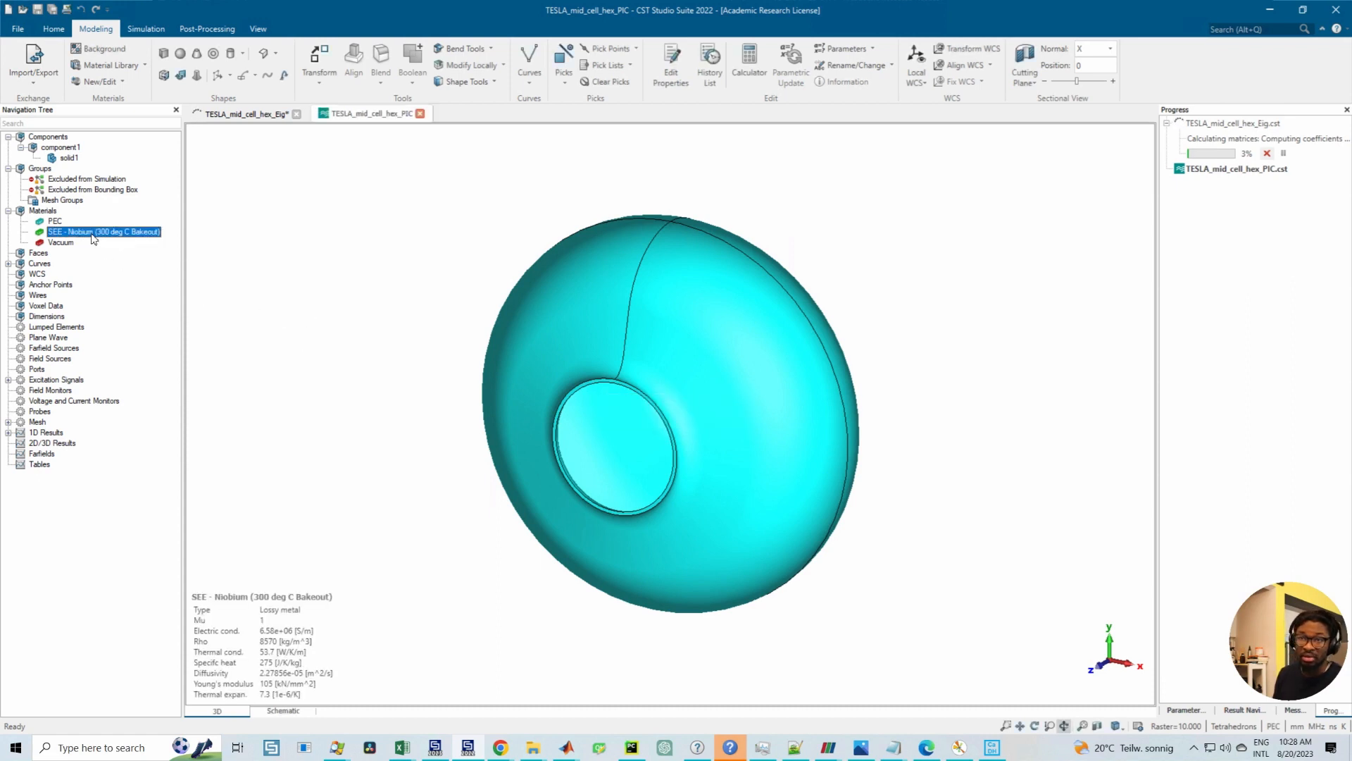
{"action": "double_click", "coordinate": [93, 234]}
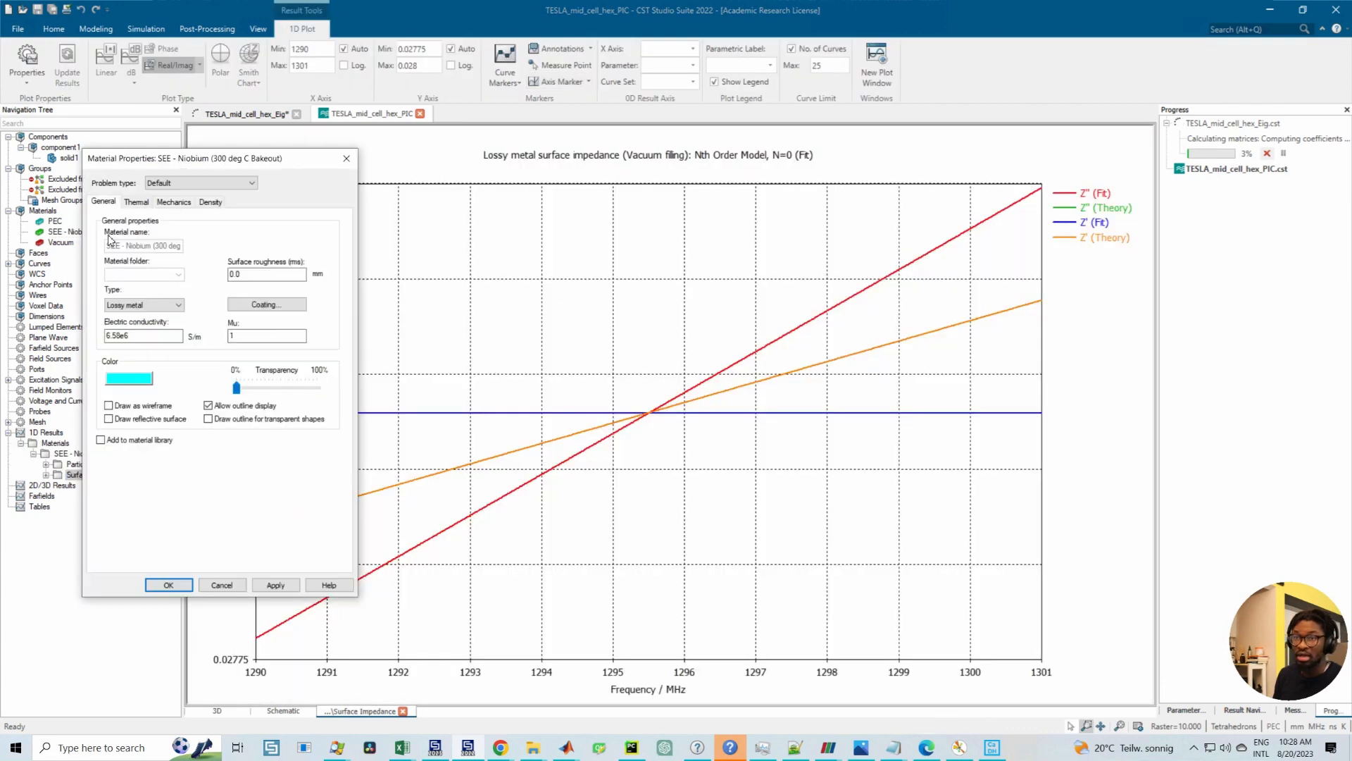
{"action": "left_click_drag", "start_coordinate": [295, 160], "coordinate": [638, 190]}
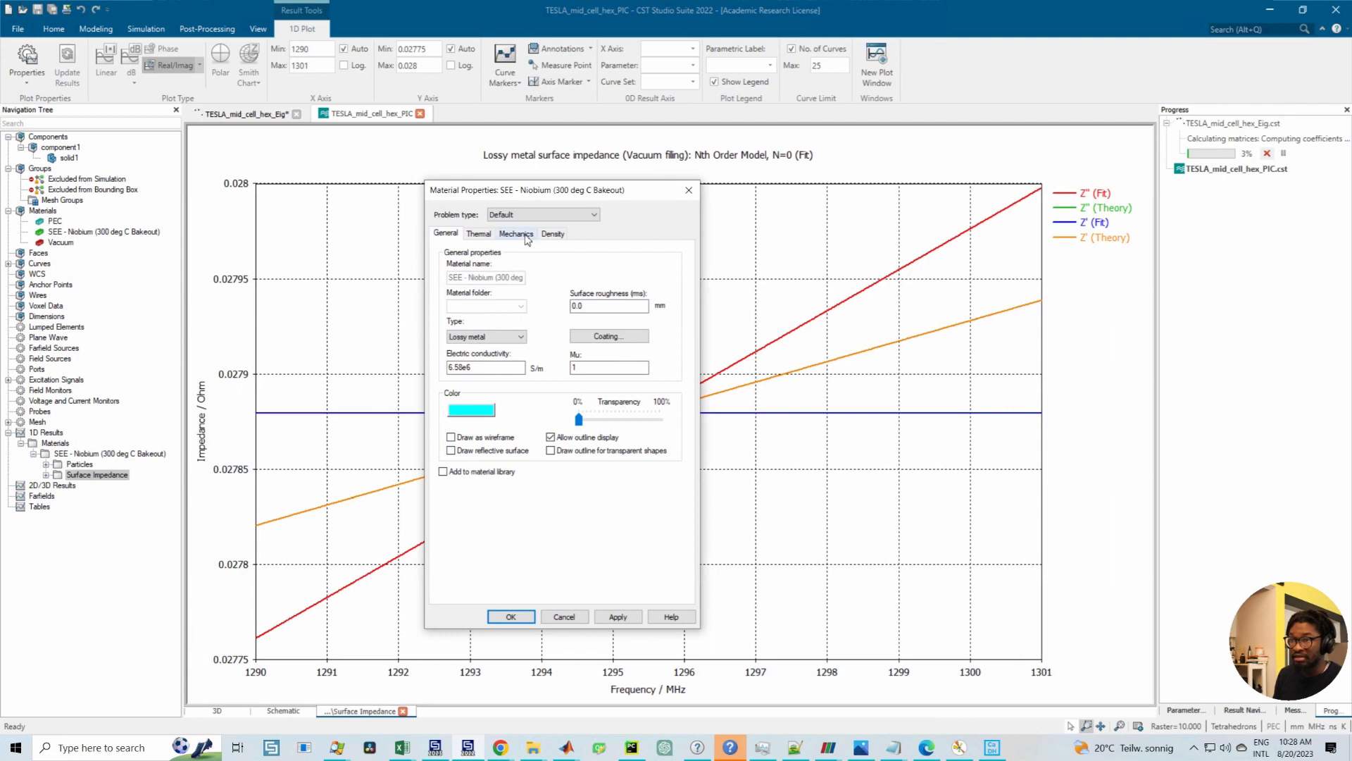
{"action": "left_click", "coordinate": [474, 235]}
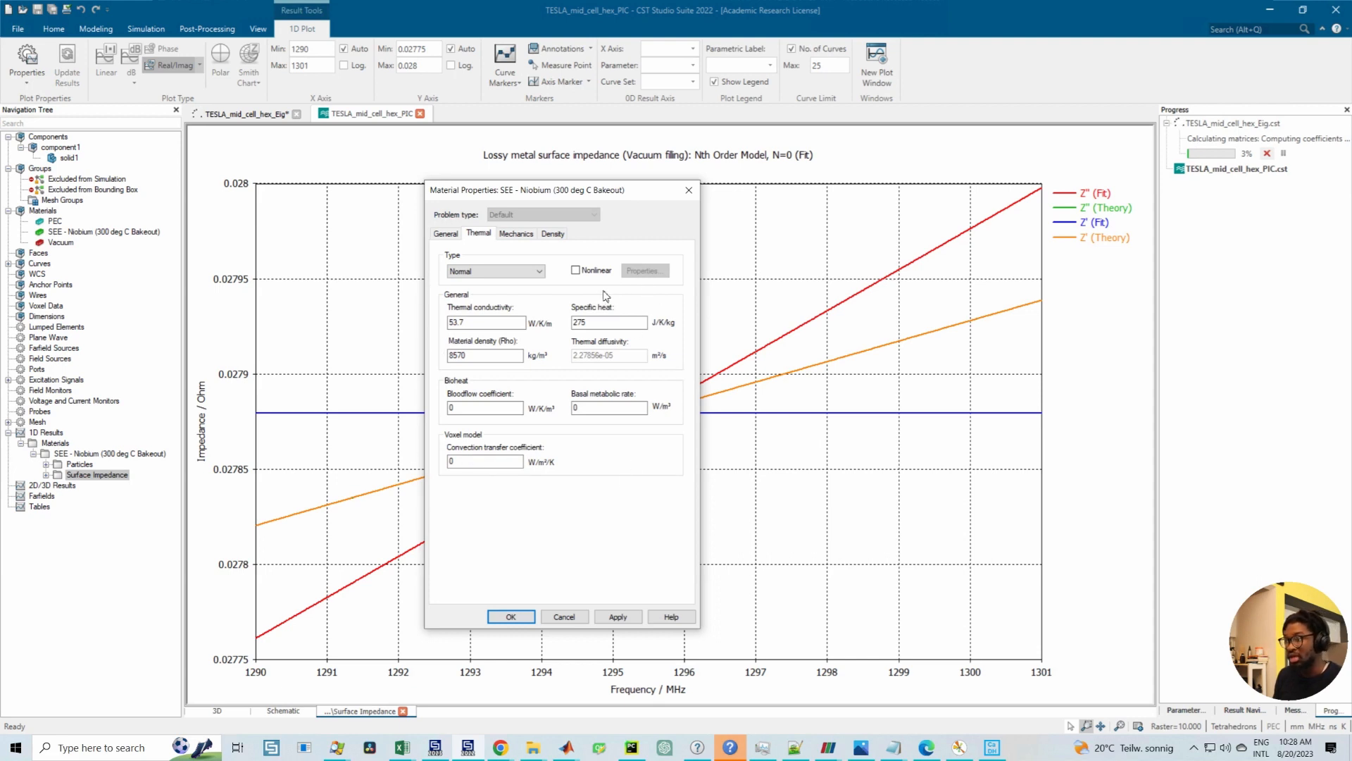
{"action": "left_click", "coordinate": [518, 235]}
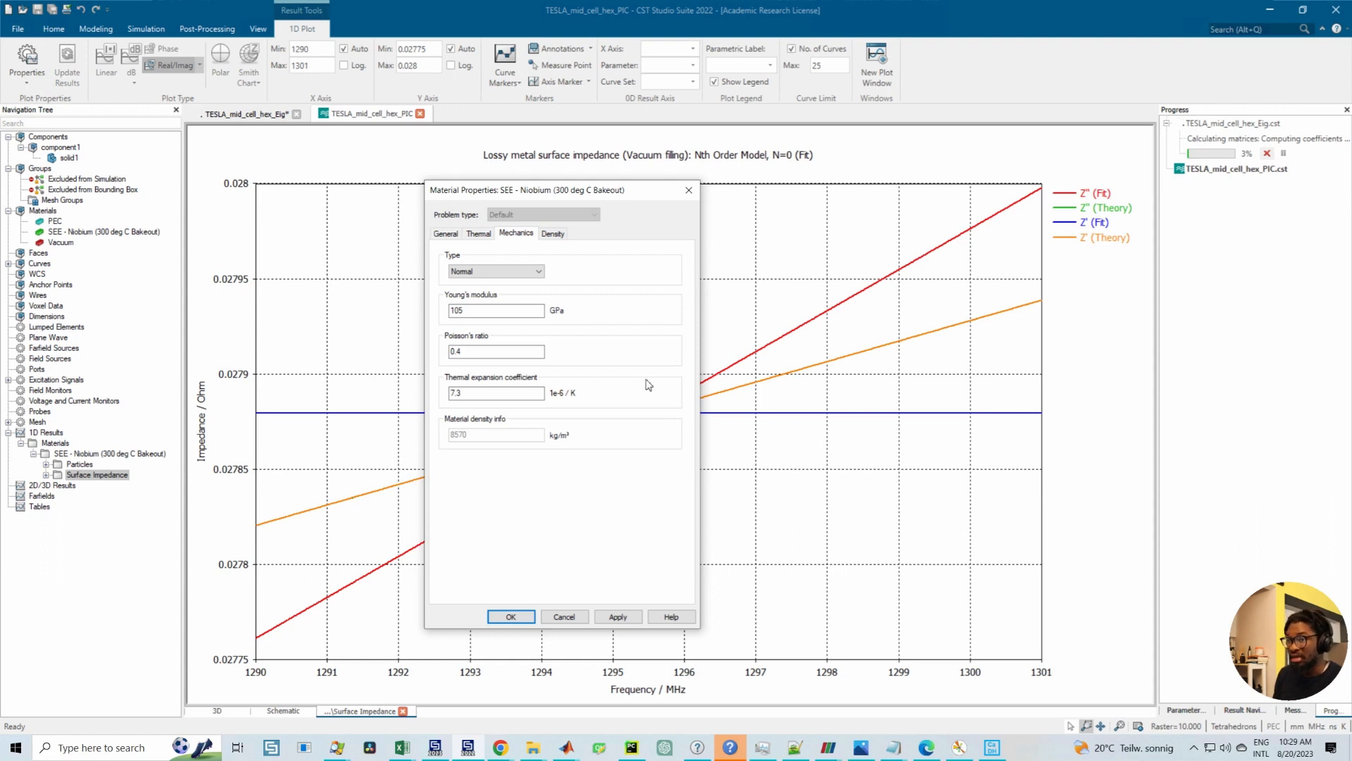
{"action": "left_click", "coordinate": [554, 234]}
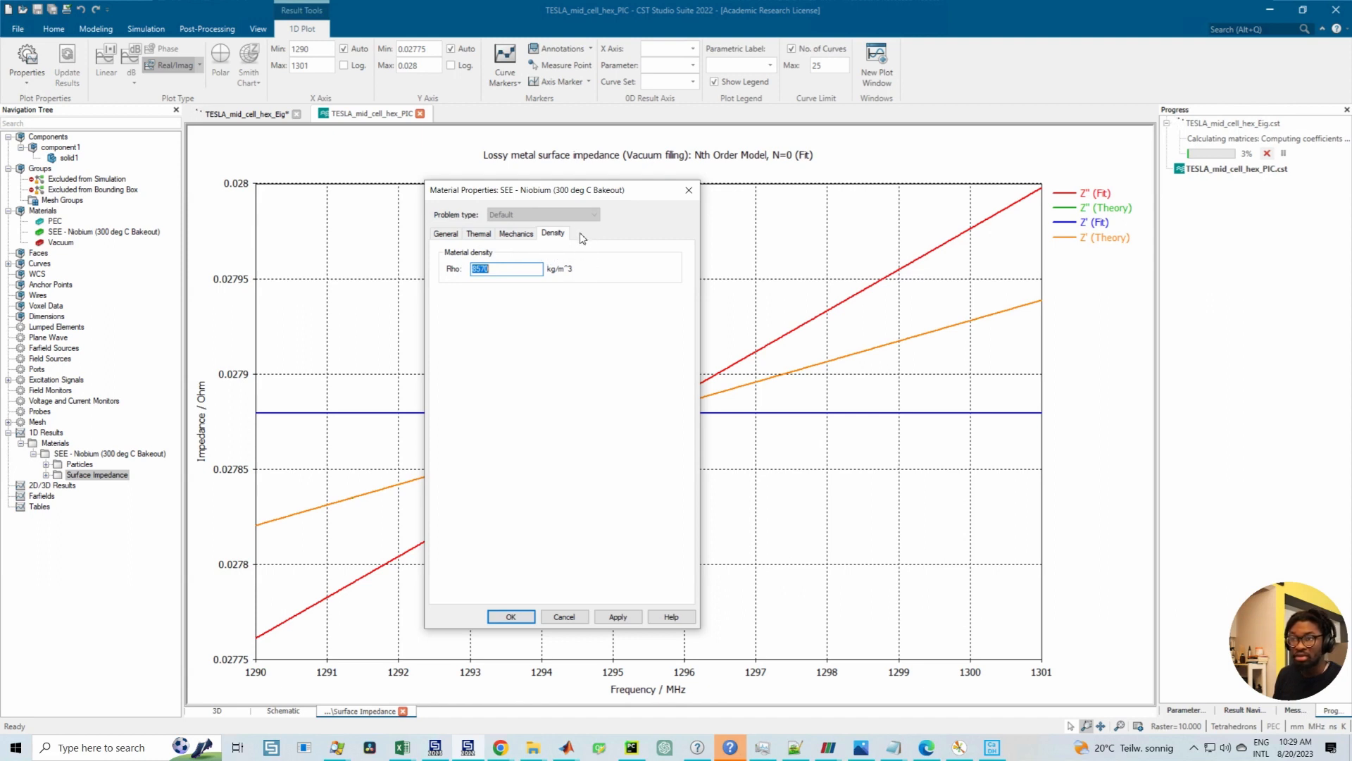
{"action": "left_click", "coordinate": [688, 190]}
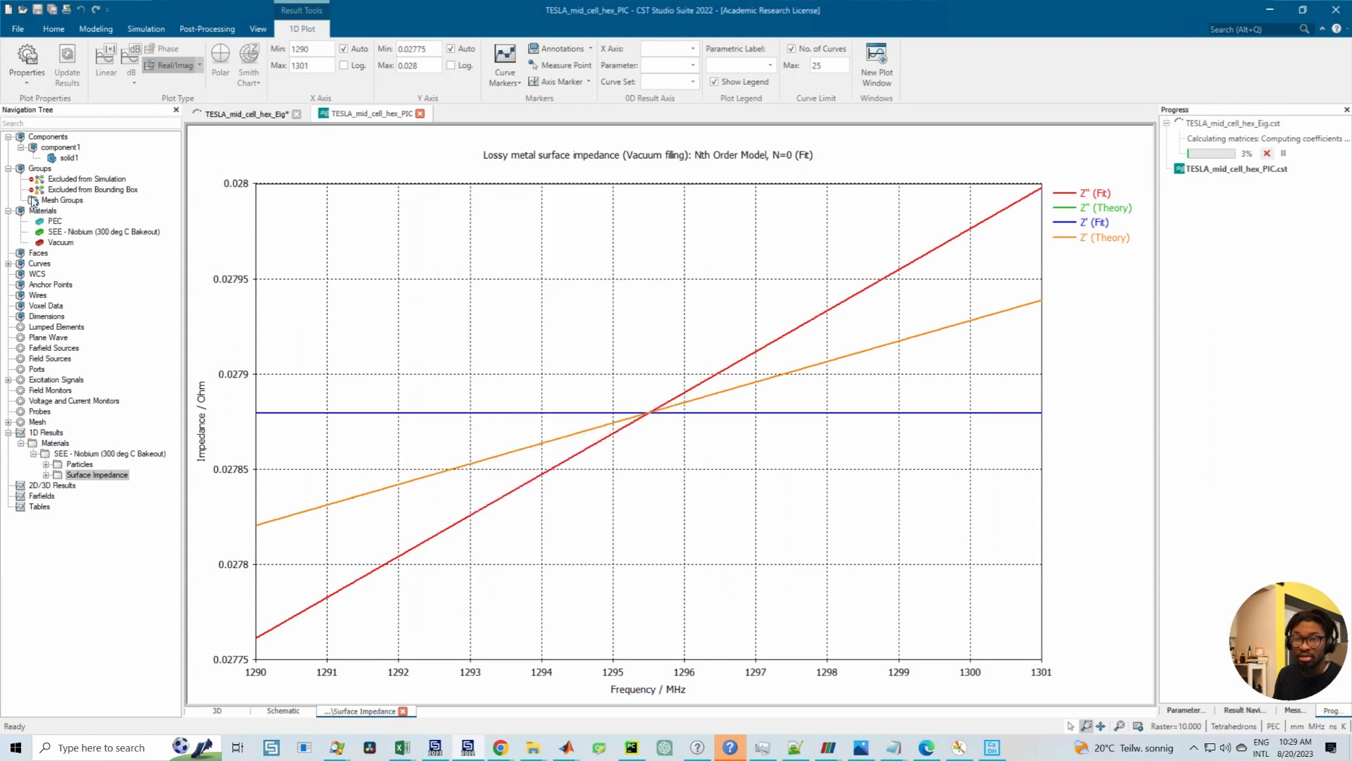
Step: Reopen the niobium material's properties and recheck its density, mechanical, thermal and general settings without changing anything
{"action": "left_click", "coordinate": [44, 210]}
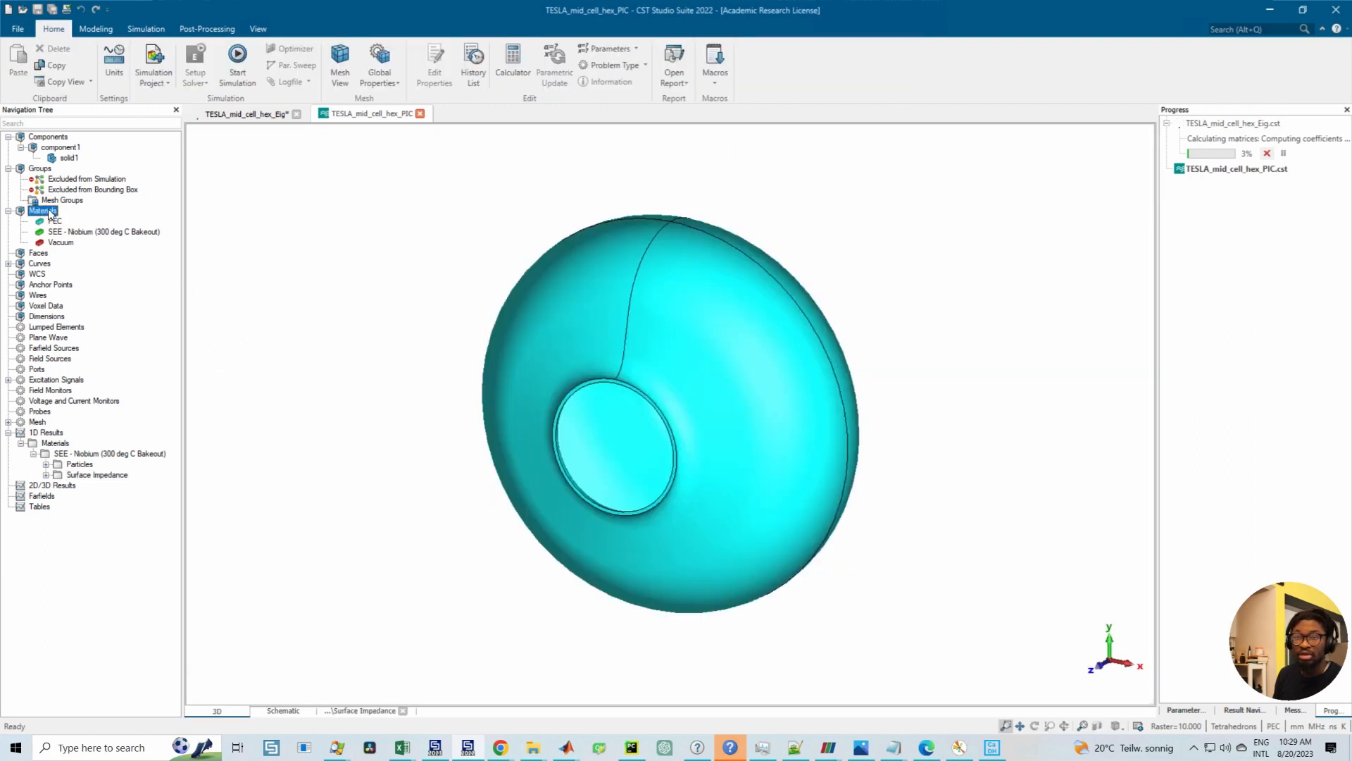
{"action": "double_click", "coordinate": [81, 235]}
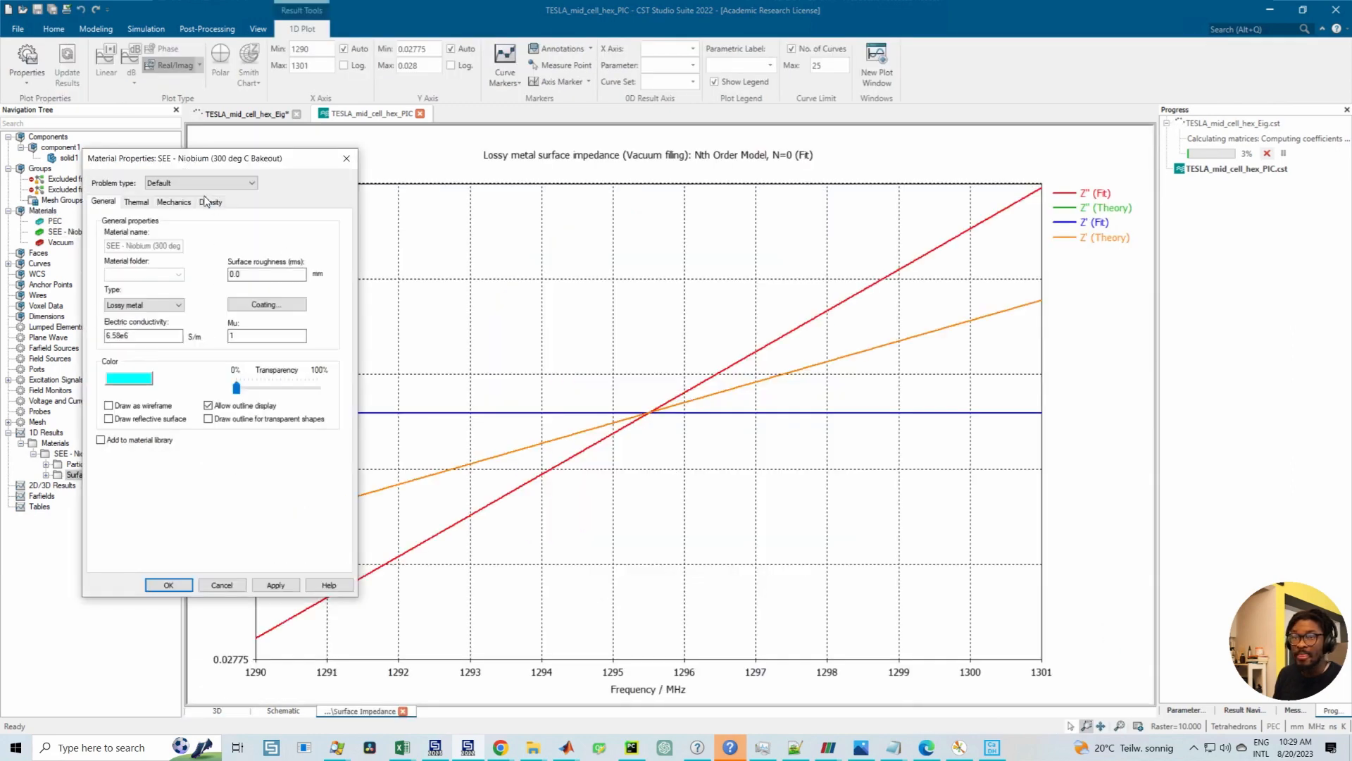
{"action": "left_click_drag", "start_coordinate": [226, 158], "coordinate": [482, 212]}
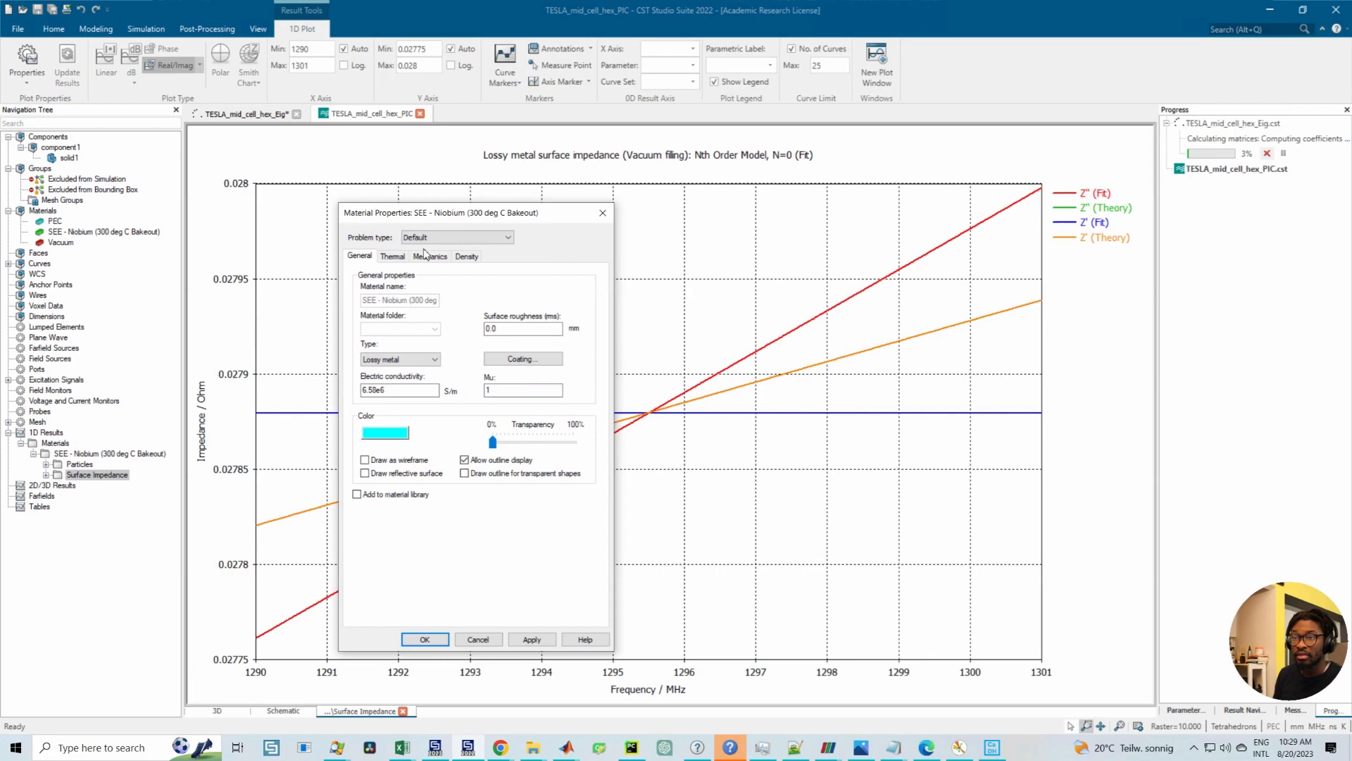
{"action": "left_click", "coordinate": [467, 256]}
{"action": "left_click", "coordinate": [429, 256]}
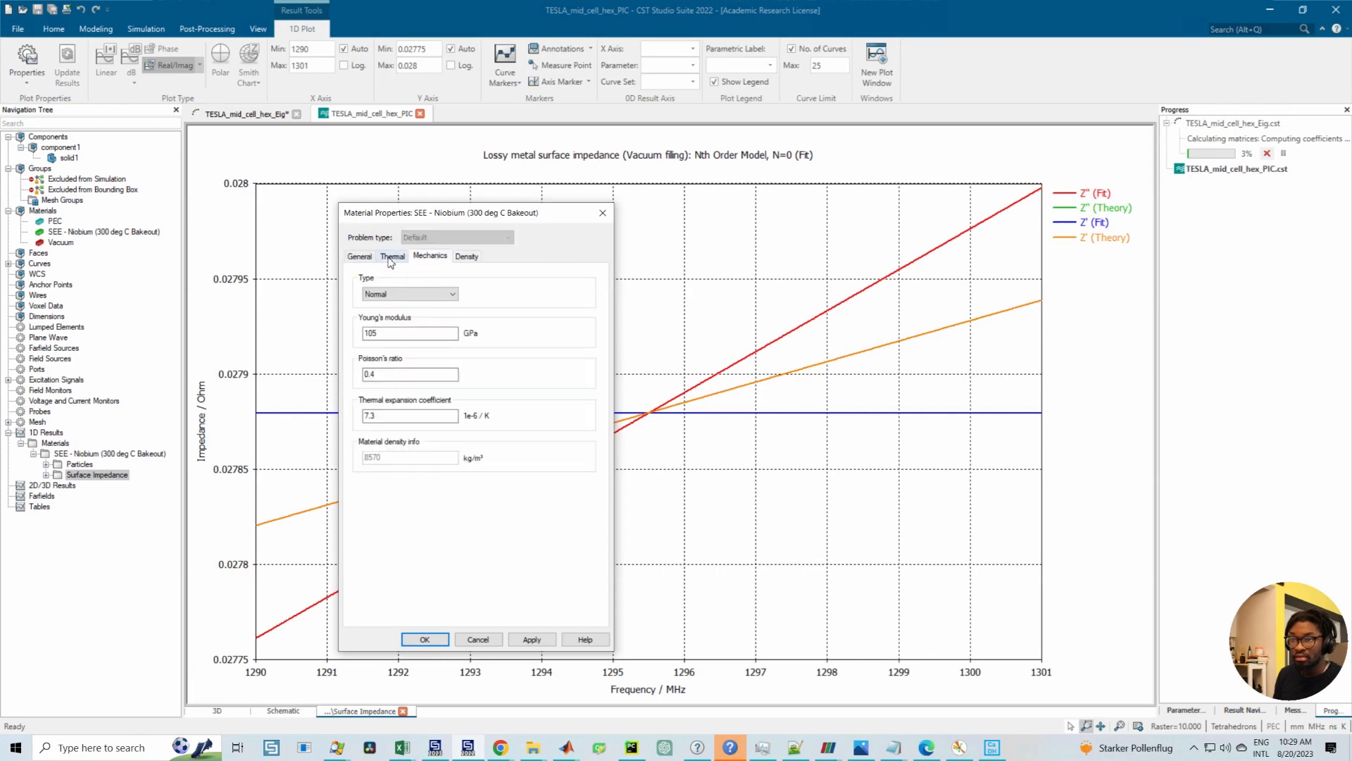
{"action": "left_click", "coordinate": [390, 259]}
{"action": "left_click", "coordinate": [369, 260]}
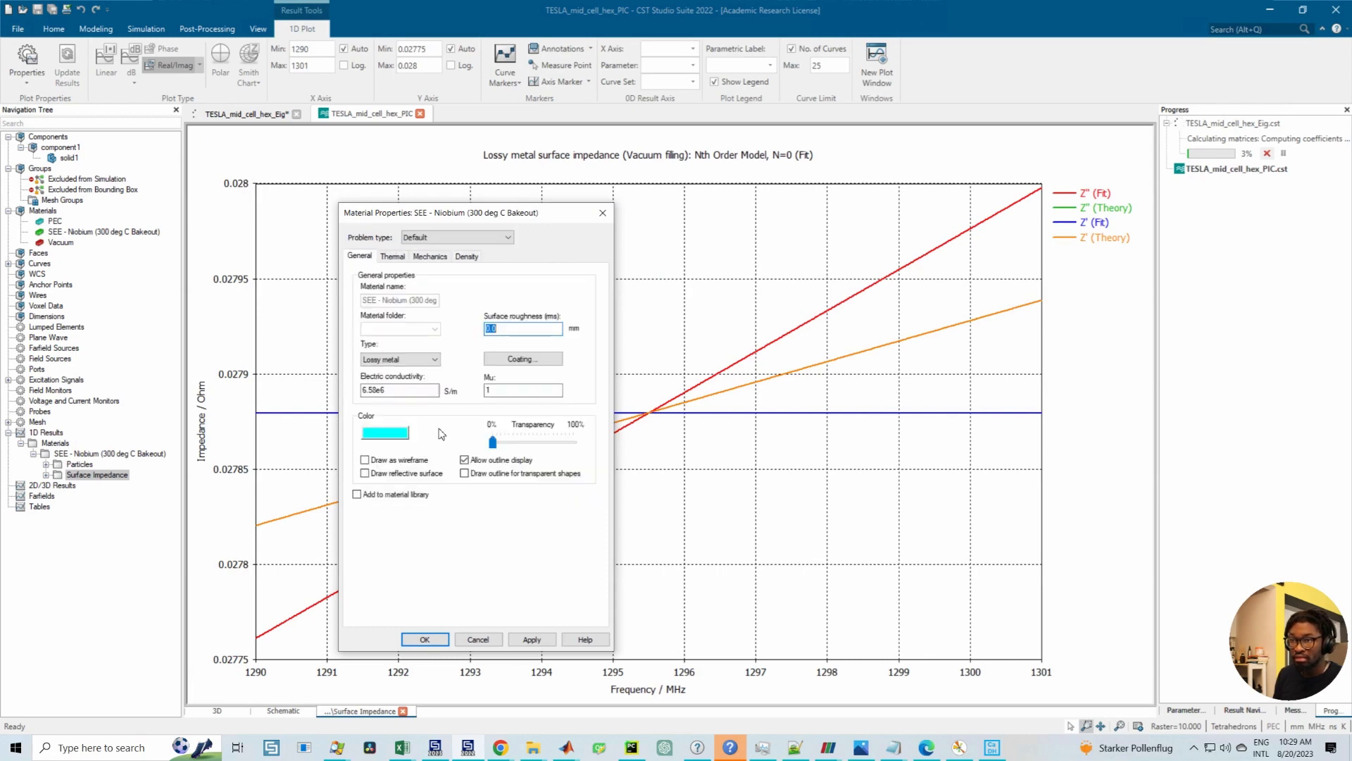
{"action": "left_click_drag", "start_coordinate": [392, 213], "coordinate": [349, 181]}
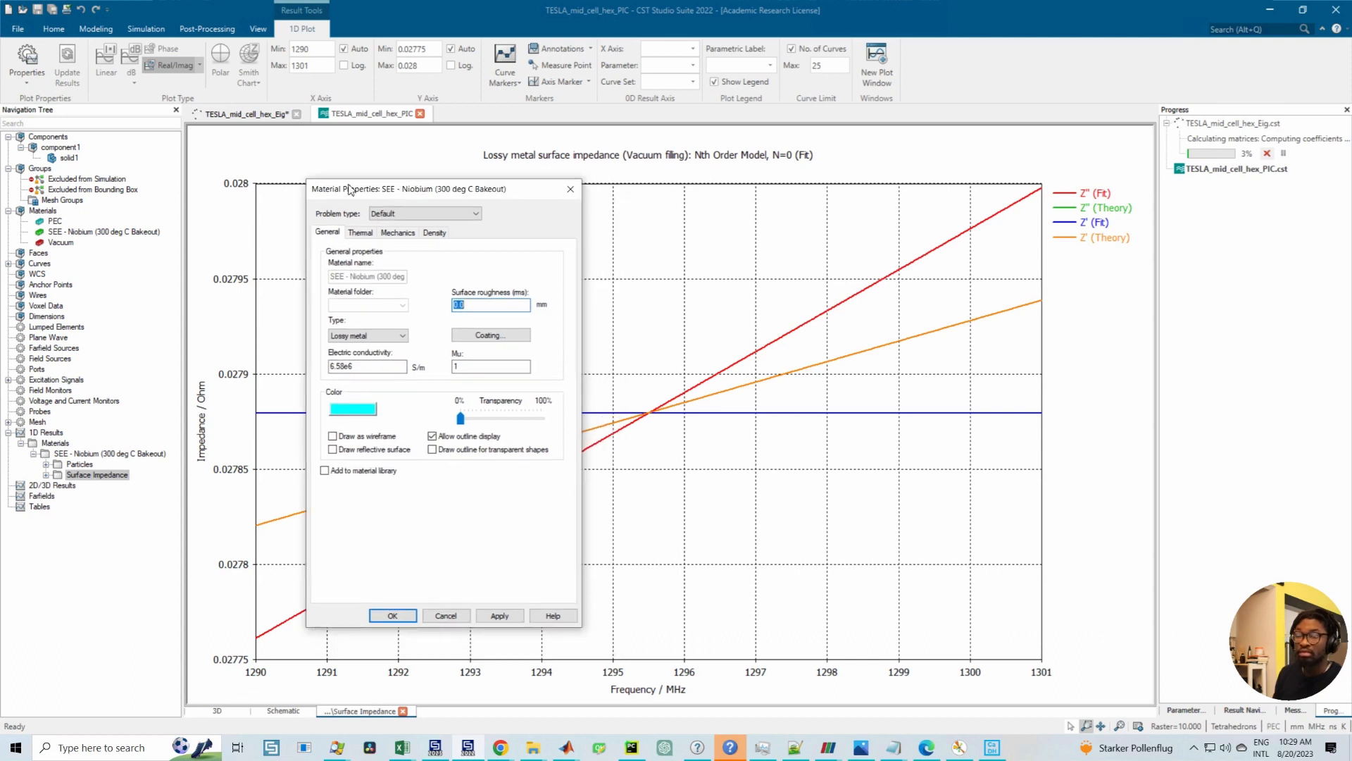
{"action": "left_click", "coordinate": [560, 181]}
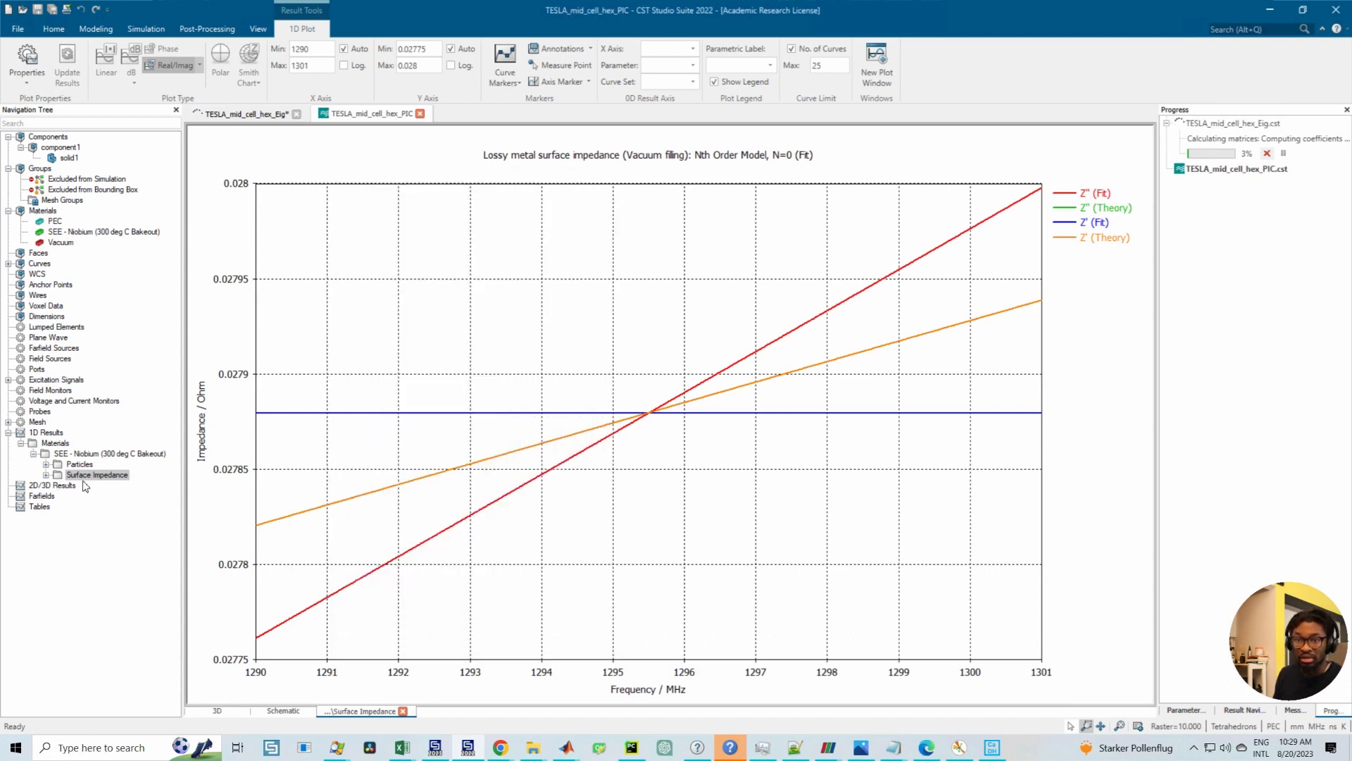
Step: View the niobium's Electron-SEY curves in the 1D material results, including the Elastic, Total and True components
{"action": "left_click", "coordinate": [47, 465]}
{"action": "left_click", "coordinate": [85, 465]}
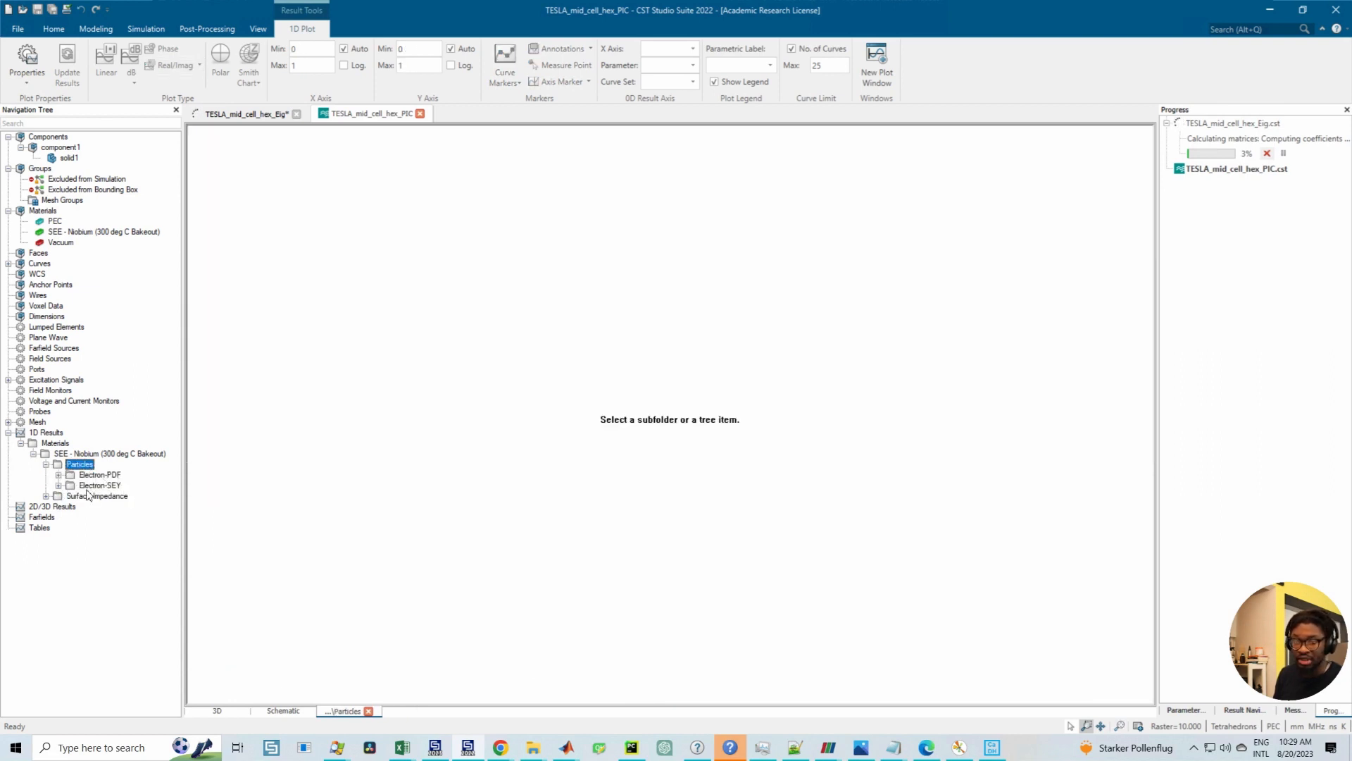
{"action": "left_click", "coordinate": [60, 486]}
{"action": "left_click", "coordinate": [101, 506]}
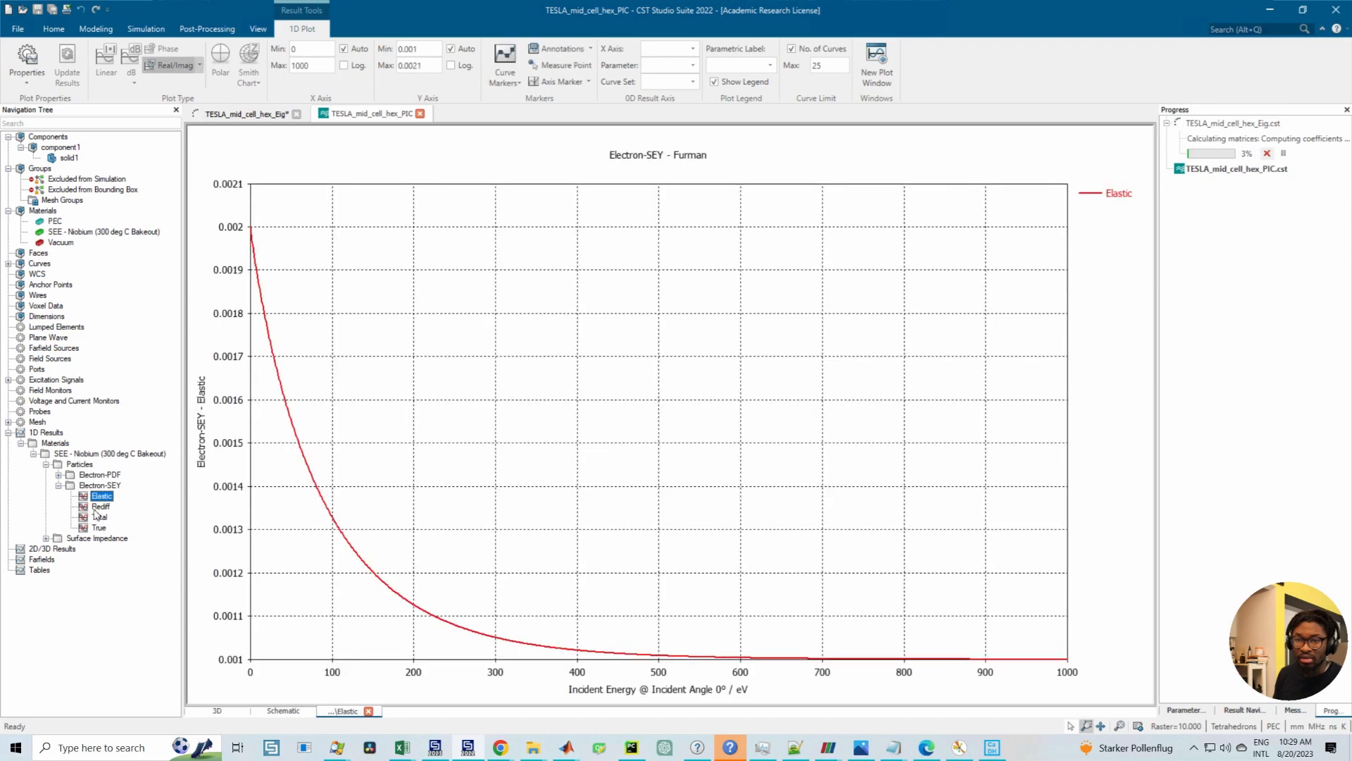
{"action": "left_click", "coordinate": [99, 516]}
{"action": "left_click", "coordinate": [98, 526]}
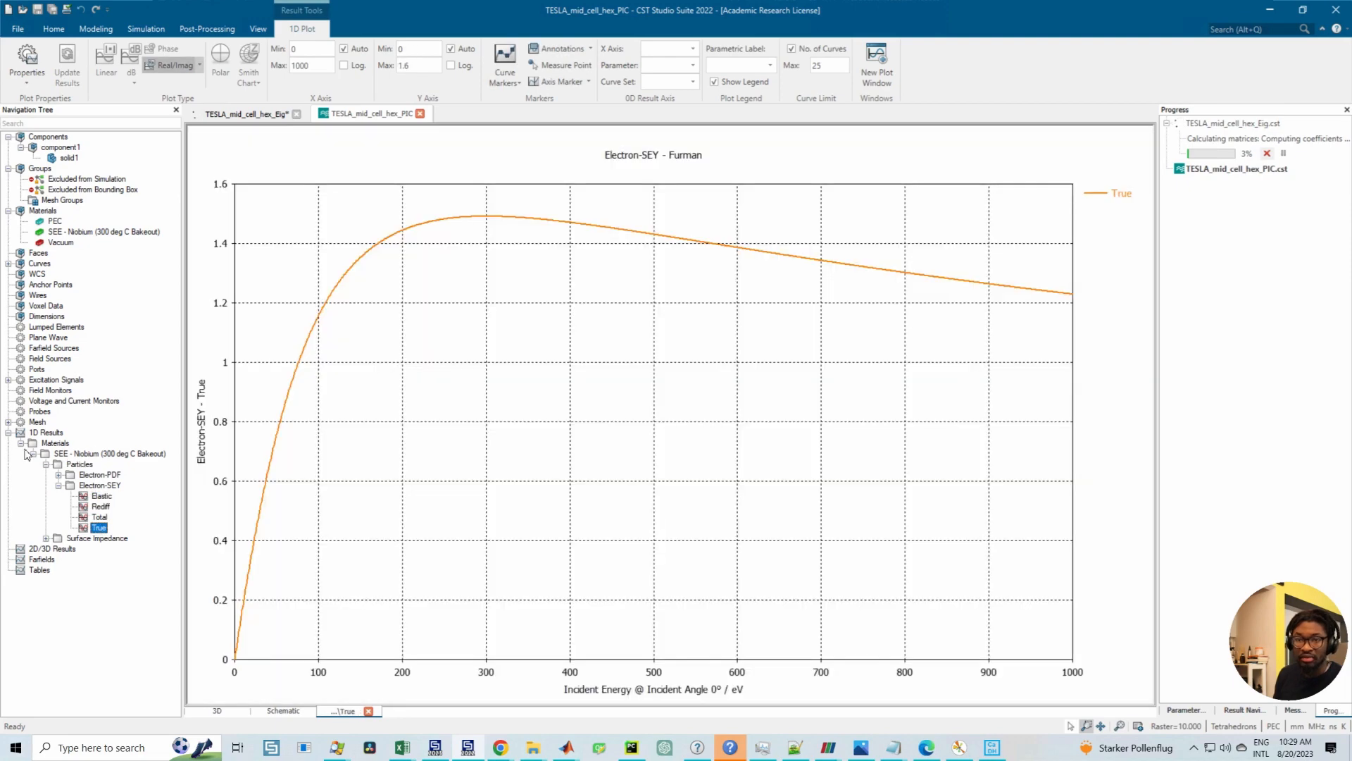
Step: Look through the niobium material's mechanical, thermal and density properties once more for secondary emission settings and close them unchanged
{"action": "left_click", "coordinate": [21, 443]}
{"action": "double_click", "coordinate": [67, 232]}
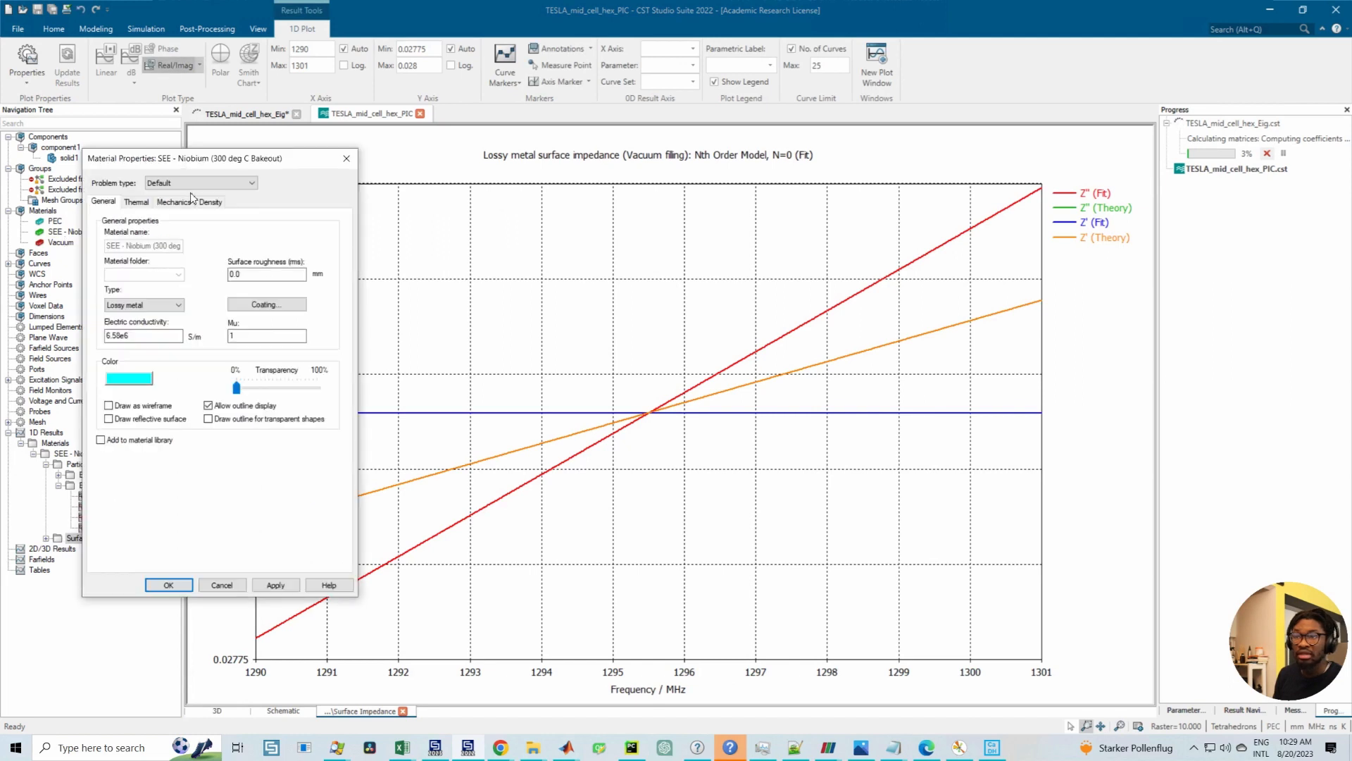
{"action": "left_click", "coordinate": [167, 203]}
{"action": "left_click", "coordinate": [135, 204]}
{"action": "left_click", "coordinate": [202, 205]}
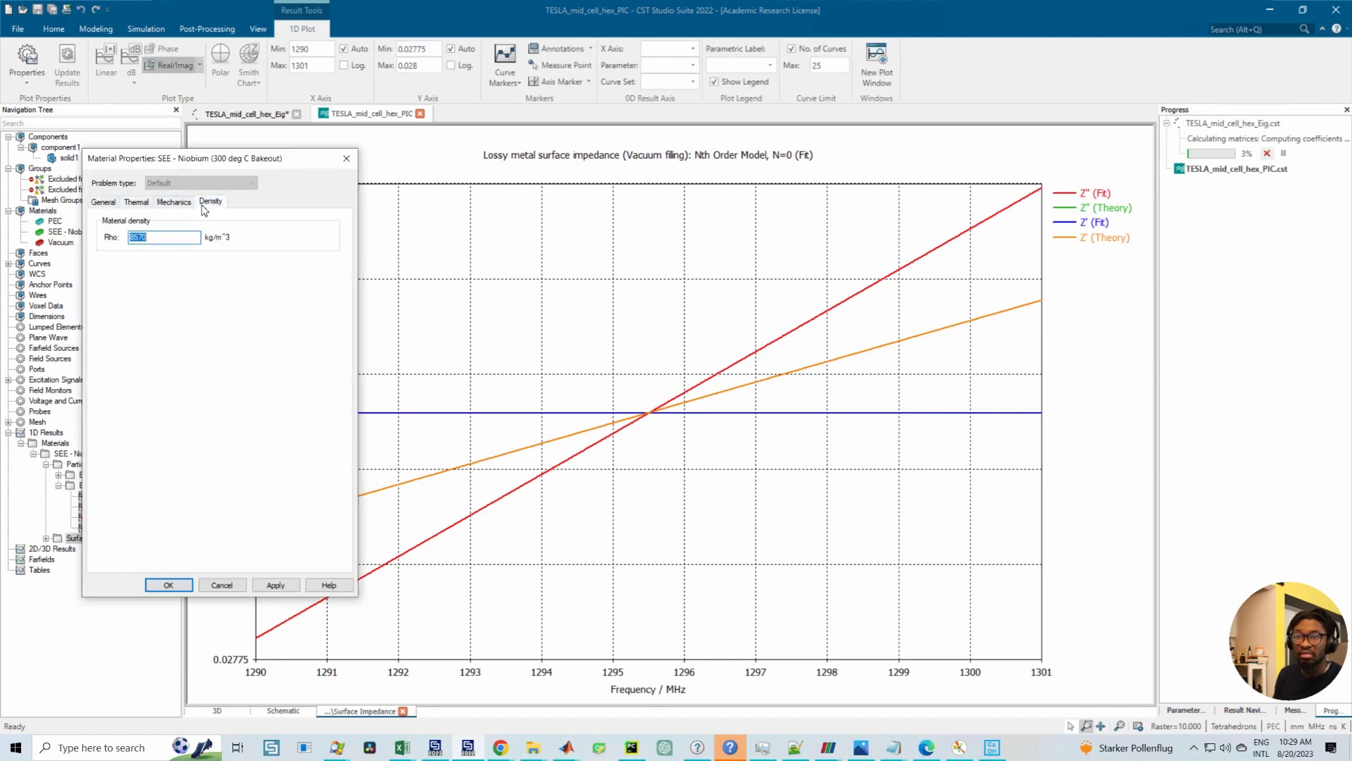
{"action": "left_click", "coordinate": [167, 203]}
{"action": "left_click", "coordinate": [136, 202]}
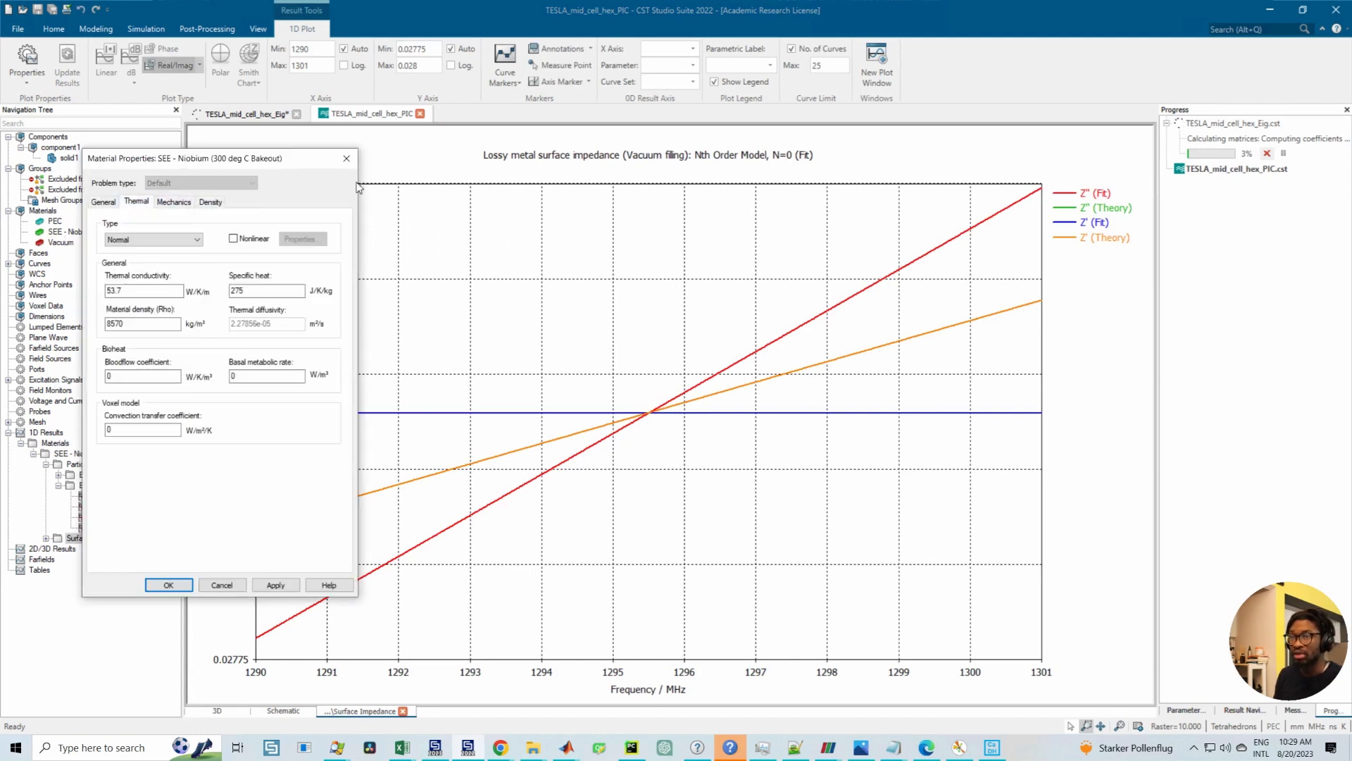
{"action": "left_click", "coordinate": [347, 160]}
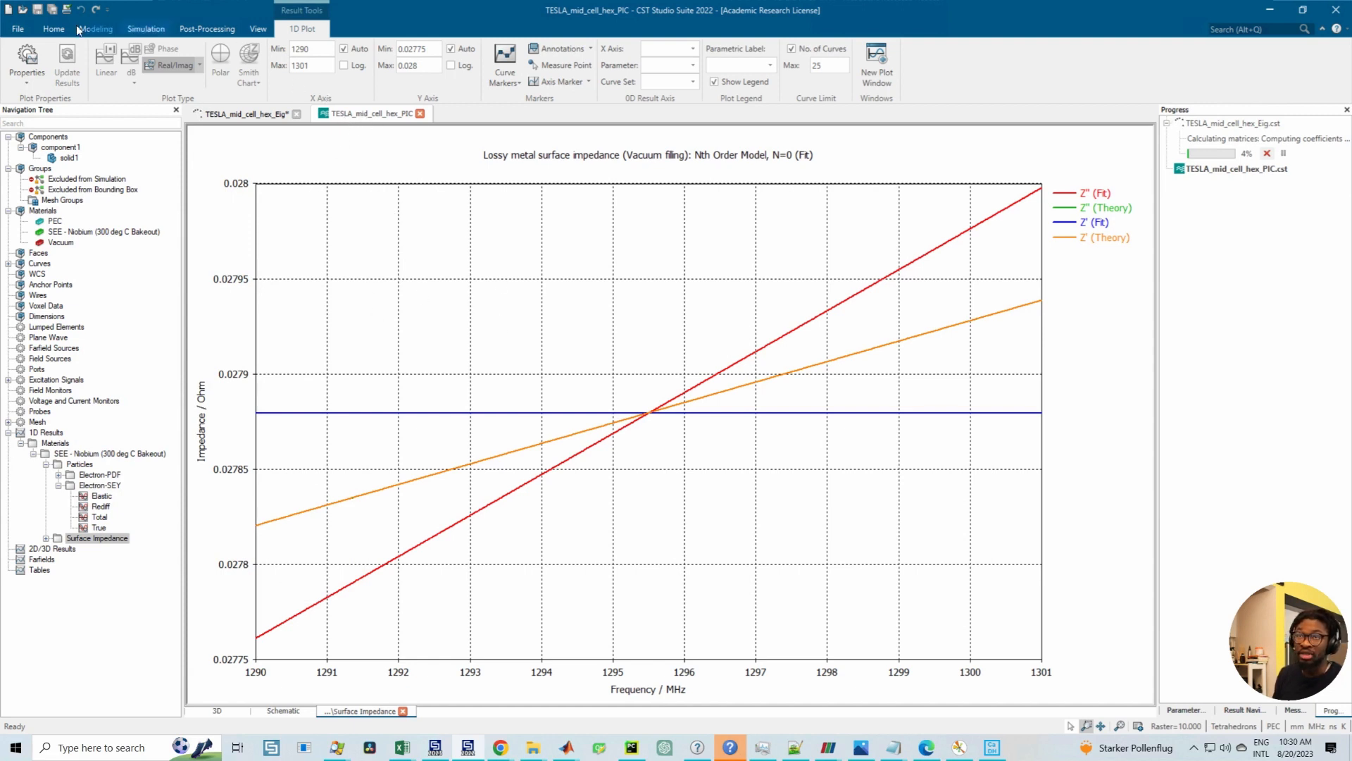
Step: Switch the PIC project's problem type from High Frequency to Particle PIC
{"action": "left_click", "coordinate": [54, 28]}
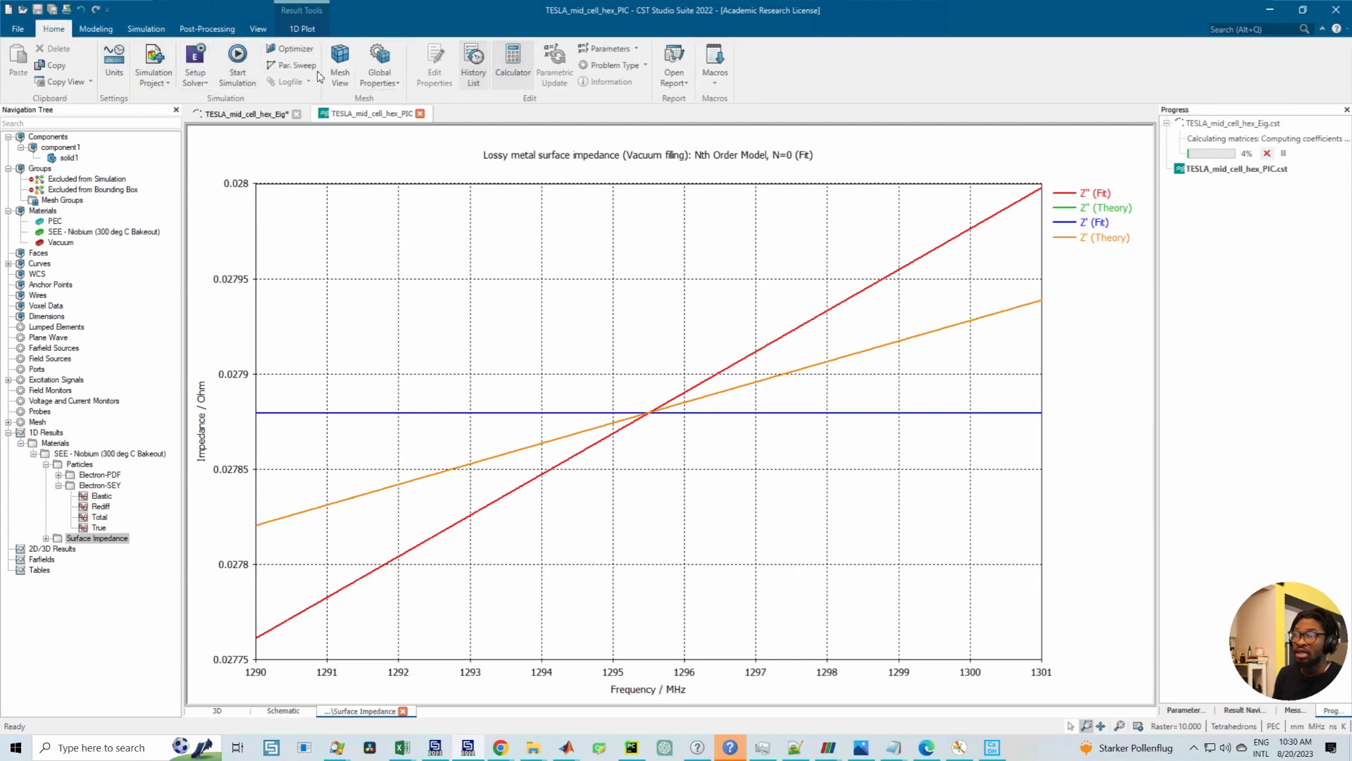
{"action": "left_click", "coordinate": [642, 69]}
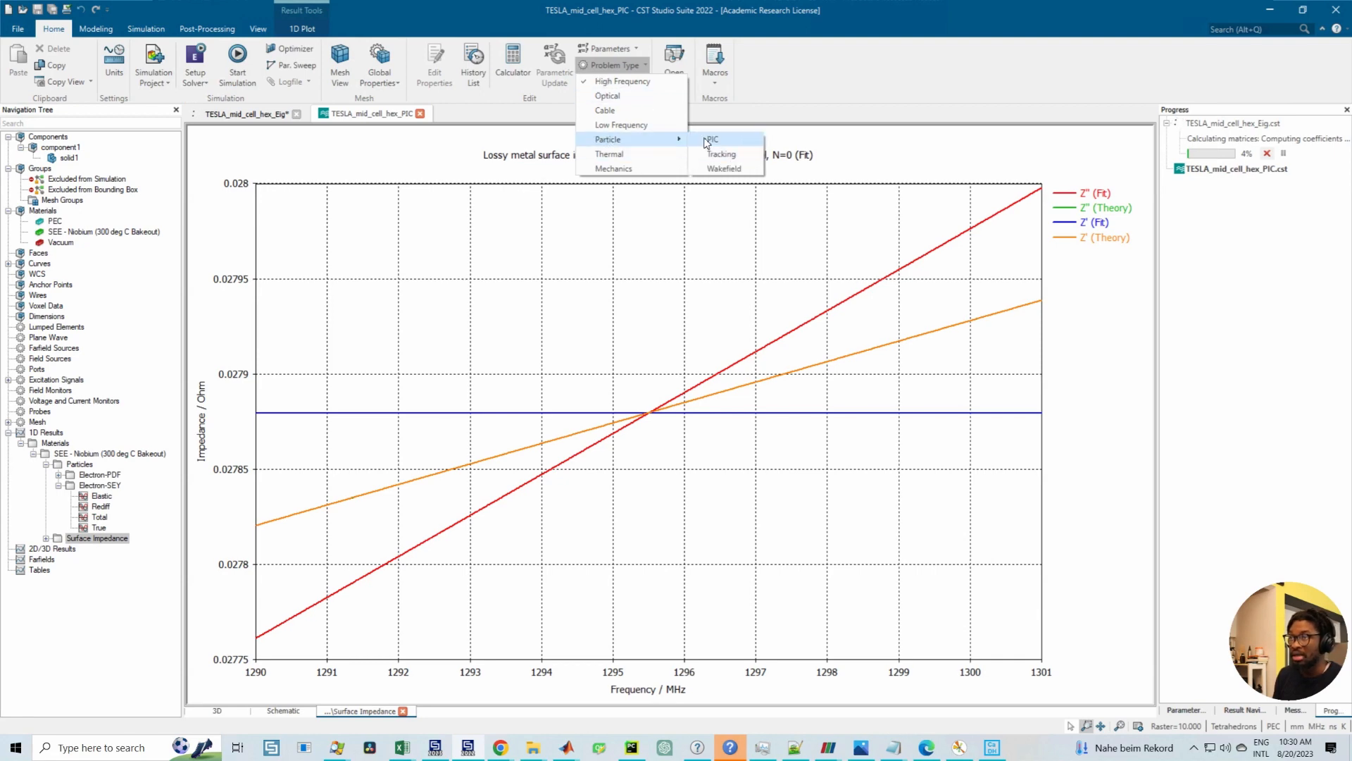
{"action": "left_click", "coordinate": [712, 139]}
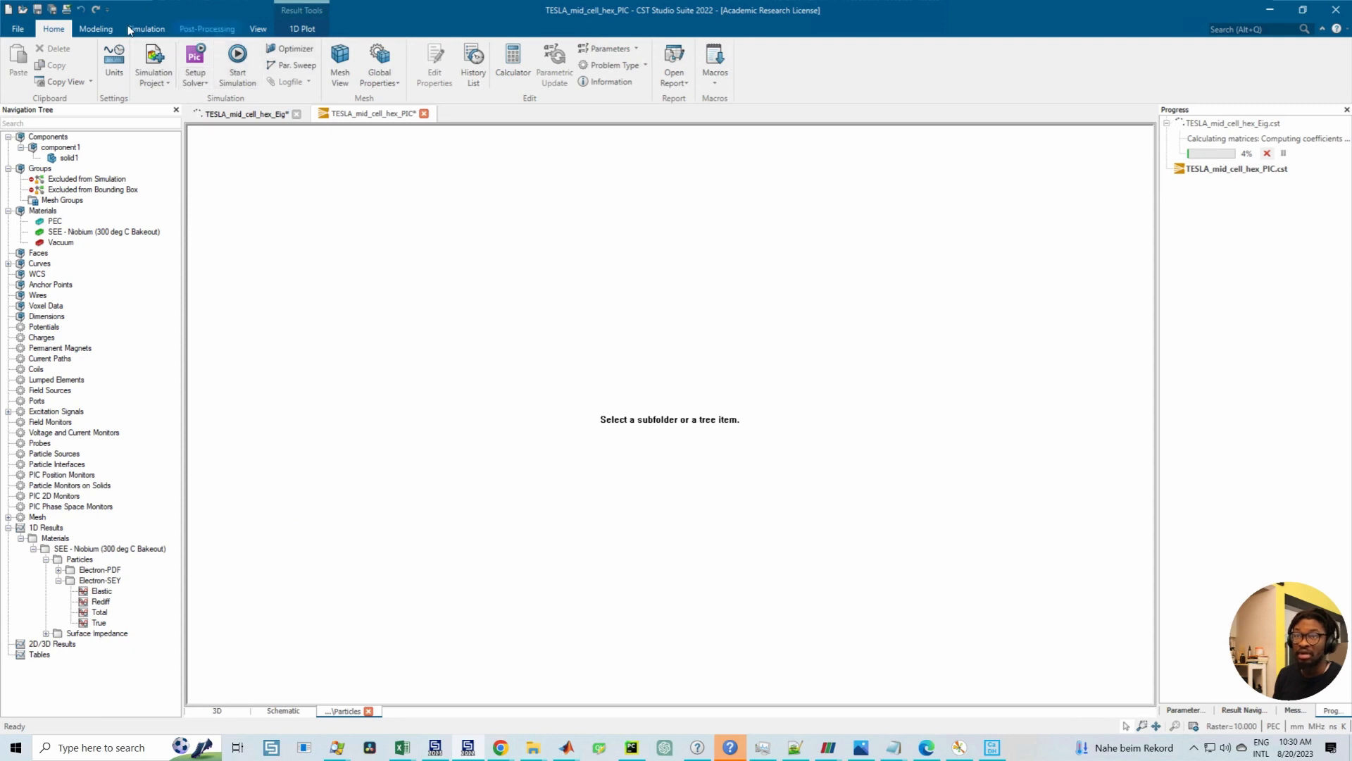
Step: Open the particle properties of the SEE - Niobium (300 deg C Bakeout) material and check the property options, keeping Secondary Emission
{"action": "double_click", "coordinate": [69, 233]}
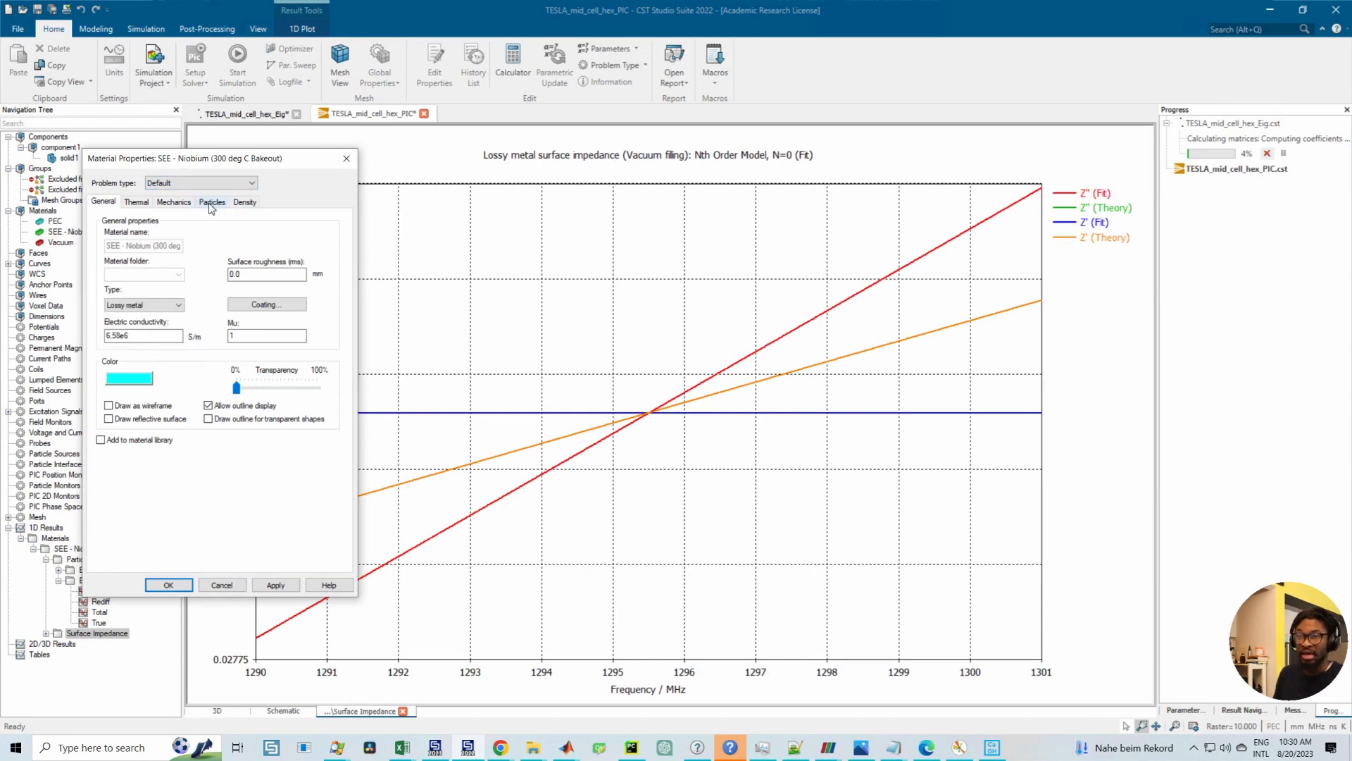
{"action": "left_click_drag", "start_coordinate": [178, 159], "coordinate": [200, 166]}
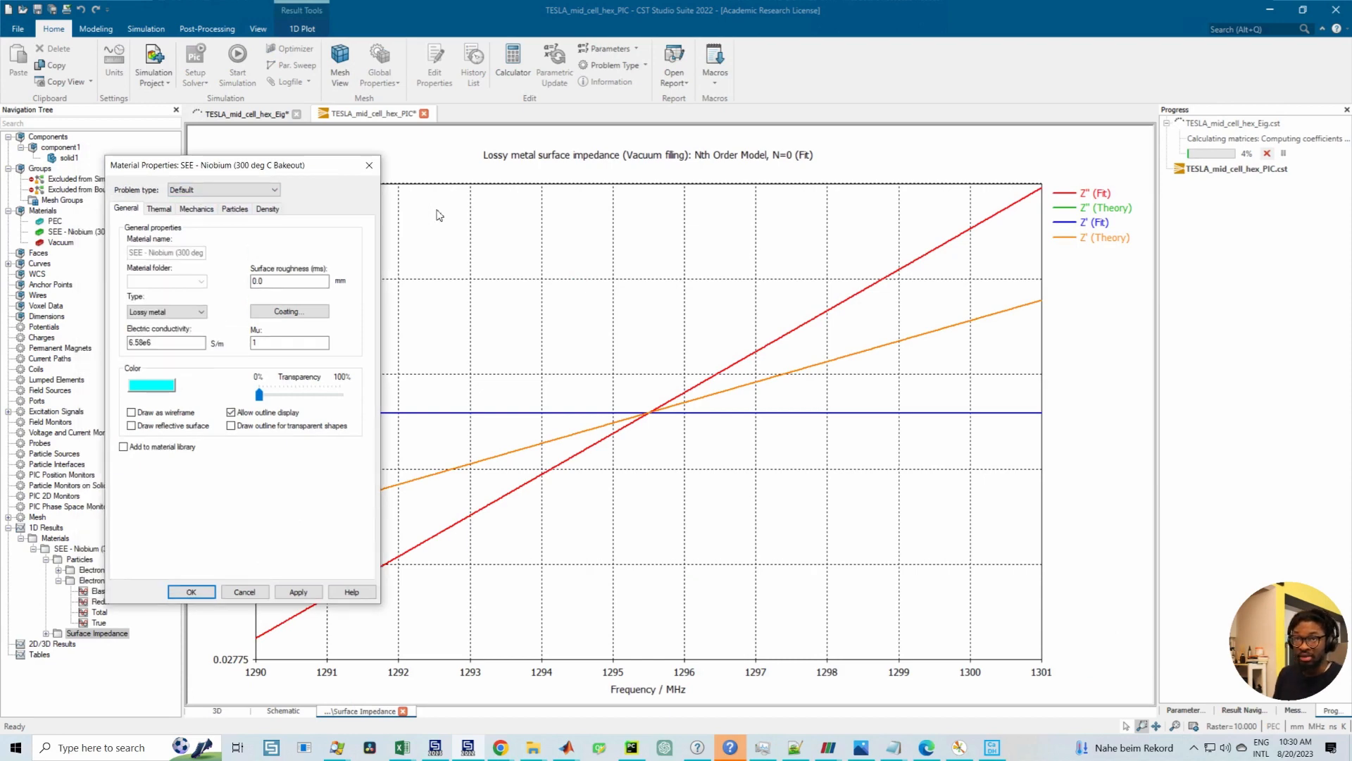
{"action": "left_click_drag", "start_coordinate": [440, 215], "coordinate": [441, 213]}
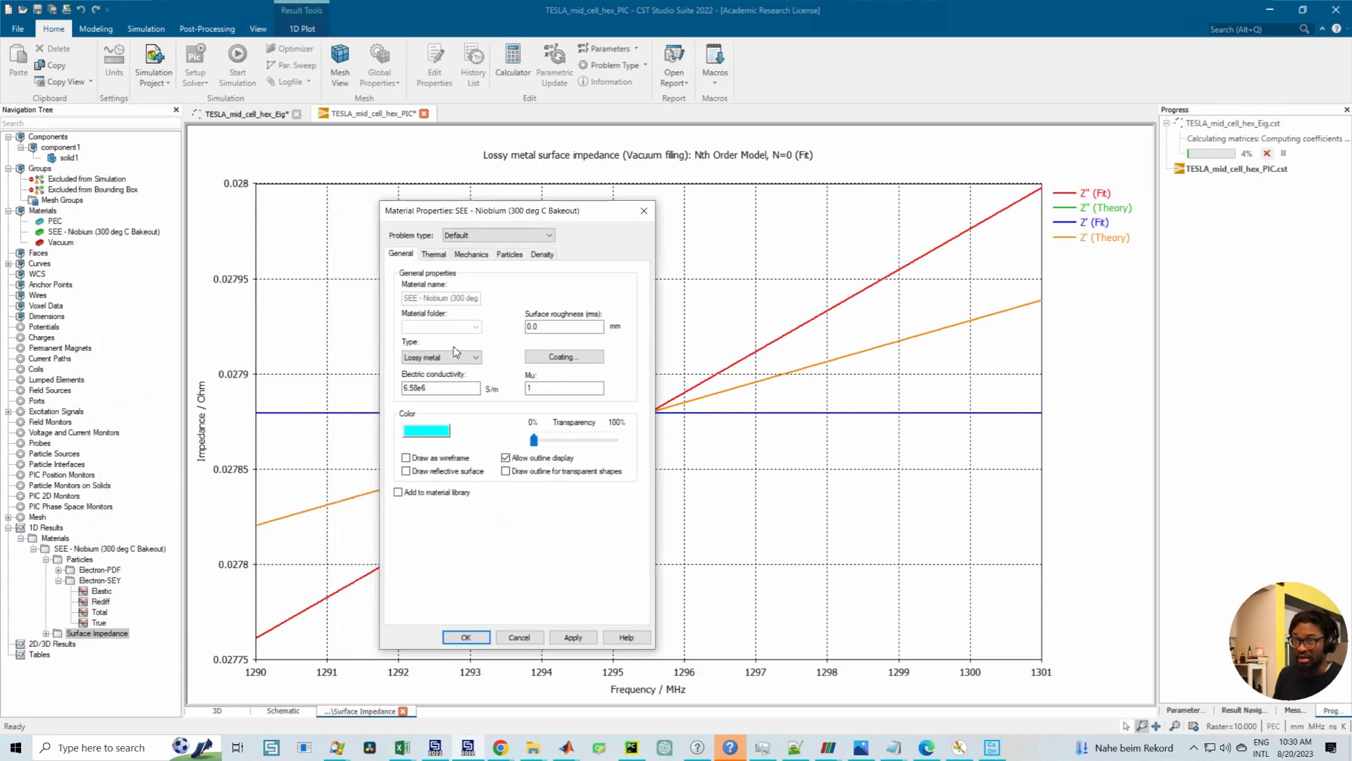
{"action": "left_click", "coordinate": [508, 255]}
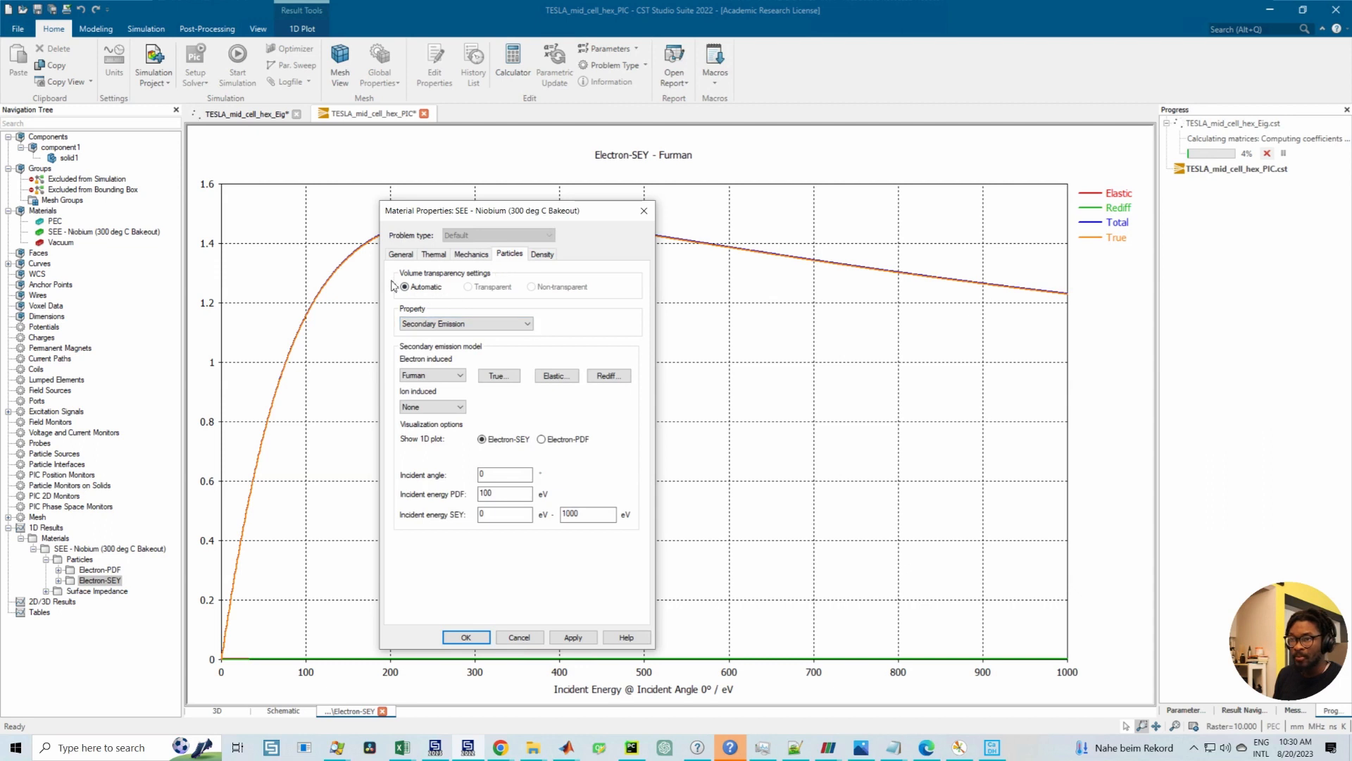
{"action": "left_click", "coordinate": [451, 324]}
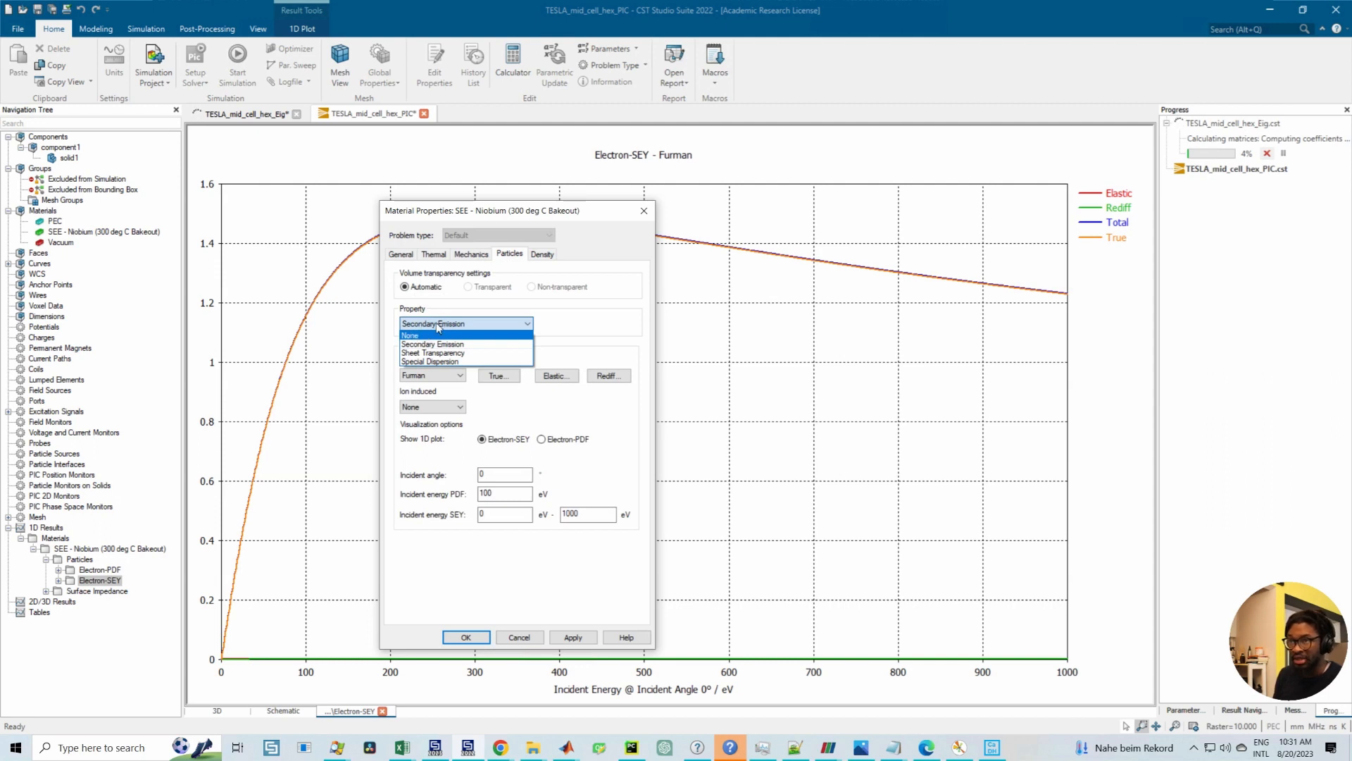
{"action": "left_click", "coordinate": [421, 346]}
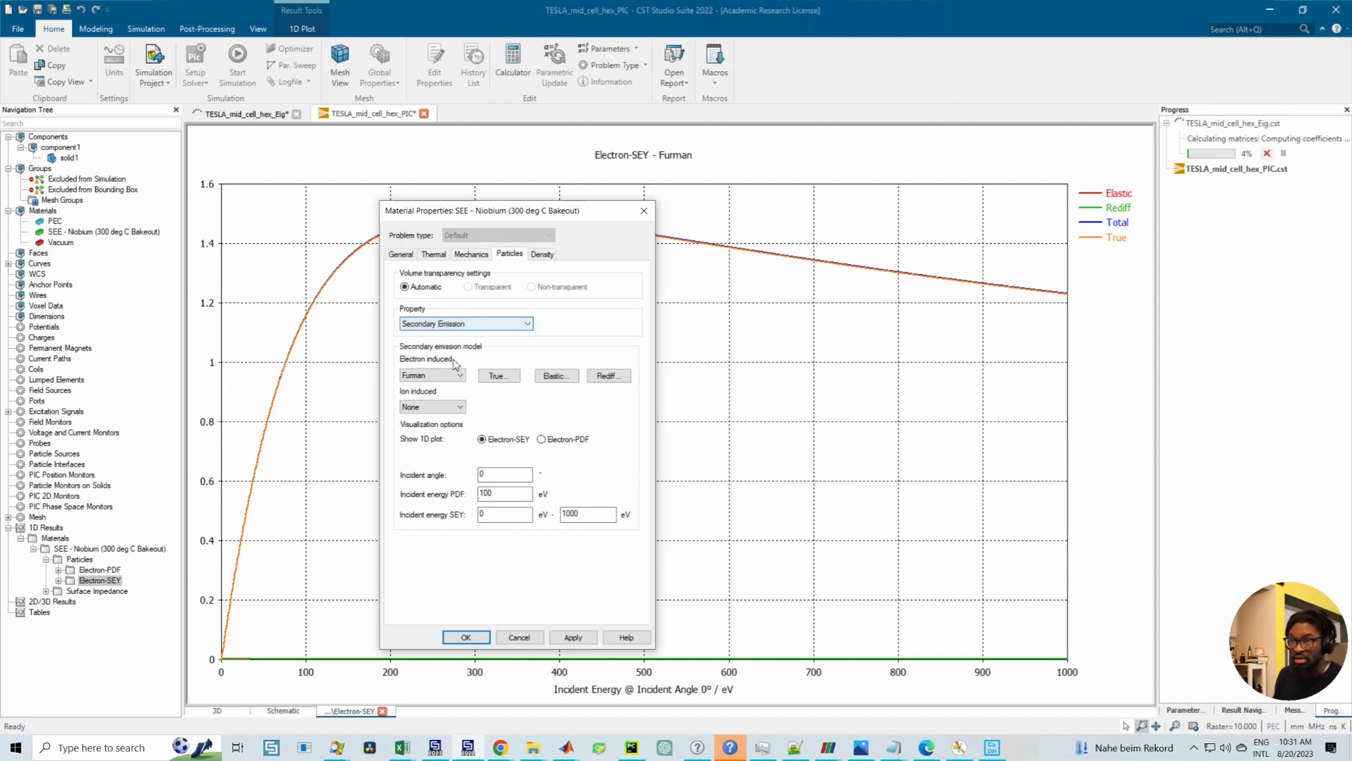
Step: Examine the electron-induced secondary emission models available for the niobium, leaving Furman selected
{"action": "left_click", "coordinate": [433, 378]}
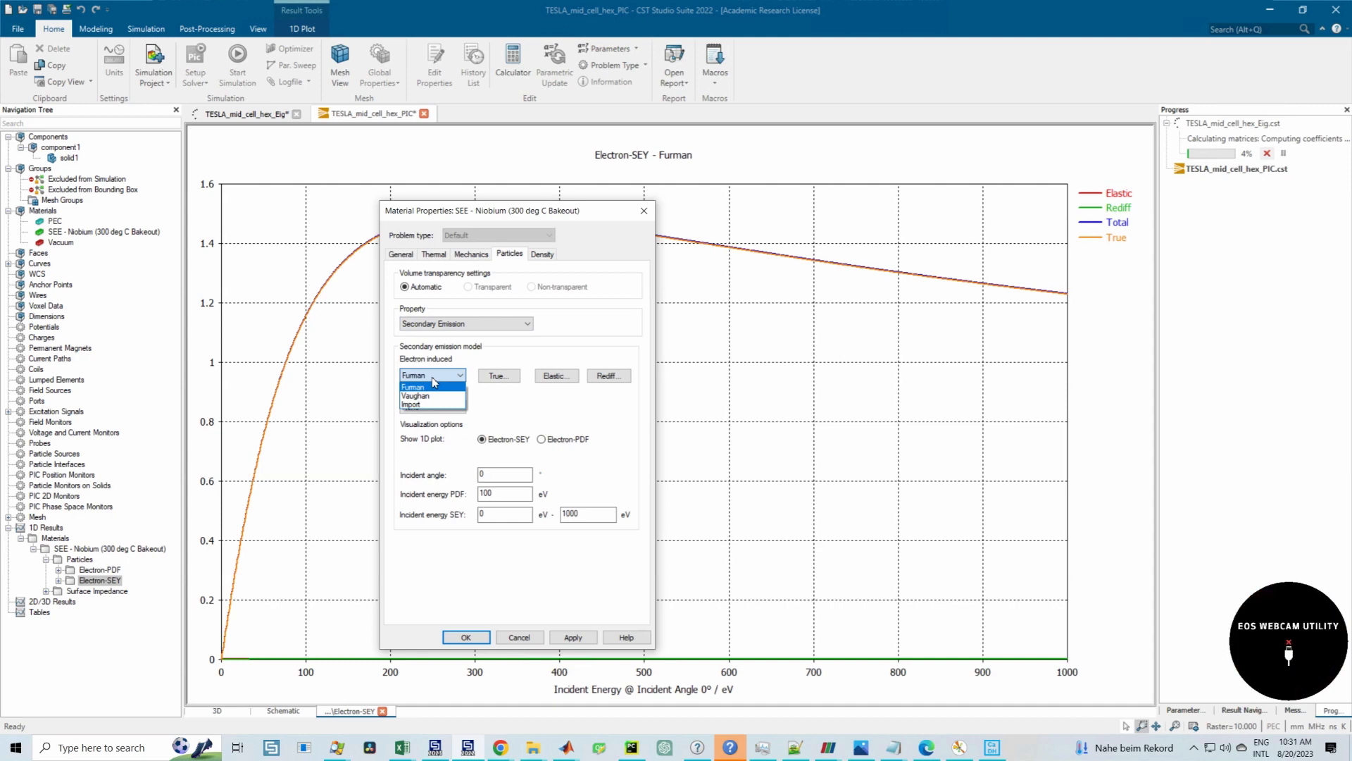
{"action": "left_click", "coordinate": [433, 386]}
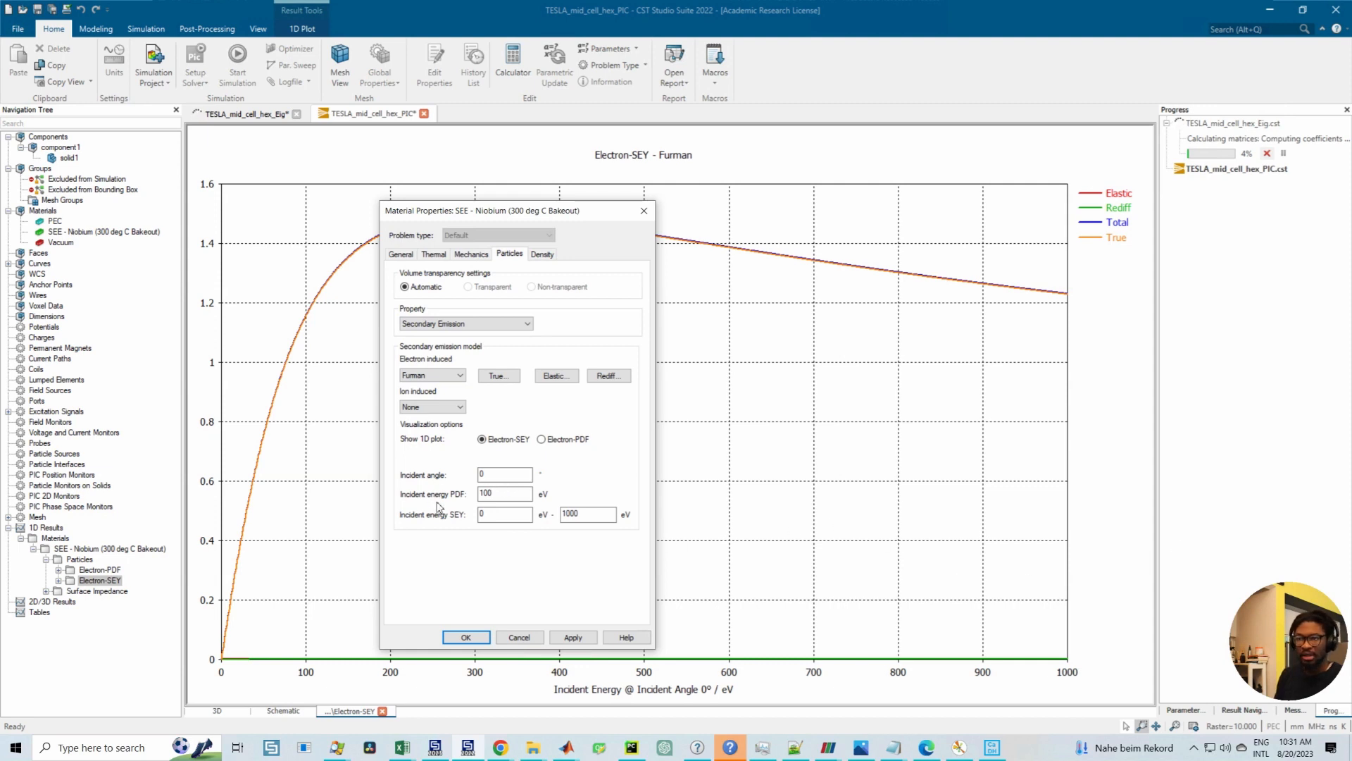
{"action": "left_click", "coordinate": [423, 377]}
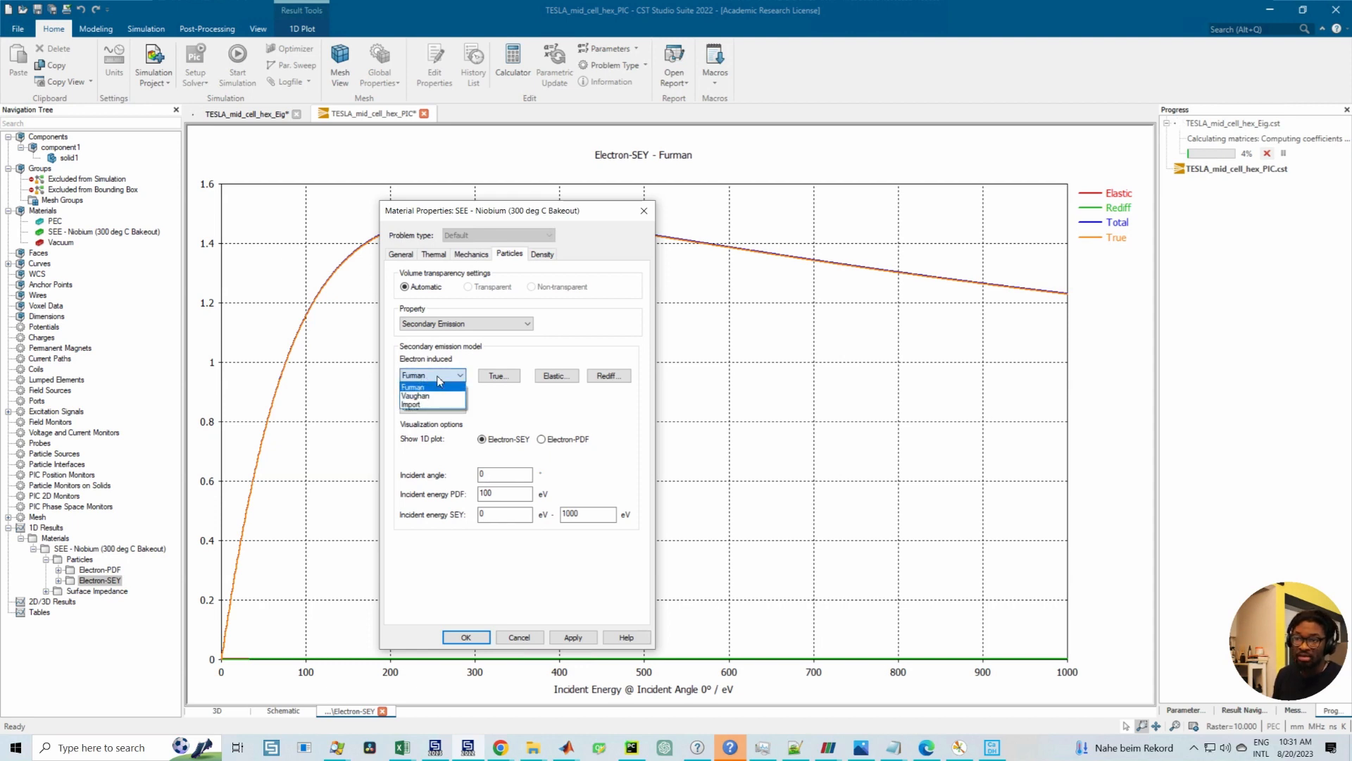
{"action": "left_click", "coordinate": [438, 380]}
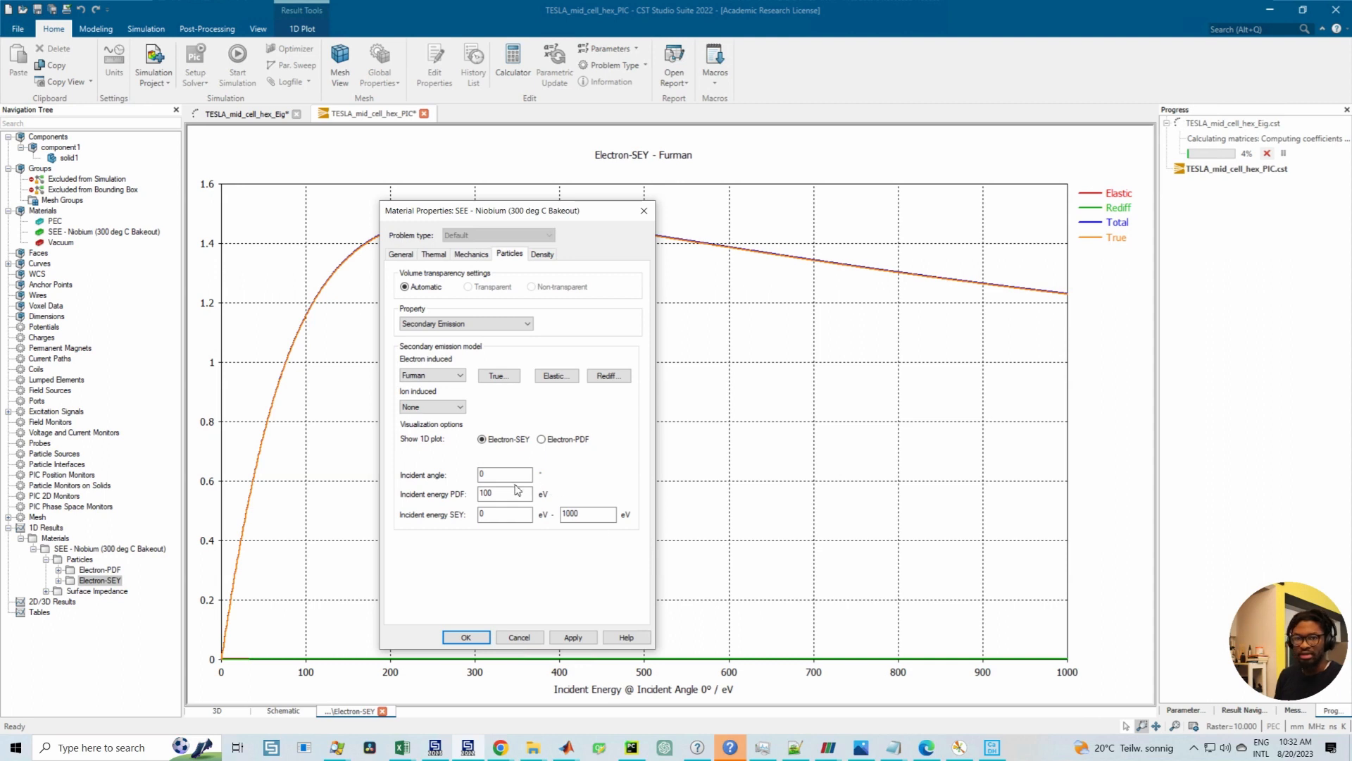
{"action": "left_click", "coordinate": [439, 379]}
{"action": "left_click", "coordinate": [438, 378]}
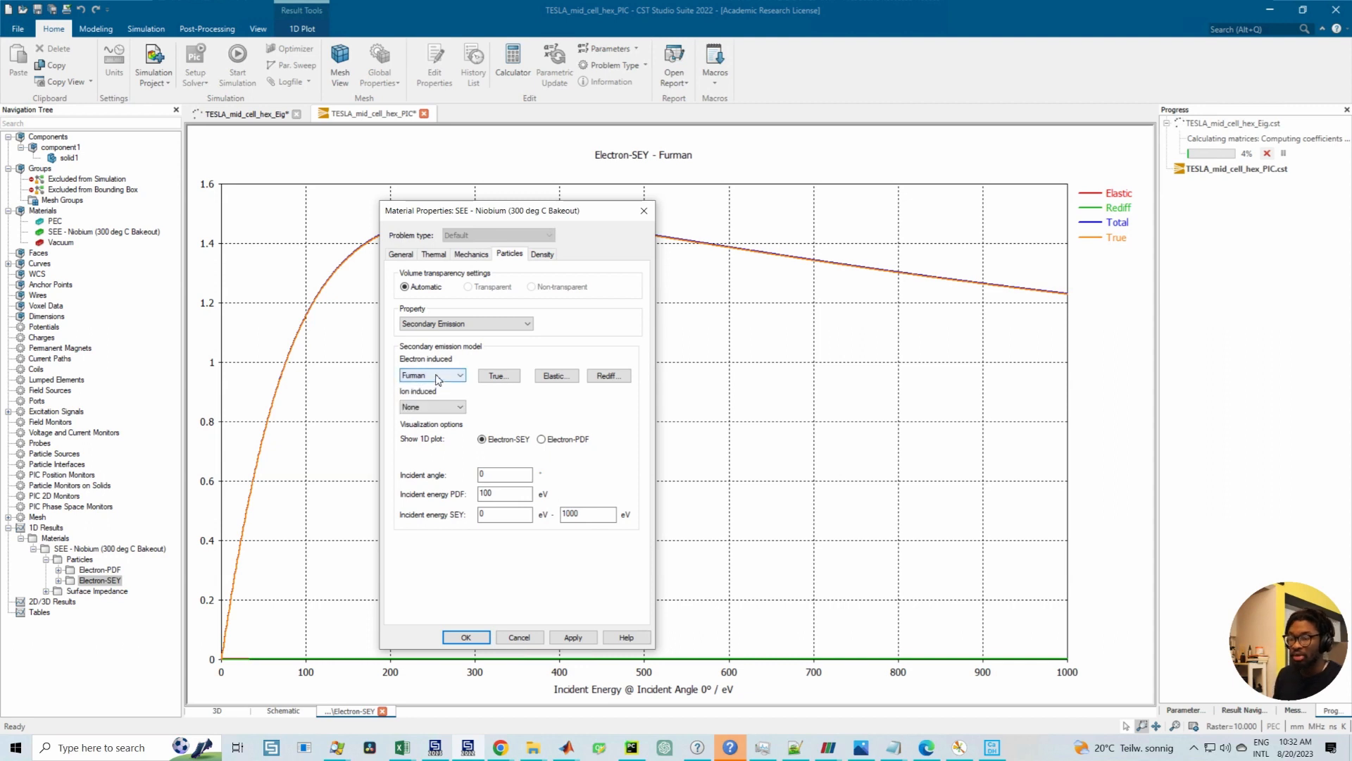
{"action": "left_click", "coordinate": [436, 378]}
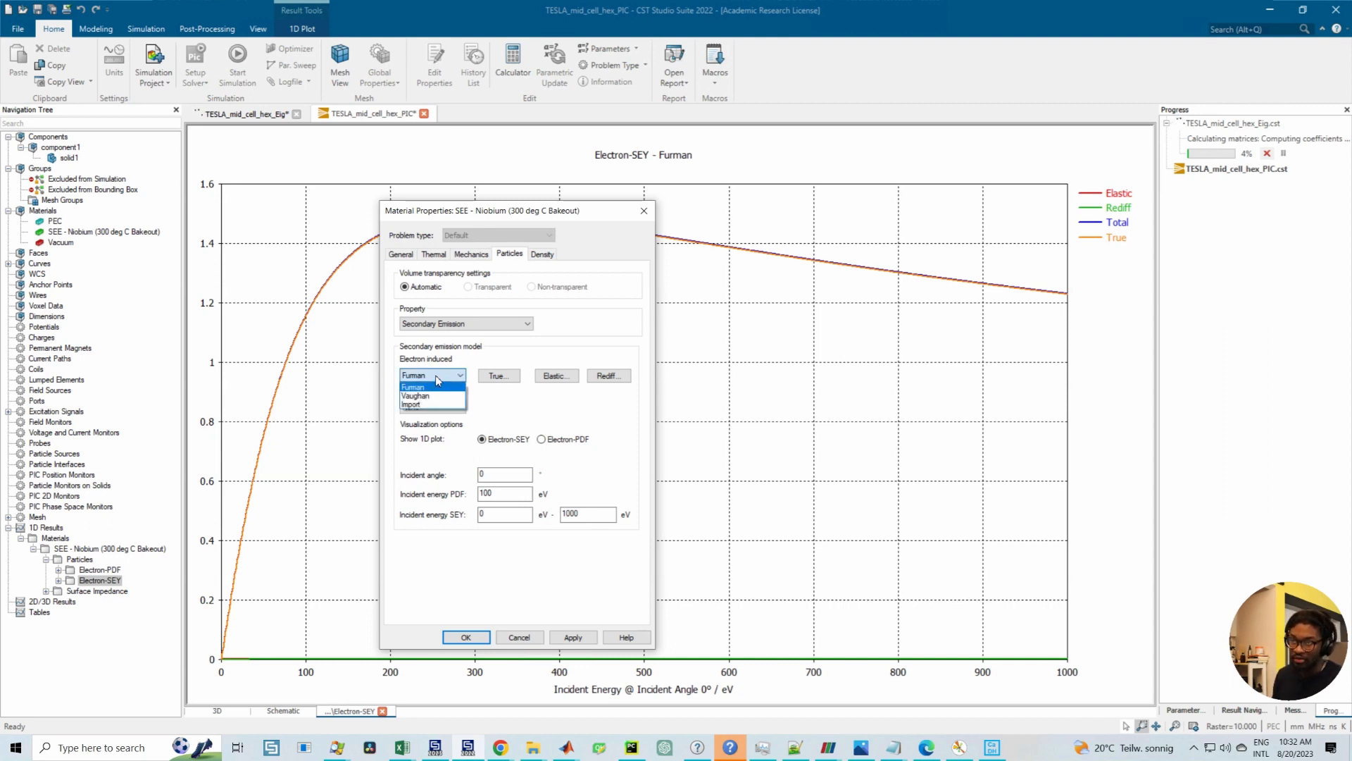
{"action": "left_click", "coordinate": [449, 377]}
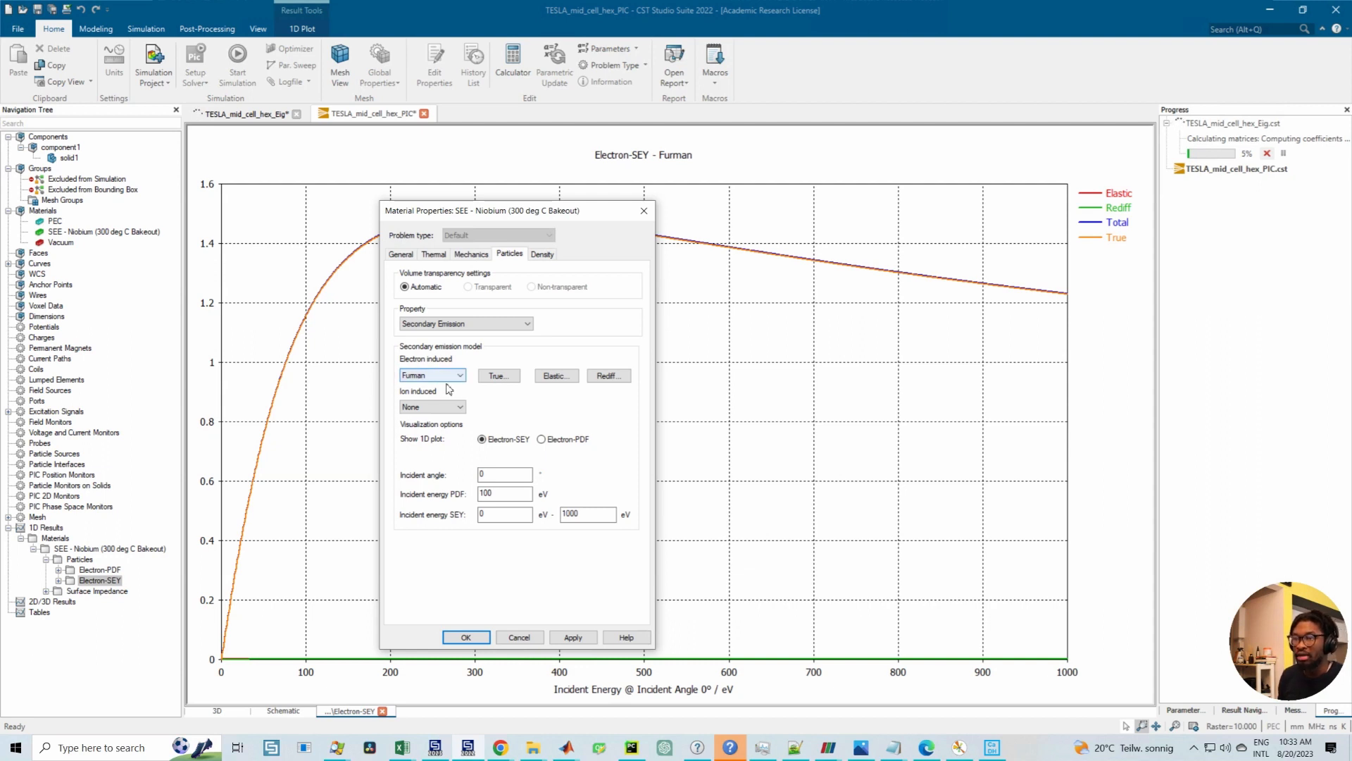
Step: Inspect the Furman model's basic and extended true secondary emission parameters, then close them without changes
{"action": "left_click", "coordinate": [497, 375]}
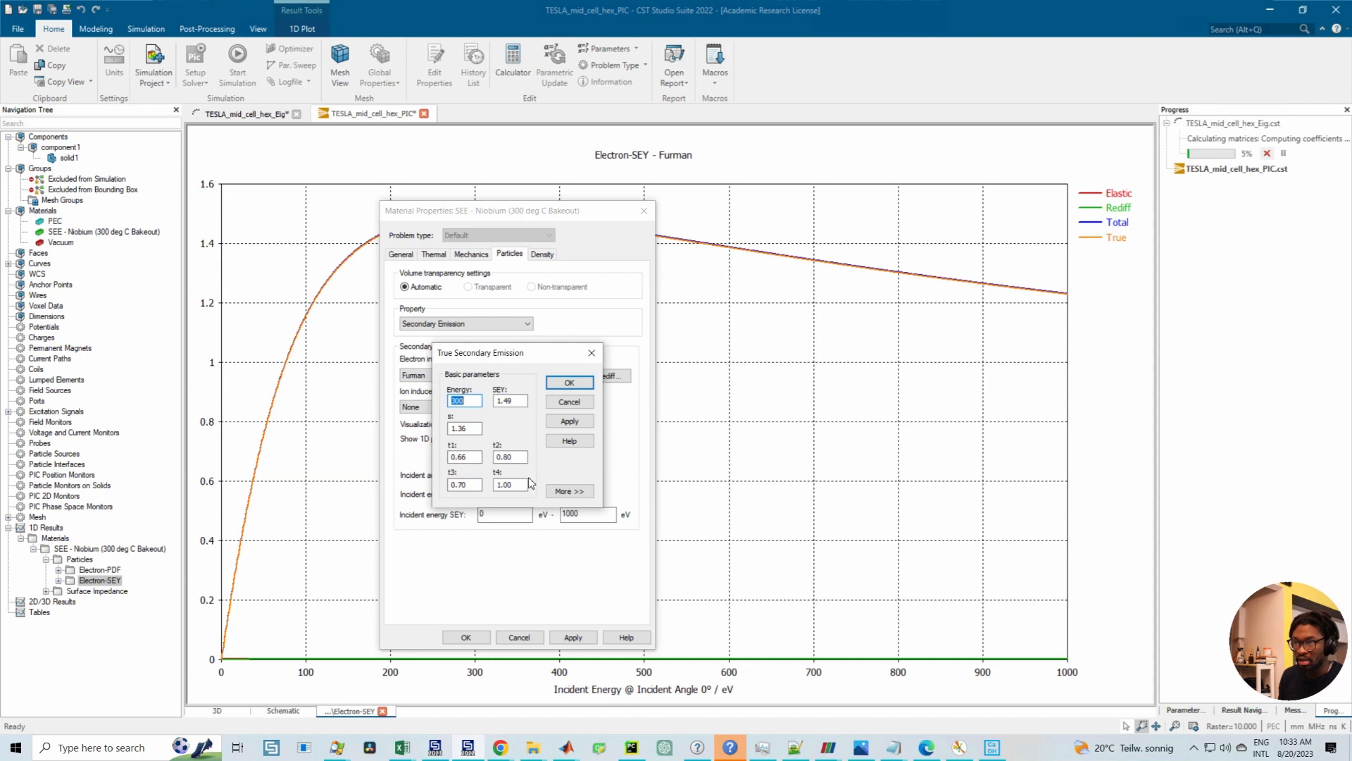
{"action": "left_click", "coordinate": [569, 491]}
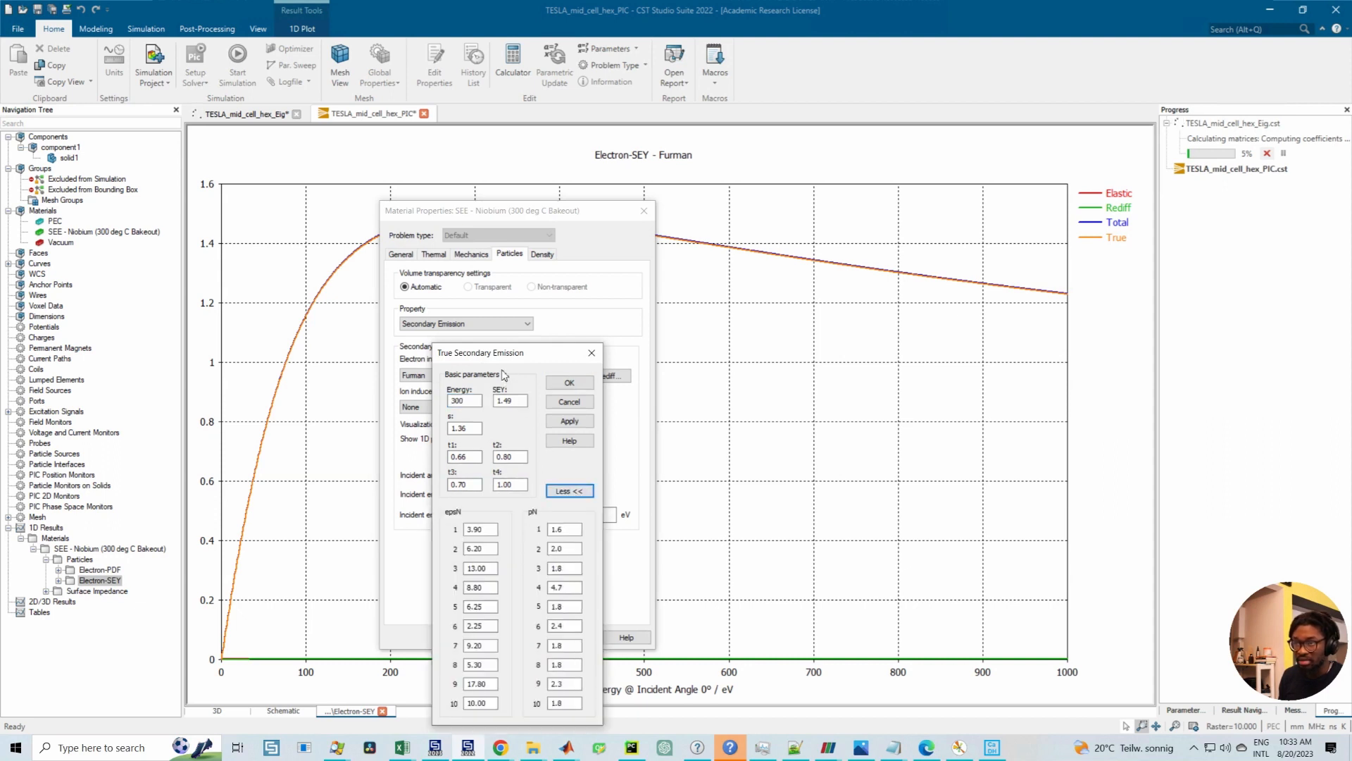
{"action": "left_click_drag", "start_coordinate": [495, 347], "coordinate": [493, 253]}
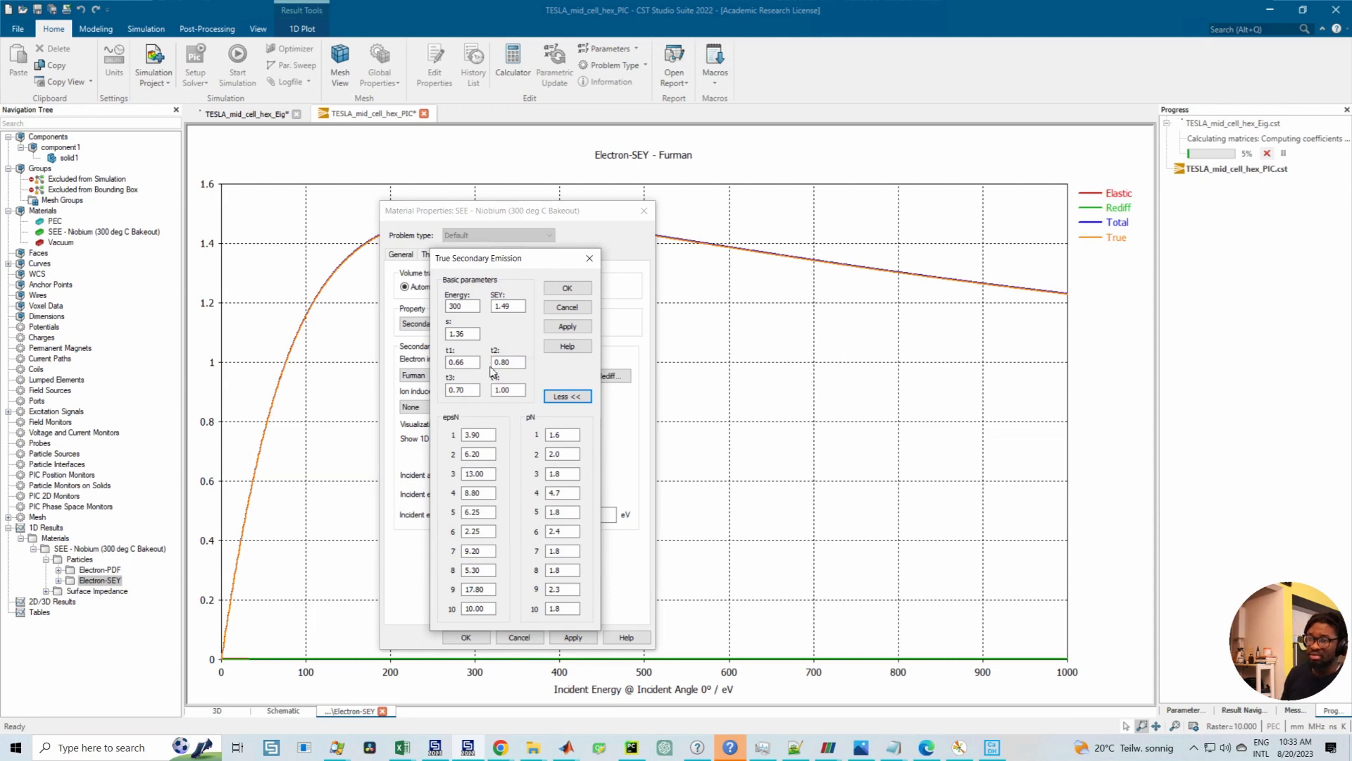
{"action": "left_click", "coordinate": [564, 395]}
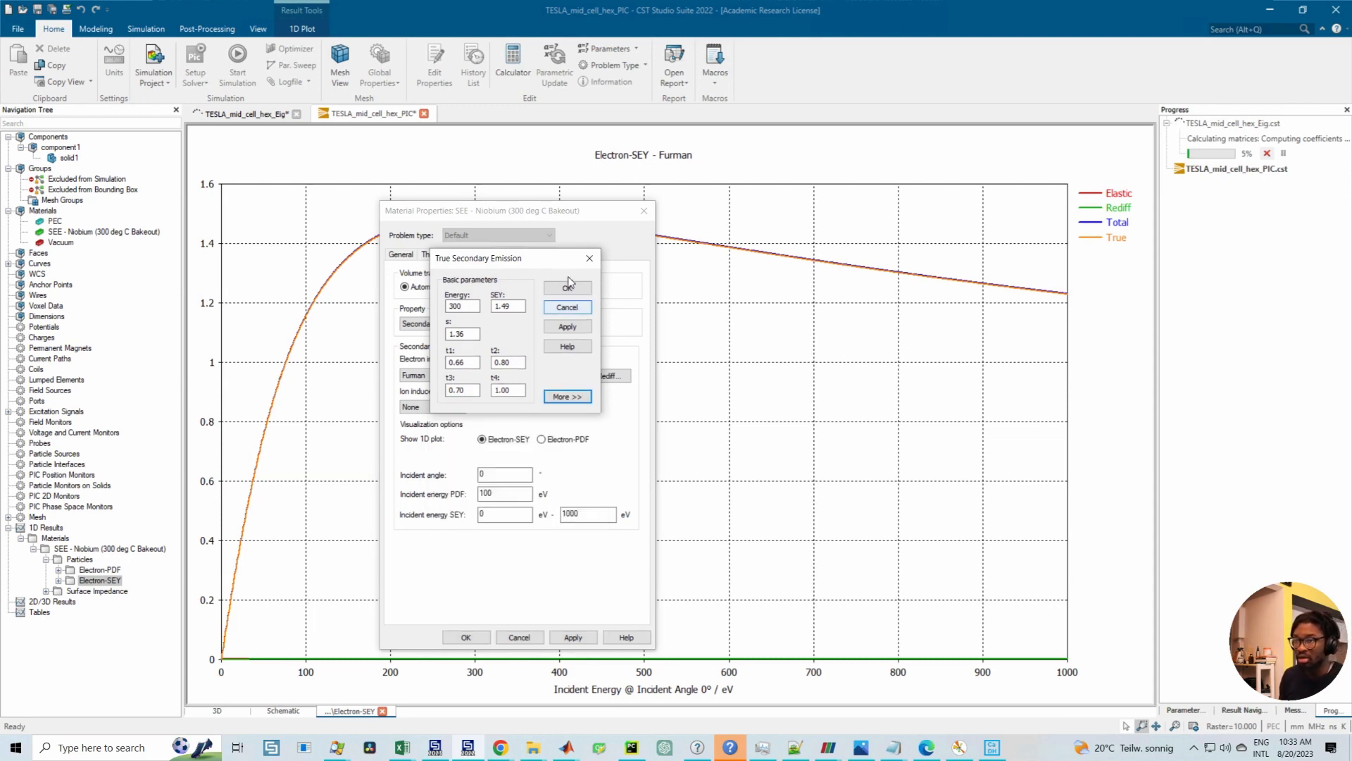
{"action": "left_click", "coordinate": [590, 262]}
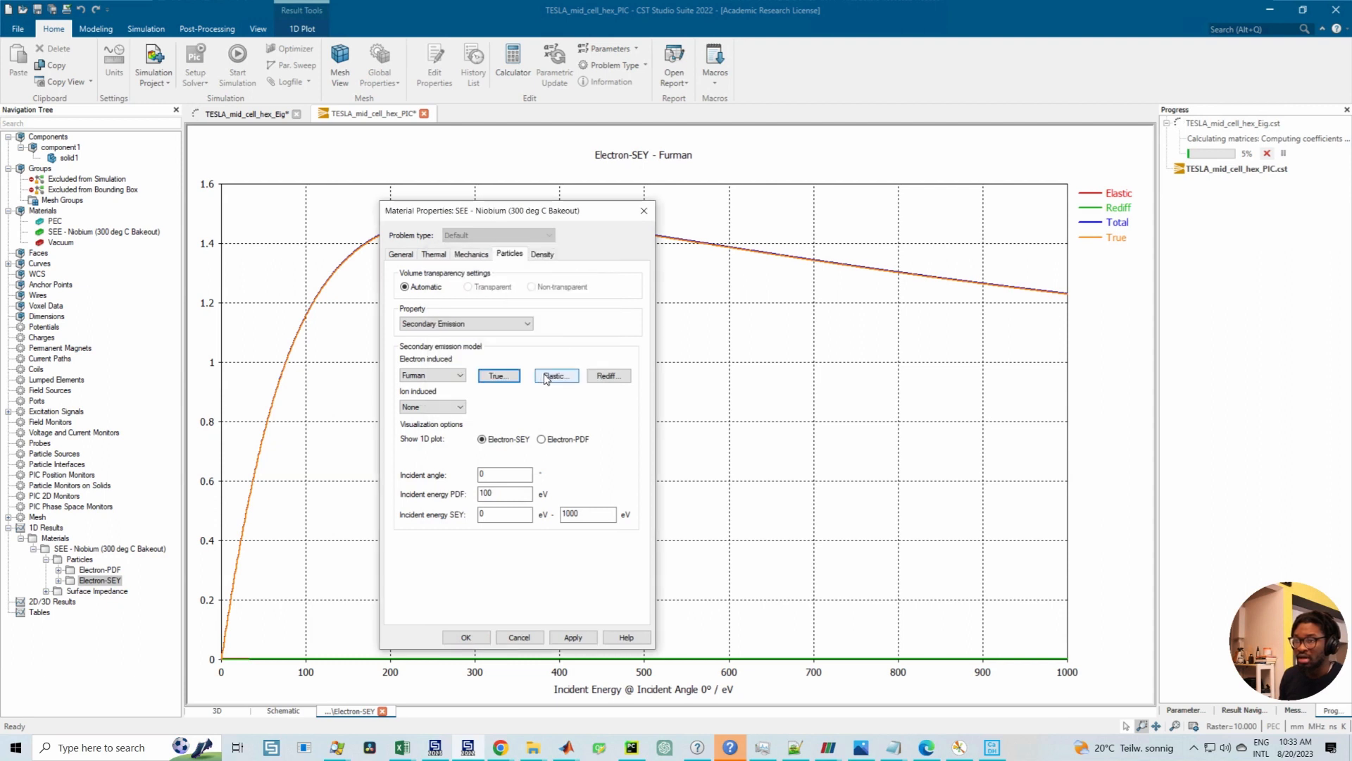
Step: Inspect the Furman model's elastic and rediffused secondary emission parameters and close both without changes
{"action": "left_click", "coordinate": [546, 378]}
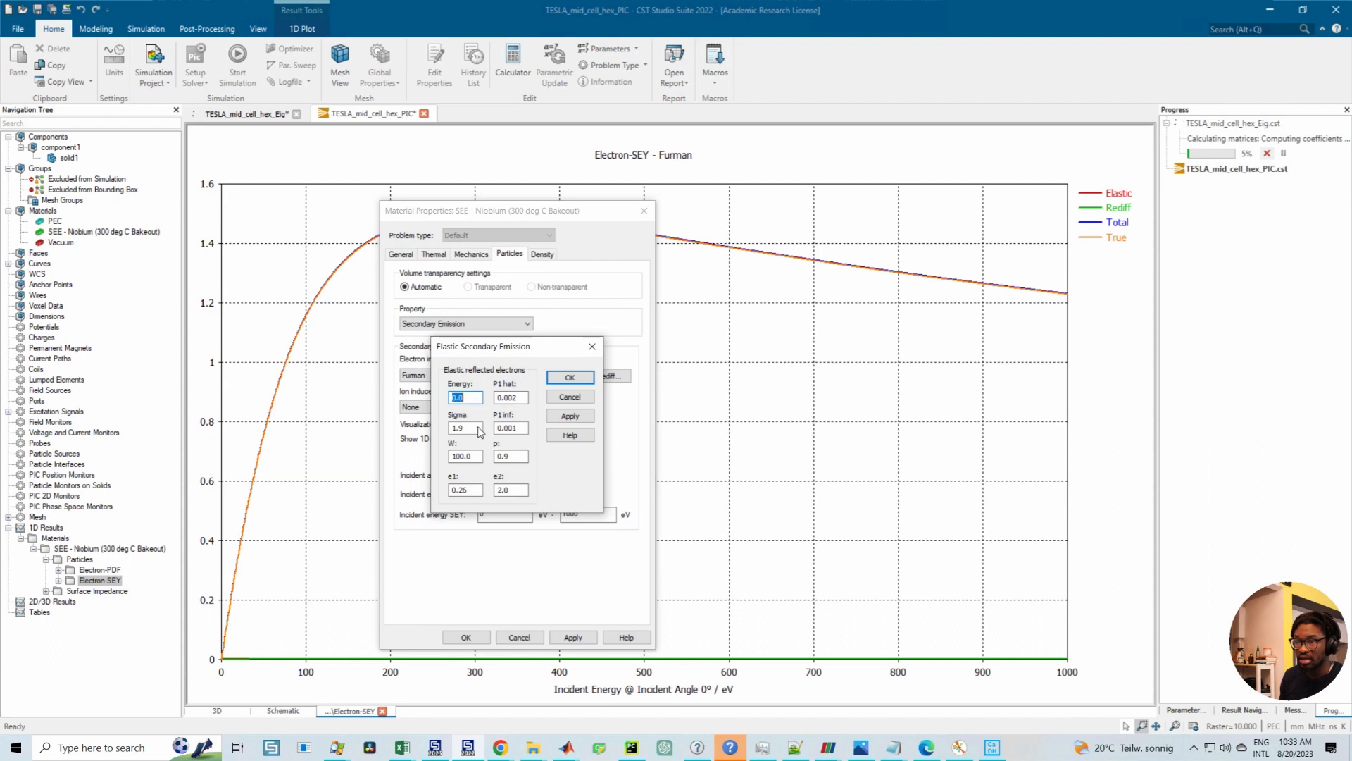
{"action": "left_click", "coordinate": [591, 347]}
{"action": "left_click", "coordinate": [610, 378]}
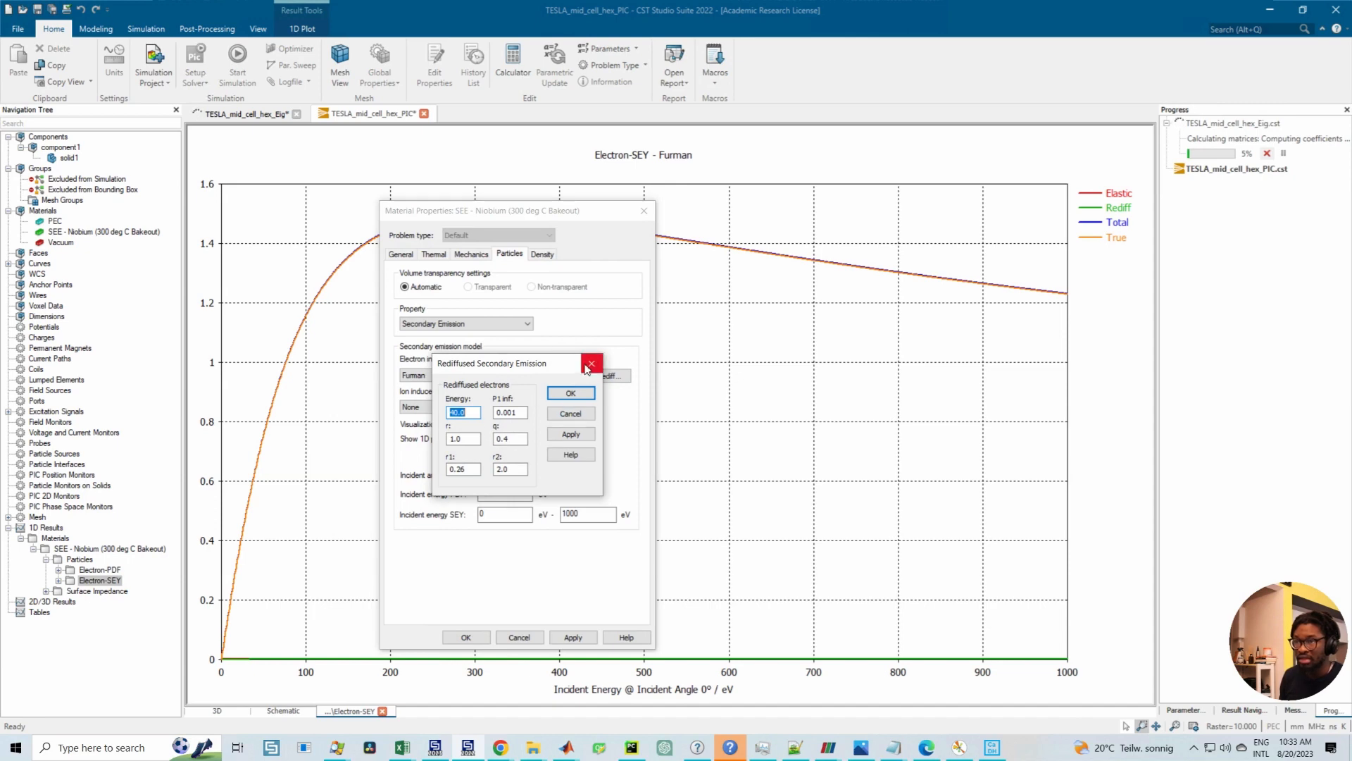
{"action": "left_click", "coordinate": [591, 364]}
Step: Check the electron-induced model options once more, accept the niobium material with the Furman model and save the PIC project
{"action": "left_click", "coordinate": [448, 377]}
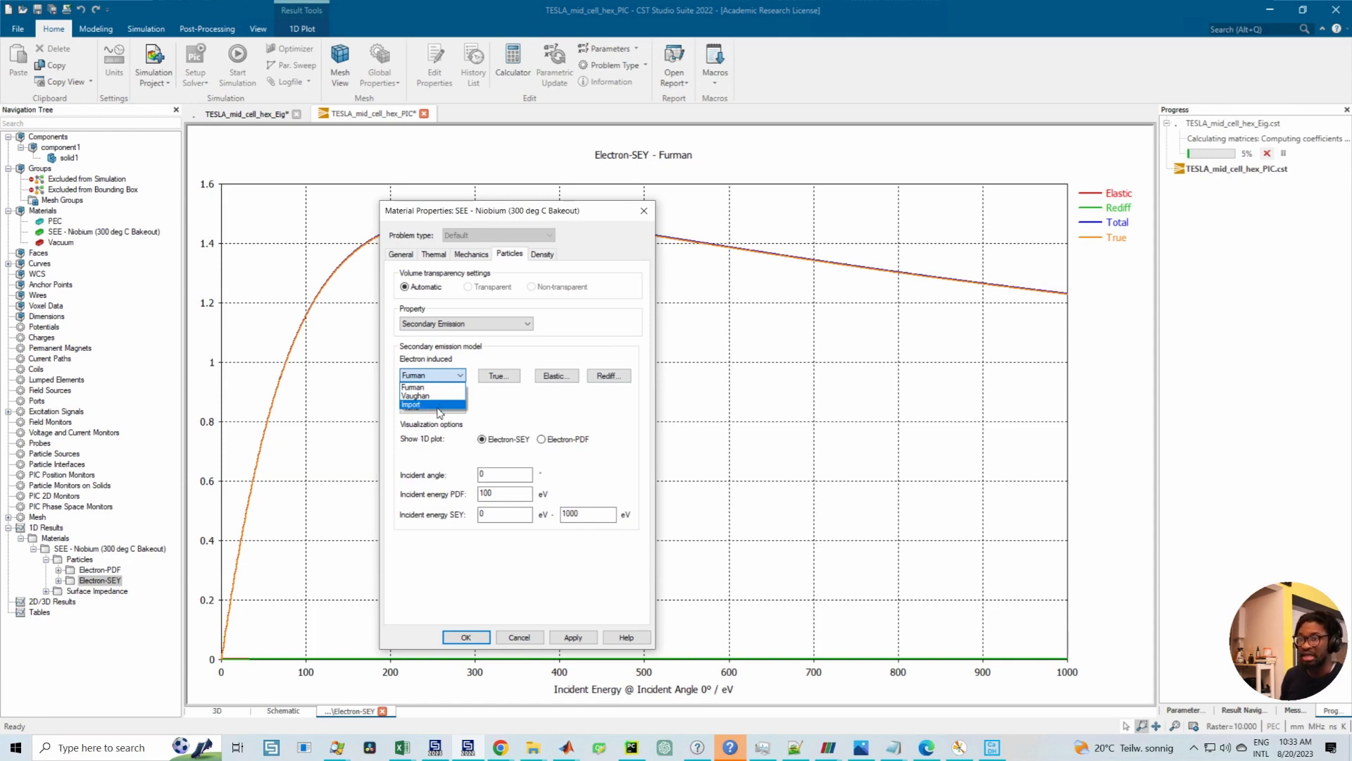
{"action": "left_click", "coordinate": [515, 405]}
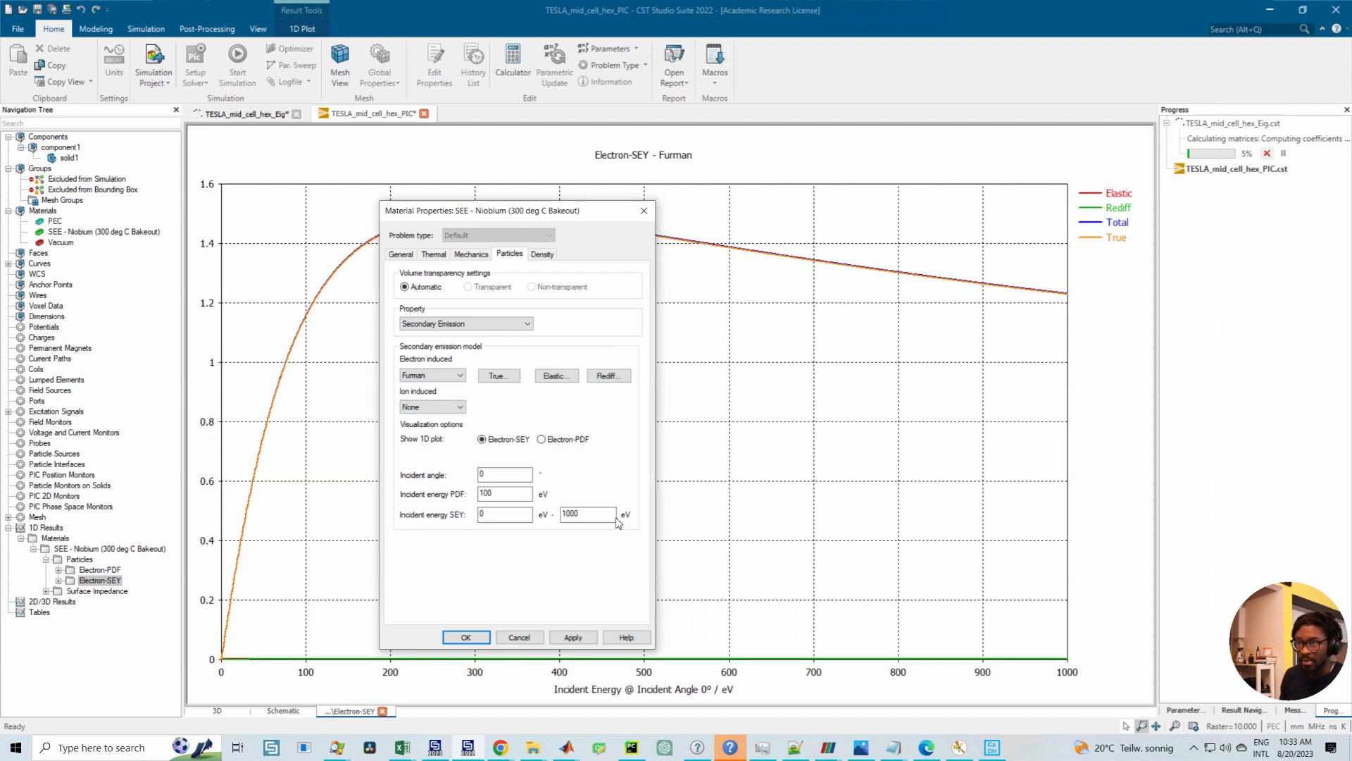
{"action": "left_click", "coordinate": [463, 636]}
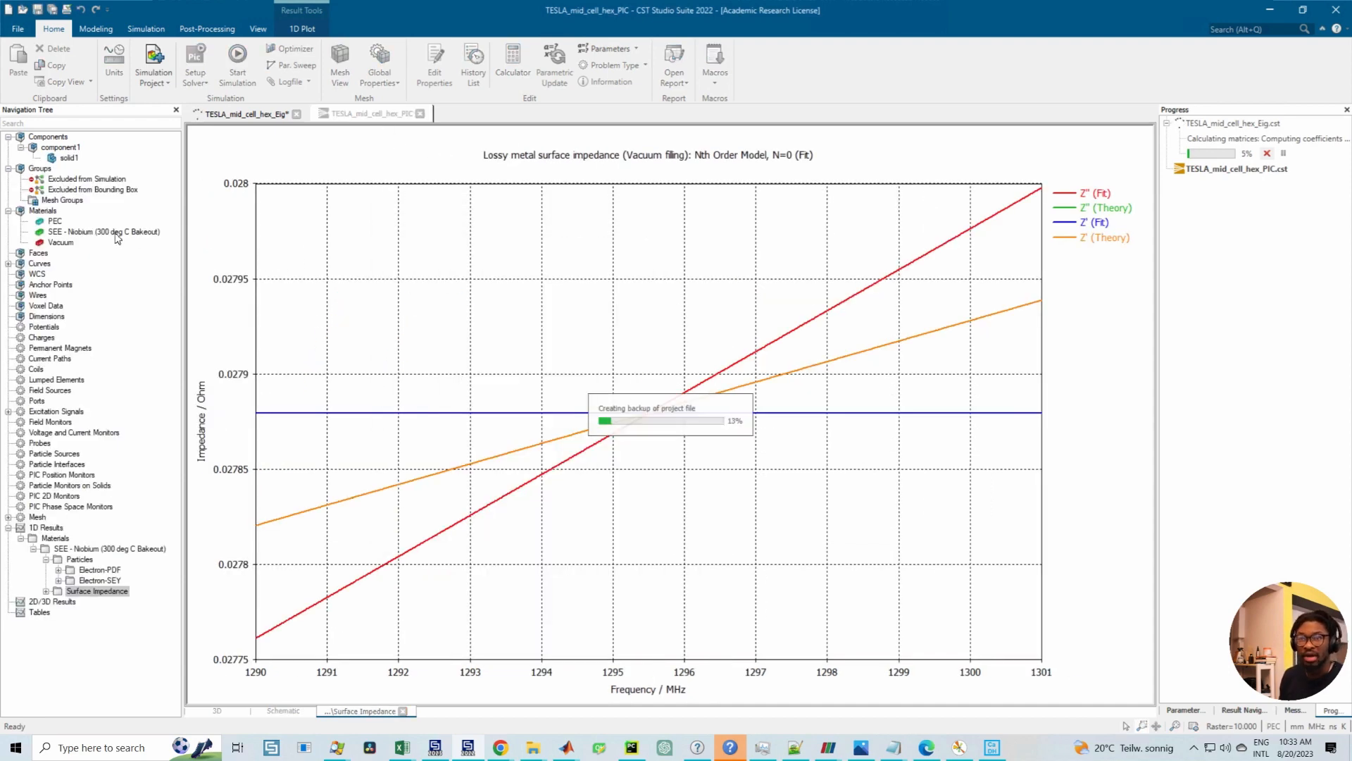
{"action": "mouse_move", "coordinate": [118, 238]}
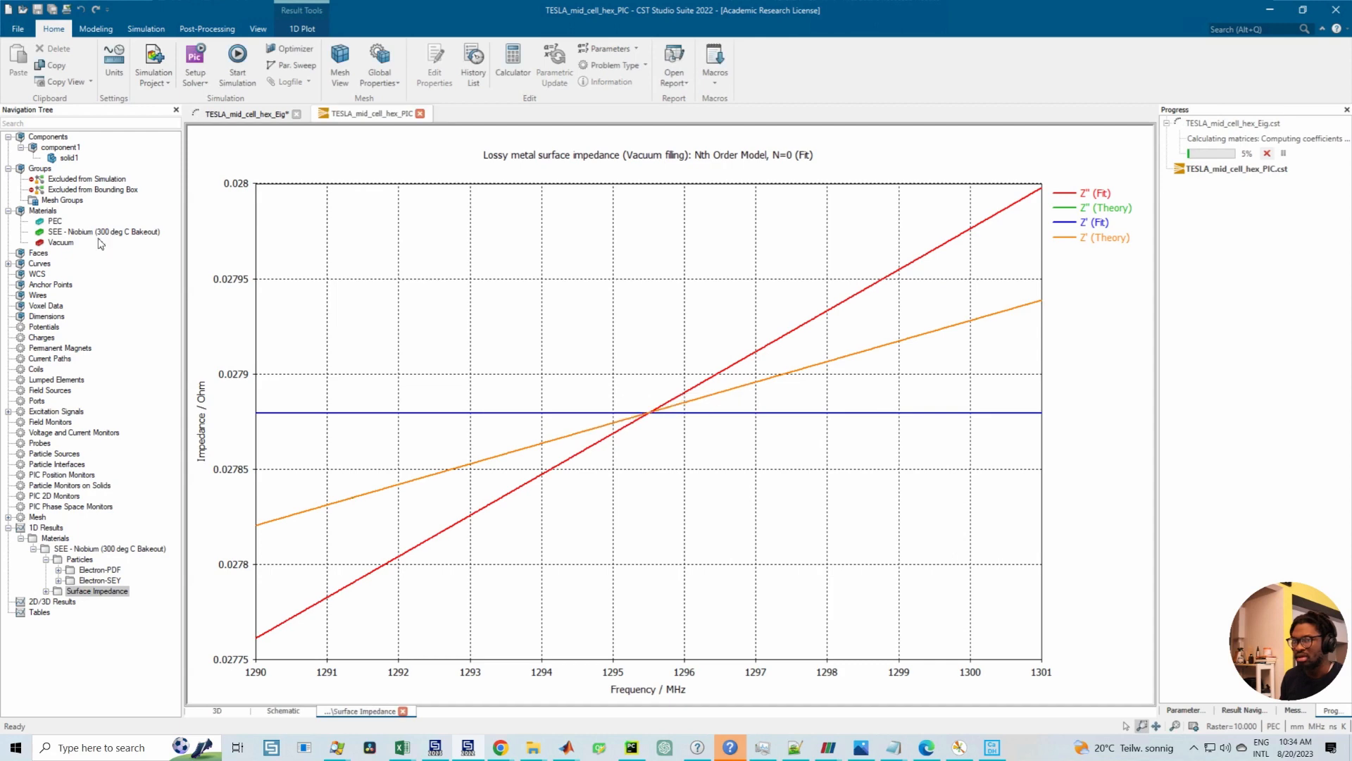
Step: Switch to Chrome and search Google in a new tab for "niobium furman sey model"
{"action": "left_click", "coordinate": [501, 747]}
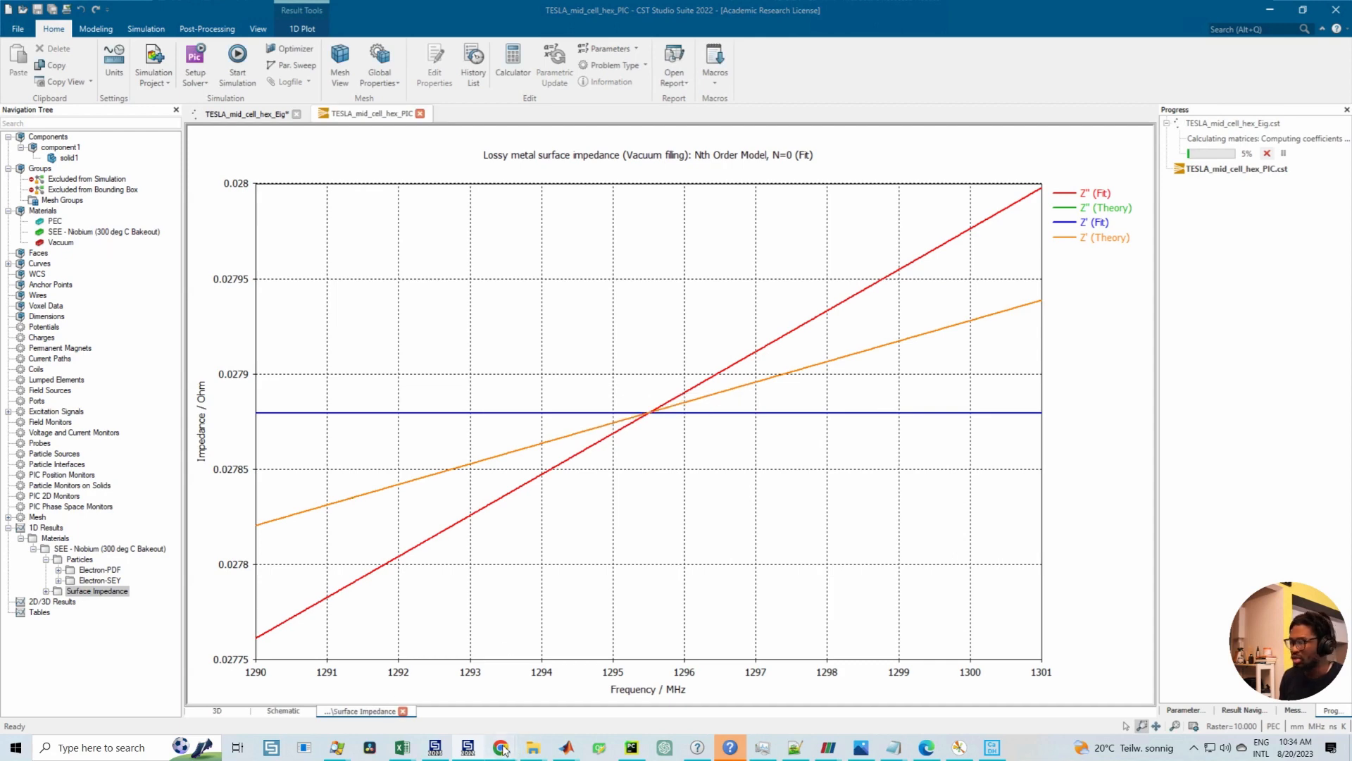
{"action": "left_click", "coordinate": [1086, 683]}
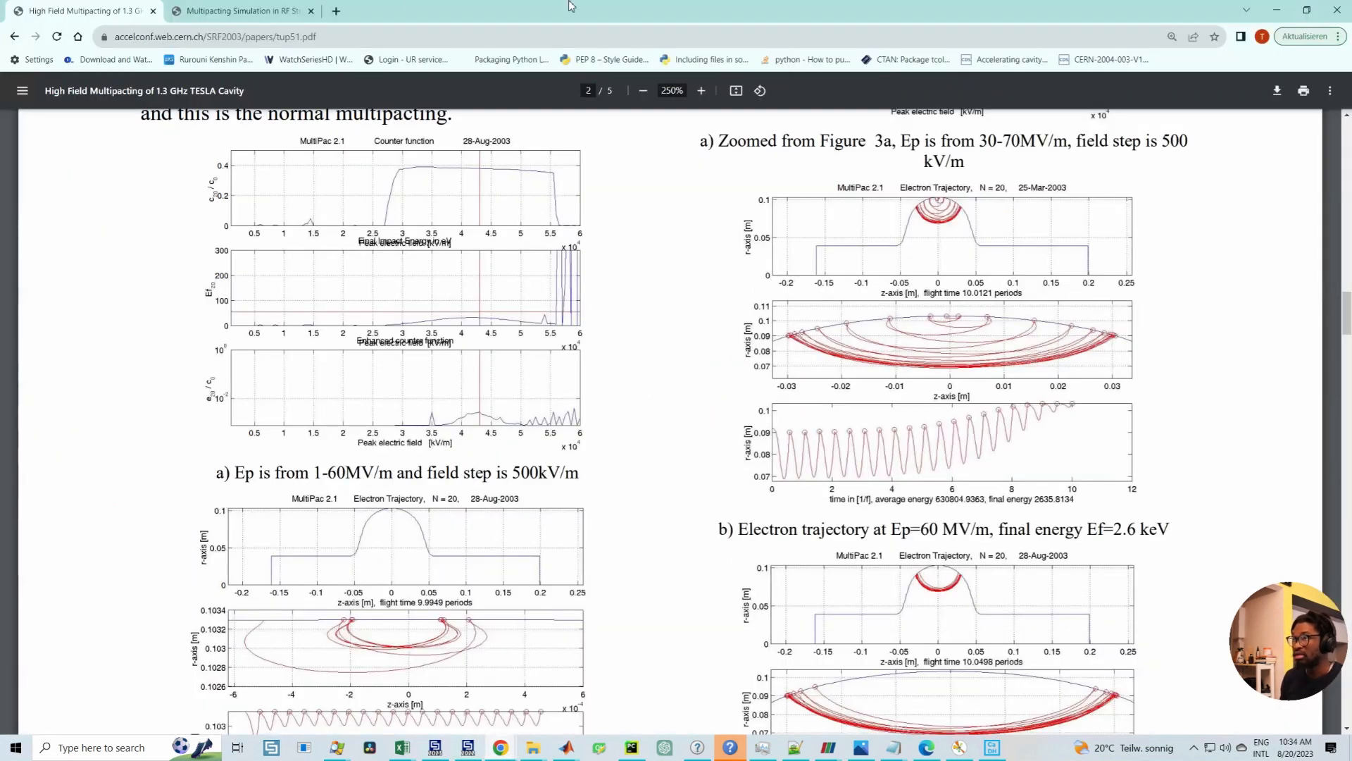
{"action": "left_click", "coordinate": [336, 11]}
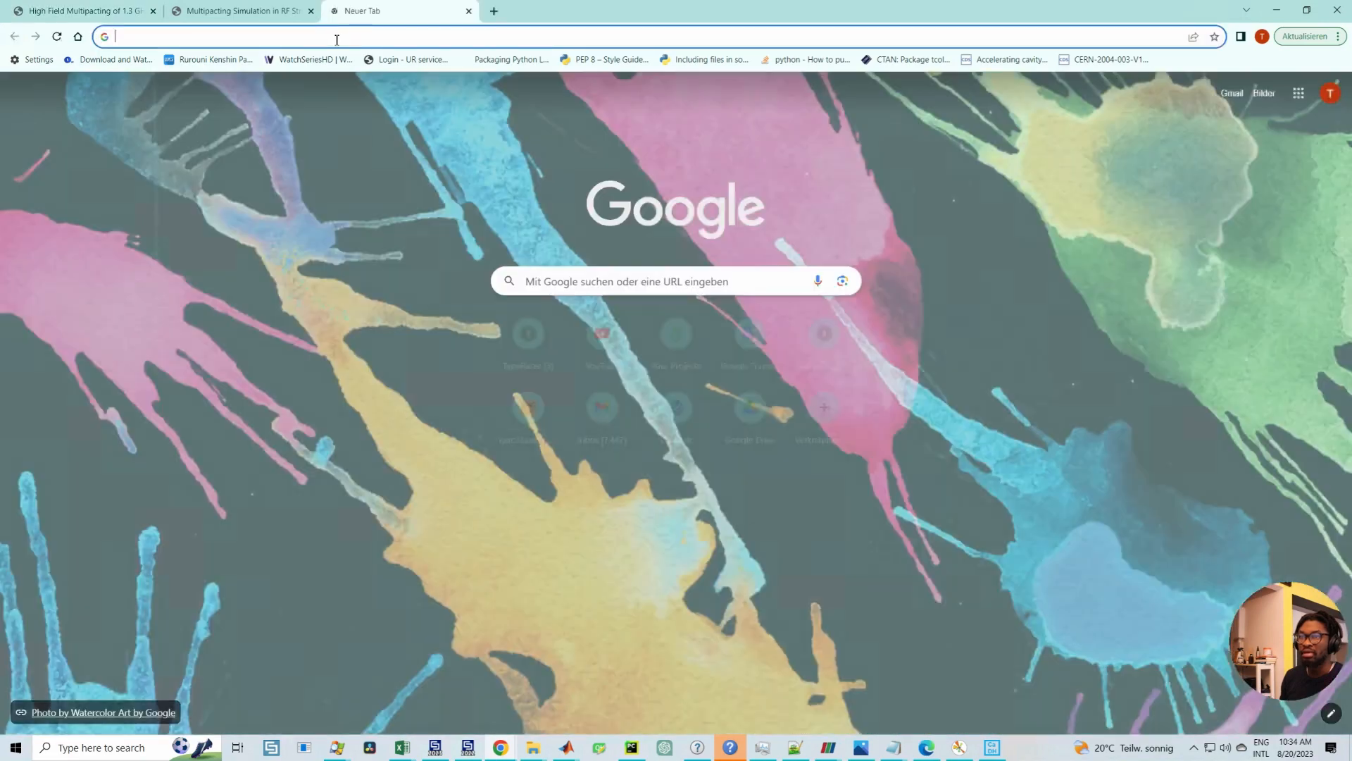
{"action": "type", "text": "niobi"}
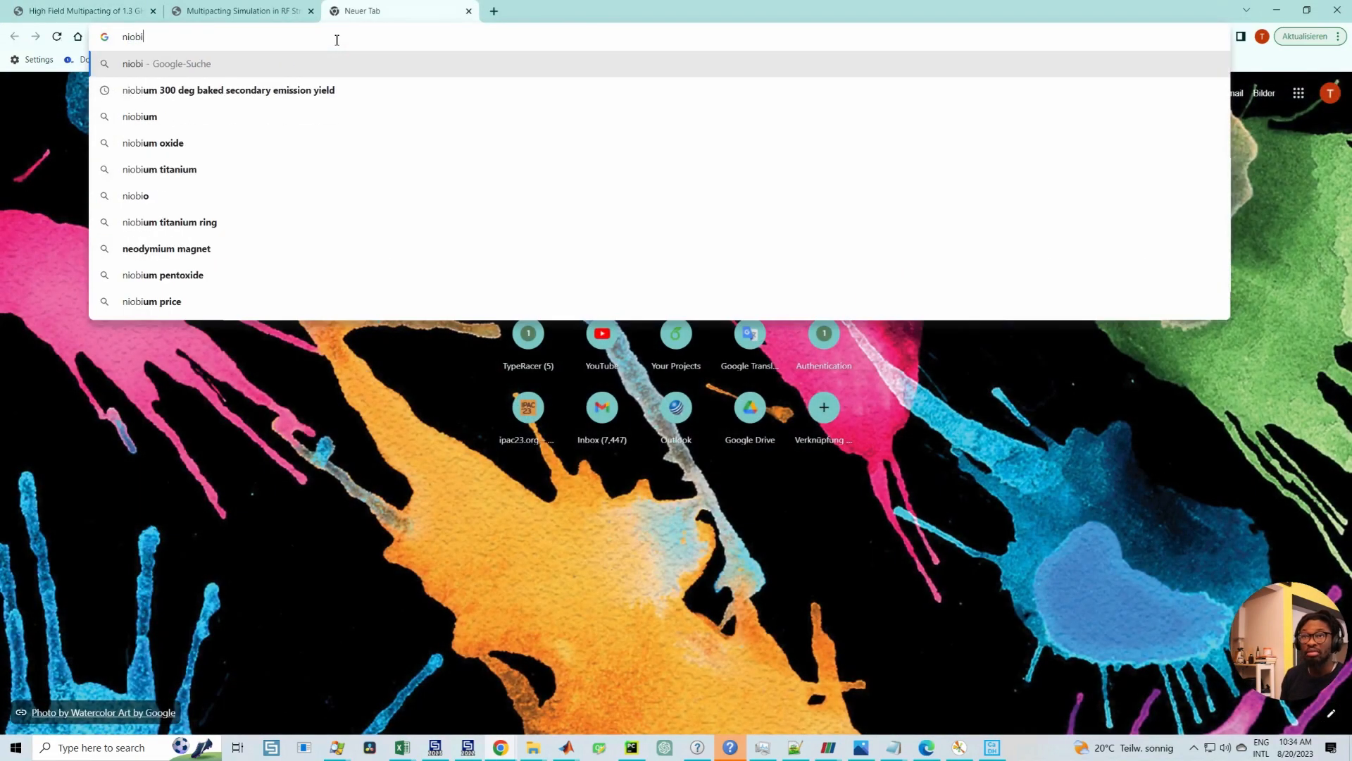
{"action": "type", "text": "um furman mode"}
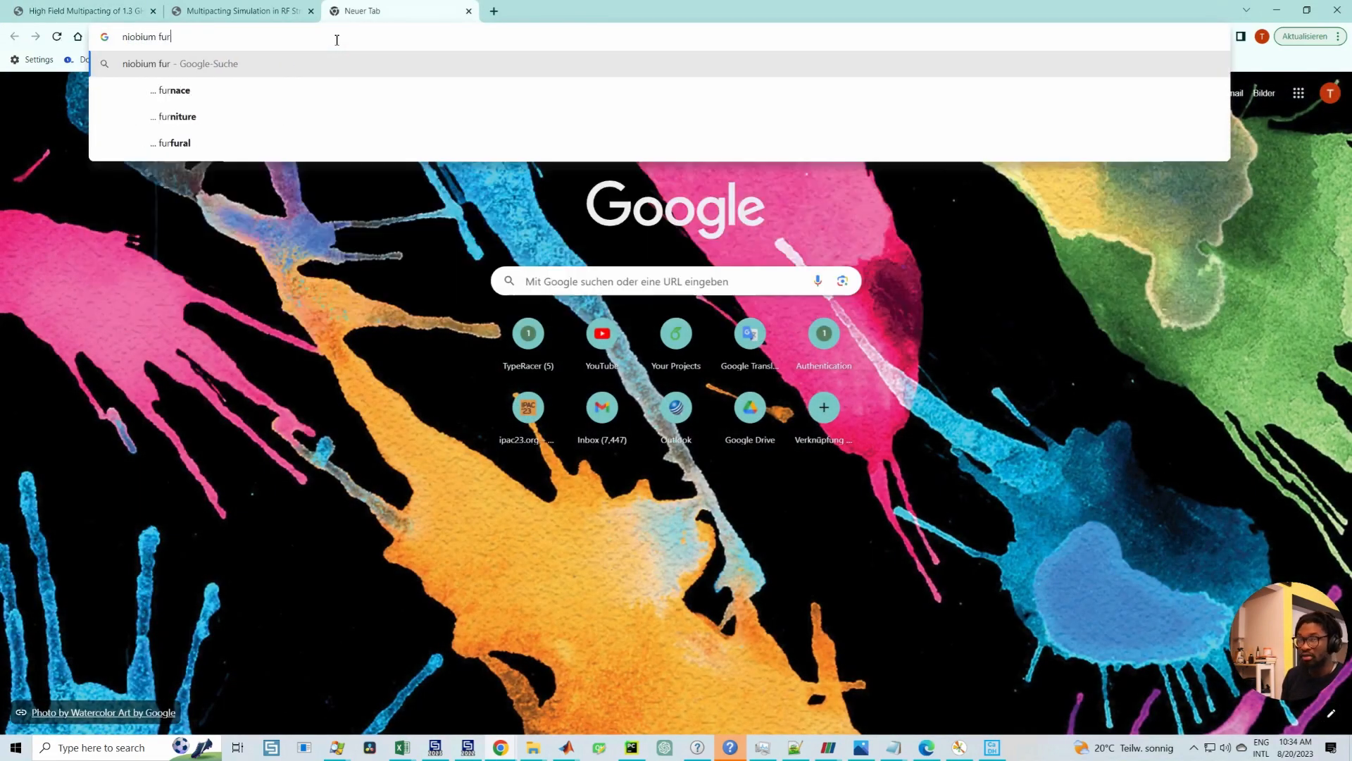
{"action": "key", "text": "BackSpace"}
{"action": "key", "text": "BackSpace"}
{"action": "key", "text": "BackSpace"}
{"action": "key", "text": "BackSpace"}
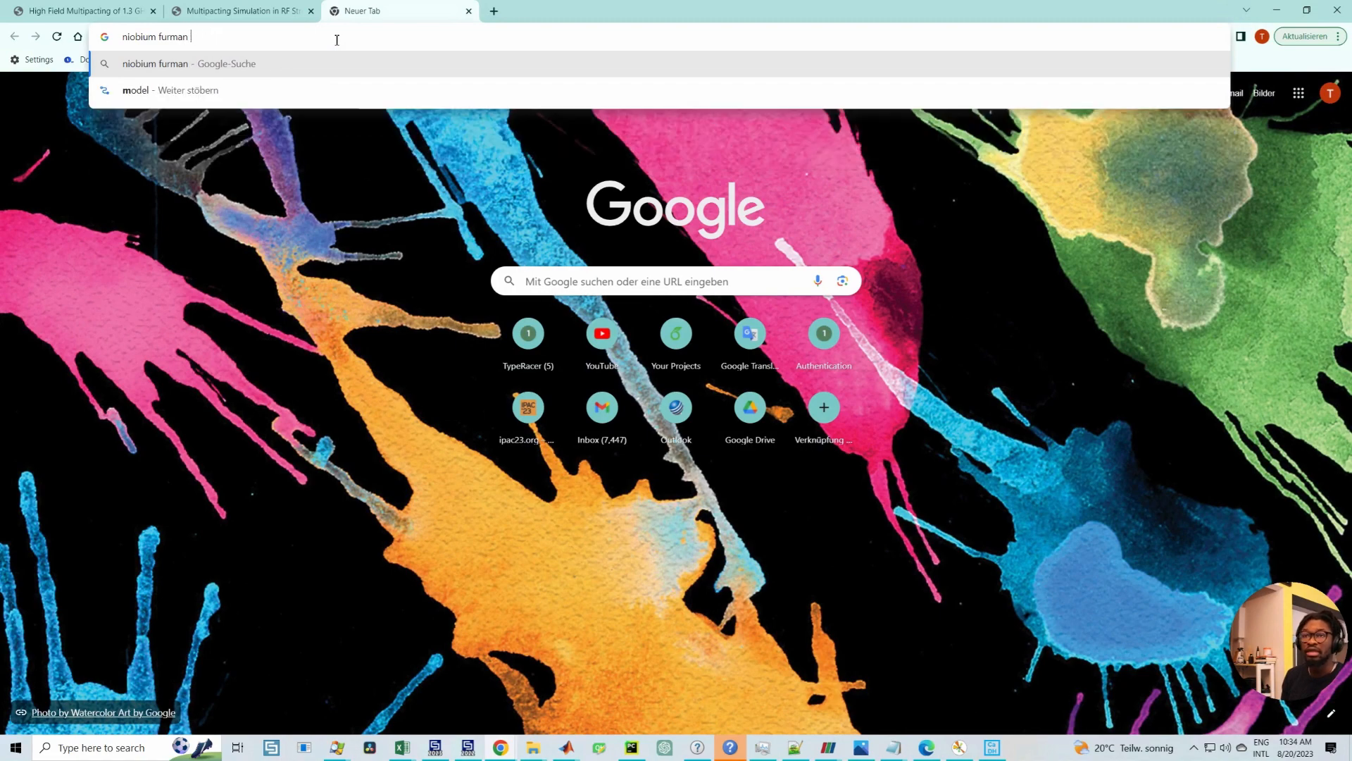
{"action": "type", "text": "sey model"}
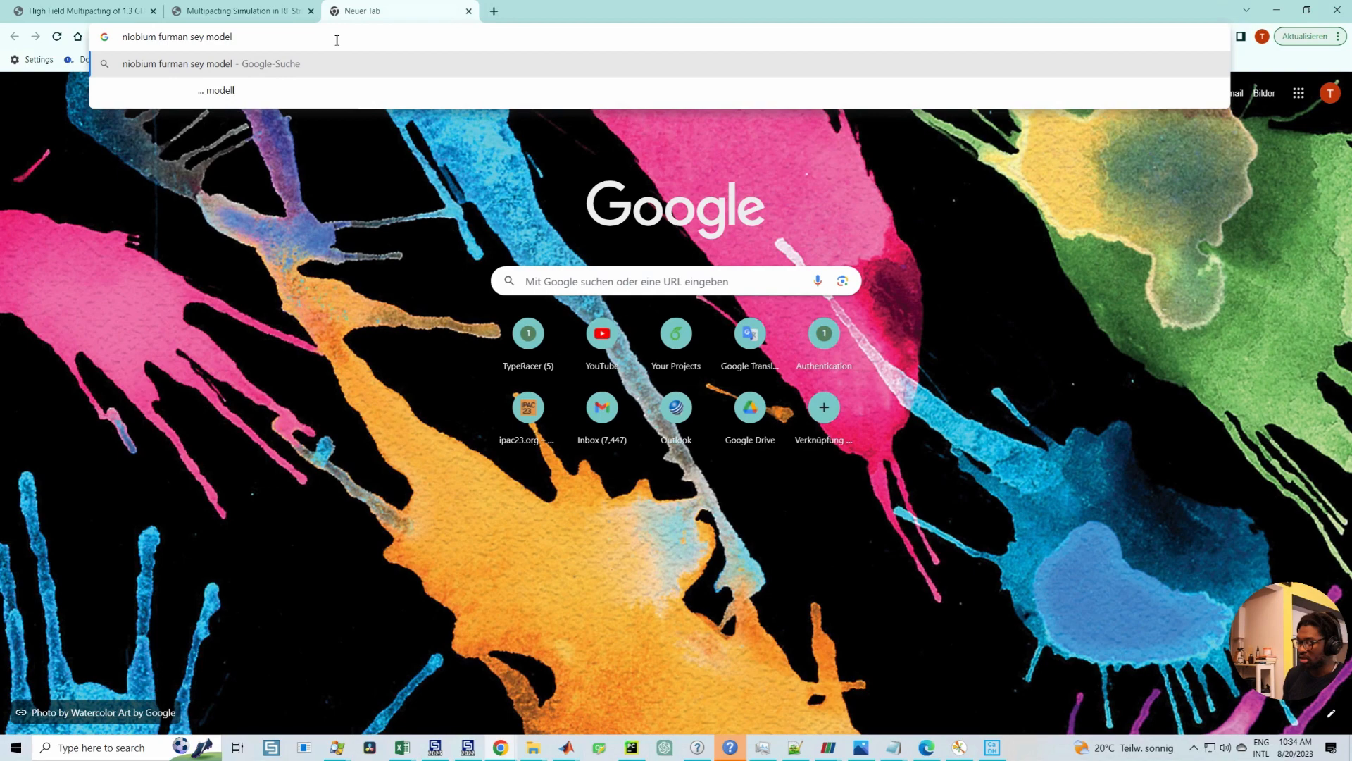
{"action": "key", "text": "Return"}
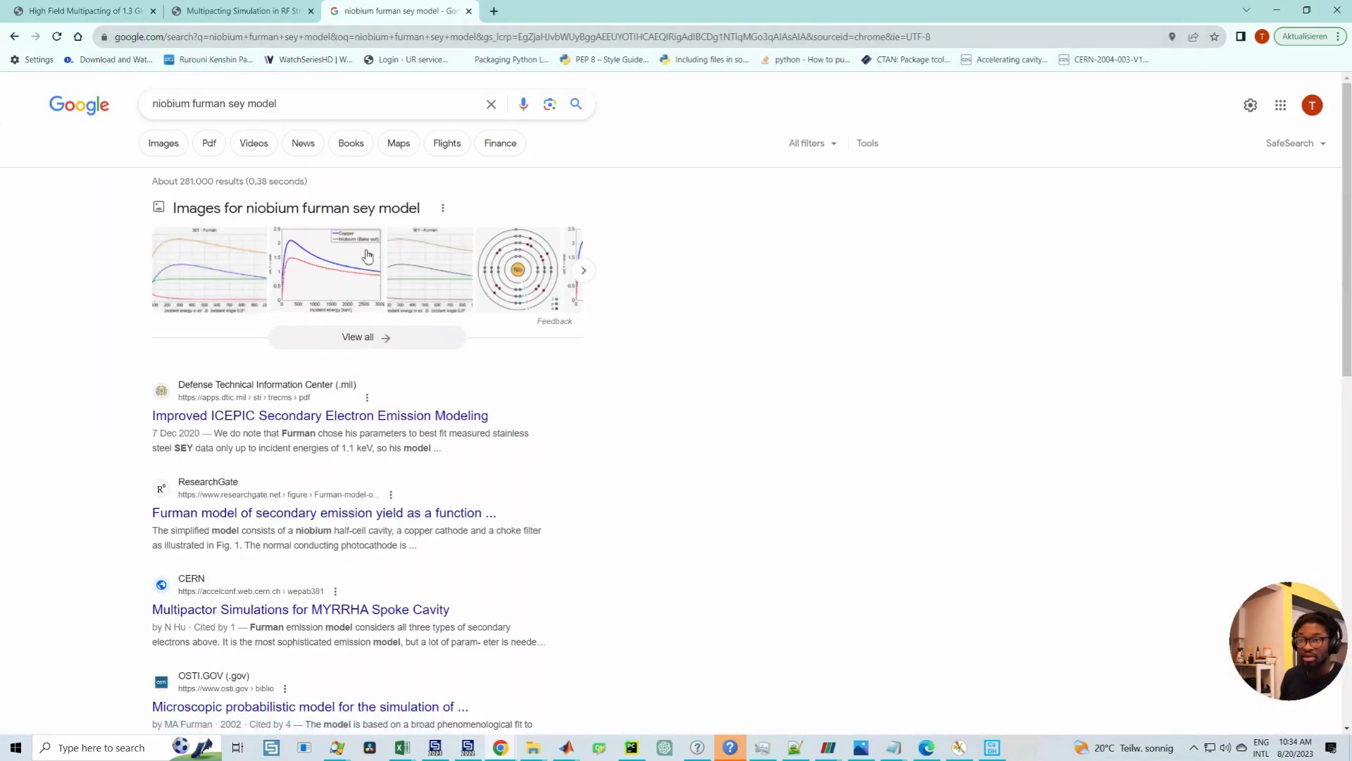
Step: Examine the copper and baked-niobium SEY figure in the search results and its ResearchGate source article, closing the article when done
{"action": "left_click", "coordinate": [318, 292]}
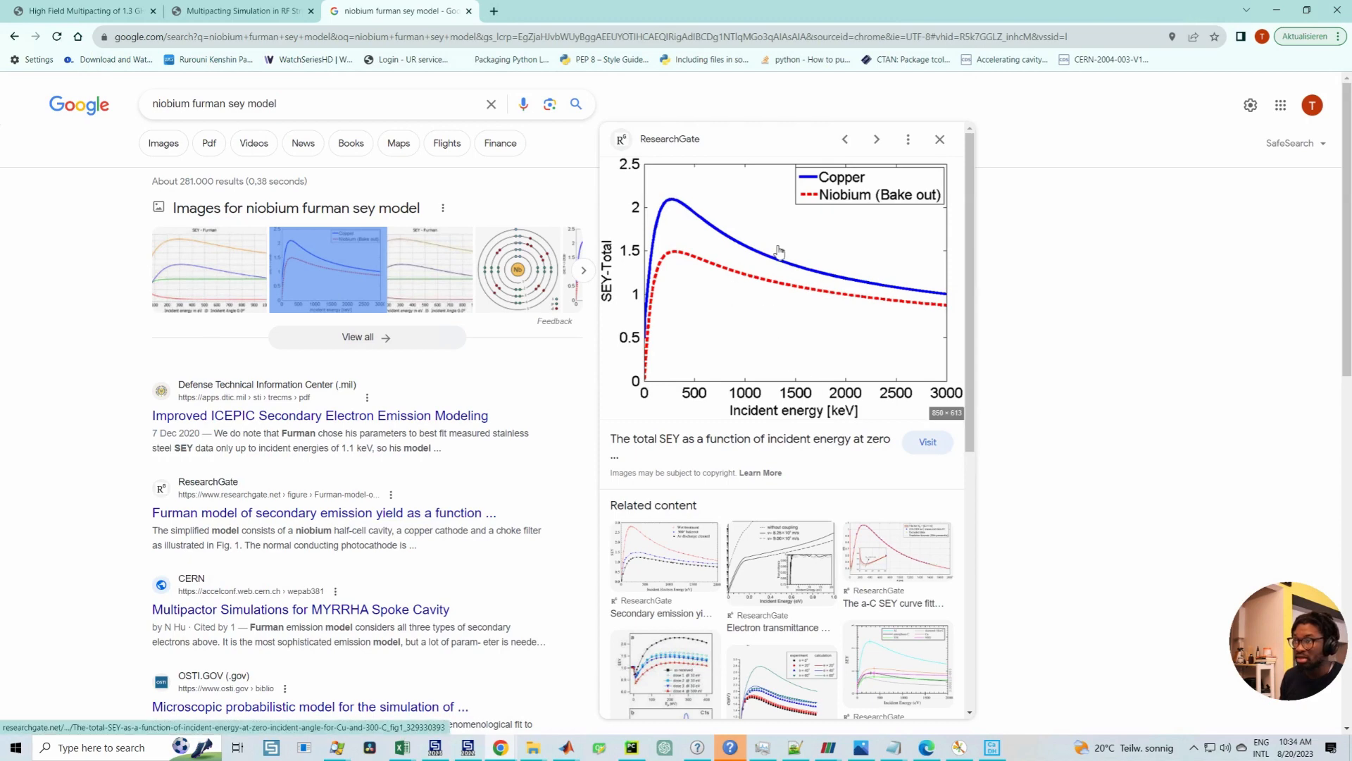
{"action": "left_click", "coordinate": [730, 445]}
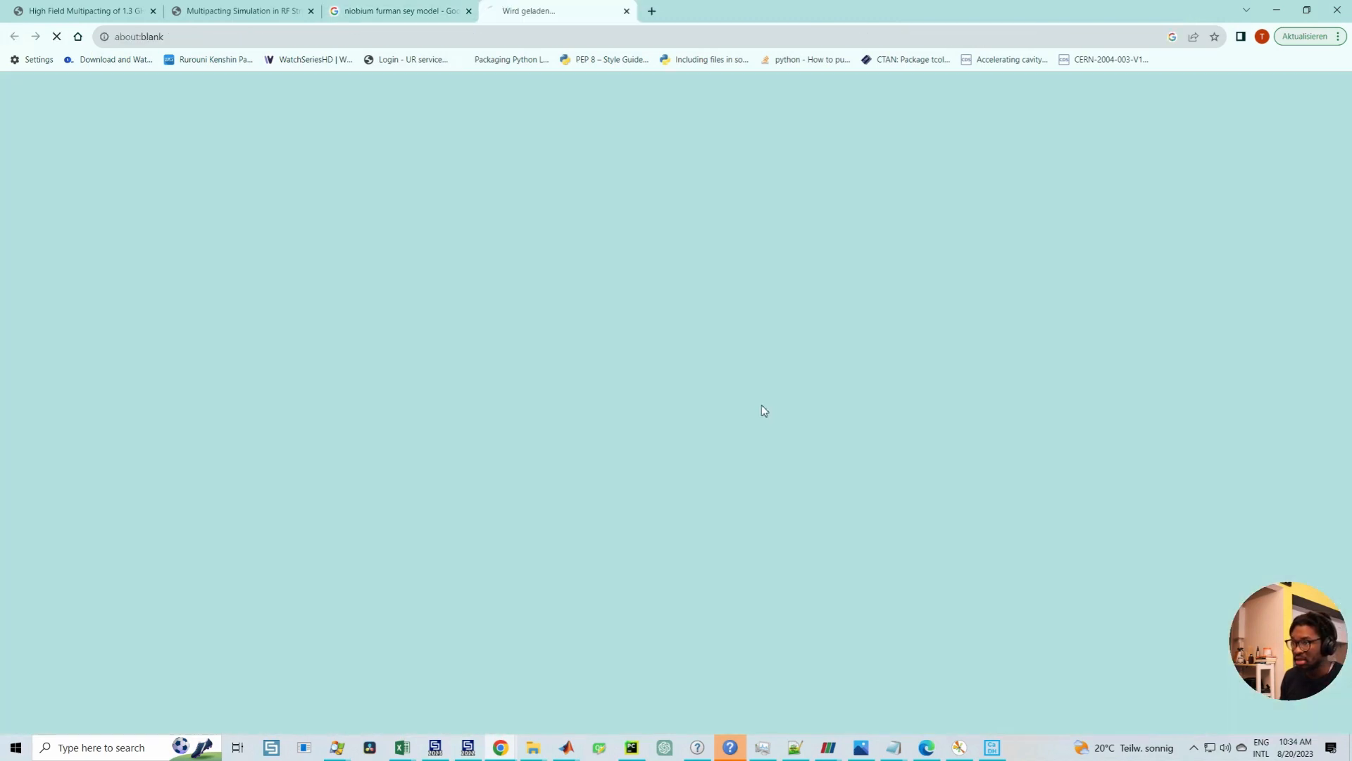
{"action": "scroll", "coordinate": [546, 354], "scroll_direction": "down", "scroll_amount": 5}
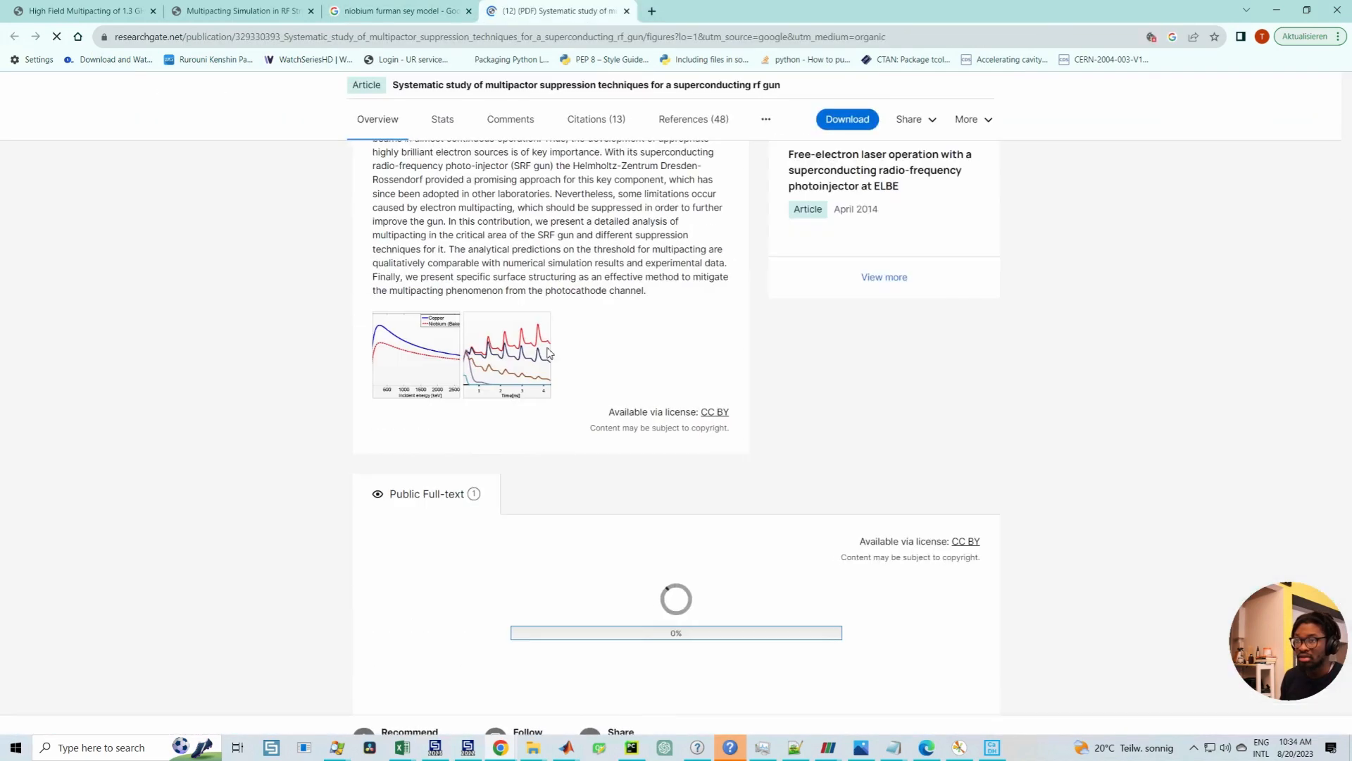
{"action": "scroll", "coordinate": [547, 354], "scroll_direction": "down", "scroll_amount": 4}
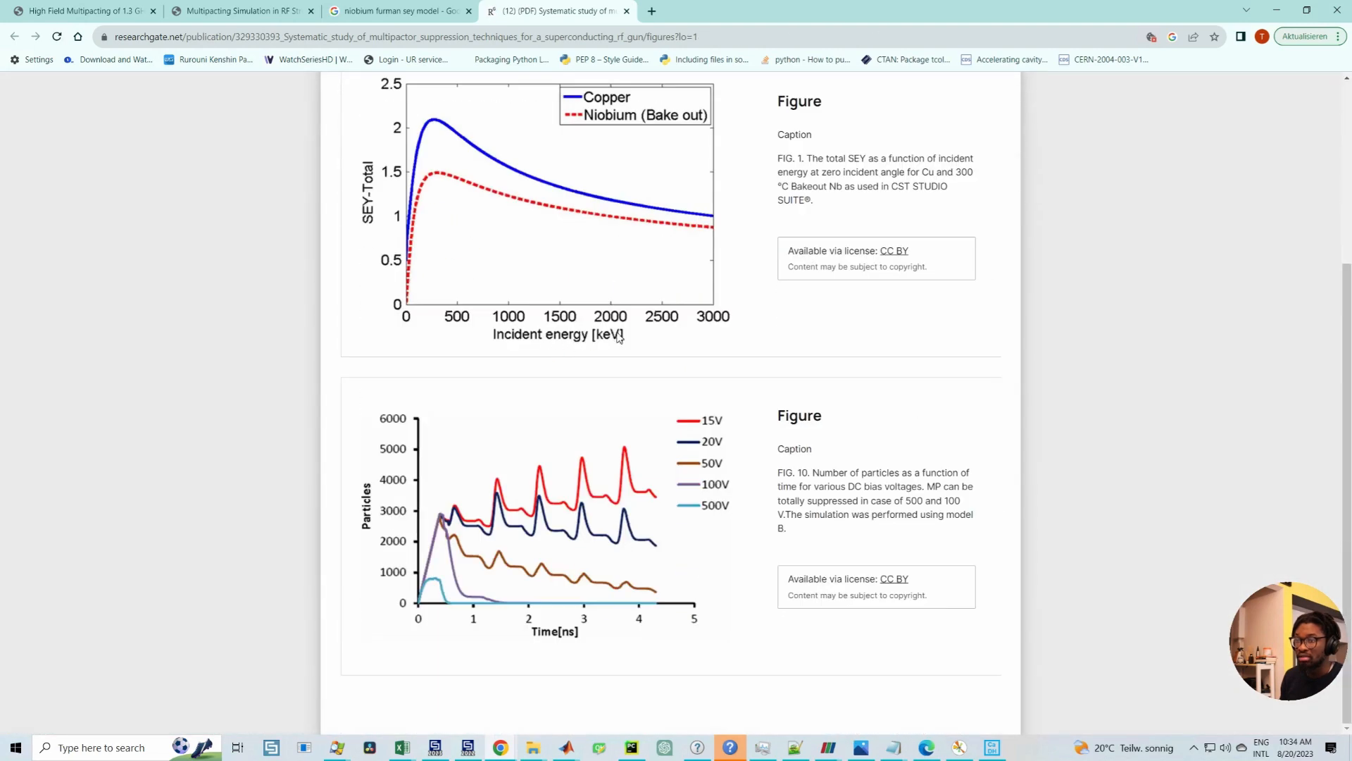
{"action": "scroll", "coordinate": [619, 338], "scroll_direction": "up", "scroll_amount": 9}
{"action": "left_click", "coordinate": [1005, 127]}
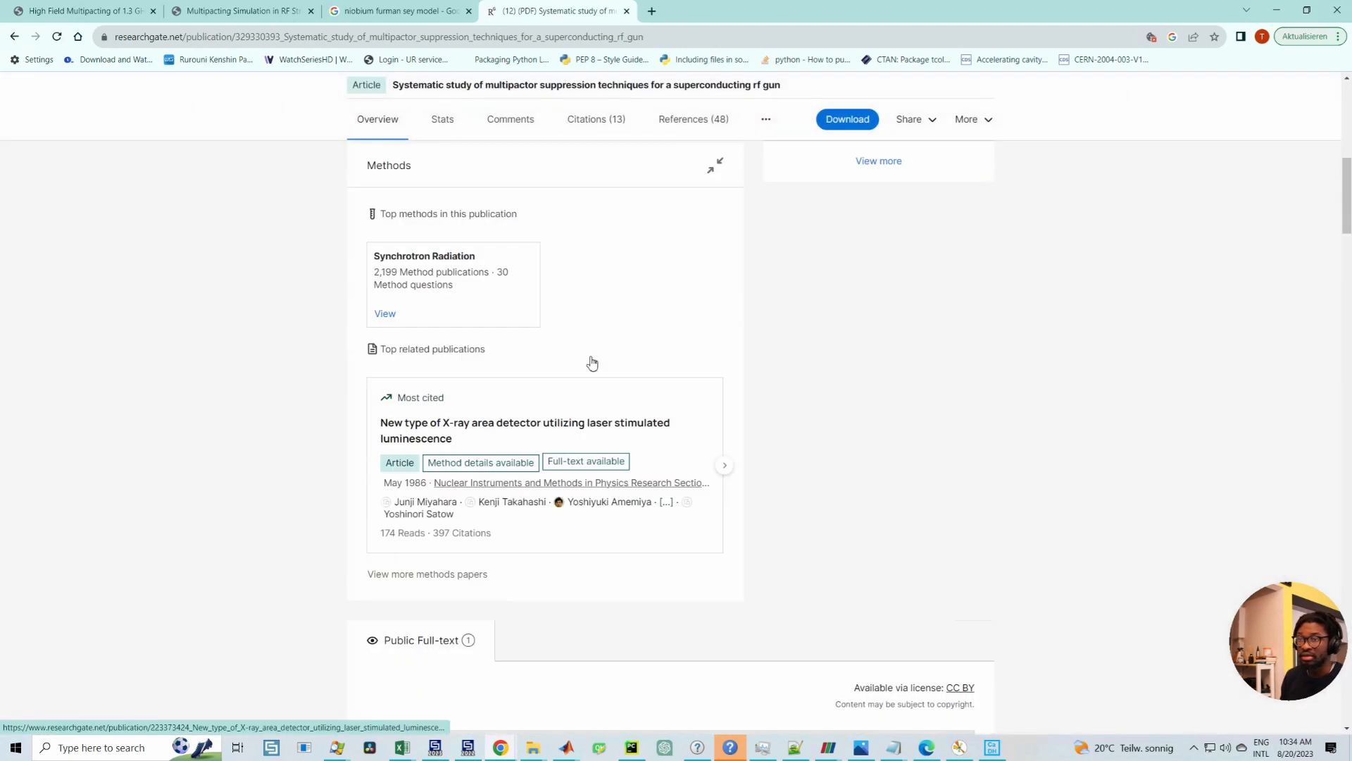
{"action": "scroll", "coordinate": [456, 322], "scroll_direction": "up", "scroll_amount": 5}
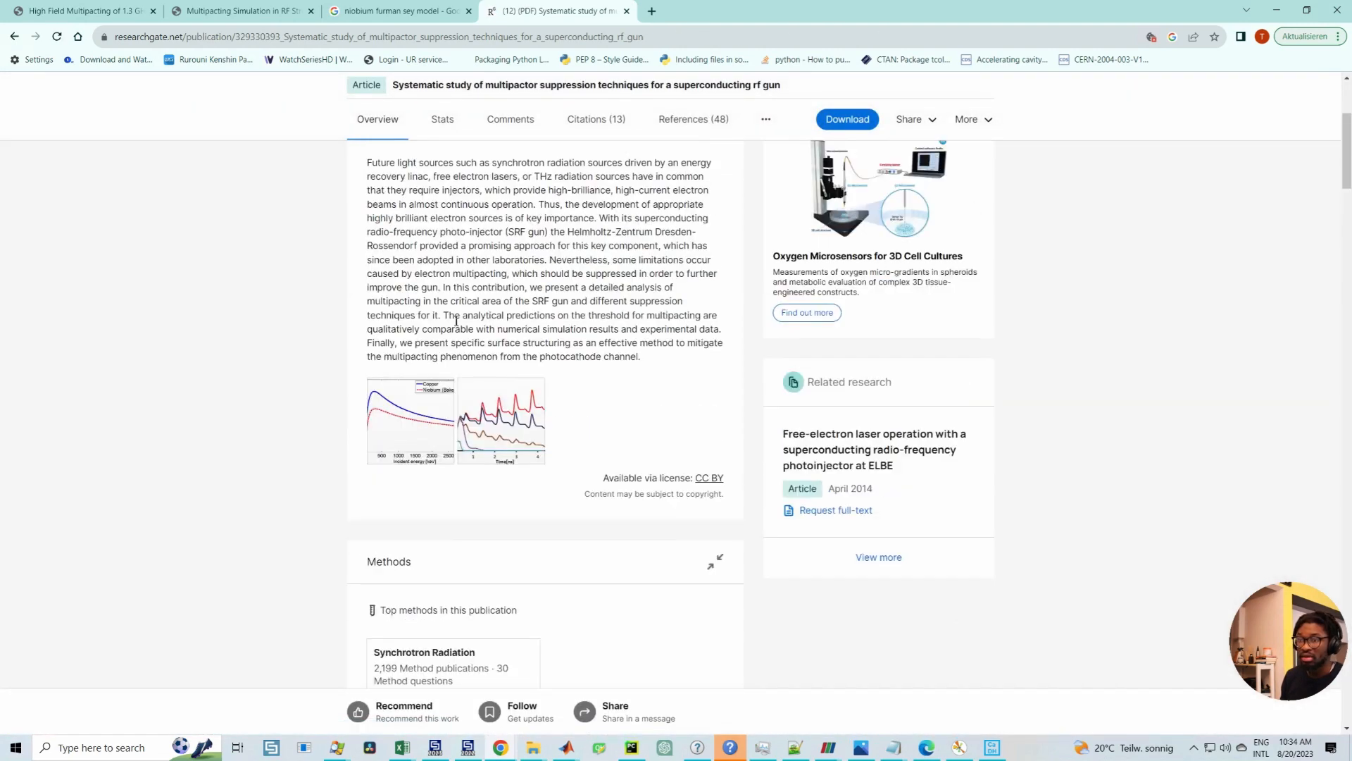
{"action": "left_click", "coordinate": [626, 12]}
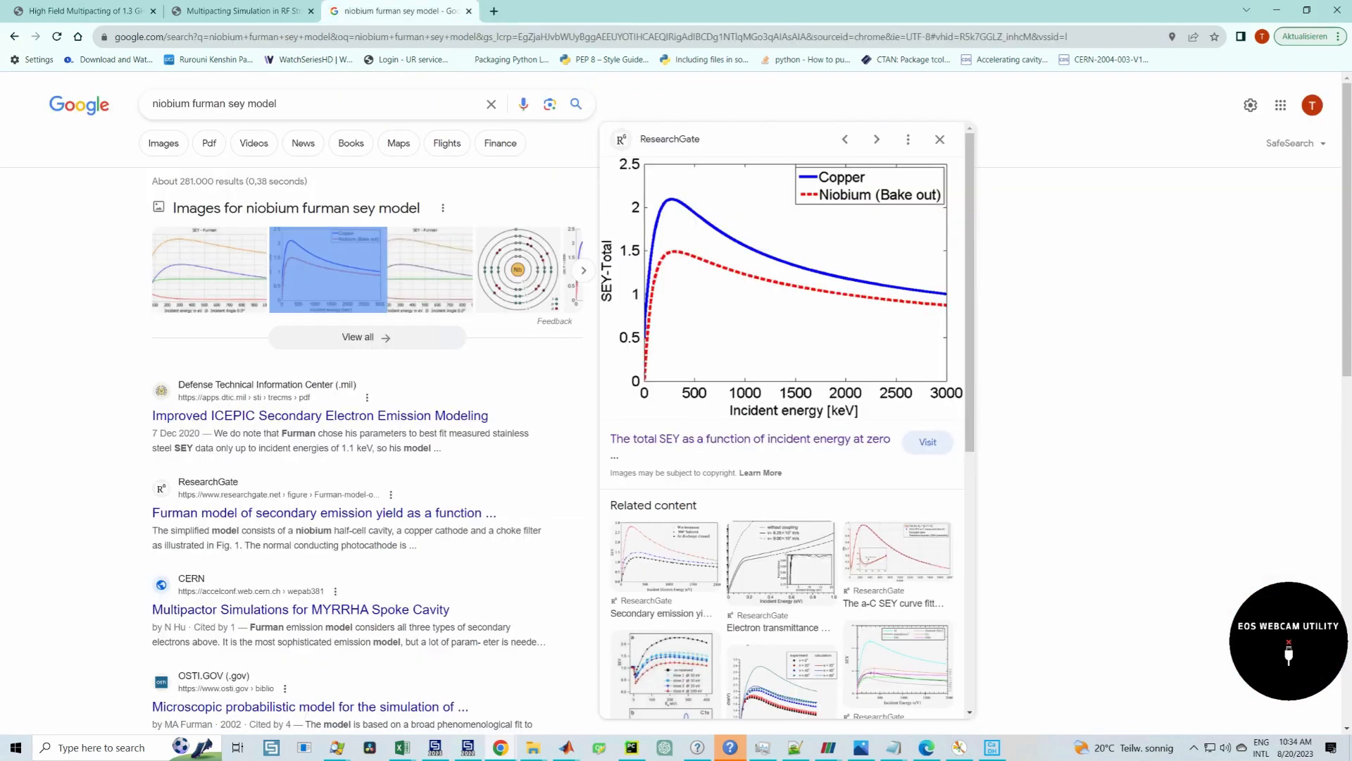
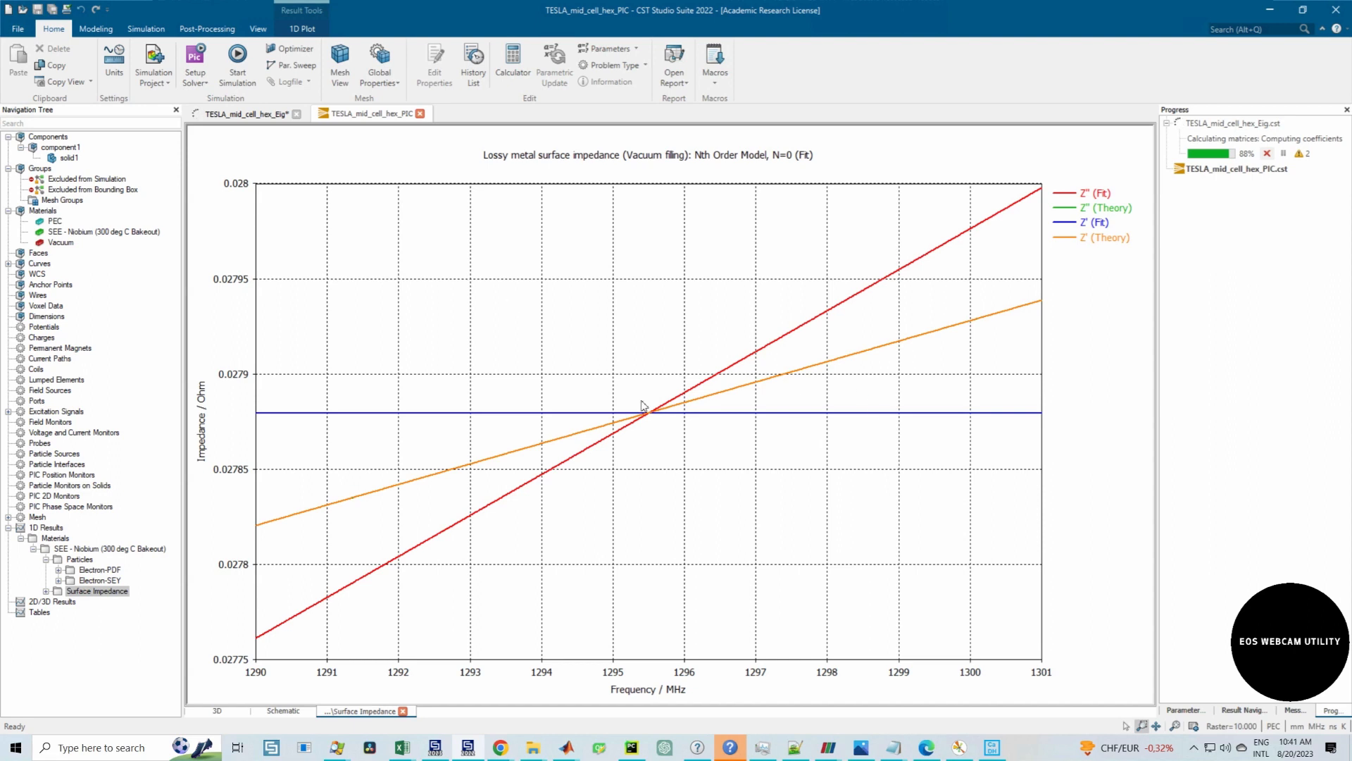
Step: Switch back to CST Studio Suite, review the niobium material's particle settings without changes, and display its Electron-SEY curve
{"action": "left_click", "coordinate": [237, 112]}
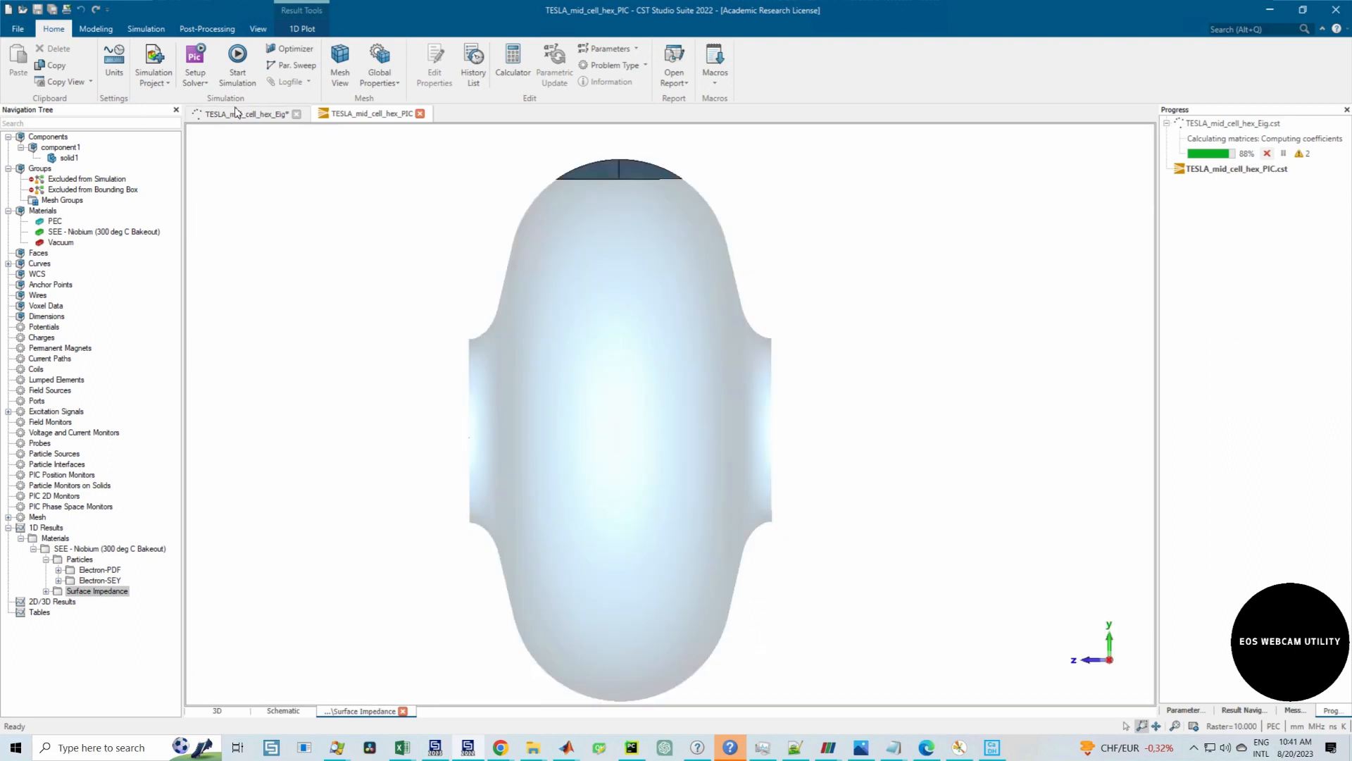
{"action": "left_click", "coordinate": [373, 114]}
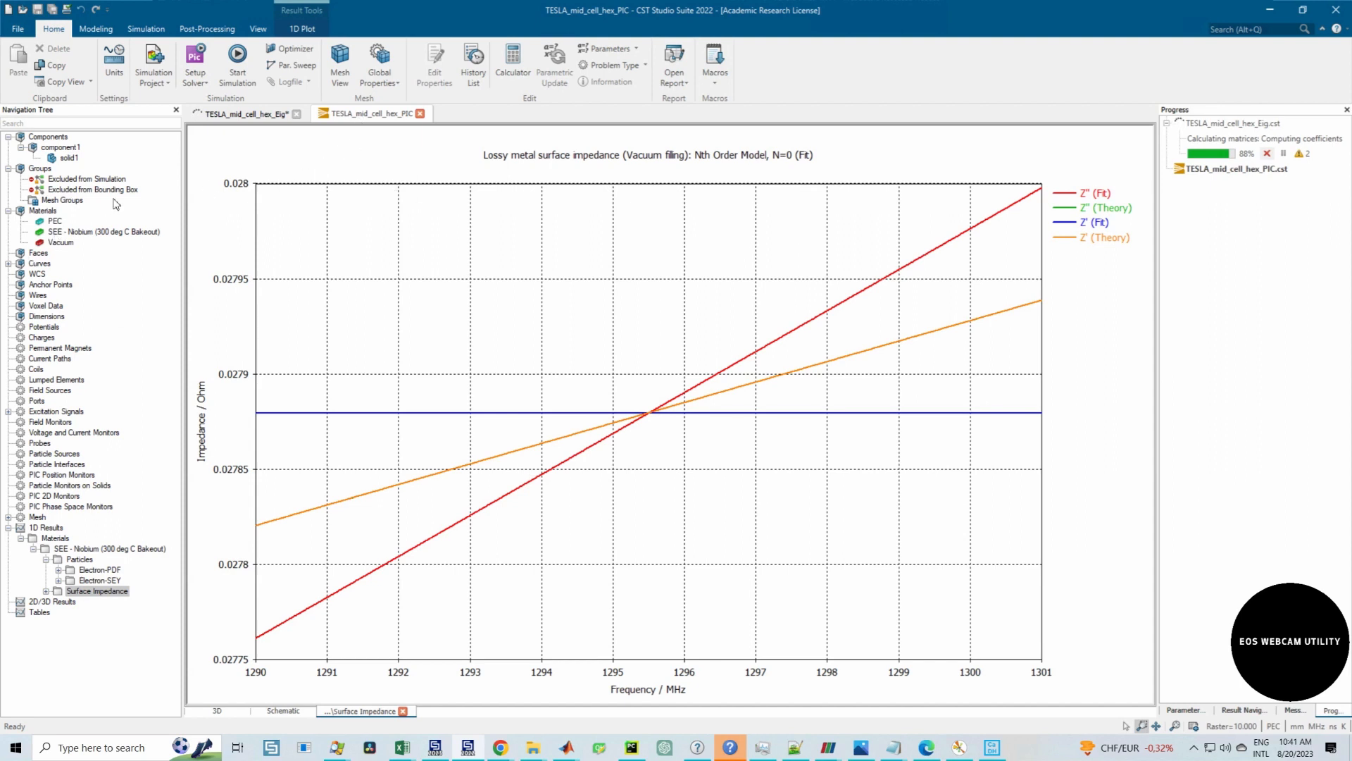
{"action": "double_click", "coordinate": [52, 232]}
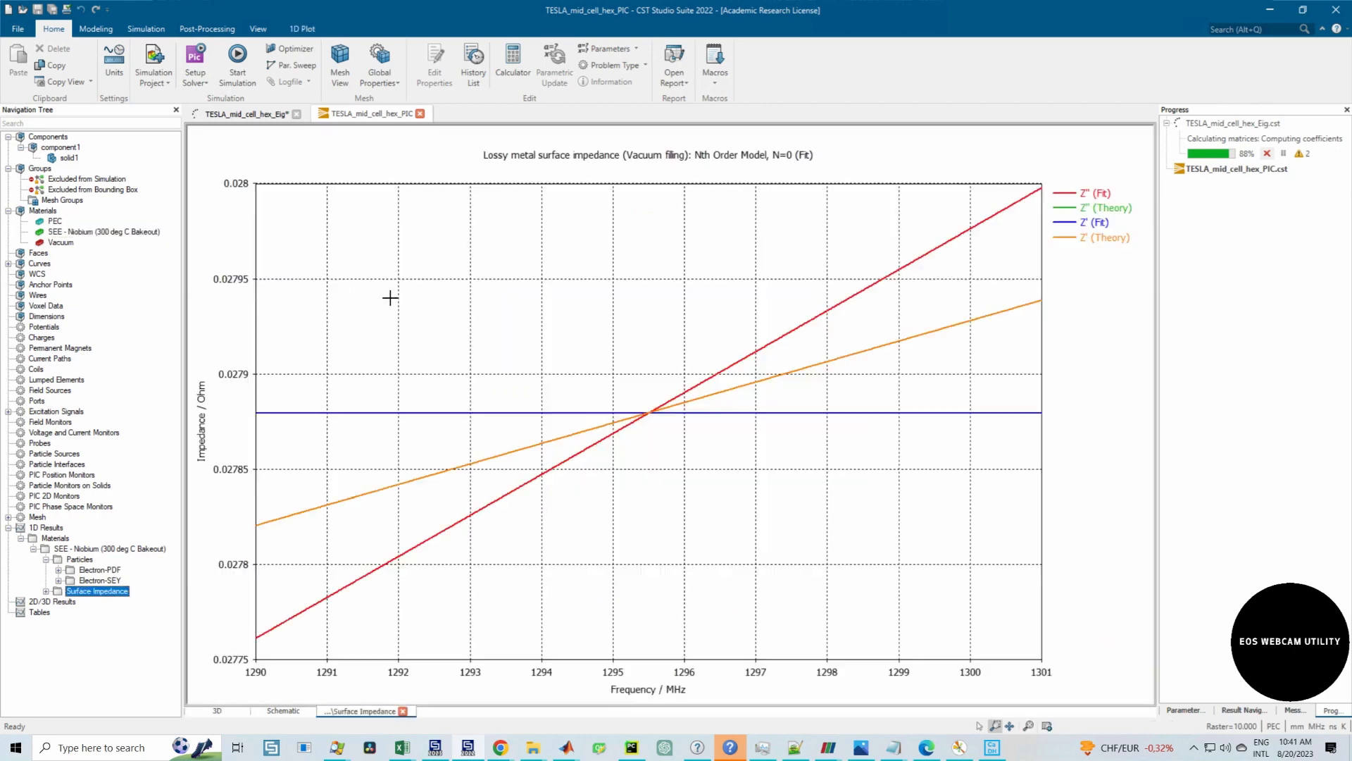
{"action": "left_click", "coordinate": [212, 202]}
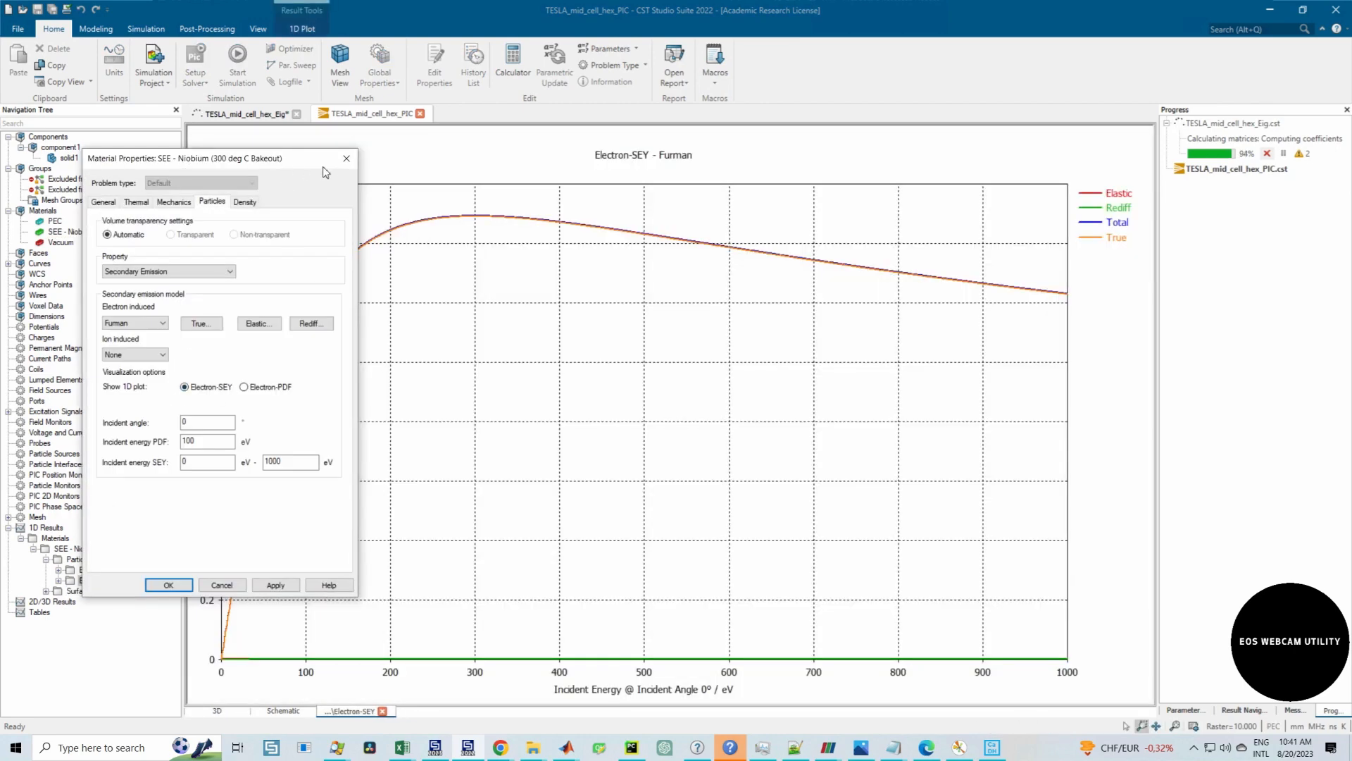
{"action": "left_click", "coordinate": [347, 159]}
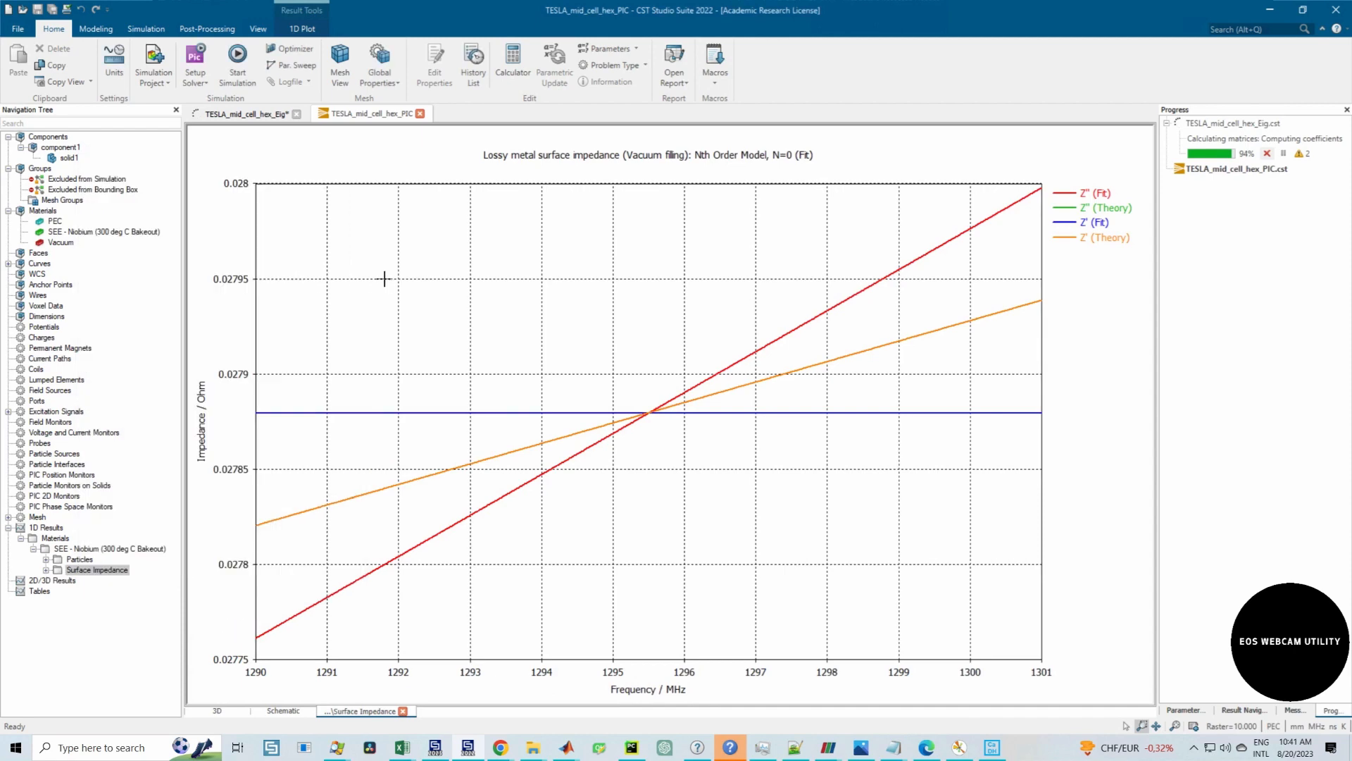
{"action": "left_click", "coordinate": [46, 559]}
{"action": "left_click", "coordinate": [88, 580]}
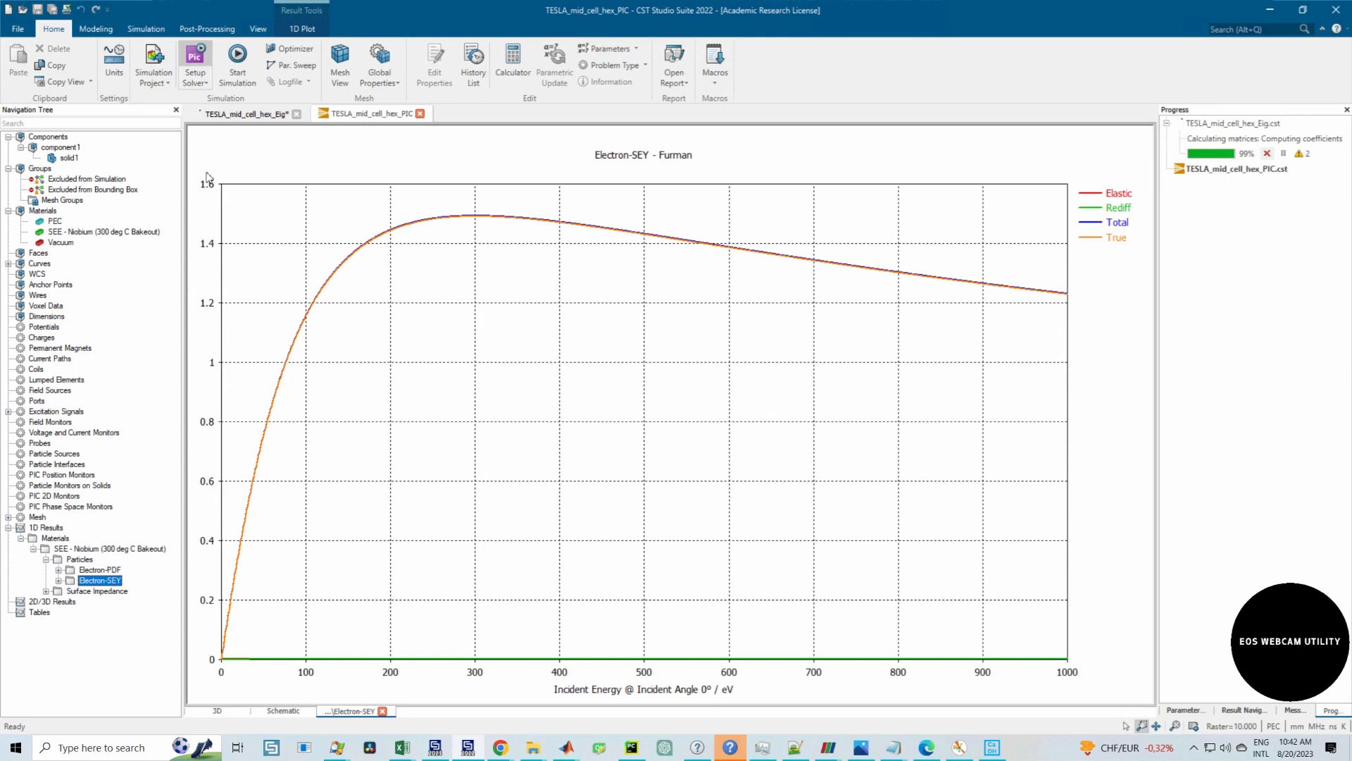
Step: Inspect component1 in the 3D view and check the simulation's frequency range settings without changing them
{"action": "left_click", "coordinate": [59, 147]}
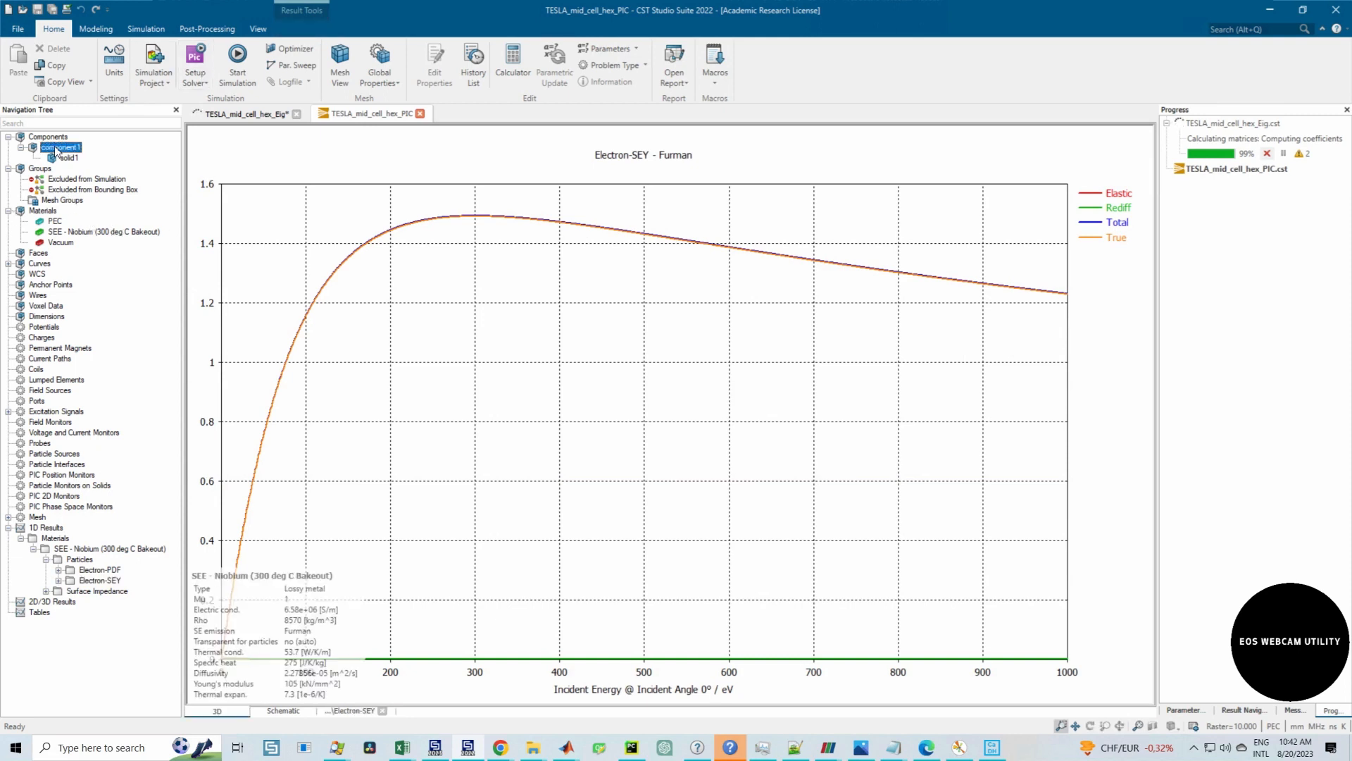
{"action": "left_click_drag", "start_coordinate": [736, 382], "coordinate": [533, 357]}
{"action": "middle_click_drag", "start_coordinate": [533, 357], "coordinate": [589, 394]}
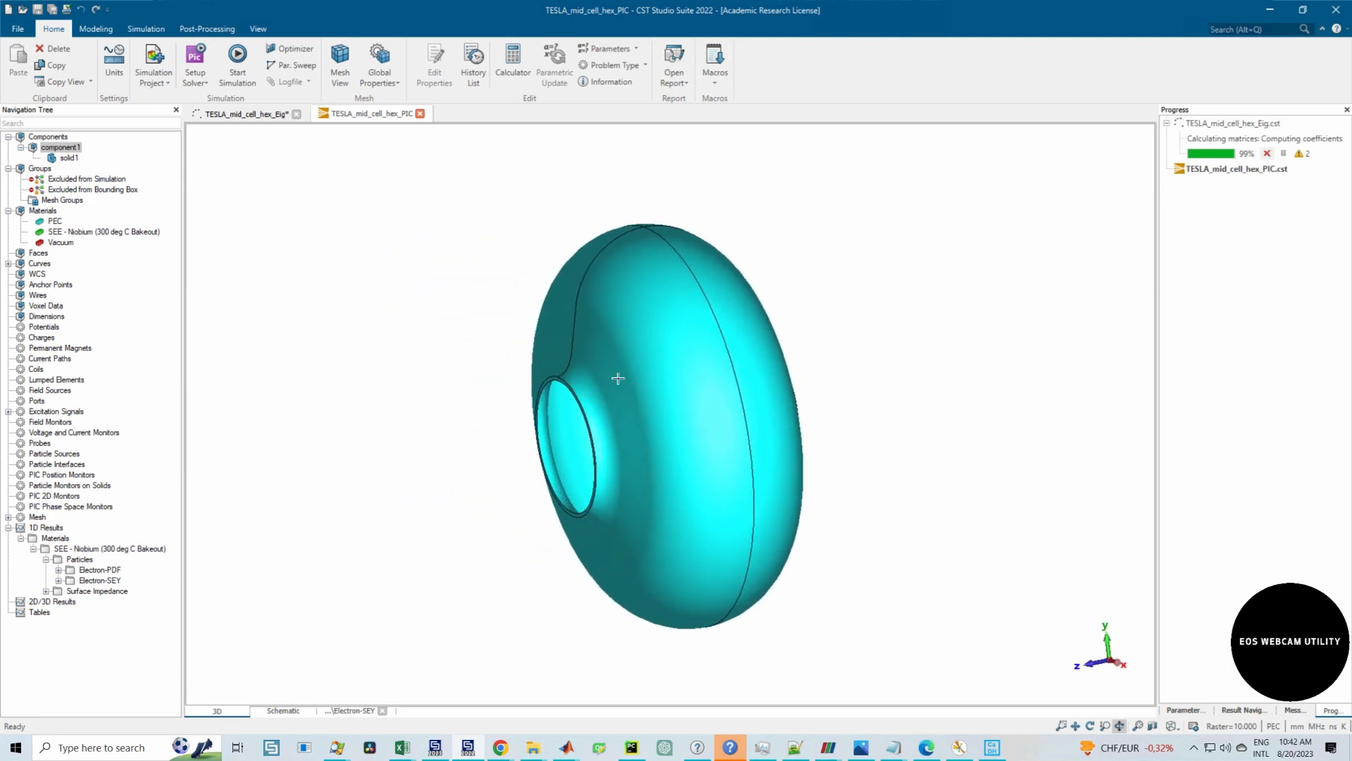
{"action": "left_click_drag", "start_coordinate": [554, 321], "coordinate": [601, 279]}
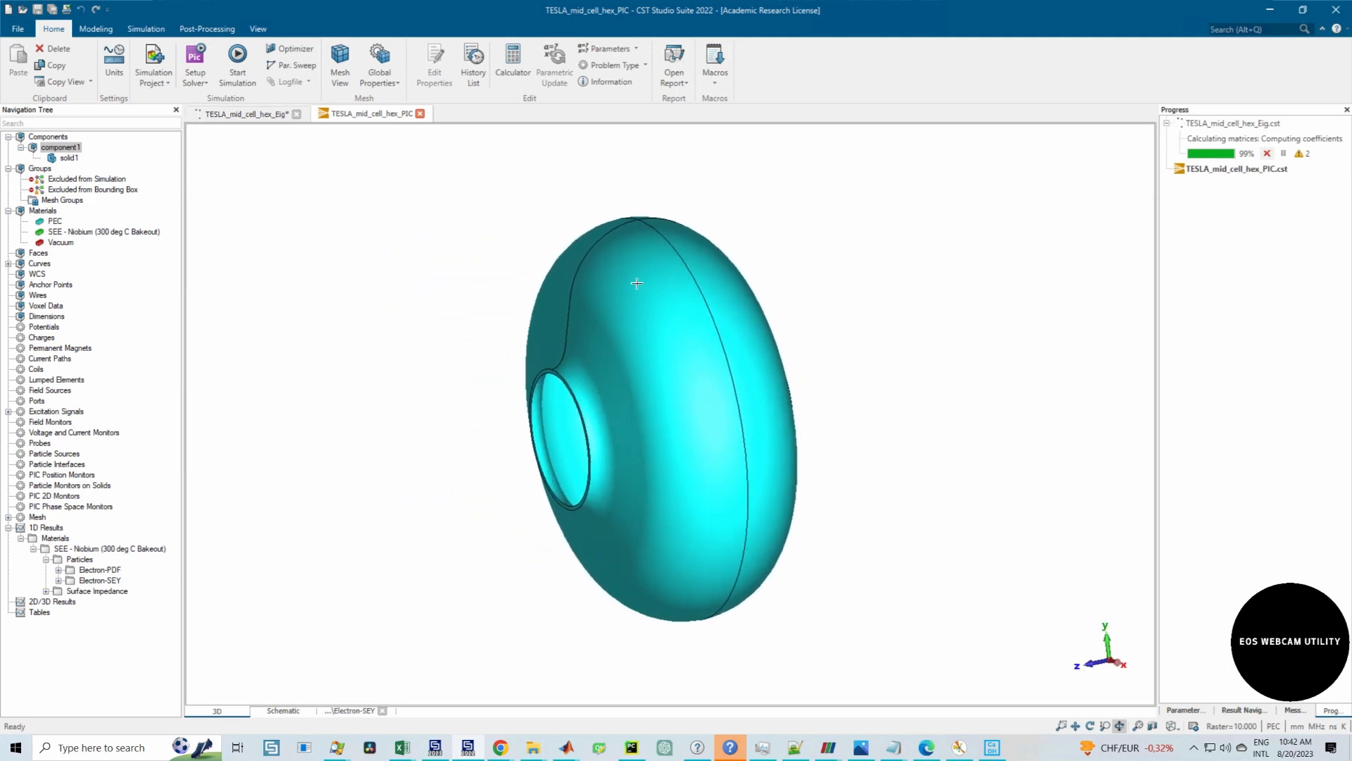
{"action": "scroll", "coordinate": [637, 283], "scroll_direction": "up", "scroll_amount": 1}
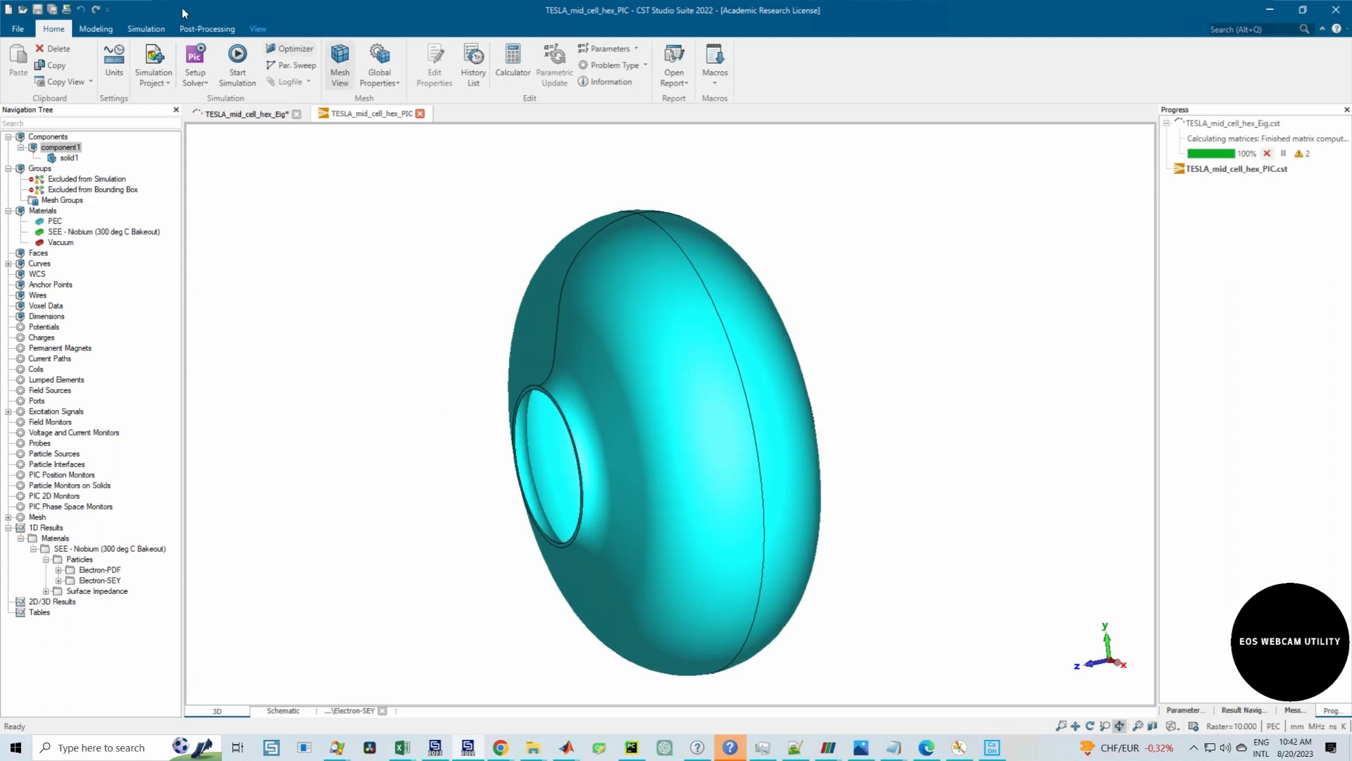
{"action": "left_click", "coordinate": [146, 29]}
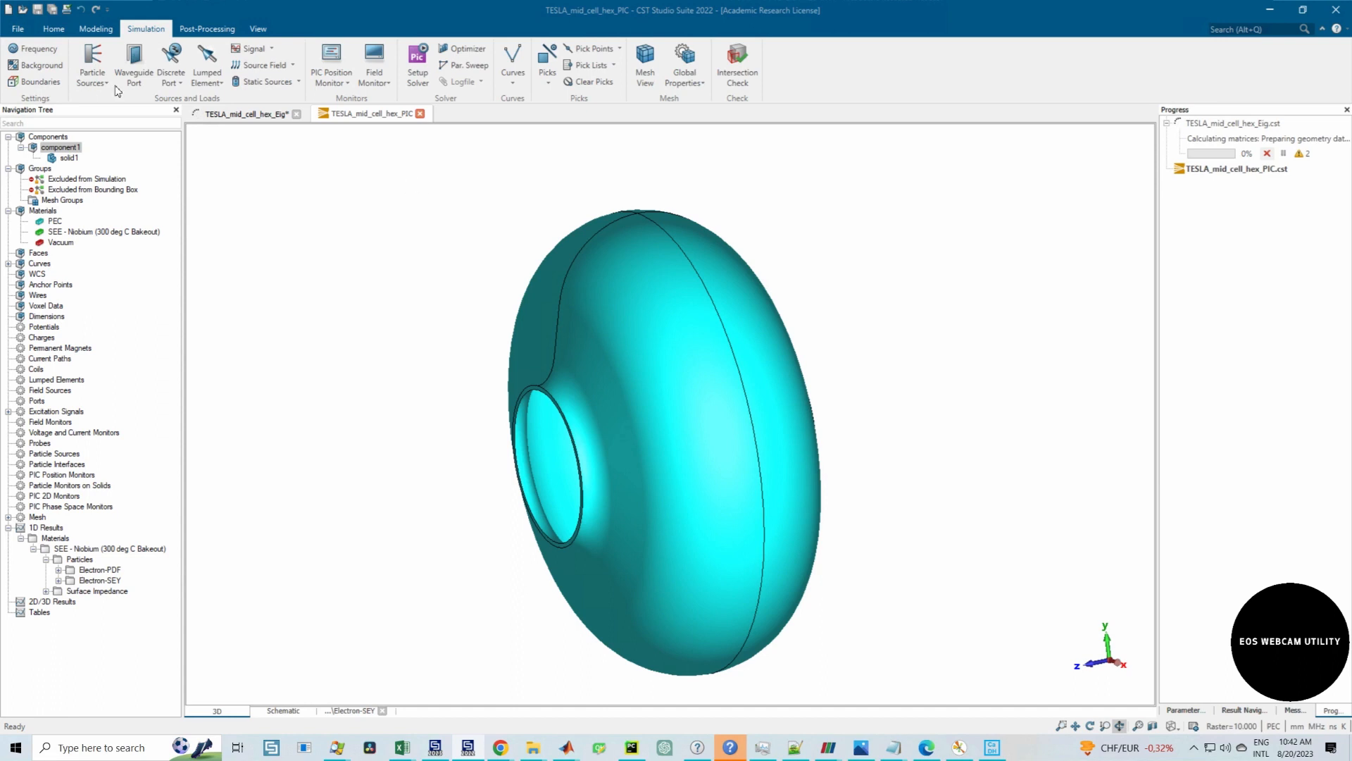
{"action": "left_click", "coordinate": [38, 52]}
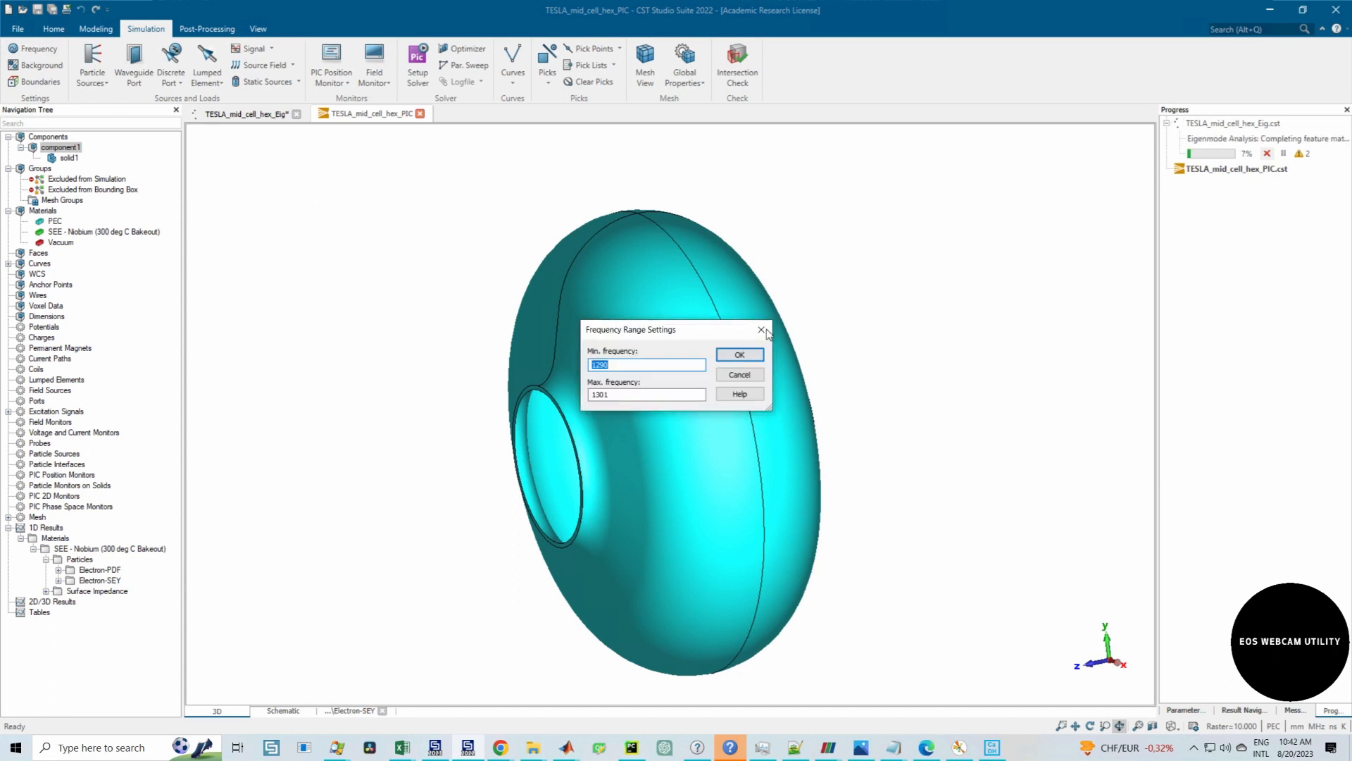
{"action": "left_click", "coordinate": [766, 331]}
Step: Set the background material type to Normal and accept the background properties
{"action": "left_click", "coordinate": [38, 66]}
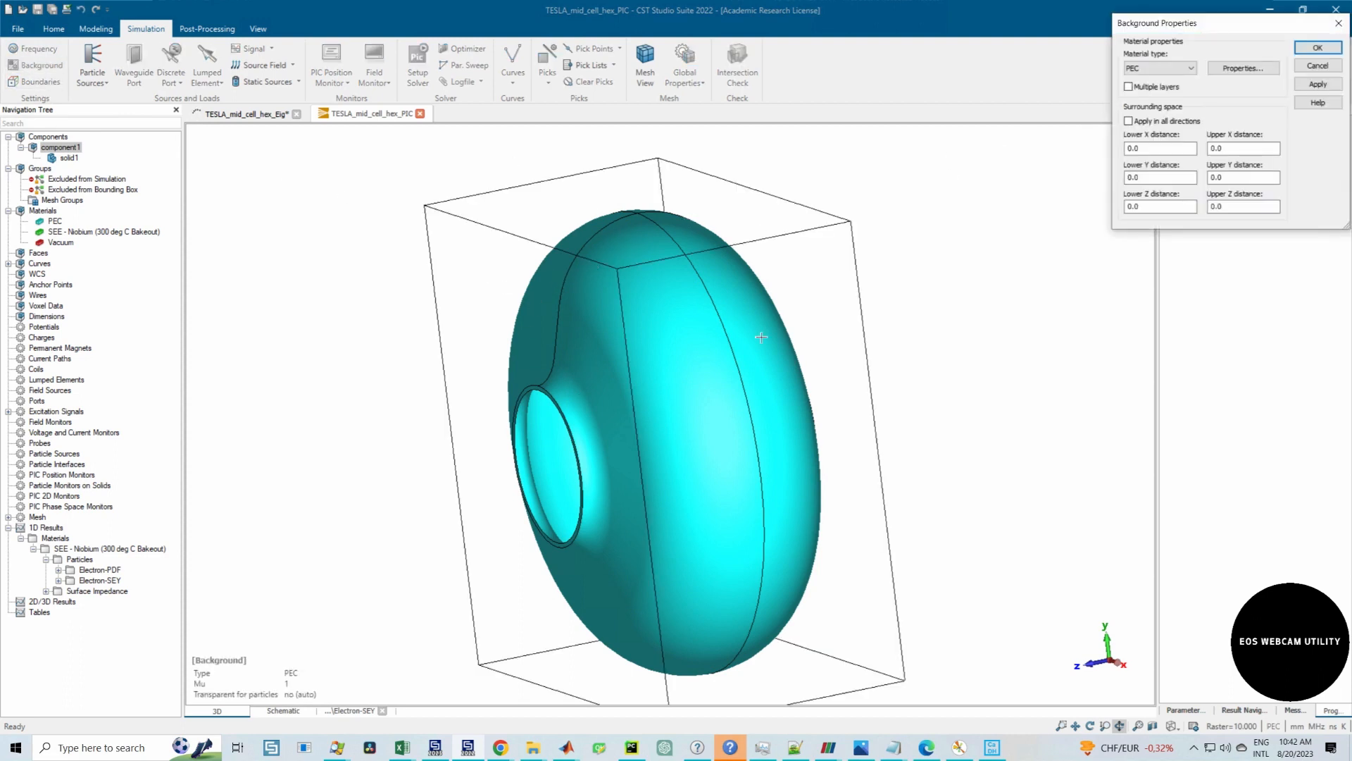
{"action": "left_click", "coordinate": [1190, 69]}
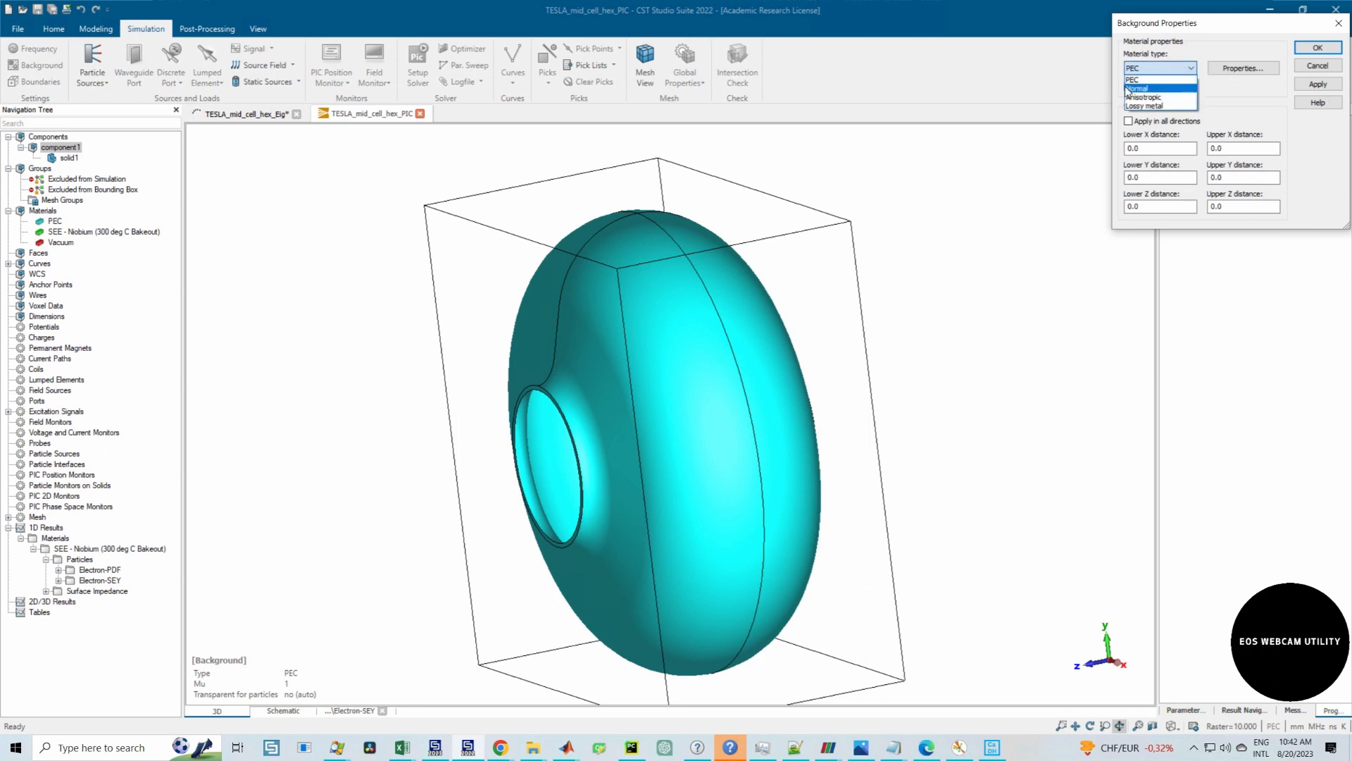
{"action": "left_click", "coordinate": [1155, 89]}
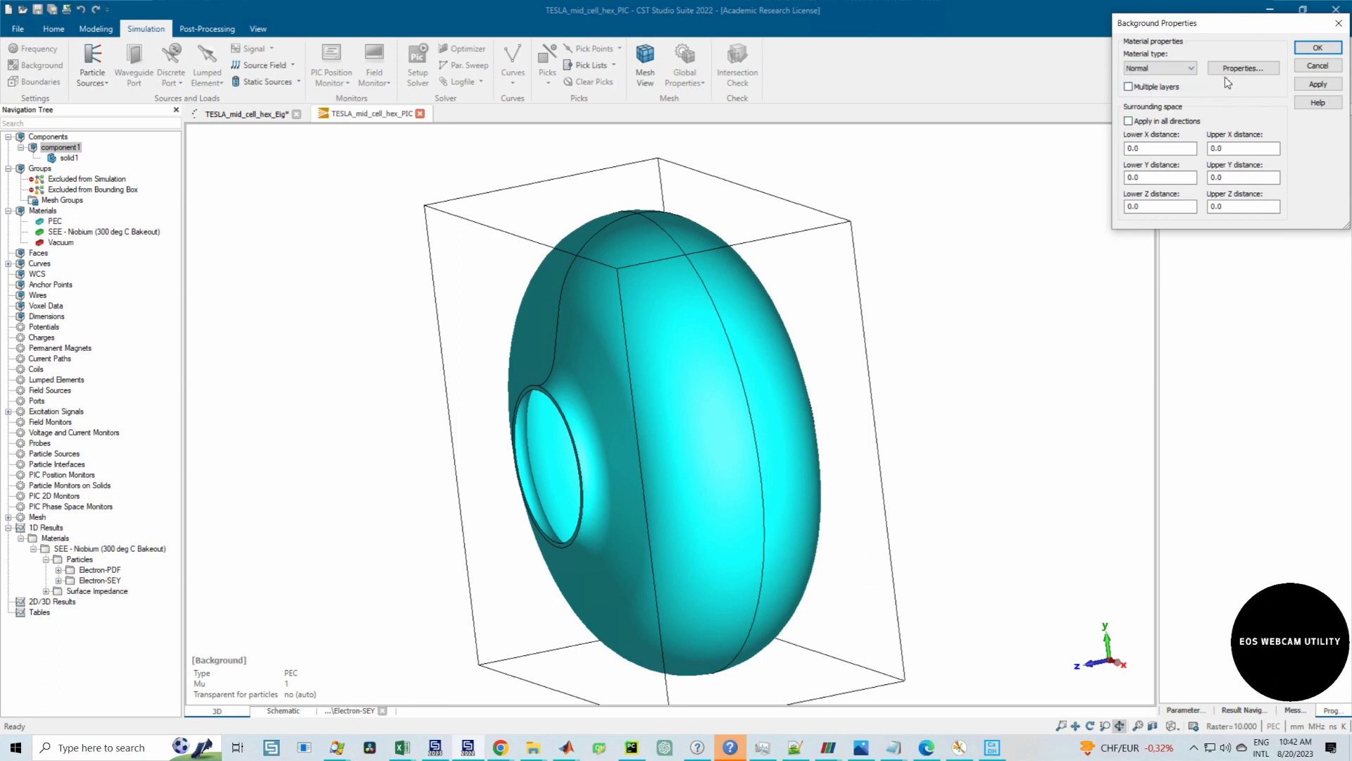
{"action": "left_click", "coordinate": [1317, 47]}
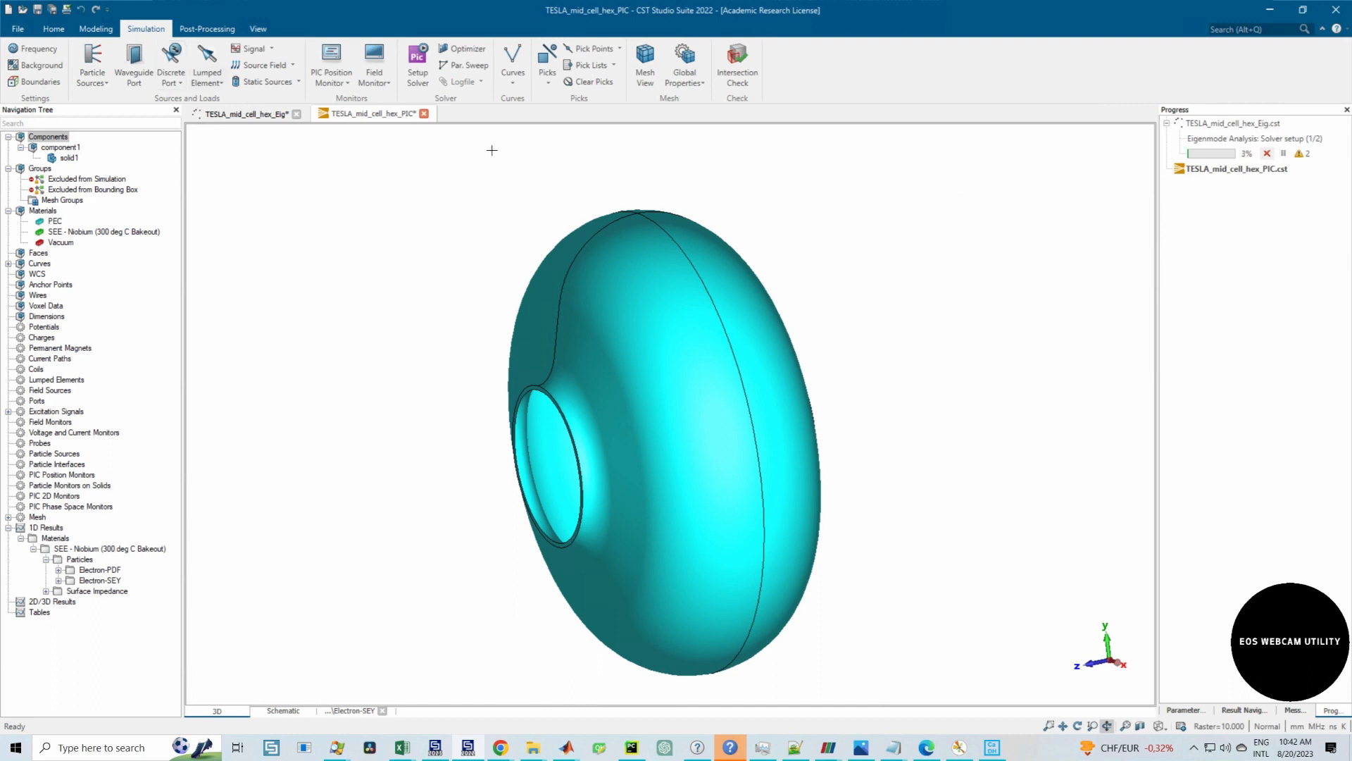
Step: Check the PIC project's boundary conditions and symmetry planes, and accept them unchanged
{"action": "left_click", "coordinate": [31, 84]}
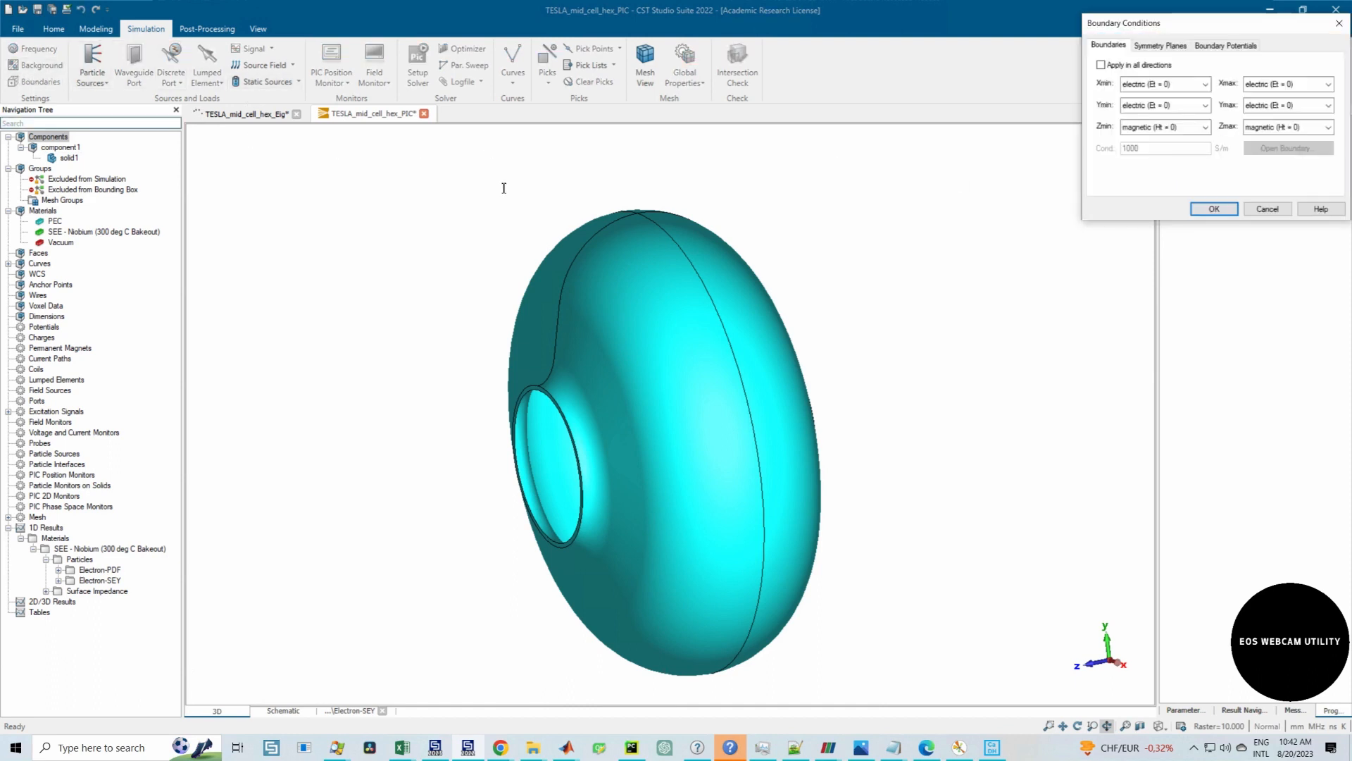
{"action": "left_click", "coordinate": [1160, 48]}
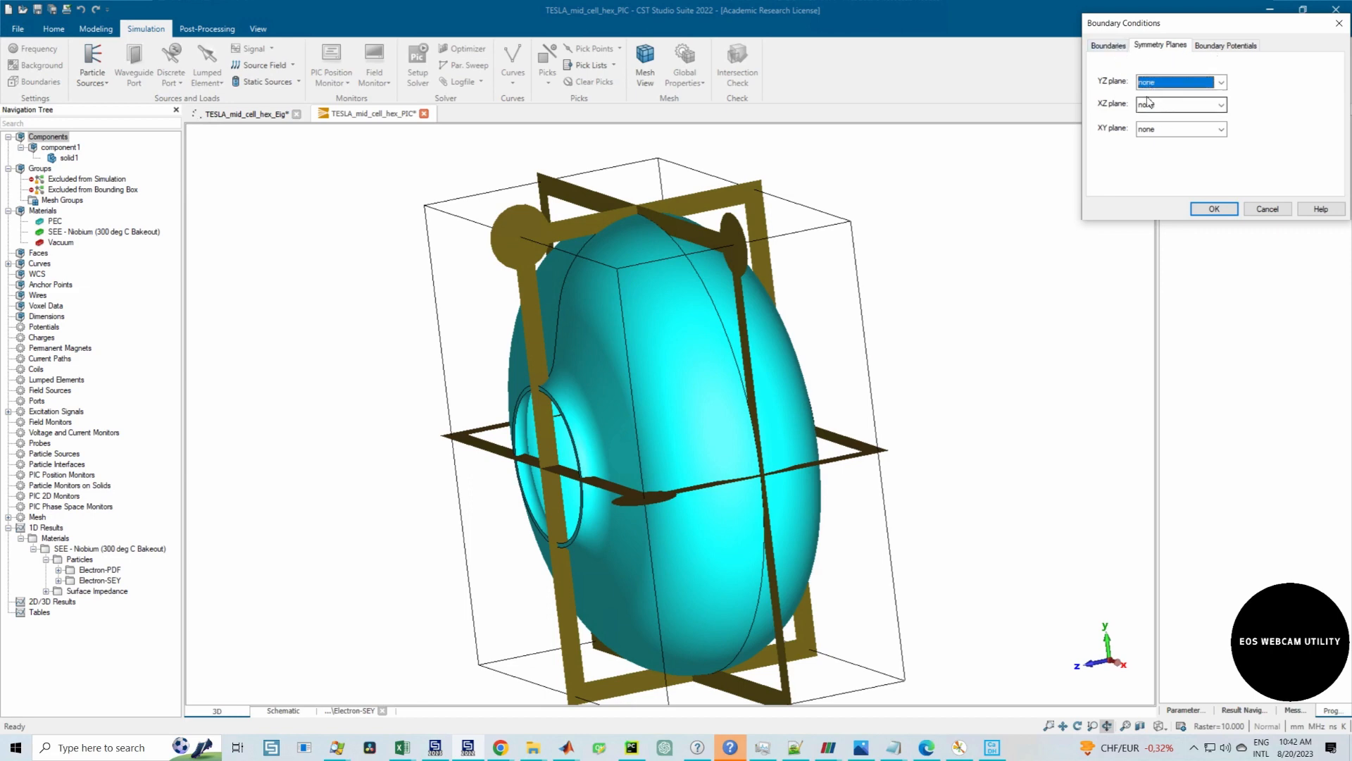
{"action": "left_click", "coordinate": [1108, 45]}
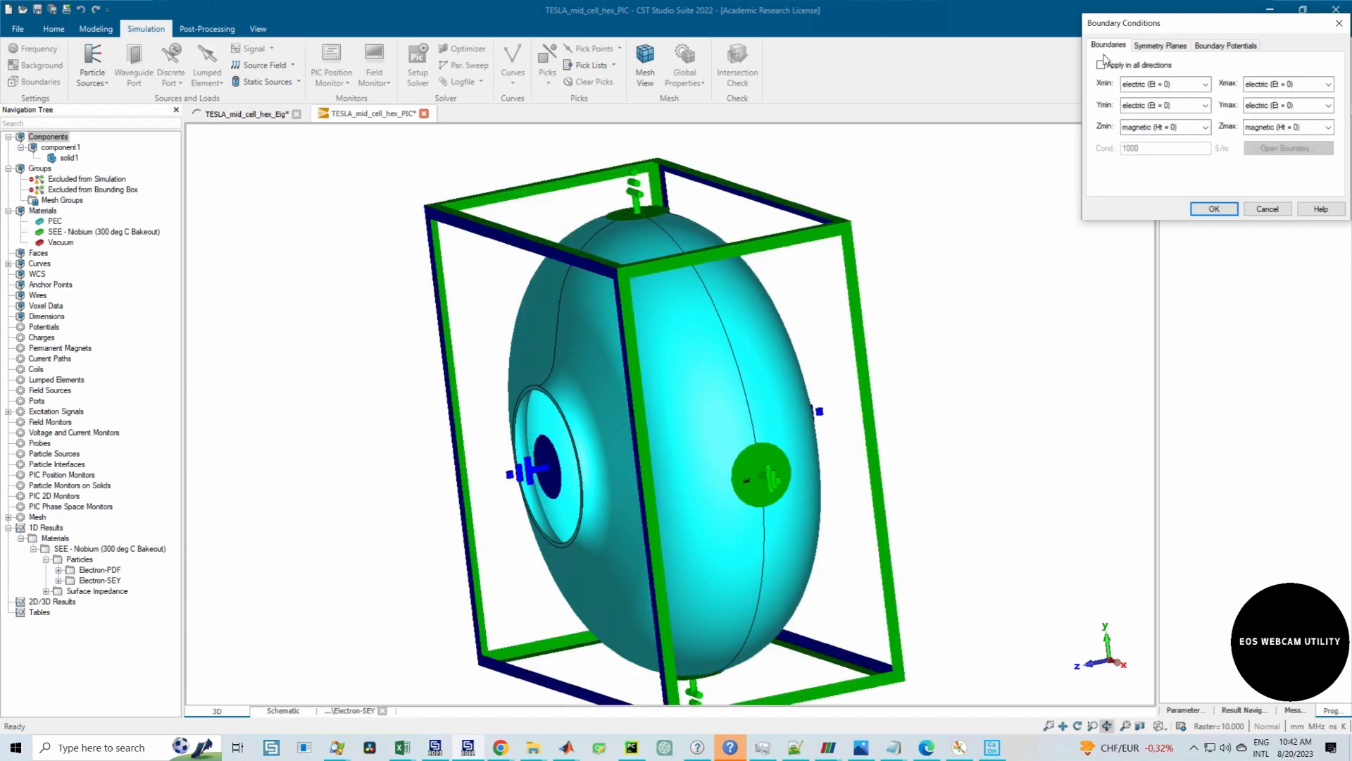
{"action": "left_click", "coordinate": [1215, 210]}
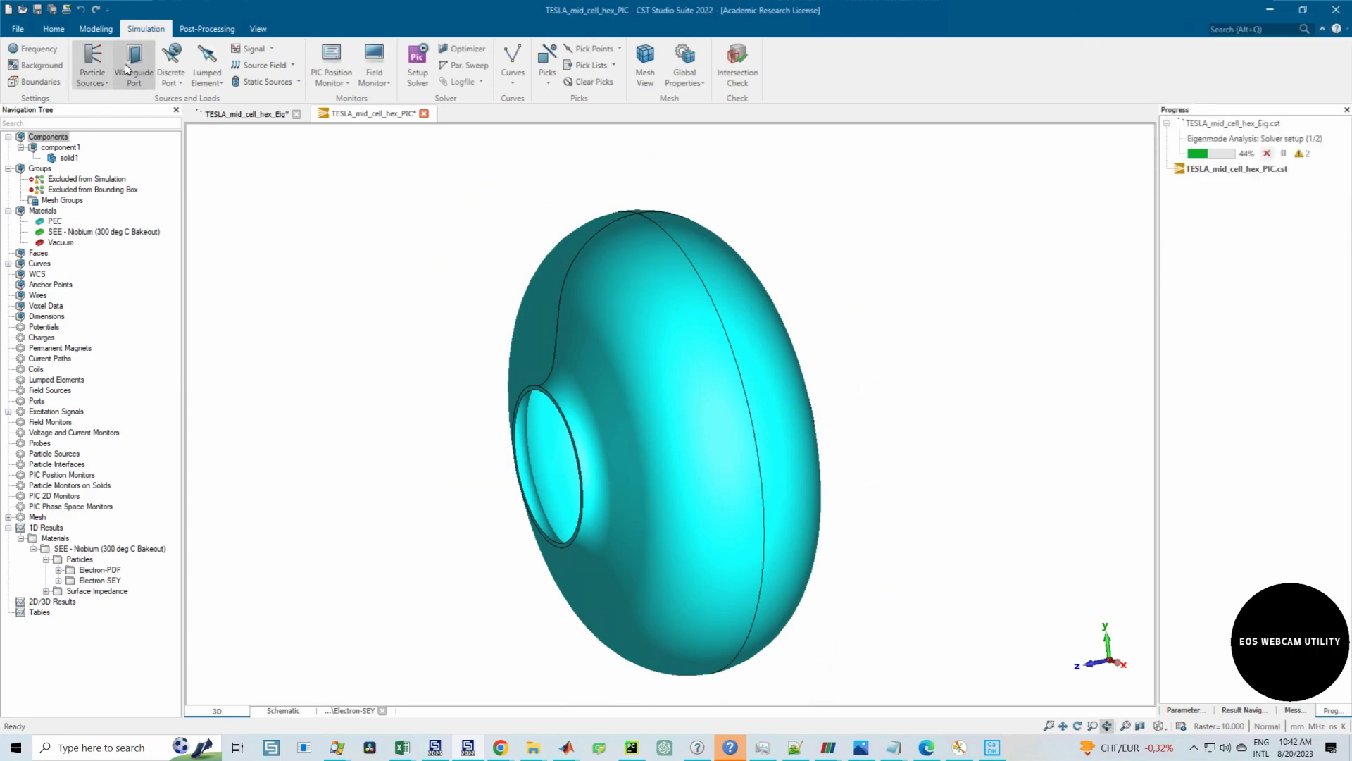
Step: Start a particle point source, cut the cavity open with a cutting plane, and pick the emission point on the inner wall at the upper equator
{"action": "left_click", "coordinate": [91, 83]}
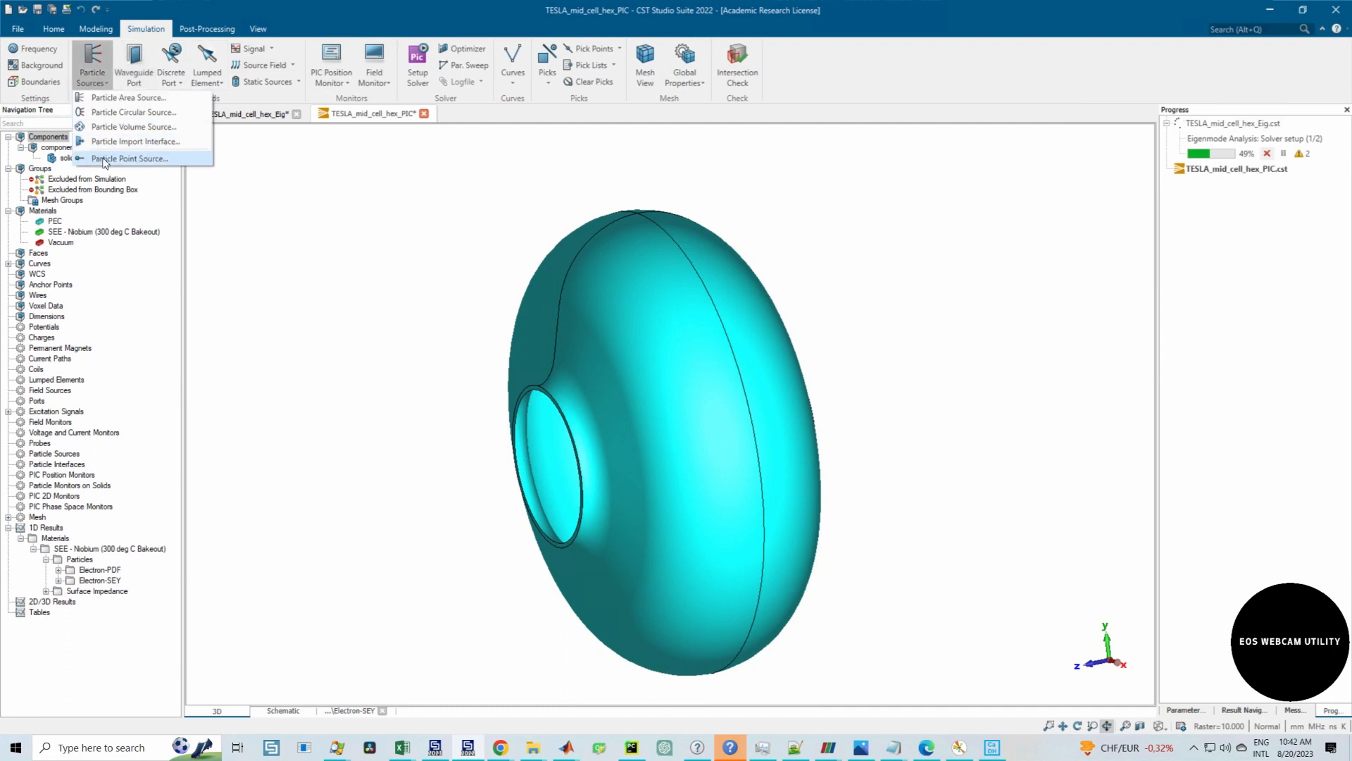
{"action": "left_click", "coordinate": [104, 159]}
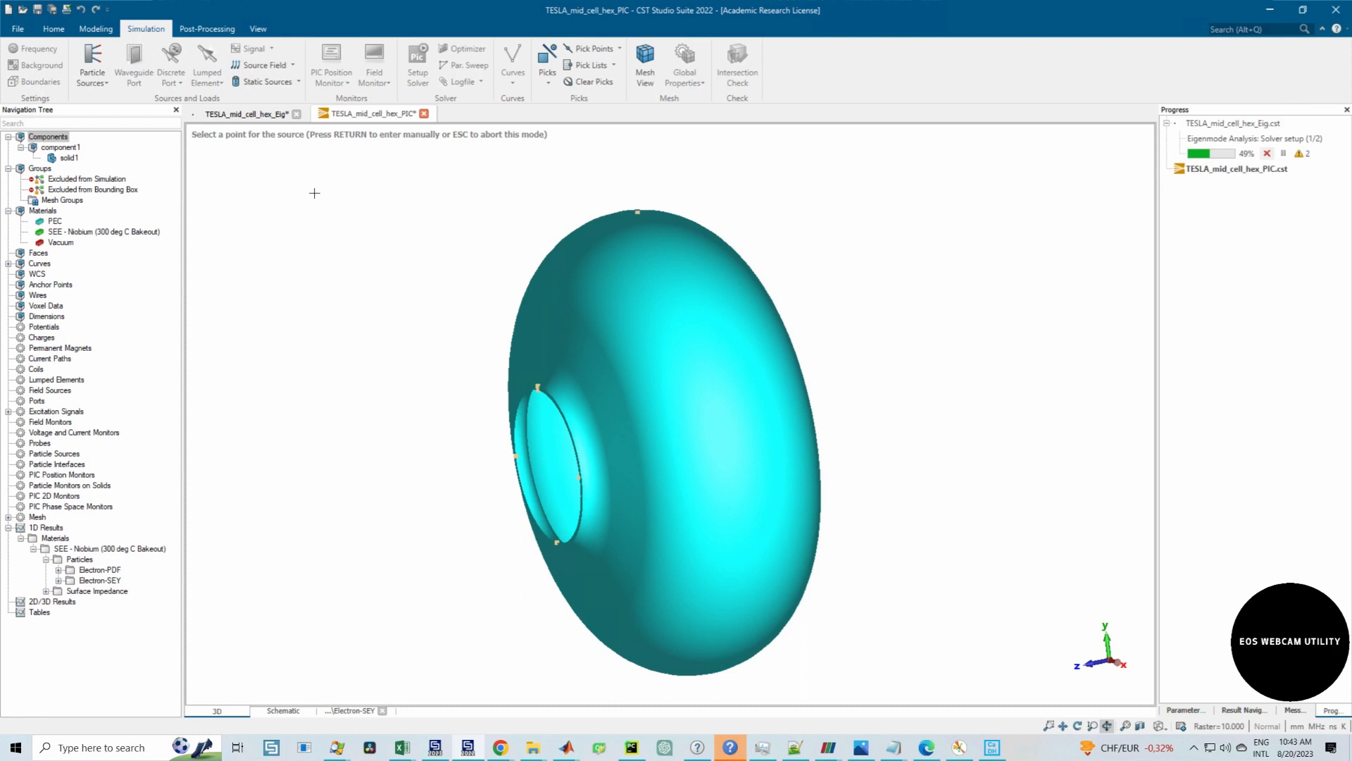
{"action": "key", "text": "shift+c"}
{"action": "scroll", "coordinate": [620, 217], "scroll_direction": "up", "scroll_amount": 3}
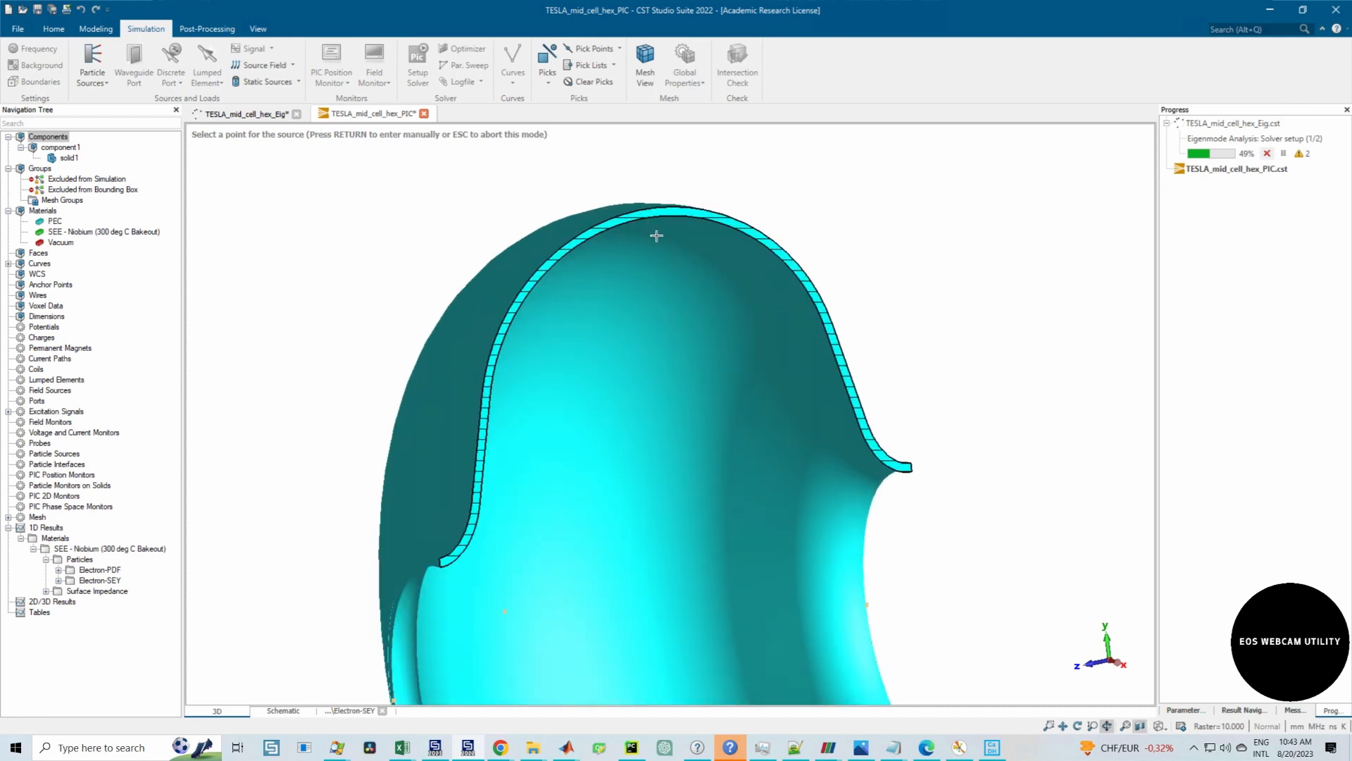
{"action": "left_click", "coordinate": [650, 228]}
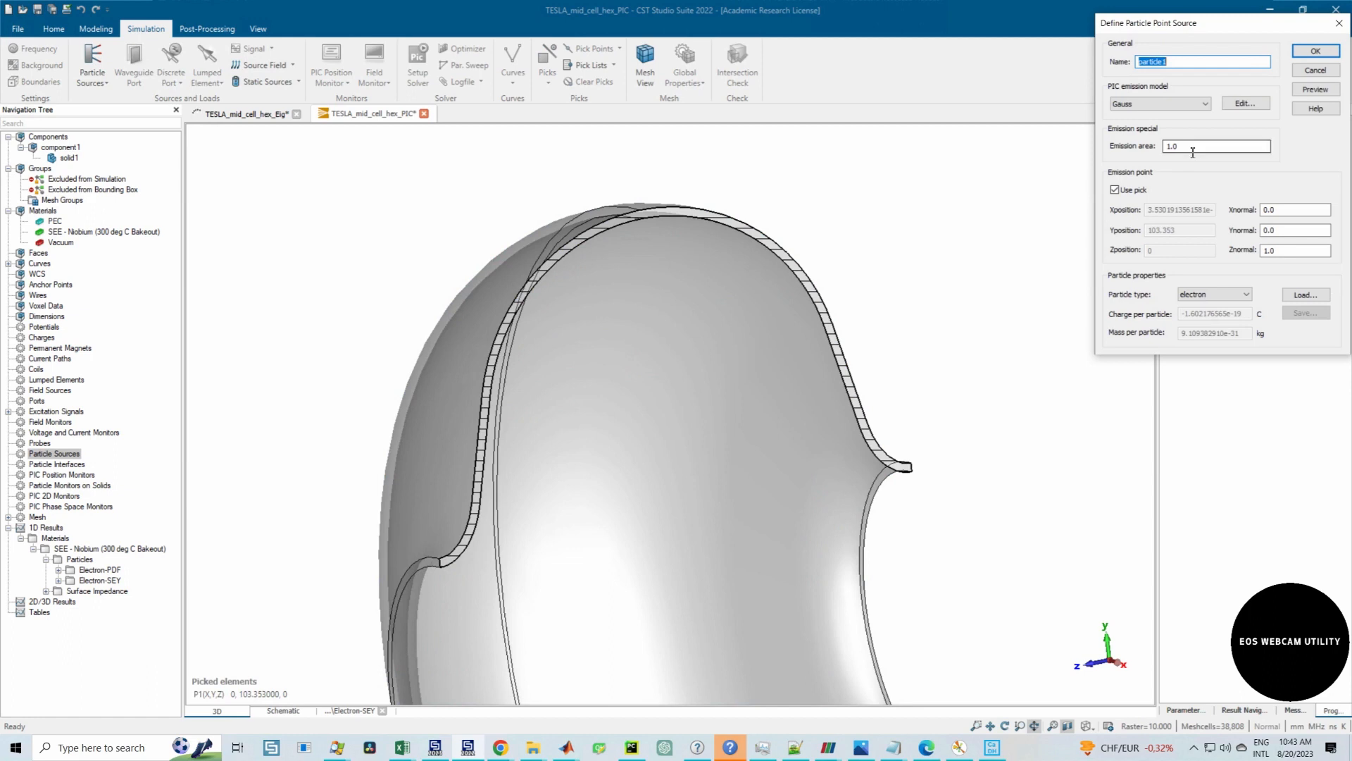
Step: Set the point source's emission area to 100, previewing it in comparison with an area of 1
{"action": "left_click_drag", "start_coordinate": [1190, 151], "coordinate": [1174, 153]}
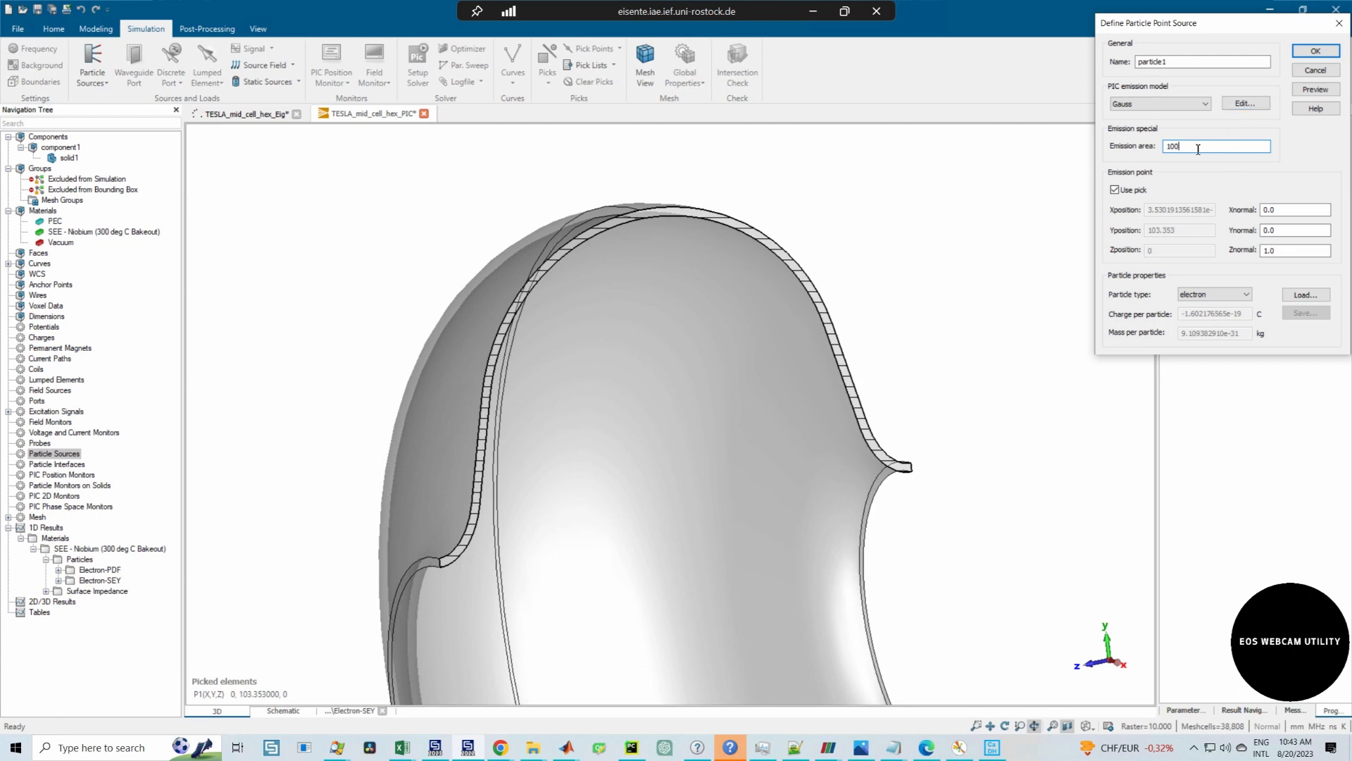
{"action": "left_click", "coordinate": [1316, 89]}
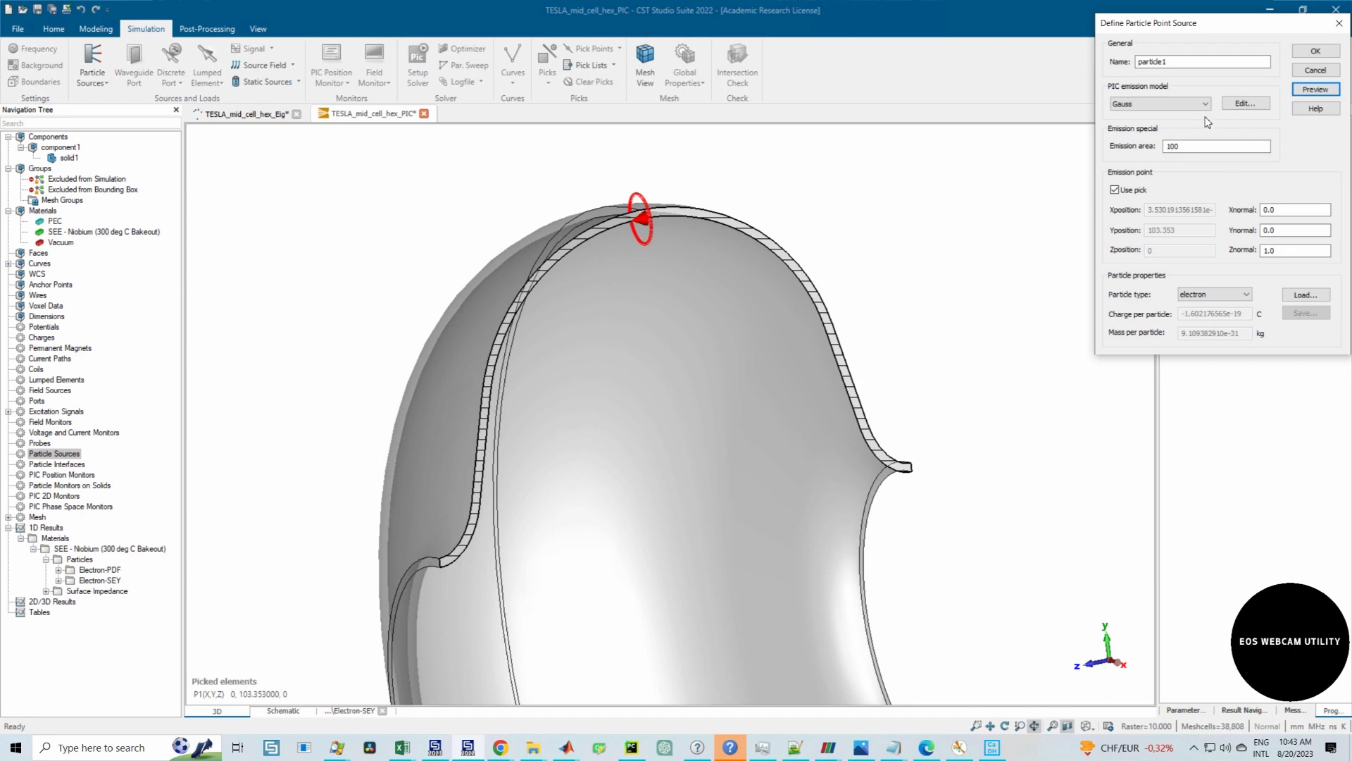
{"action": "left_click", "coordinate": [1178, 148]}
{"action": "double_click", "coordinate": [1177, 147]}
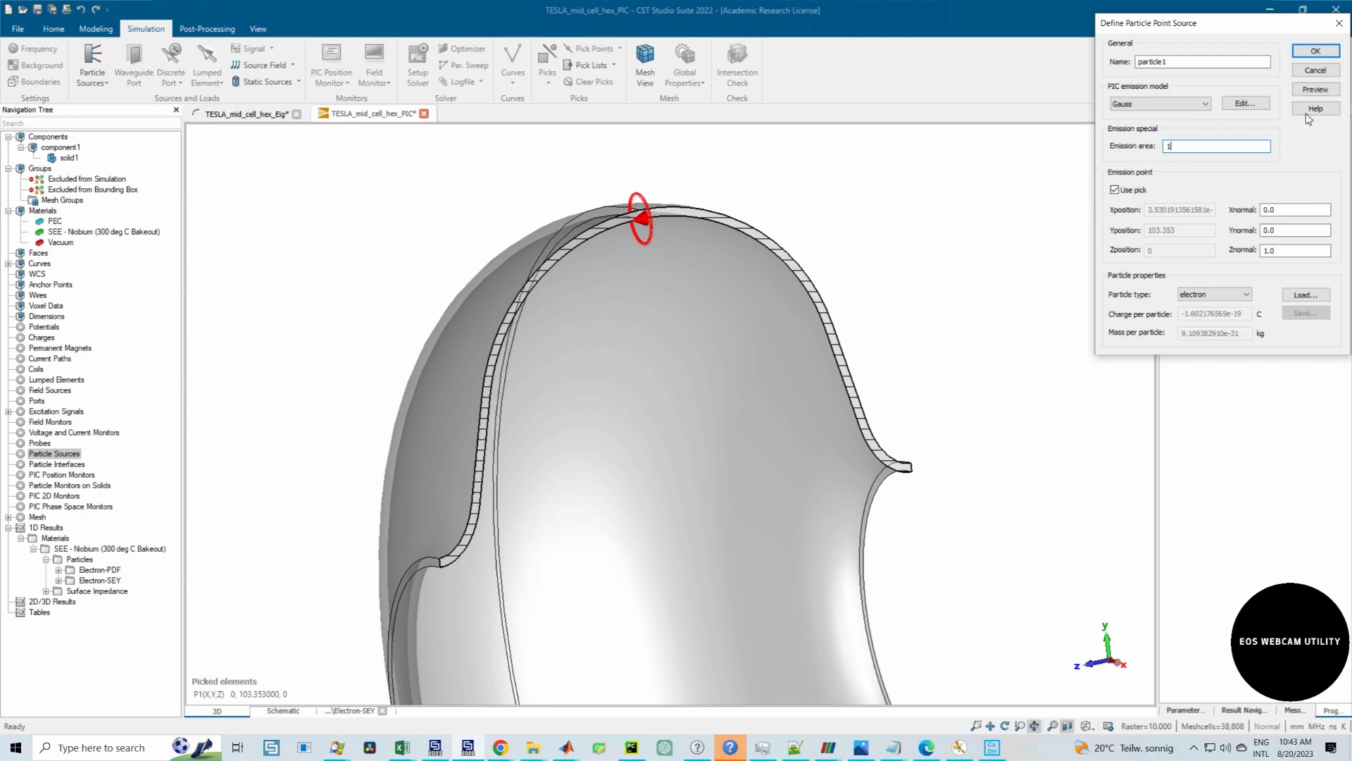
{"action": "left_click", "coordinate": [1315, 89]}
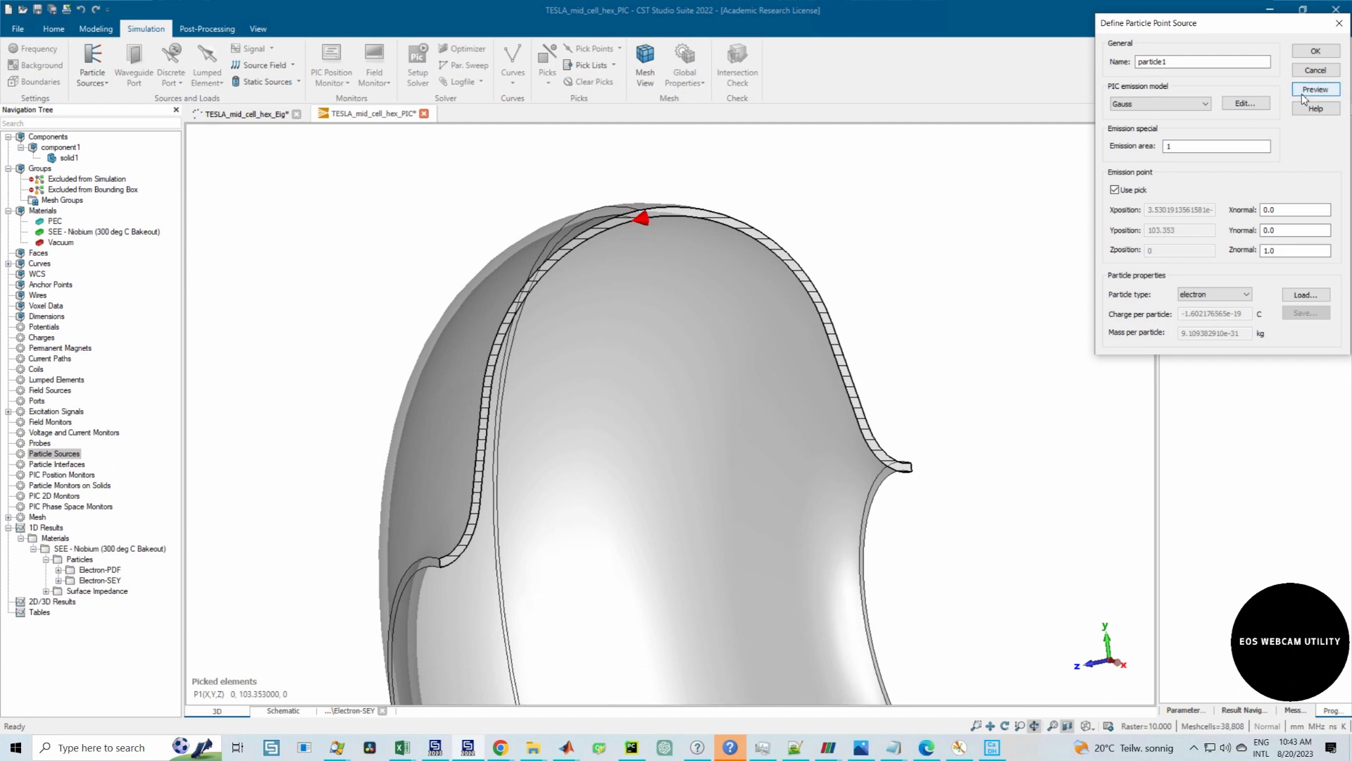
{"action": "left_click", "coordinate": [1175, 150]}
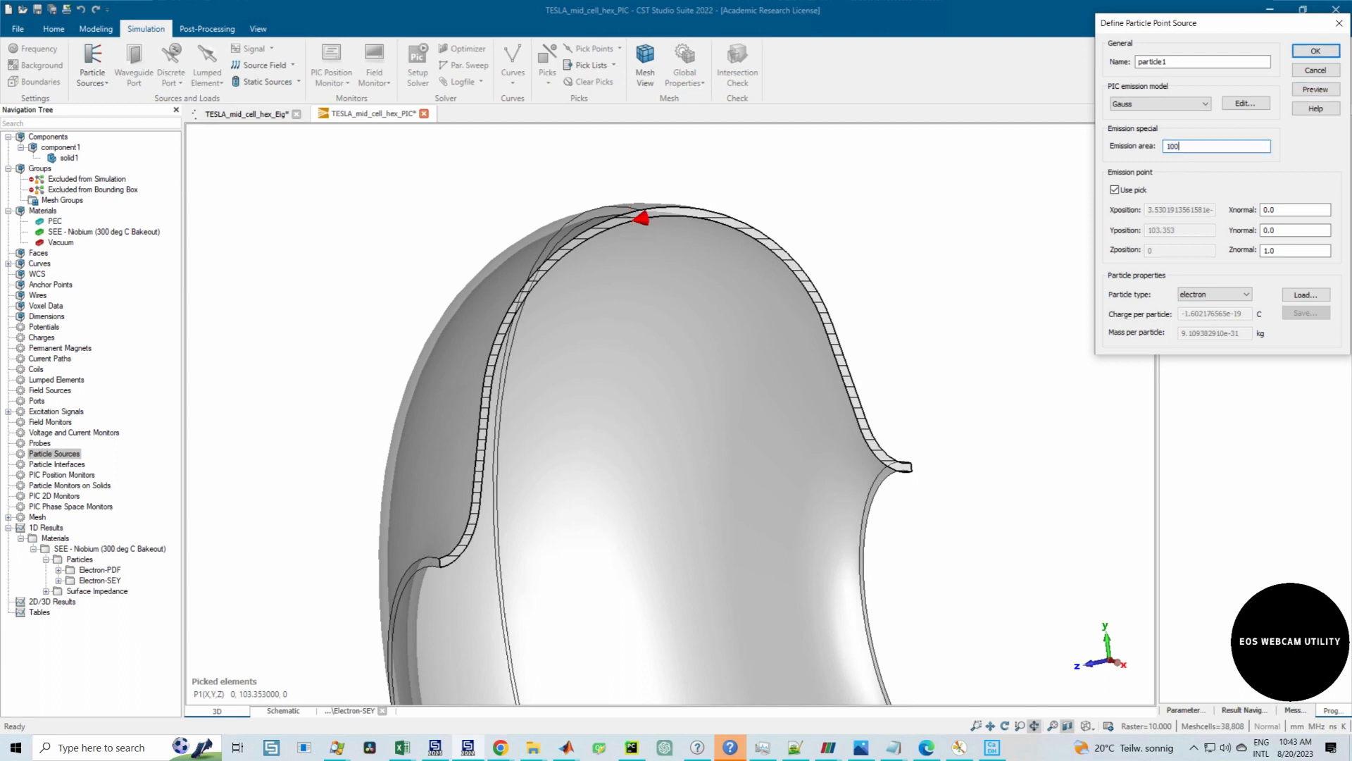
{"action": "left_click", "coordinate": [1309, 92]}
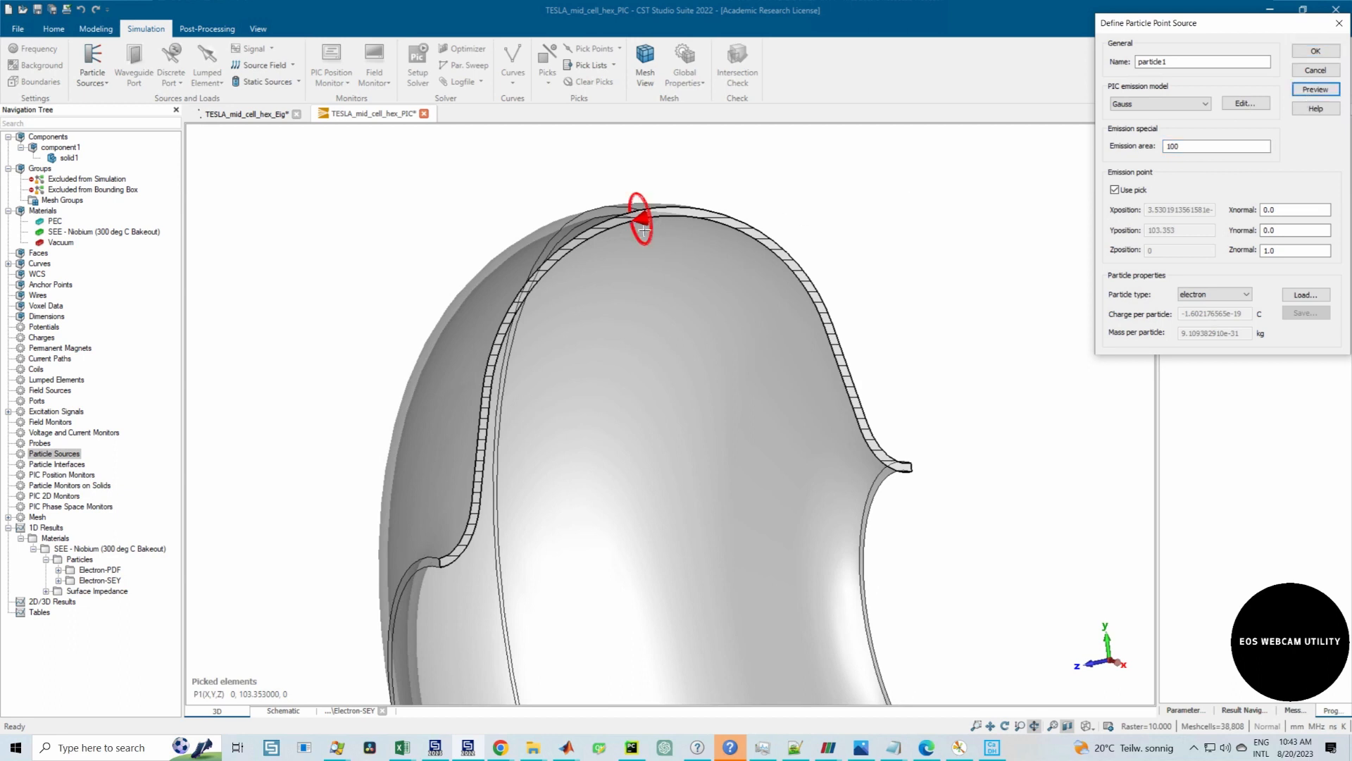
Step: Direct the point source's emission into the cavity with Znormal 0 and Ynormal -1, and preview it in side view
{"action": "left_click", "coordinate": [662, 270]}
{"action": "key", "text": "KP_6"}
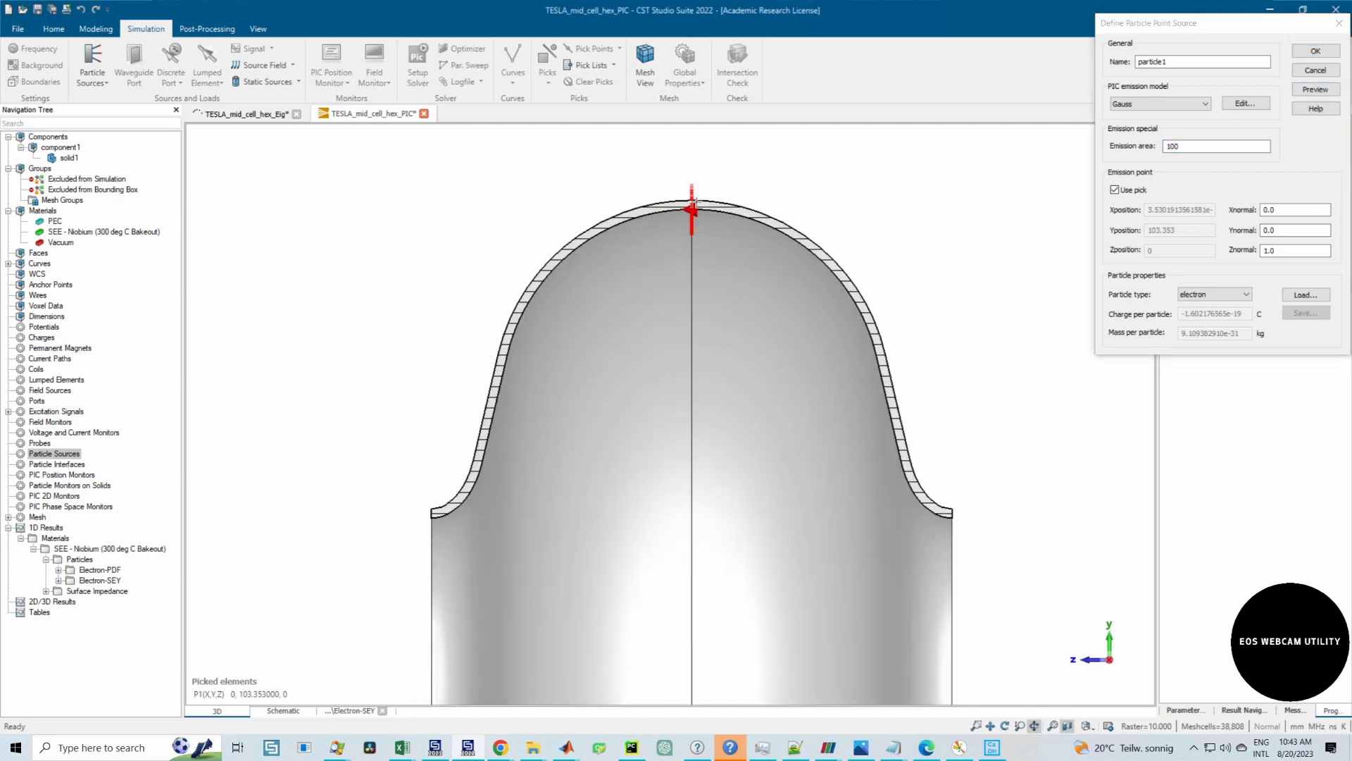
{"action": "double_click", "coordinate": [1258, 255]}
{"action": "type", "text": "0"}
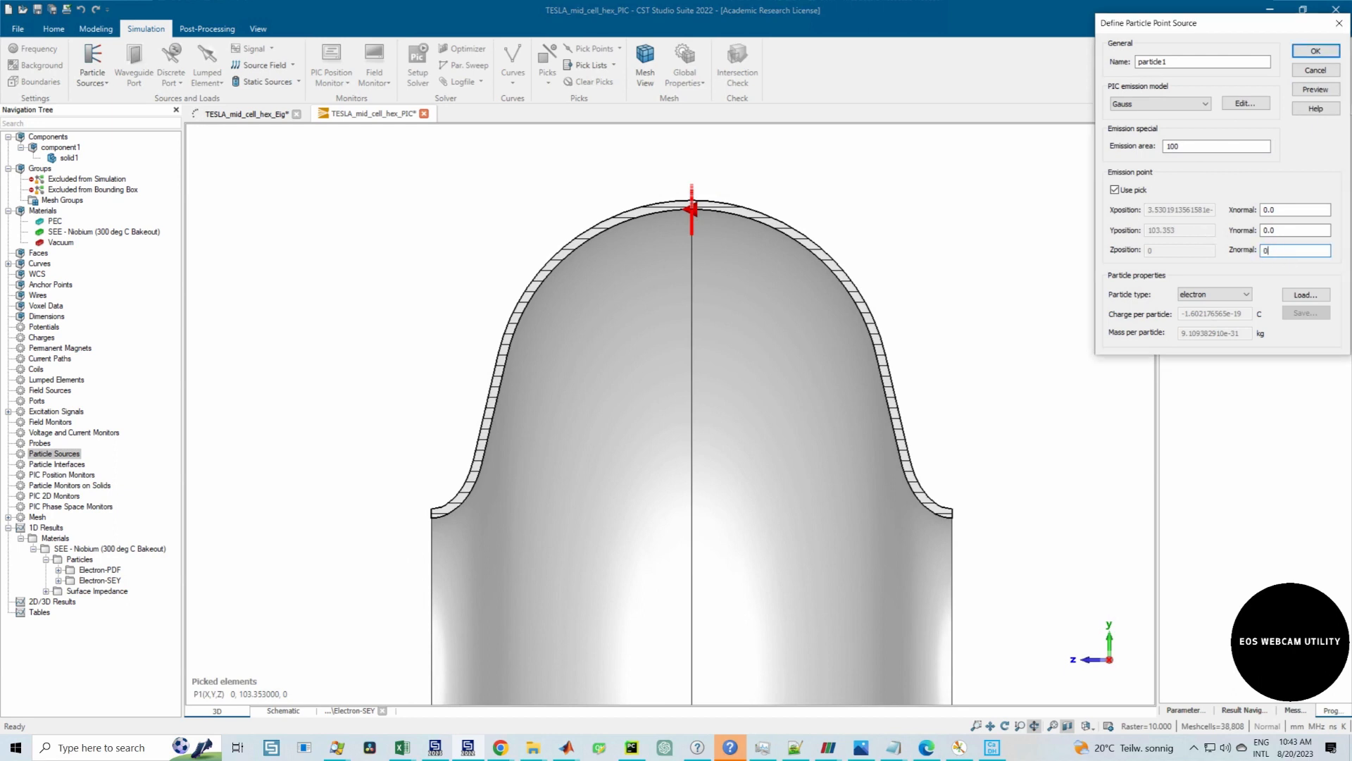
{"action": "double_click", "coordinate": [1235, 233]}
{"action": "type", "text": "-1"}
{"action": "left_click", "coordinate": [1315, 89]}
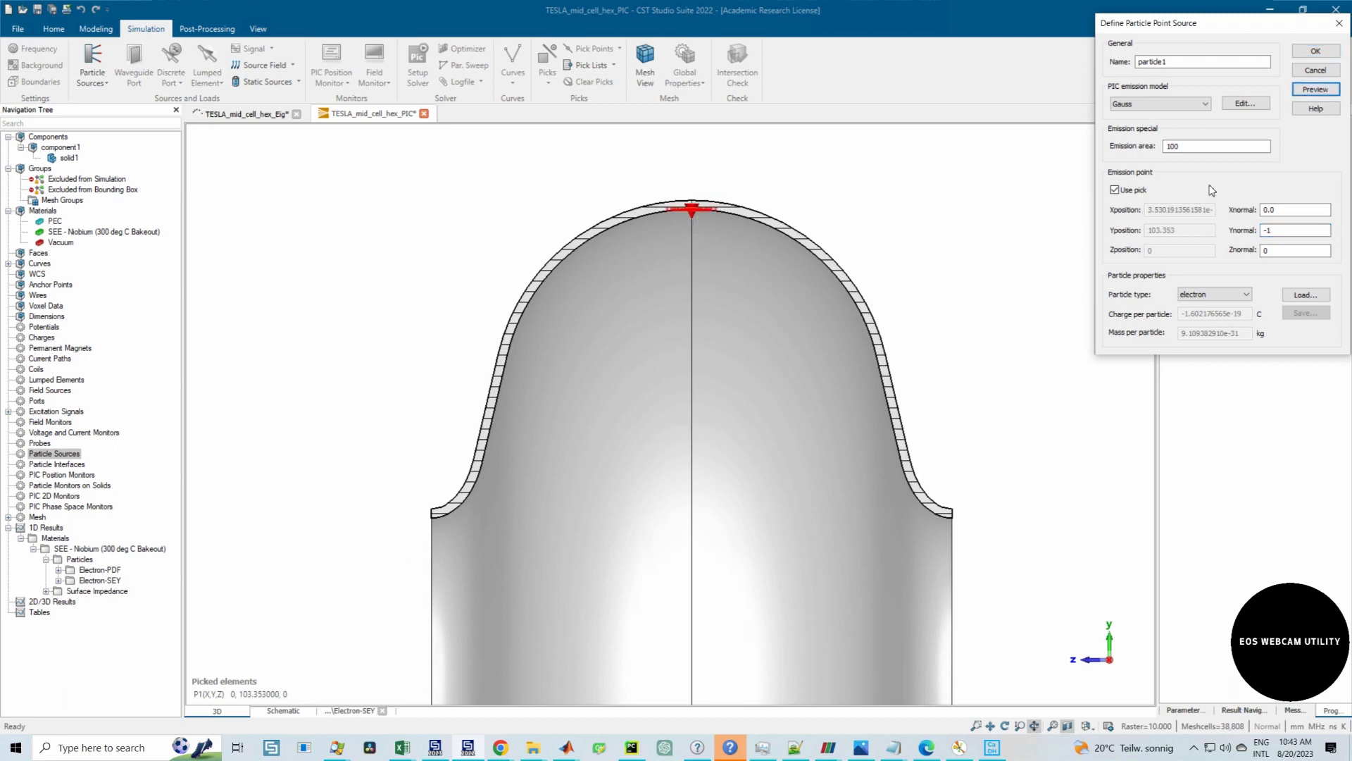
Step: In the Gauss emission model's kinetic settings, set the kinetic energy value to 5 eV
{"action": "left_click", "coordinate": [1245, 104]}
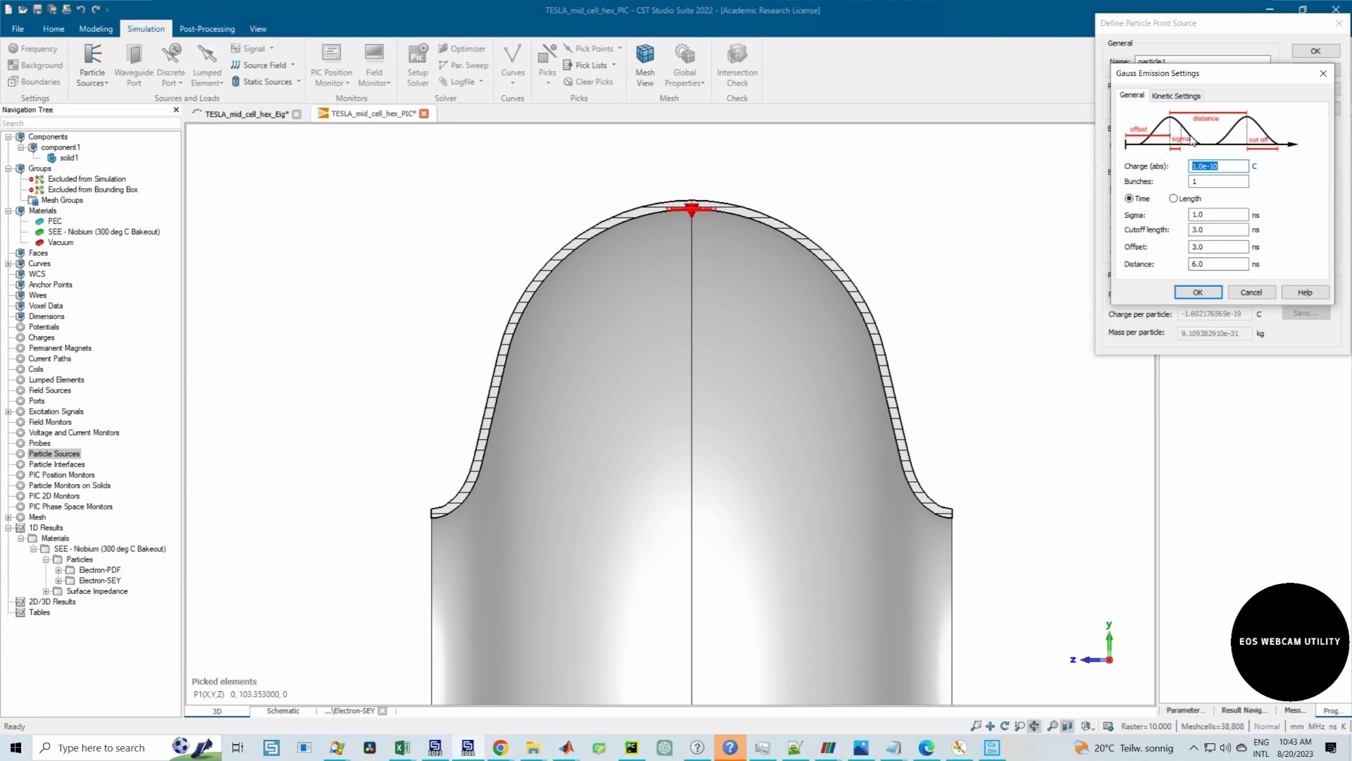
{"action": "left_click", "coordinate": [1226, 172]}
{"action": "left_click", "coordinate": [1171, 97]}
{"action": "left_click_drag", "start_coordinate": [1244, 160], "coordinate": [1142, 159]}
{"action": "type", "text": "5"}
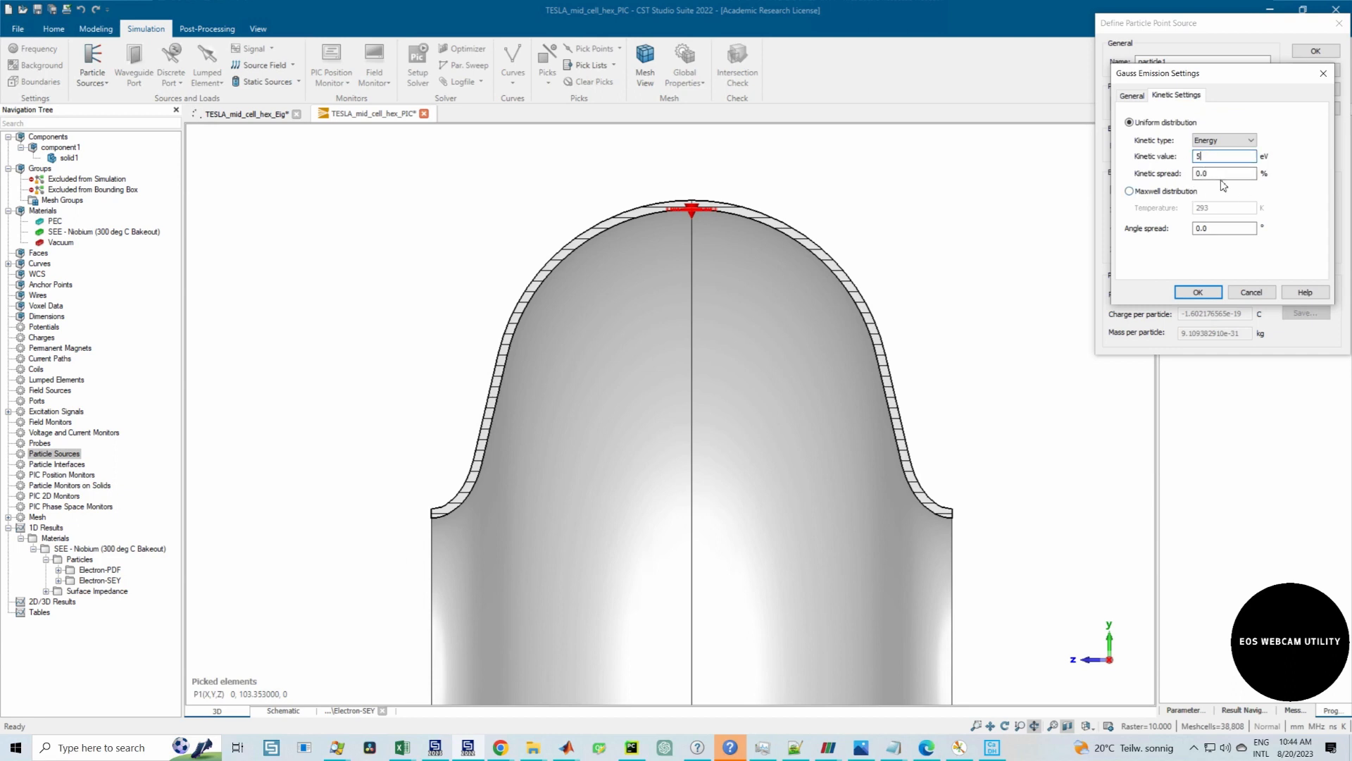
Step: Set the kinetic spread to 50 % and the angle spread to 45°, and accept the emission settings and the point source
{"action": "left_click", "coordinate": [1219, 174]}
{"action": "type", "text": "1"}
{"action": "left_click", "coordinate": [1215, 156]}
{"action": "left_click_drag", "start_coordinate": [1211, 176], "coordinate": [1187, 176]}
{"action": "left_click_drag", "start_coordinate": [1226, 227], "coordinate": [1187, 234]}
{"action": "type", "text": "45"}
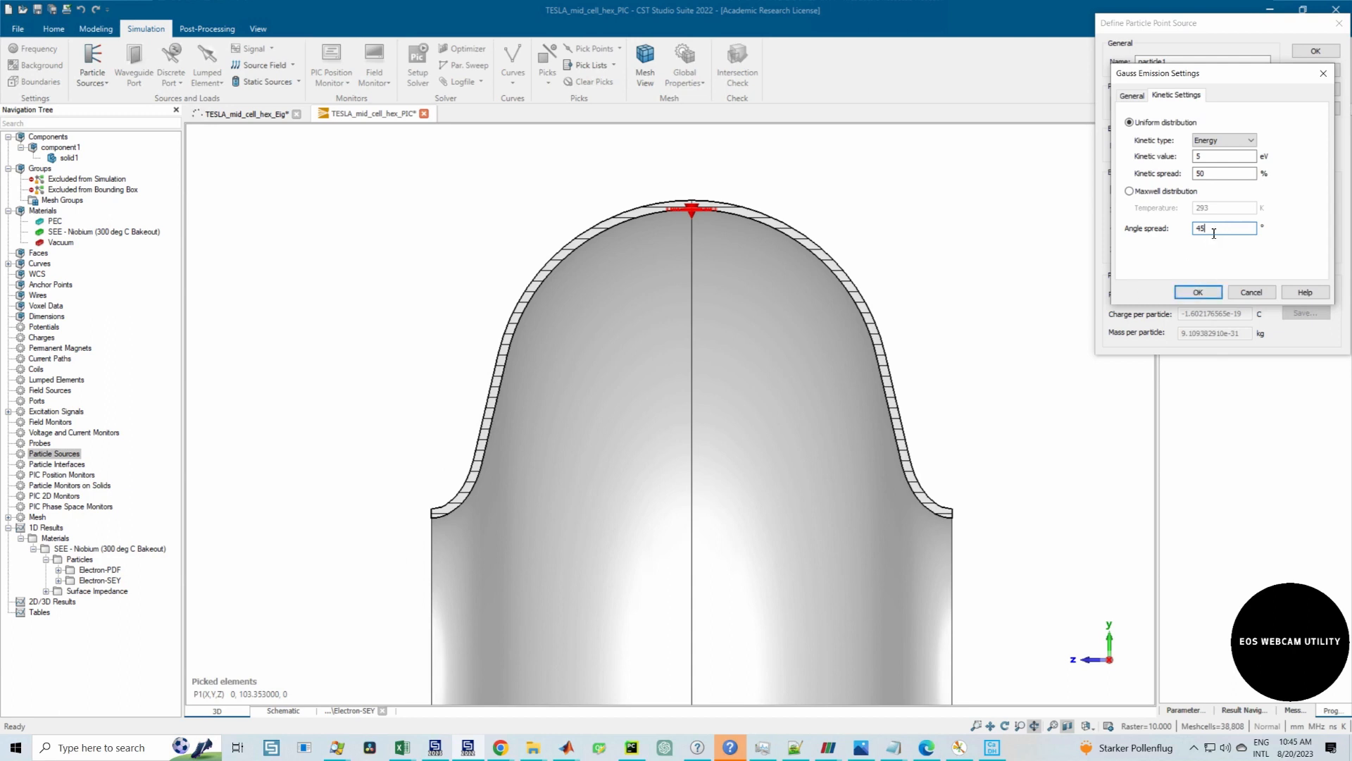
{"action": "left_click", "coordinate": [1197, 292]}
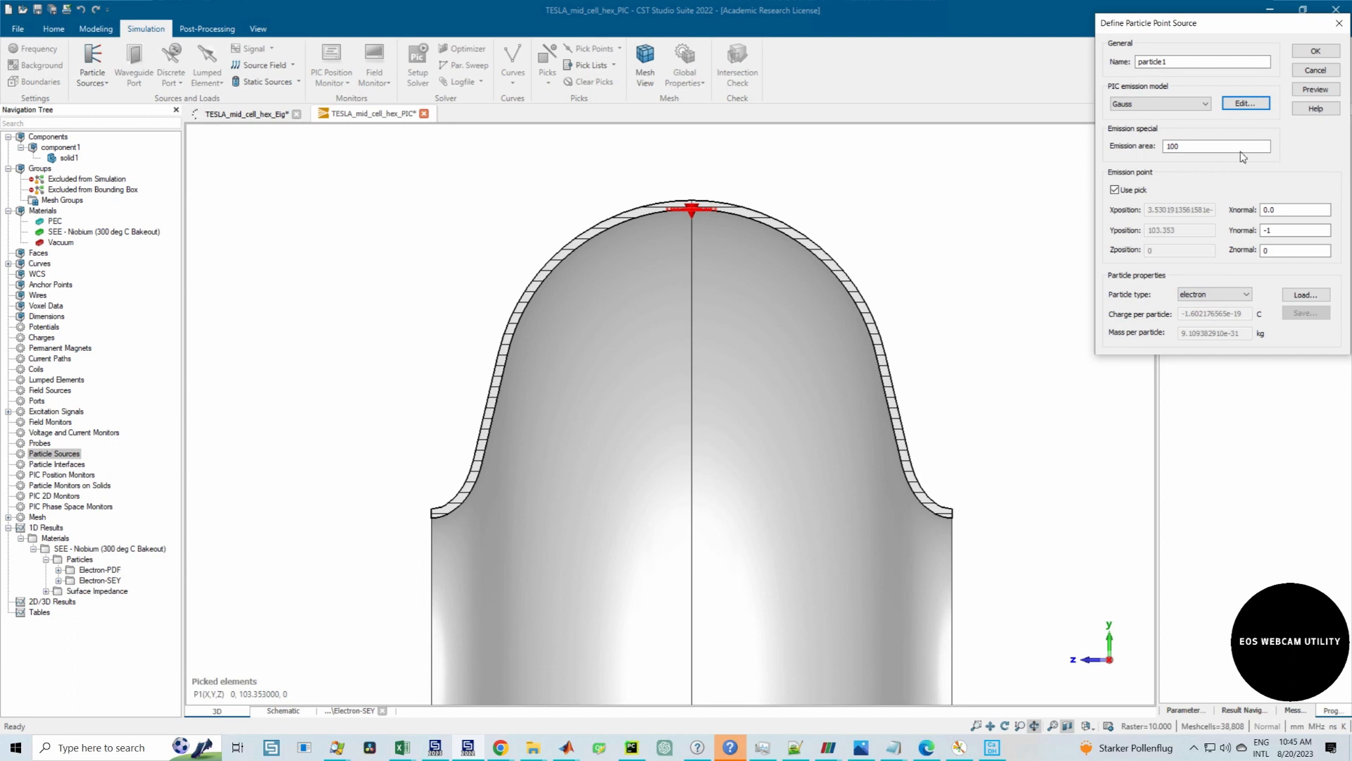
{"action": "left_click", "coordinate": [1315, 51]}
Step: Look at the external field import settings without importing, and check the eigenmode project before returning to the PIC project
{"action": "scroll", "coordinate": [713, 315], "scroll_direction": "down", "scroll_amount": 2}
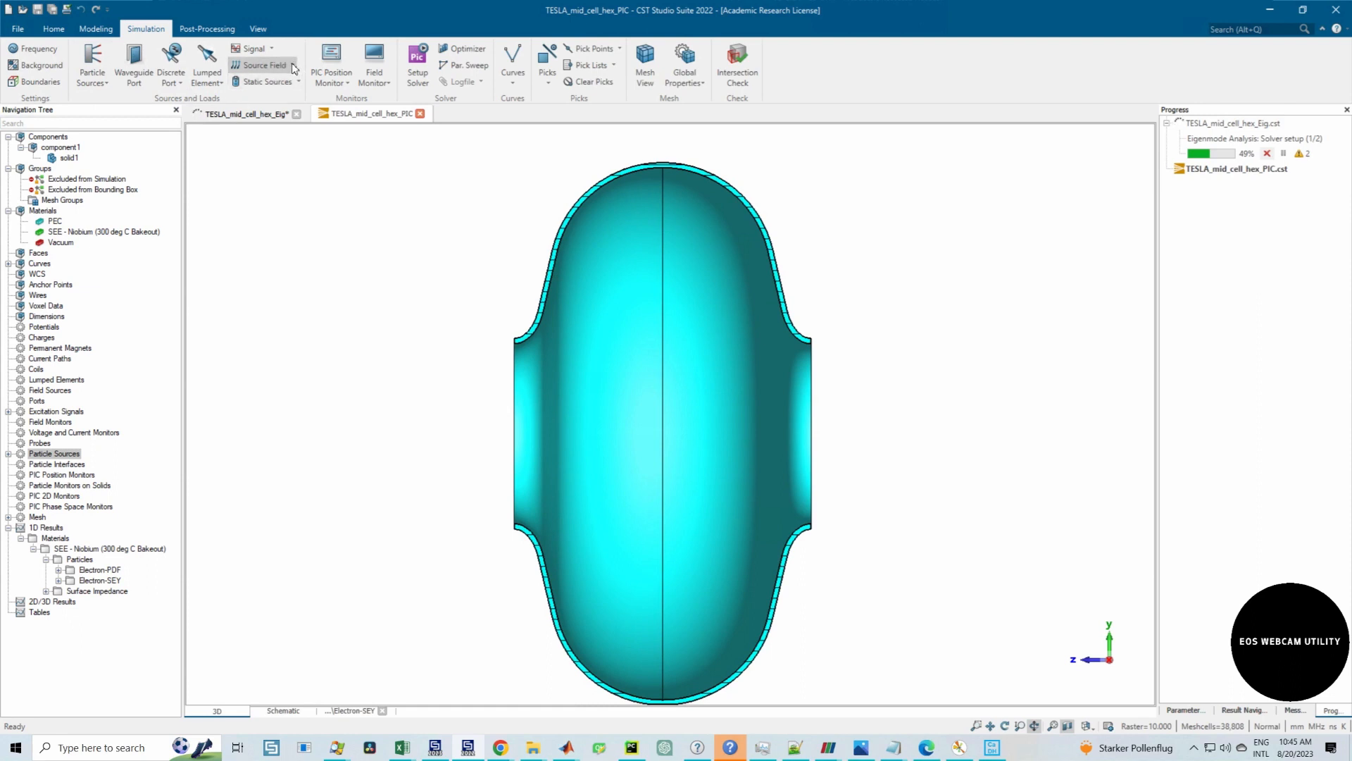
{"action": "left_click", "coordinate": [293, 65]}
{"action": "left_click", "coordinate": [279, 98]}
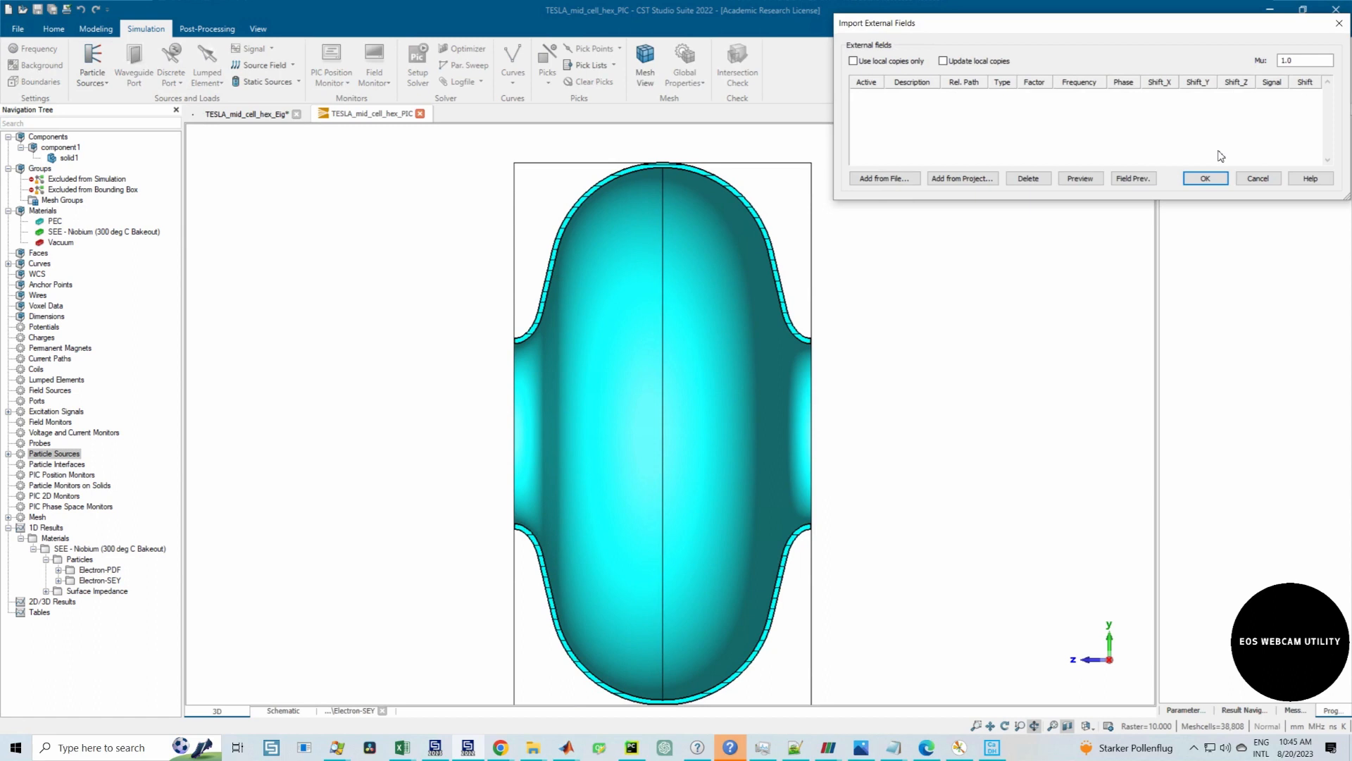
{"action": "left_click", "coordinate": [1250, 179]}
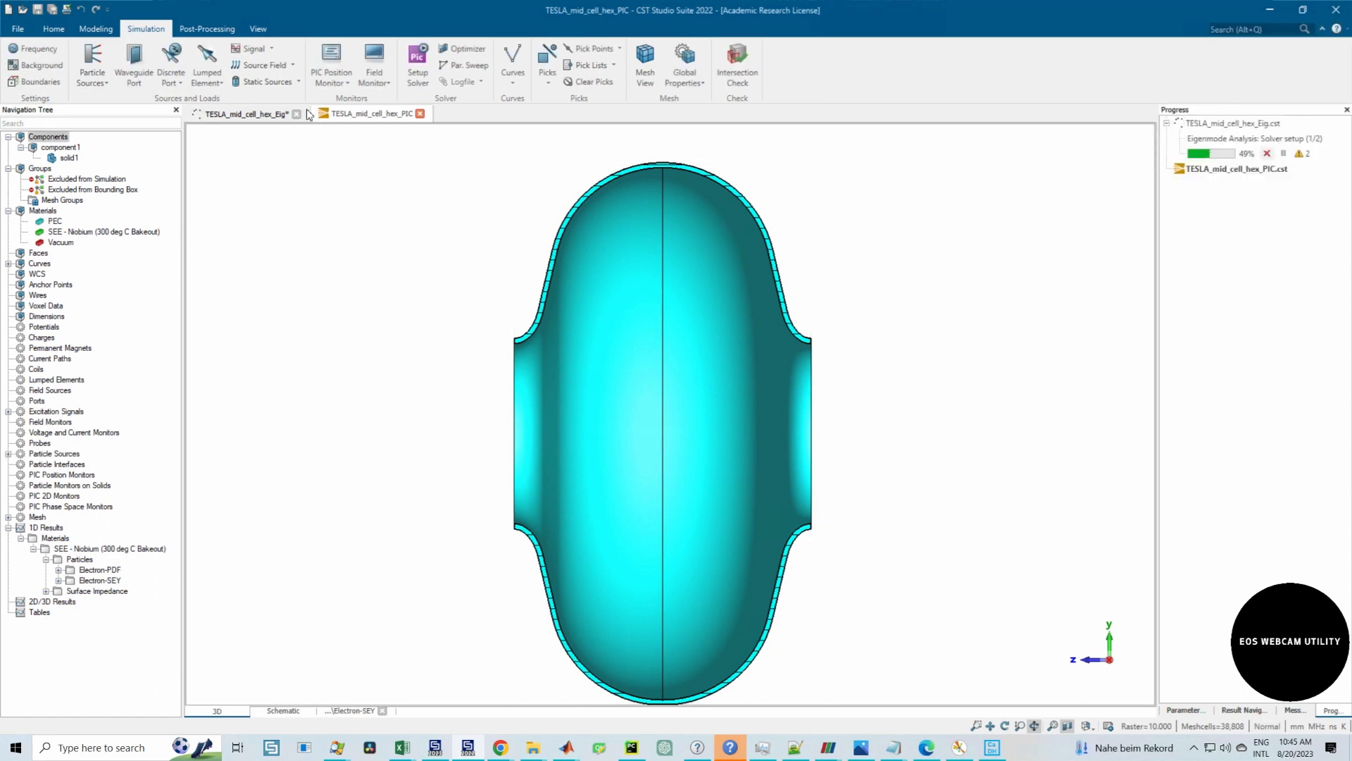
{"action": "left_click", "coordinate": [247, 115]}
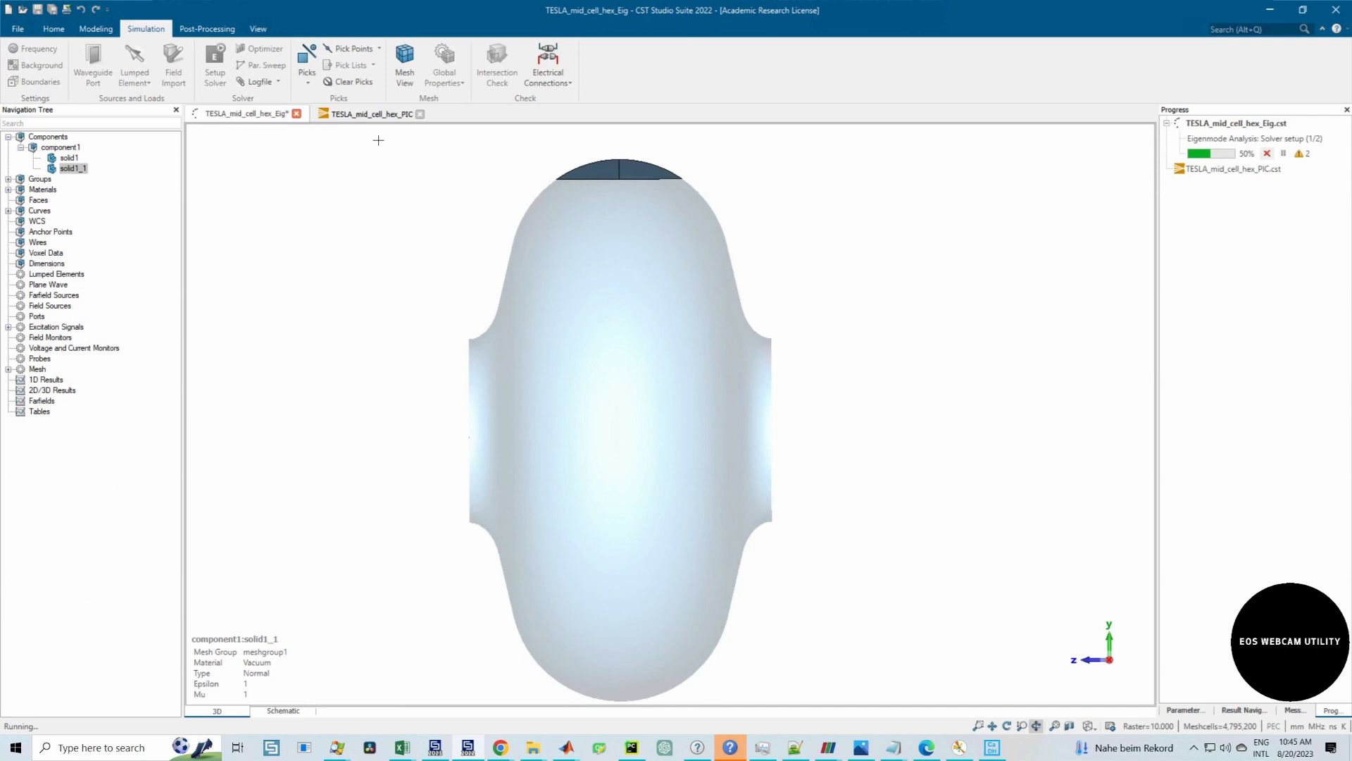
{"action": "left_click", "coordinate": [372, 114]}
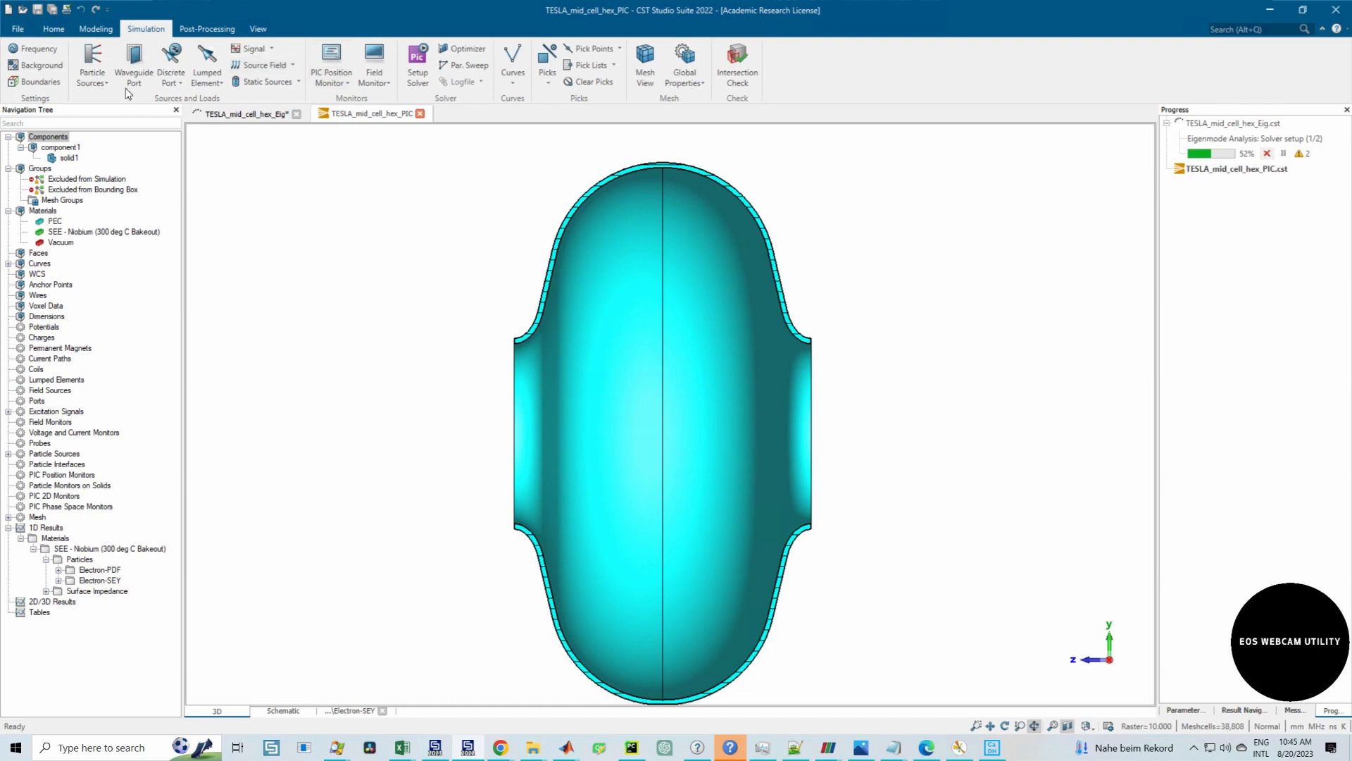
Step: Try defining a particle area source on both inner faces of the cavity wall
{"action": "left_click", "coordinate": [95, 76]}
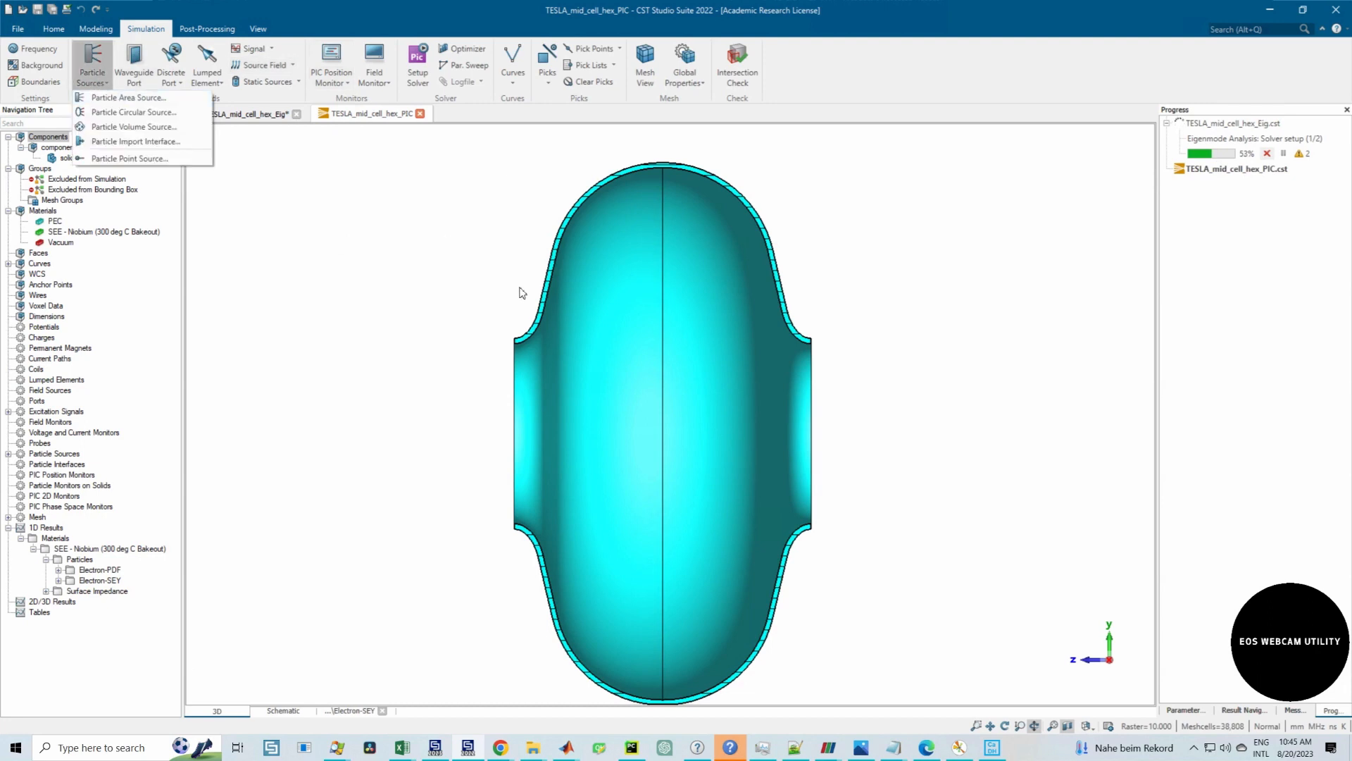
{"action": "left_click", "coordinate": [120, 112]}
{"action": "double_click", "coordinate": [631, 280]}
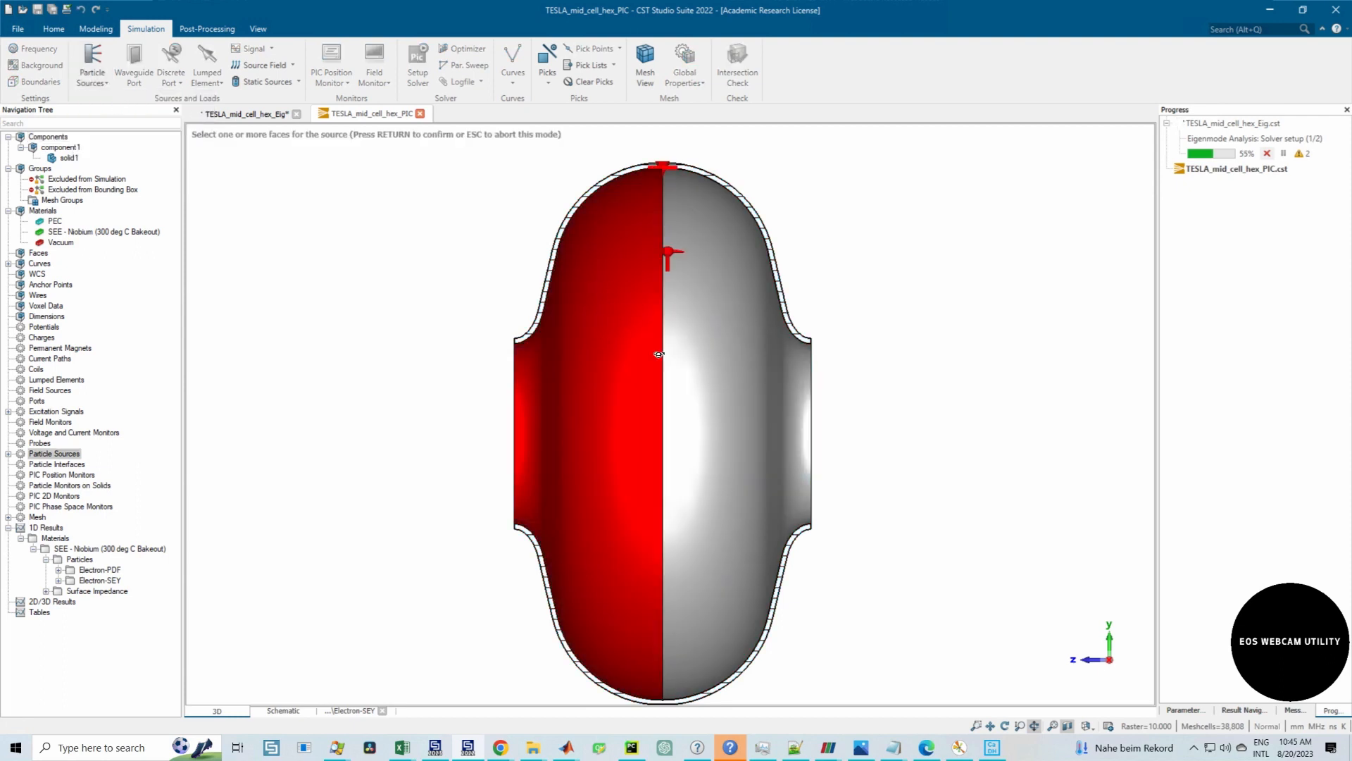
{"action": "left_click_drag", "start_coordinate": [598, 329], "coordinate": [688, 383]}
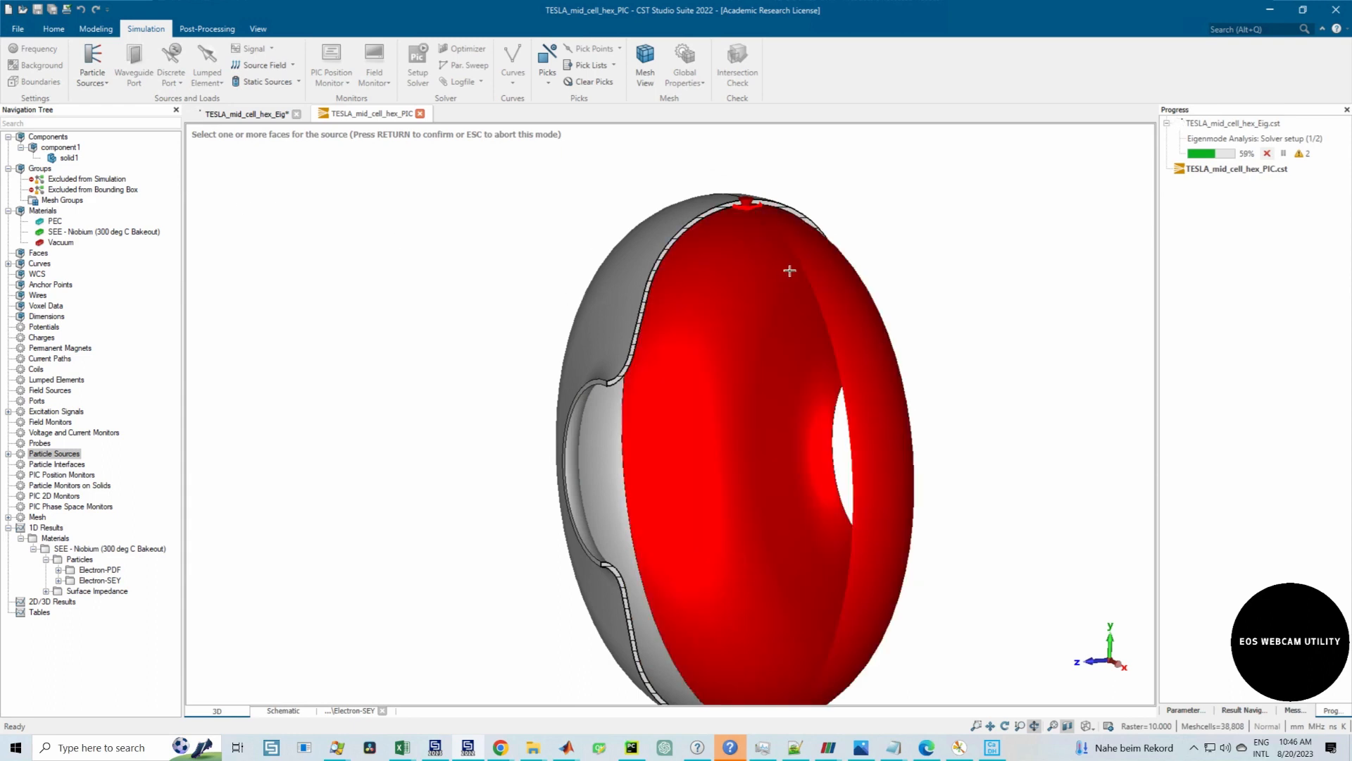
{"action": "left_click", "coordinate": [803, 314]}
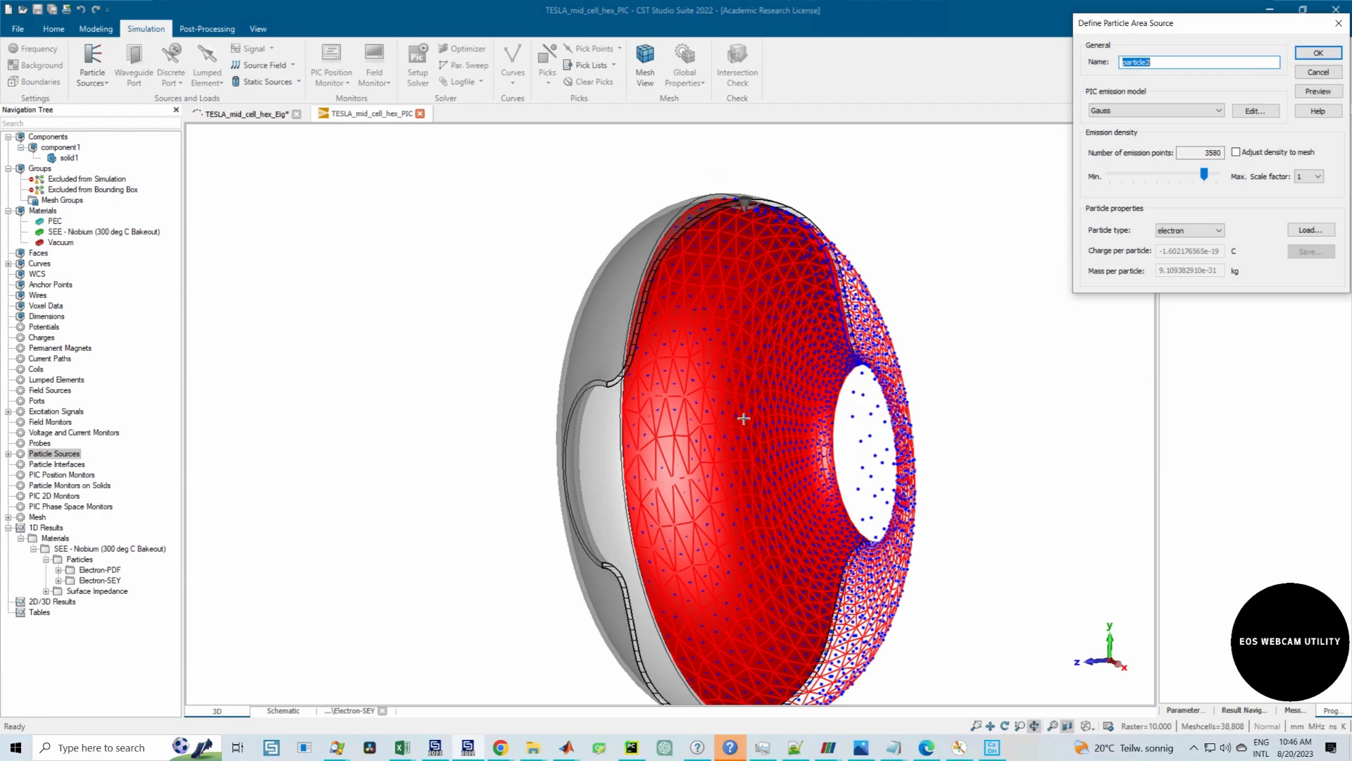
Step: Review the area source's emission points and available PIC emission models, and discard the source
{"action": "left_click_drag", "start_coordinate": [743, 418], "coordinate": [718, 429]}
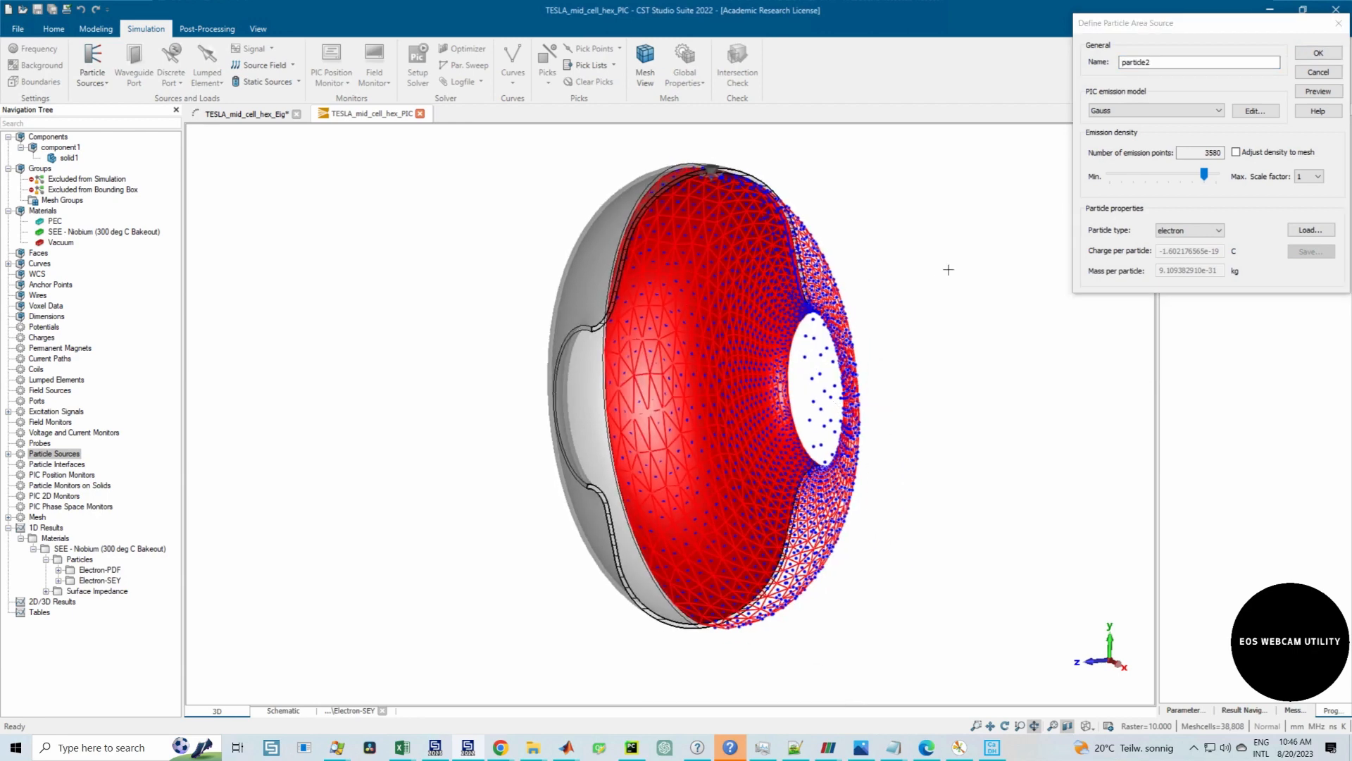
{"action": "double_click", "coordinate": [1208, 154]}
{"action": "left_click", "coordinate": [1224, 160]}
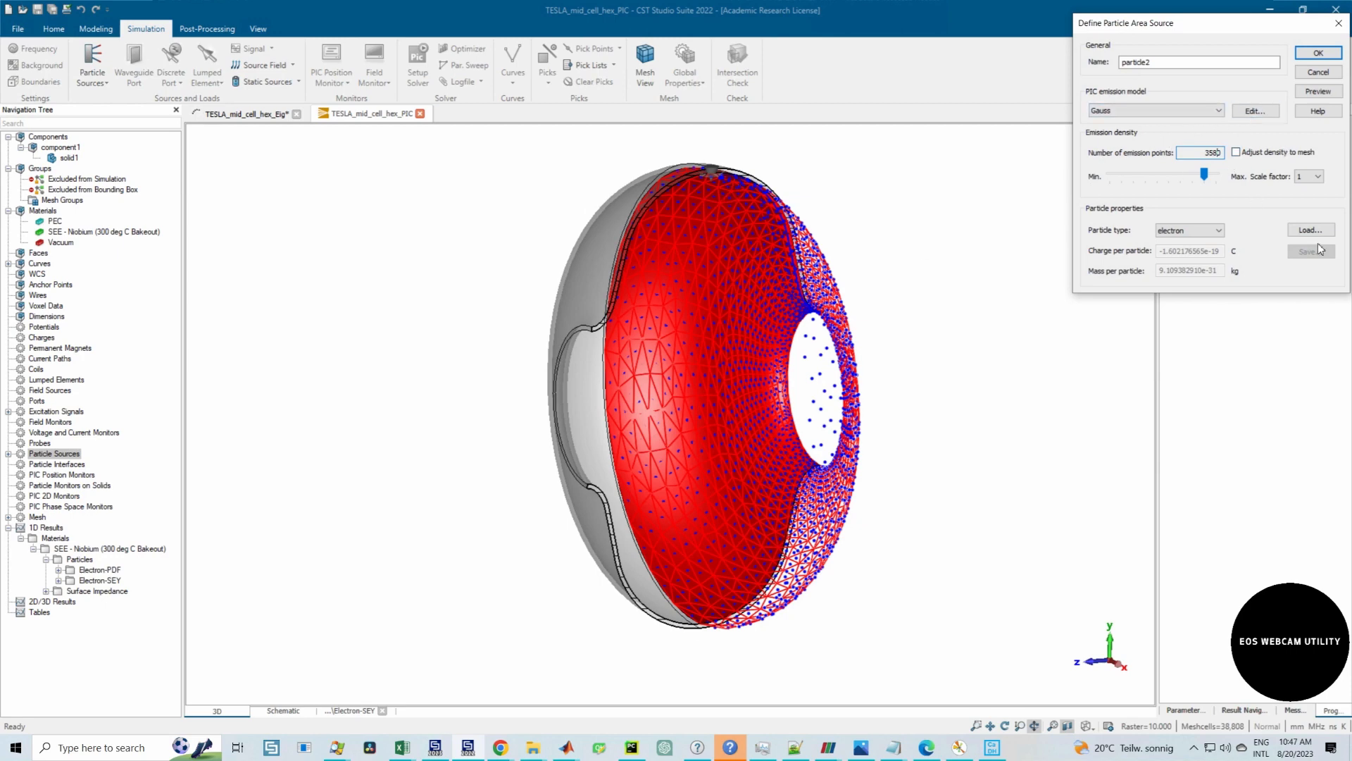
{"action": "left_click", "coordinate": [1160, 111]}
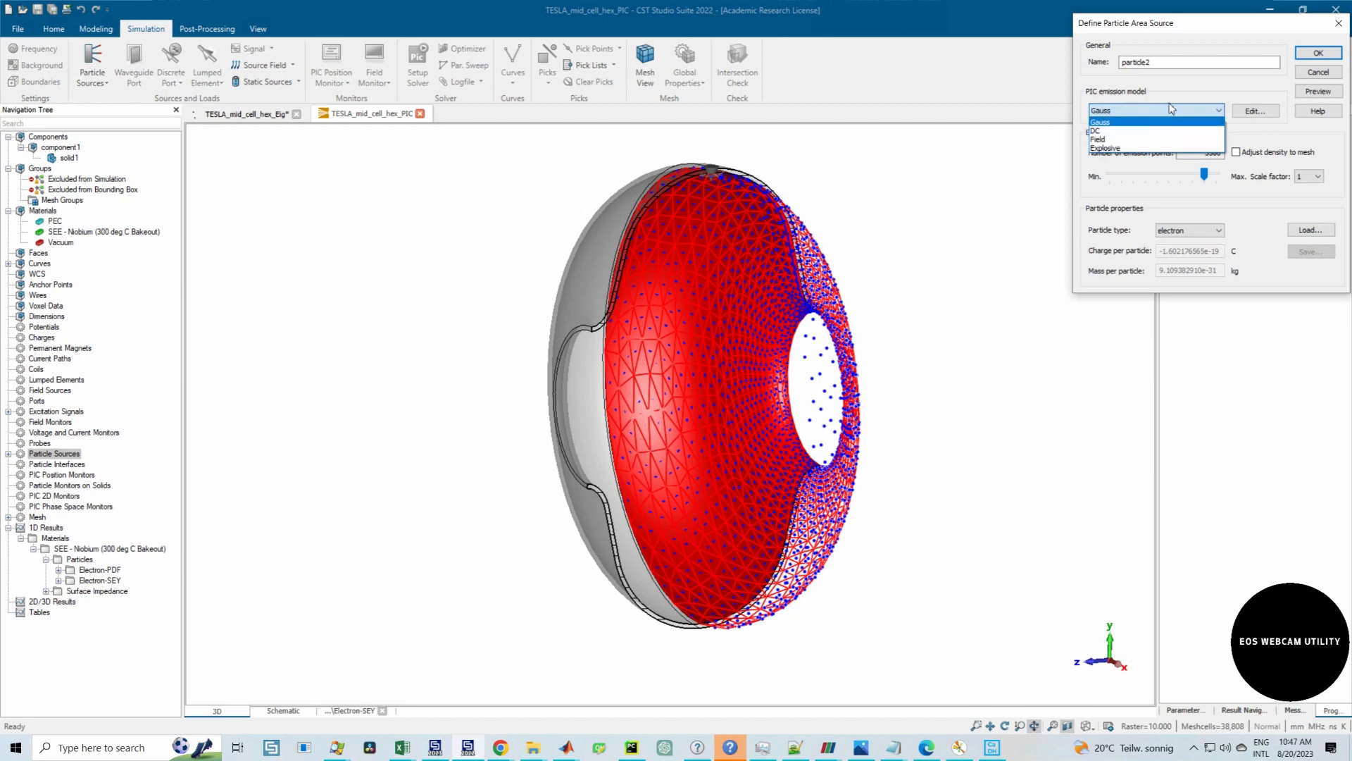
{"action": "left_click", "coordinate": [1170, 107]}
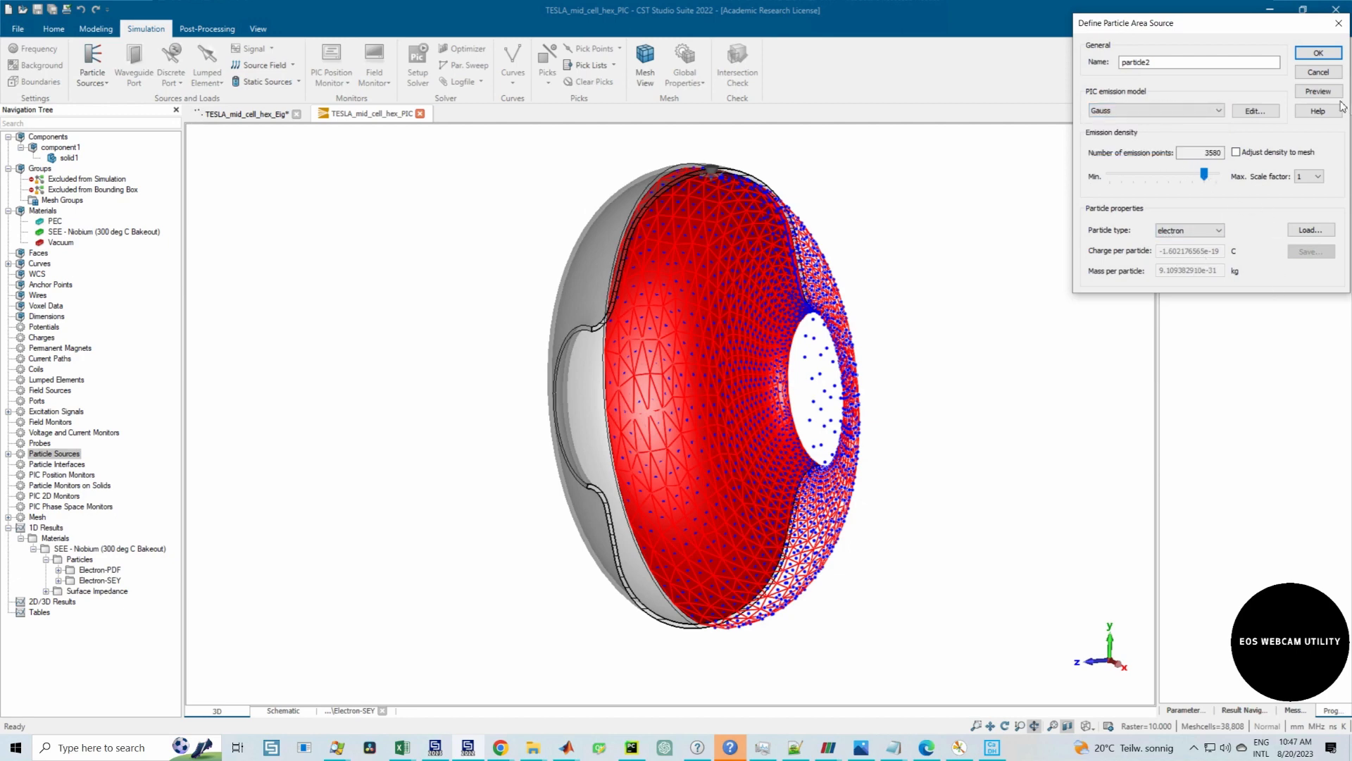
{"action": "left_click", "coordinate": [1338, 24]}
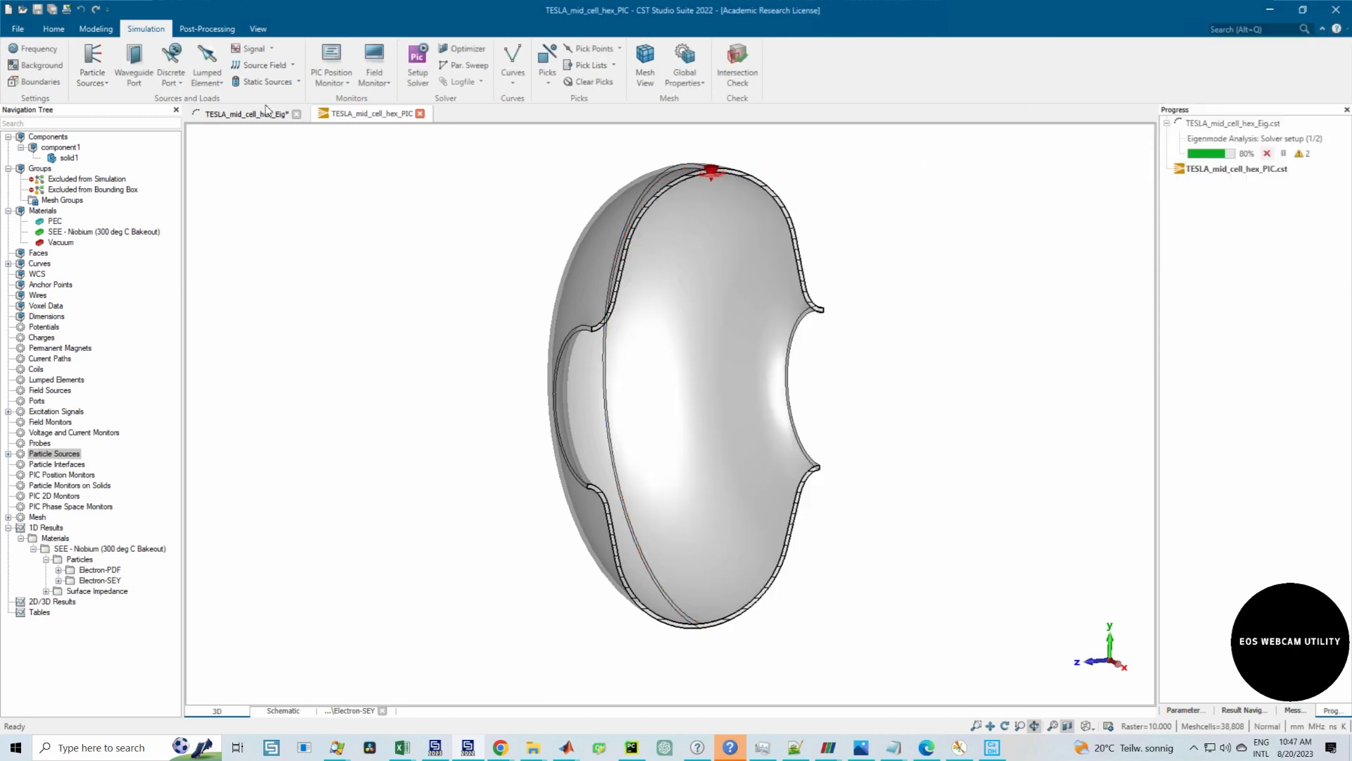
Step: Try a particle circular source on the cavity's equator edge, view its emission points from several angles, and discard it
{"action": "left_click", "coordinate": [111, 84]}
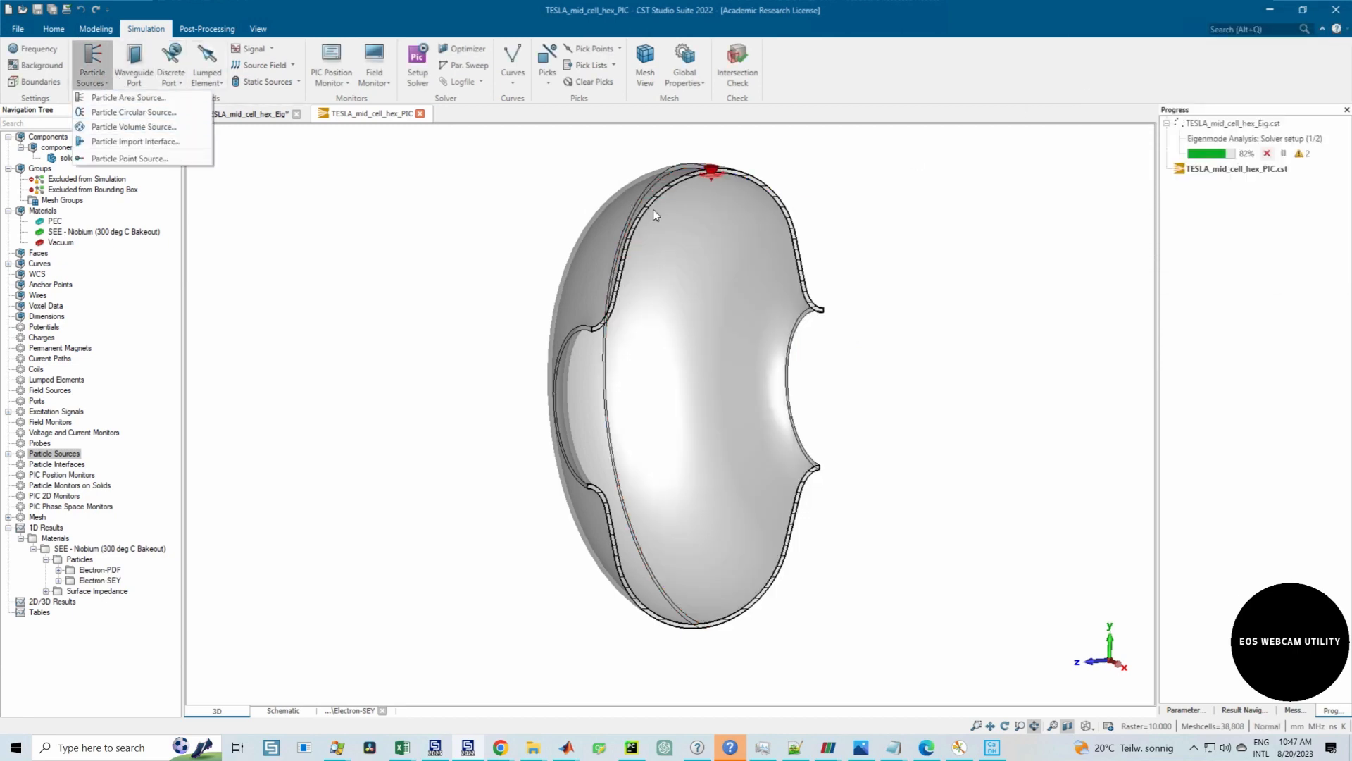
{"action": "left_click", "coordinate": [105, 113]}
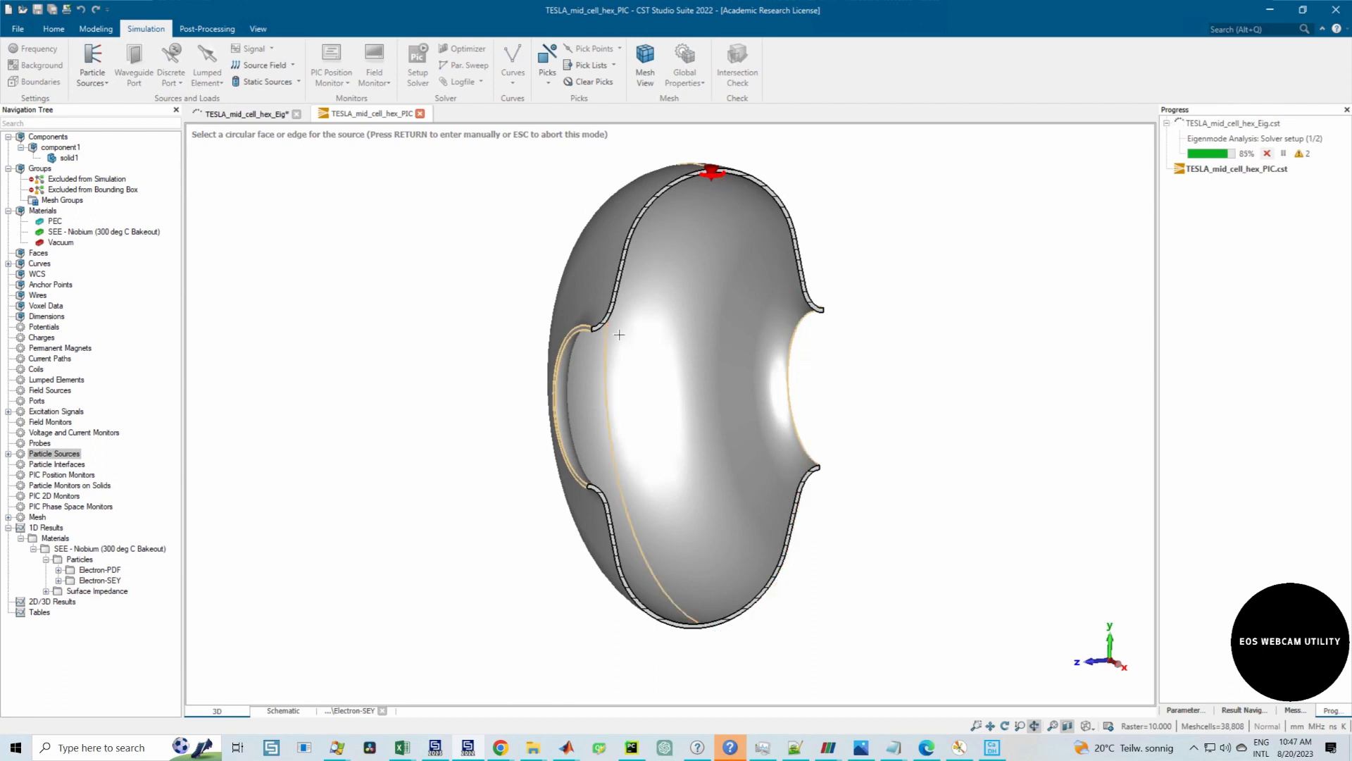
{"action": "double_click", "coordinate": [612, 376]}
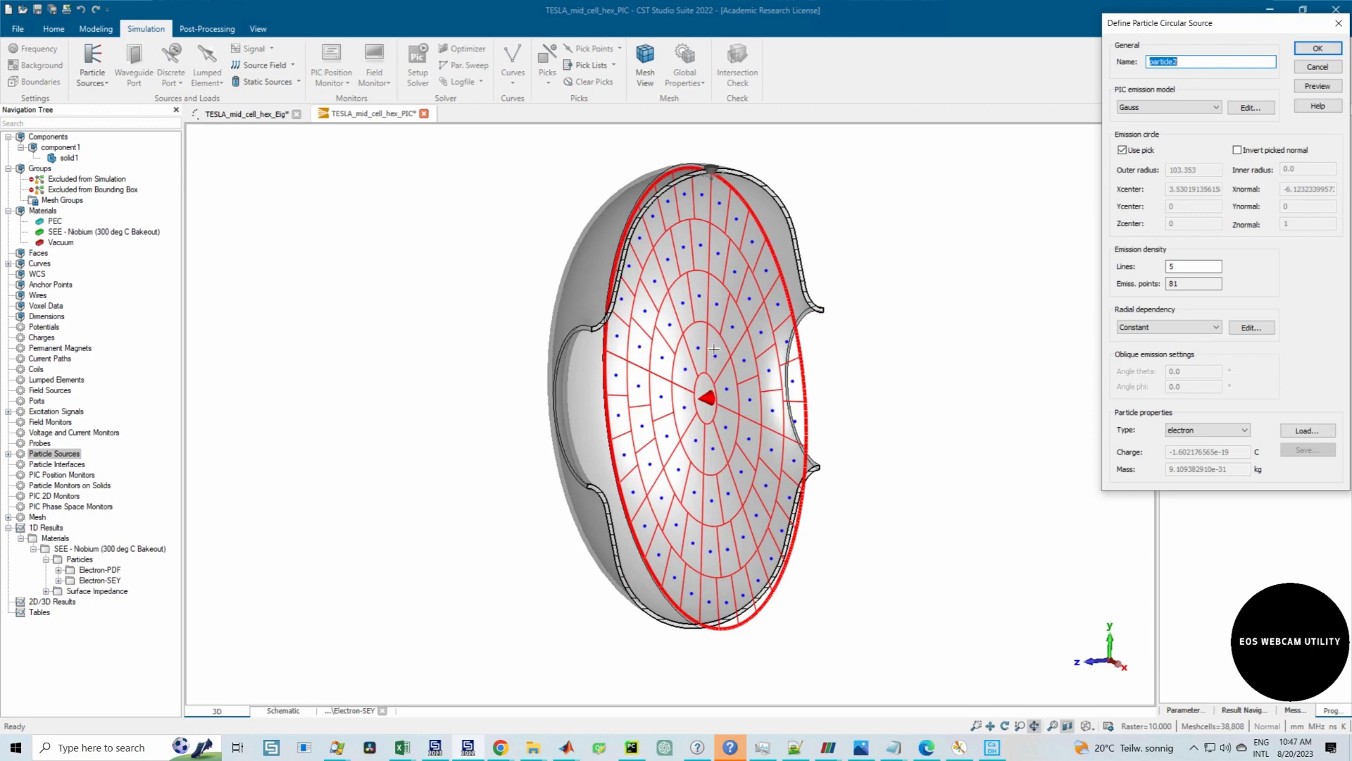
{"action": "left_click_drag", "start_coordinate": [626, 355], "coordinate": [687, 282]}
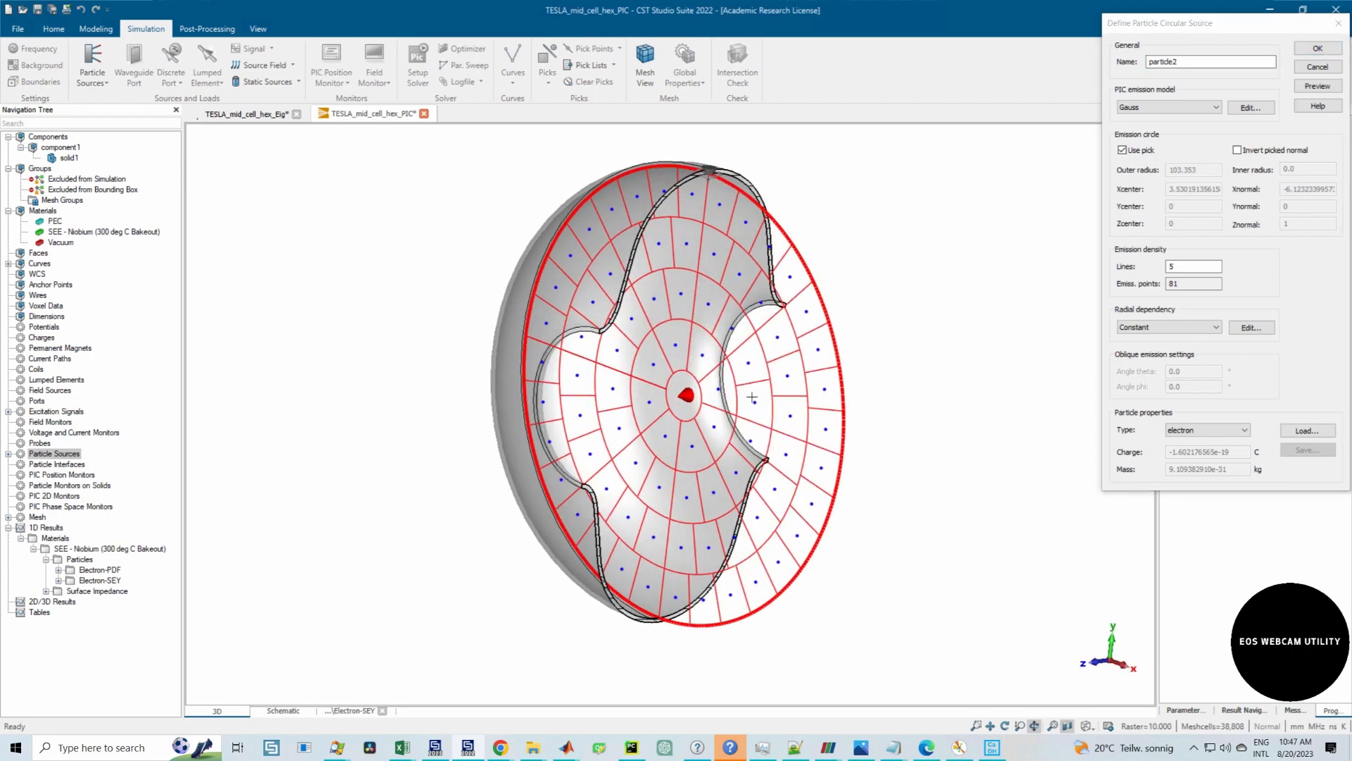
{"action": "left_click_drag", "start_coordinate": [619, 347], "coordinate": [733, 304]}
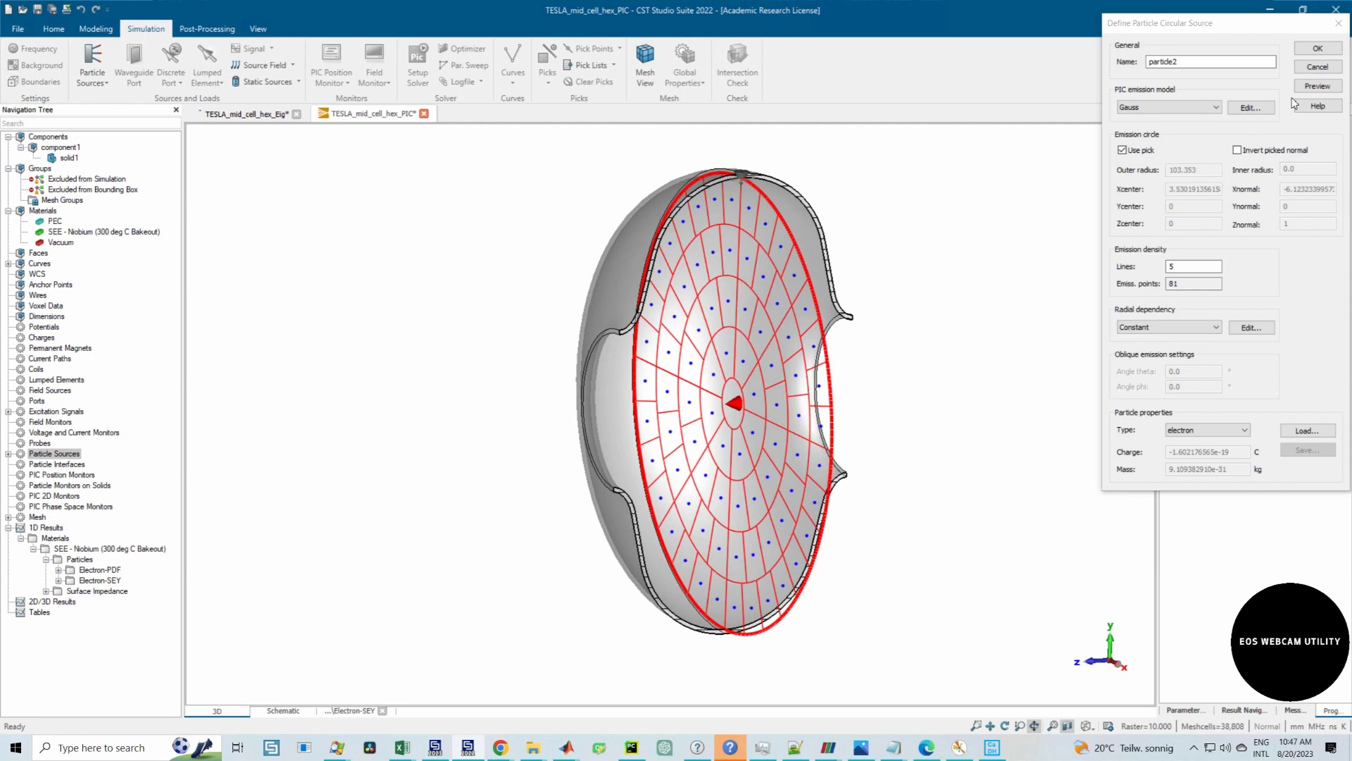
{"action": "left_click", "coordinate": [1339, 27]}
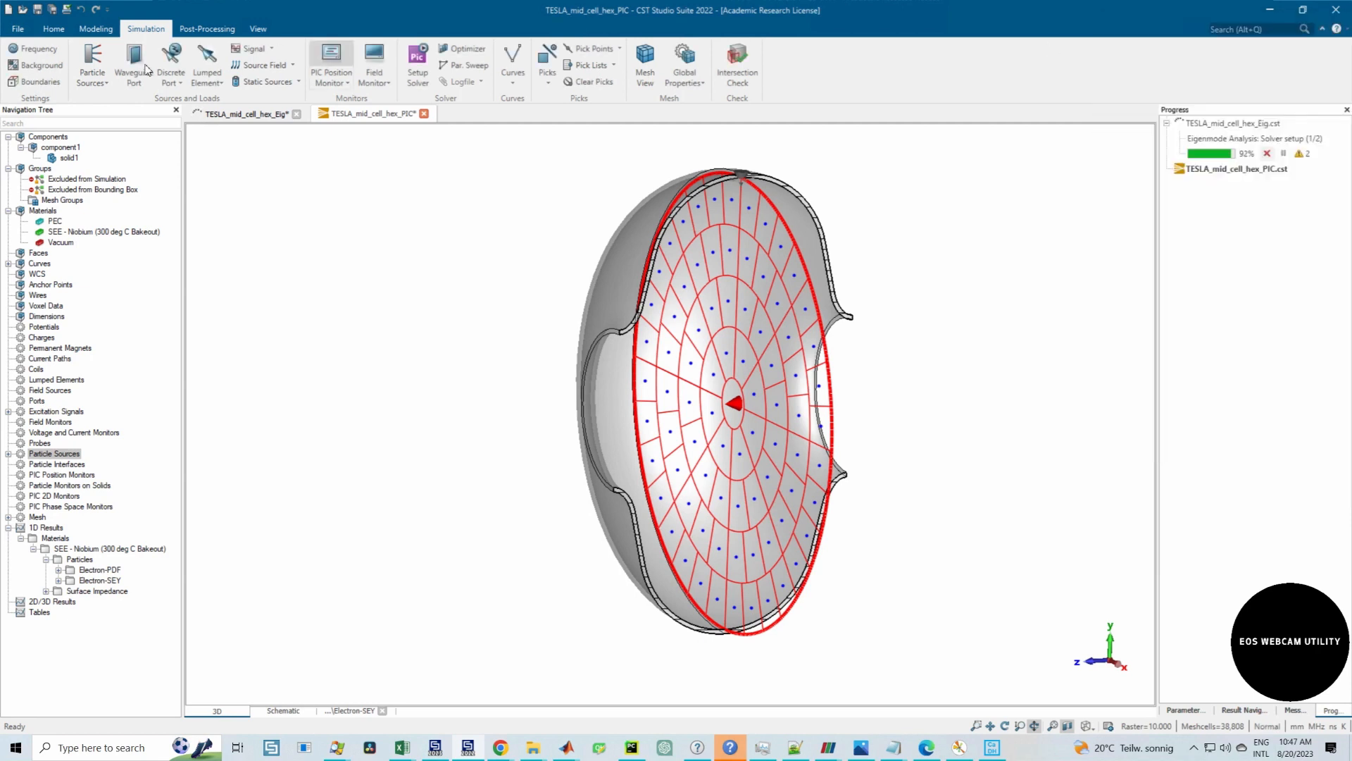
Step: Look at the particle import interface settings and close them without importing an interface file
{"action": "left_click", "coordinate": [92, 76]}
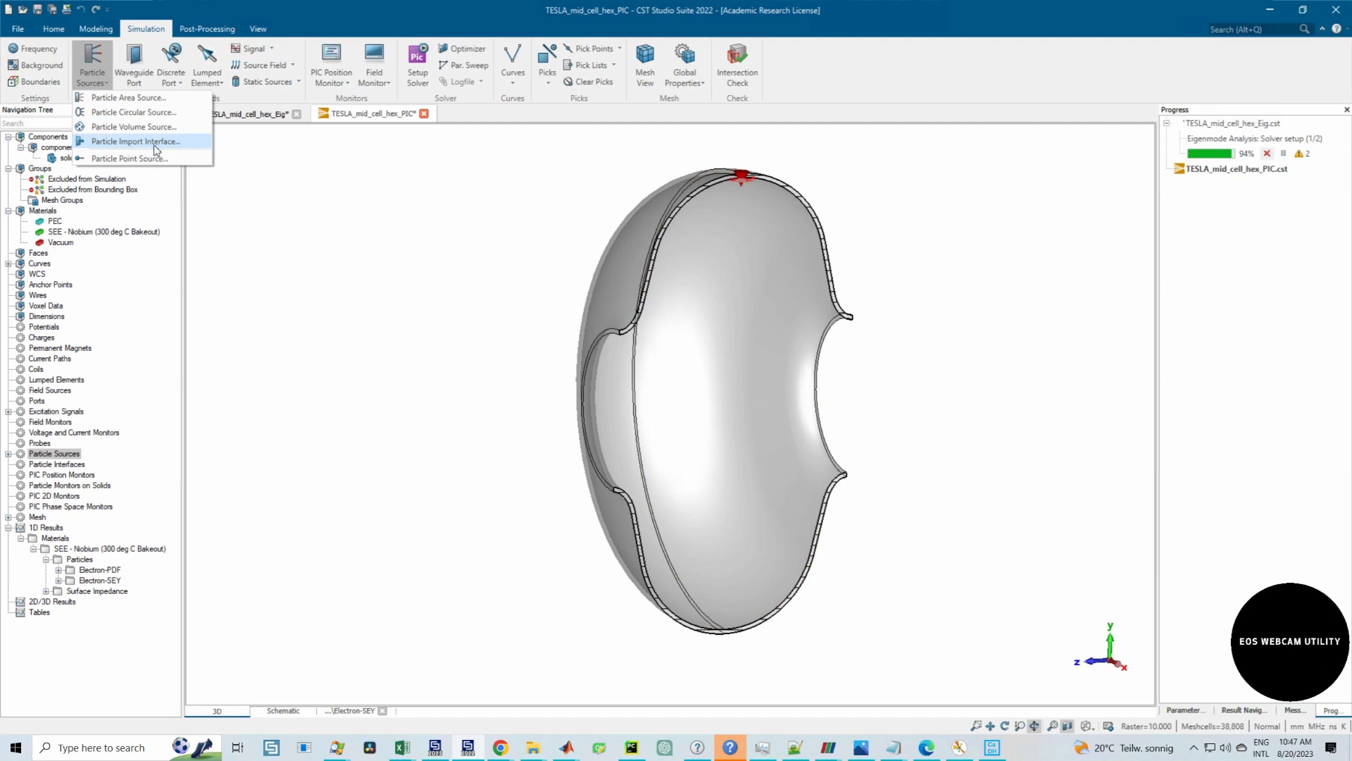
{"action": "left_click", "coordinate": [155, 141]}
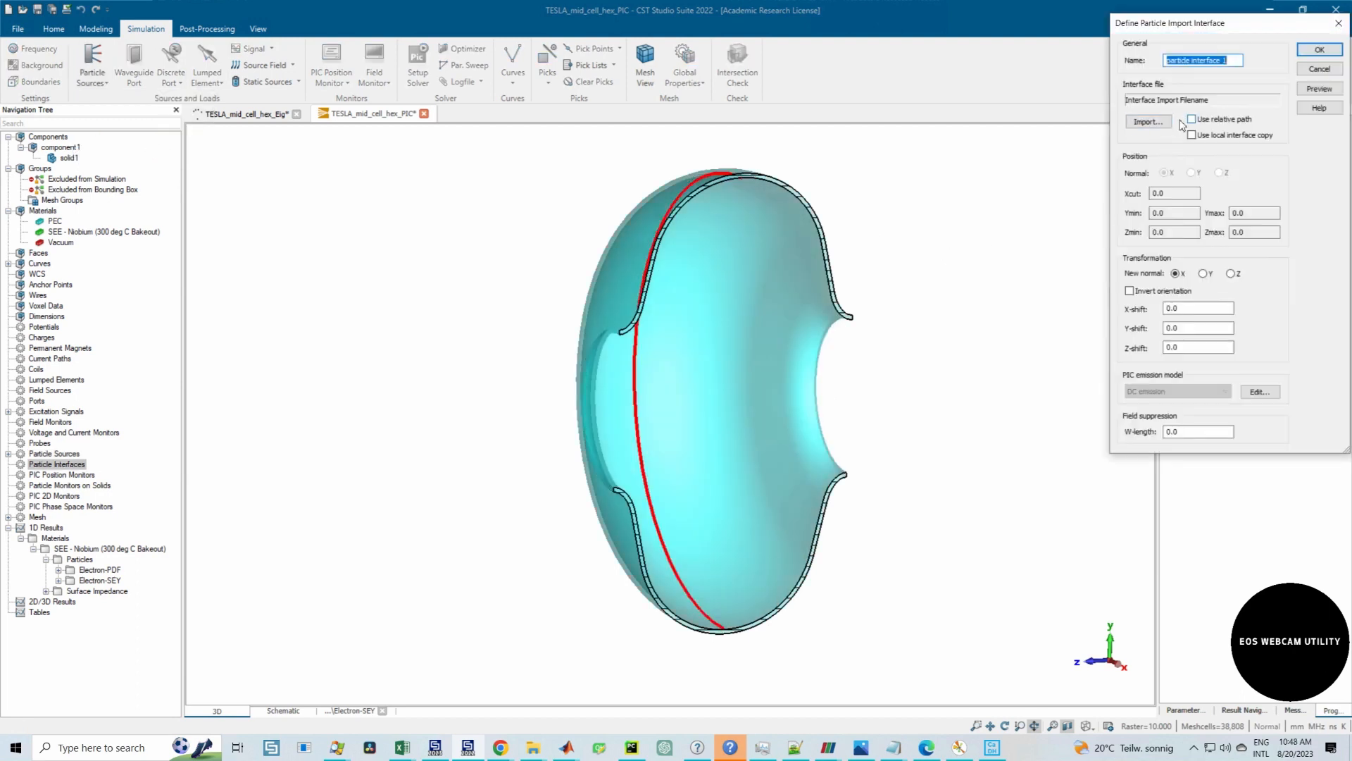
{"action": "left_click", "coordinate": [1338, 23]}
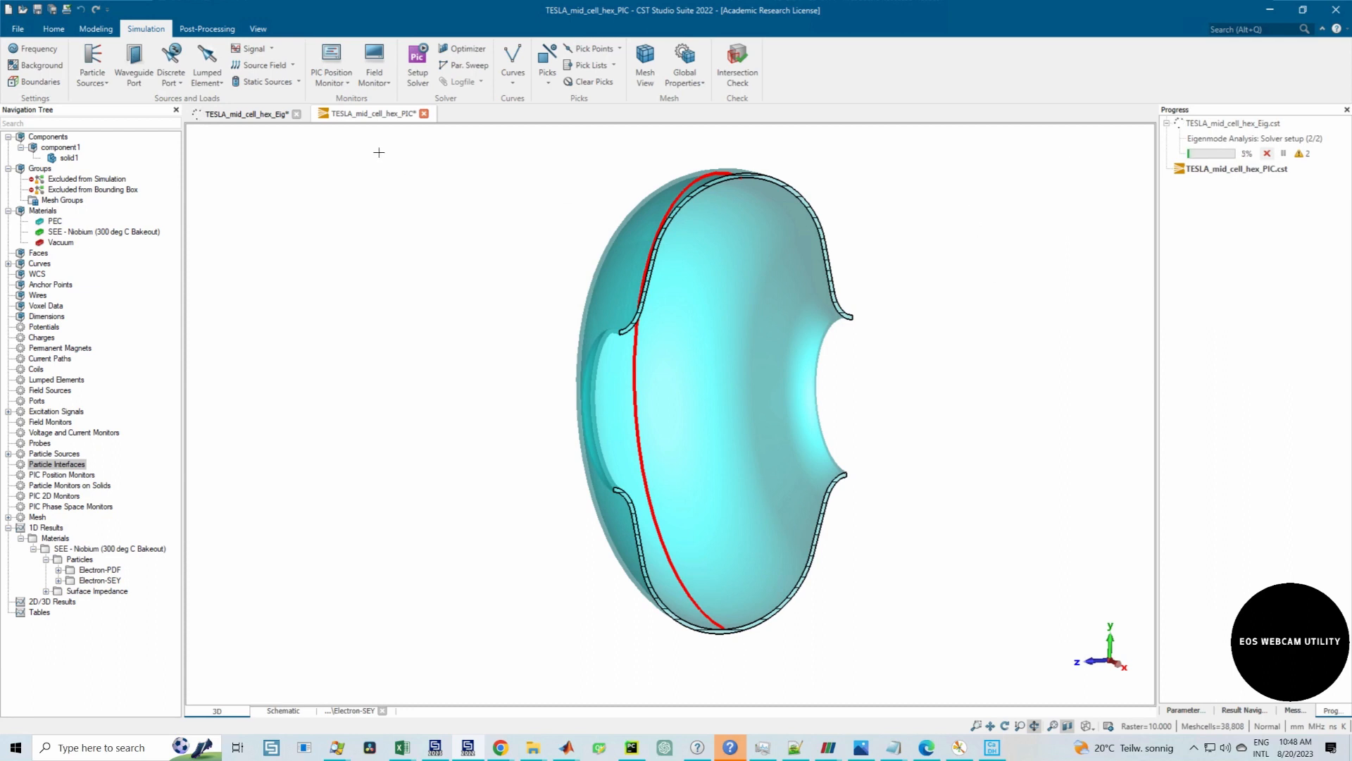
Step: Clear the picked equator edge on the cavity
{"action": "left_click", "coordinate": [698, 318]}
{"action": "left_click", "coordinate": [447, 308]}
{"action": "key", "text": "d"}
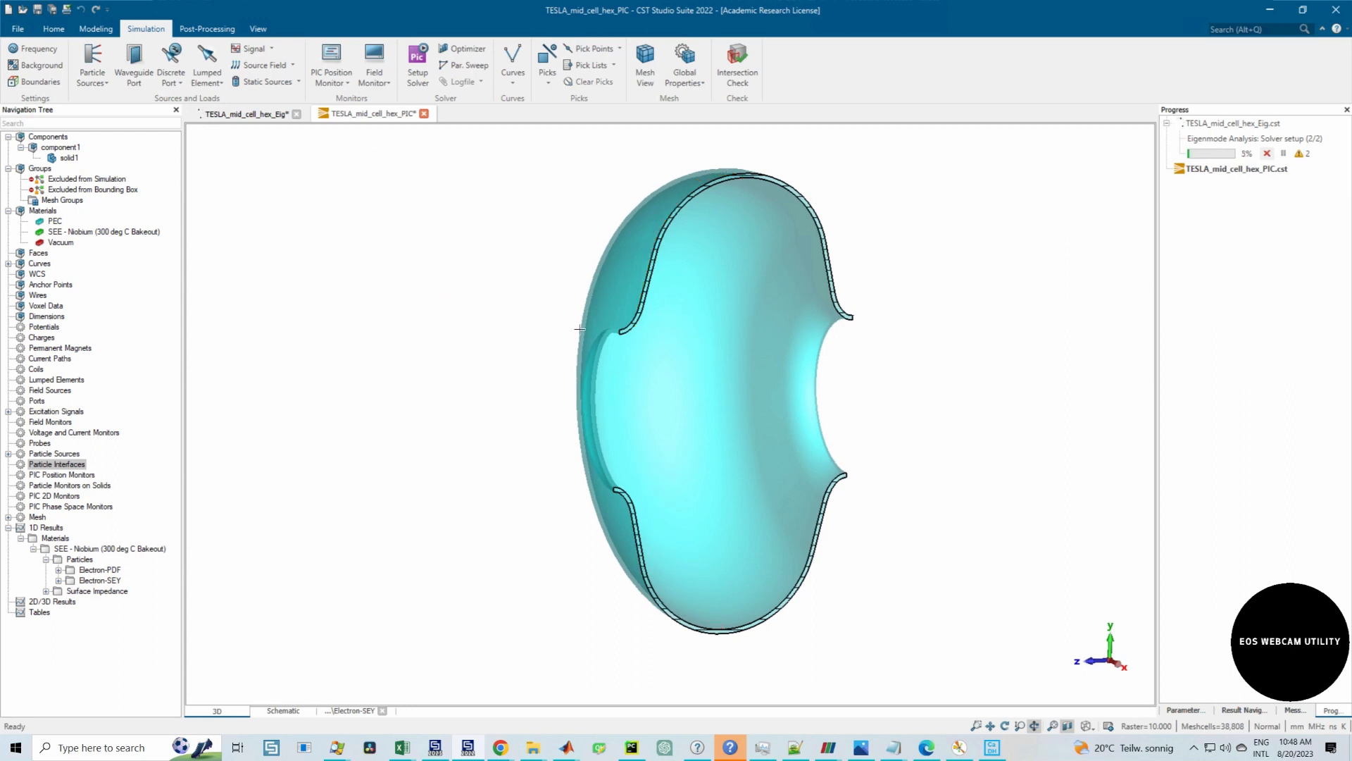
Step: Turn off the cutting plane to show the whole cavity, and save the PIC project
{"action": "left_click", "coordinate": [364, 307]}
{"action": "key", "text": "shift+c"}
{"action": "left_click_drag", "start_coordinate": [579, 387], "coordinate": [574, 362]}
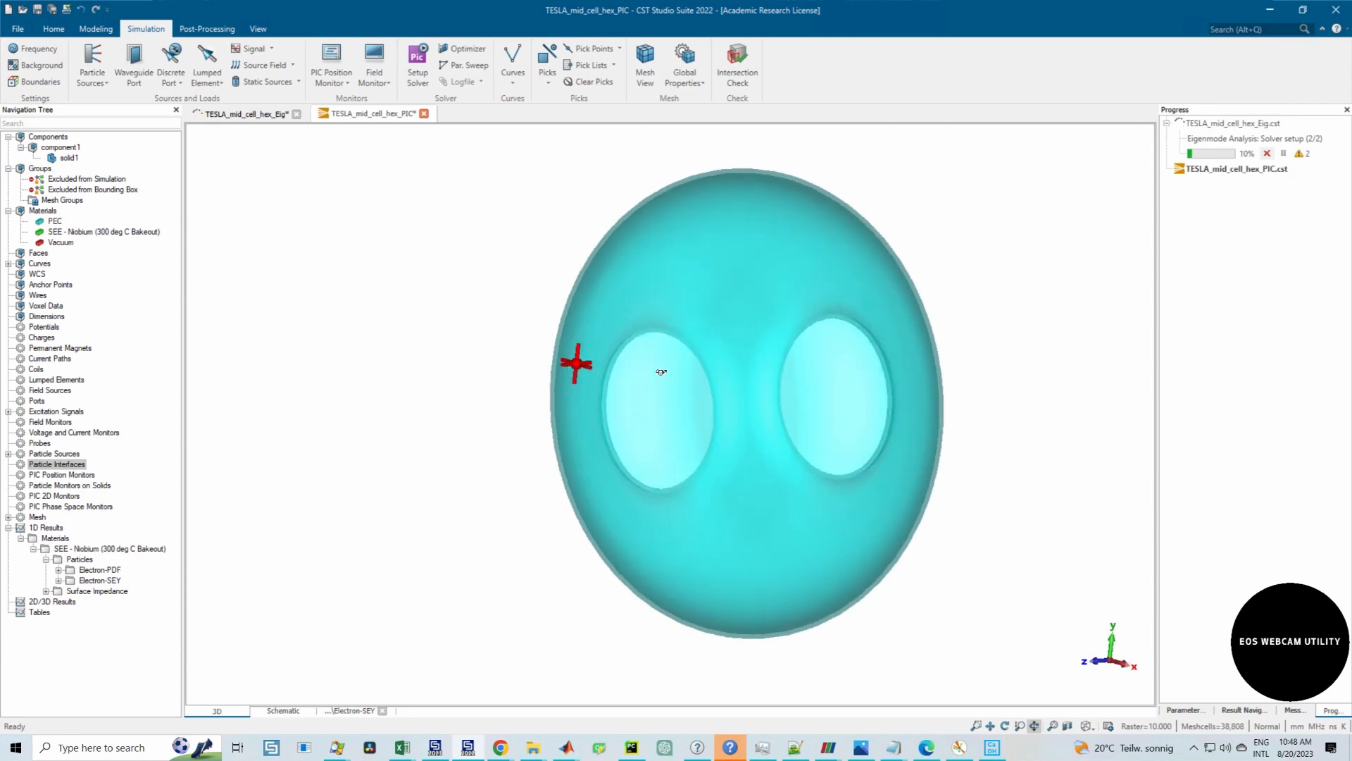
{"action": "key", "text": "shift+c"}
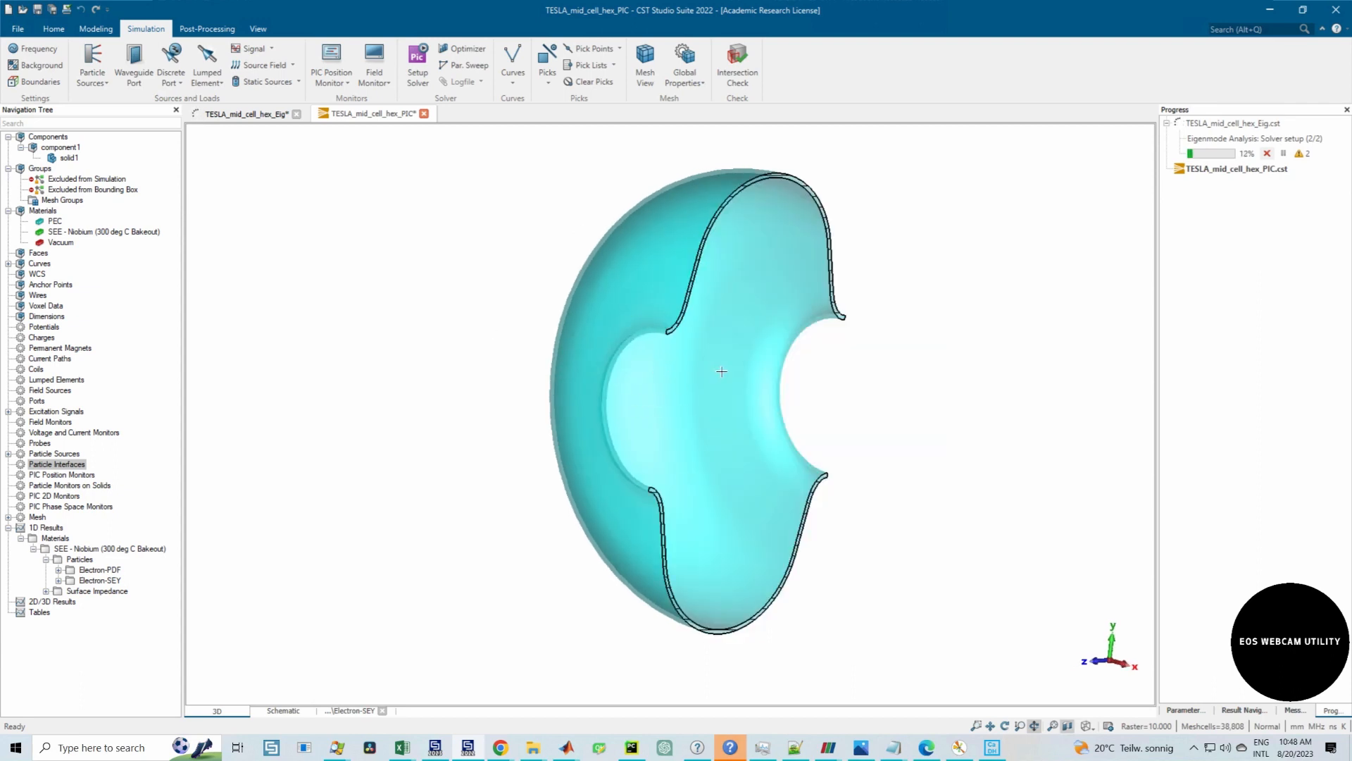
{"action": "key", "text": "shift+c"}
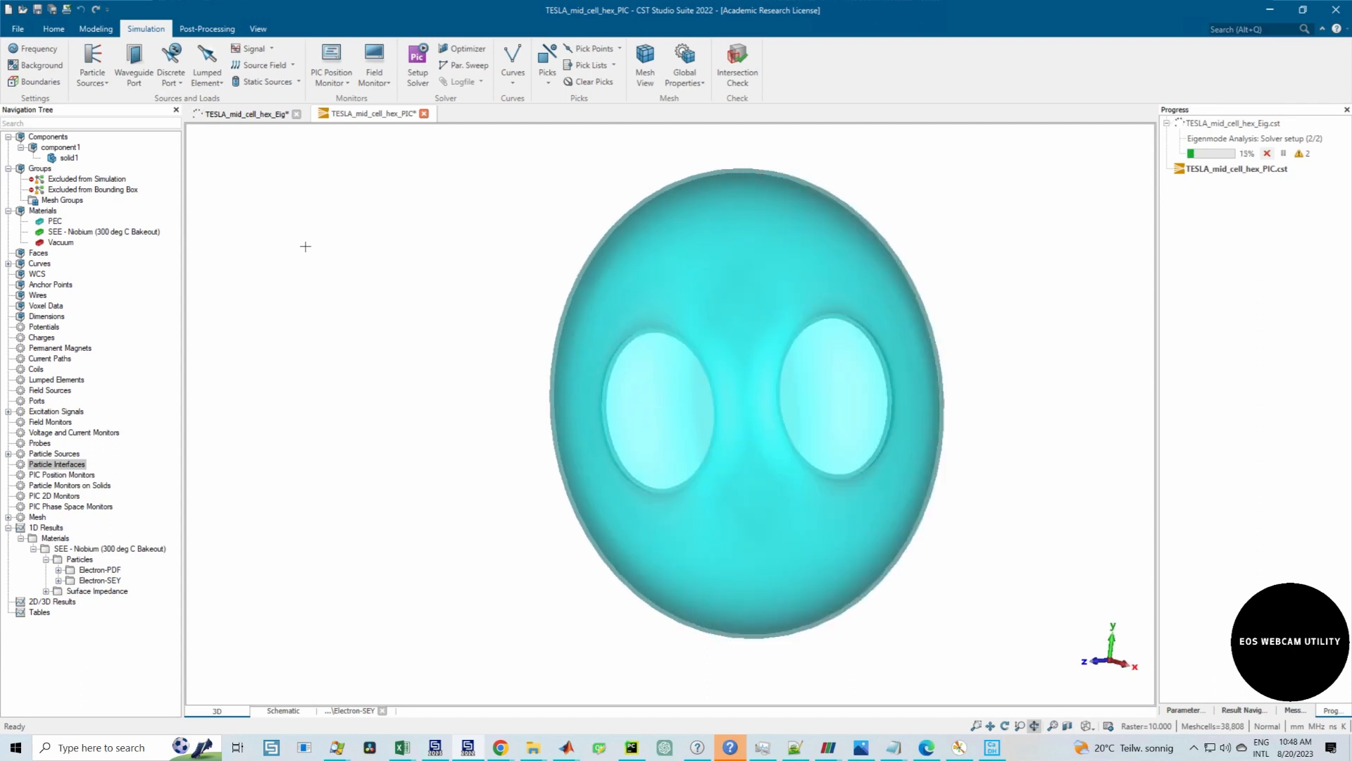
{"action": "left_click", "coordinate": [56, 138]}
{"action": "left_click_drag", "start_coordinate": [570, 362], "coordinate": [788, 367]}
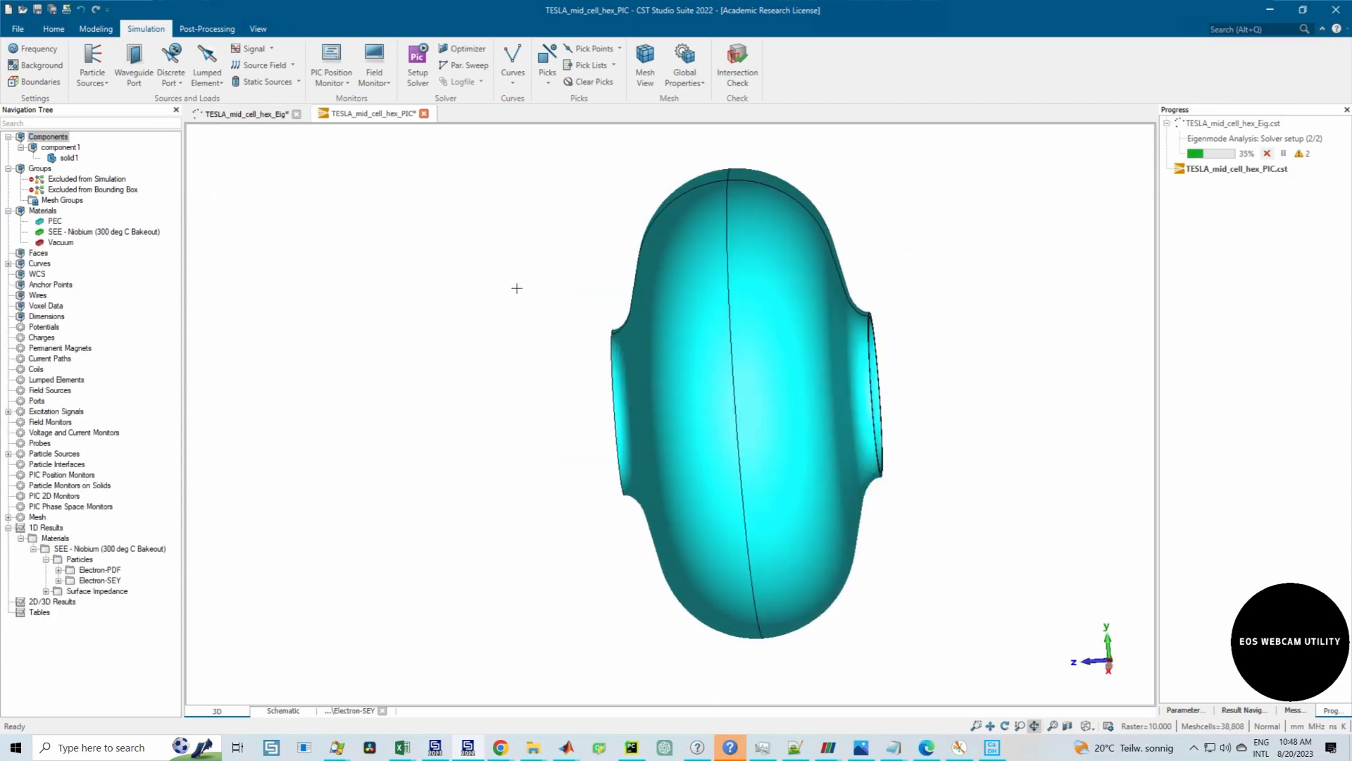
{"action": "key", "text": "ctrl+s"}
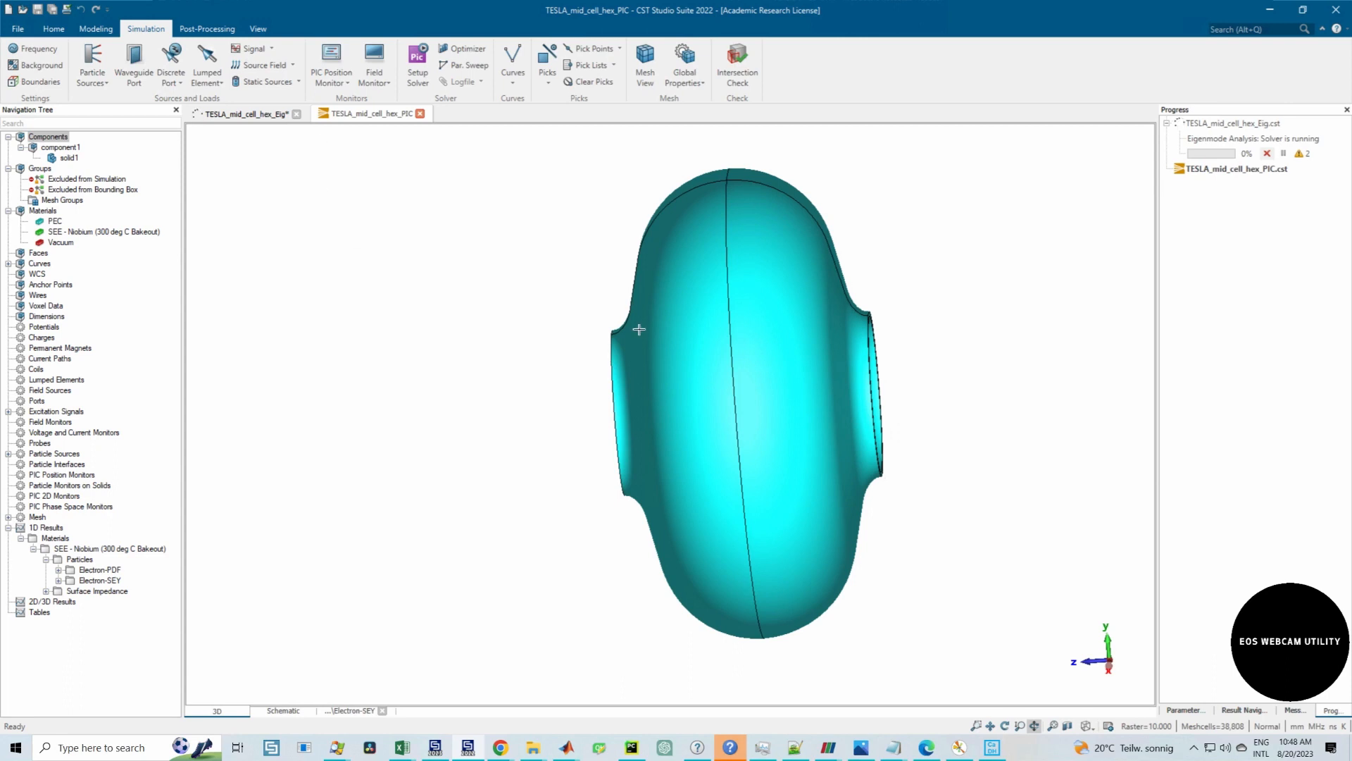
Step: Display the cavity's mesh view and look face-on at the mesh on the X-normal cutting plane at position 0
{"action": "key", "text": "space"}
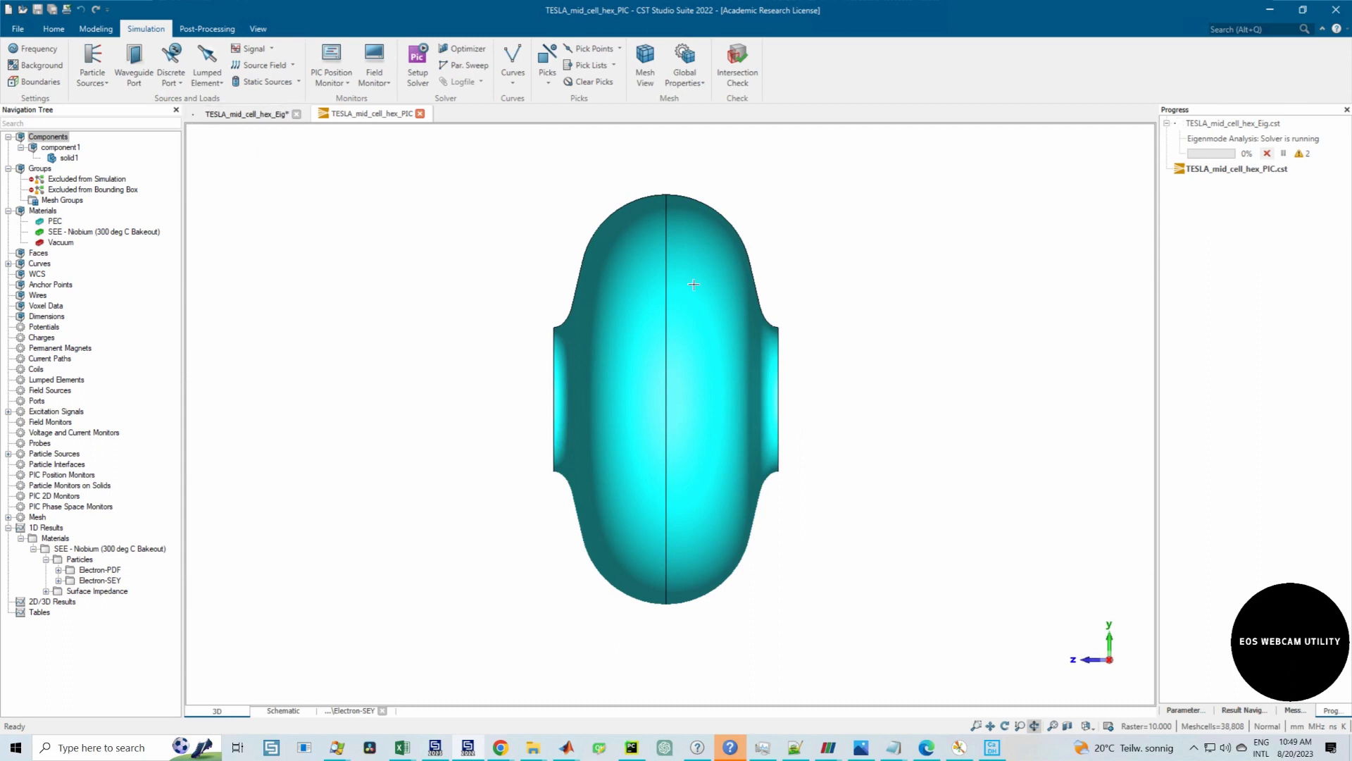
{"action": "scroll", "coordinate": [669, 289], "scroll_direction": "up", "scroll_amount": 1}
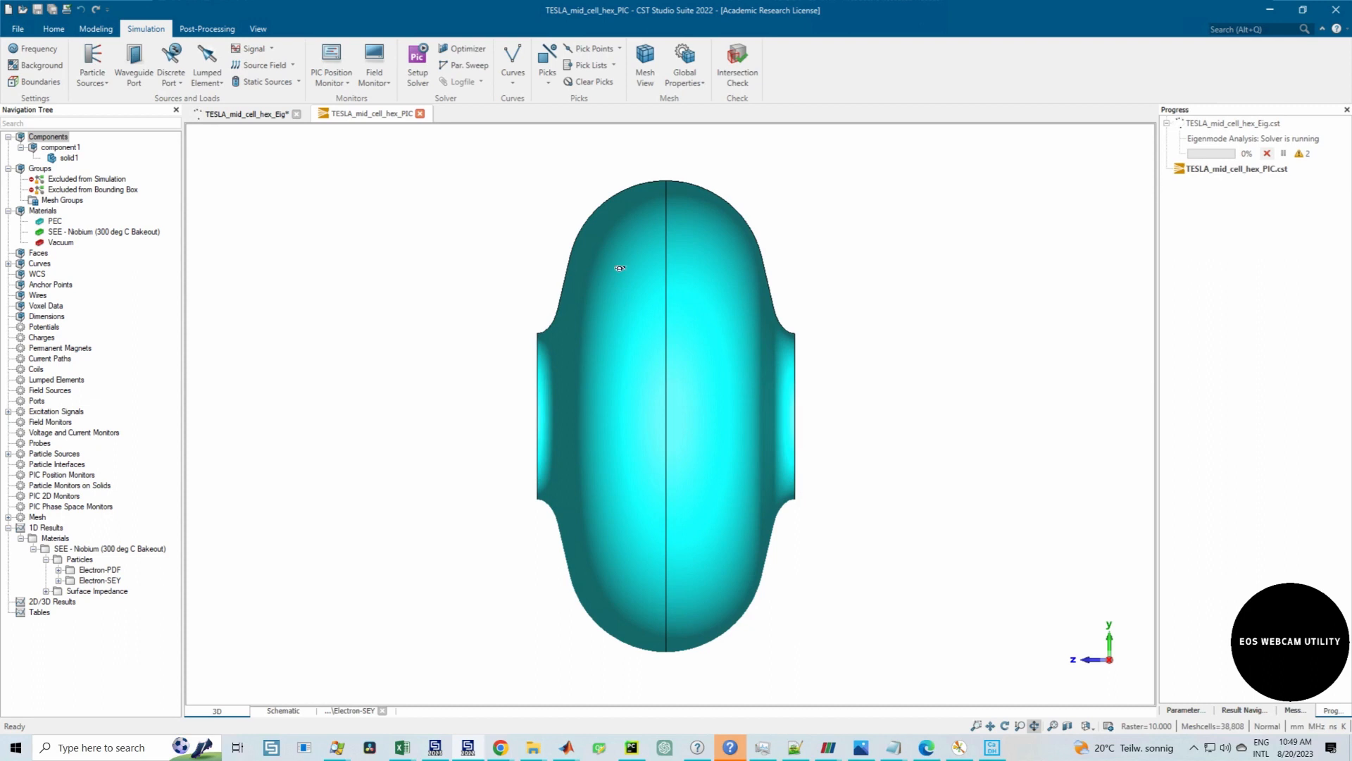
{"action": "left_click_drag", "start_coordinate": [620, 267], "coordinate": [473, 184]}
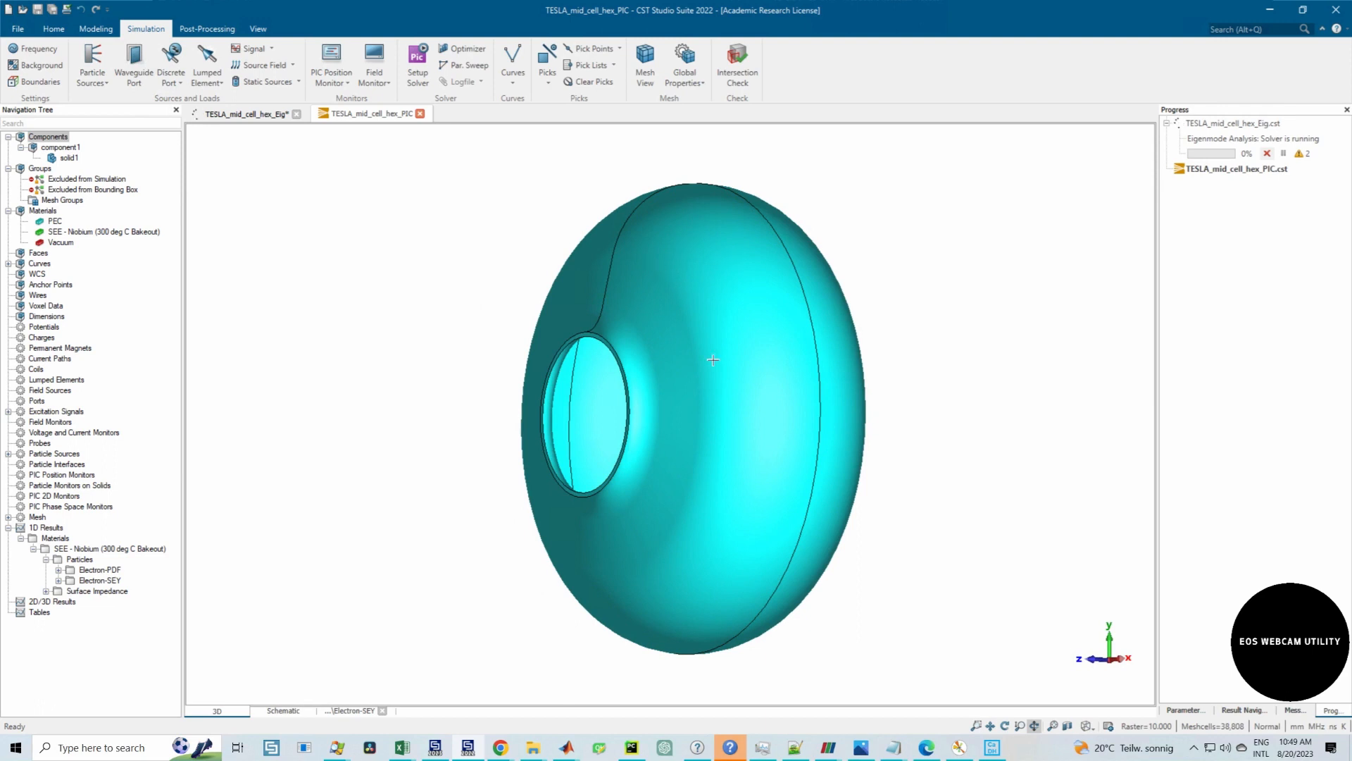
{"action": "left_click_drag", "start_coordinate": [713, 360], "coordinate": [718, 293]}
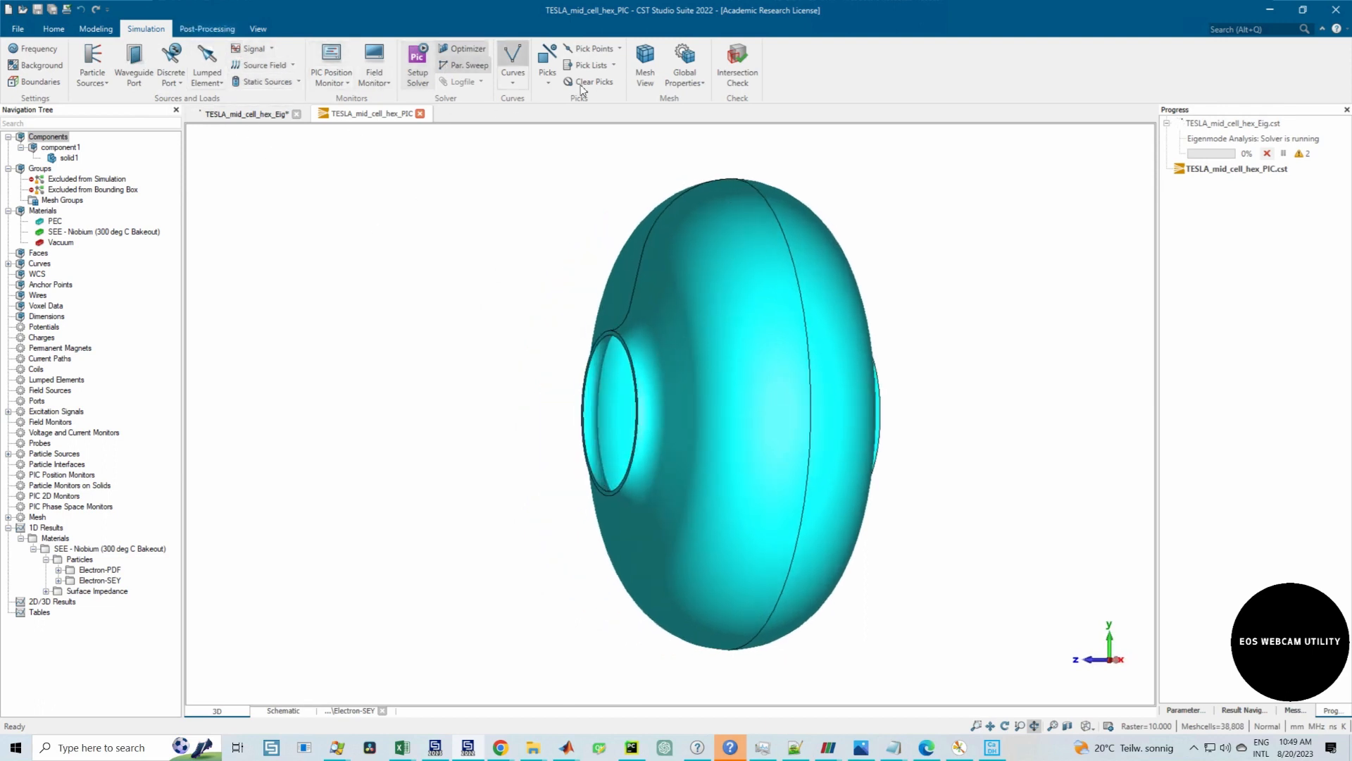
{"action": "left_click_drag", "start_coordinate": [807, 281], "coordinate": [791, 262]}
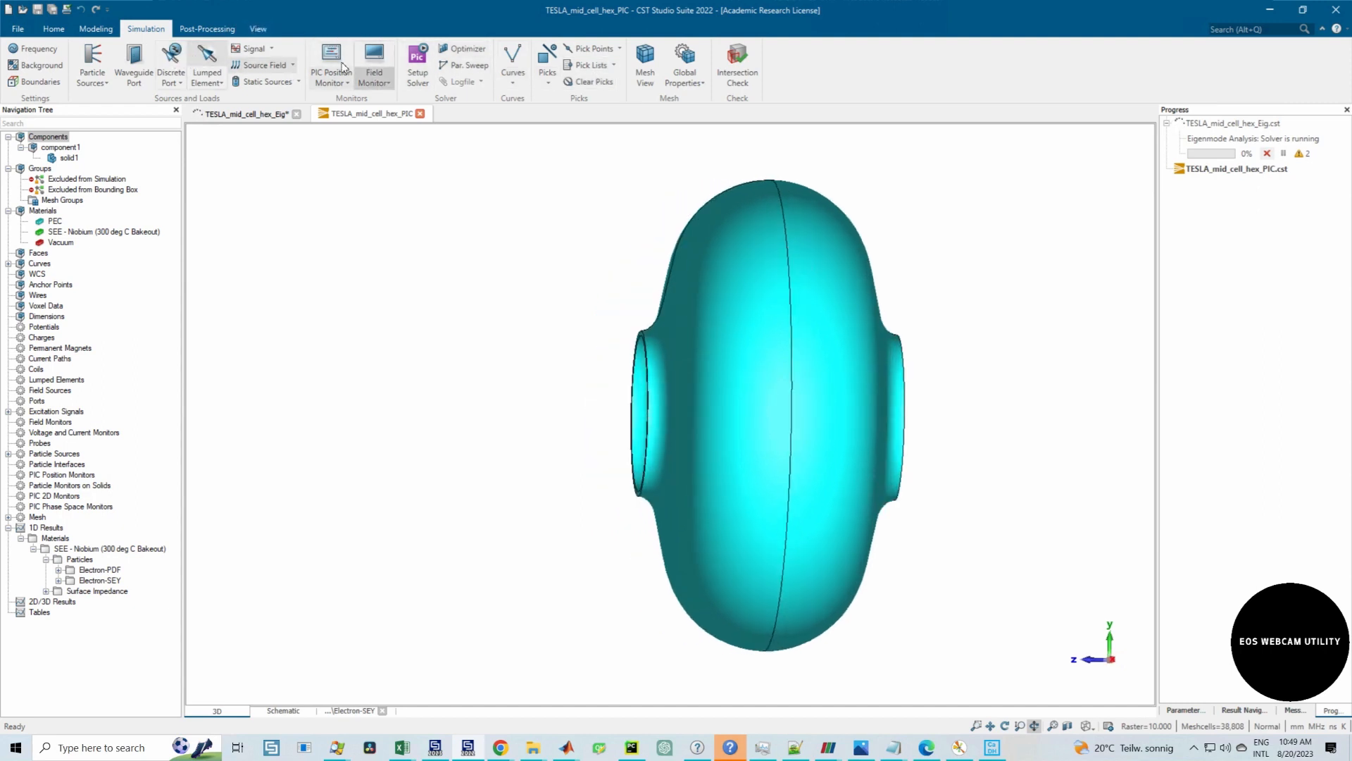
{"action": "left_click", "coordinate": [645, 63]}
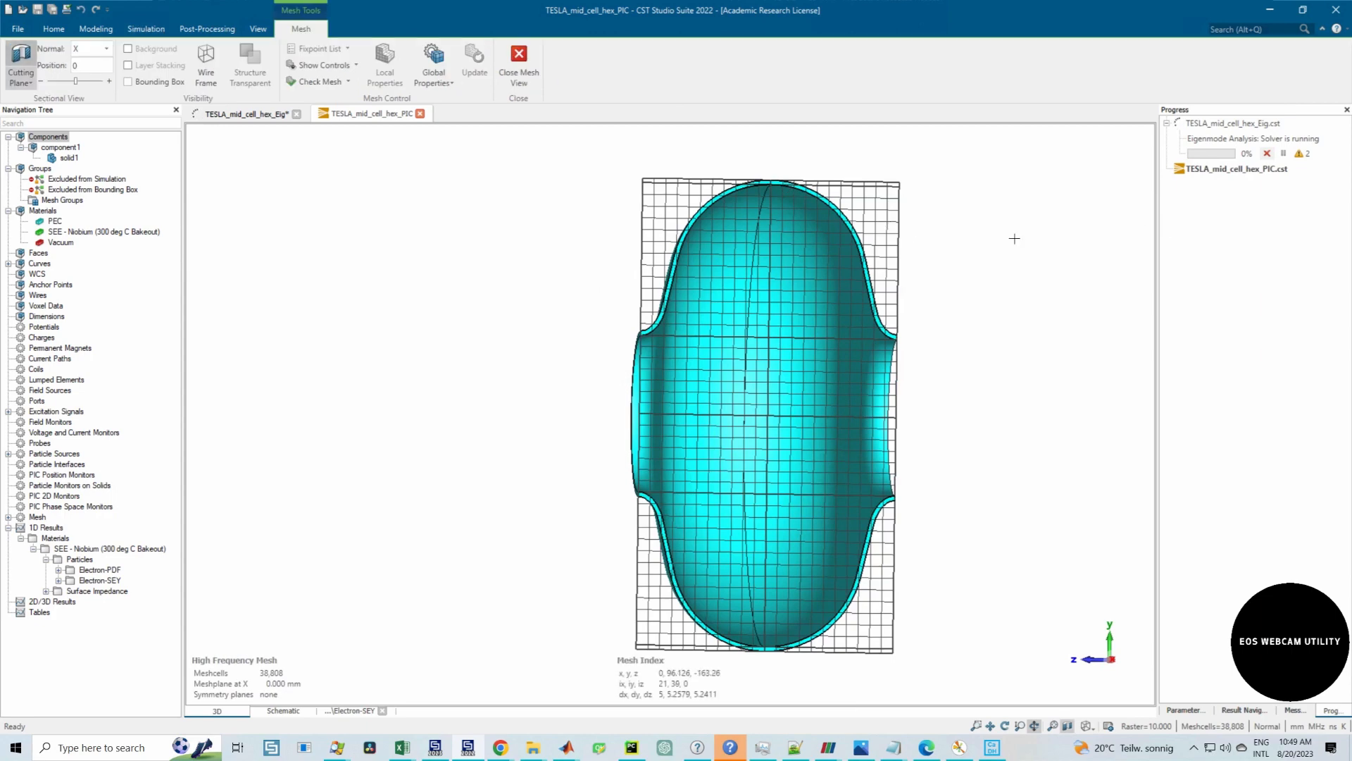
{"action": "key", "text": "6"}
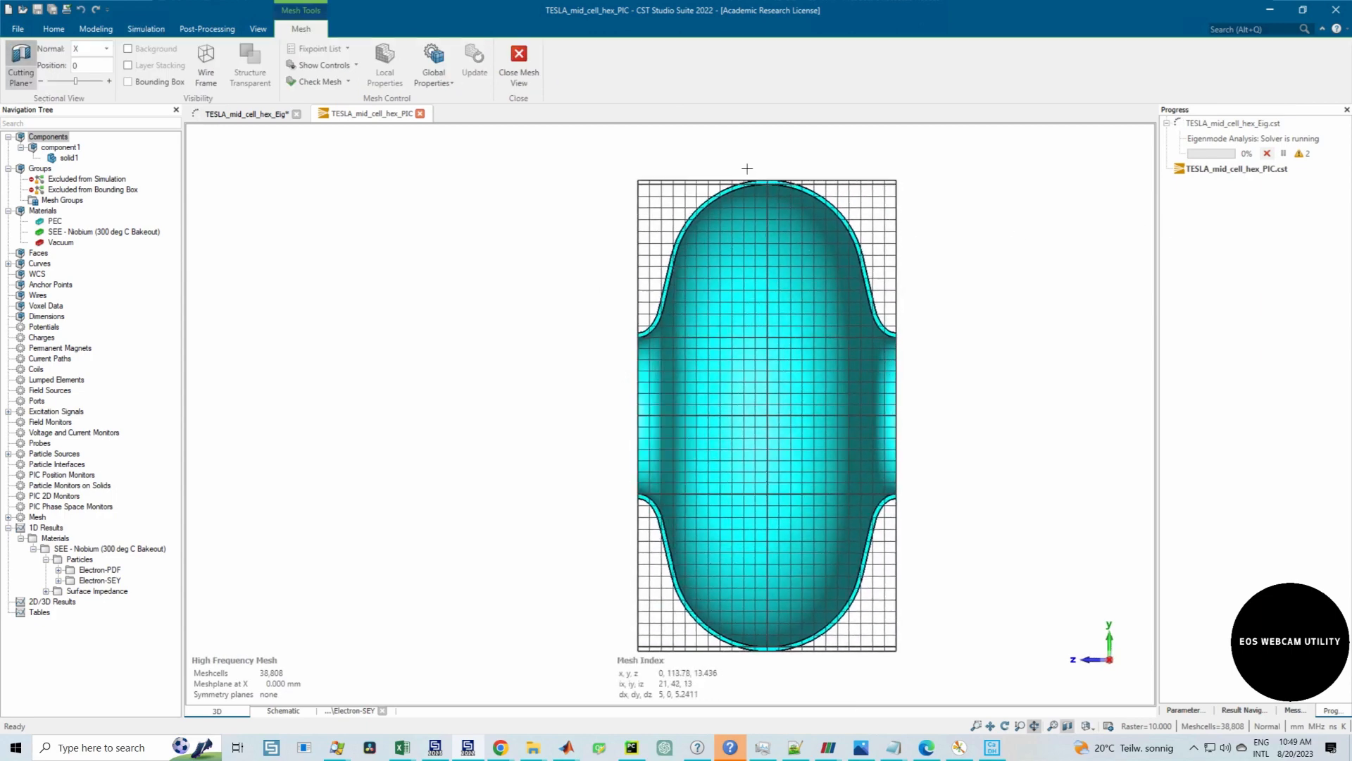
Step: Examine the hexahedral mesh lines around the upper equator of the cavity wall in the X-normal cutting plane
{"action": "scroll", "coordinate": [747, 172], "scroll_direction": "up", "scroll_amount": 3}
{"action": "scroll", "coordinate": [769, 202], "scroll_direction": "up", "scroll_amount": 5}
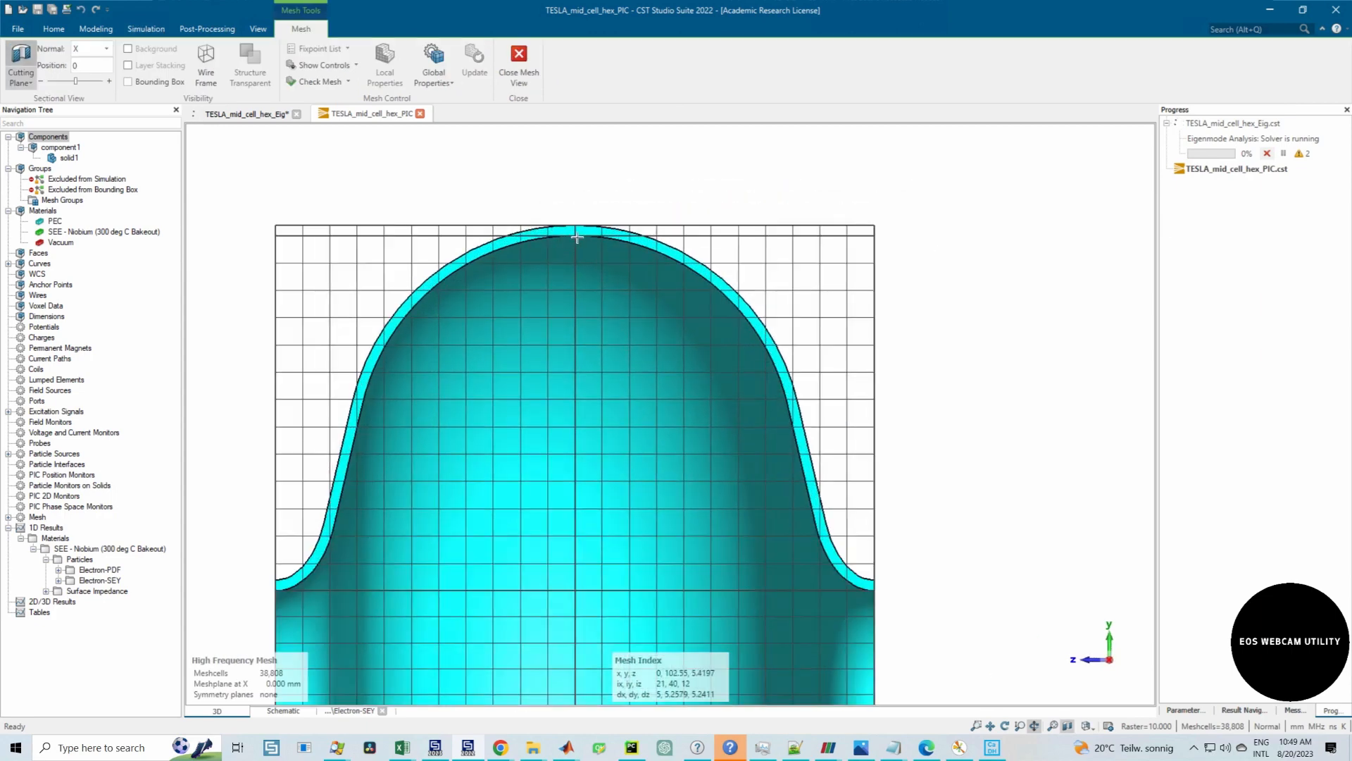
{"action": "scroll", "coordinate": [568, 256], "scroll_direction": "down", "scroll_amount": 1}
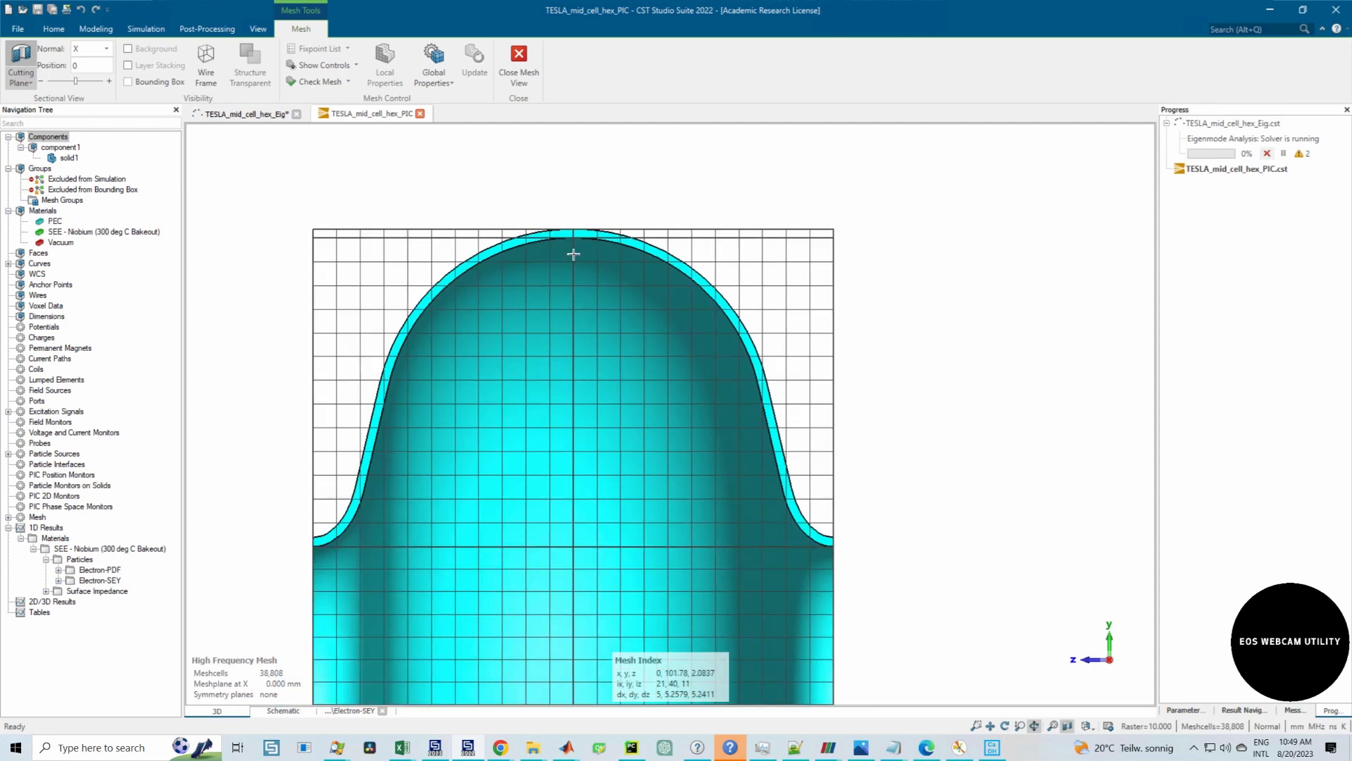
{"action": "scroll", "coordinate": [617, 286], "scroll_direction": "down", "scroll_amount": 2}
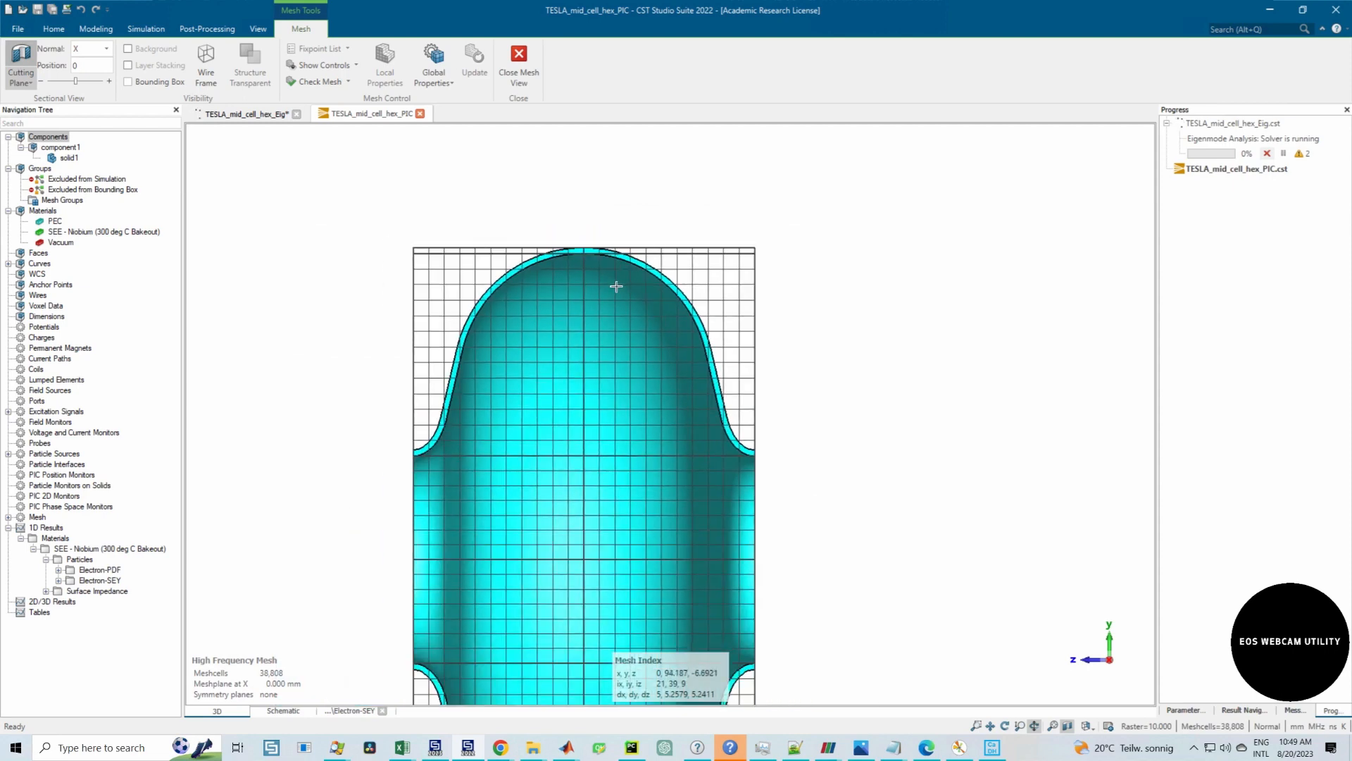
{"action": "middle_click_drag", "start_coordinate": [599, 305], "coordinate": [619, 271]}
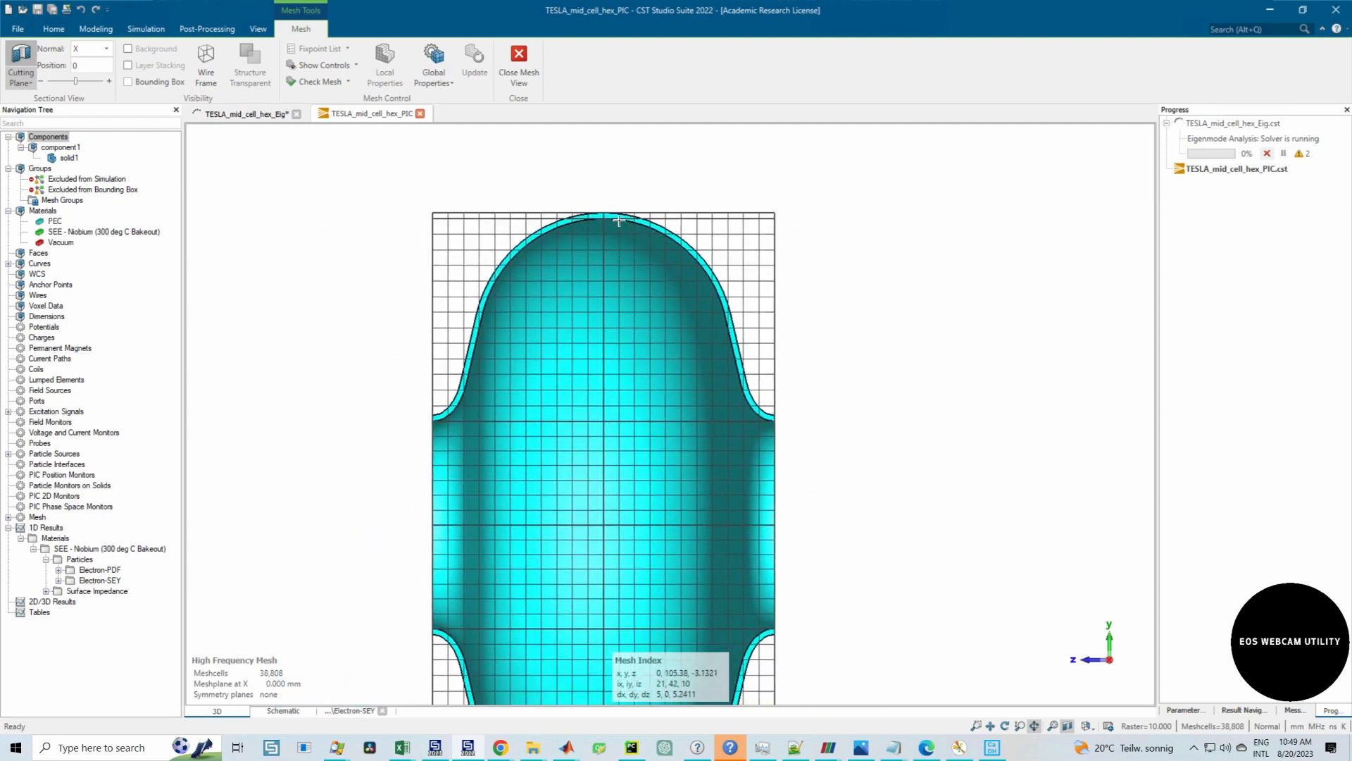
{"action": "scroll", "coordinate": [598, 208], "scroll_direction": "down", "scroll_amount": 2}
{"action": "scroll", "coordinate": [589, 263], "scroll_direction": "up", "scroll_amount": 4}
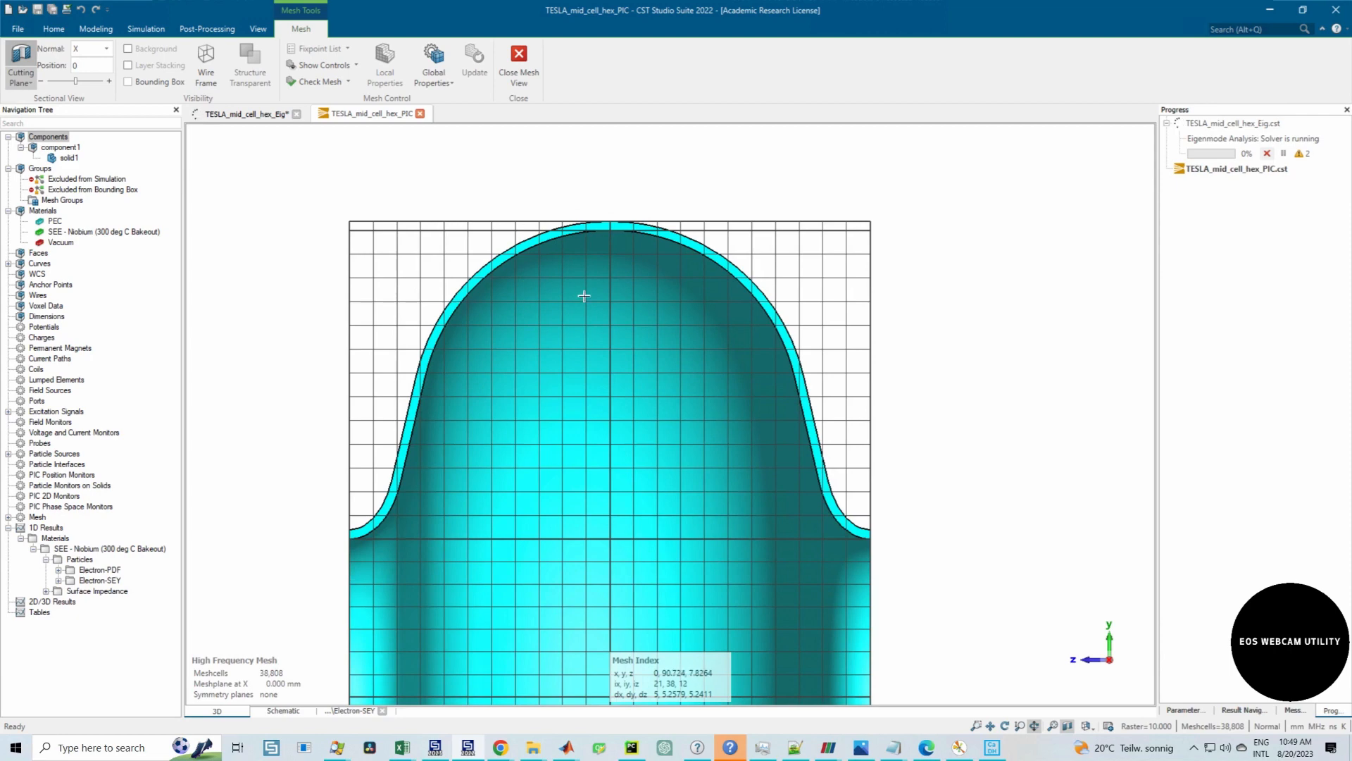
{"action": "scroll", "coordinate": [584, 296], "scroll_direction": "down", "scroll_amount": 1}
{"action": "middle_click_drag", "start_coordinate": [609, 300], "coordinate": [608, 267]}
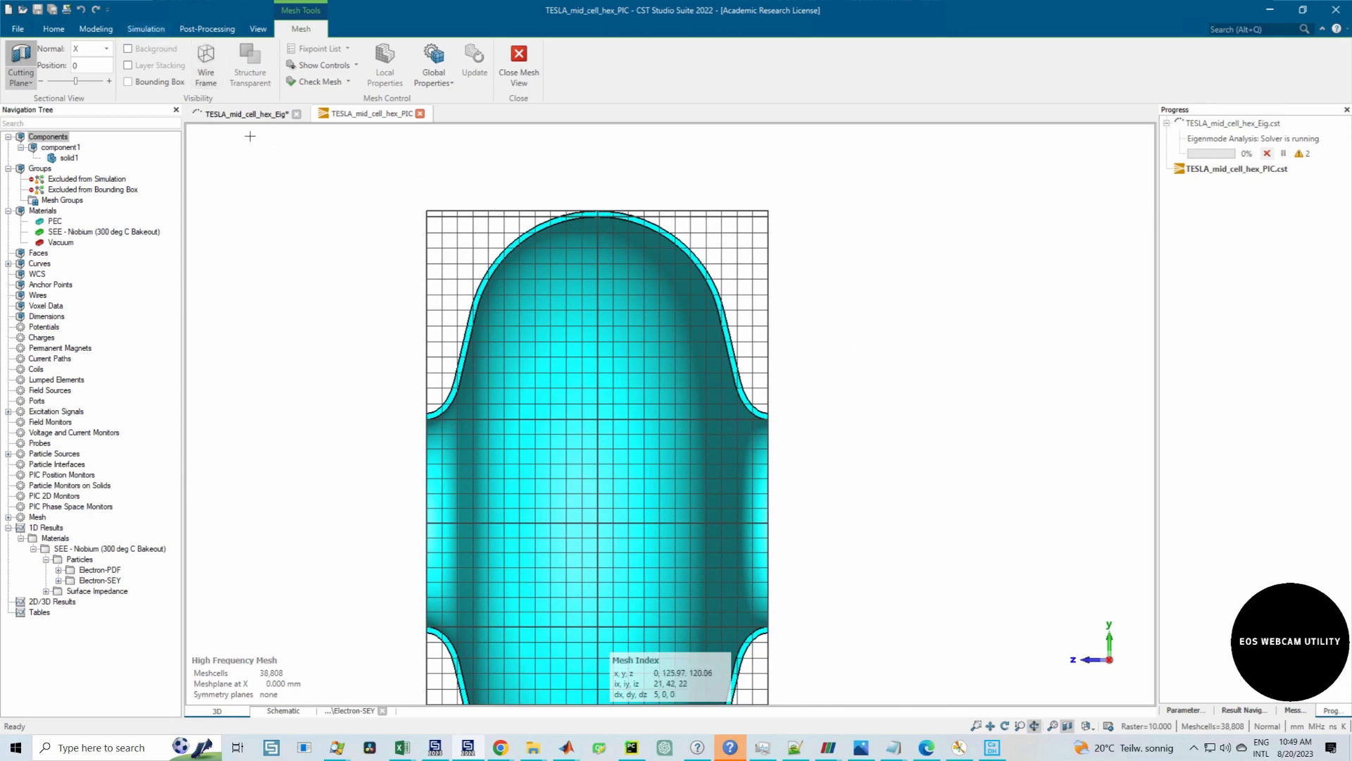
Step: Roll the model history back to entry 18, the boolean addition of the component1 shapes, before the faces are picked and shelled
{"action": "left_click", "coordinate": [96, 29]}
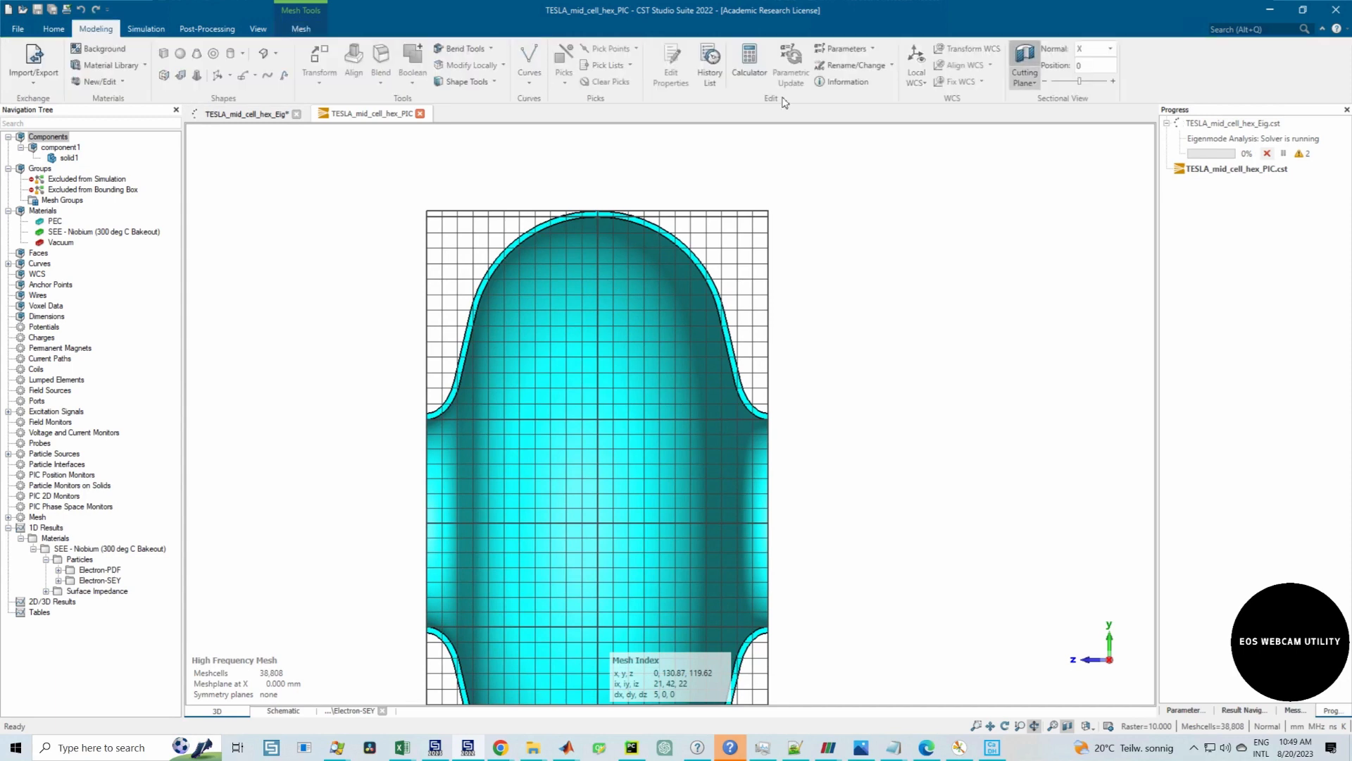
{"action": "left_click", "coordinate": [709, 71]}
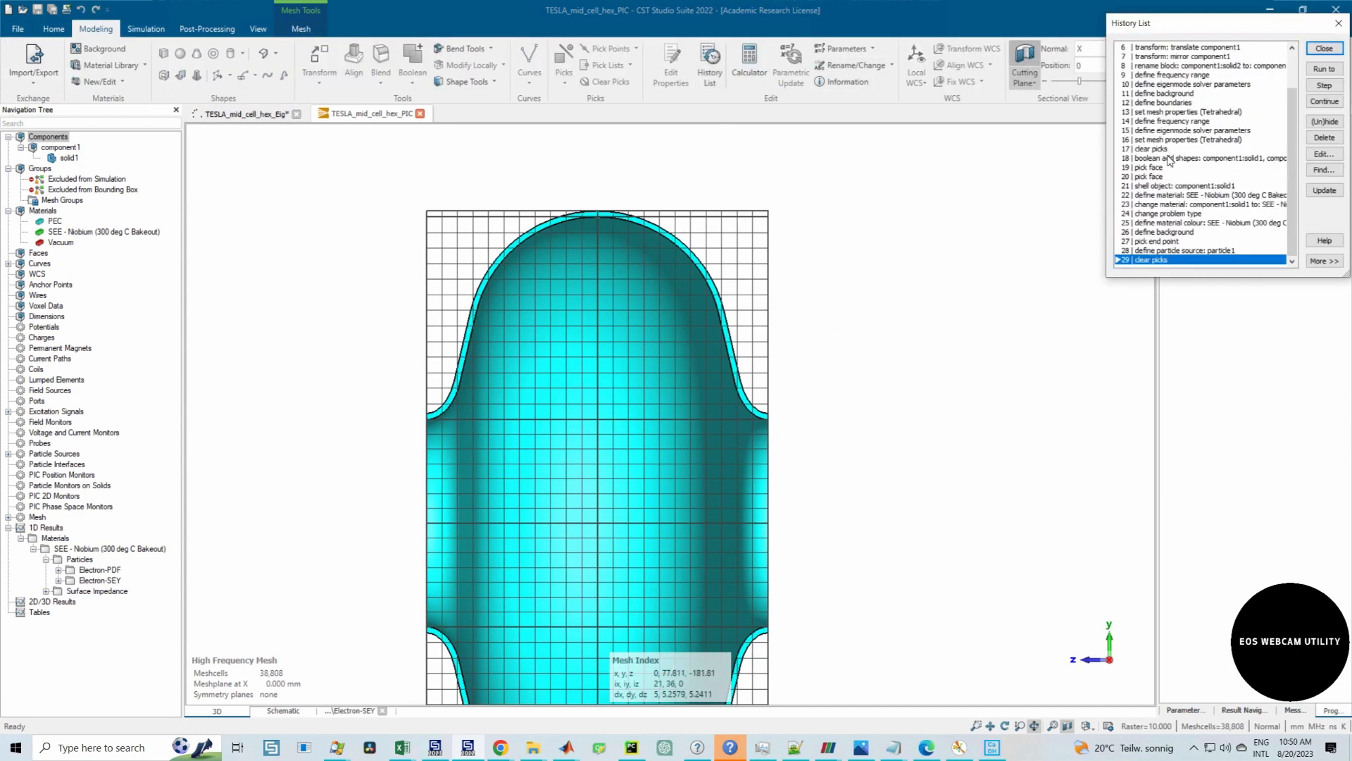
{"action": "scroll", "coordinate": [1170, 161], "scroll_direction": "up", "scroll_amount": 2}
{"action": "left_click", "coordinate": [1159, 113]}
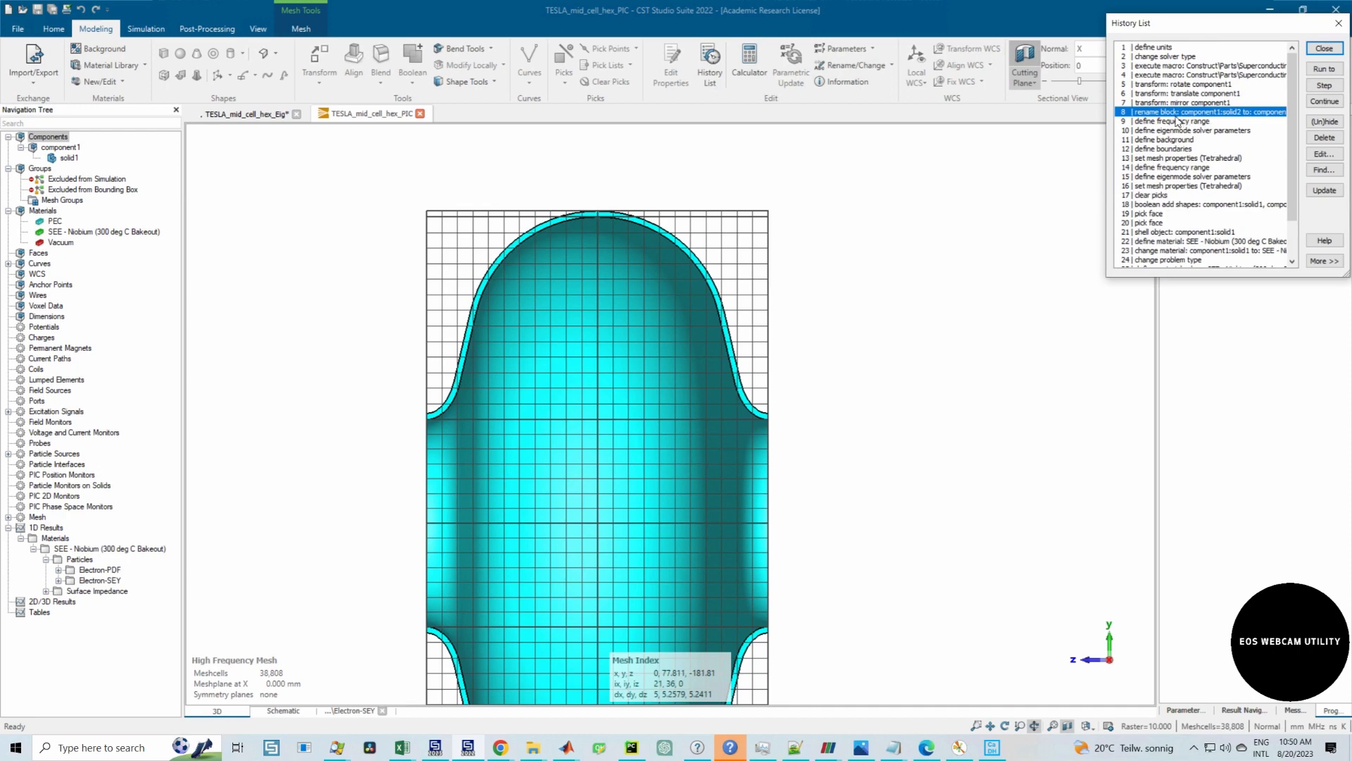
{"action": "scroll", "coordinate": [1181, 209], "scroll_direction": "down", "scroll_amount": 2}
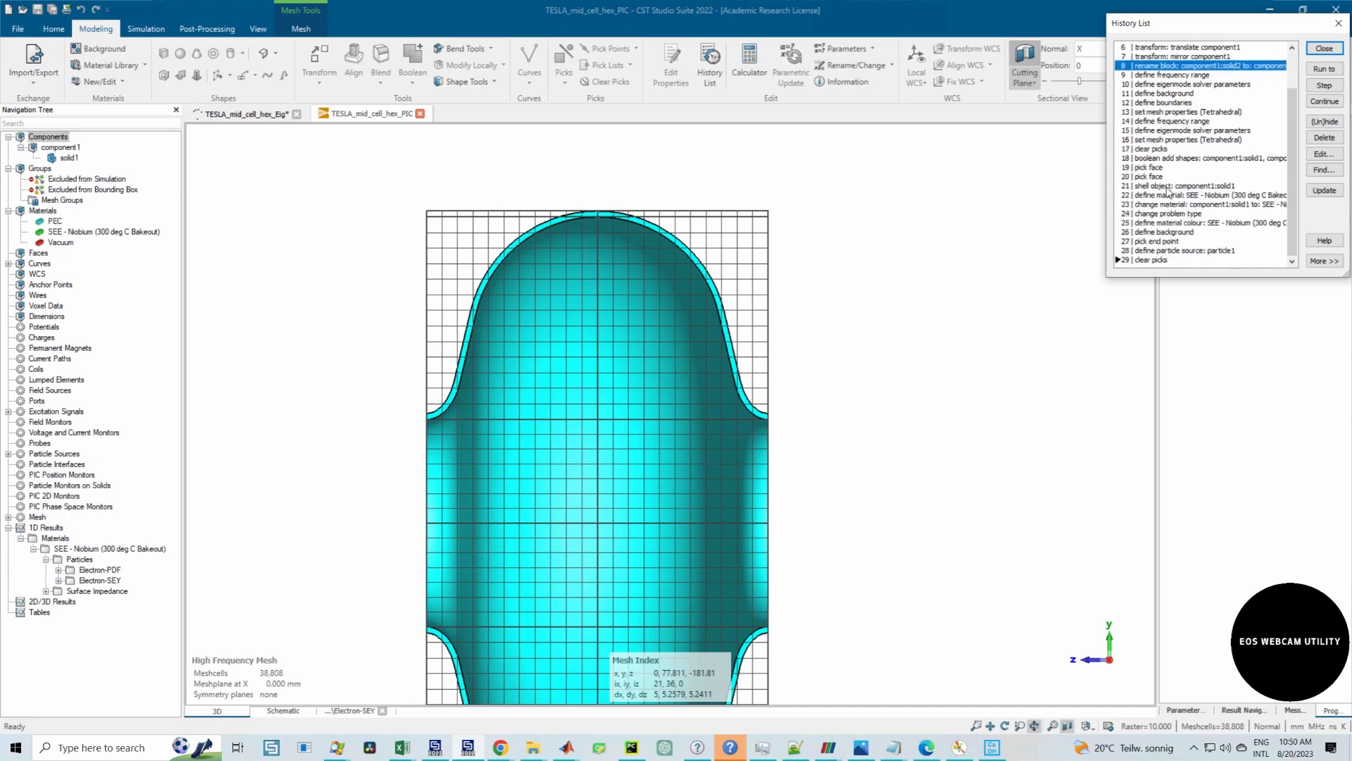
{"action": "left_click", "coordinate": [1167, 188]}
{"action": "left_click", "coordinate": [1162, 169]}
{"action": "left_click", "coordinate": [1163, 176]}
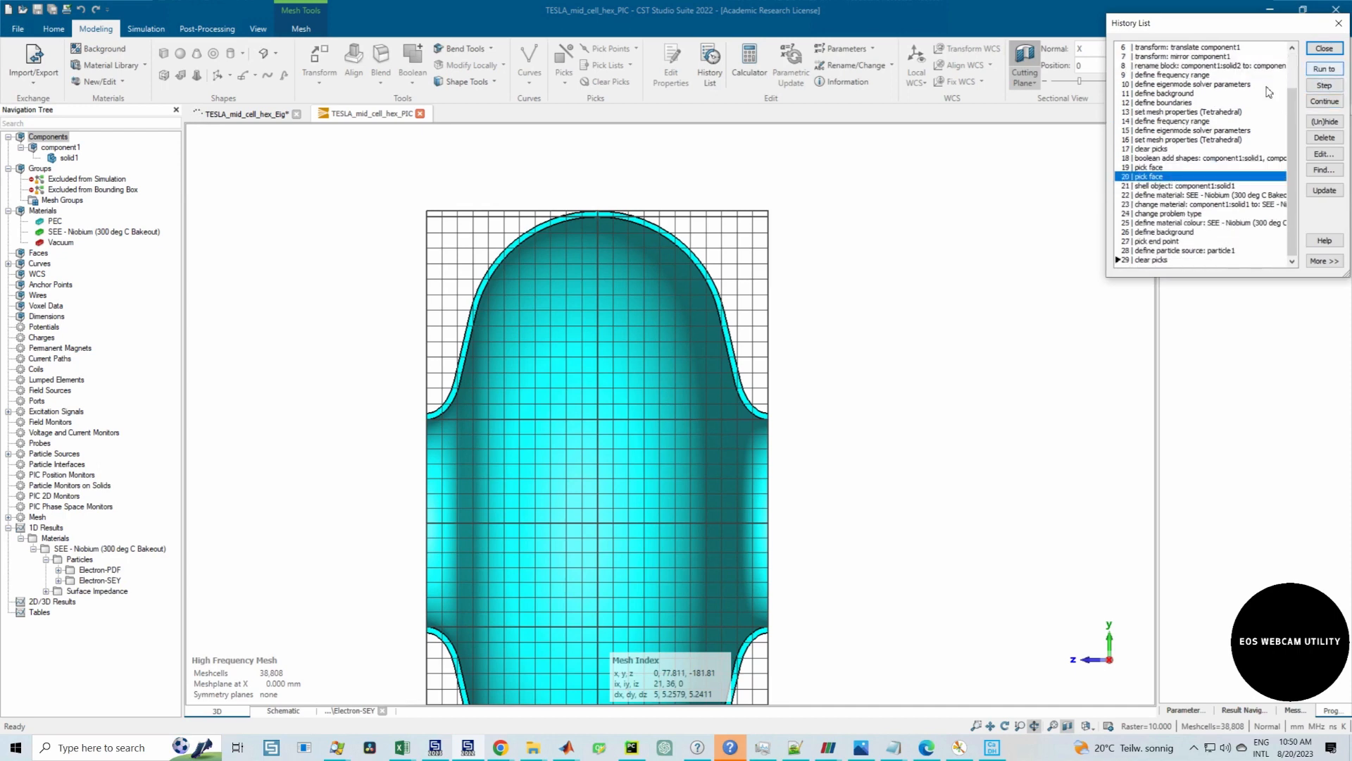
{"action": "left_click", "coordinate": [1172, 158]}
{"action": "left_click", "coordinate": [1317, 72]}
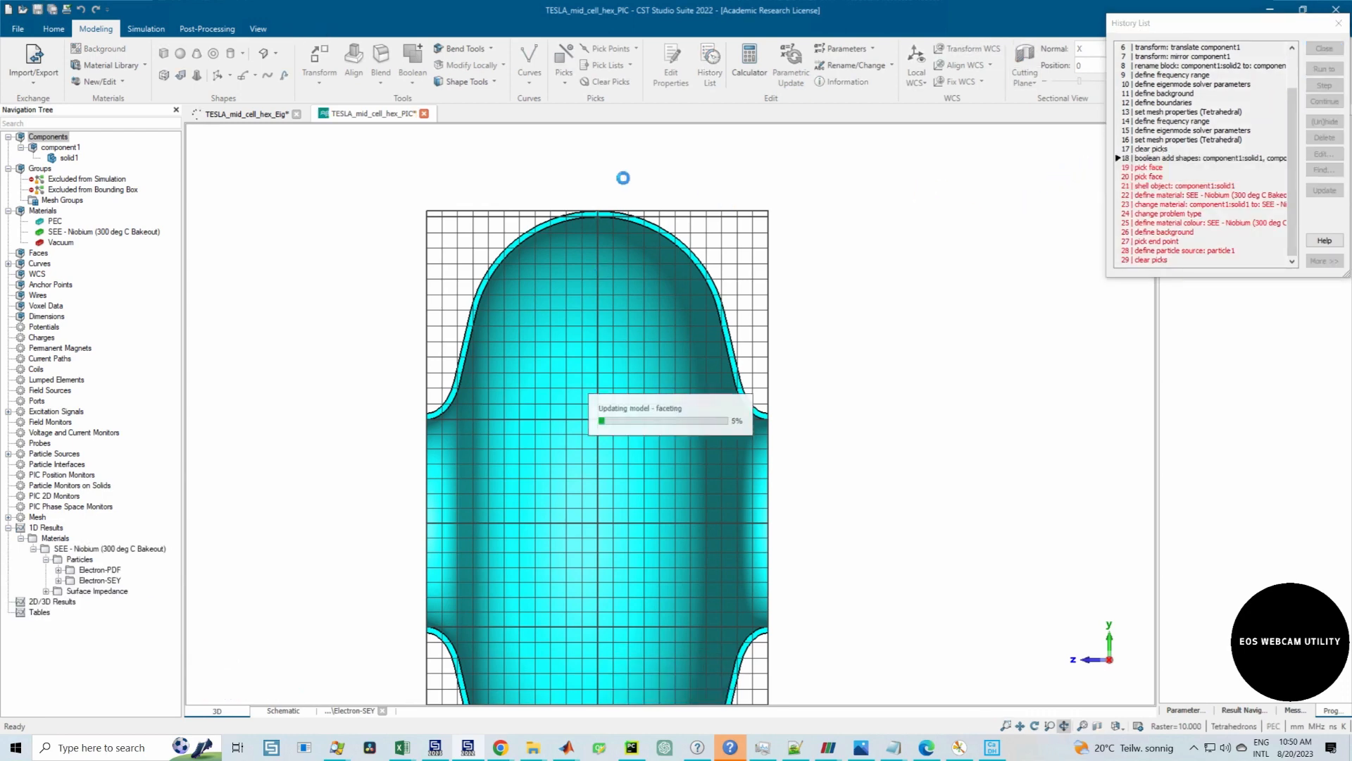
Step: Look over the rolled-back cavity solid and close the mesh view
{"action": "scroll", "coordinate": [559, 279], "scroll_direction": "down", "scroll_amount": 2}
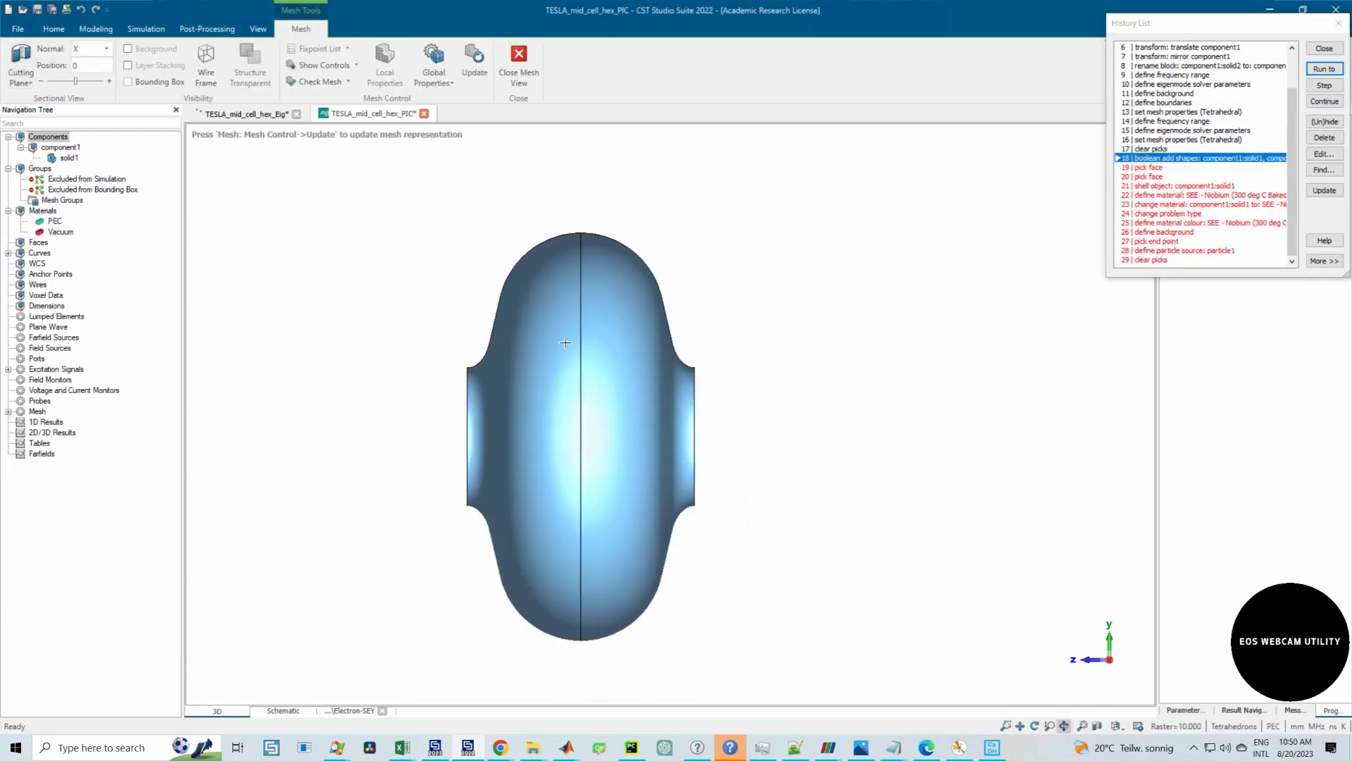
{"action": "middle_click_drag", "start_coordinate": [595, 342], "coordinate": [637, 310]}
{"action": "left_click_drag", "start_coordinate": [556, 315], "coordinate": [655, 341]}
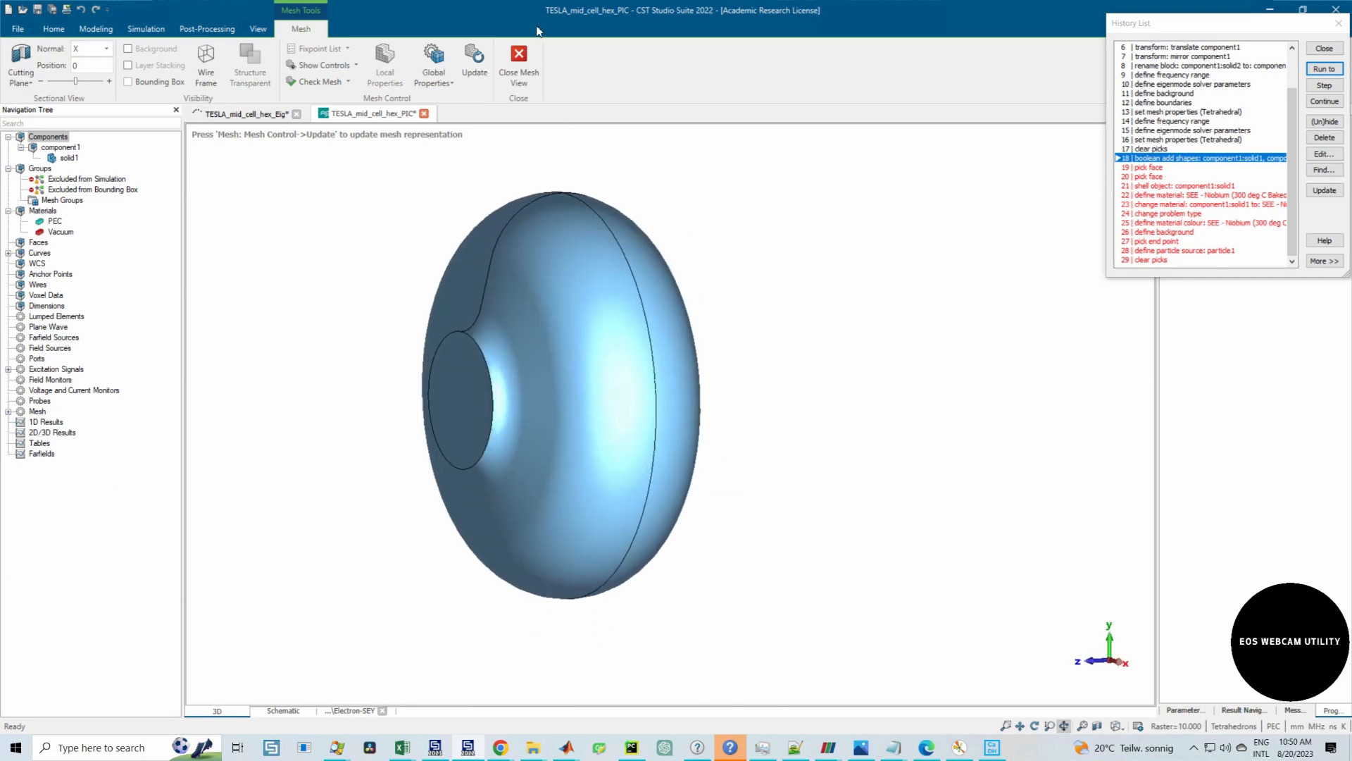
{"action": "left_click", "coordinate": [519, 65]}
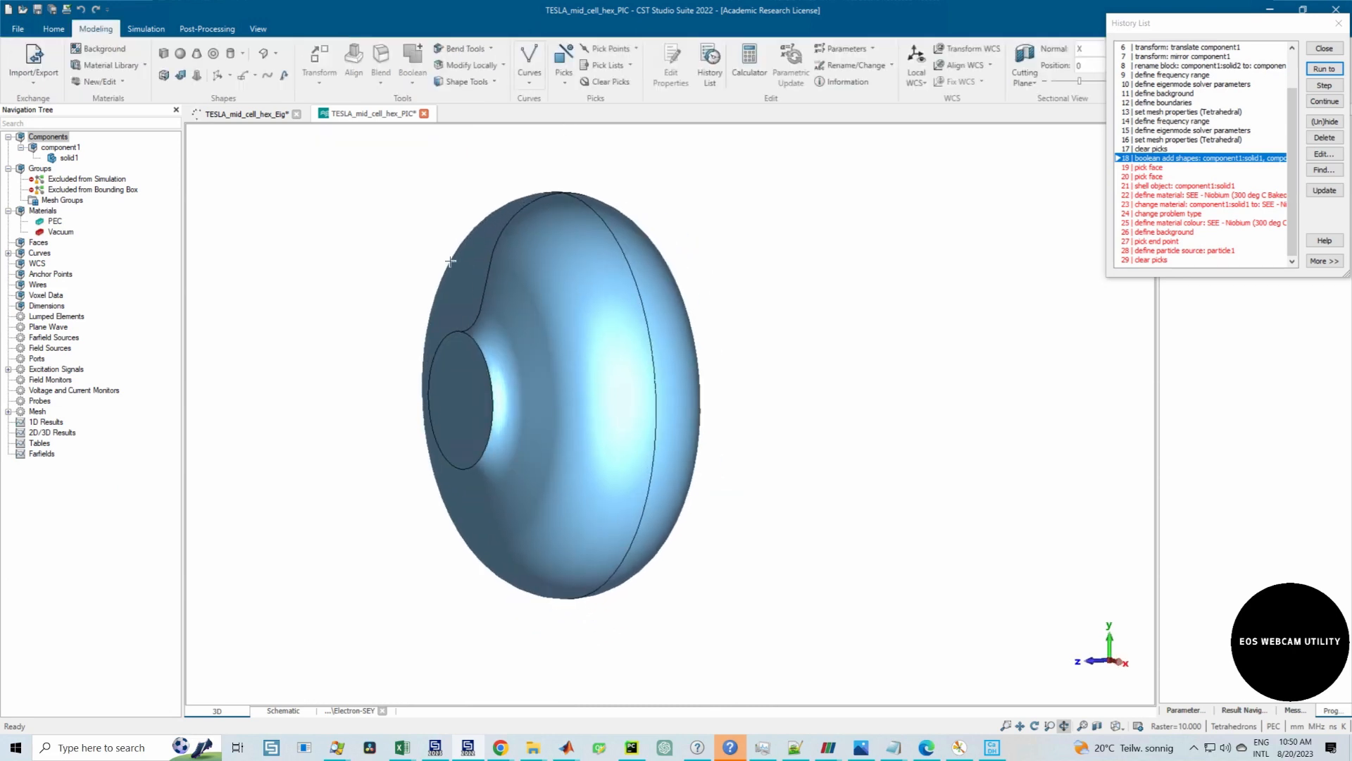
Step: Copy solid1 in place with a zero translation vector, using no boolean combination for the intersecting shapes
{"action": "left_click", "coordinate": [69, 158]}
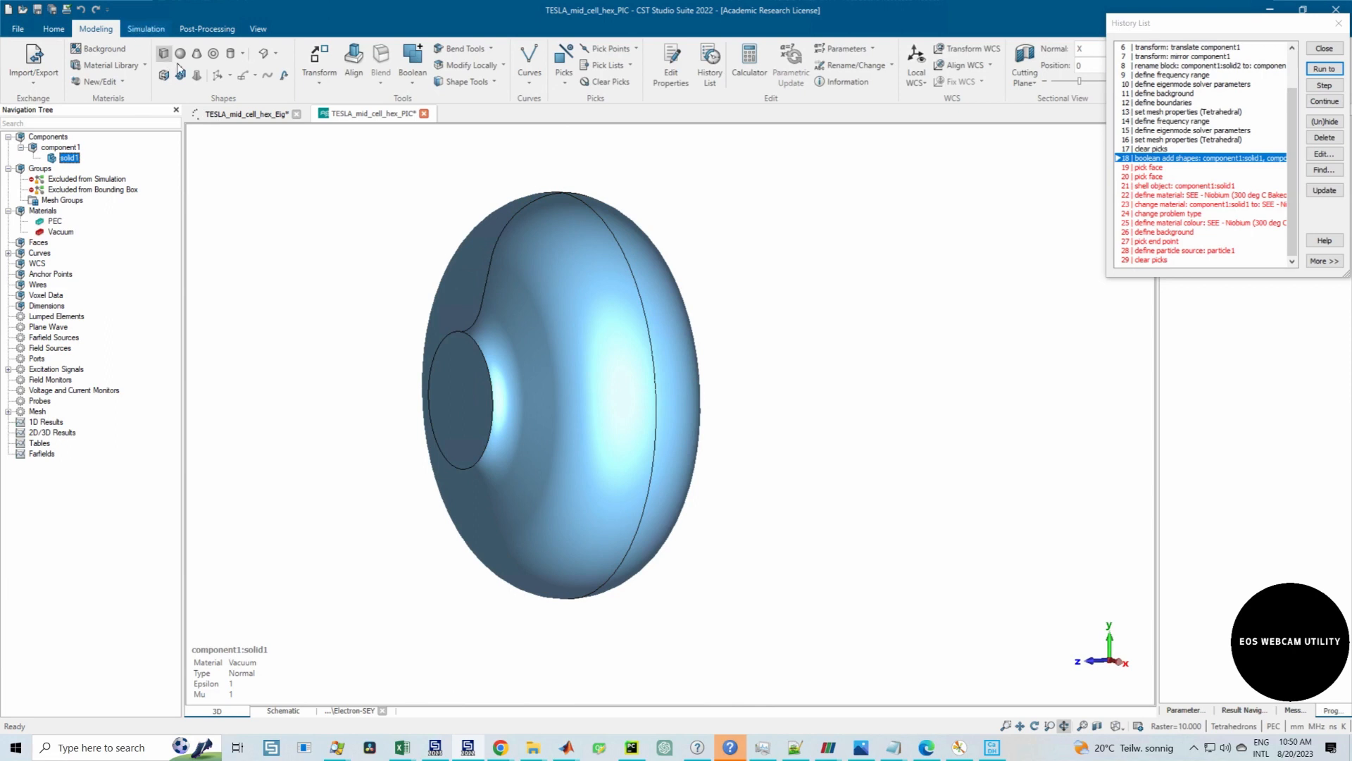
{"action": "left_click", "coordinate": [328, 82]}
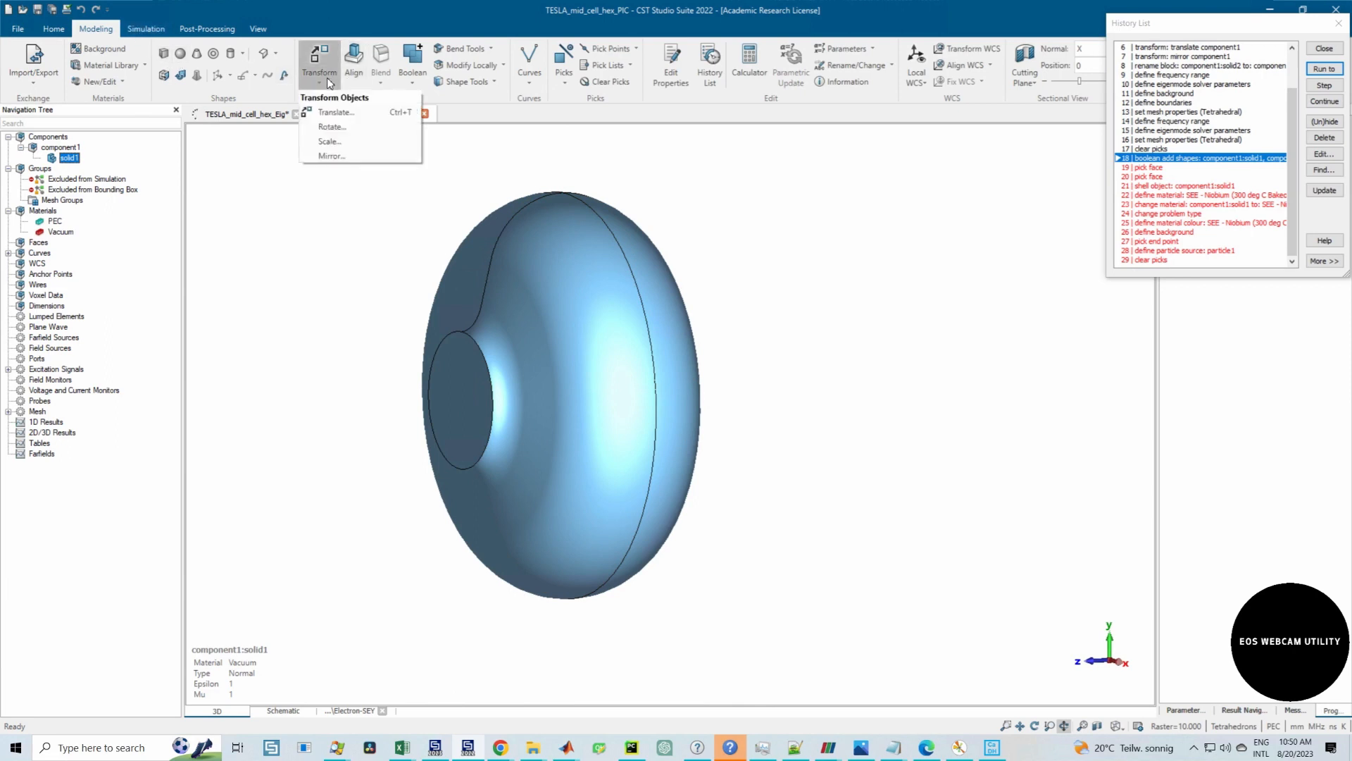
{"action": "left_click", "coordinate": [335, 112]}
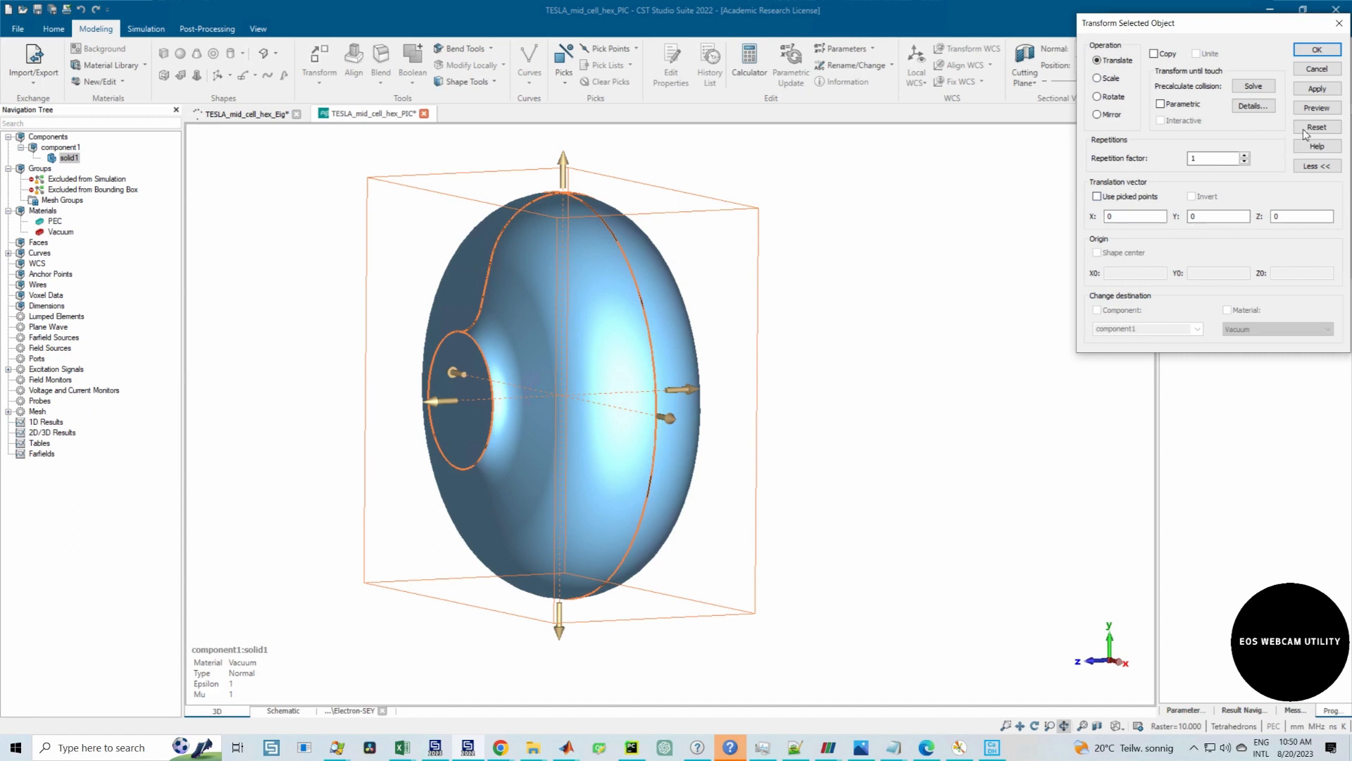
{"action": "left_click", "coordinate": [1154, 53]}
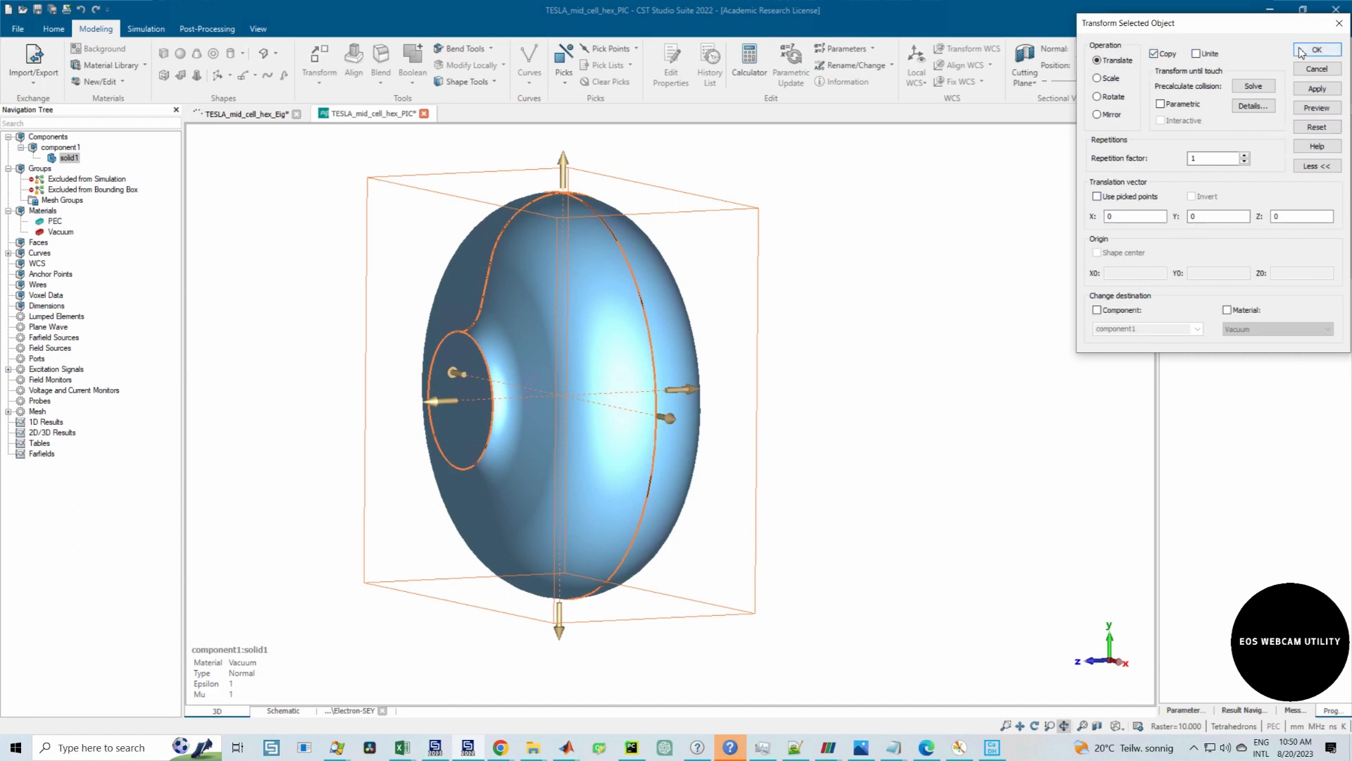
{"action": "key", "text": "Return"}
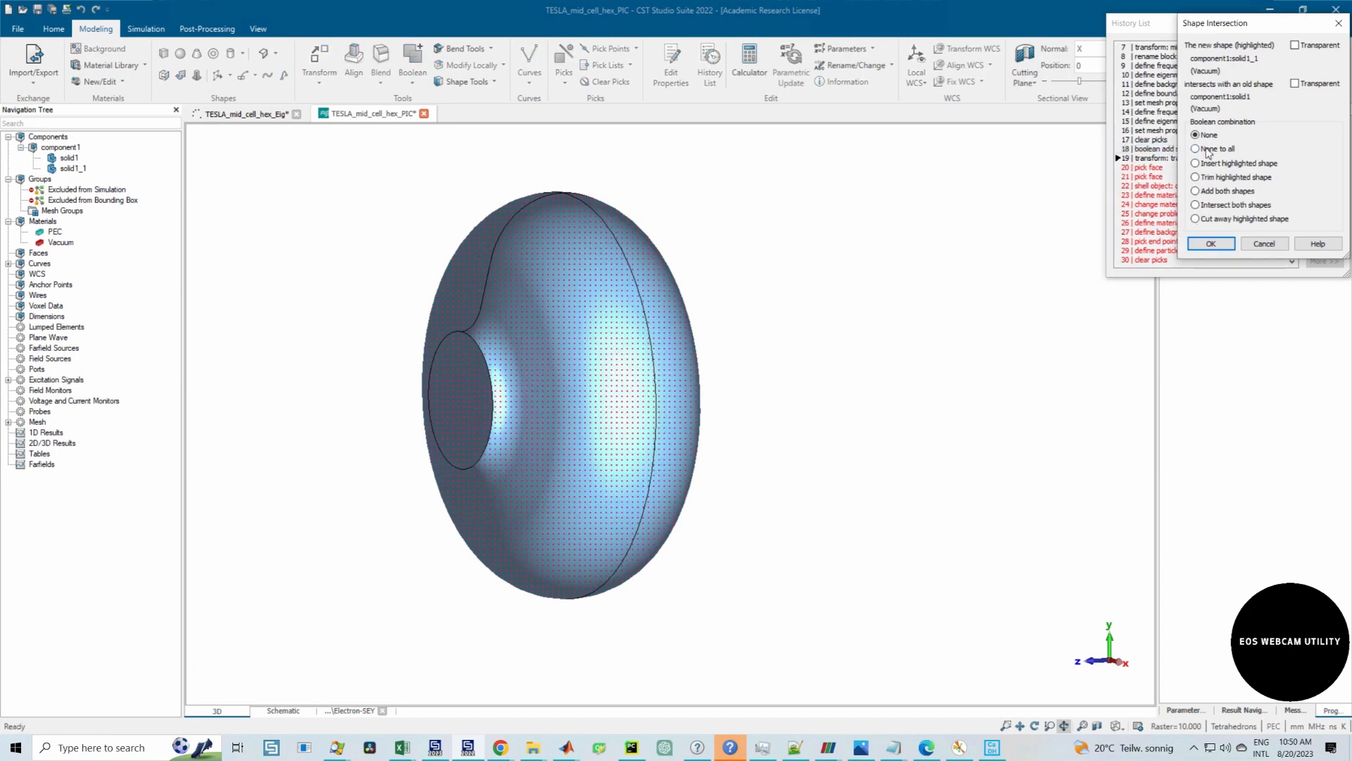
{"action": "left_click", "coordinate": [1208, 245]}
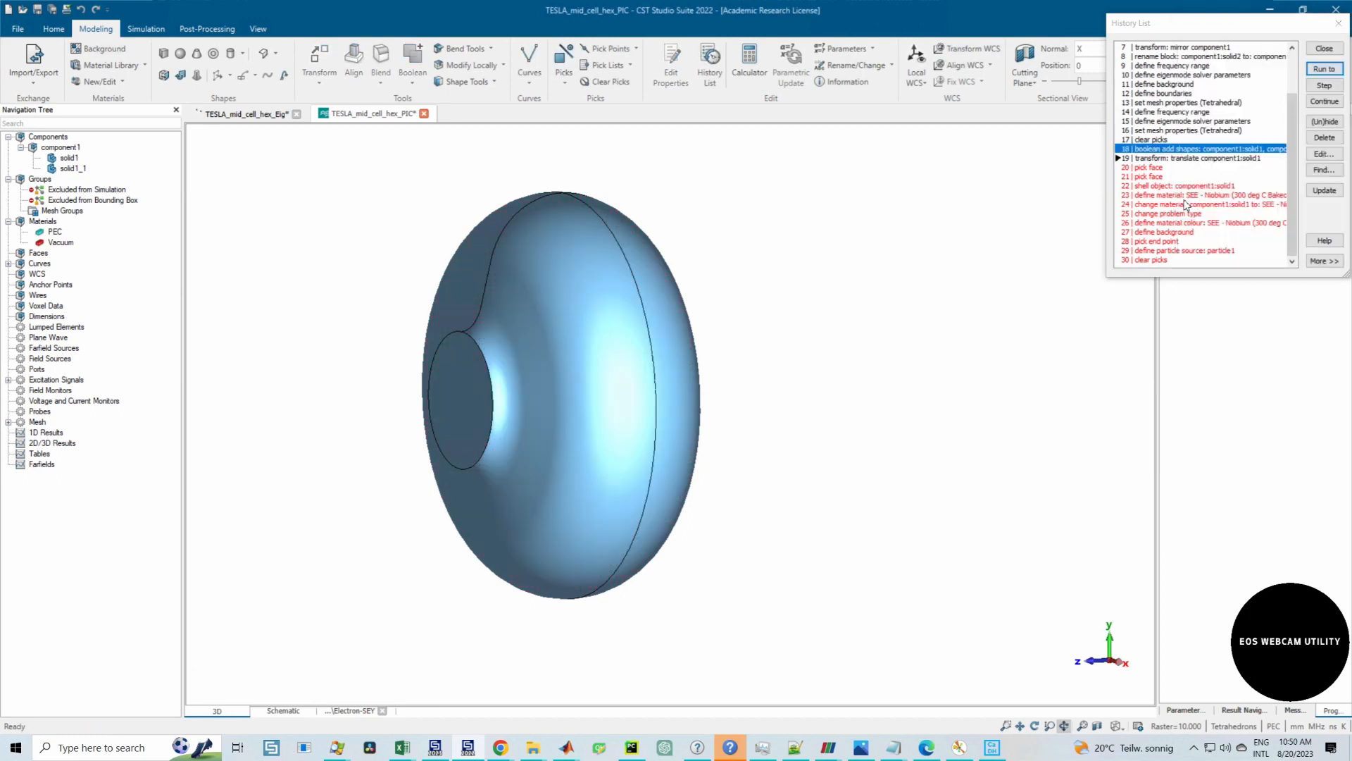
Step: Continue the history through its remaining entries, close the history list and inspect the copied vacuum solid solid1_1 inside the shell
{"action": "left_click", "coordinate": [1323, 101]}
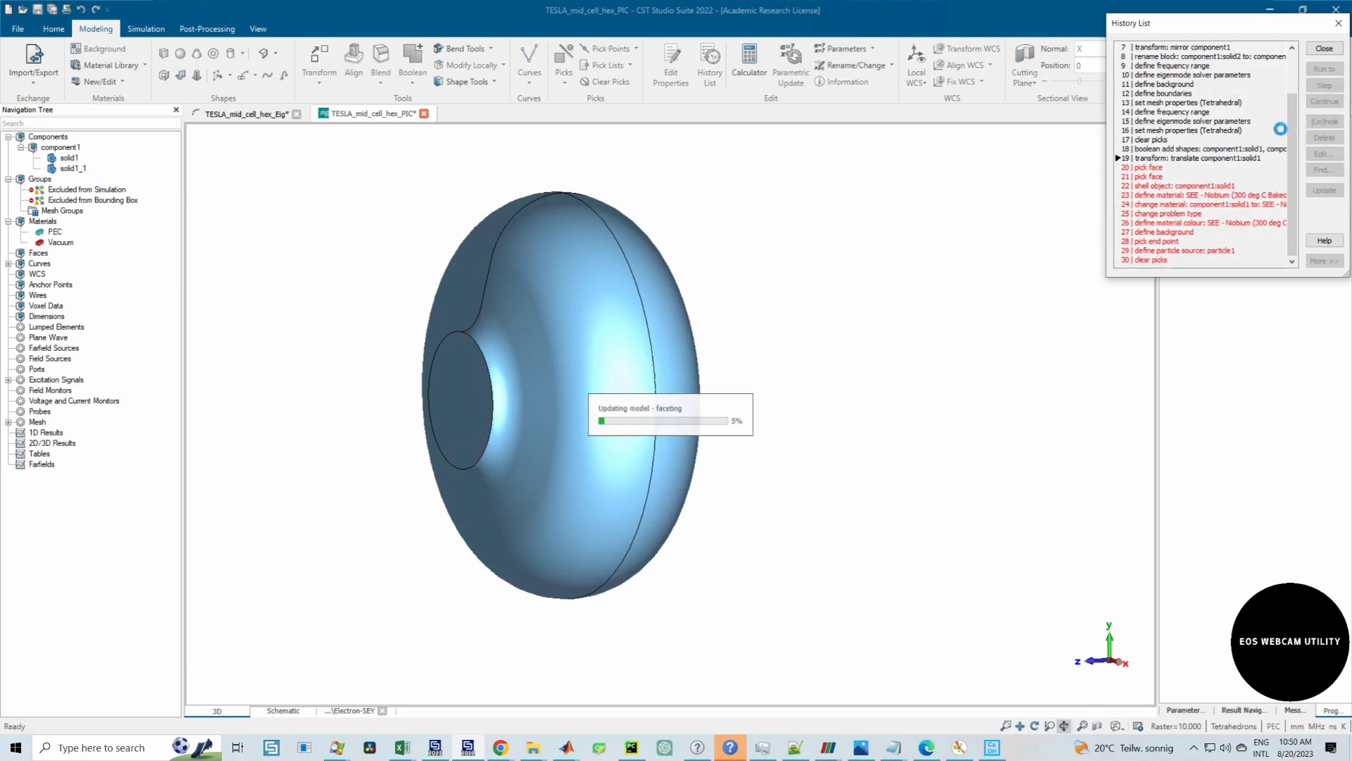
{"action": "left_click", "coordinate": [1337, 24]}
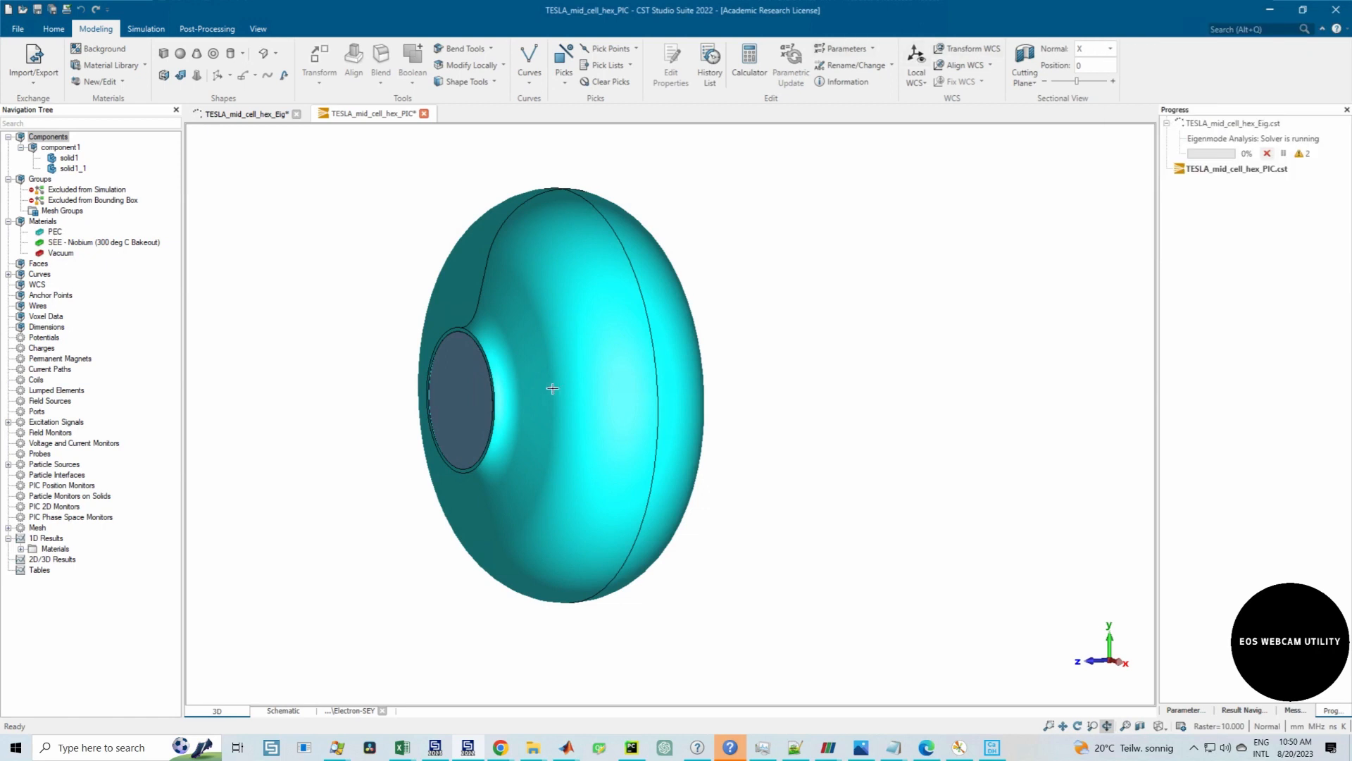
{"action": "left_click_drag", "start_coordinate": [553, 389], "coordinate": [472, 399]}
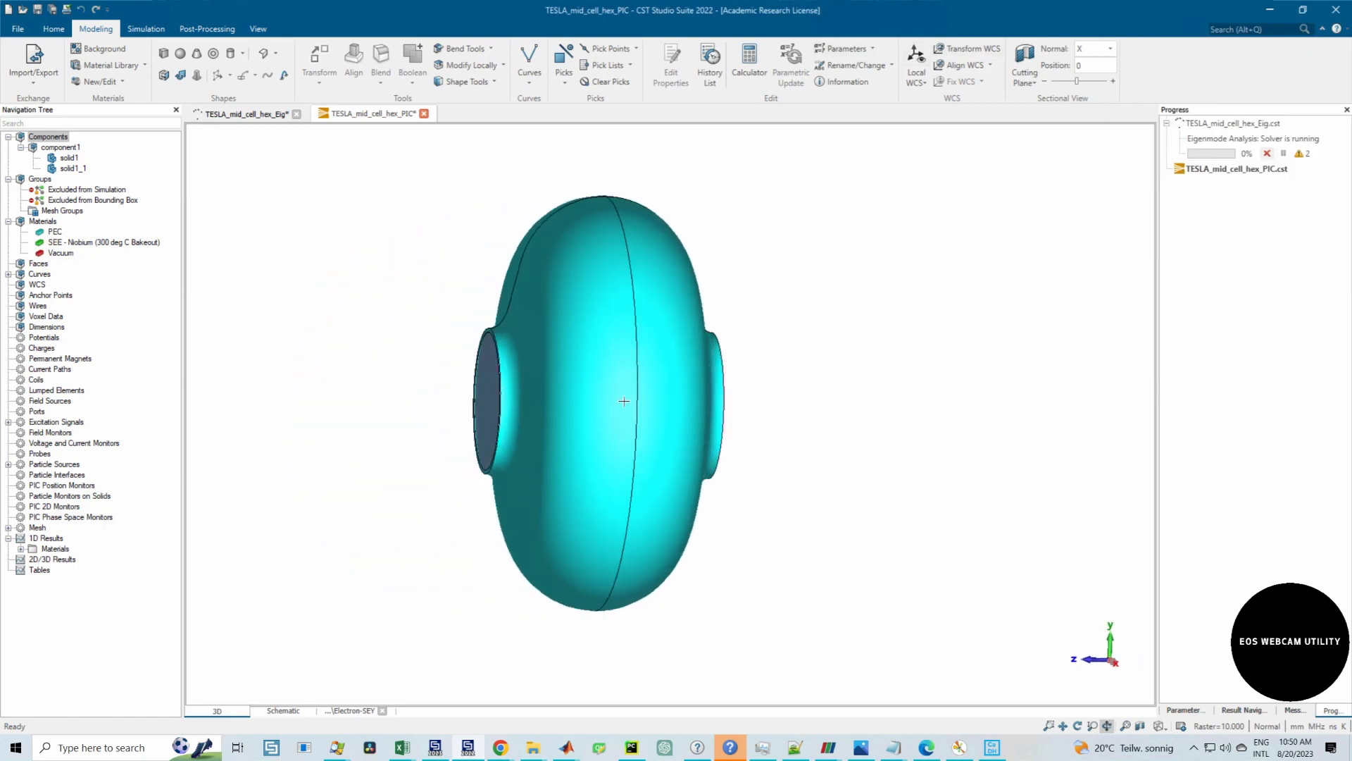
{"action": "left_click_drag", "start_coordinate": [624, 400], "coordinate": [473, 343]}
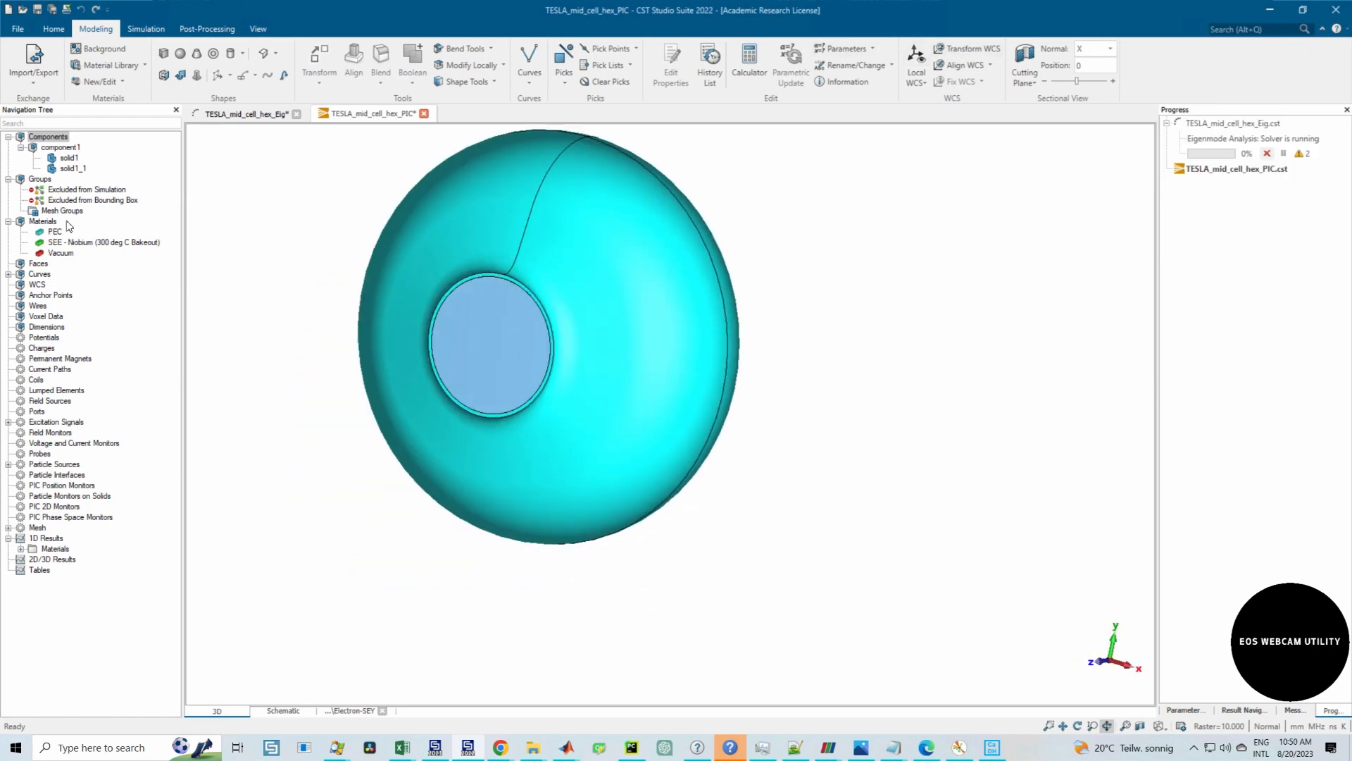
{"action": "left_click", "coordinate": [69, 169]}
{"action": "left_click_drag", "start_coordinate": [550, 303], "coordinate": [649, 394]}
{"action": "middle_click_drag", "start_coordinate": [650, 395], "coordinate": [642, 385]}
{"action": "scroll", "coordinate": [642, 386], "scroll_direction": "up", "scroll_amount": 1}
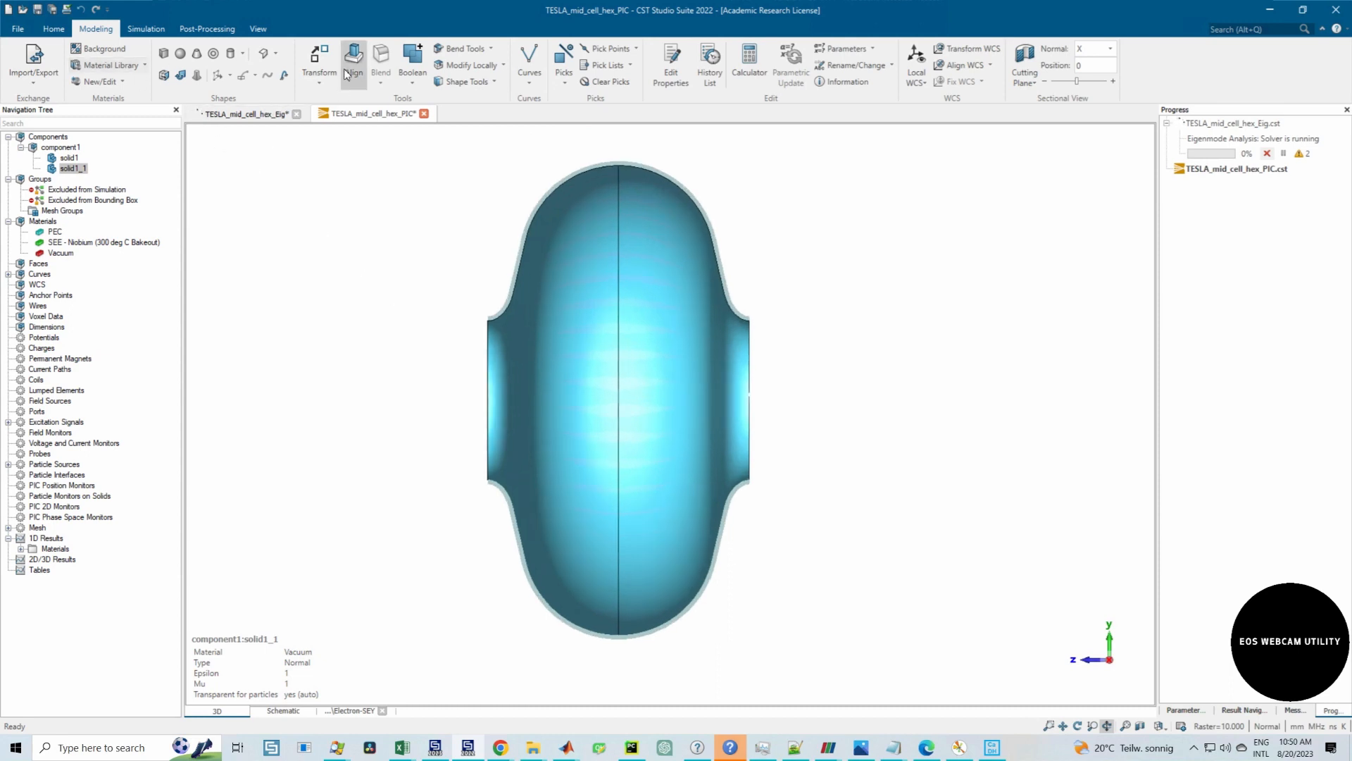
Step: Define a vacuum brick in component1 from -Req to Req in X and Y, with Zmin 2*L and Zmax -2*L, and preview it
{"action": "left_click", "coordinate": [163, 53]}
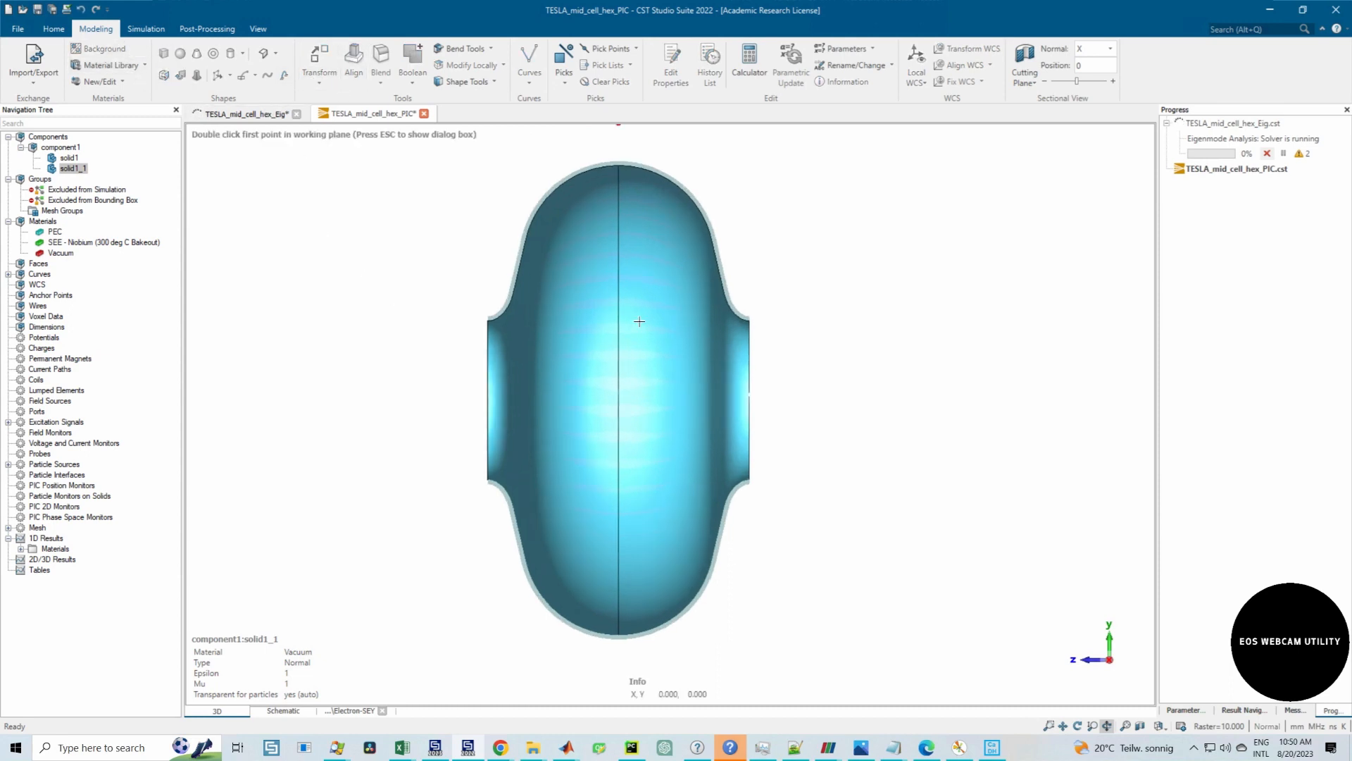
{"action": "key", "text": "Escape"}
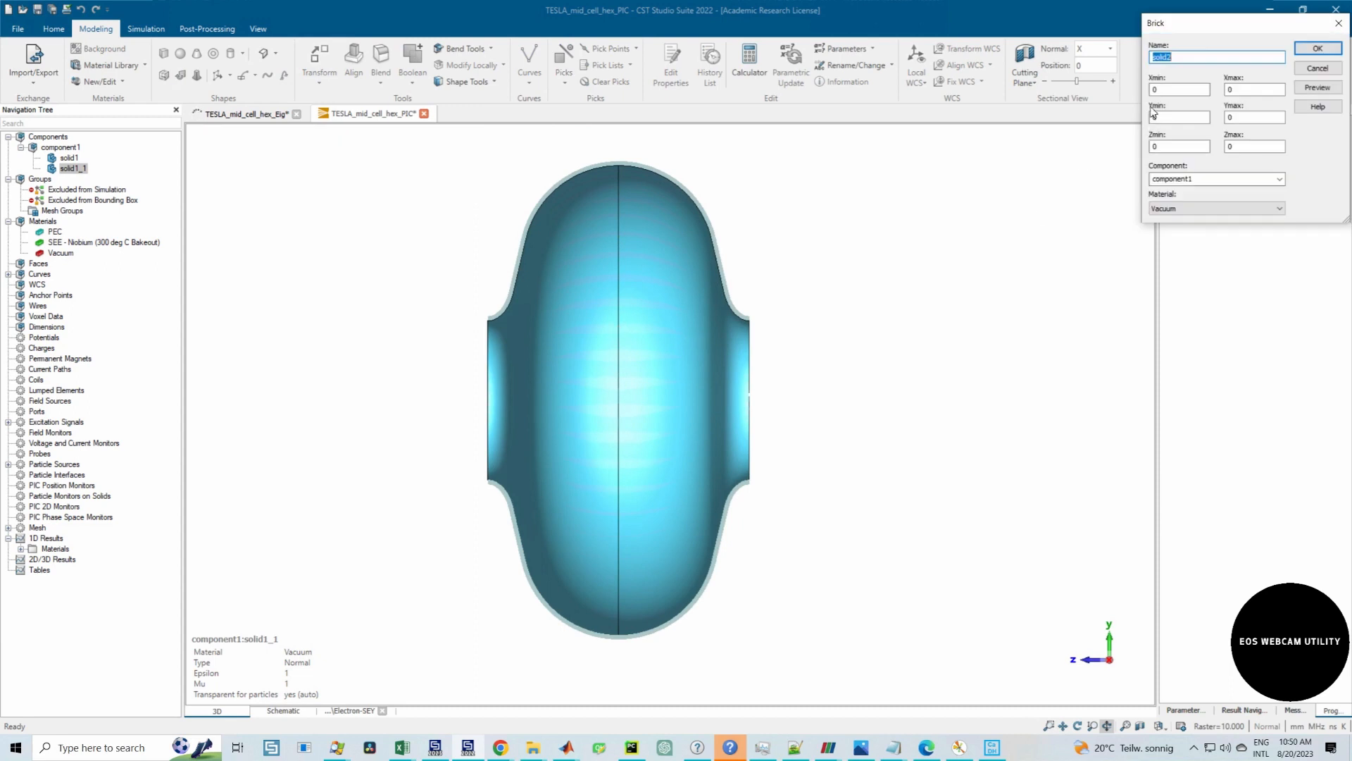
{"action": "double_click", "coordinate": [1158, 90]}
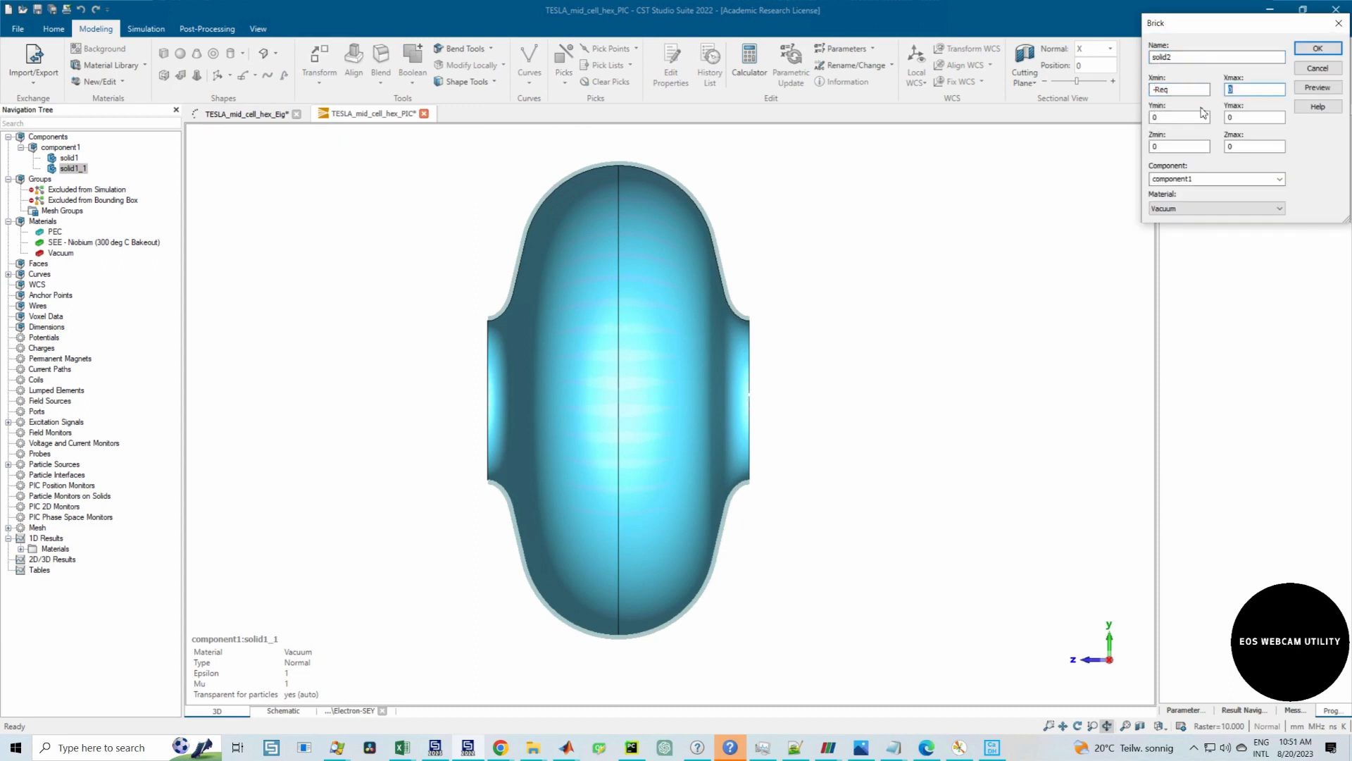
{"action": "type", "text": "Req"}
{"action": "type", "text": "L"}
{"action": "key", "text": "Tab"}
{"action": "left_click", "coordinate": [1318, 88]}
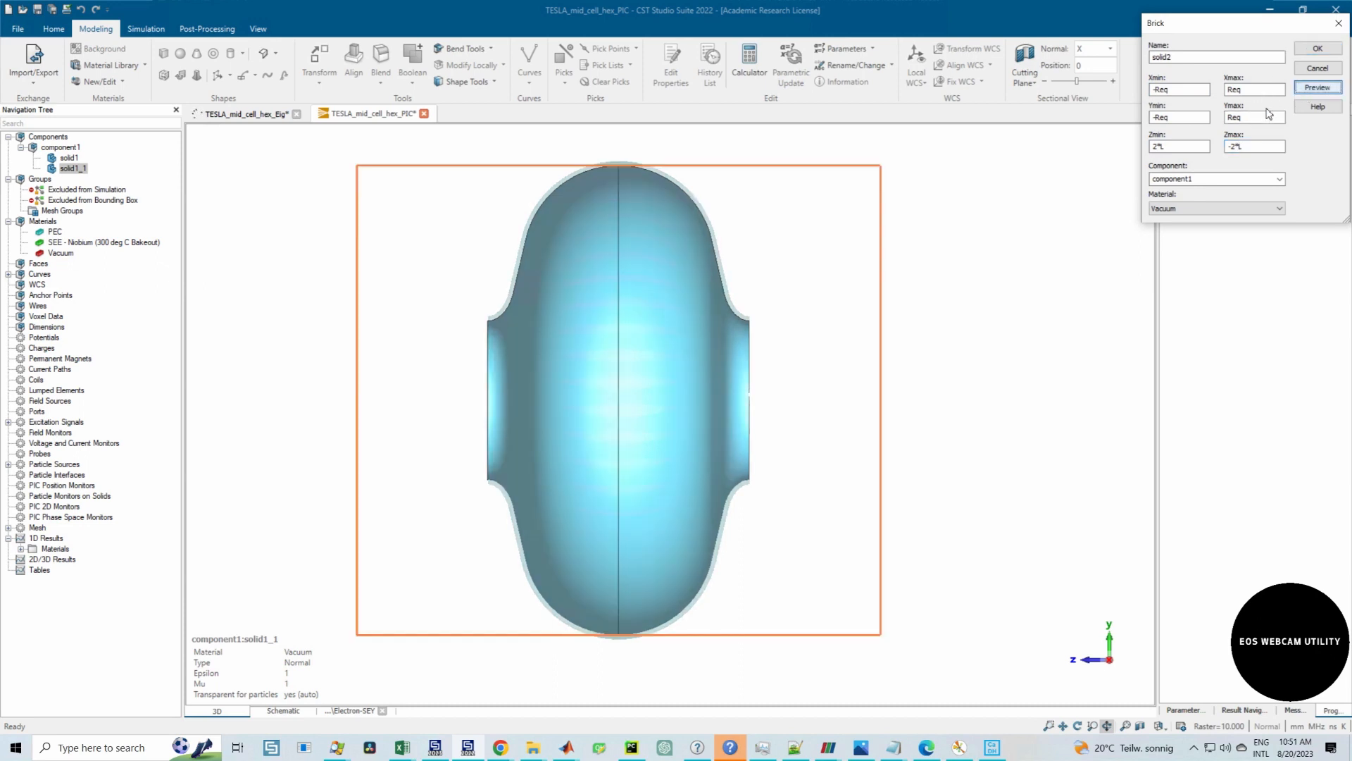
Step: Reduce the brick's Ymax to slightly below Req and create the brick, applying no boolean combination to all intersecting shapes
{"action": "left_click", "coordinate": [1251, 123]}
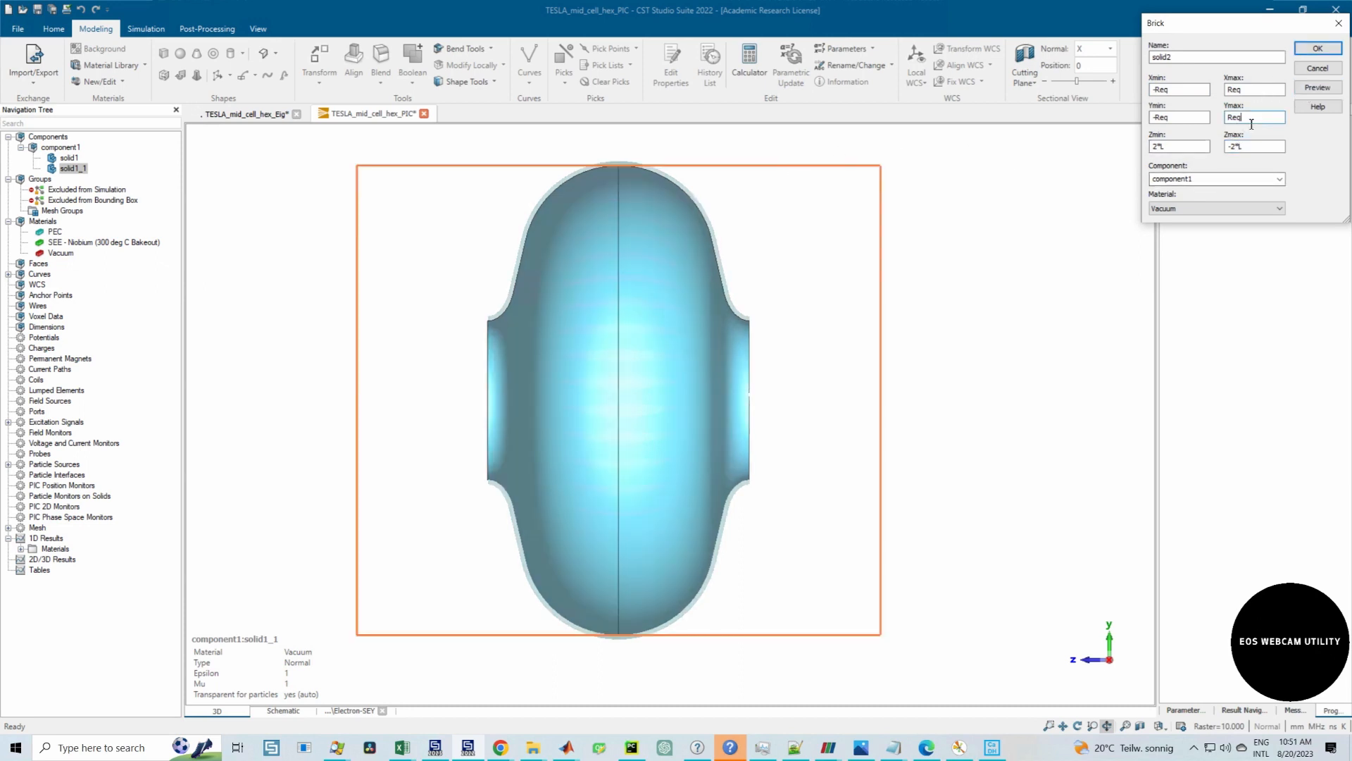
{"action": "left_click", "coordinate": [1318, 88]}
{"action": "left_click", "coordinate": [1305, 53]}
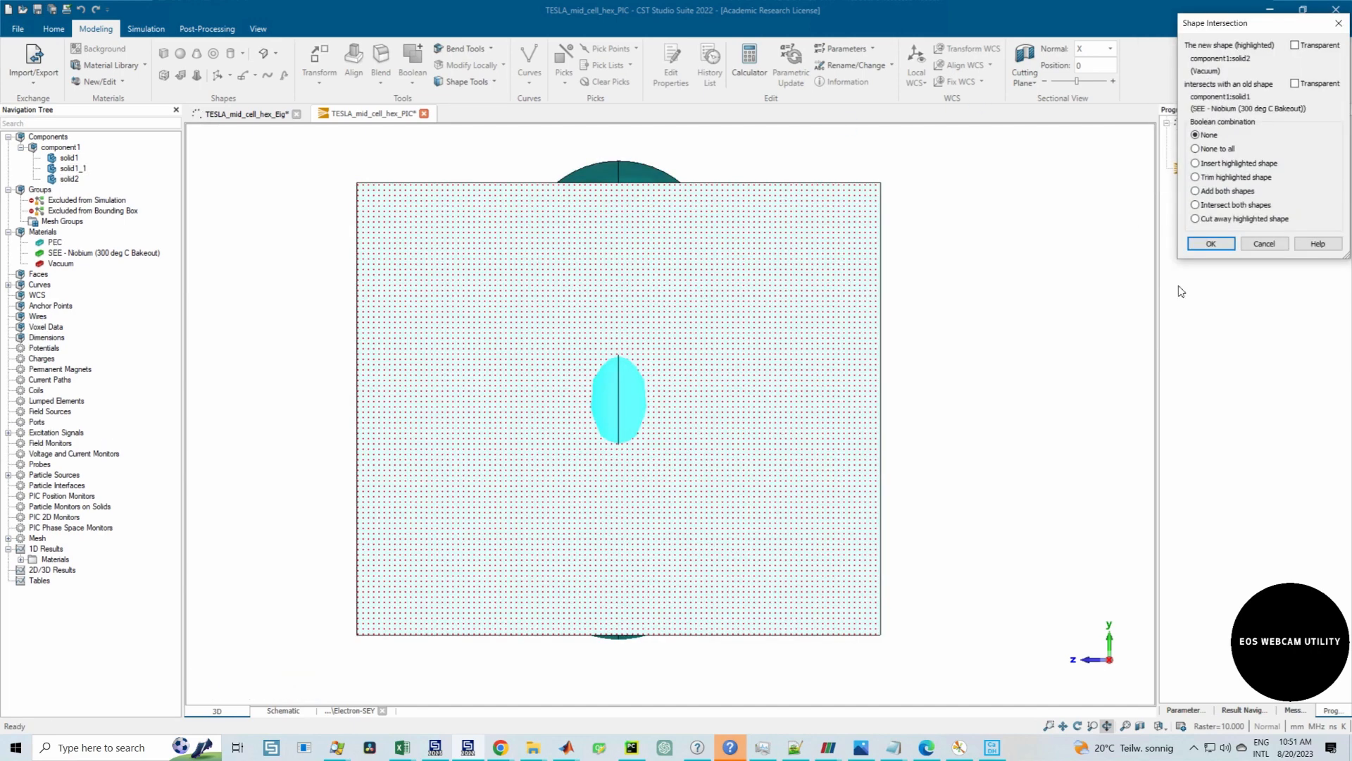
{"action": "left_click", "coordinate": [1197, 148]}
{"action": "left_click", "coordinate": [1201, 246]}
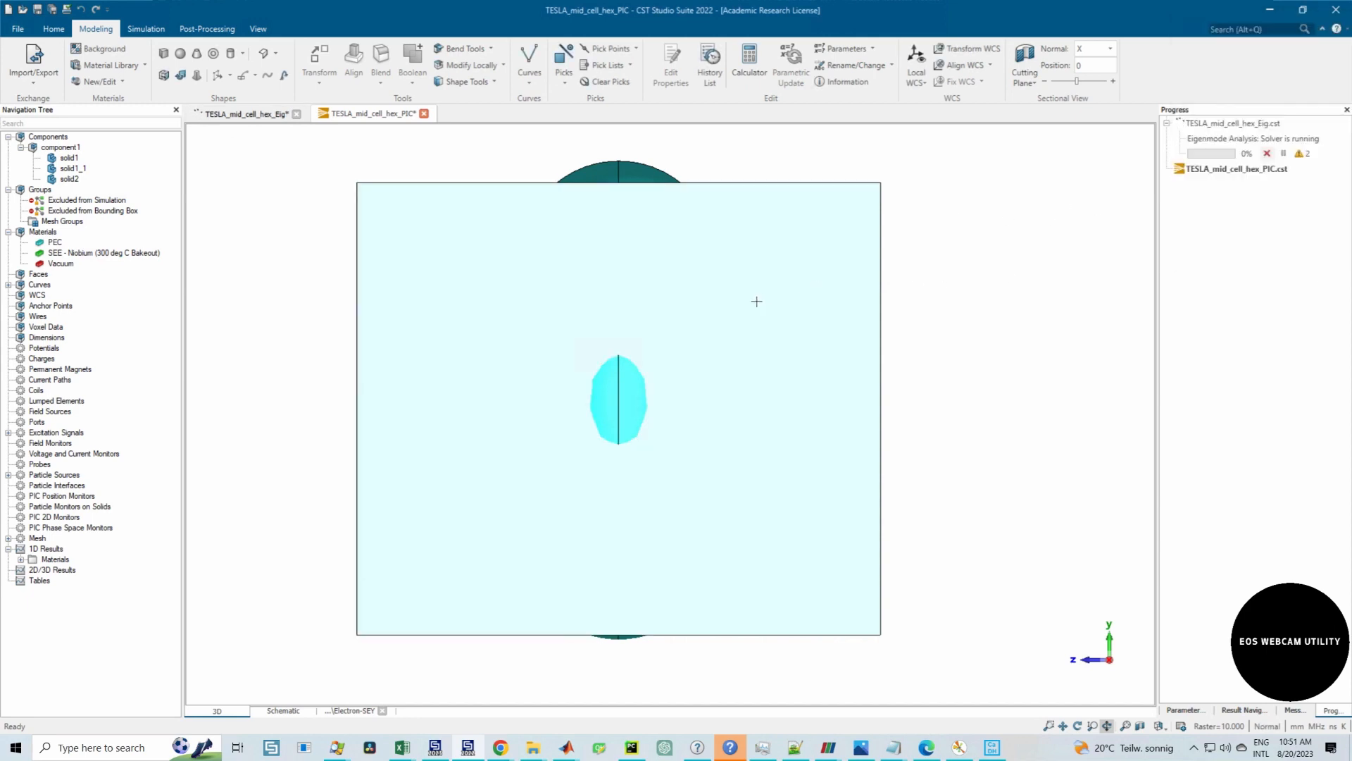
Step: Subtract the brick solid2 from the vacuum copy solid1_1, keeping only the small cap at the cavity's upper equator
{"action": "left_click", "coordinate": [71, 168]}
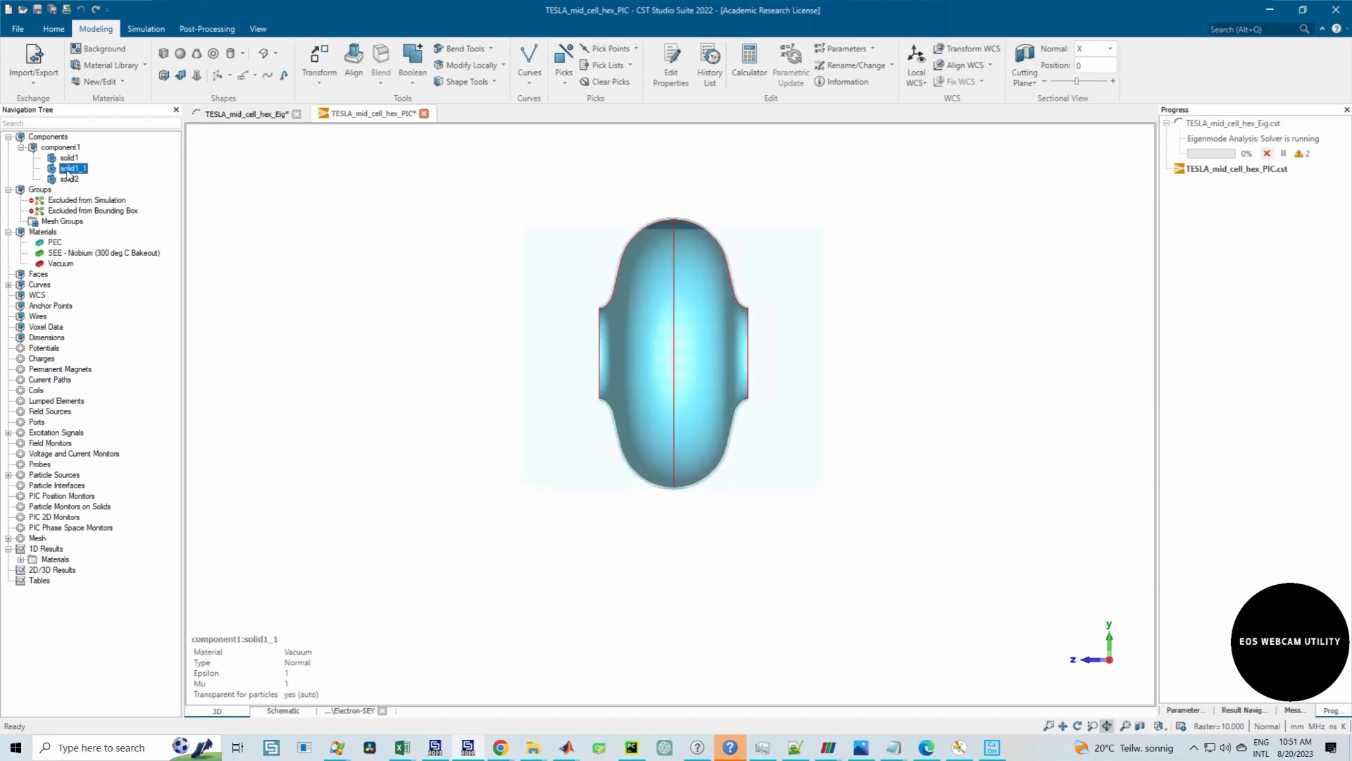
{"action": "key", "text": "minus"}
{"action": "left_click", "coordinate": [69, 178]}
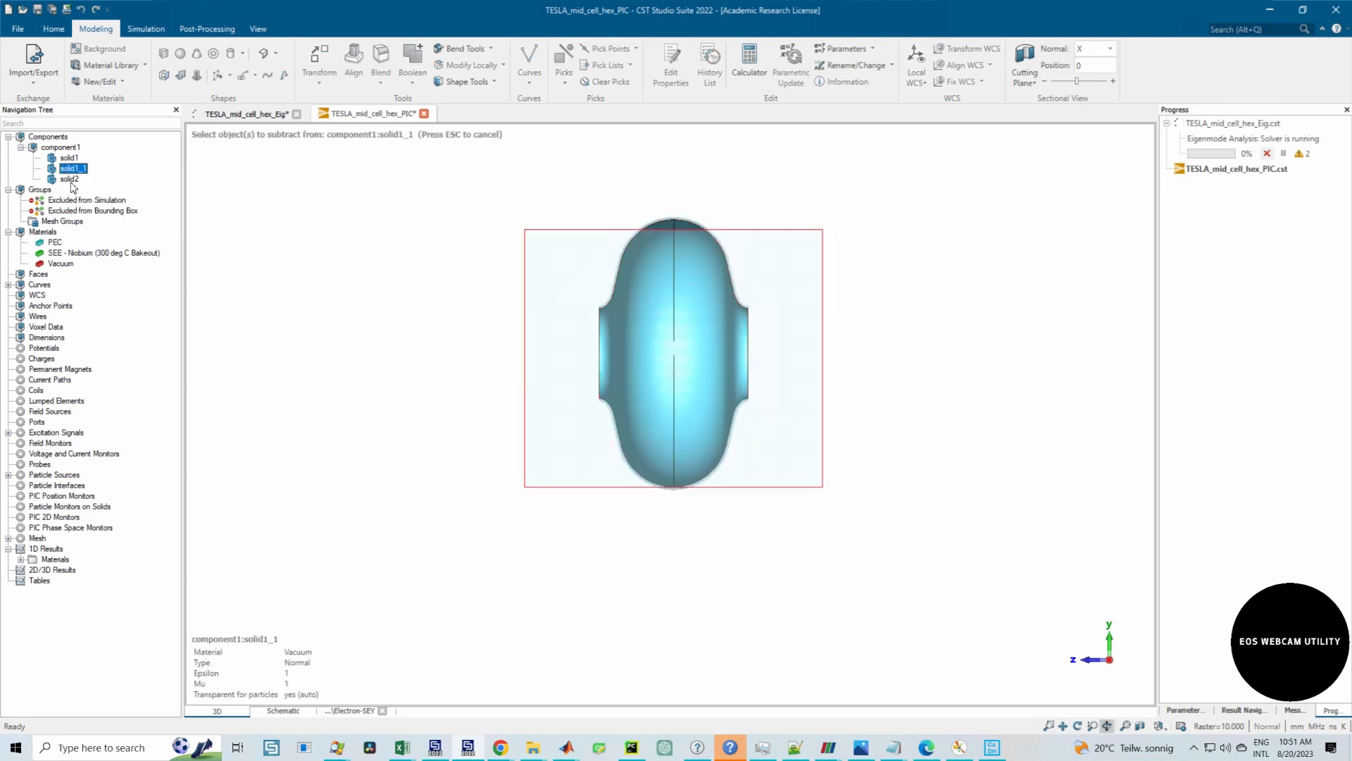
{"action": "key", "text": "Return"}
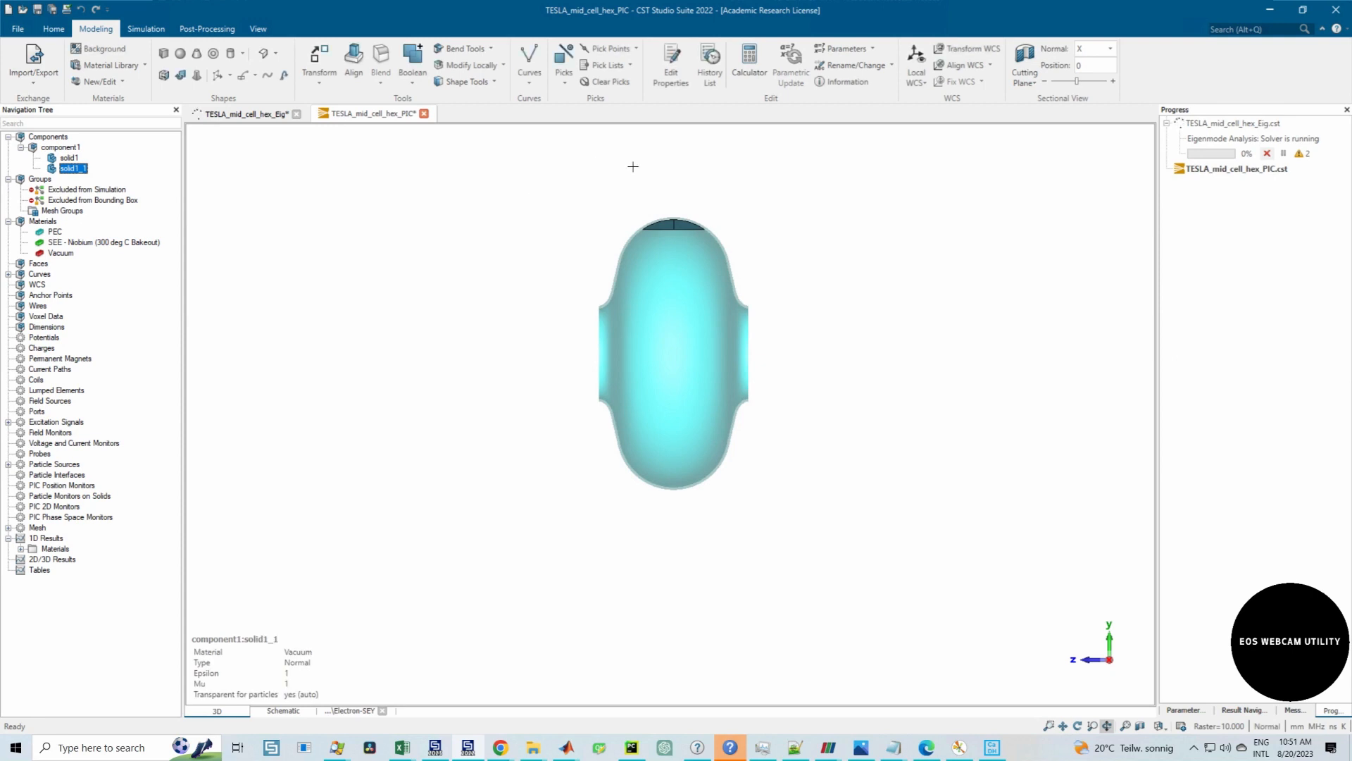
{"action": "left_click_drag", "start_coordinate": [633, 252], "coordinate": [620, 267]}
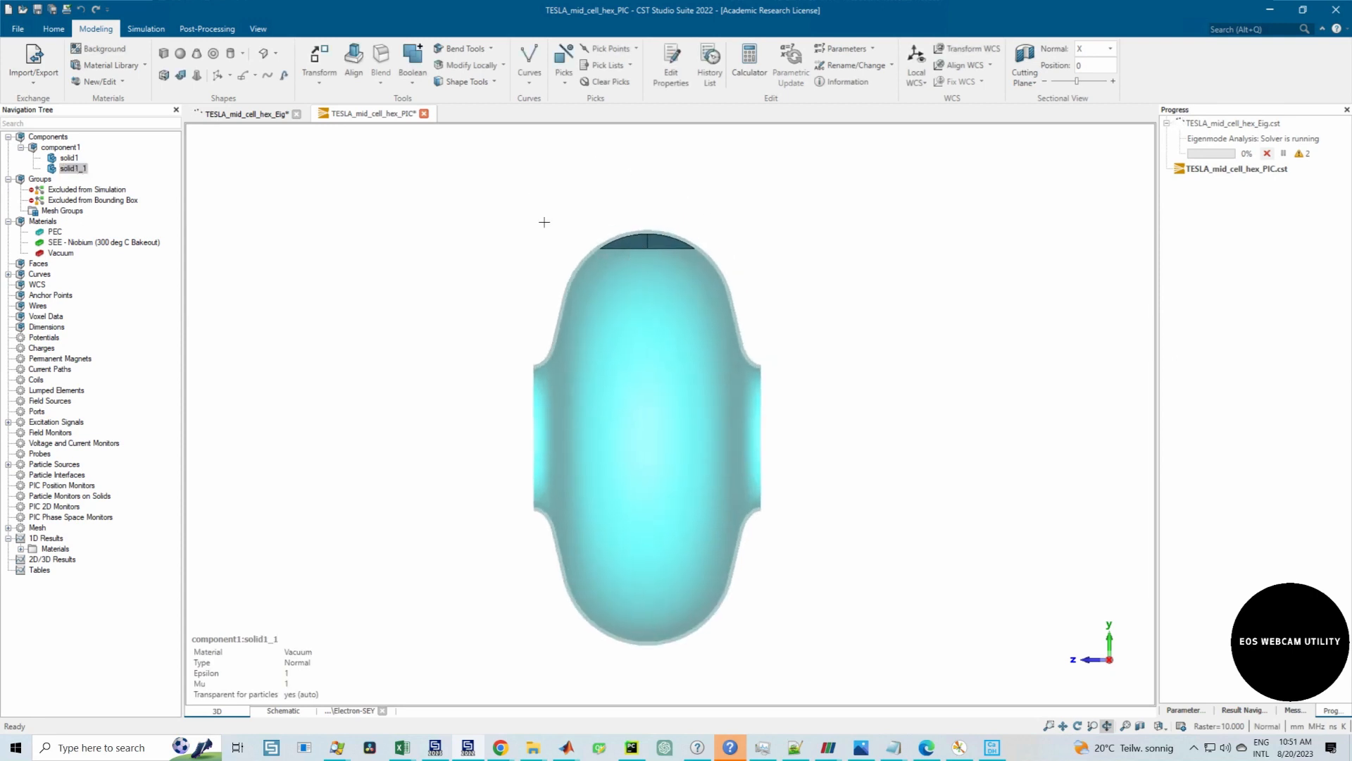
{"action": "scroll", "coordinate": [655, 272], "scroll_direction": "up", "scroll_amount": 2}
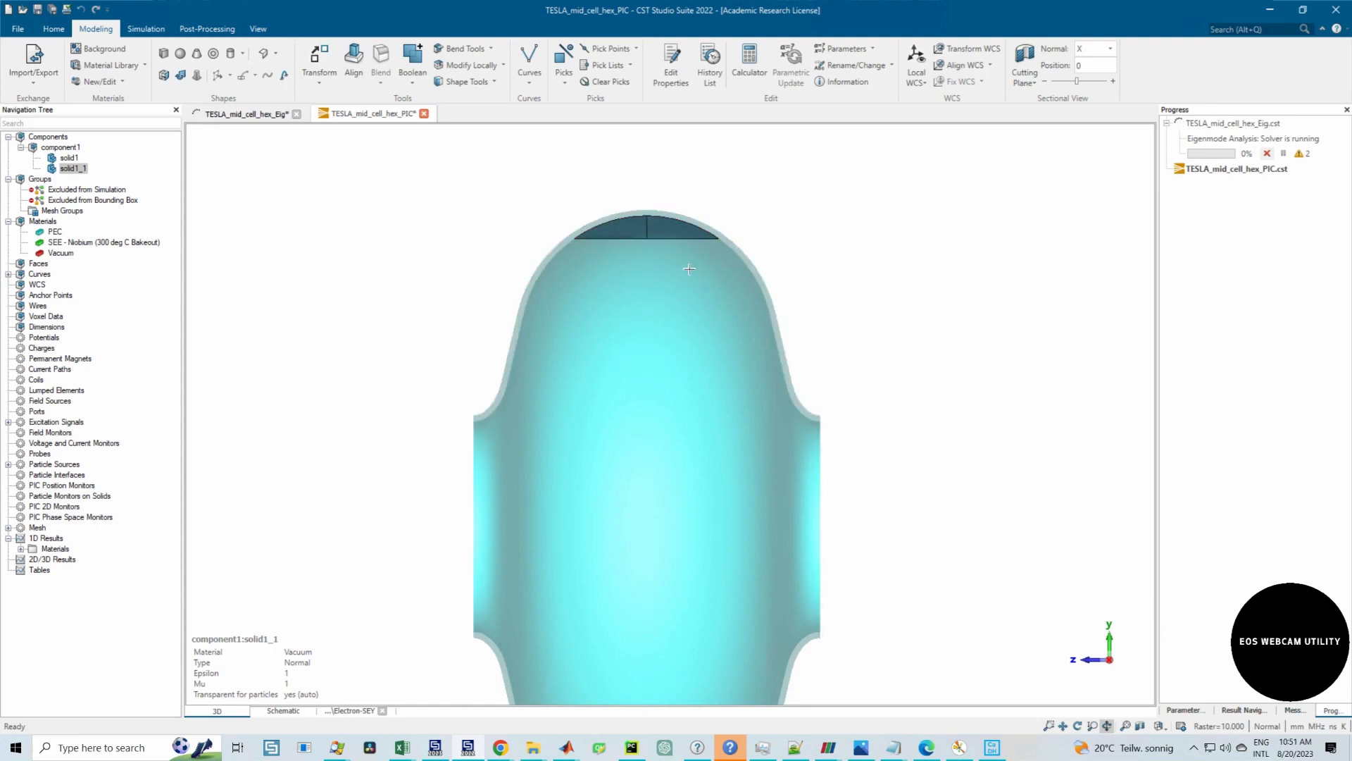
{"action": "scroll", "coordinate": [678, 272], "scroll_direction": "down", "scroll_amount": 1}
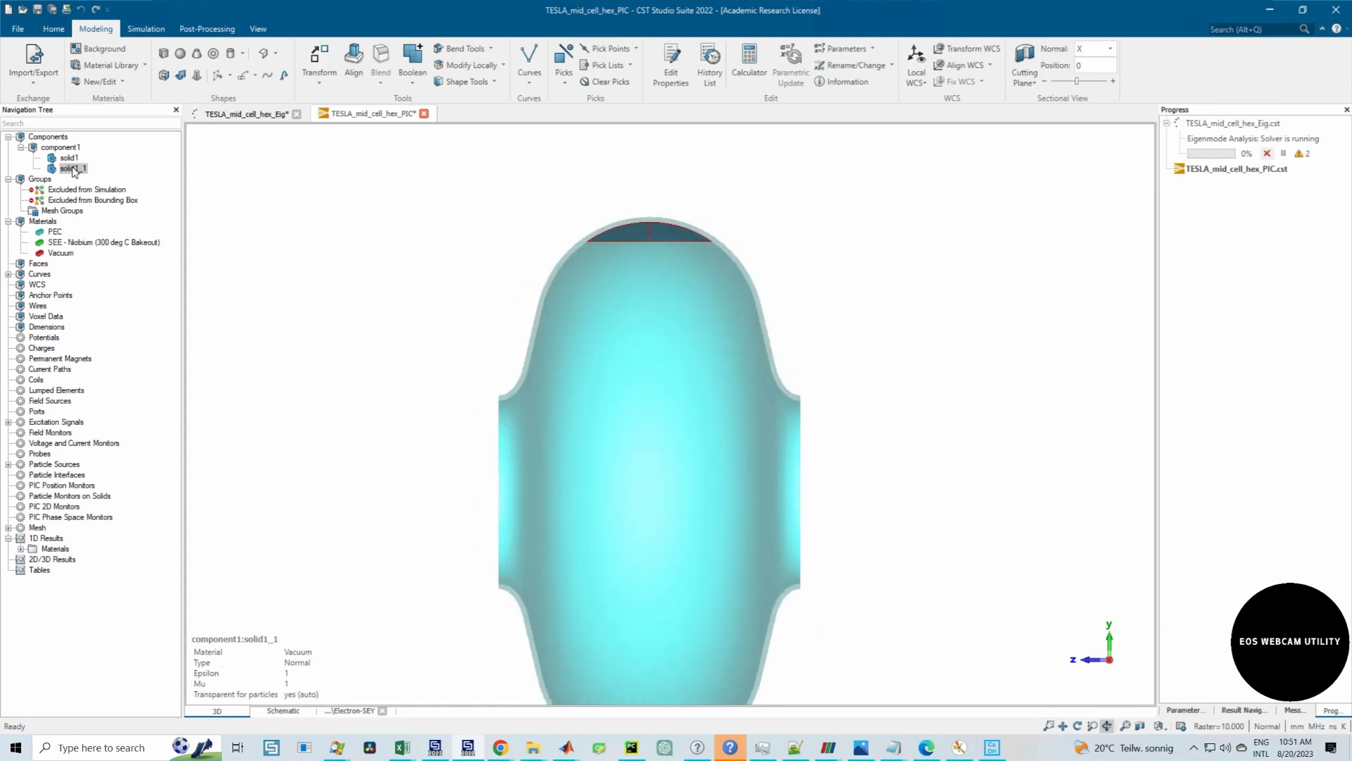
{"action": "right_click", "coordinate": [71, 169]}
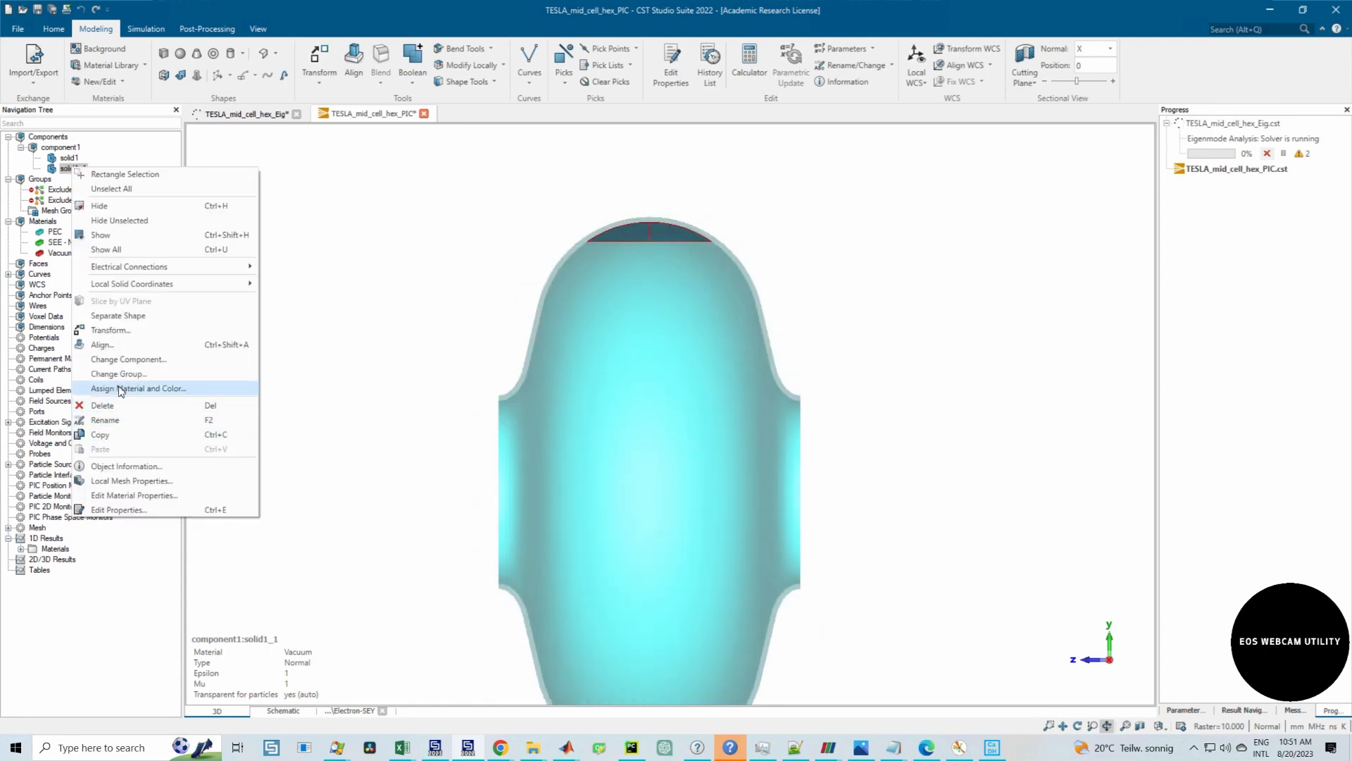
{"action": "left_click", "coordinate": [121, 388]}
{"action": "left_click", "coordinate": [771, 315]}
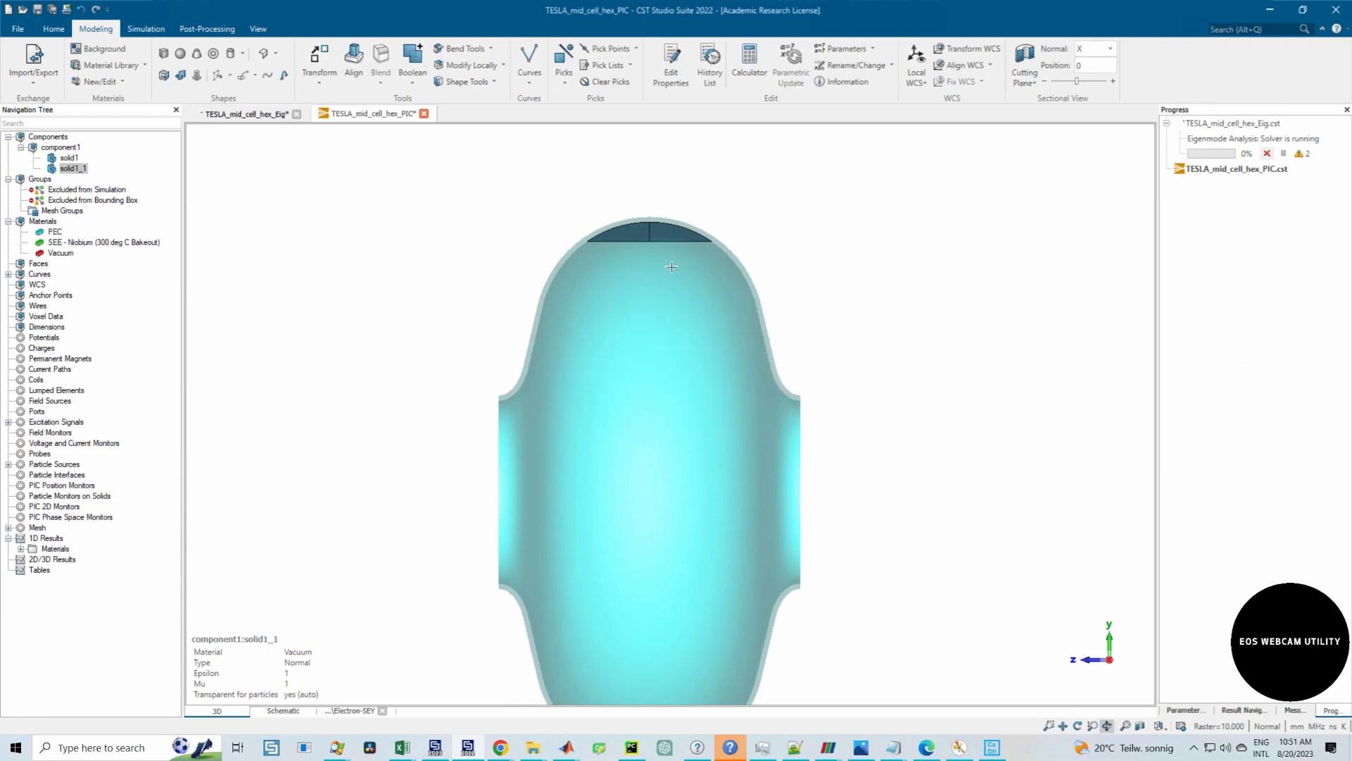
Step: Give solid1_1 a local mesh volume refinement with an absolute step width of 0.2 in all three directions
{"action": "scroll", "coordinate": [606, 246], "scroll_direction": "down", "scroll_amount": 2}
{"action": "left_click_drag", "start_coordinate": [607, 246], "coordinate": [556, 303]}
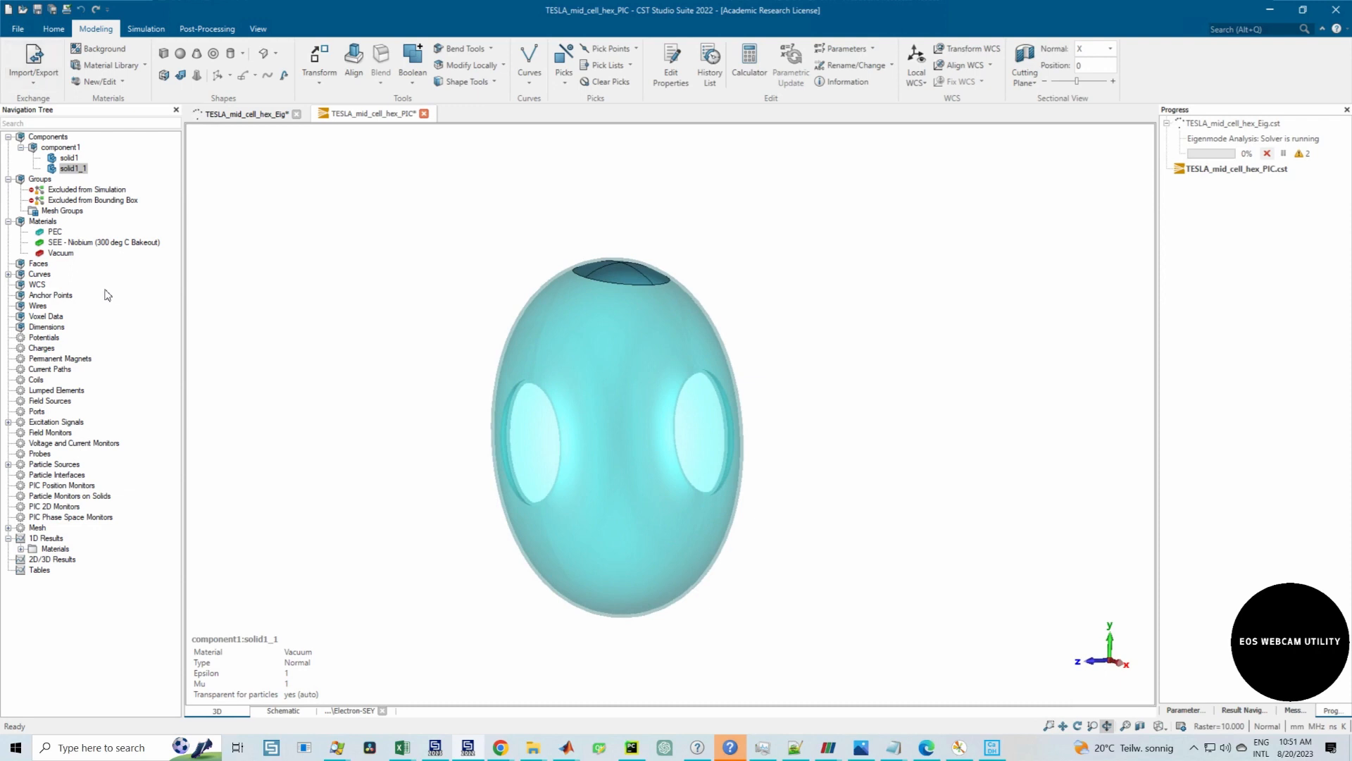
{"action": "right_click", "coordinate": [68, 168]}
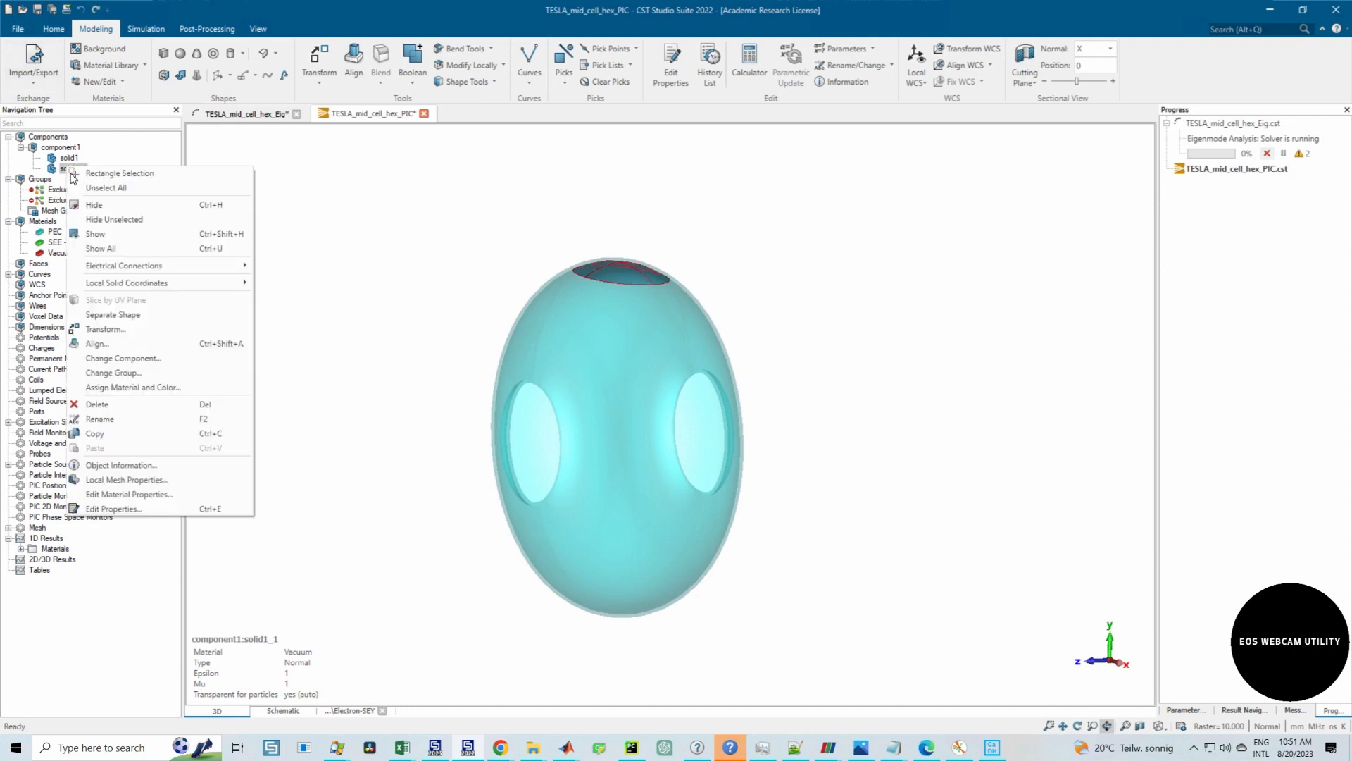
{"action": "left_click", "coordinate": [134, 474]}
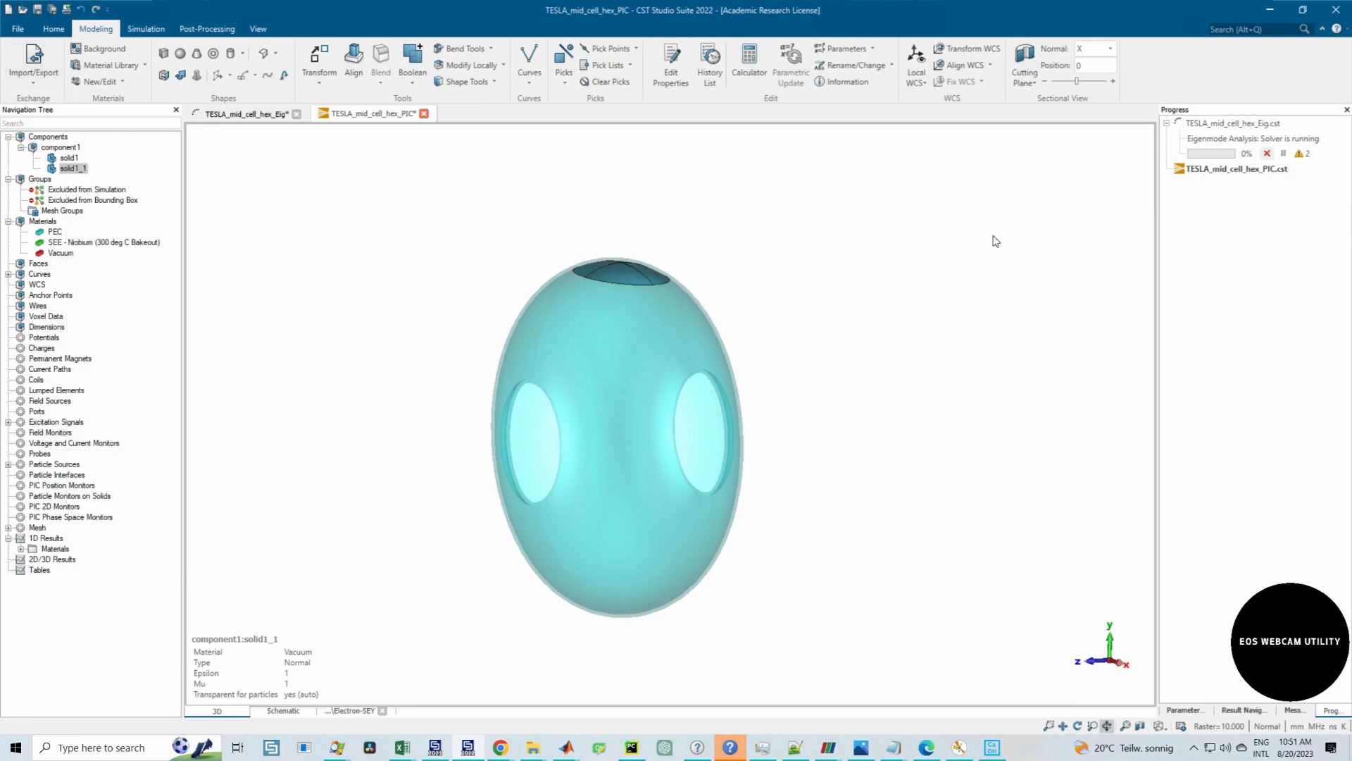
{"action": "left_click", "coordinate": [1152, 349]}
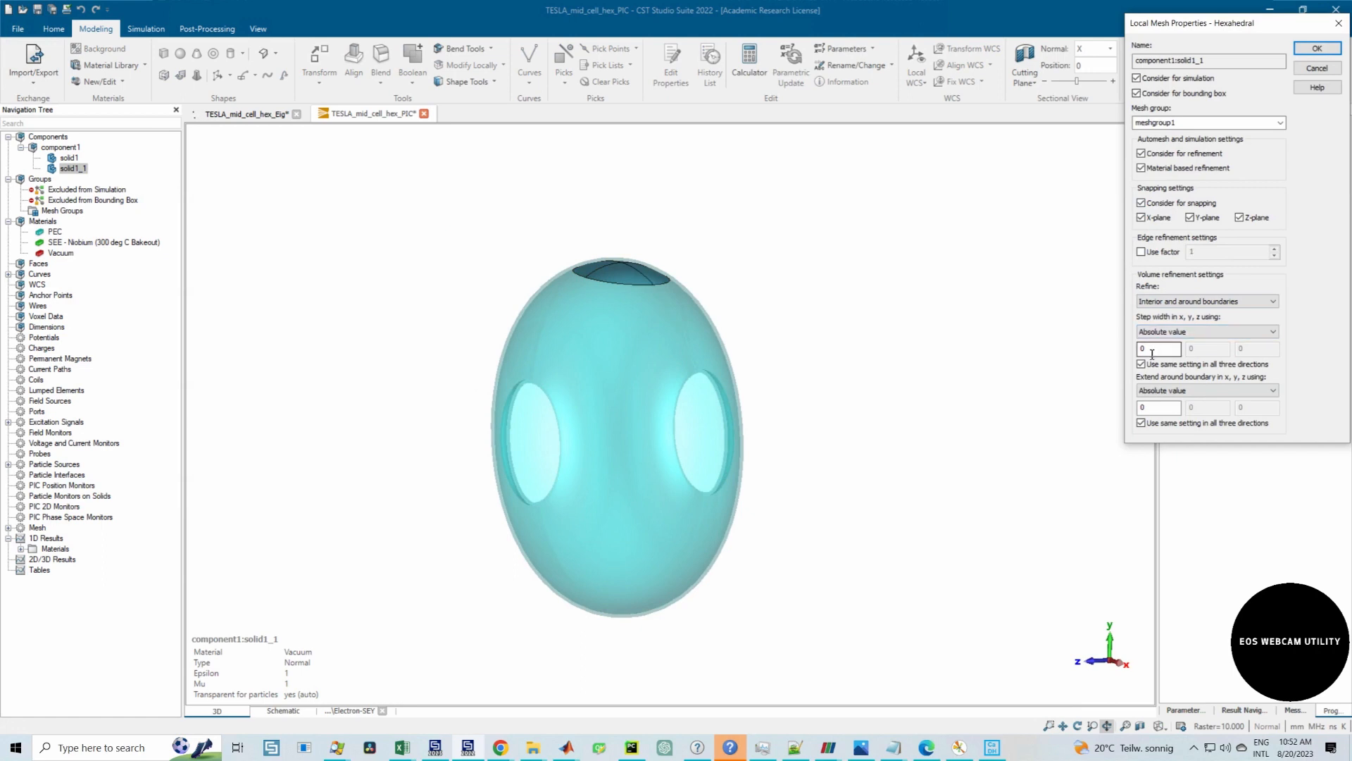
{"action": "left_click", "coordinate": [1159, 353]}
{"action": "type", "text": ".2"}
{"action": "left_click", "coordinate": [1317, 48]}
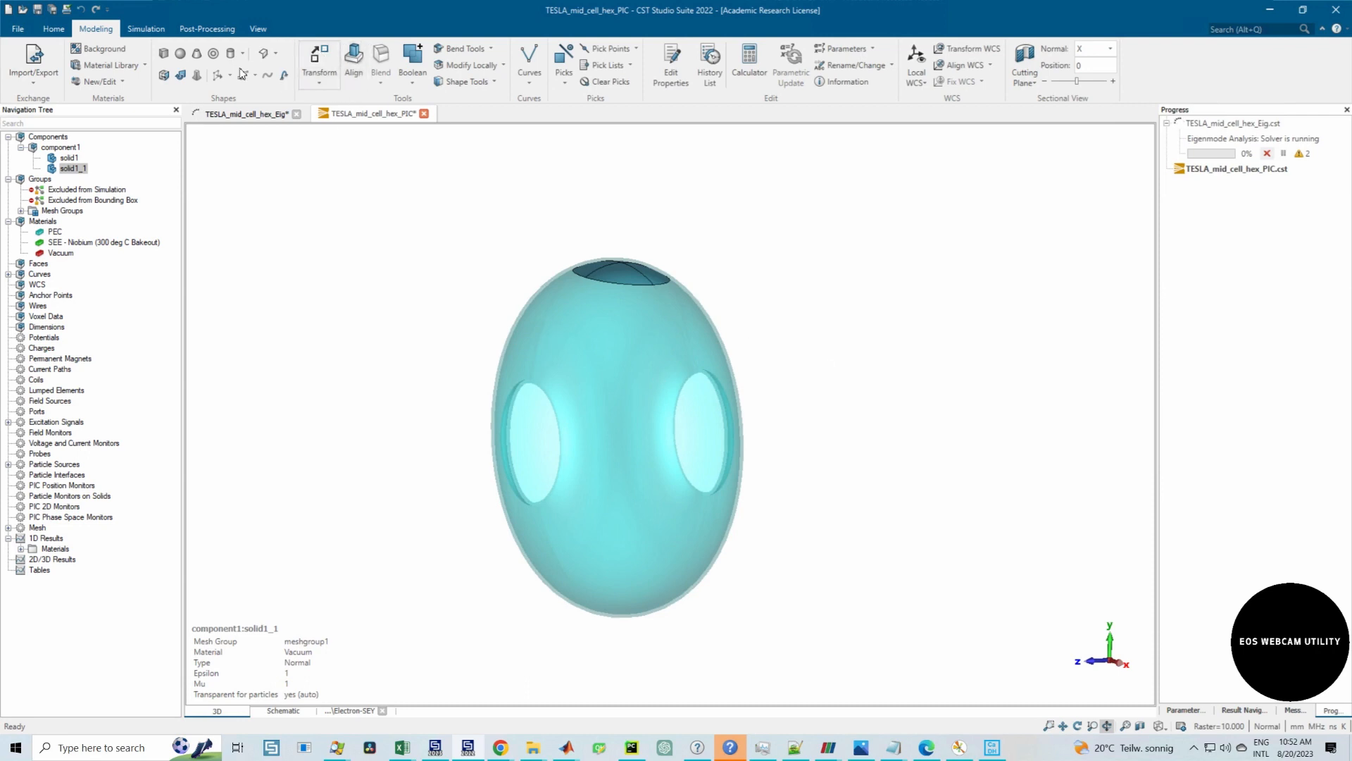
Step: Set the global hexahedral mesh to 50 cells per wavelength near the model, update it and inspect the mesh at the upper equator
{"action": "left_click", "coordinate": [146, 29]}
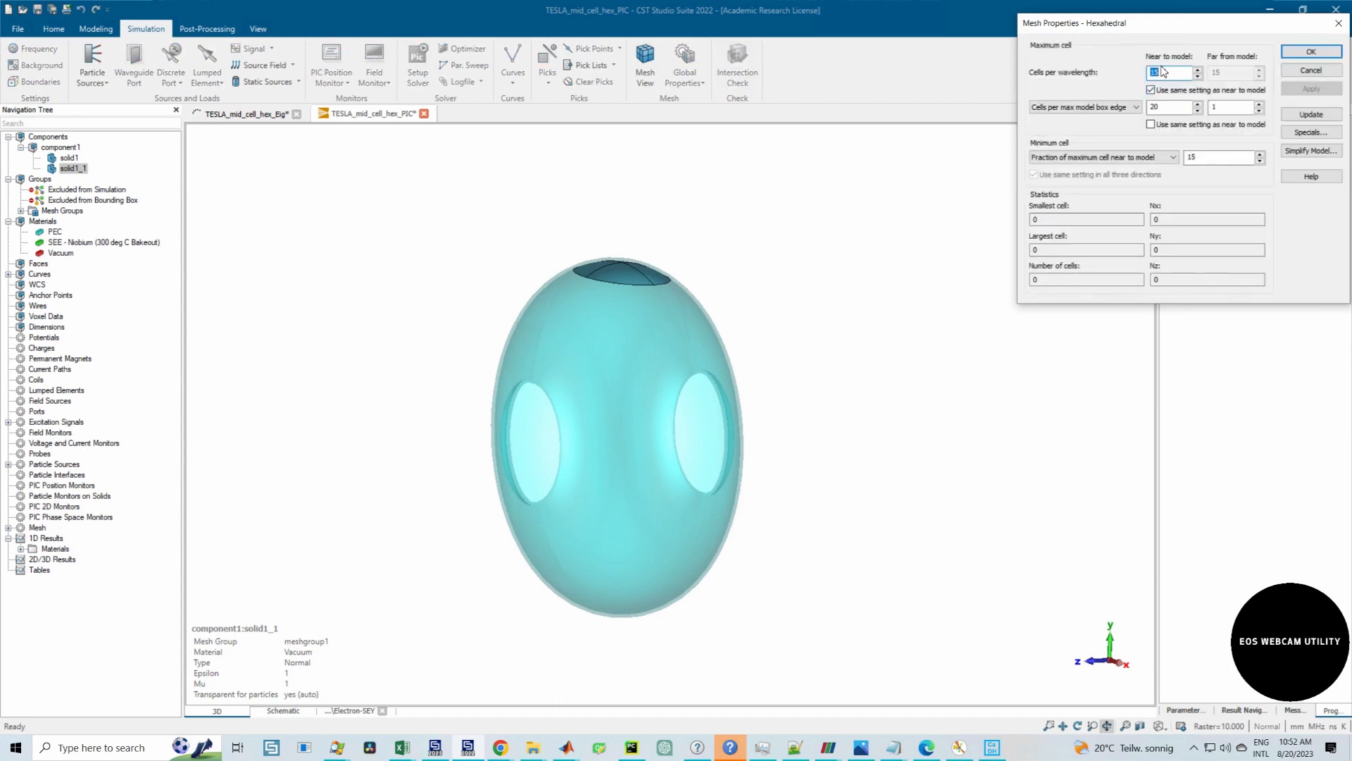
{"action": "type", "text": "50"}
{"action": "left_click", "coordinate": [1311, 114]}
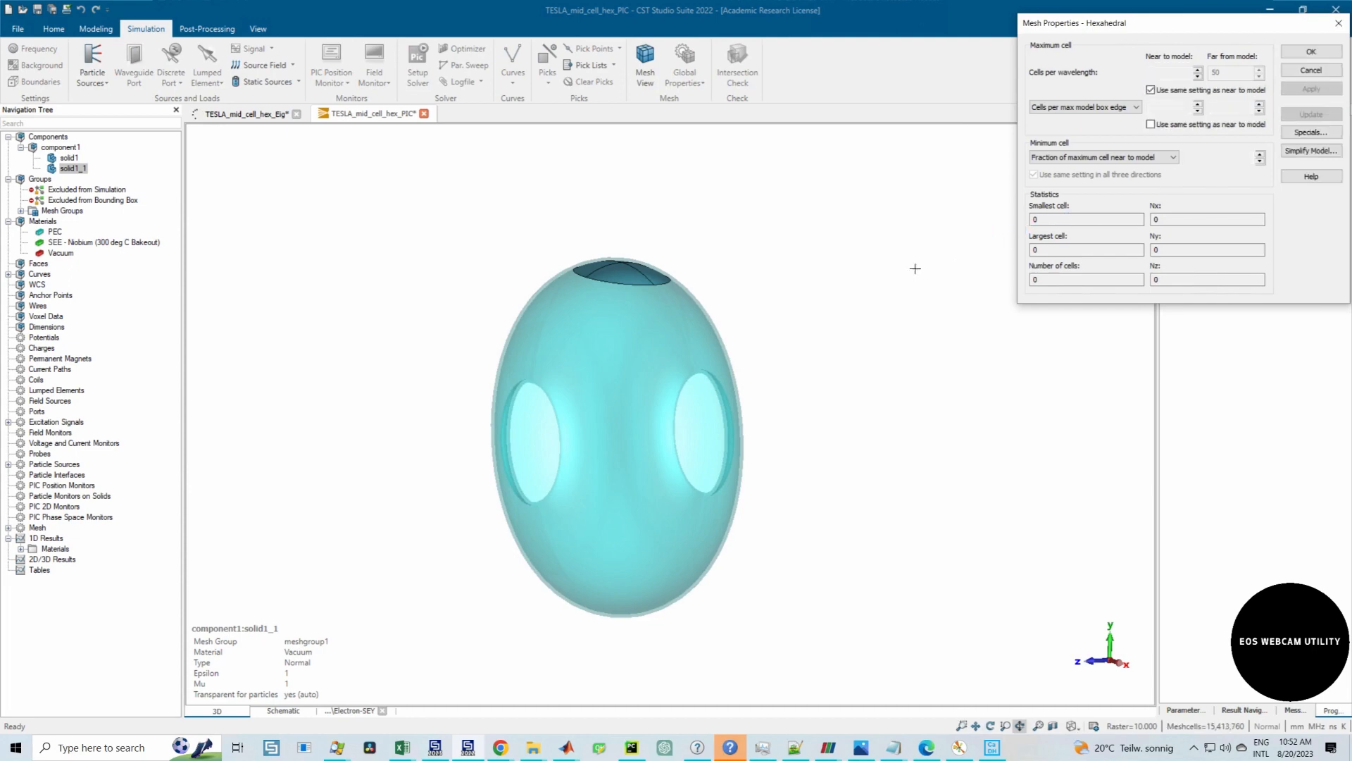
{"action": "left_click", "coordinate": [632, 273]}
{"action": "key", "text": "KP_6"}
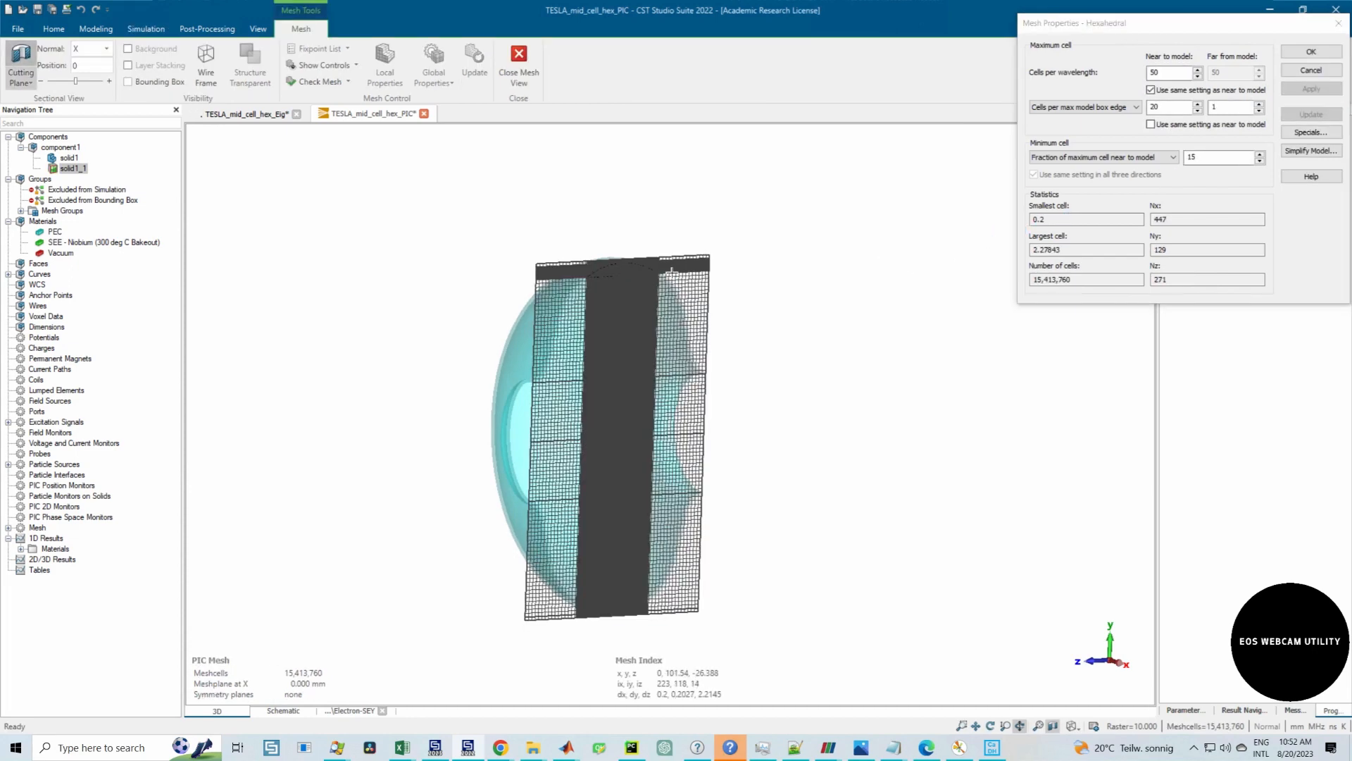
{"action": "scroll", "coordinate": [632, 274], "scroll_direction": "up", "scroll_amount": 8}
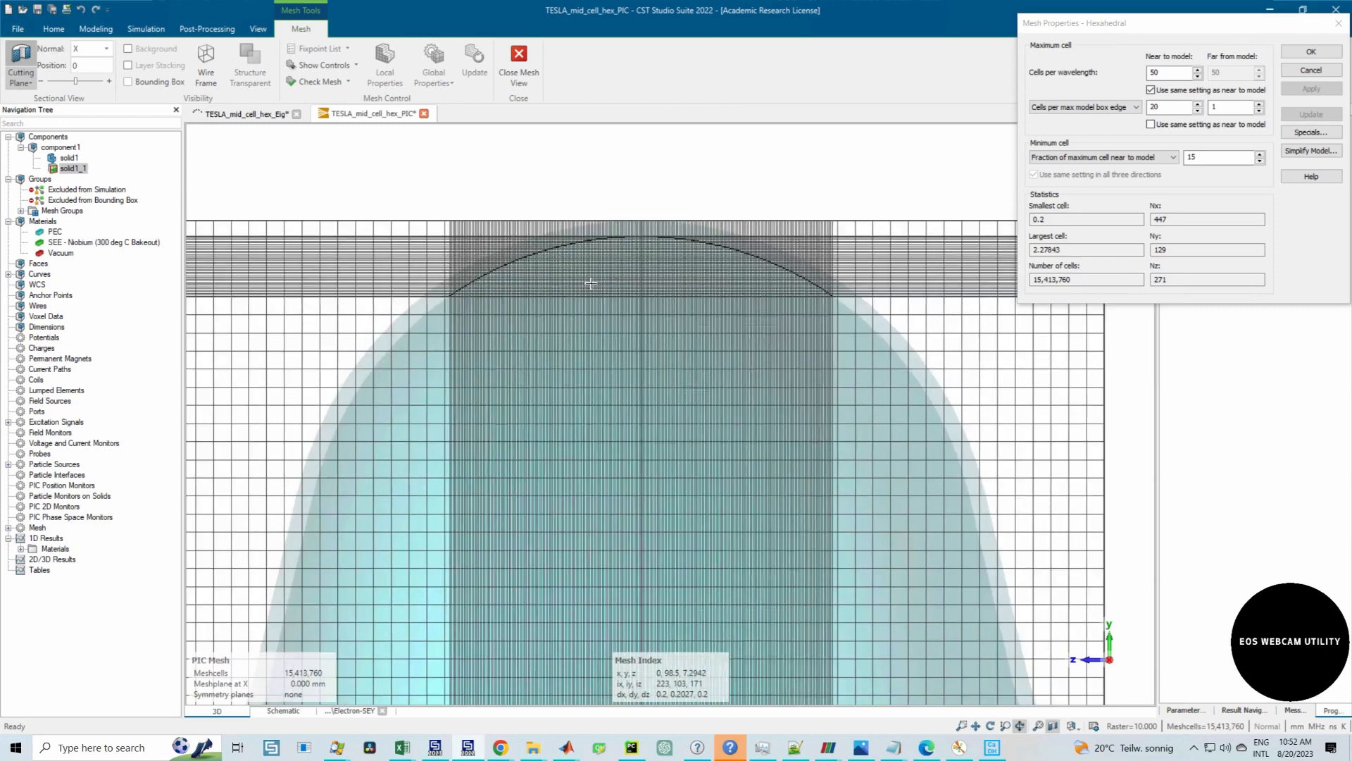
{"action": "scroll", "coordinate": [590, 283], "scroll_direction": "down", "scroll_amount": 3}
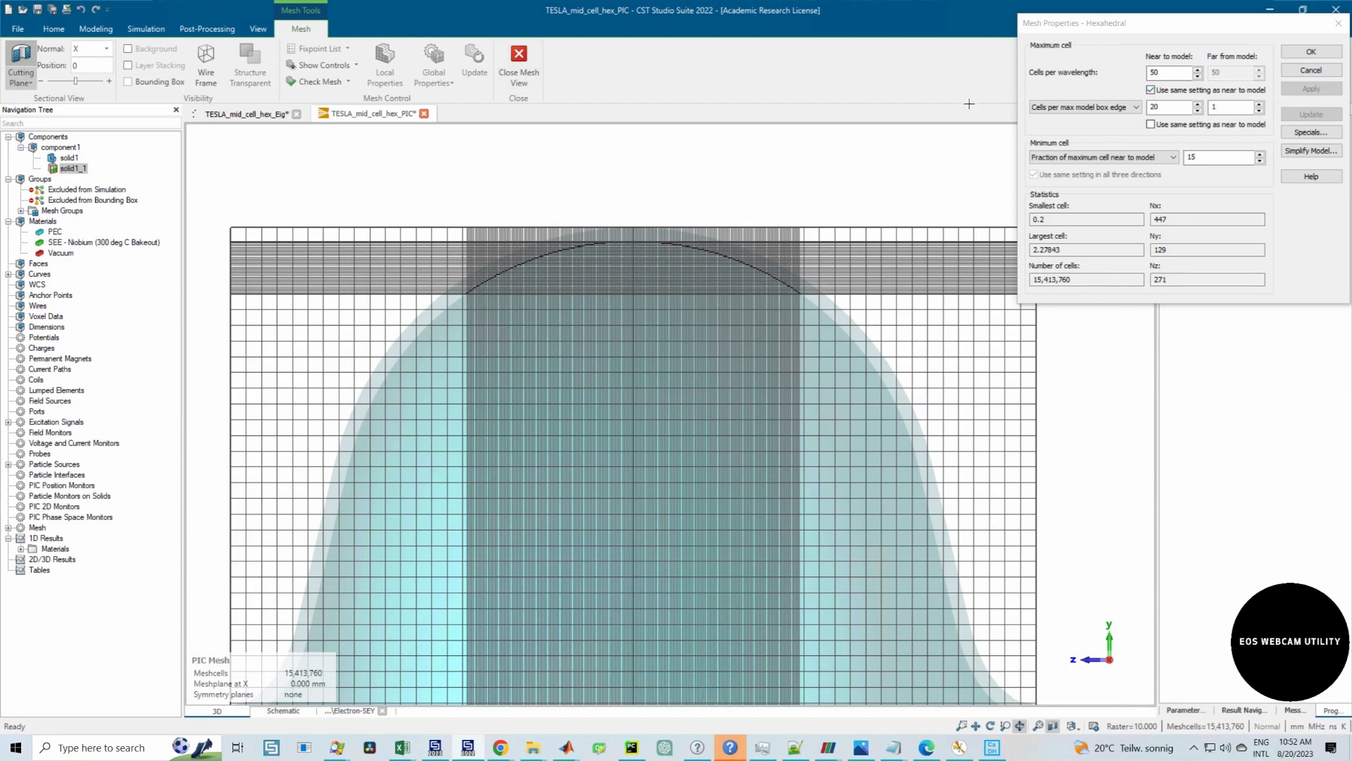
{"action": "left_click", "coordinate": [1310, 53]}
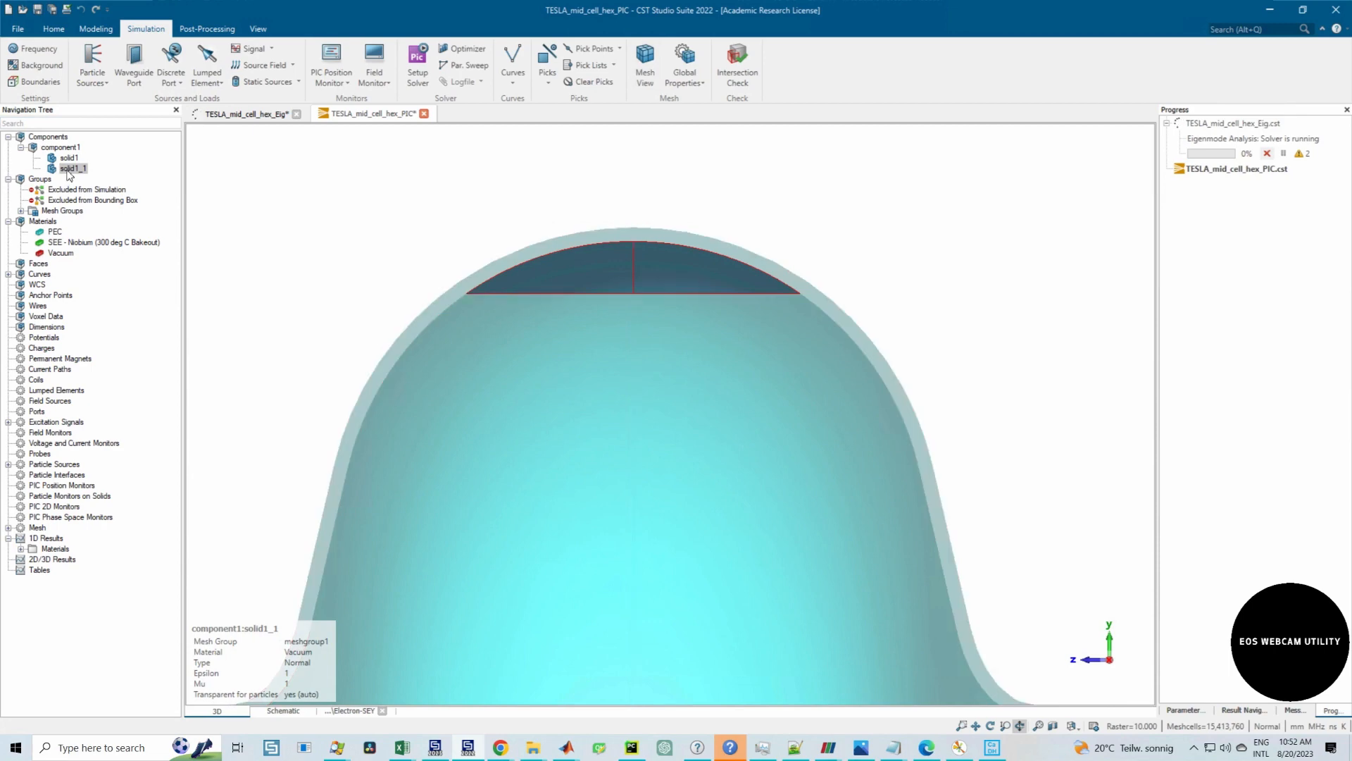
Step: Change solid1_1's local mesh step width to 0.3 in all directions and update the mesh
{"action": "left_click", "coordinate": [71, 169]}
{"action": "right_click", "coordinate": [68, 172]}
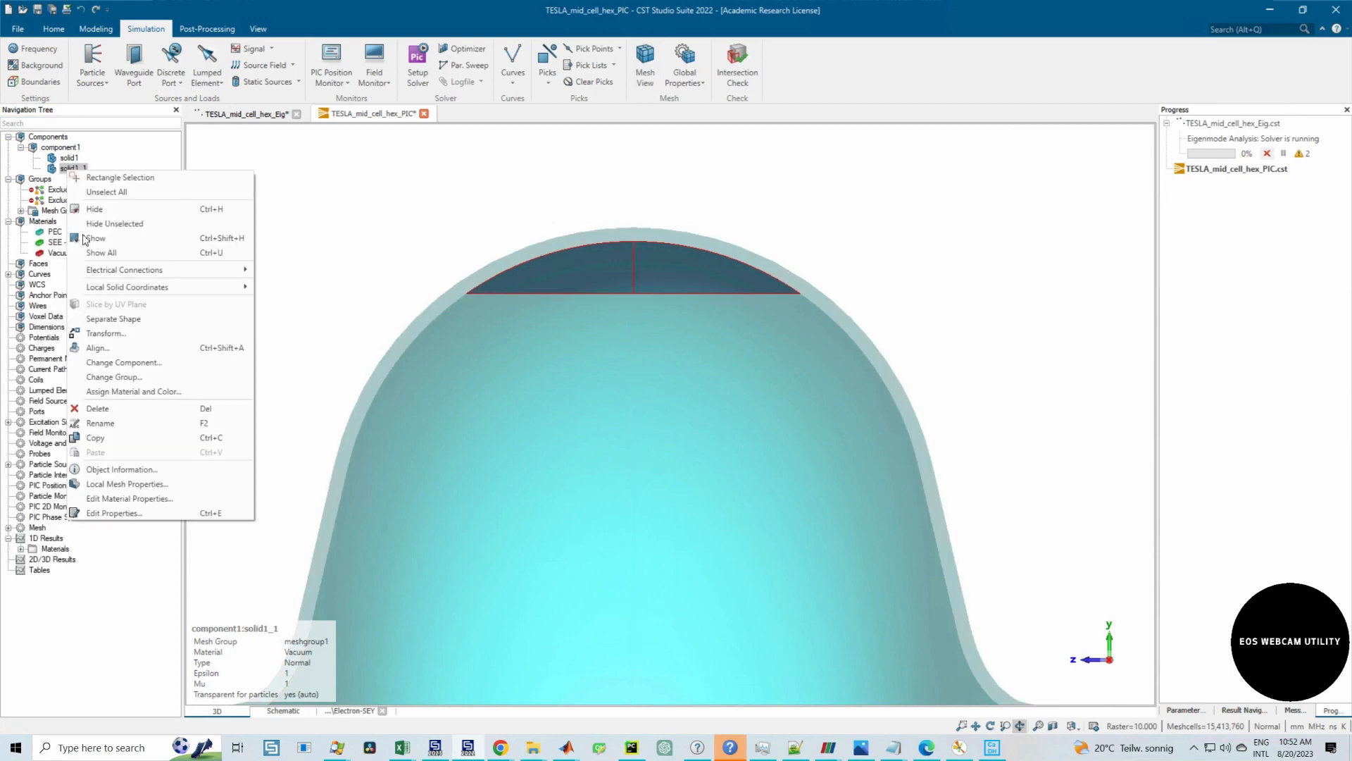
{"action": "left_click", "coordinate": [100, 486]}
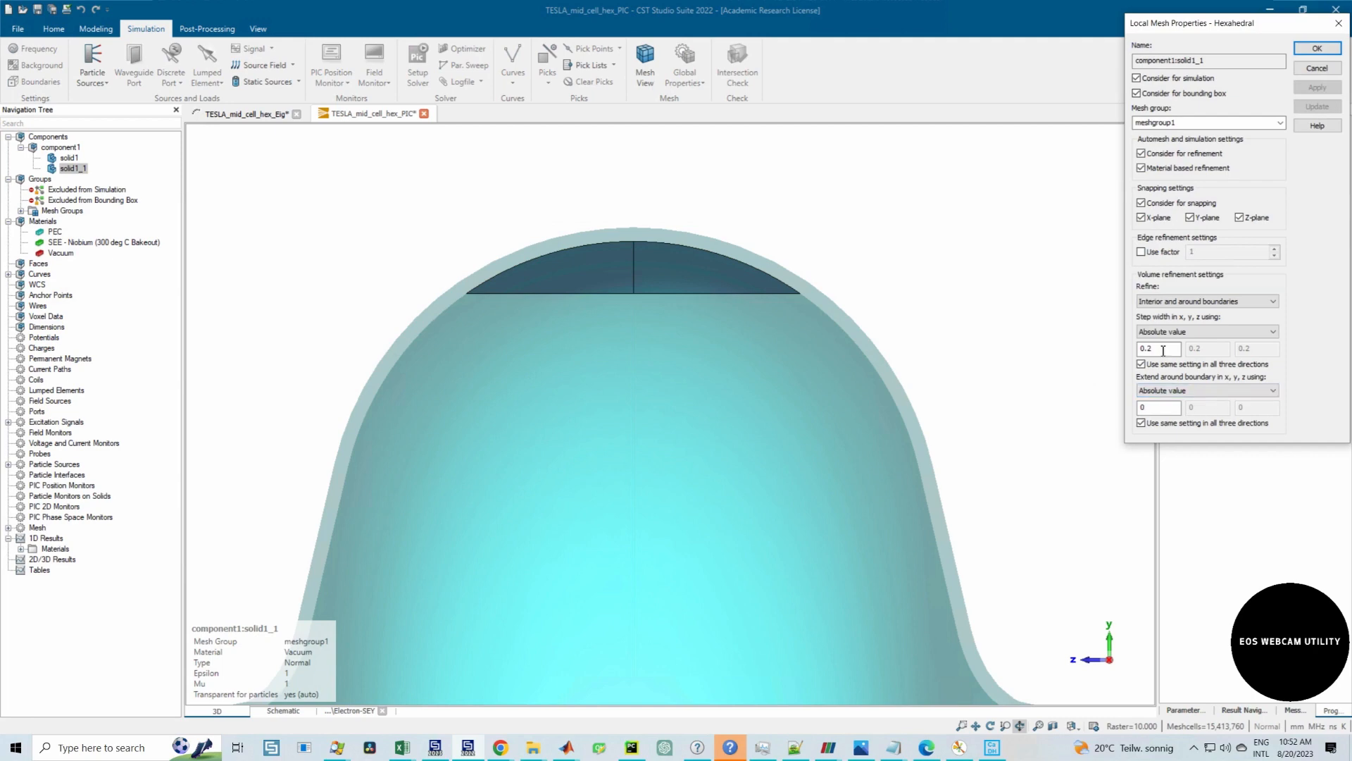
{"action": "left_click", "coordinate": [1157, 352]}
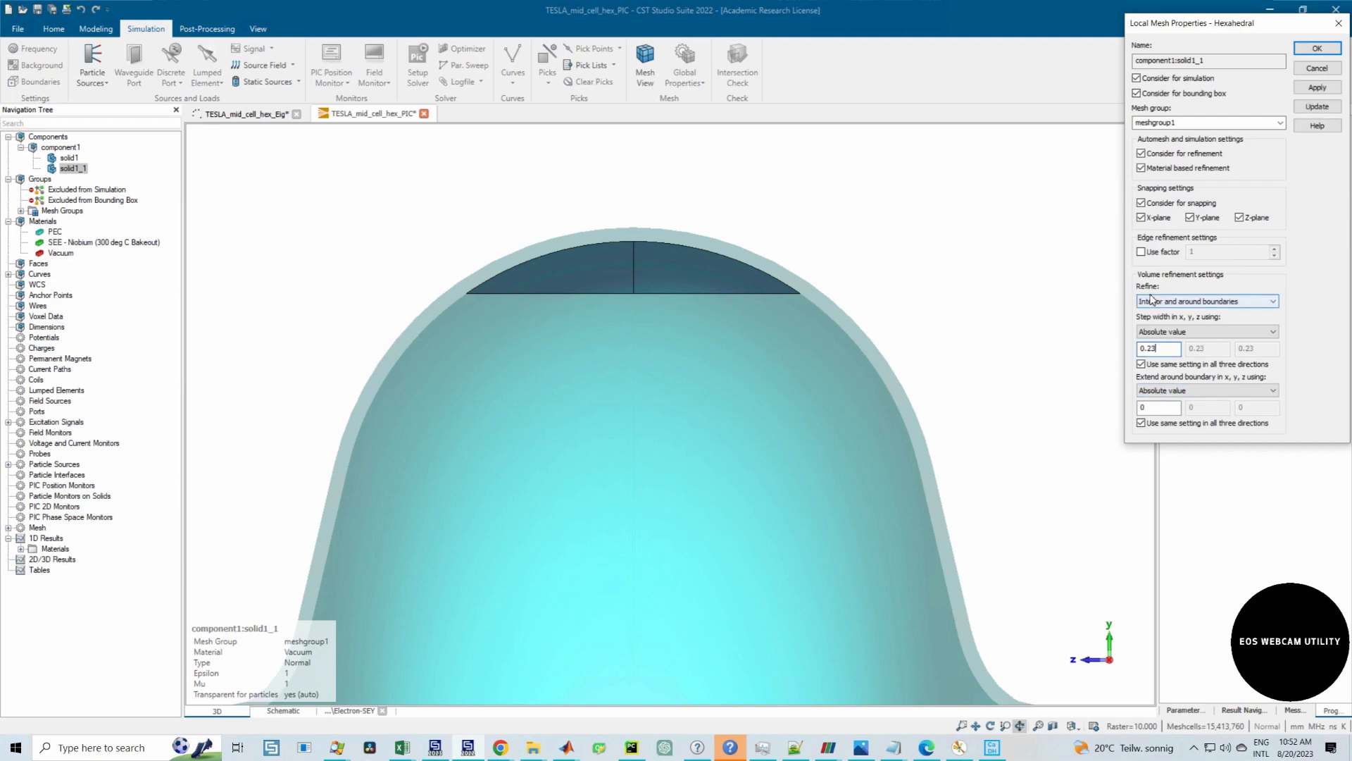
{"action": "key", "text": "BackSpace"}
{"action": "type", "text": "3"}
{"action": "left_click", "coordinate": [1317, 106]}
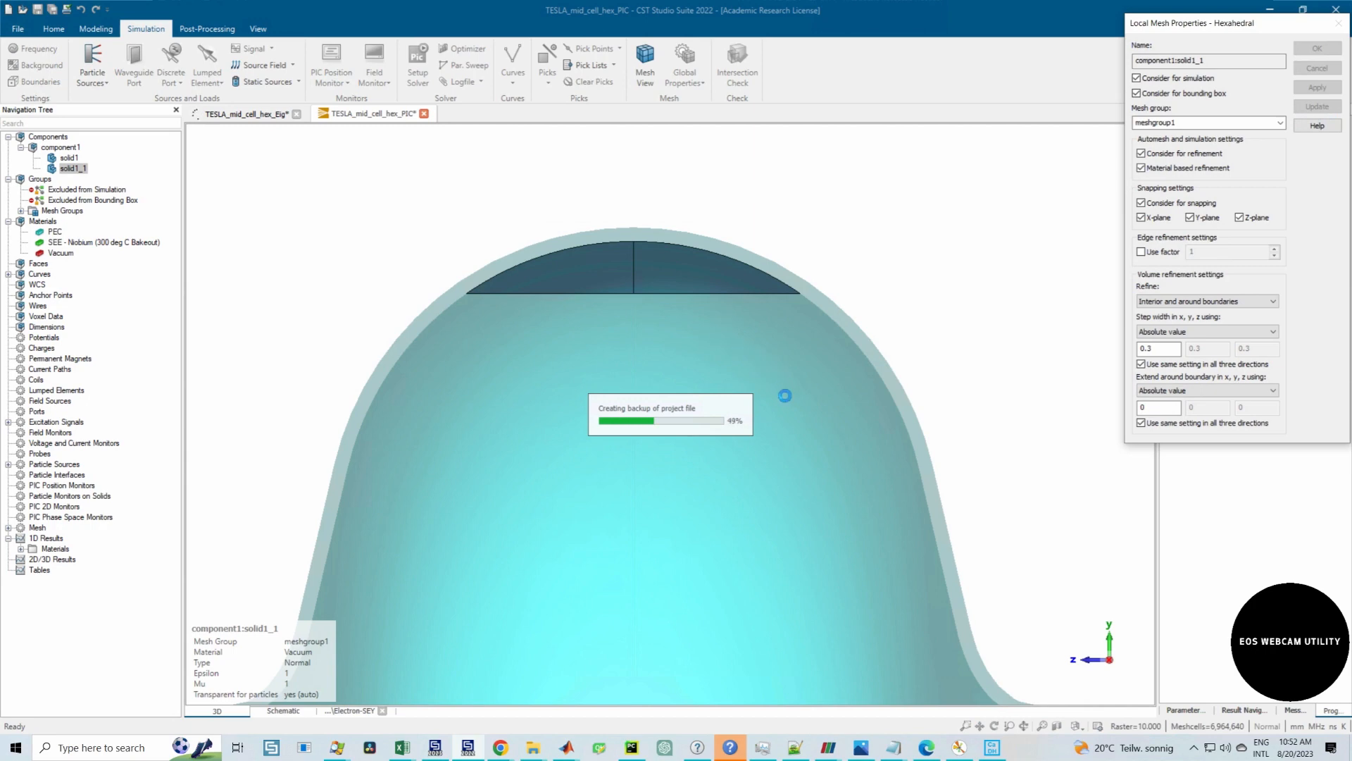
Step: Coarsen solid1_1's local mesh step width to 0.35 in all directions and update the mesh
{"action": "left_click", "coordinate": [1160, 354]}
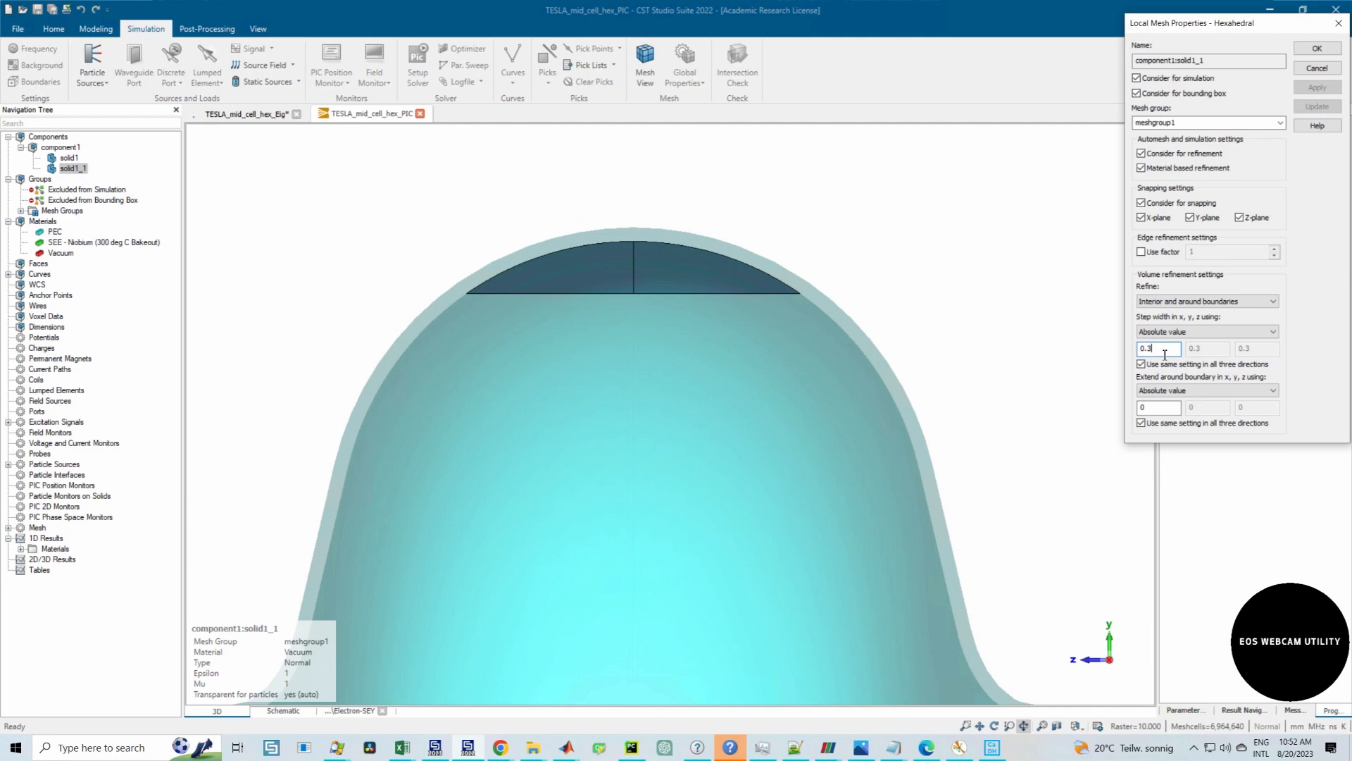
{"action": "type", "text": "5"}
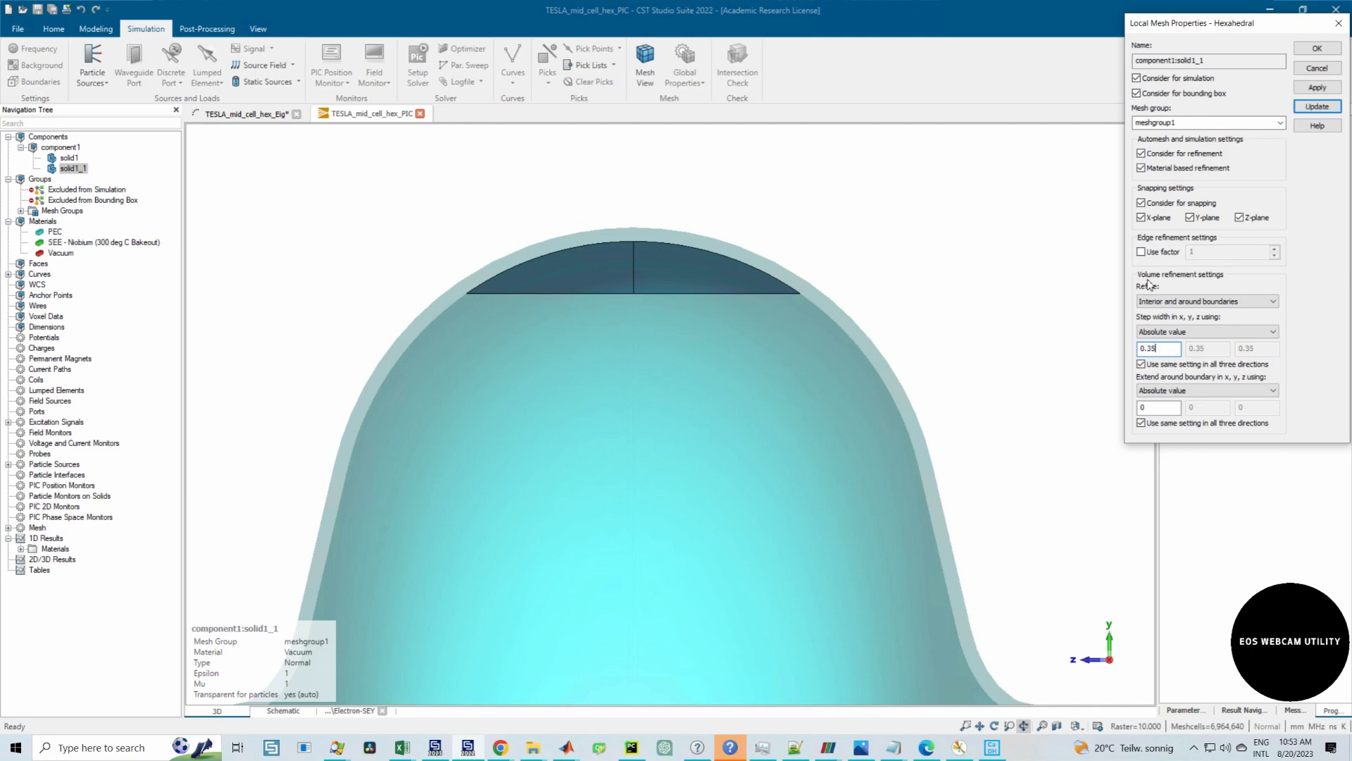
{"action": "left_click", "coordinate": [1317, 106]}
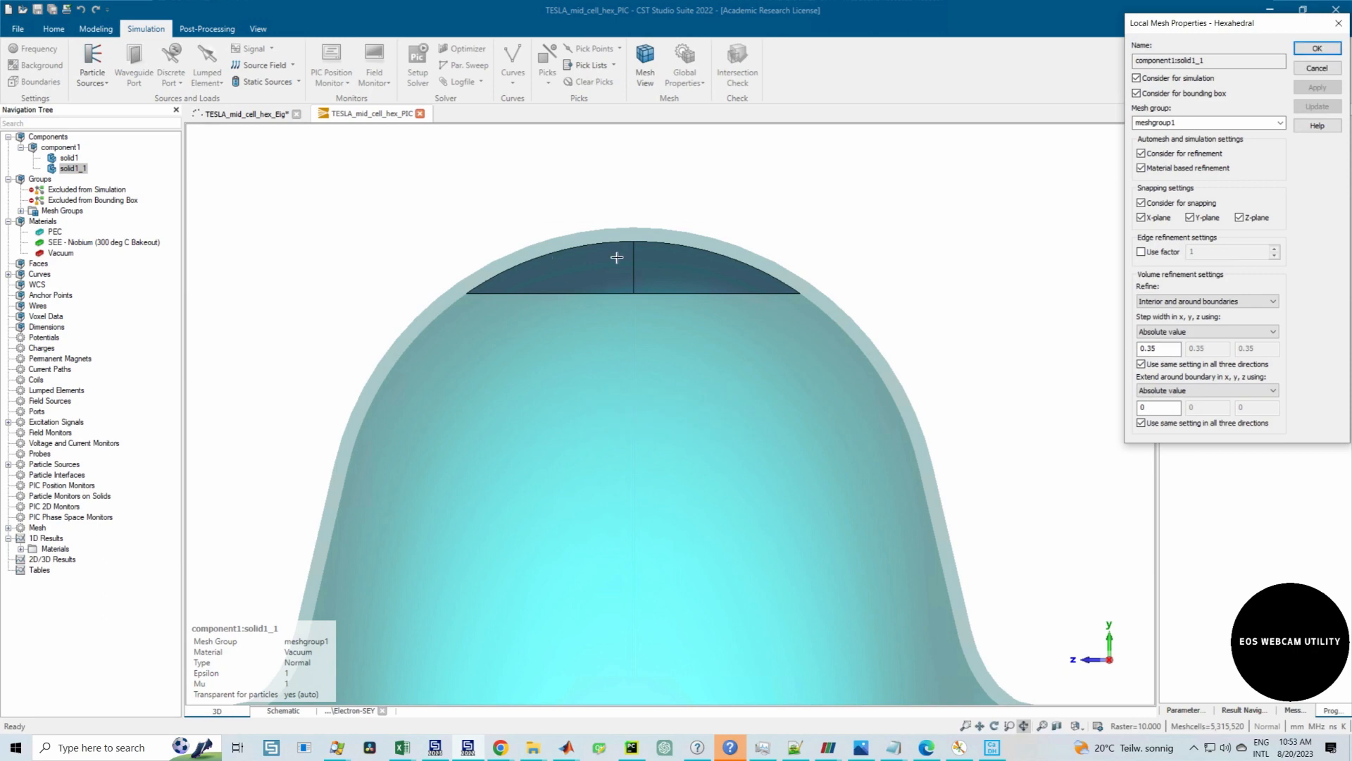
Step: Examine the updated mesh on the X cutting plane, comparing the refined equator cap with the surrounding coarser cells
{"action": "left_click", "coordinate": [645, 62]}
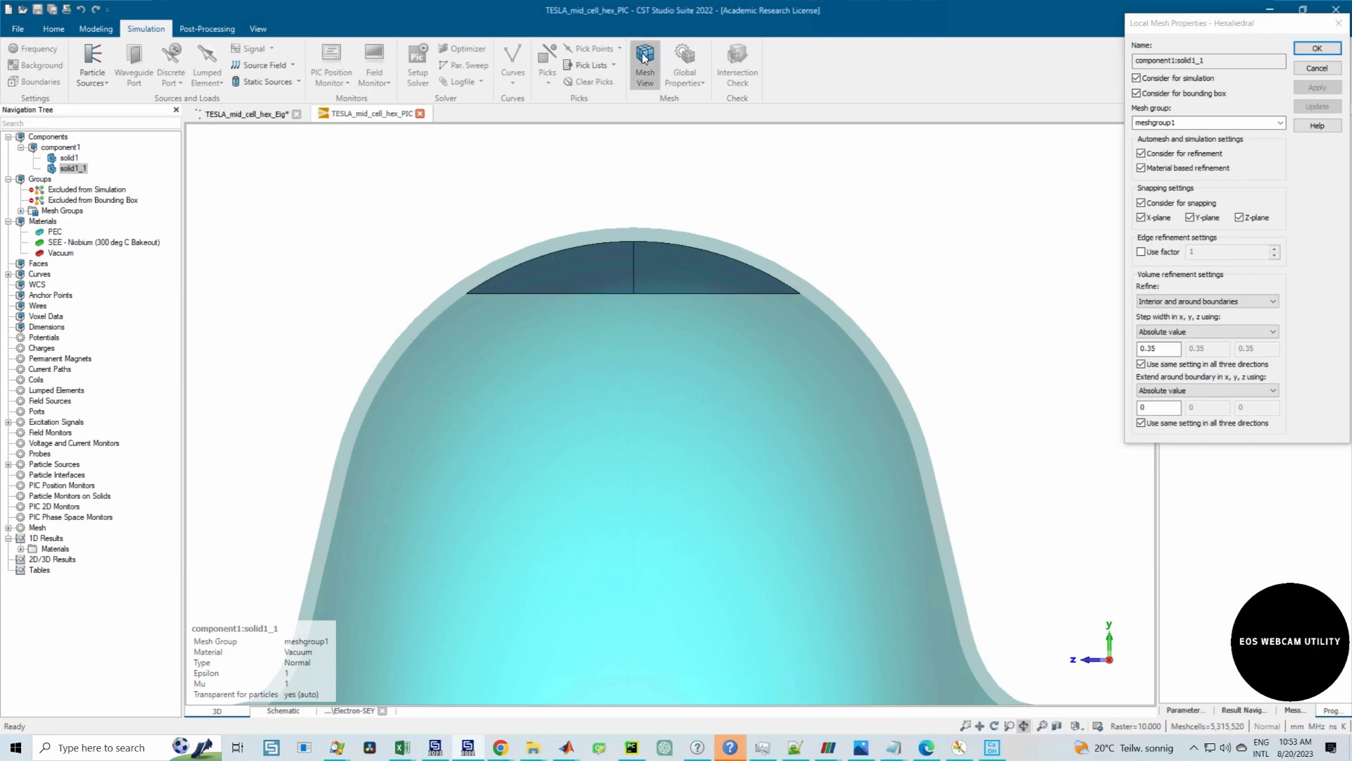
{"action": "scroll", "coordinate": [636, 284], "scroll_direction": "up", "scroll_amount": 2}
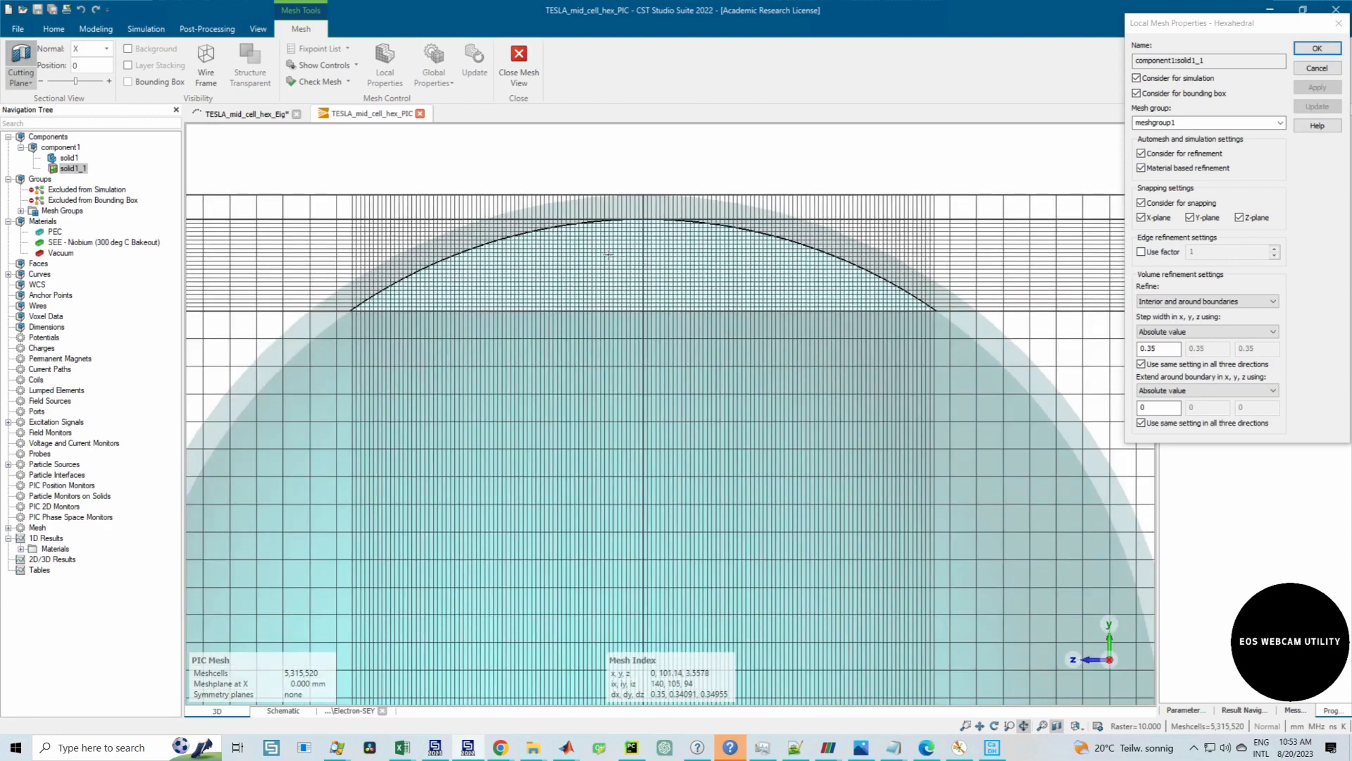
{"action": "scroll", "coordinate": [655, 262], "scroll_direction": "down", "scroll_amount": 2}
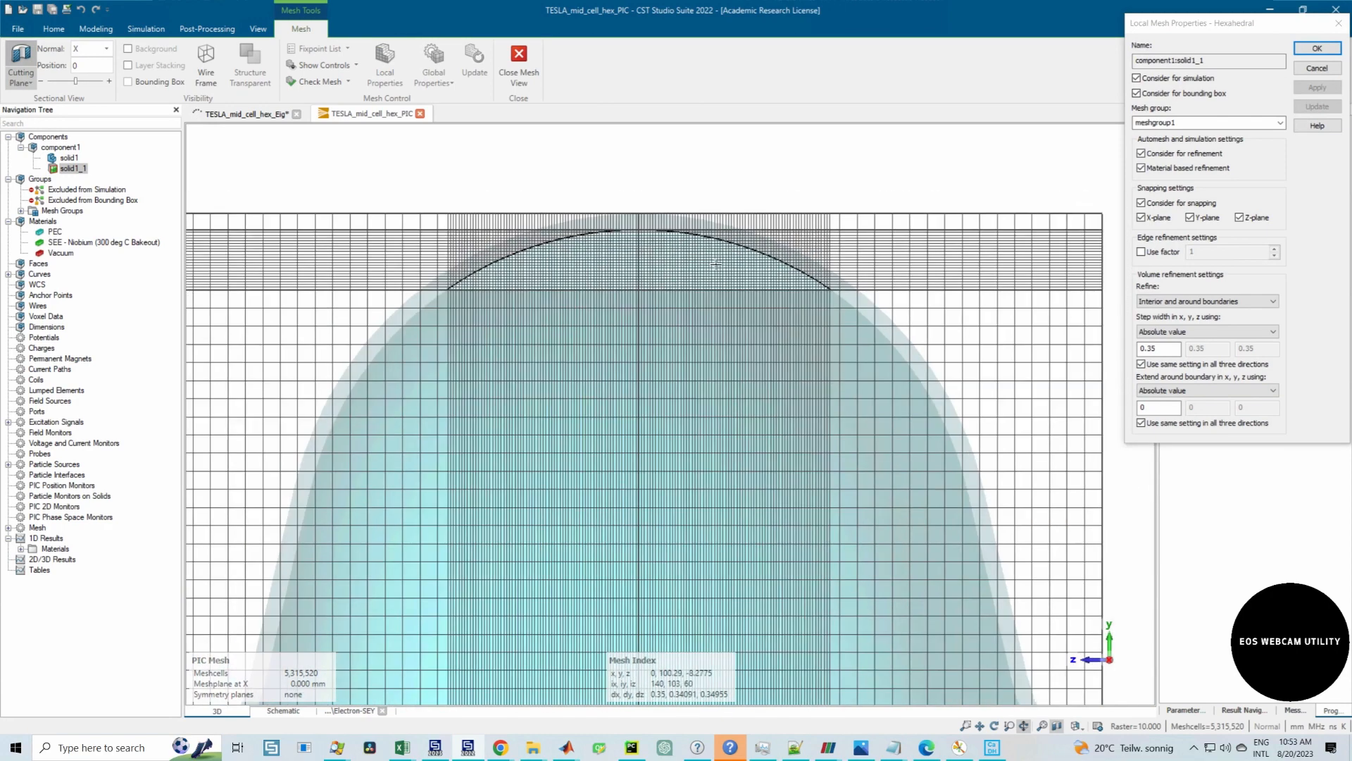
{"action": "scroll", "coordinate": [712, 262], "scroll_direction": "down", "scroll_amount": 1}
{"action": "scroll", "coordinate": [727, 262], "scroll_direction": "down", "scroll_amount": 1}
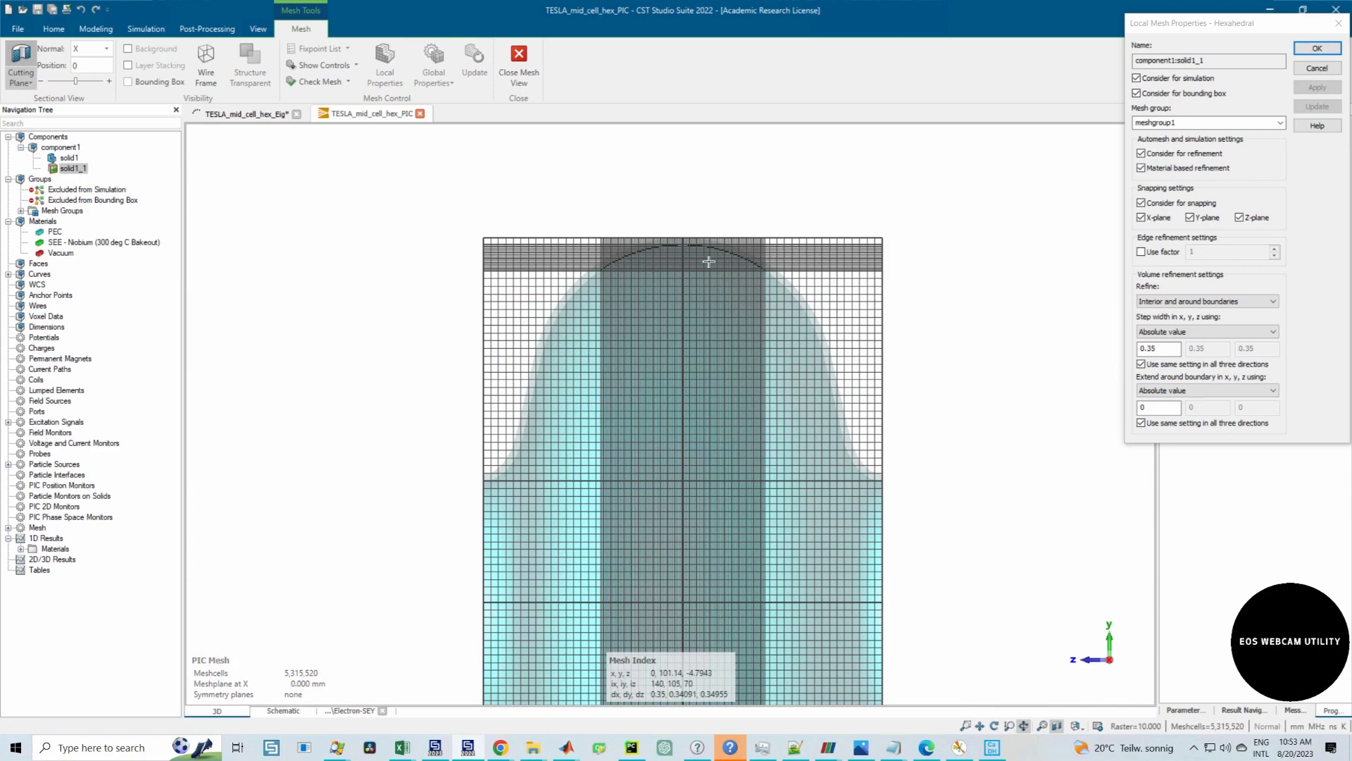
{"action": "scroll", "coordinate": [709, 259], "scroll_direction": "up", "scroll_amount": 3}
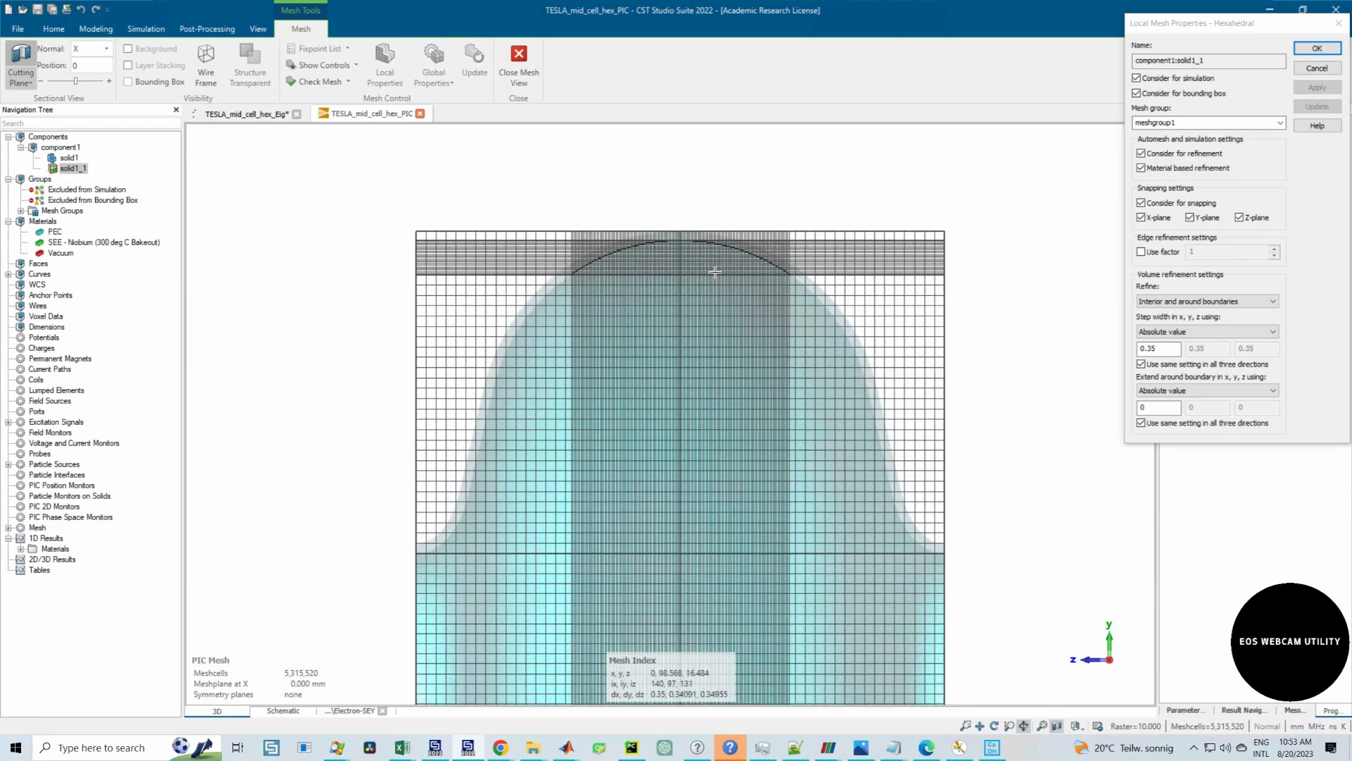
{"action": "scroll", "coordinate": [627, 248], "scroll_direction": "up", "scroll_amount": 2}
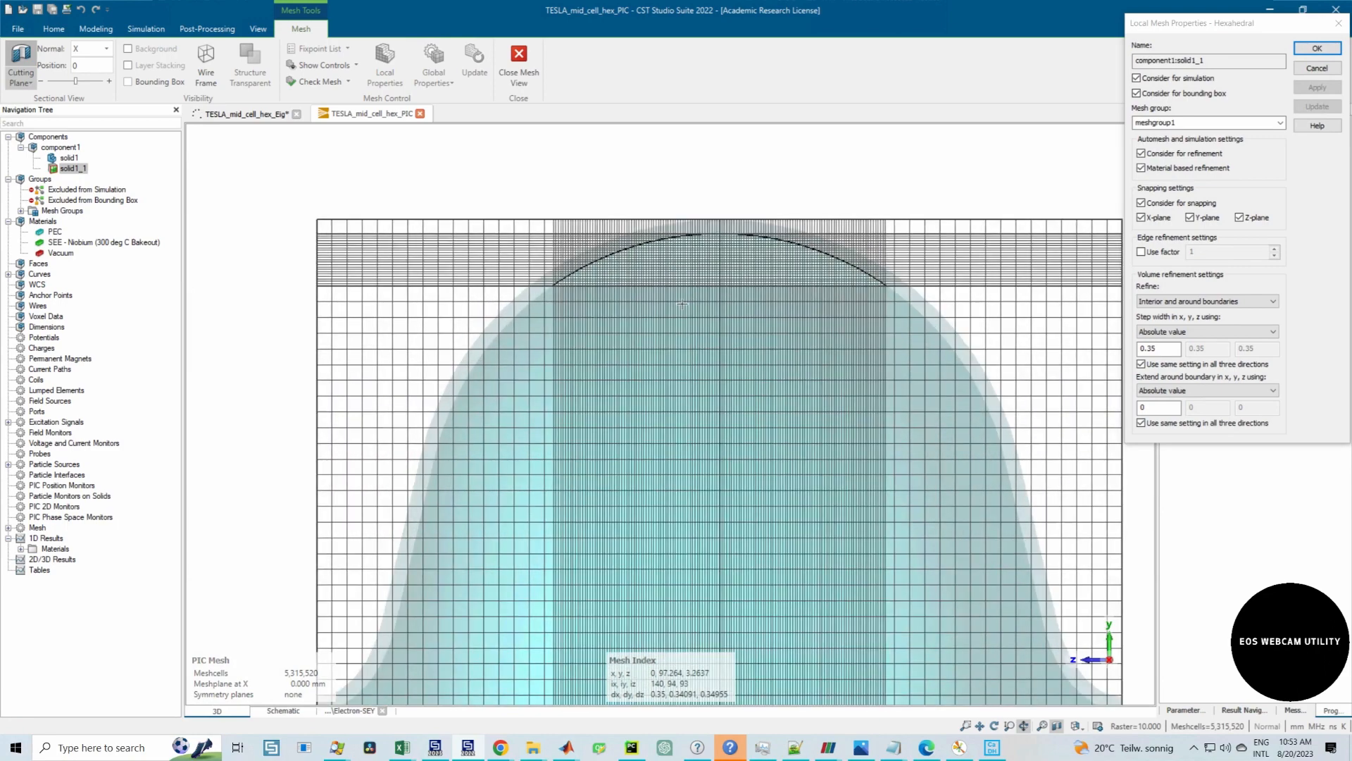
{"action": "scroll", "coordinate": [739, 257], "scroll_direction": "up", "scroll_amount": 3}
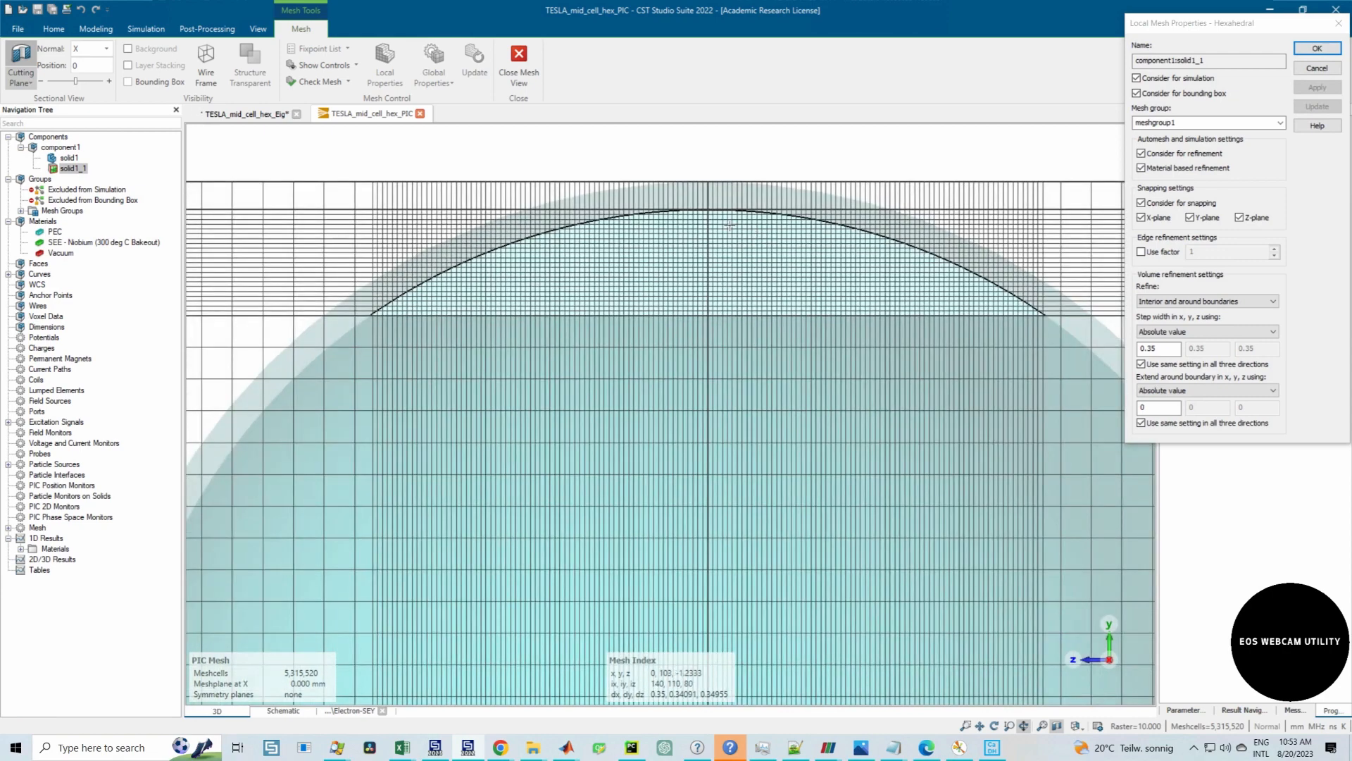
{"action": "scroll", "coordinate": [730, 225], "scroll_direction": "down", "scroll_amount": 1}
{"action": "scroll", "coordinate": [725, 222], "scroll_direction": "up", "scroll_amount": 1}
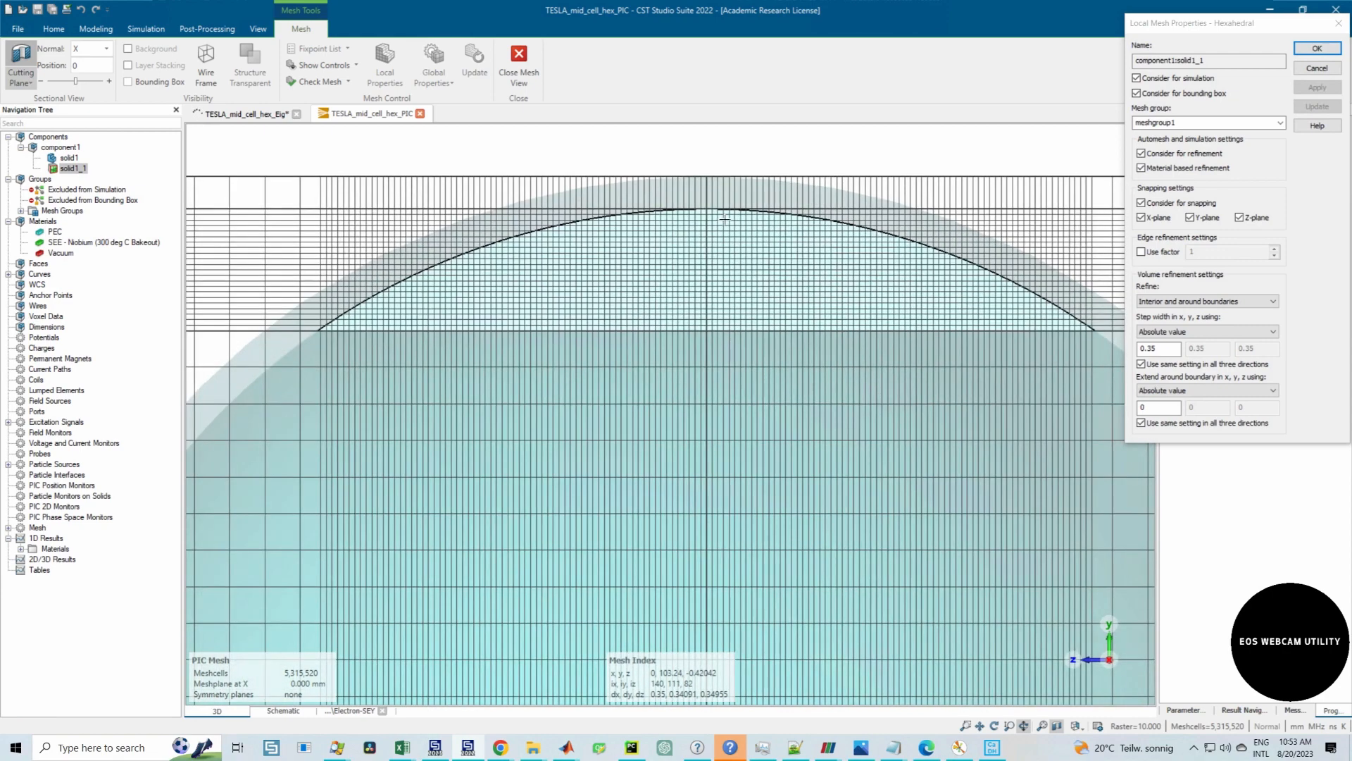
{"action": "scroll", "coordinate": [726, 220], "scroll_direction": "down", "scroll_amount": 1}
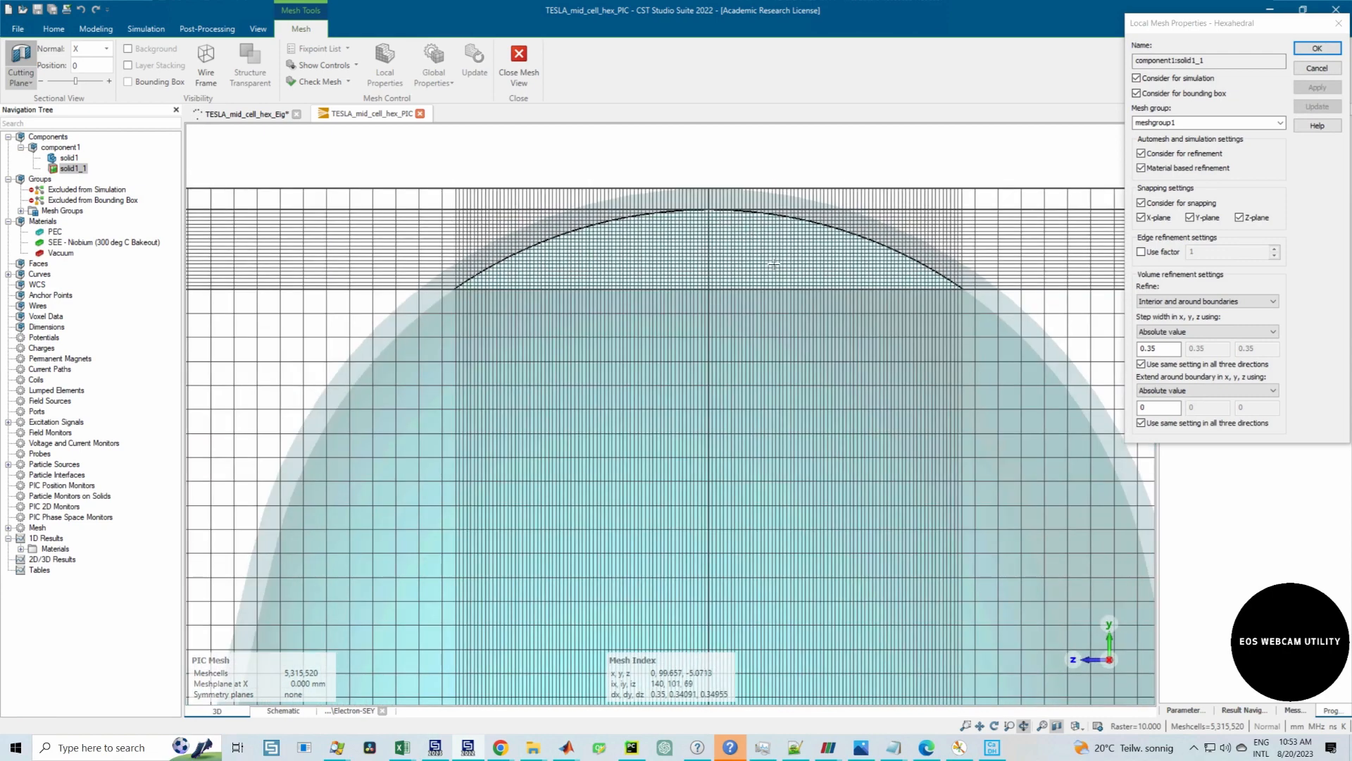
Step: Check the whole refined equator region and accept solid1_1's local mesh properties
{"action": "scroll", "coordinate": [767, 261], "scroll_direction": "down", "scroll_amount": 2}
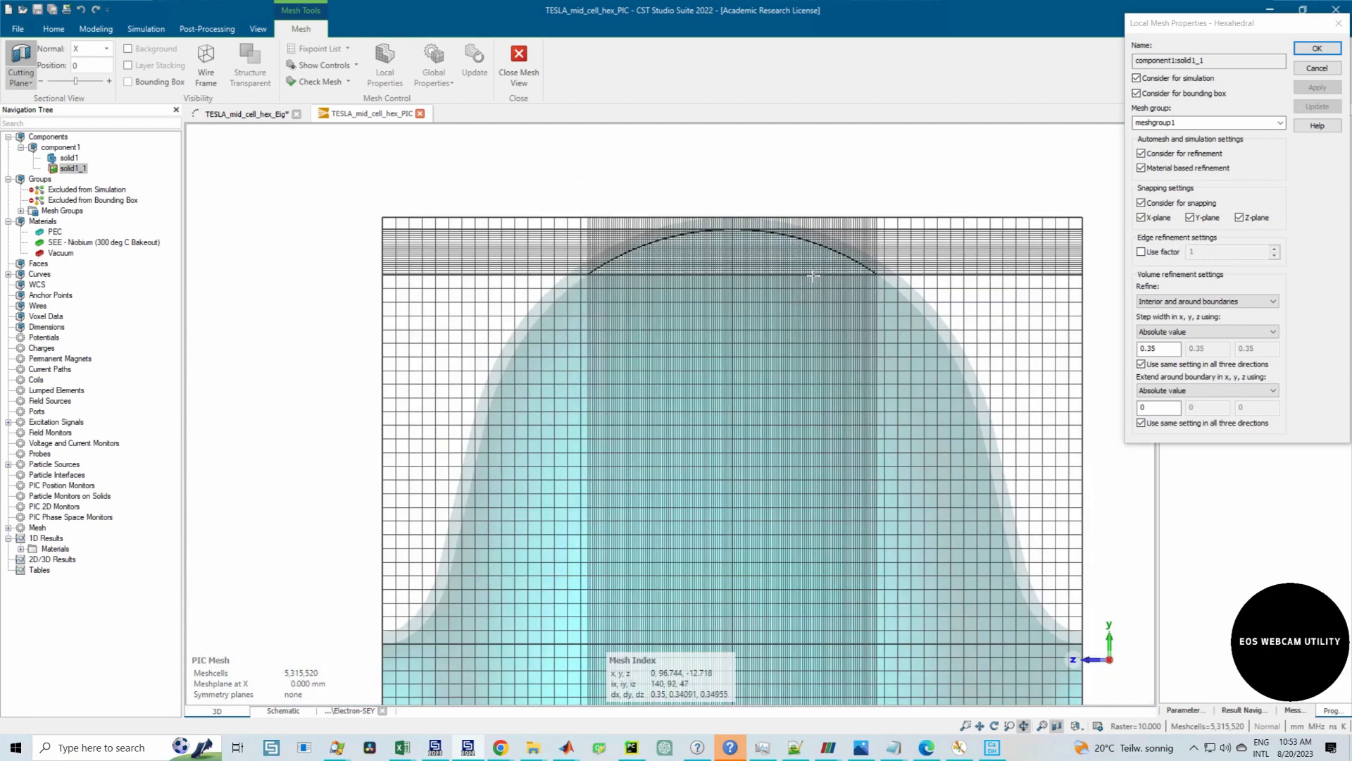
{"action": "scroll", "coordinate": [813, 276], "scroll_direction": "down", "scroll_amount": 2}
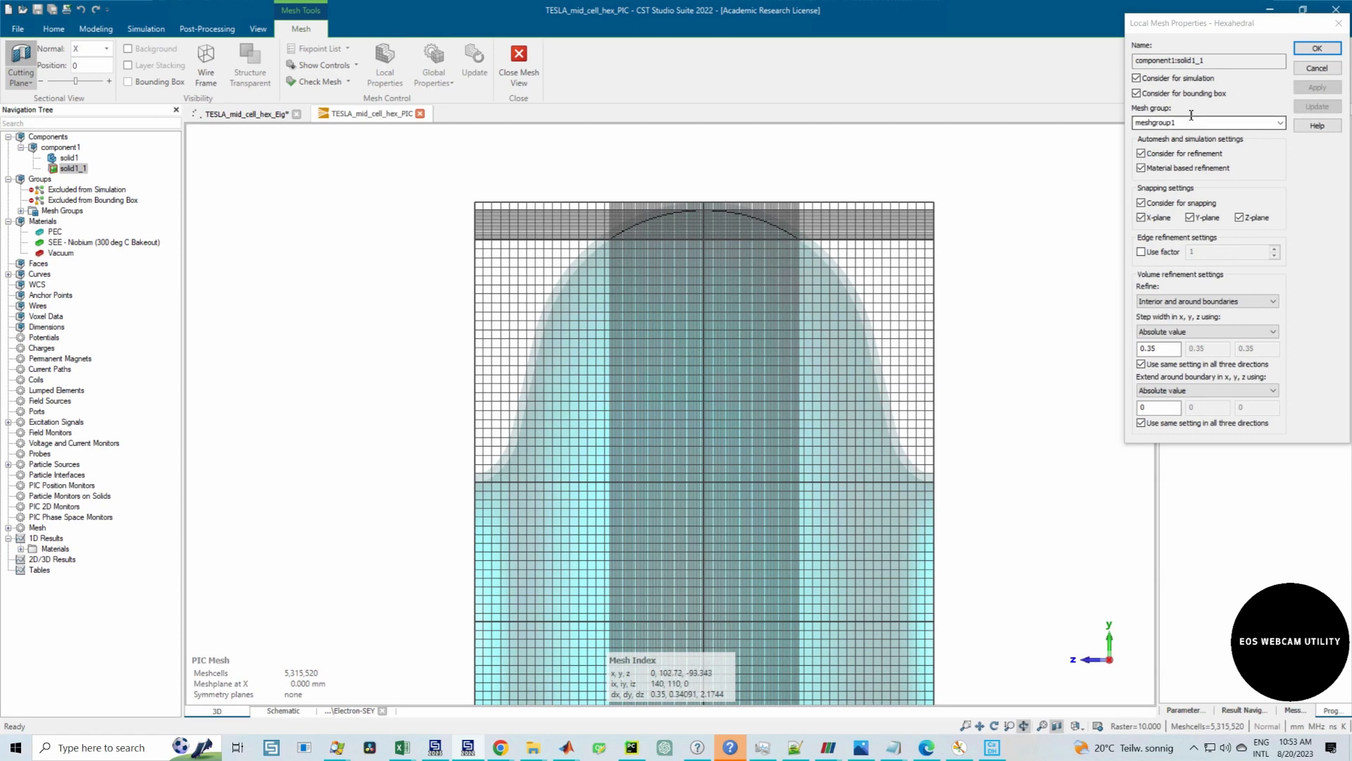
{"action": "left_click", "coordinate": [1316, 48]}
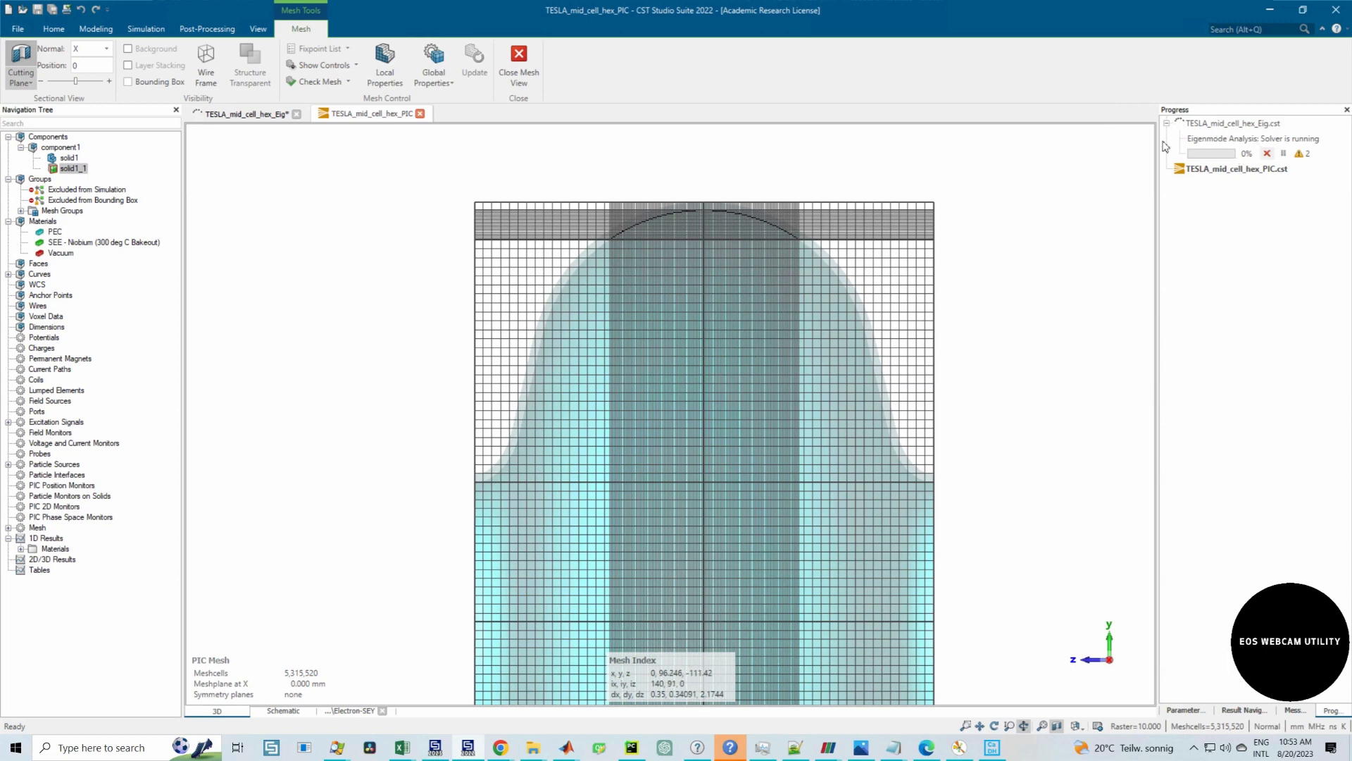
Step: Compare the mesh cell count of the TESLA_mid_cell_hex_Eig project with the PIC project and examine the full PIC mesh
{"action": "left_click", "coordinate": [246, 113]}
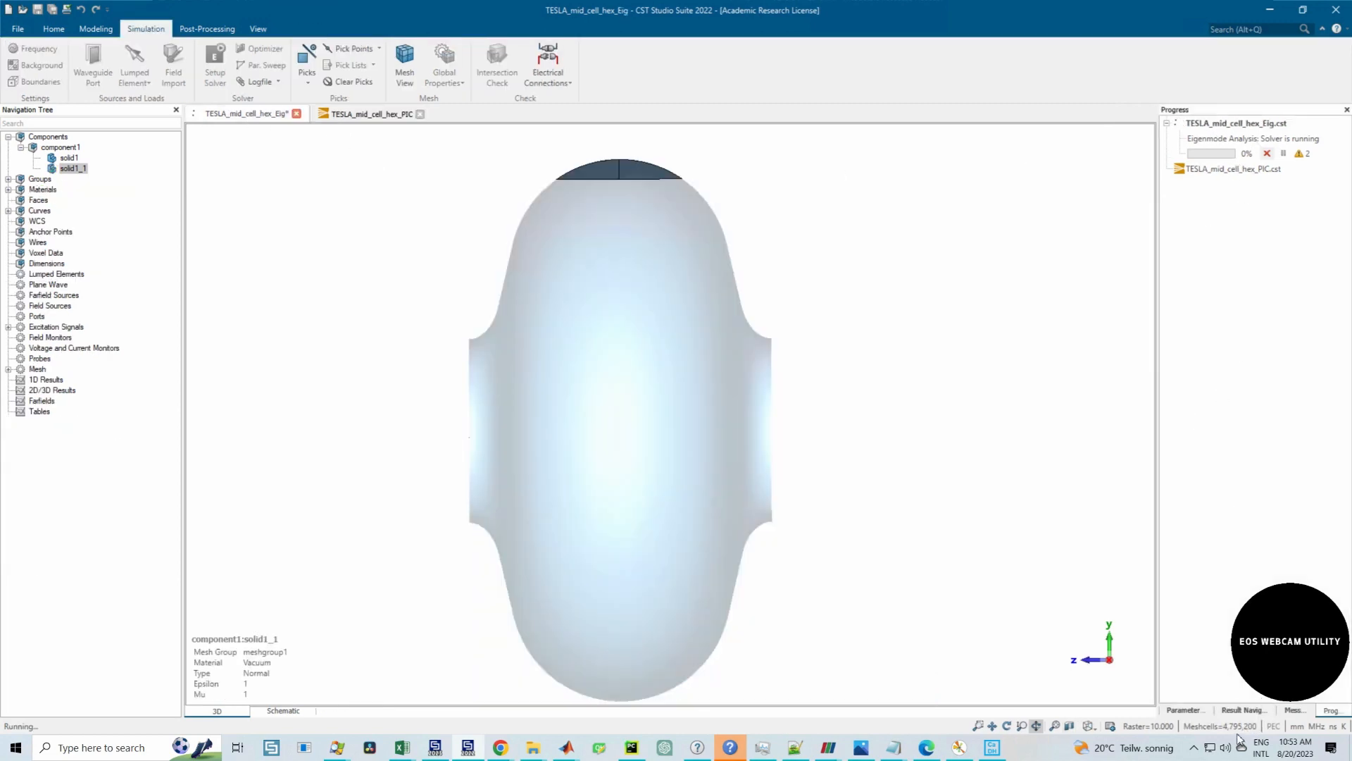
{"action": "left_click", "coordinate": [366, 114]}
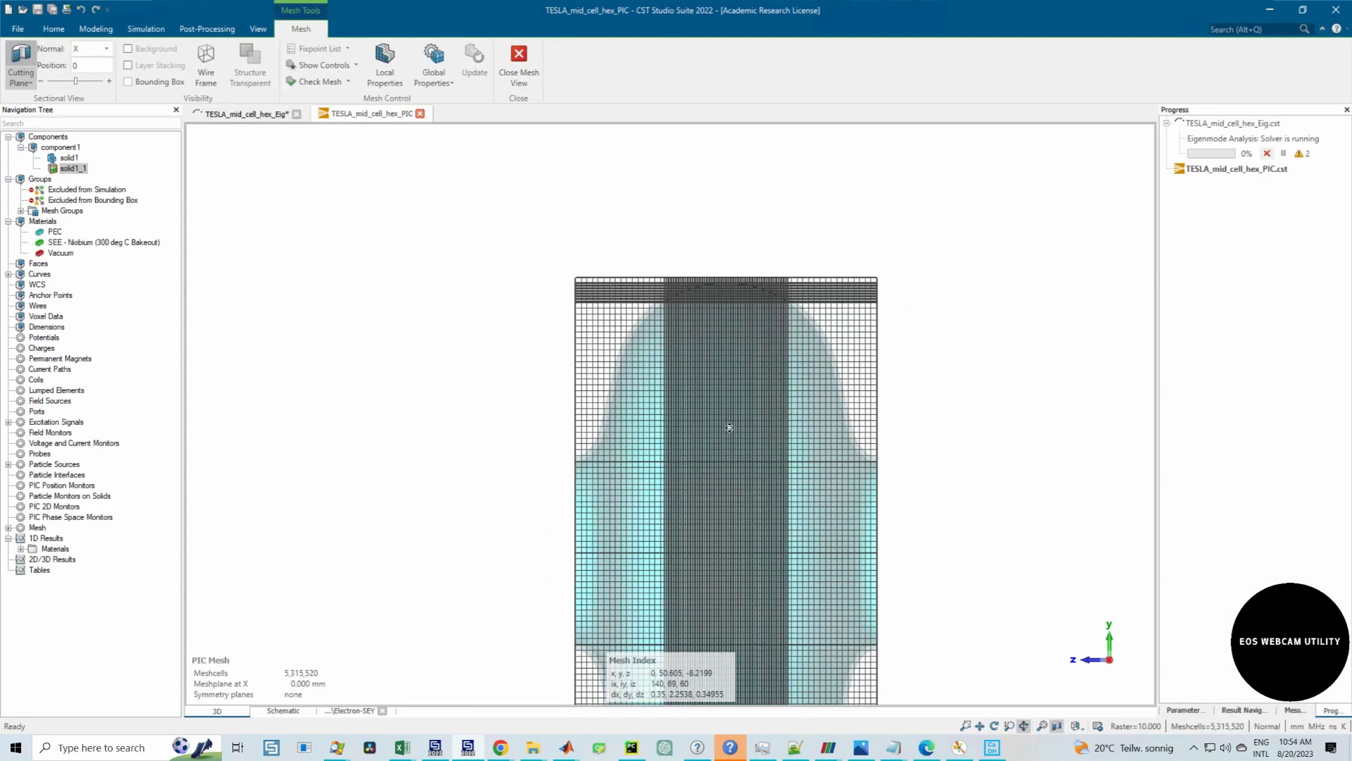
{"action": "middle_click_drag", "start_coordinate": [730, 428], "coordinate": [633, 331]}
{"action": "scroll", "coordinate": [639, 345], "scroll_direction": "down", "scroll_amount": 1}
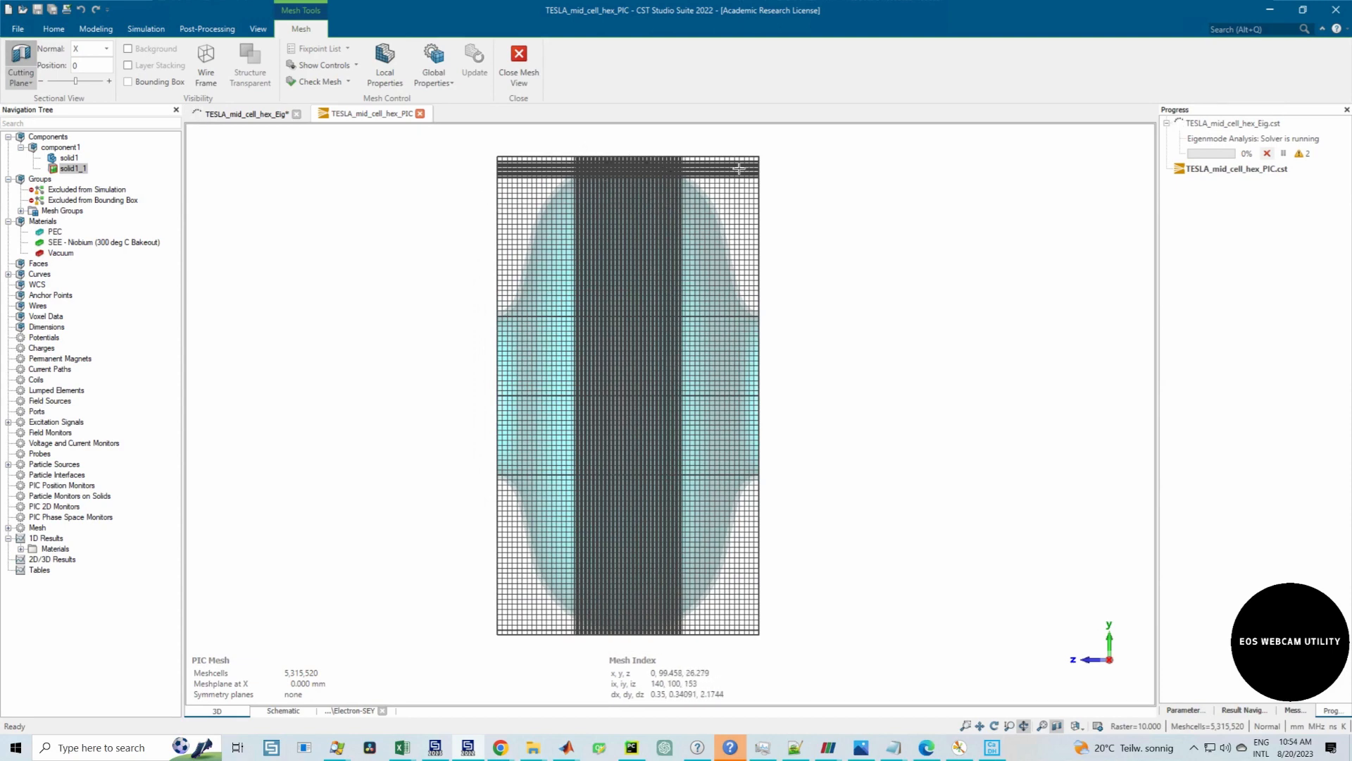
{"action": "scroll", "coordinate": [601, 252], "scroll_direction": "down", "scroll_amount": 1}
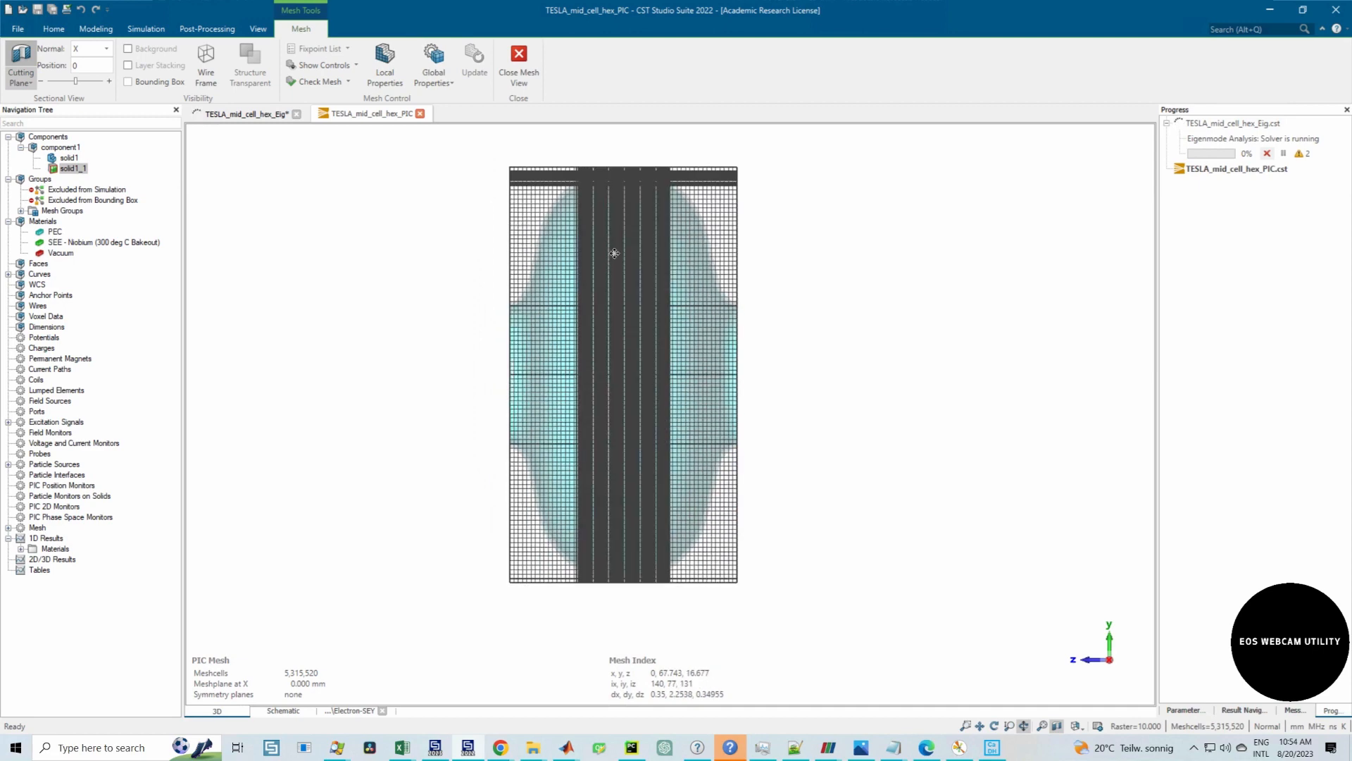
{"action": "middle_click_drag", "start_coordinate": [615, 253], "coordinate": [637, 256]}
{"action": "scroll", "coordinate": [641, 259], "scroll_direction": "up", "scroll_amount": 1}
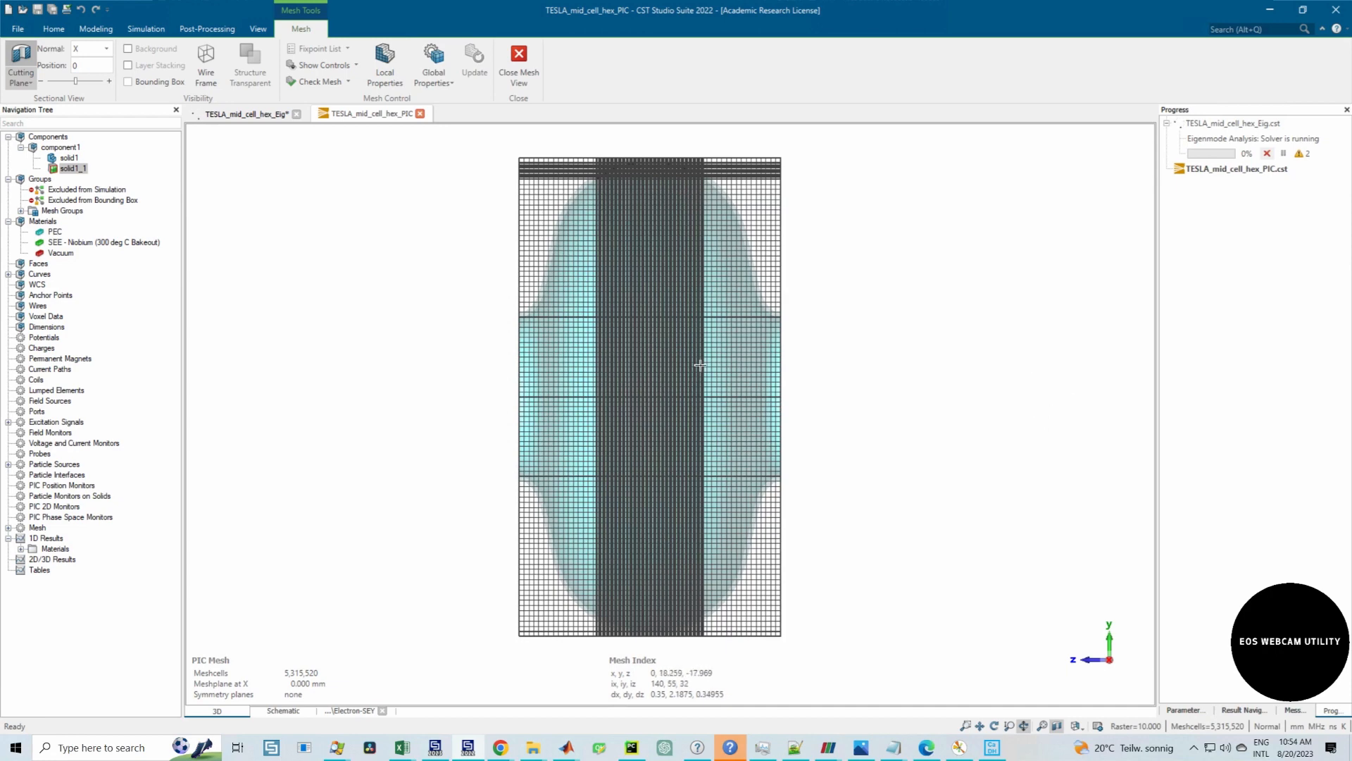
{"action": "mouse_move", "coordinate": [700, 366]}
{"action": "middle_mouse_down"}
{"action": "mouse_move", "coordinate": [761, 366]}
{"action": "mouse_move", "coordinate": [698, 370]}
{"action": "middle_mouse_up"}
{"action": "scroll", "coordinate": [742, 365], "scroll_direction": "up", "scroll_amount": 1}
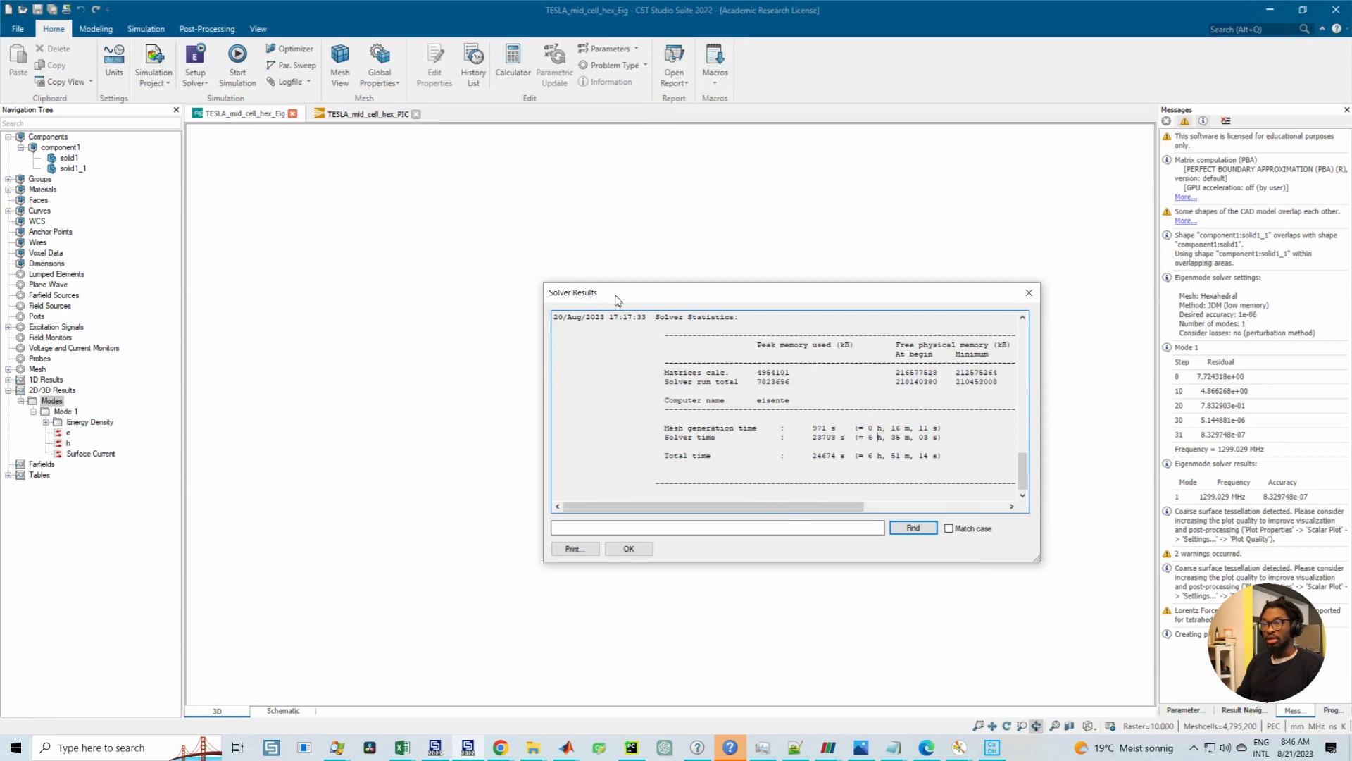
Step: Read the mesh generation, solver and total times in the eigenmode project's solver log
{"action": "left_click_drag", "start_coordinate": [618, 296], "coordinate": [557, 276]}
{"action": "left_click", "coordinate": [968, 272]}
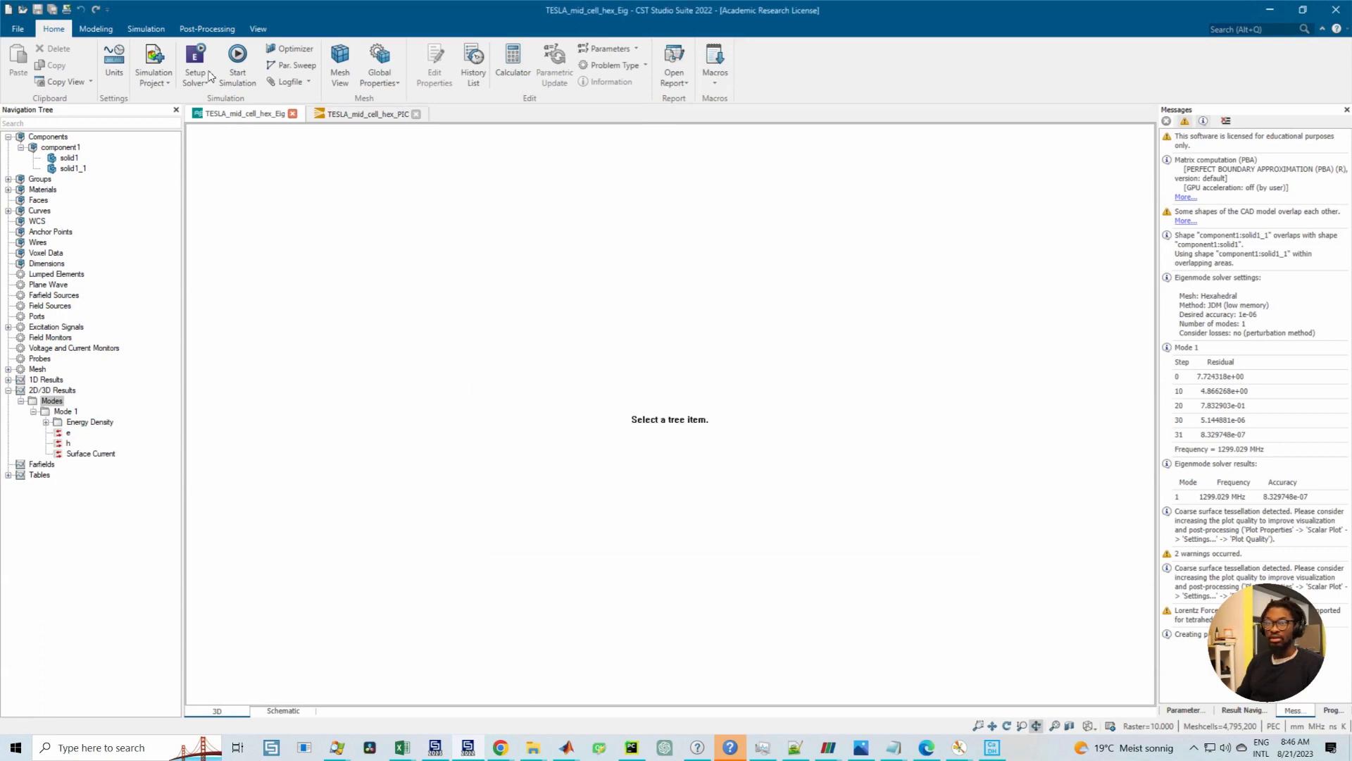
{"action": "left_click", "coordinate": [285, 83]}
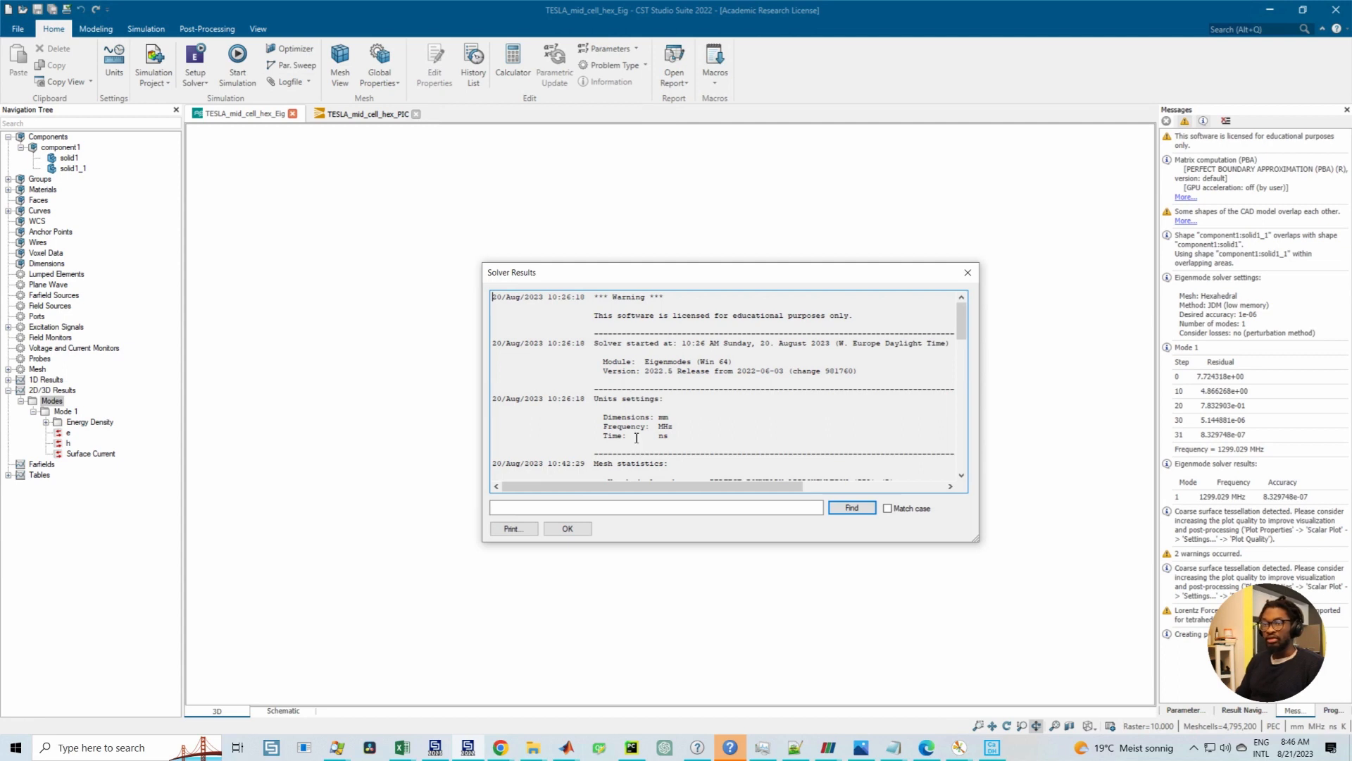
{"action": "scroll", "coordinate": [671, 402], "scroll_direction": "down", "scroll_amount": 20}
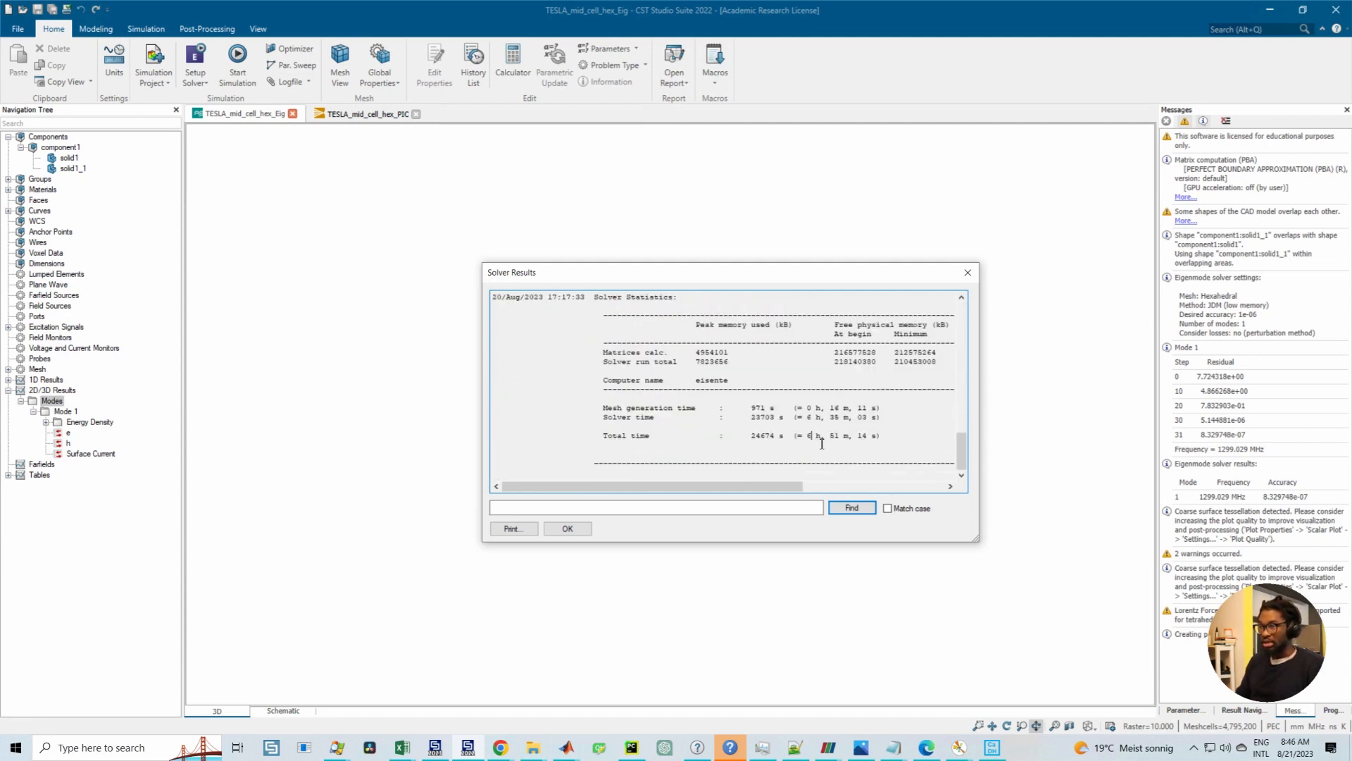
{"action": "left_click_drag", "start_coordinate": [813, 441], "coordinate": [822, 443]}
{"action": "left_click", "coordinate": [826, 441]}
{"action": "left_click", "coordinate": [822, 441]}
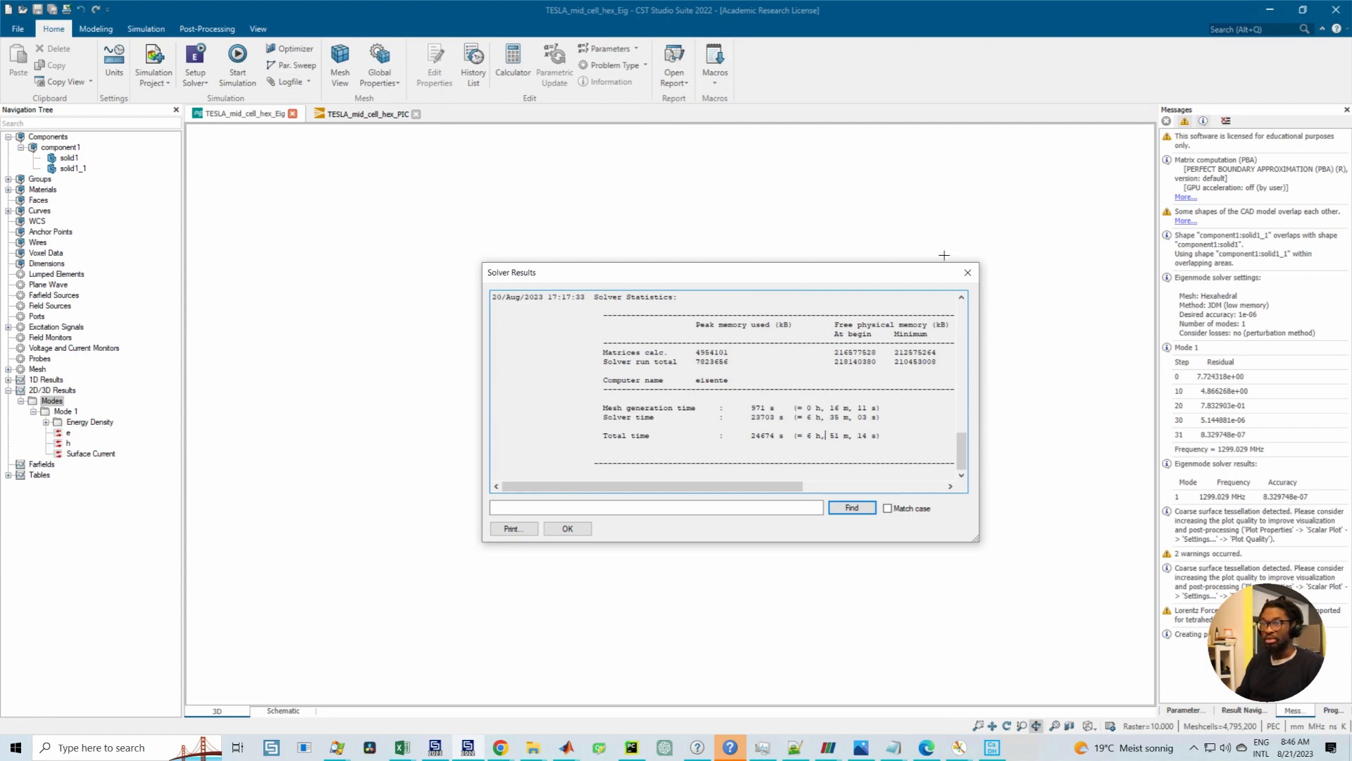
{"action": "left_click", "coordinate": [968, 273]}
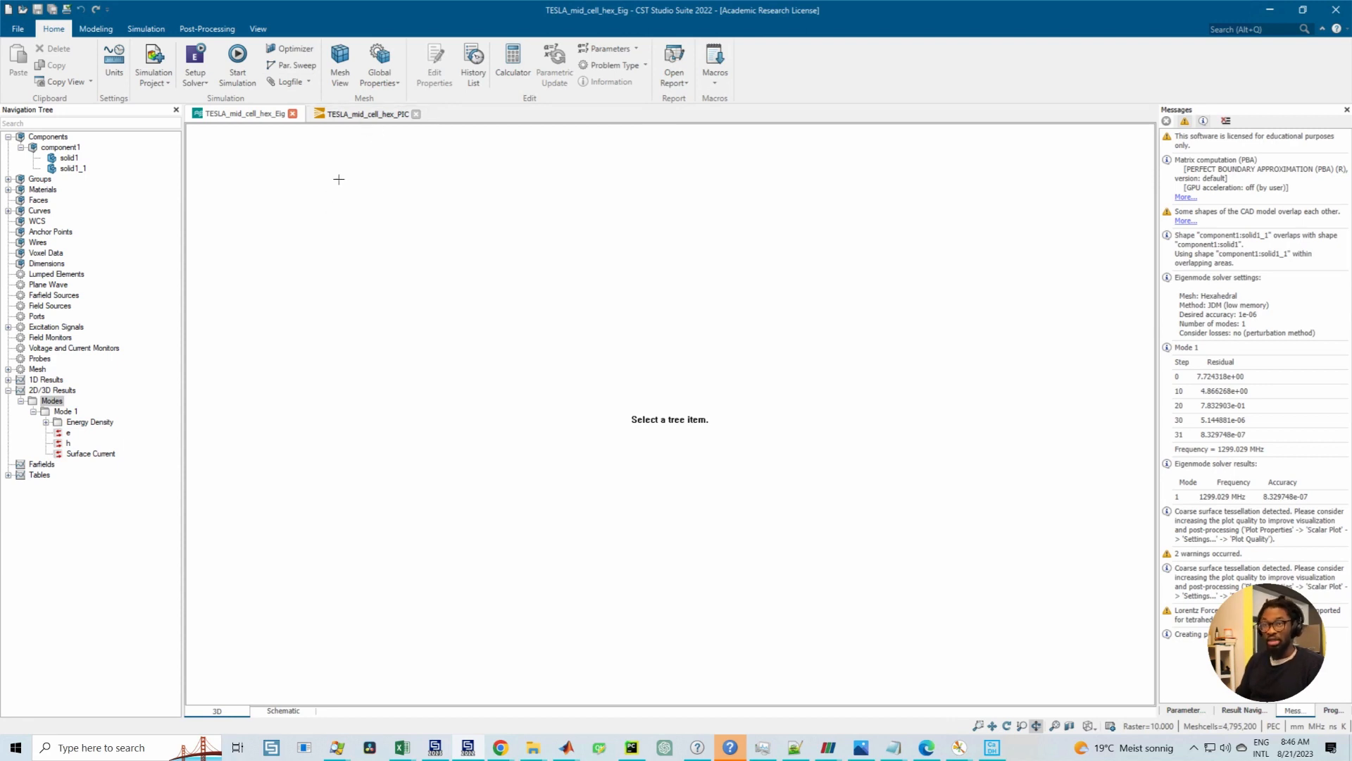
Step: Open the external field import in the TESLA_mid_cell_hex_PIC project
{"action": "left_click", "coordinate": [366, 113]}
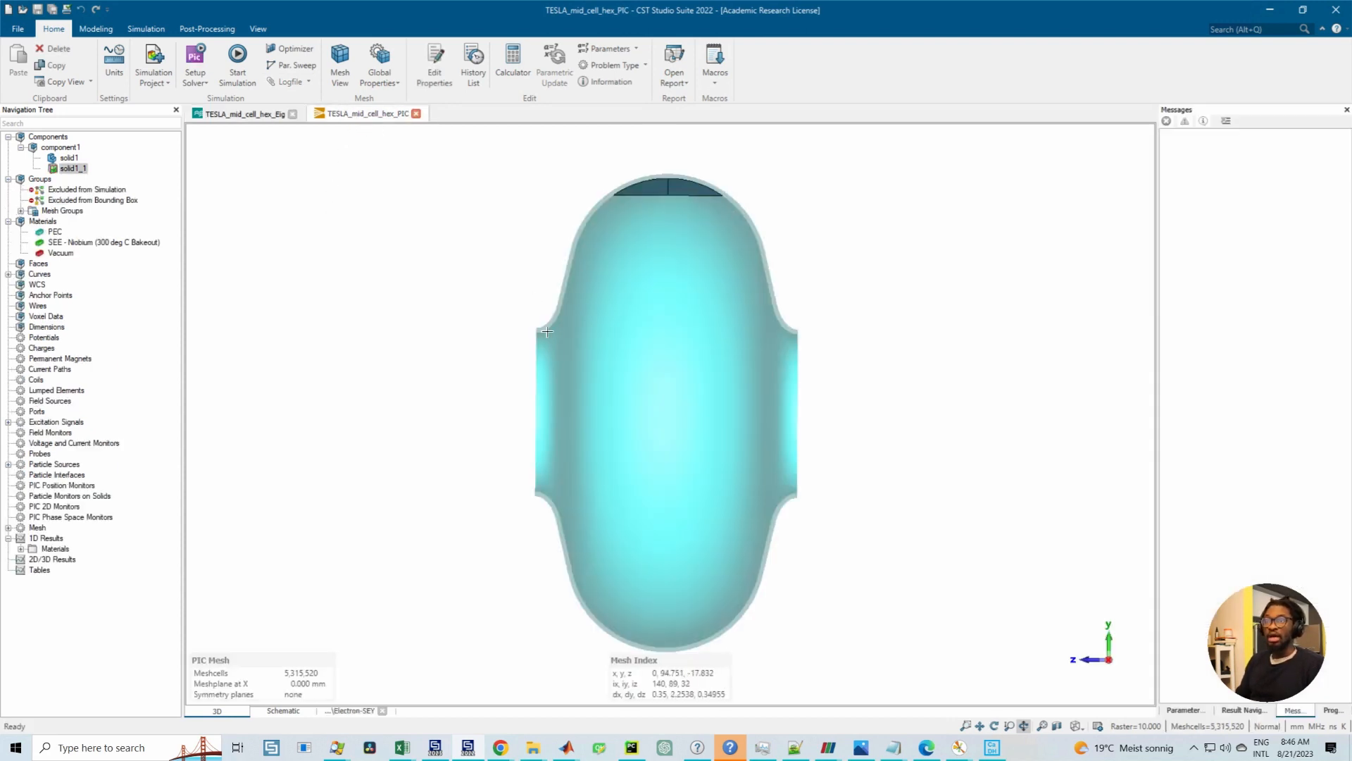
{"action": "middle_click_drag", "start_coordinate": [638, 370], "coordinate": [613, 349]}
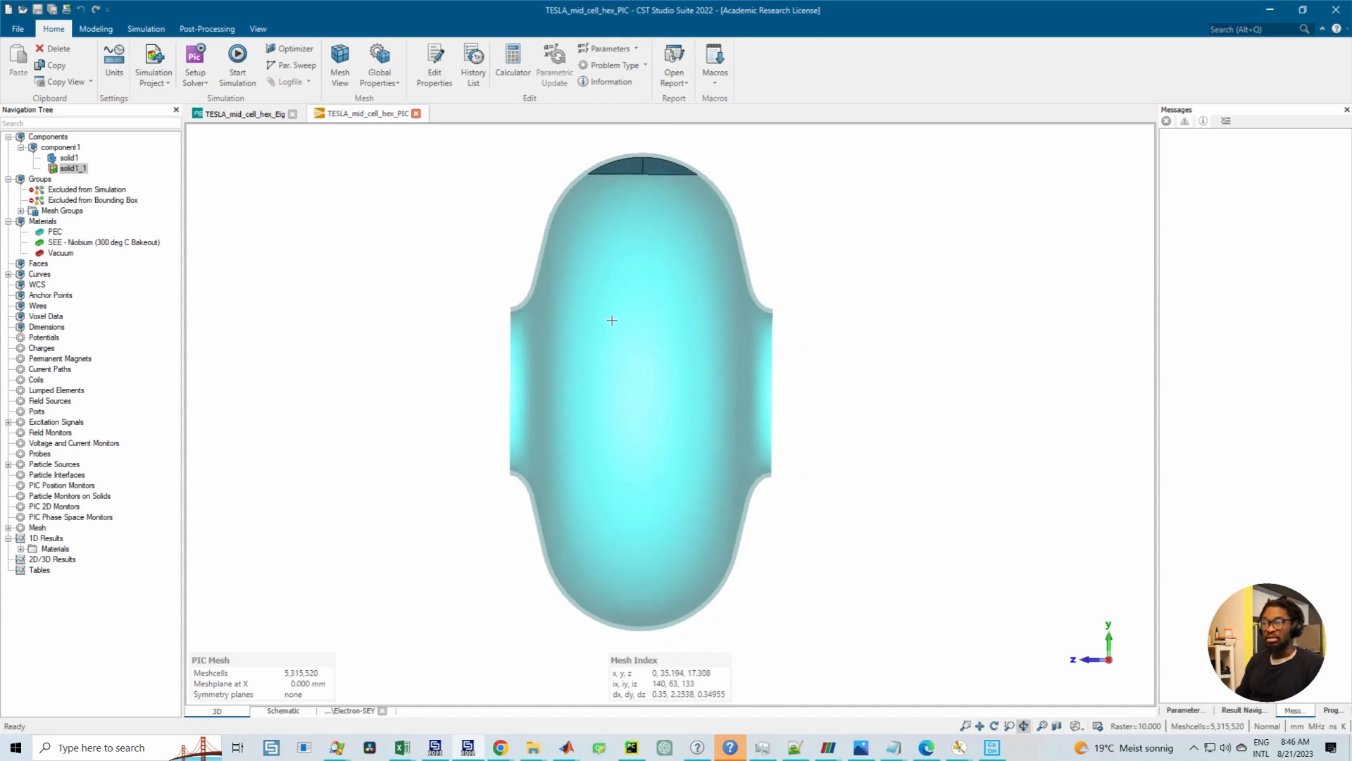
{"action": "scroll", "coordinate": [612, 321], "scroll_direction": "down", "scroll_amount": 1}
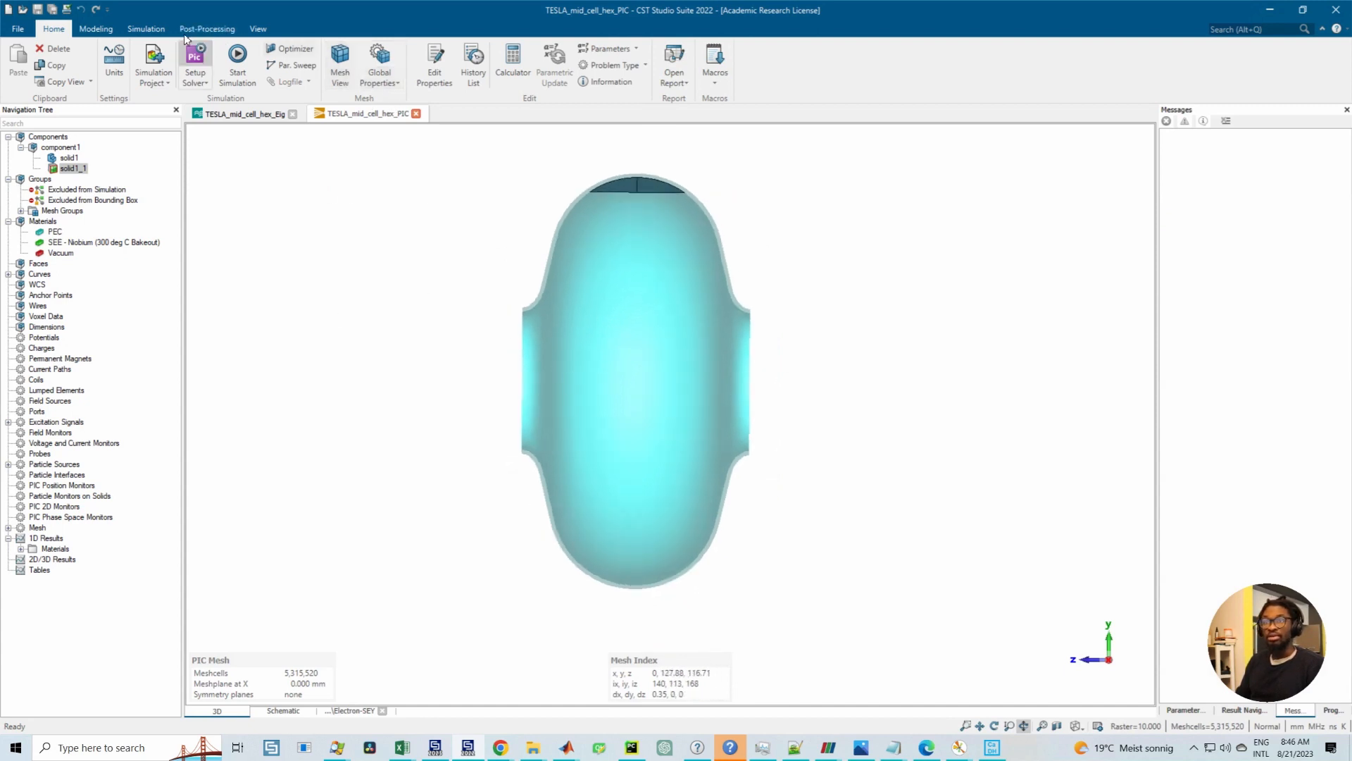
{"action": "left_click", "coordinate": [141, 28]}
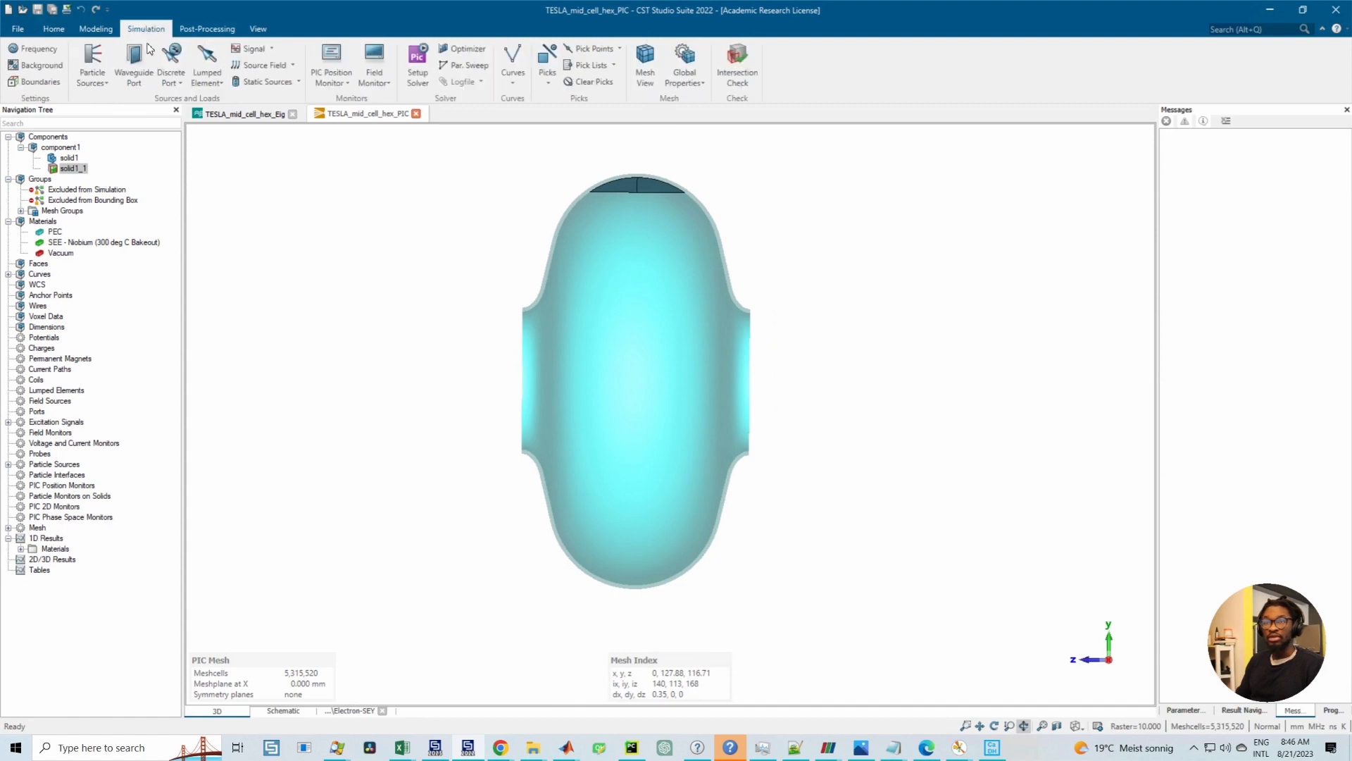
{"action": "left_click", "coordinate": [295, 68]}
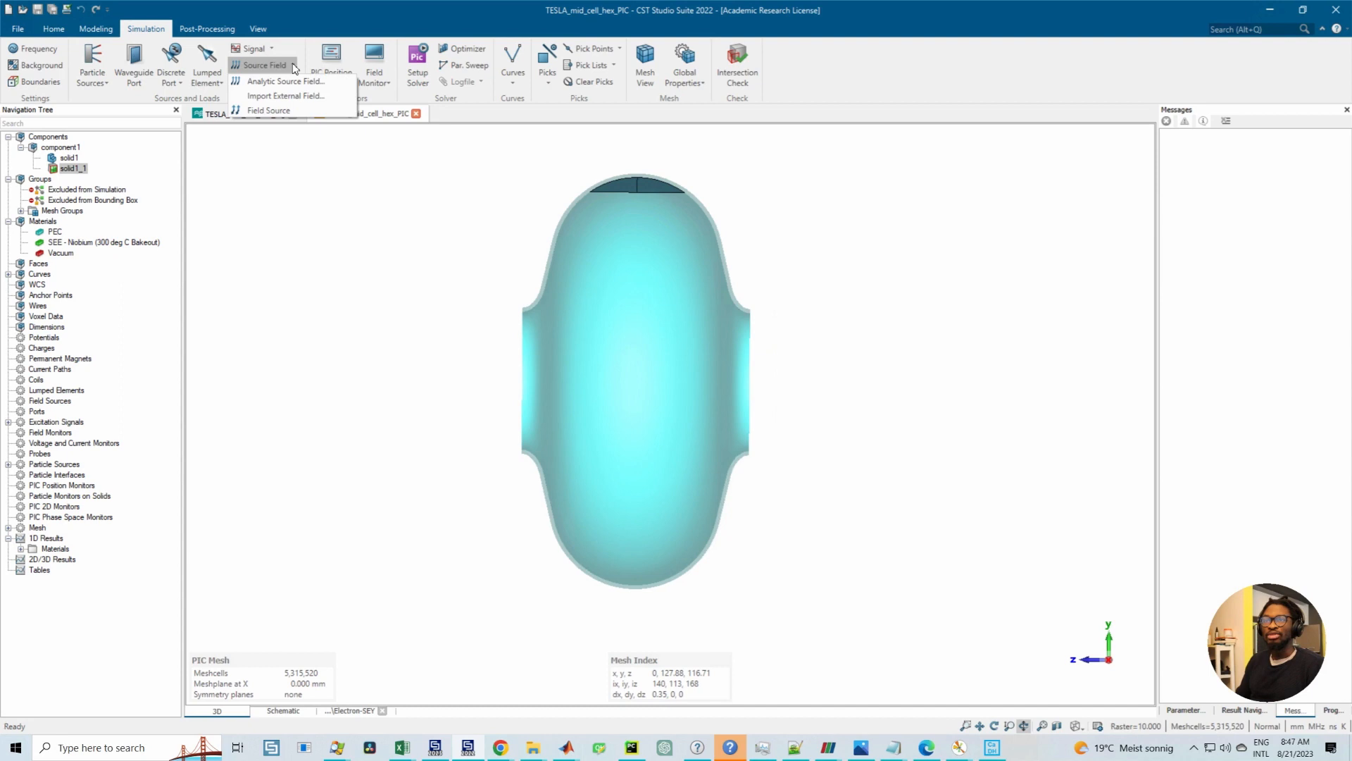
{"action": "left_click", "coordinate": [281, 107]}
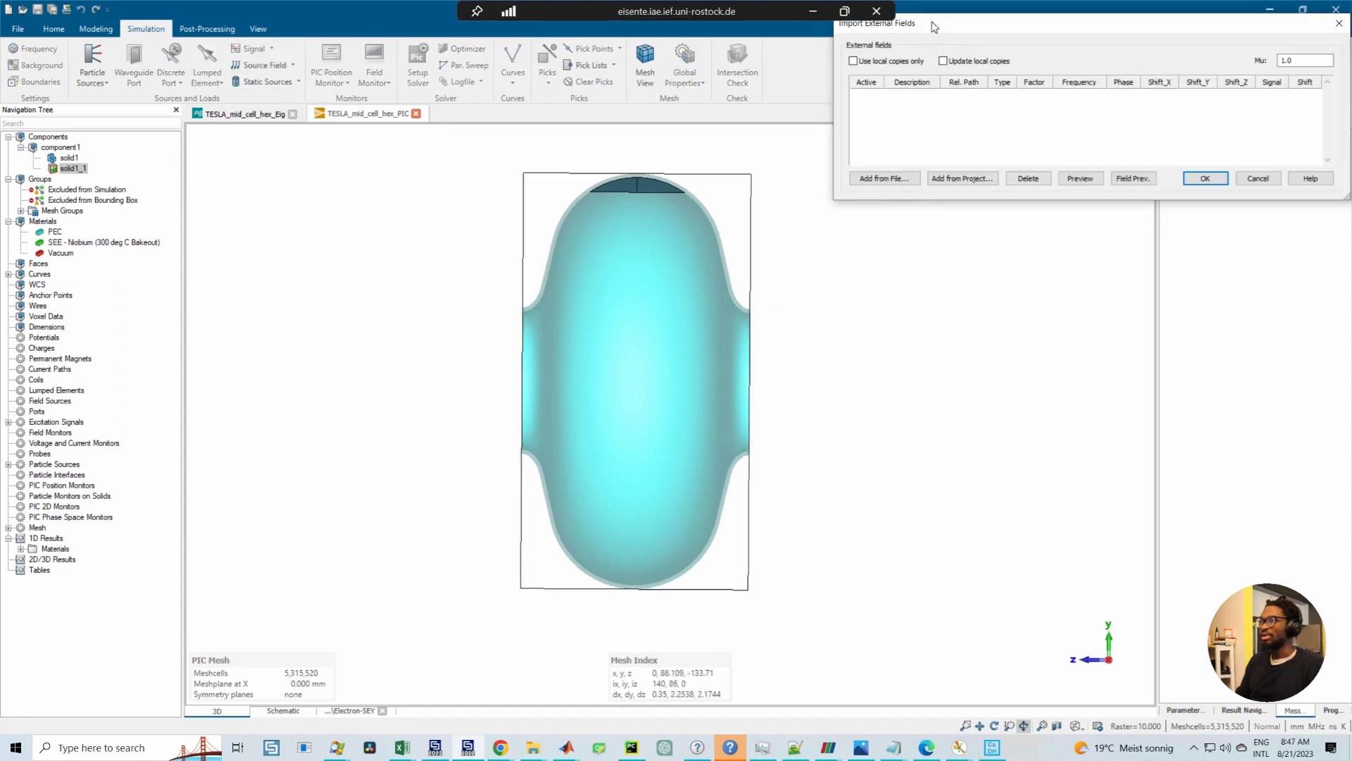
Step: Review the boundary conditions and symmetry planes of the TESLA_mid_cell_hex_Eig project, leaving them unmodified, and return to the PIC project
{"action": "left_click", "coordinate": [246, 113]}
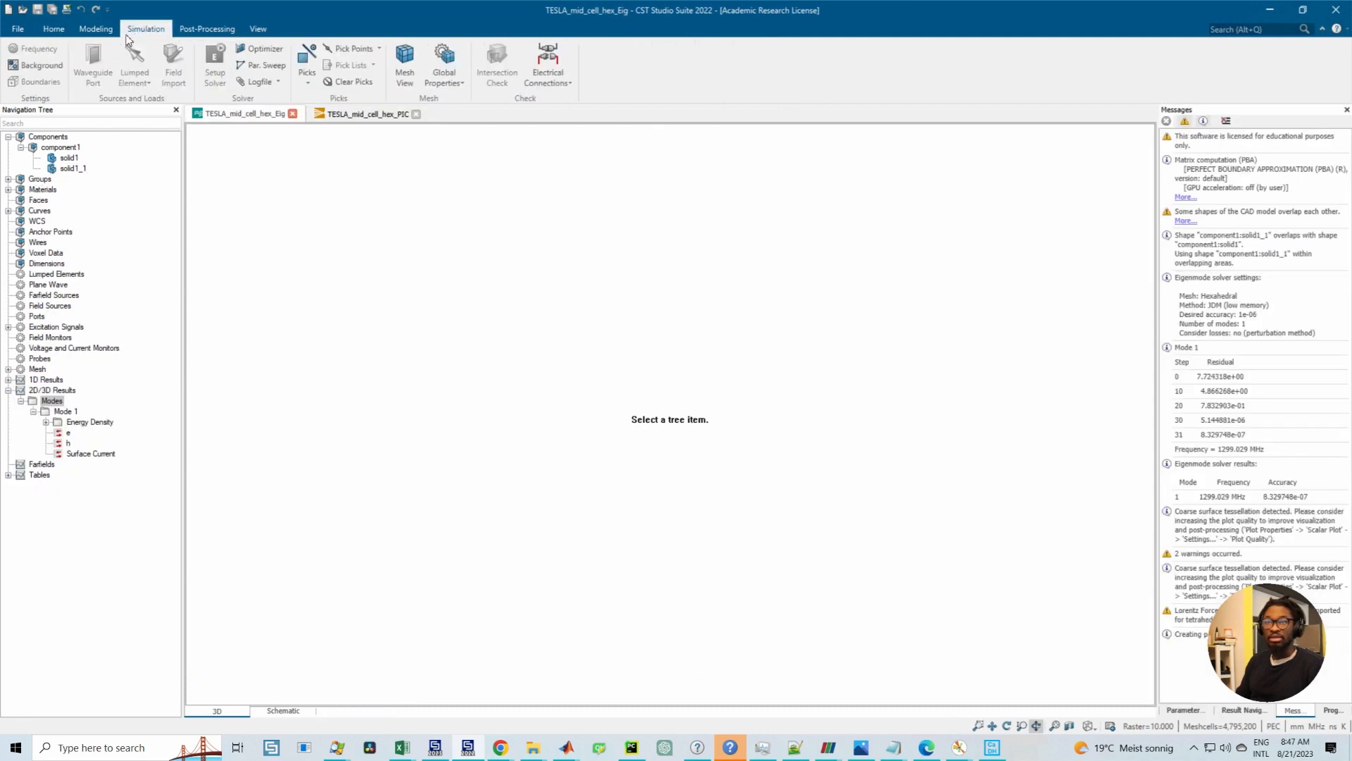
{"action": "left_click", "coordinate": [28, 82]}
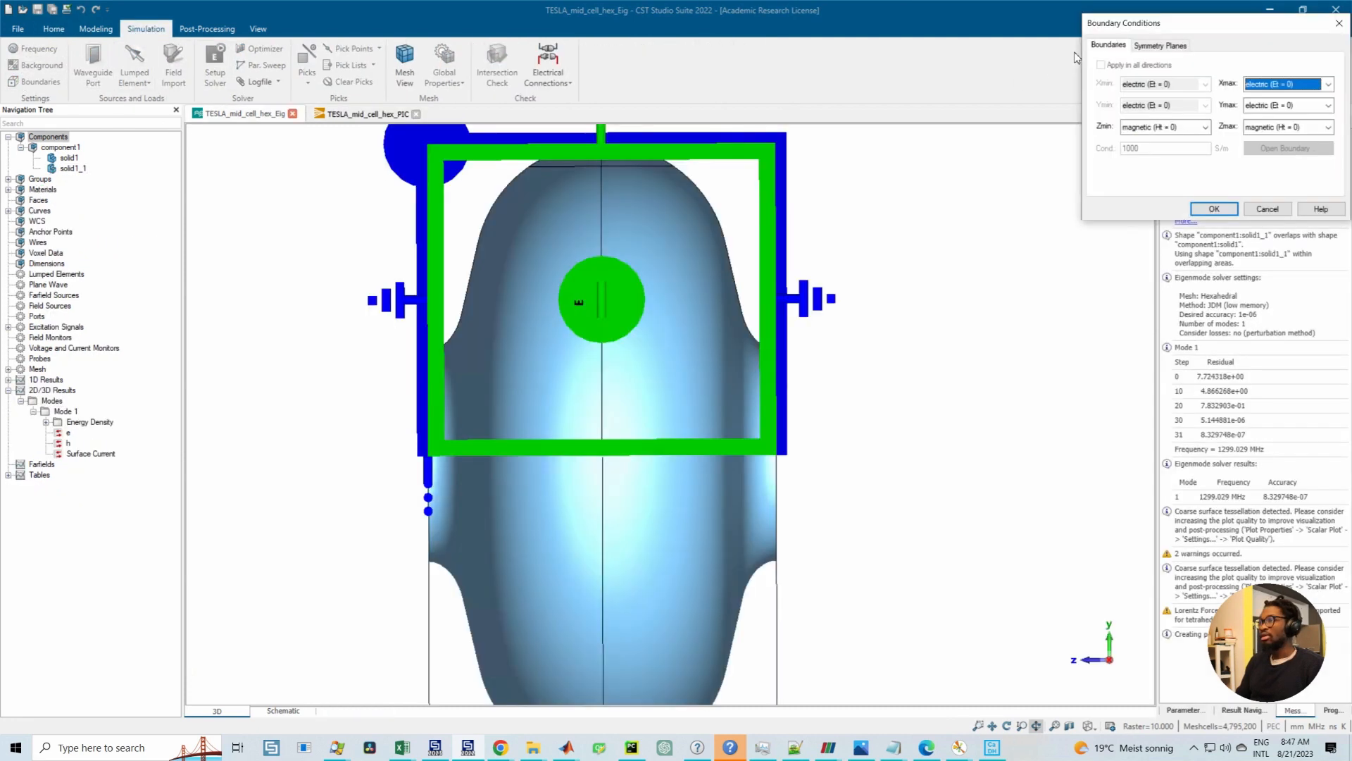
{"action": "left_click", "coordinate": [1150, 46]}
{"action": "left_click", "coordinate": [1267, 209]}
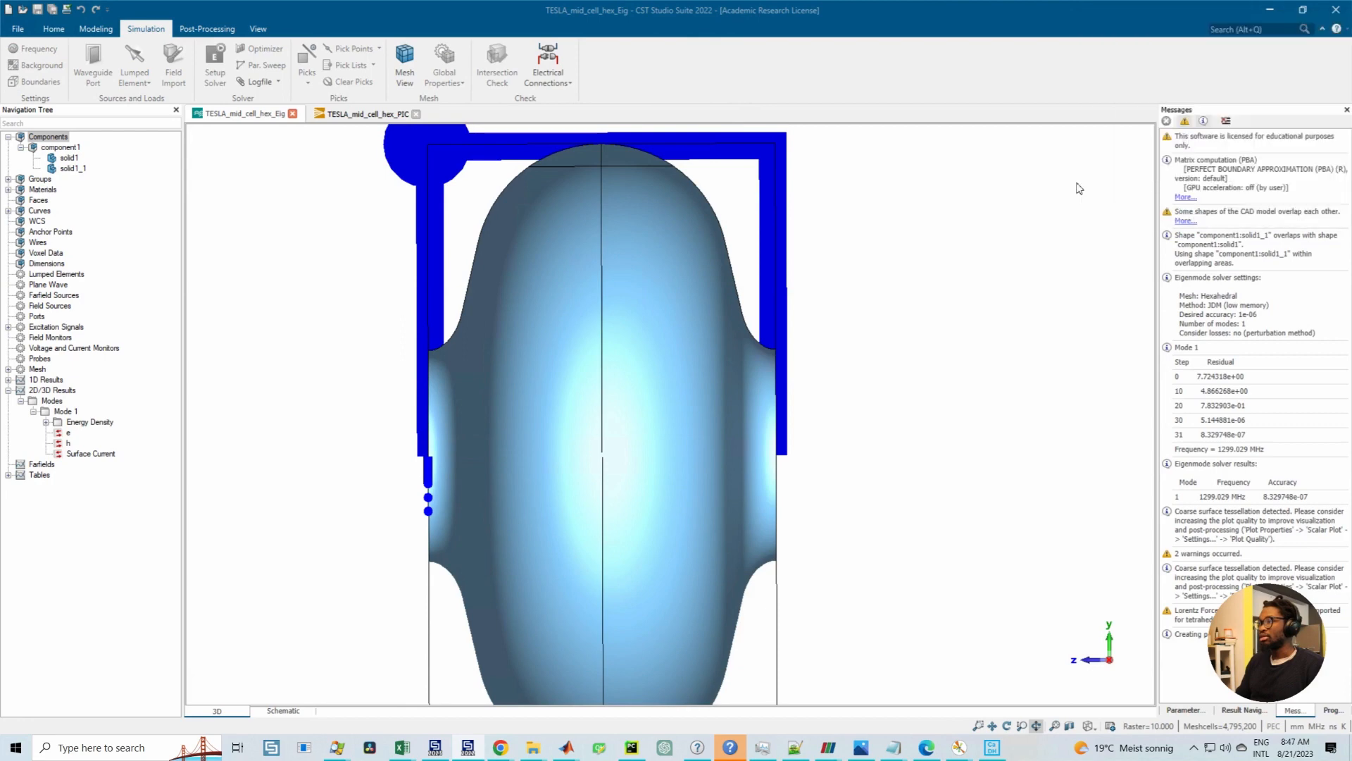
{"action": "left_click", "coordinate": [392, 118]}
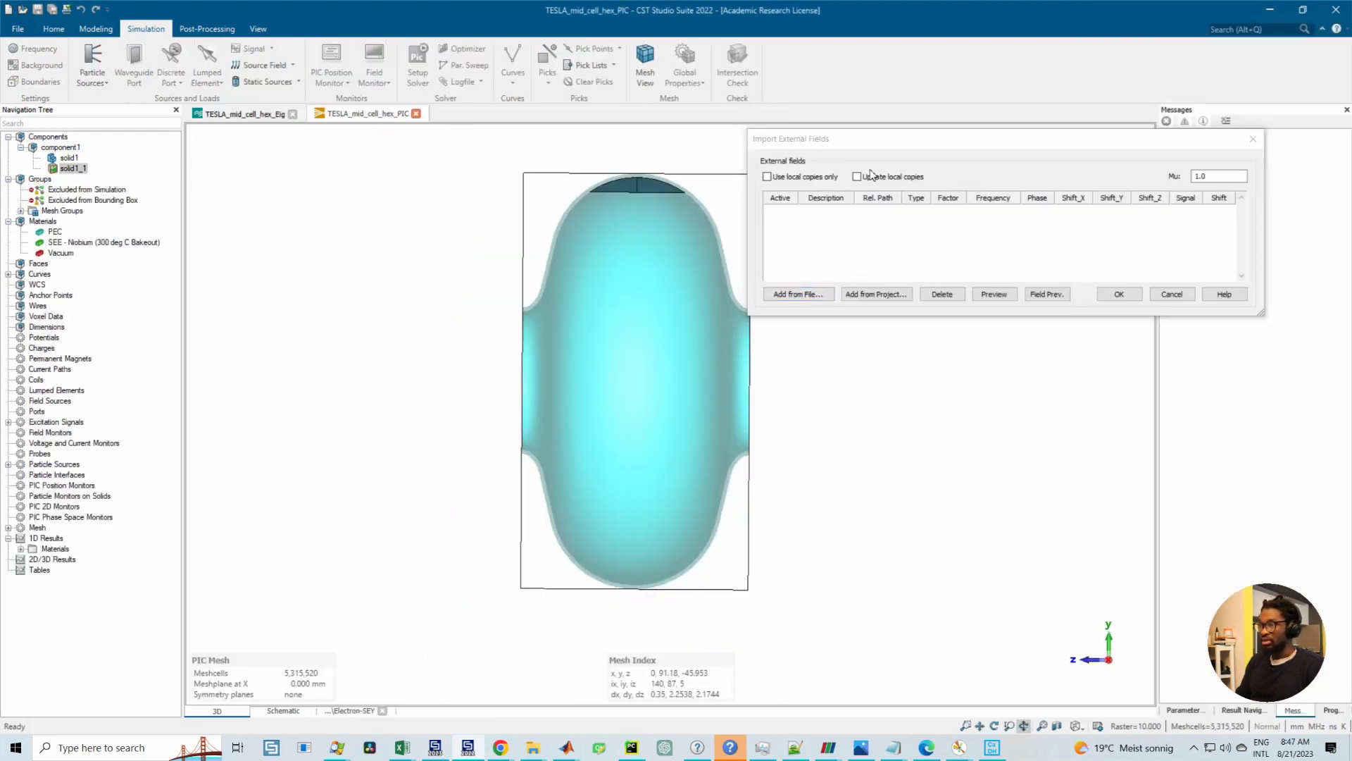
Step: Add an external field from a project, choosing TESLA_mid_cell_hex_Eig.cst in the TESLA folder under CST Studio as its source
{"action": "left_click", "coordinate": [876, 294]}
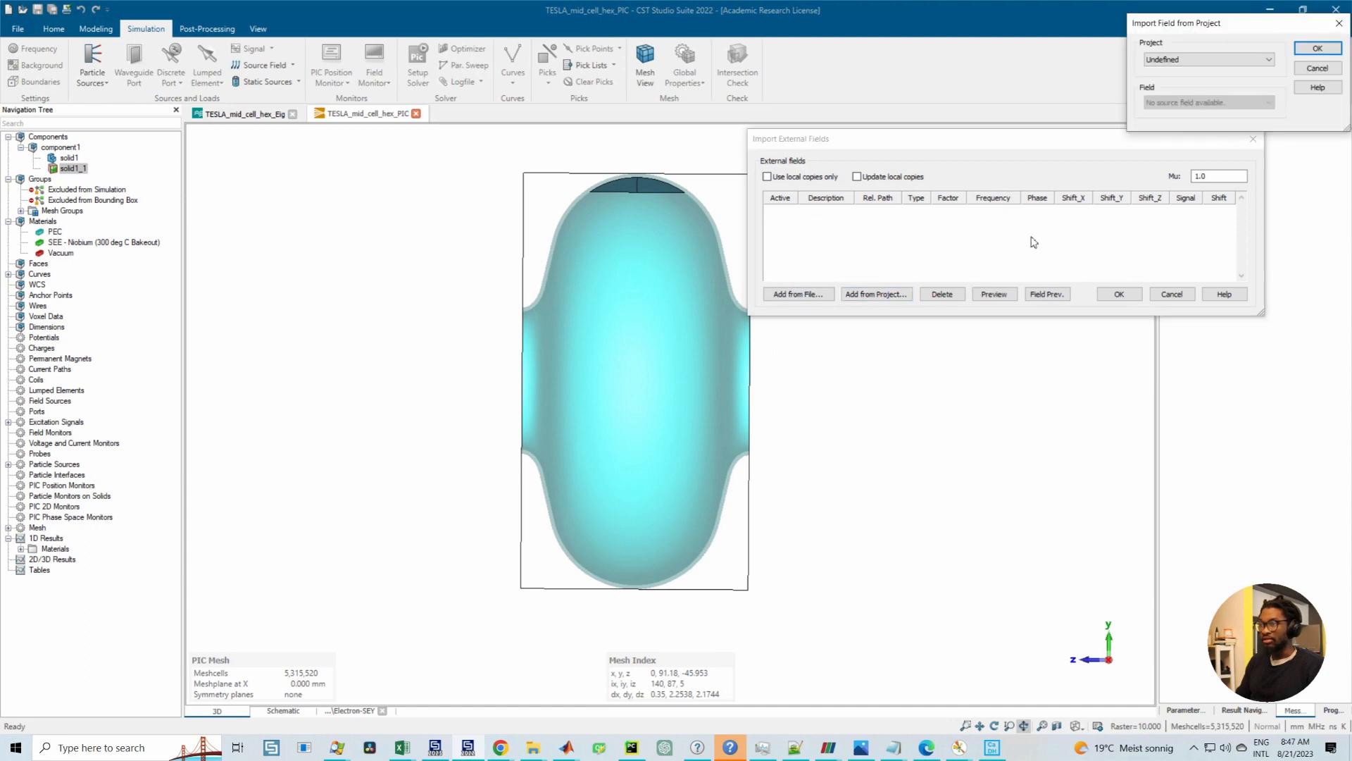
{"action": "left_click_drag", "start_coordinate": [1155, 23], "coordinate": [999, 92]}
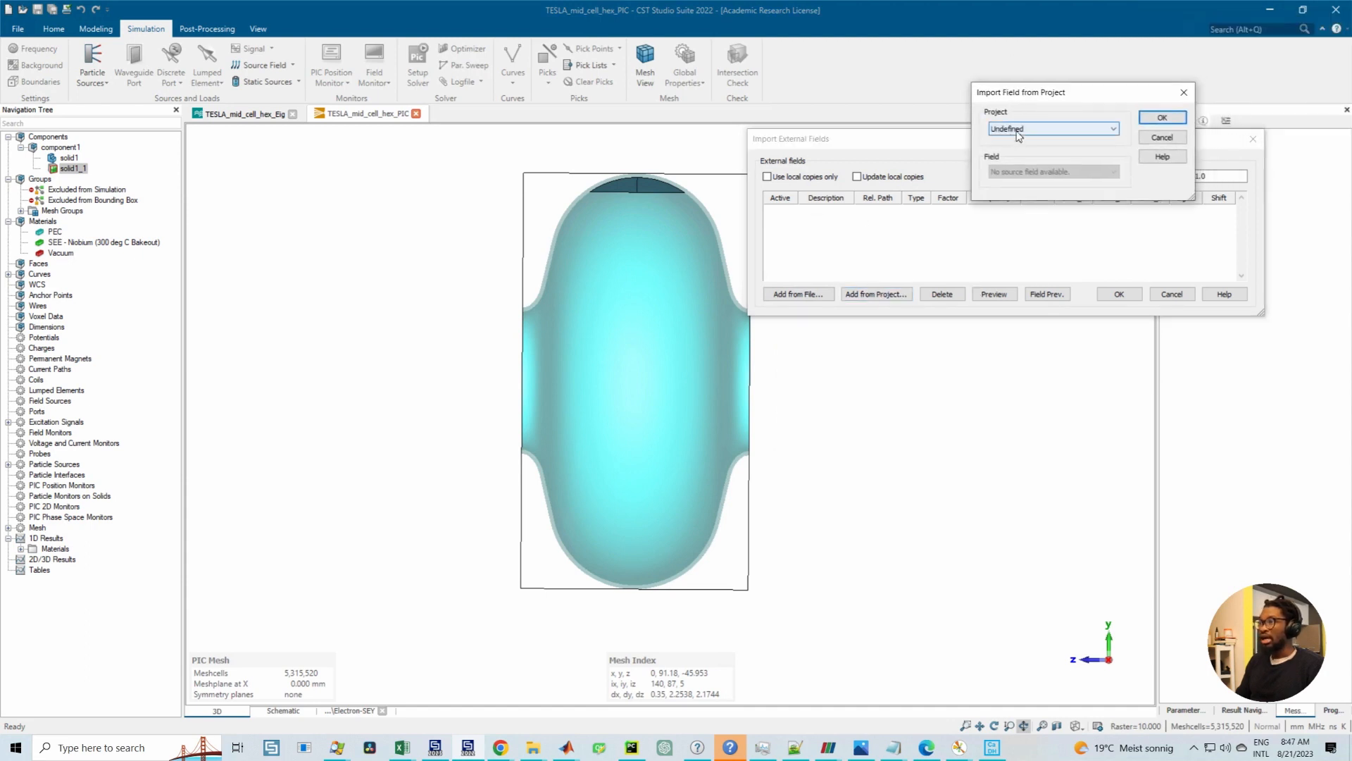
{"action": "left_click", "coordinate": [1021, 129]}
{"action": "left_click", "coordinate": [1005, 151]}
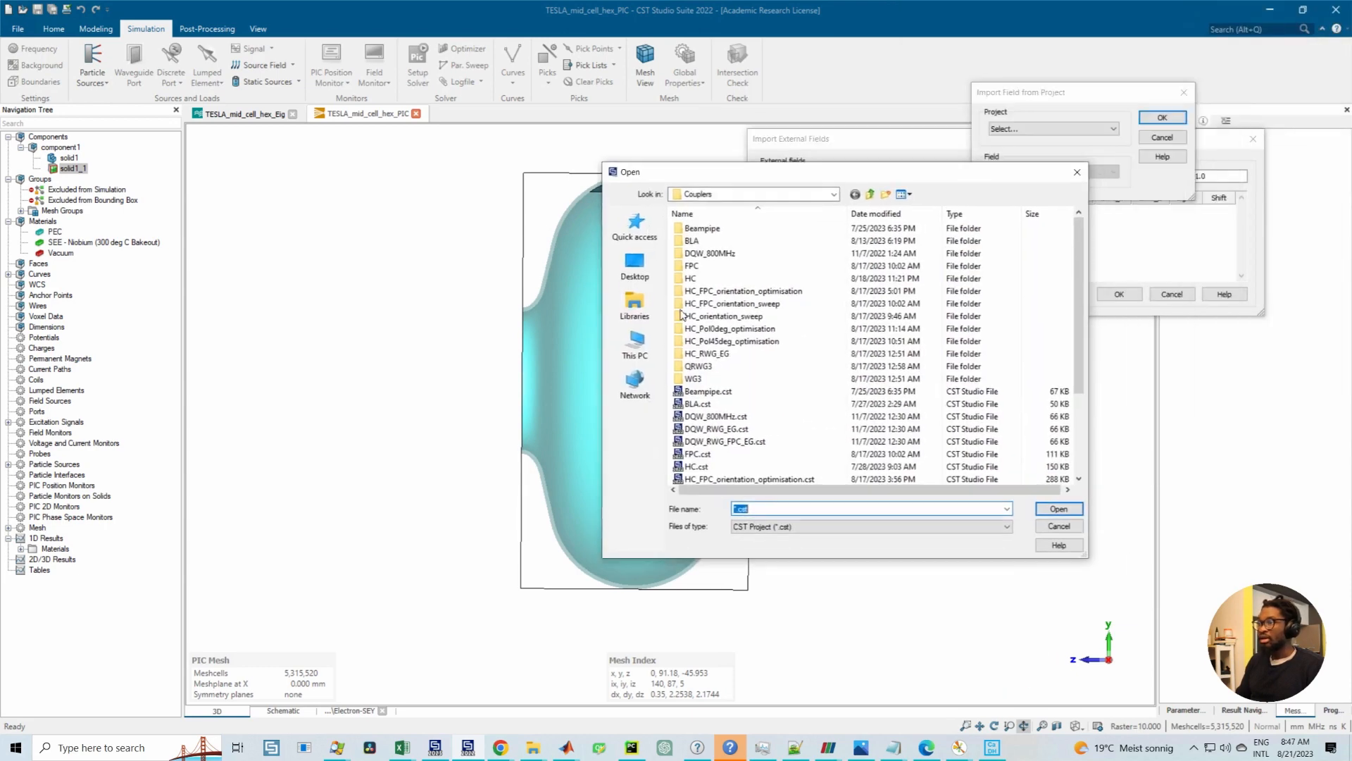
{"action": "left_click", "coordinate": [869, 196]}
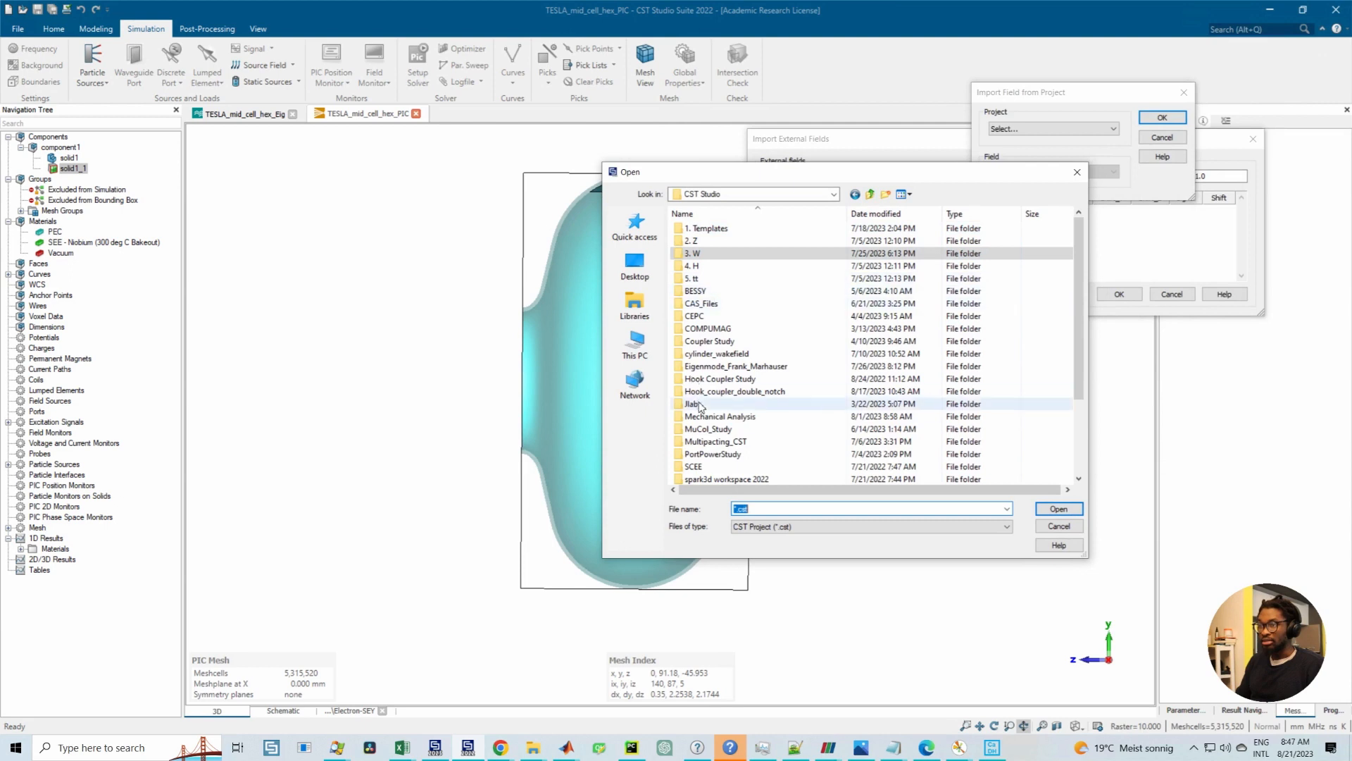
{"action": "scroll", "coordinate": [704, 398], "scroll_direction": "down", "scroll_amount": 3}
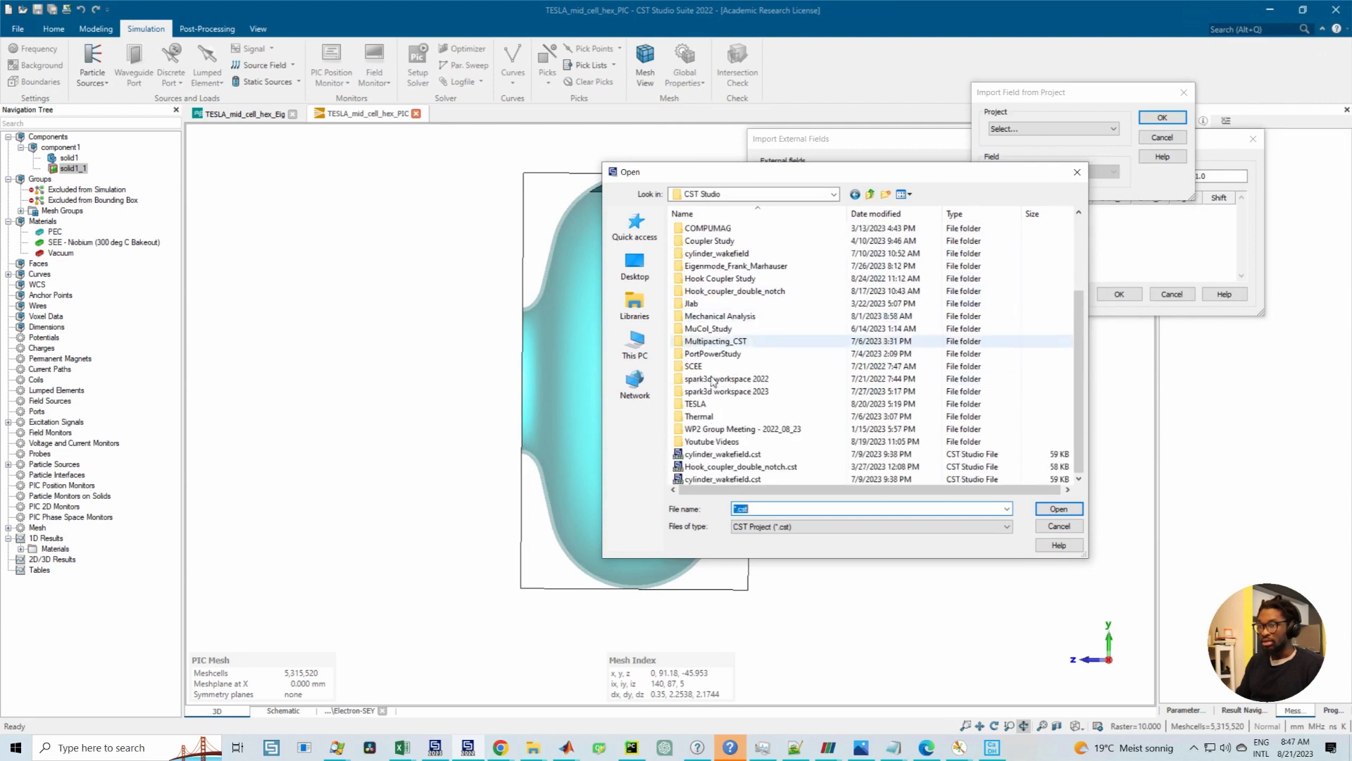
{"action": "double_click", "coordinate": [708, 441]}
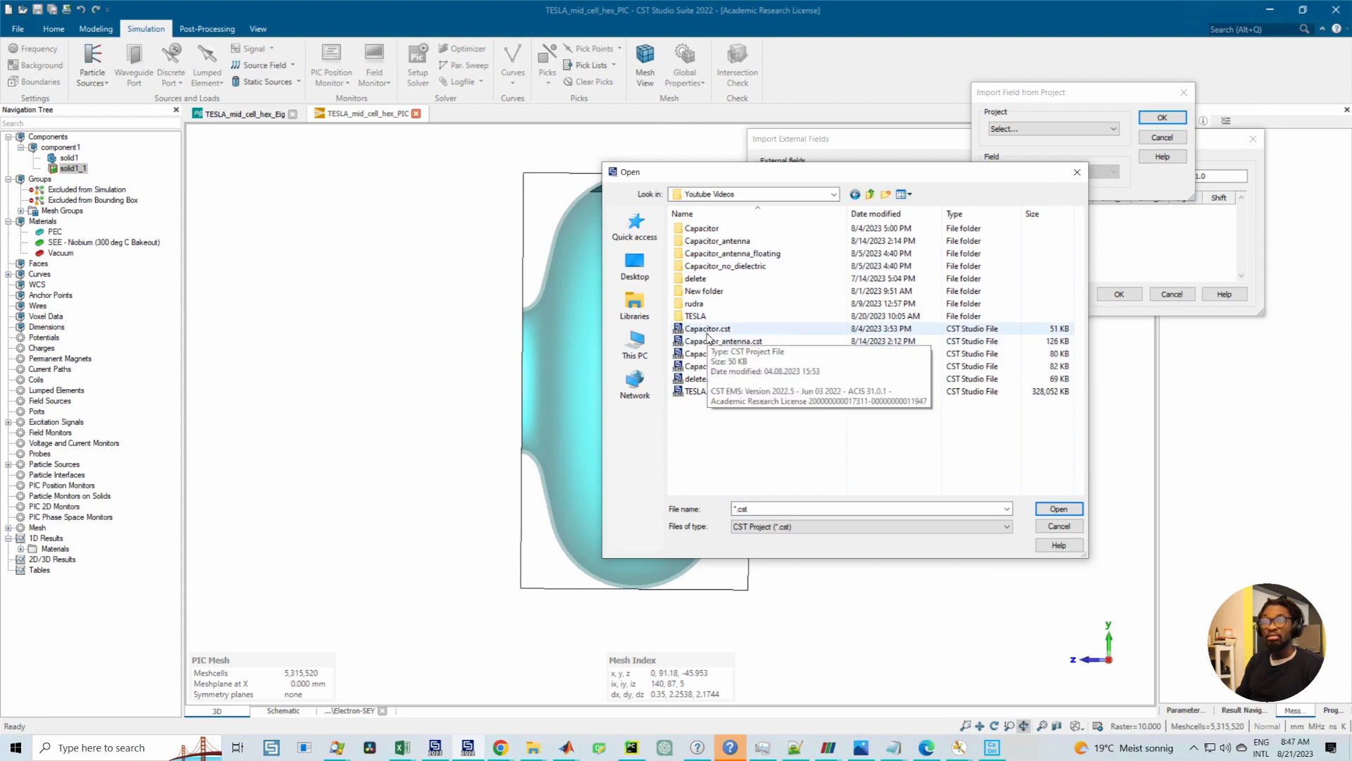
{"action": "left_click", "coordinate": [871, 195]}
{"action": "double_click", "coordinate": [708, 429]}
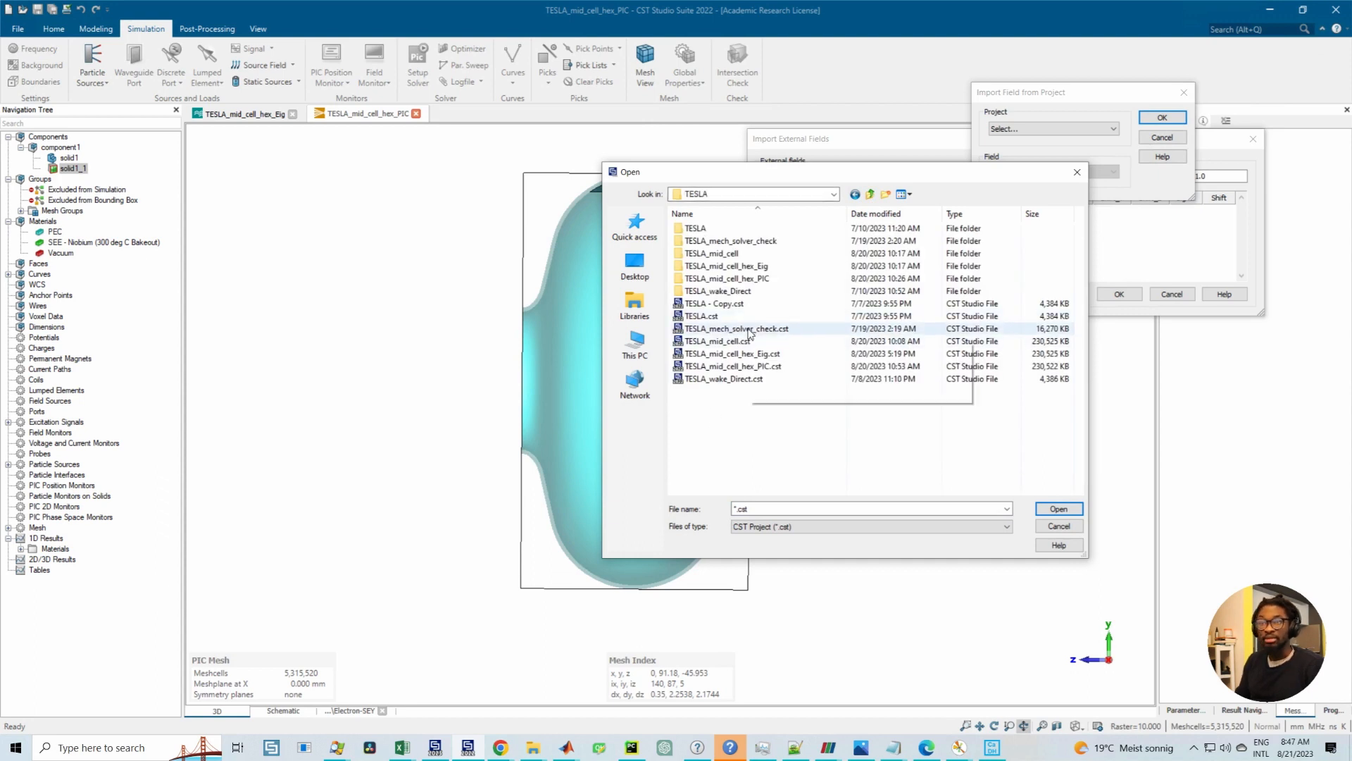
{"action": "left_click", "coordinate": [733, 355]}
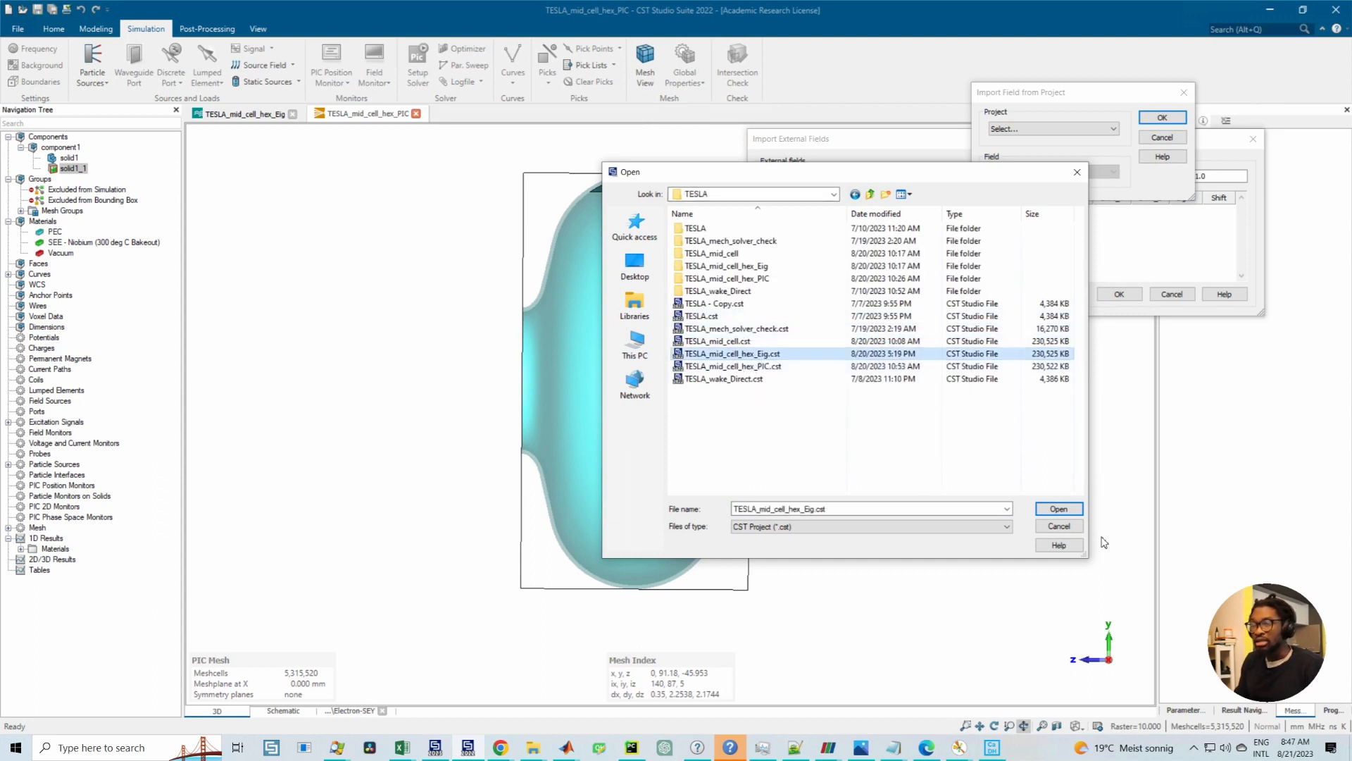
{"action": "left_click", "coordinate": [1059, 508]}
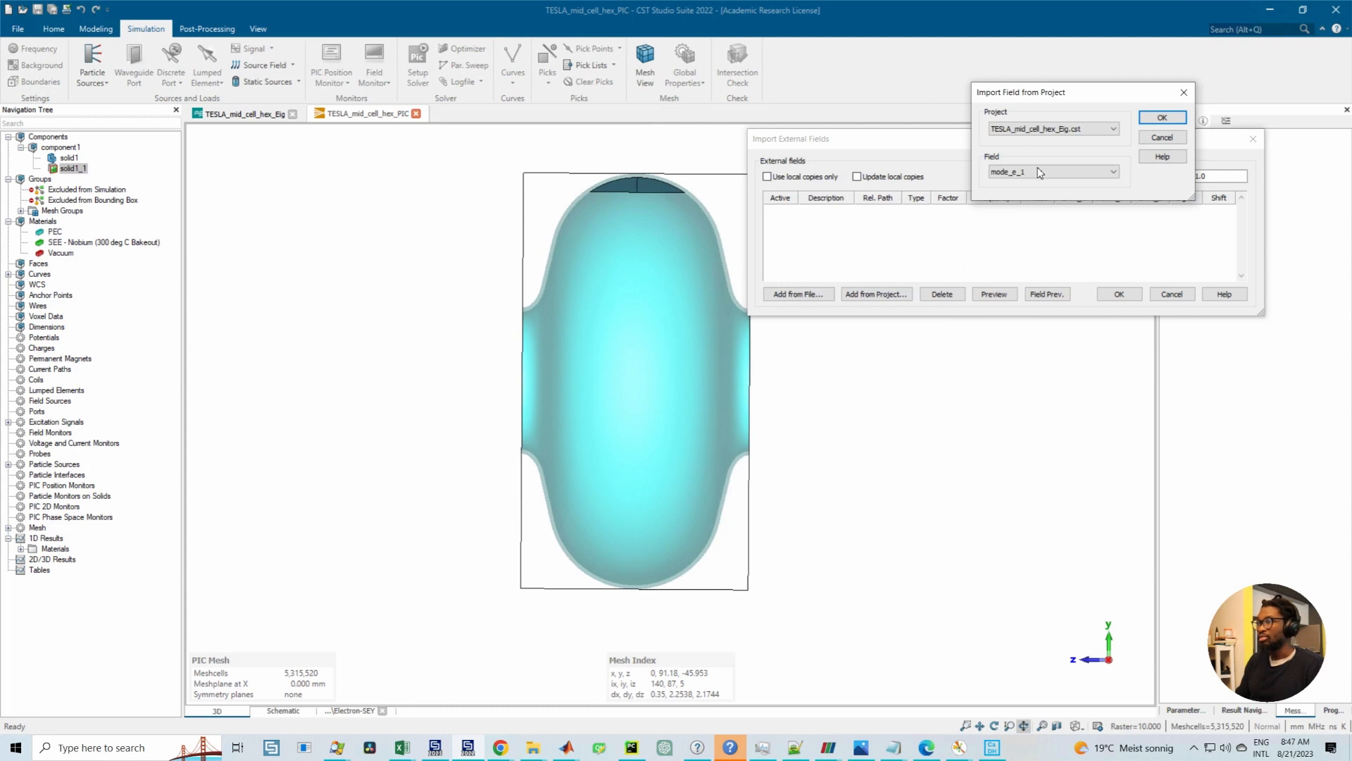
Step: Choose the electric field mode_e_1 and add it to the external fields list
{"action": "left_click", "coordinate": [1042, 172]}
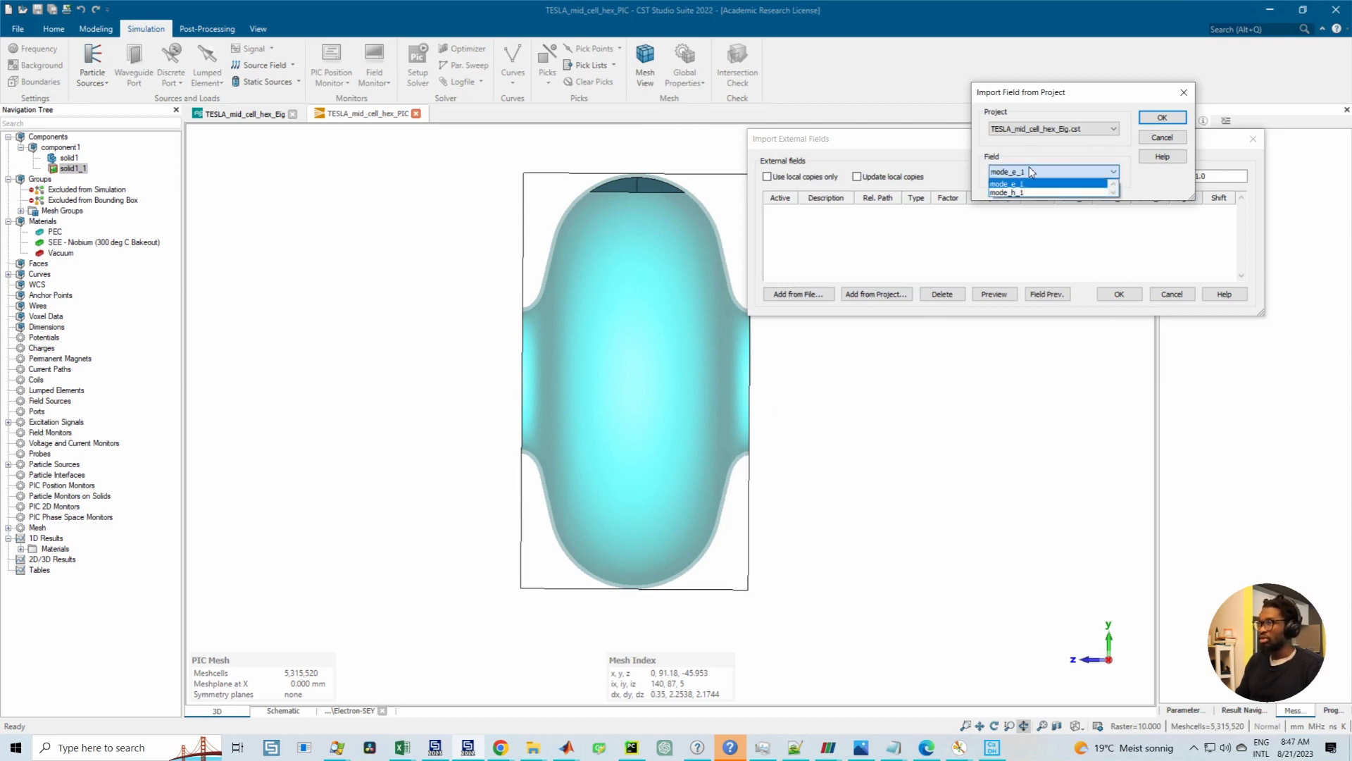
{"action": "left_click", "coordinate": [1153, 121]}
{"action": "left_click", "coordinate": [1158, 118]}
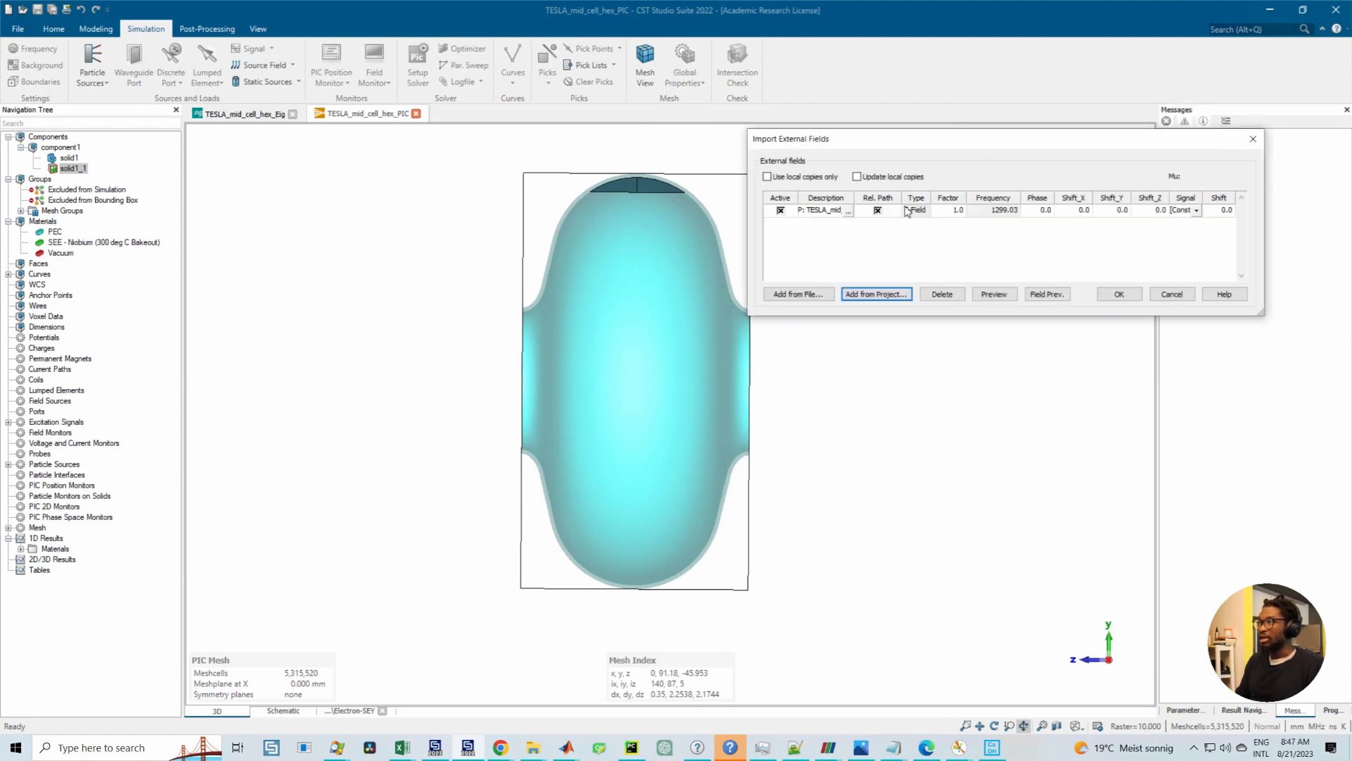
Step: Start adding an external field from file, choosing mode_h_1.m3d in the Result folder of TESLA_mid_cell_hex_Eig
{"action": "left_click", "coordinate": [907, 211]}
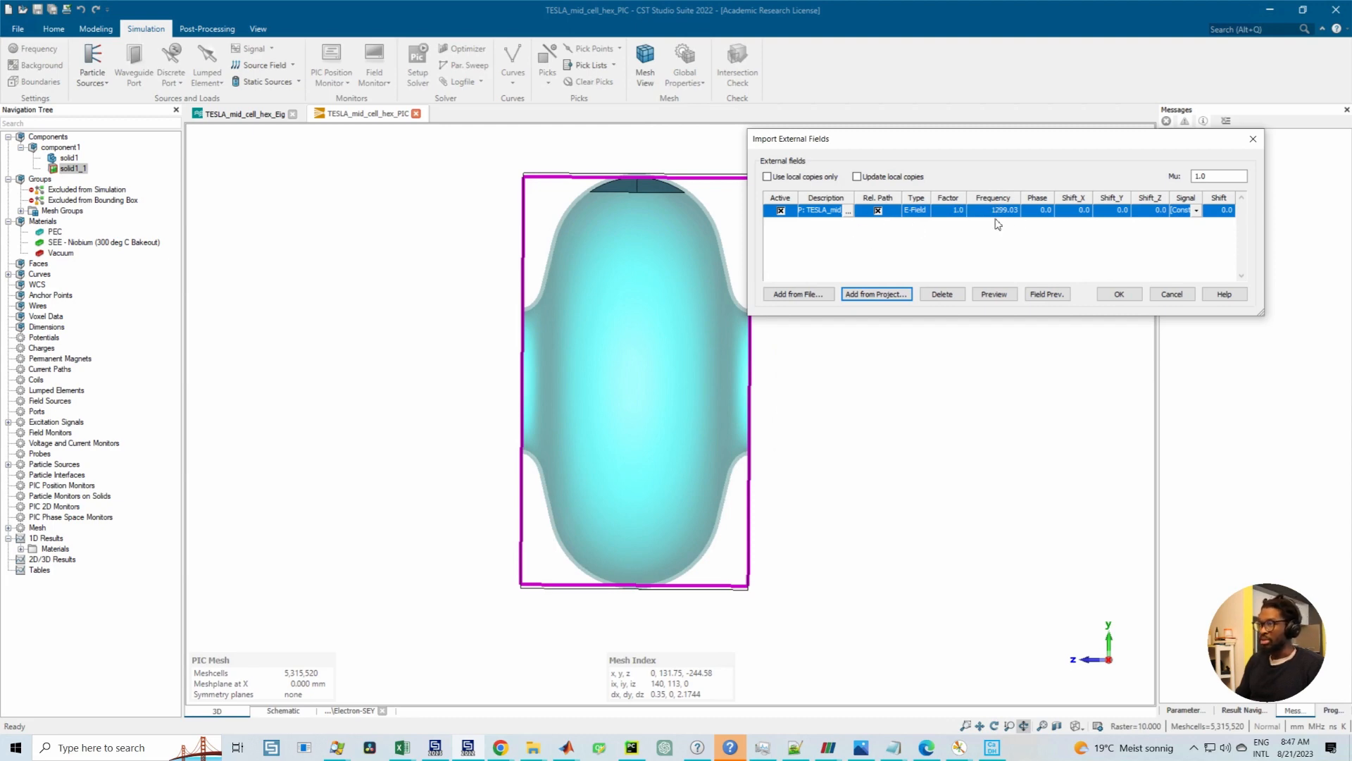
{"action": "left_click", "coordinate": [798, 294]}
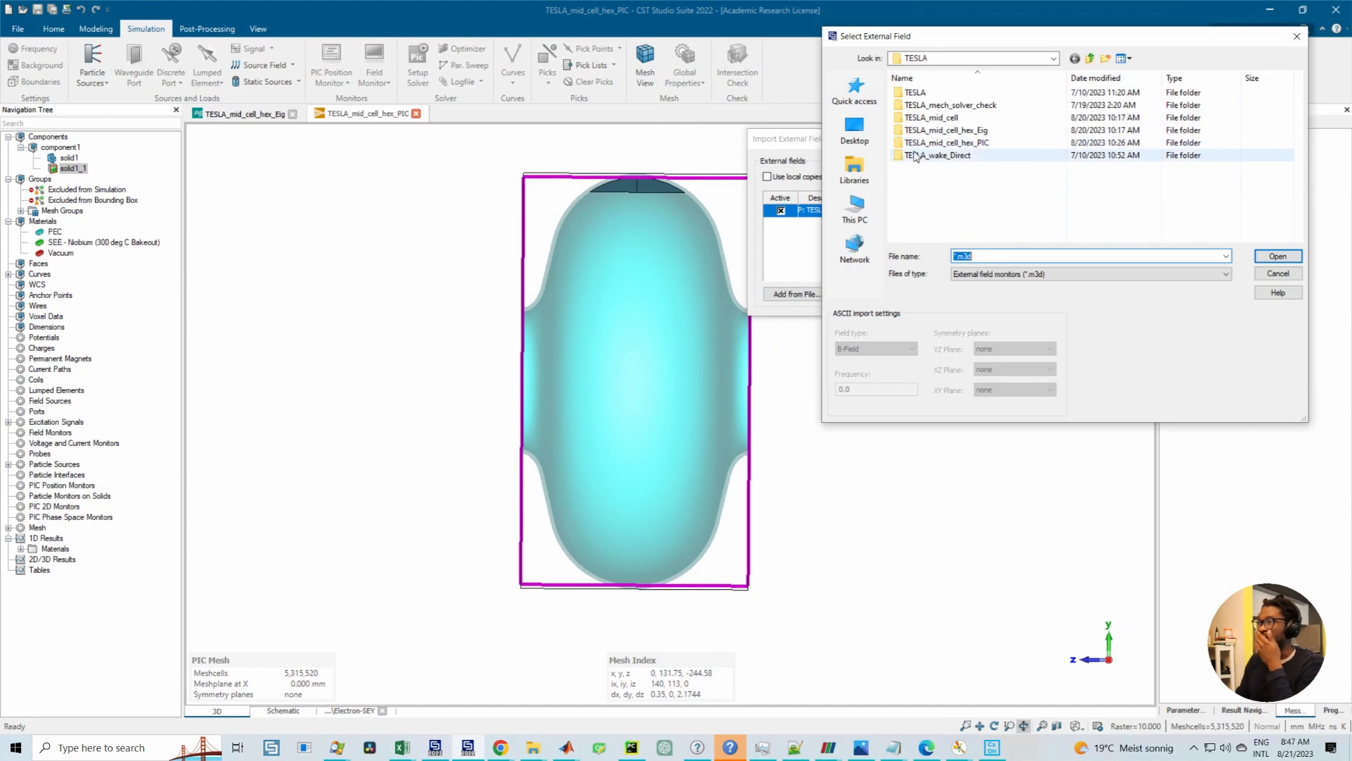
{"action": "double_click", "coordinate": [952, 130]}
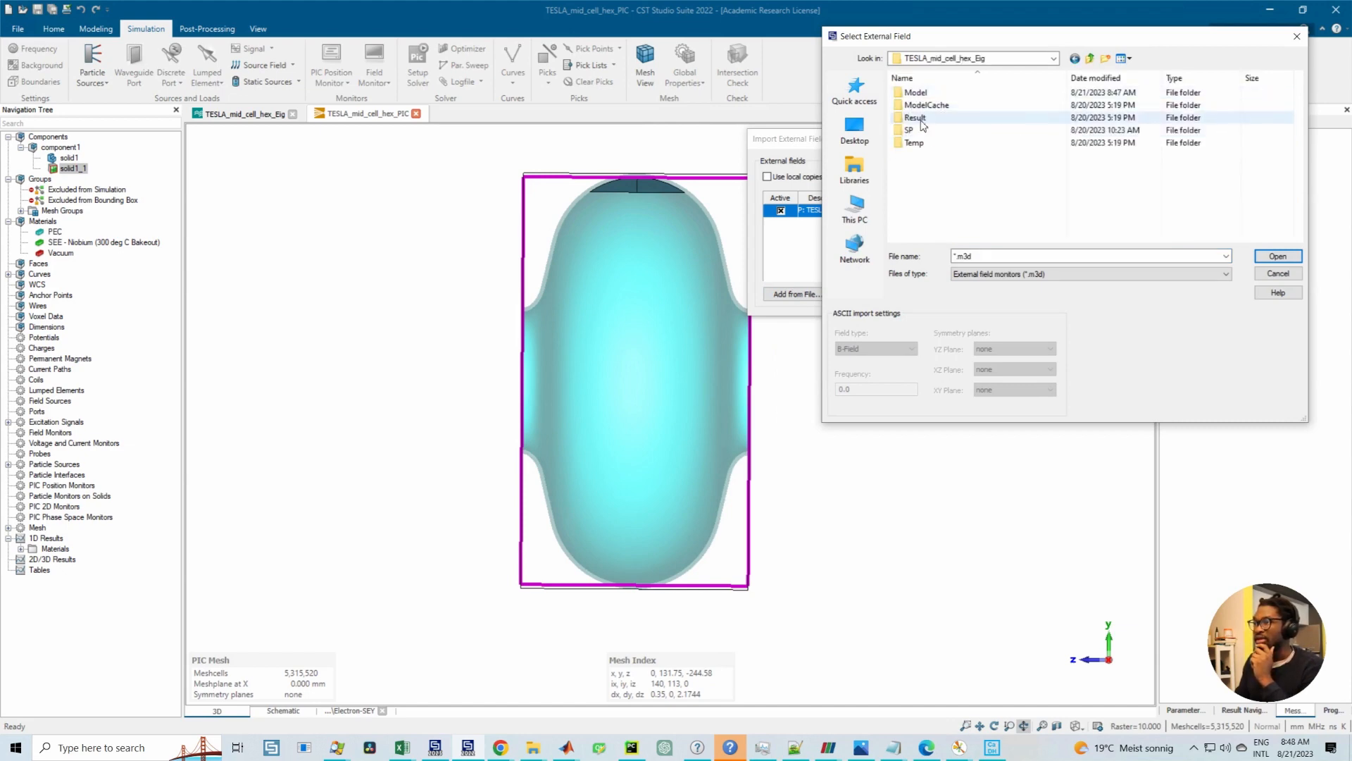
{"action": "double_click", "coordinate": [924, 118]}
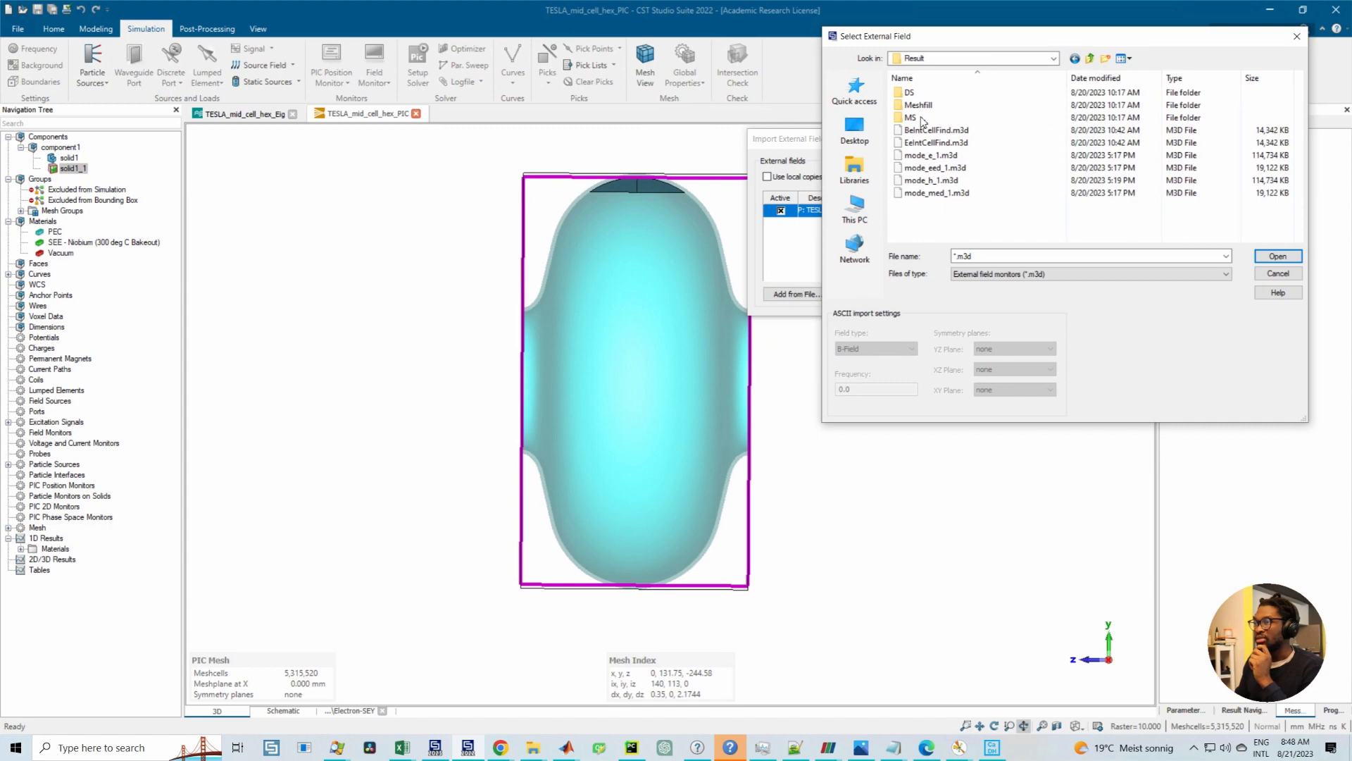
{"action": "left_click", "coordinate": [945, 186]}
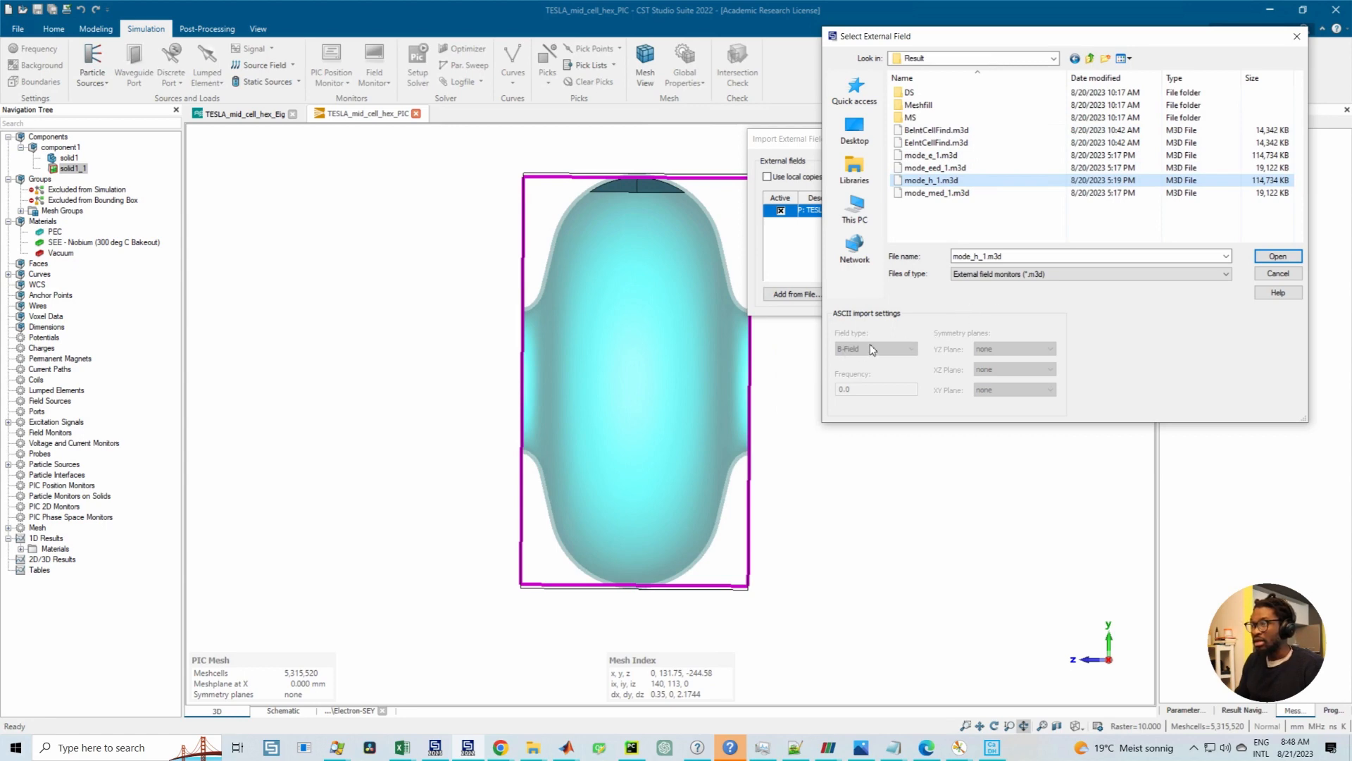
Step: Examine the available file types and the ASCII import settings for exported plot data, and leave the file import without adding anything
{"action": "left_click", "coordinate": [1026, 274]}
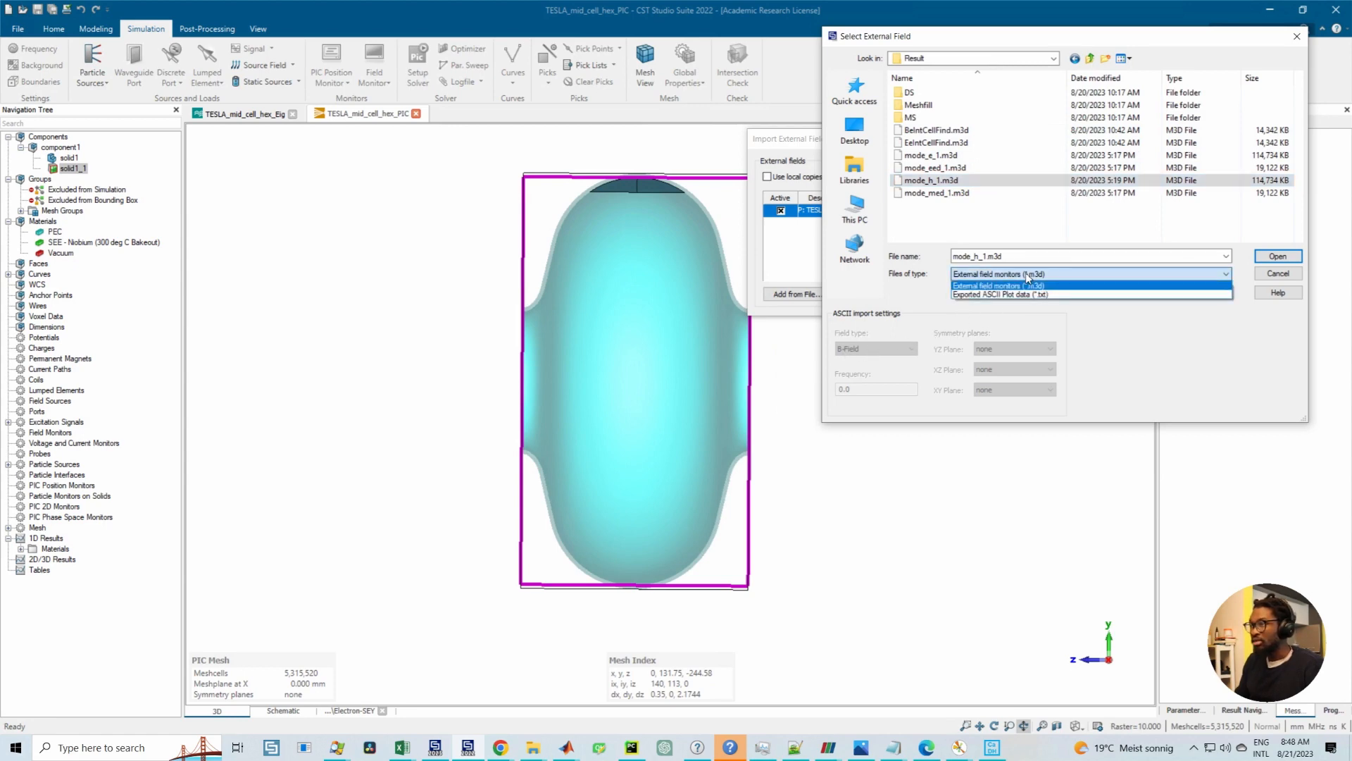
{"action": "left_click", "coordinate": [1026, 273]}
{"action": "left_click", "coordinate": [1025, 273]}
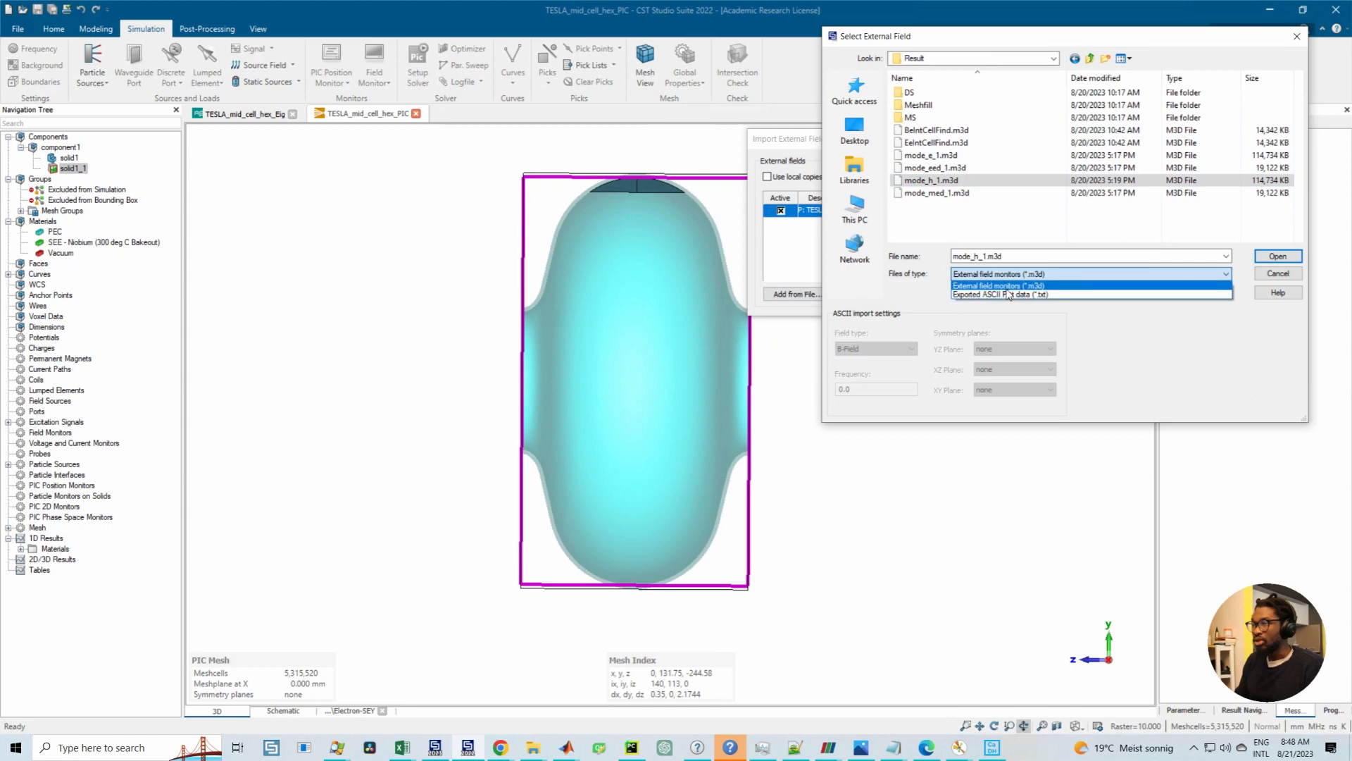
{"action": "left_click", "coordinate": [1007, 289]}
{"action": "left_click", "coordinate": [1008, 278]}
{"action": "left_click", "coordinate": [1003, 293]}
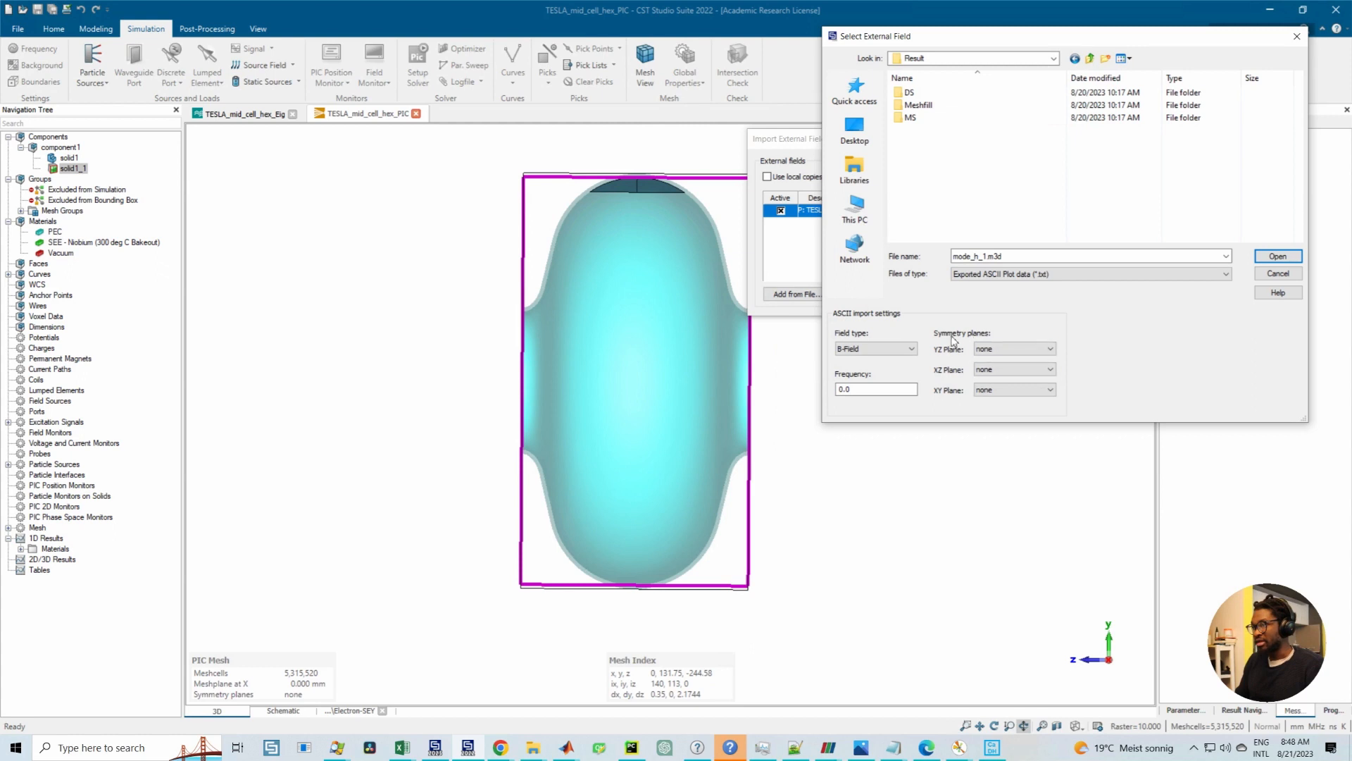
{"action": "left_click", "coordinate": [1007, 274]}
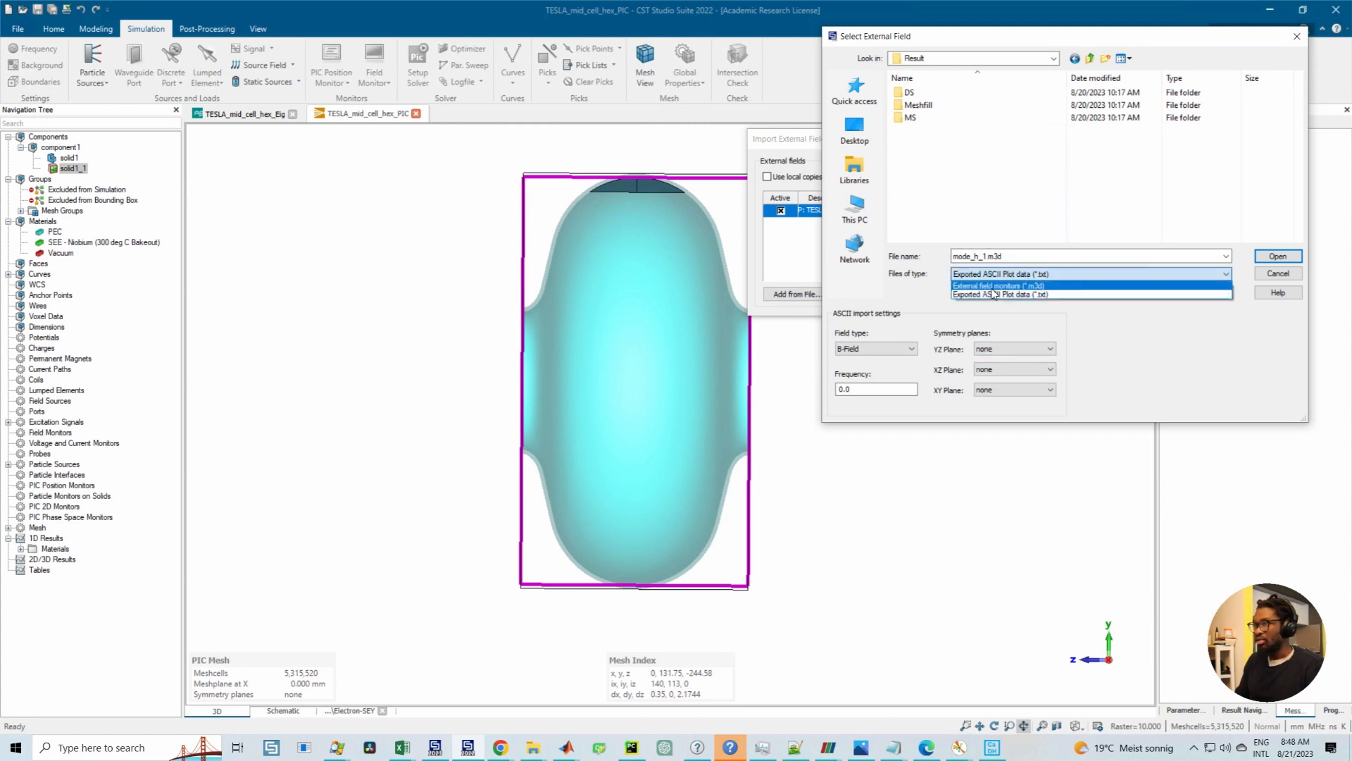
{"action": "left_click", "coordinate": [998, 286]}
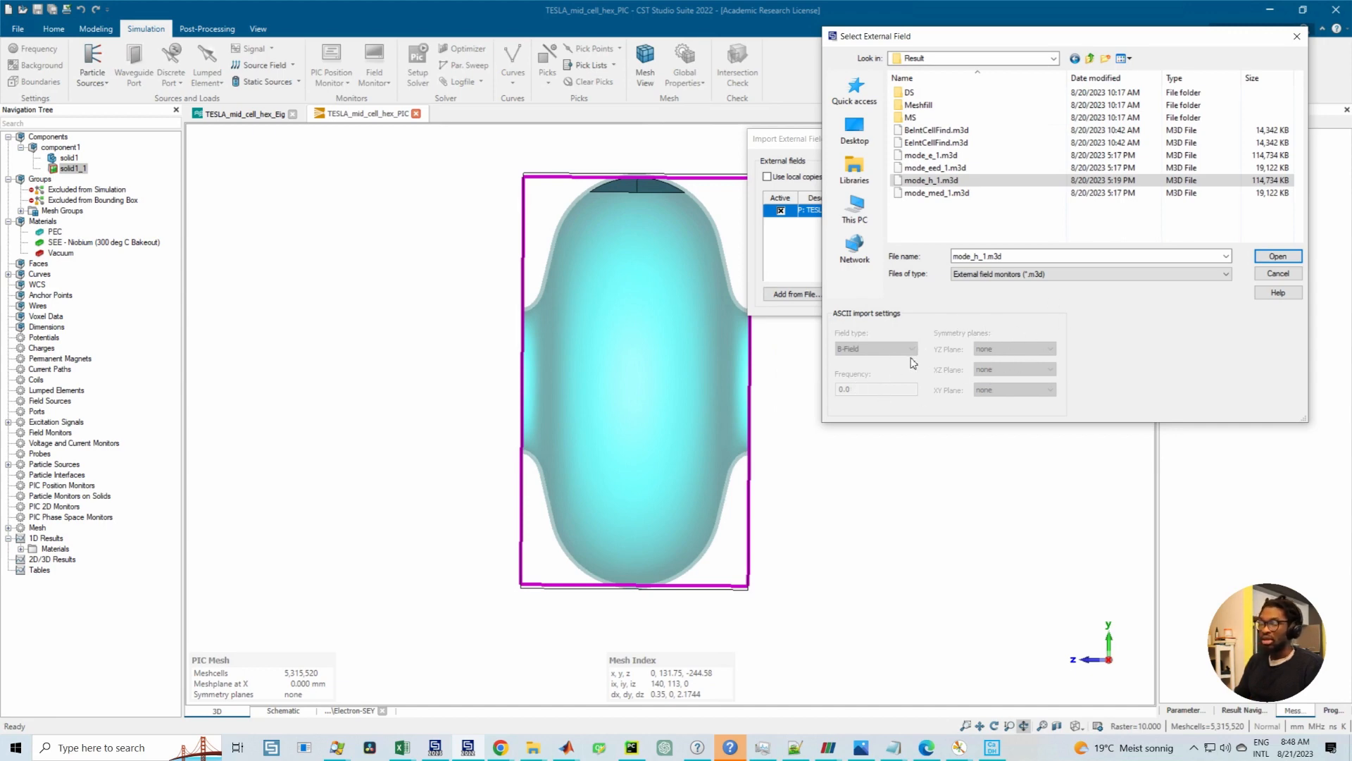
{"action": "left_click", "coordinate": [1279, 273]}
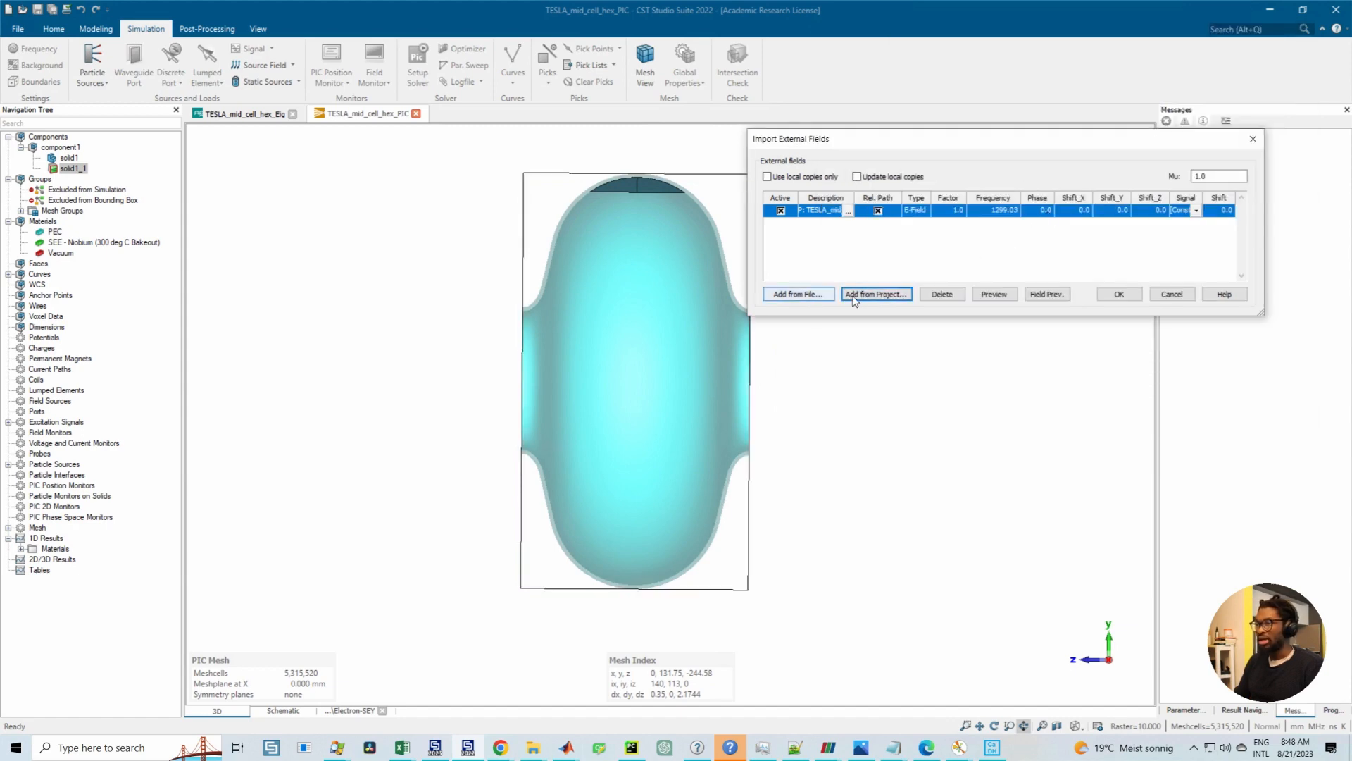
Step: Add another external field from a project, choosing TESLA_mid_cell_hex_Eig.cst as its source
{"action": "left_click", "coordinate": [907, 291]}
{"action": "left_click", "coordinate": [1221, 62]}
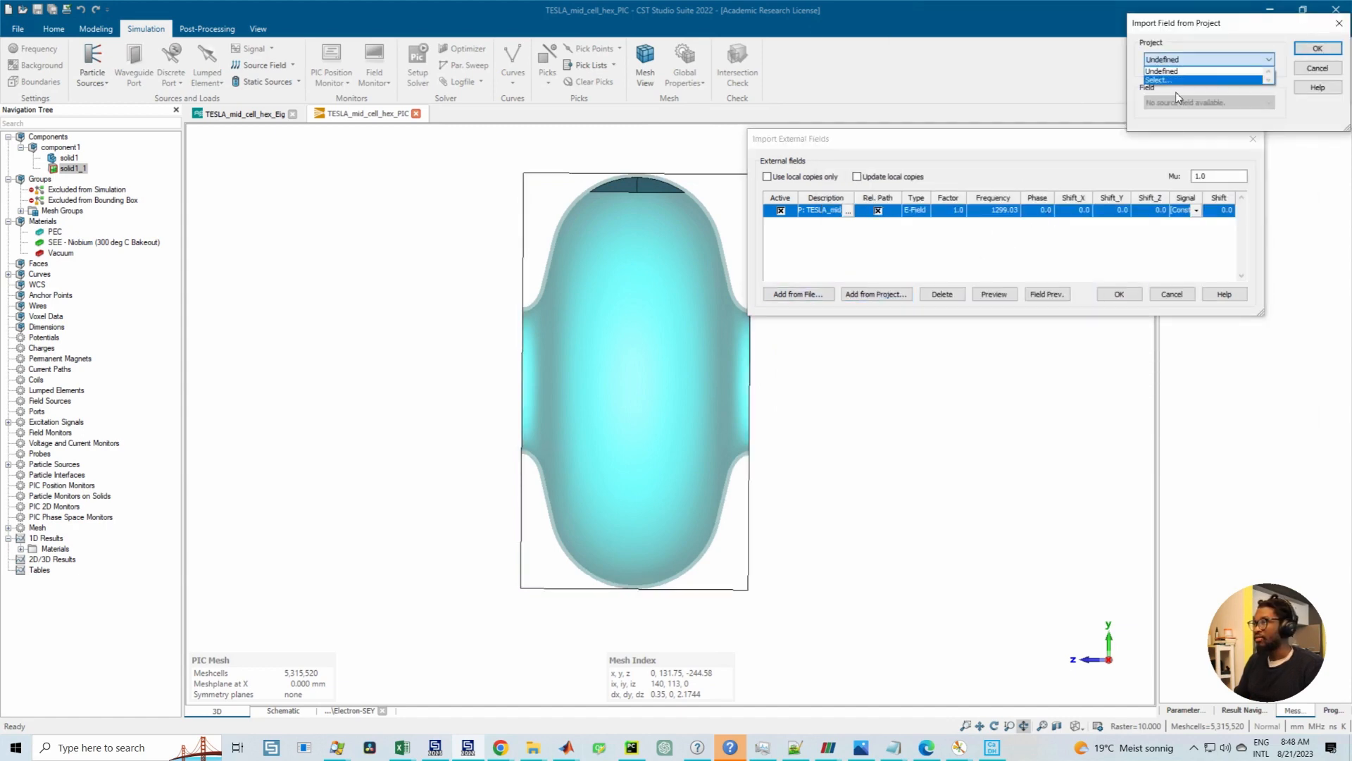
{"action": "left_click", "coordinate": [1160, 80]}
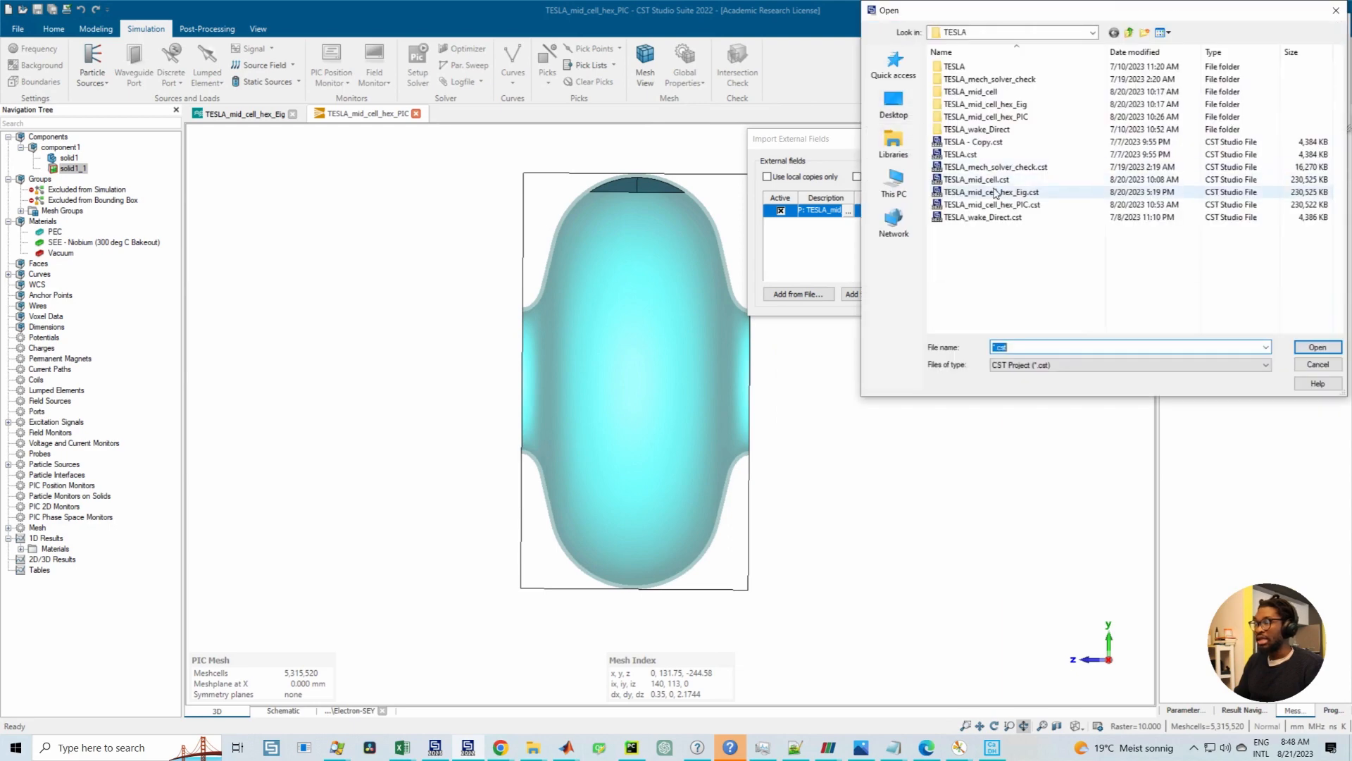
{"action": "left_click", "coordinate": [1015, 192]}
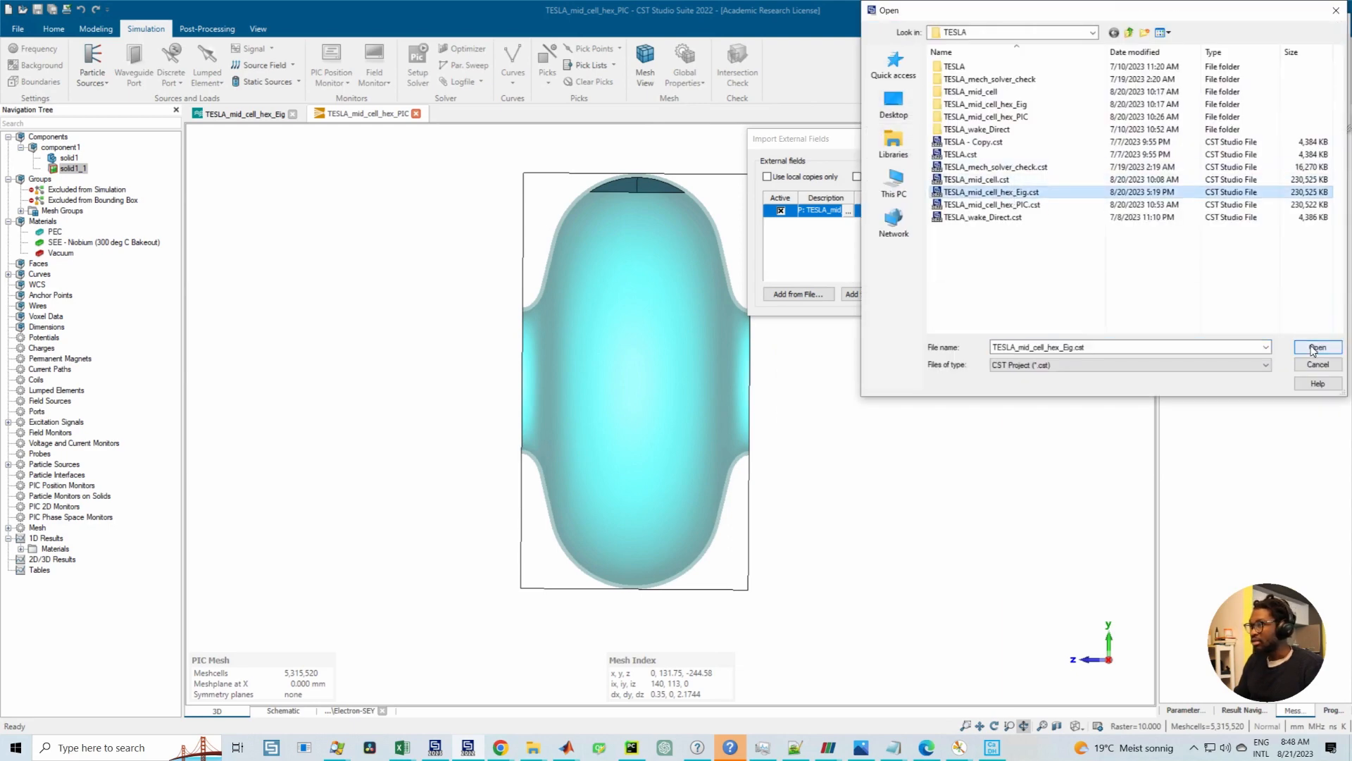
{"action": "left_click", "coordinate": [1317, 347]}
Step: Choose the magnetic field mode_h_1 for the second external field and apply the external field list
{"action": "left_click", "coordinate": [1217, 102]}
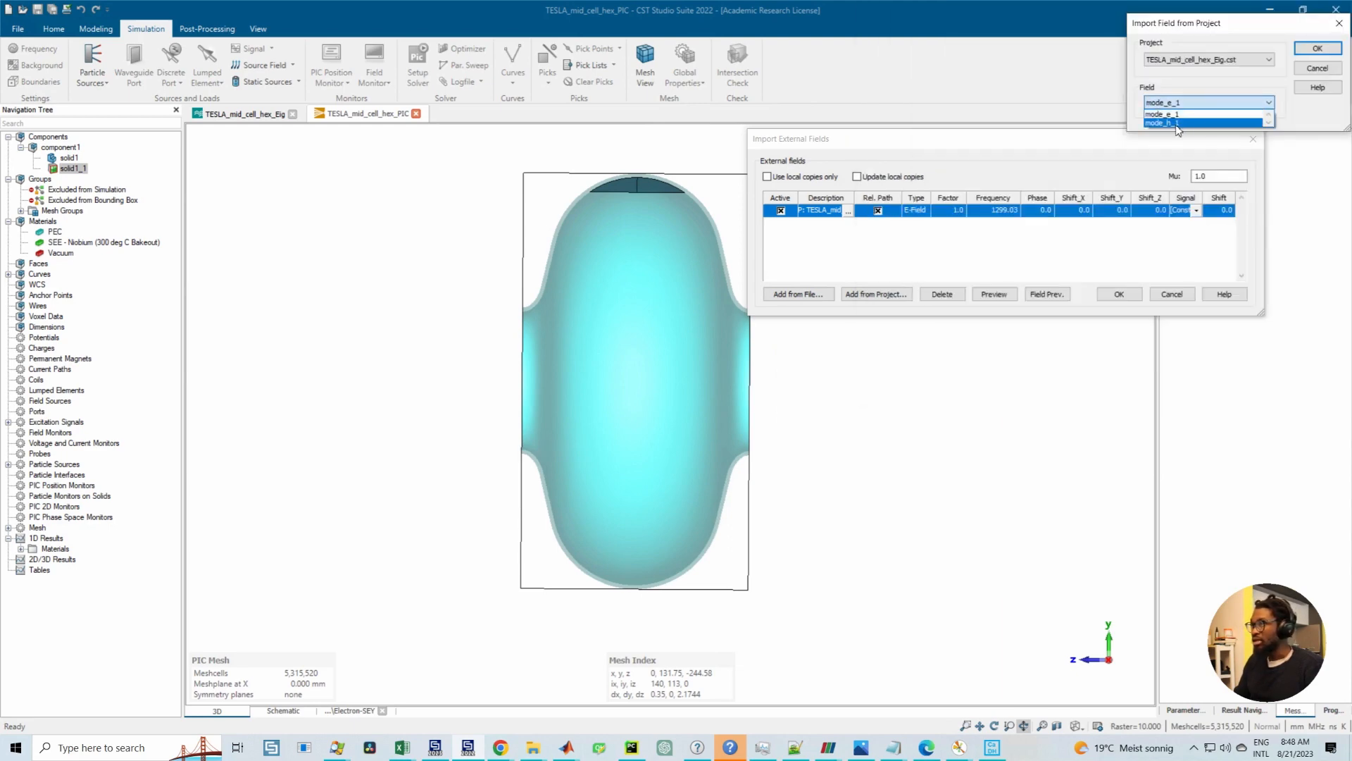
{"action": "left_click", "coordinate": [1162, 122]}
{"action": "left_click", "coordinate": [1319, 48]}
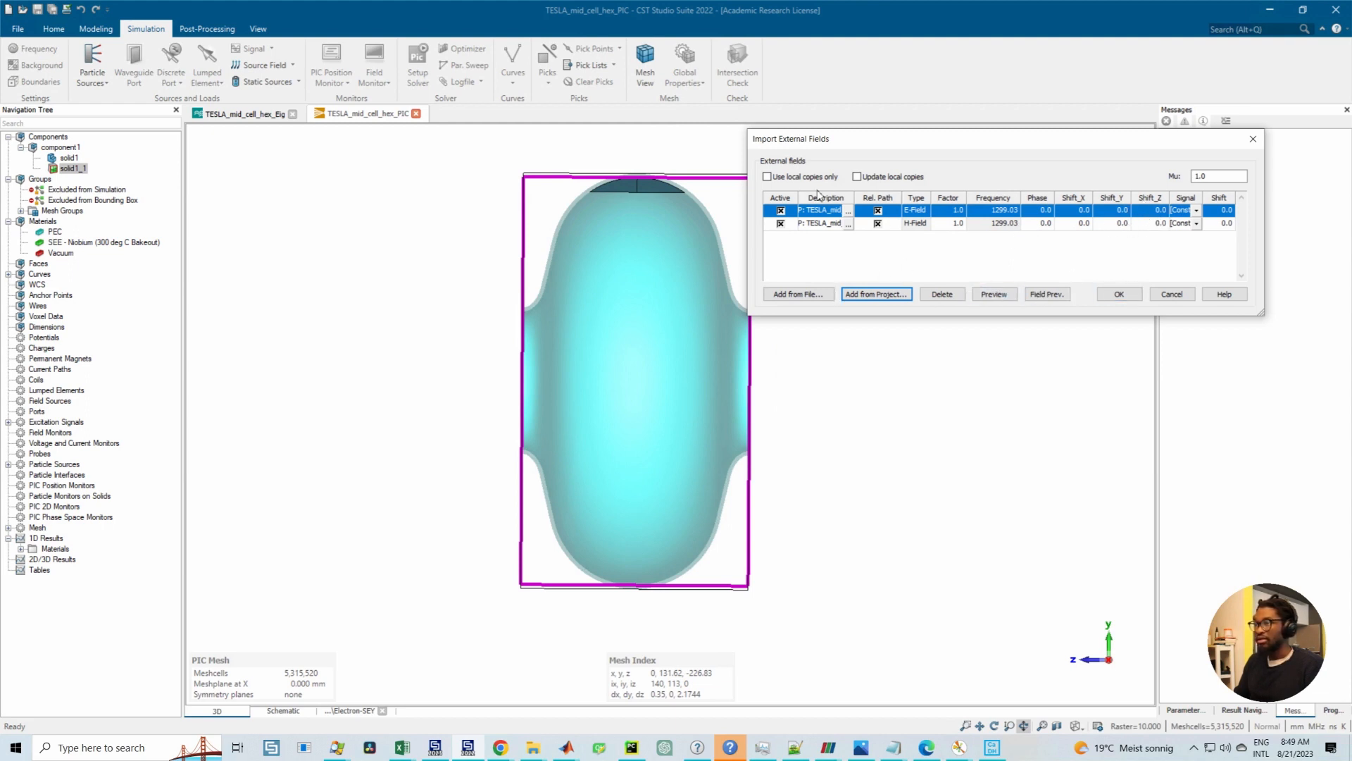
{"action": "left_click", "coordinate": [1119, 294]}
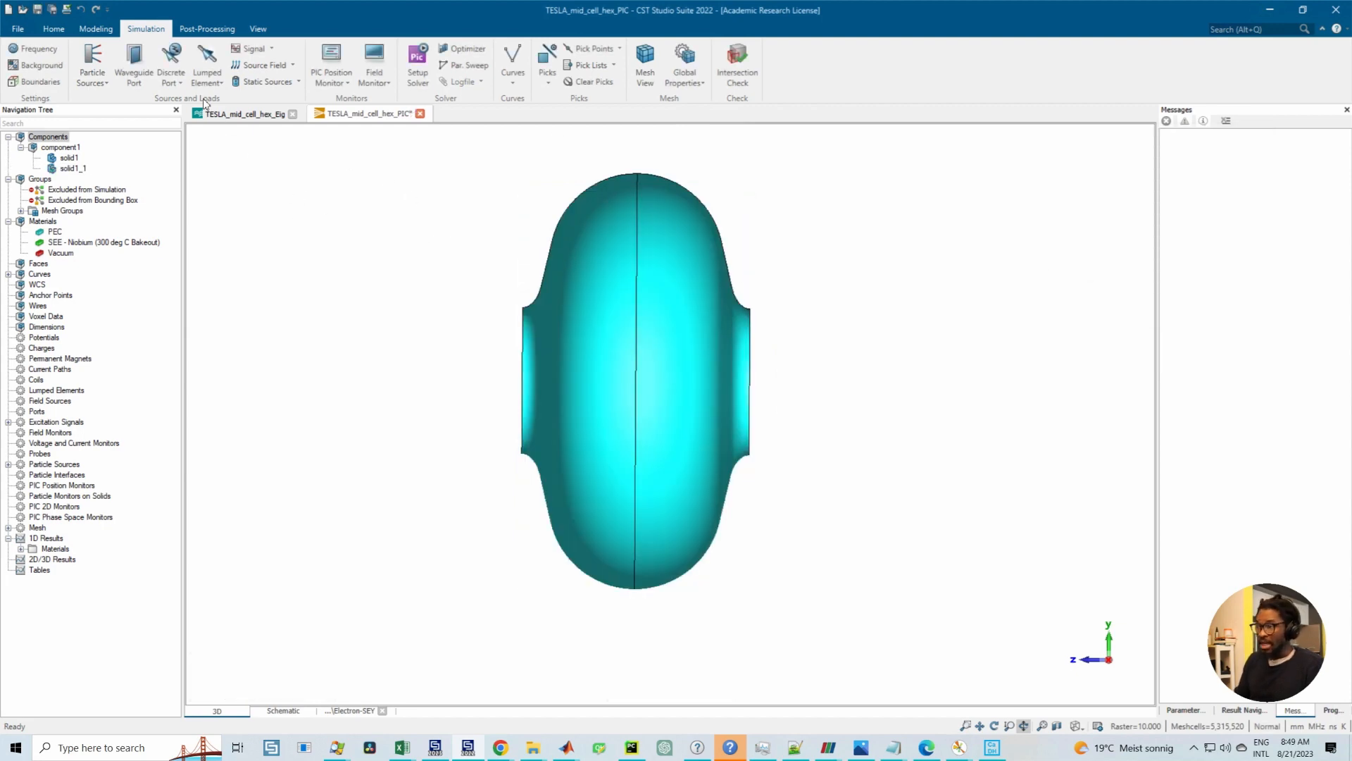
Step: Switch to the TESLA_mid_cell_hex_Eig project and examine the Mode 1 electric field and the entries under the 0D and 1D result tables
{"action": "left_click", "coordinate": [214, 118]}
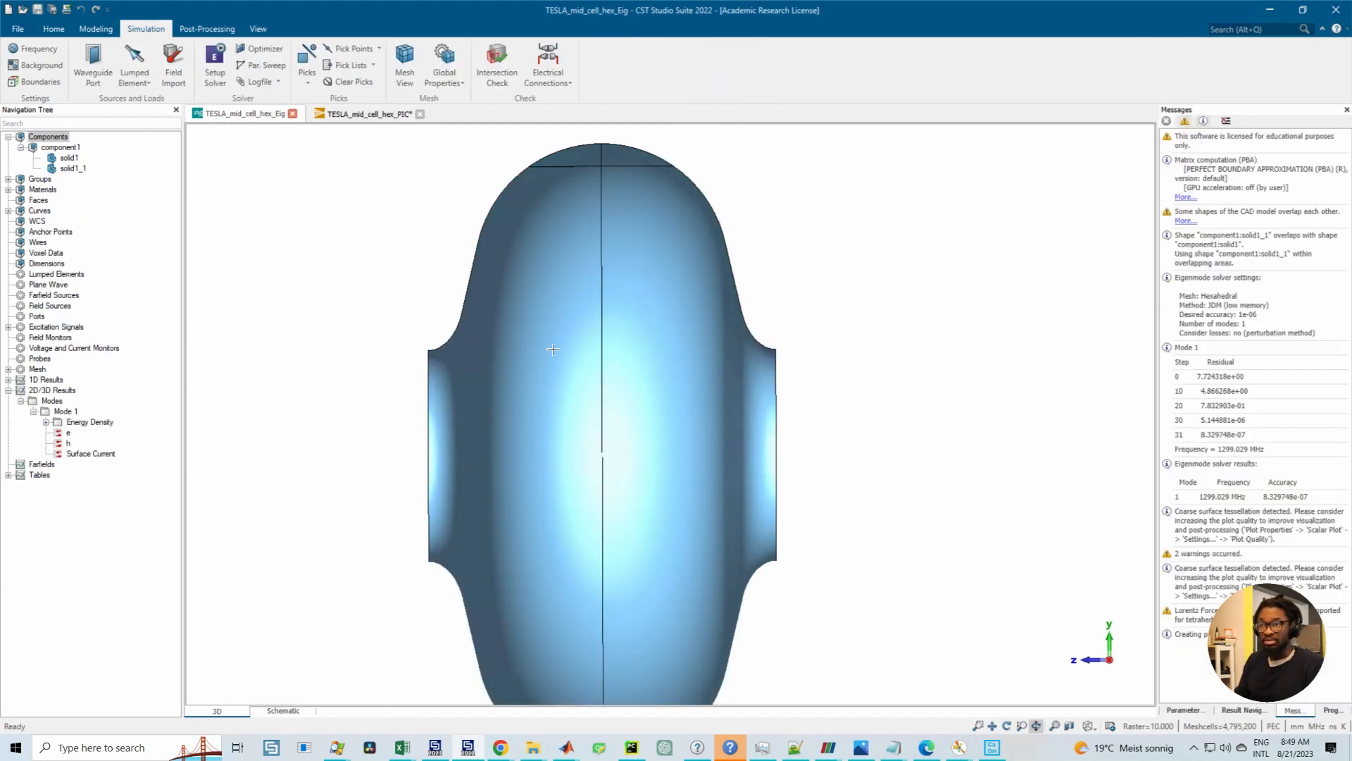
{"action": "left_click", "coordinate": [68, 433]}
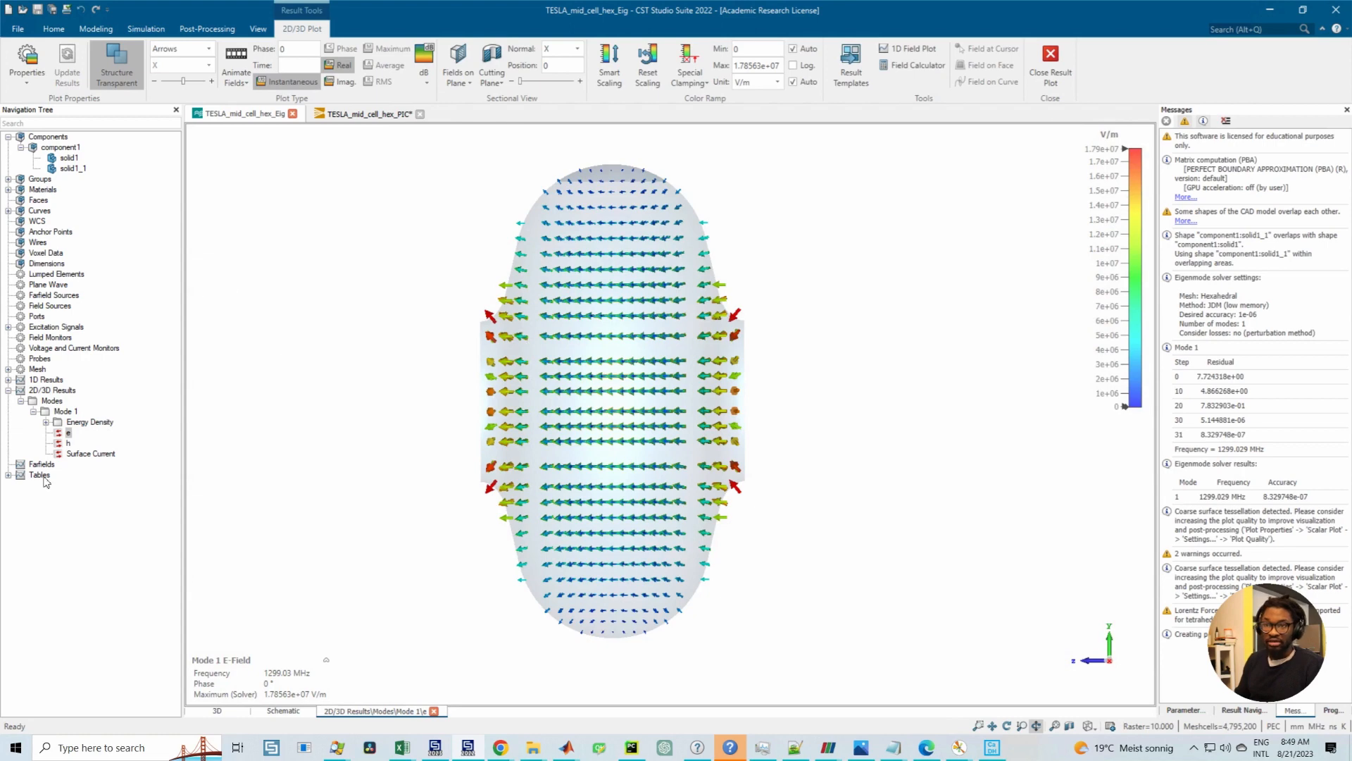
{"action": "left_click", "coordinate": [9, 474]}
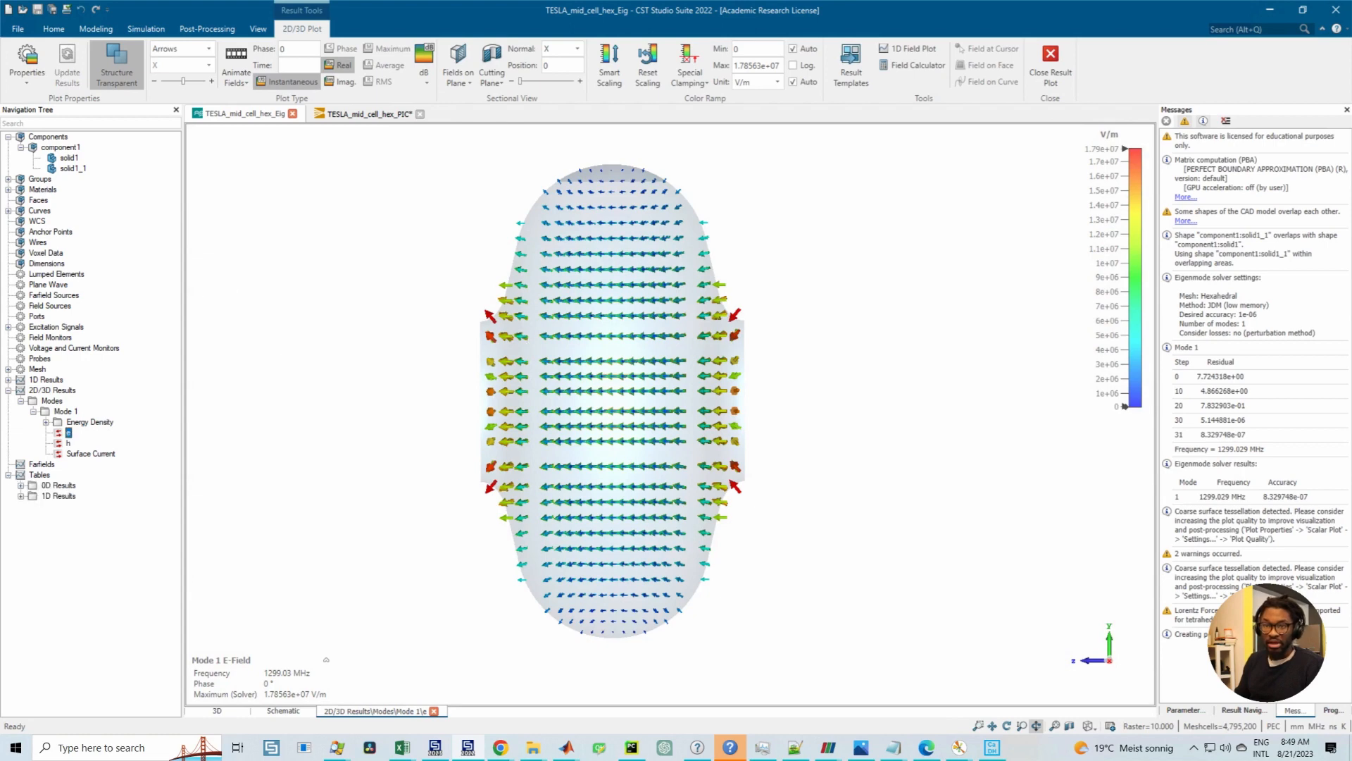
{"action": "left_click", "coordinate": [22, 496]}
{"action": "left_click", "coordinate": [21, 485]}
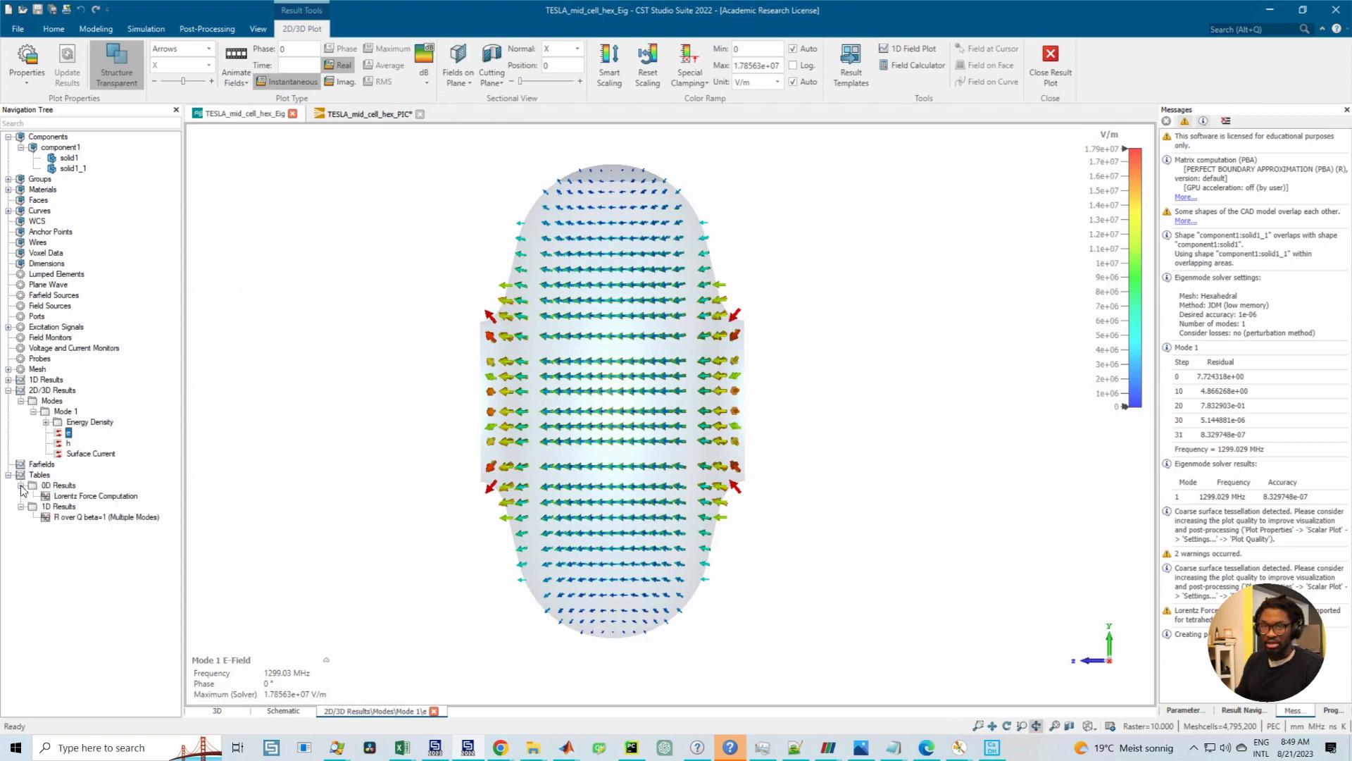
{"action": "left_click", "coordinate": [22, 485]}
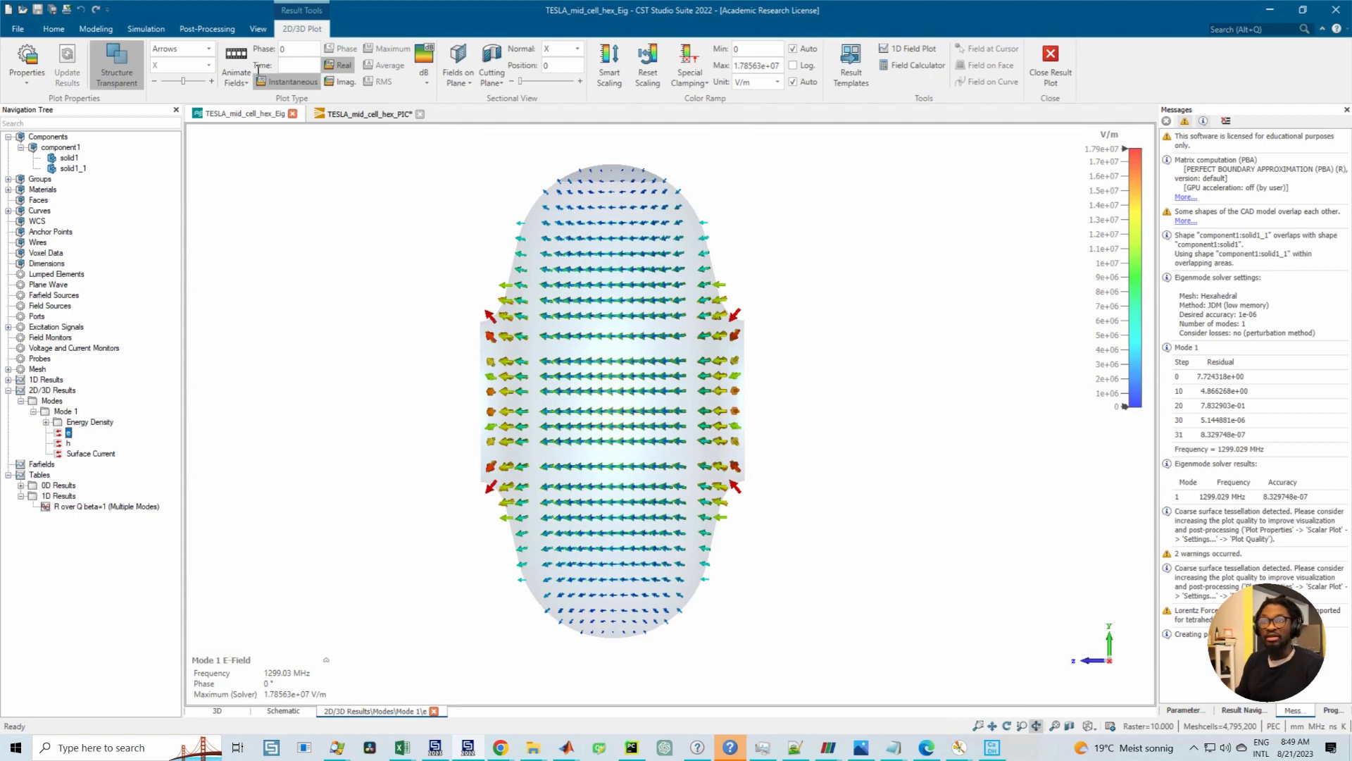
Step: Open the result templates and add a 3D Eigenmode Result post-processing step from the 2D and 3D field results
{"action": "left_click", "coordinate": [206, 29]}
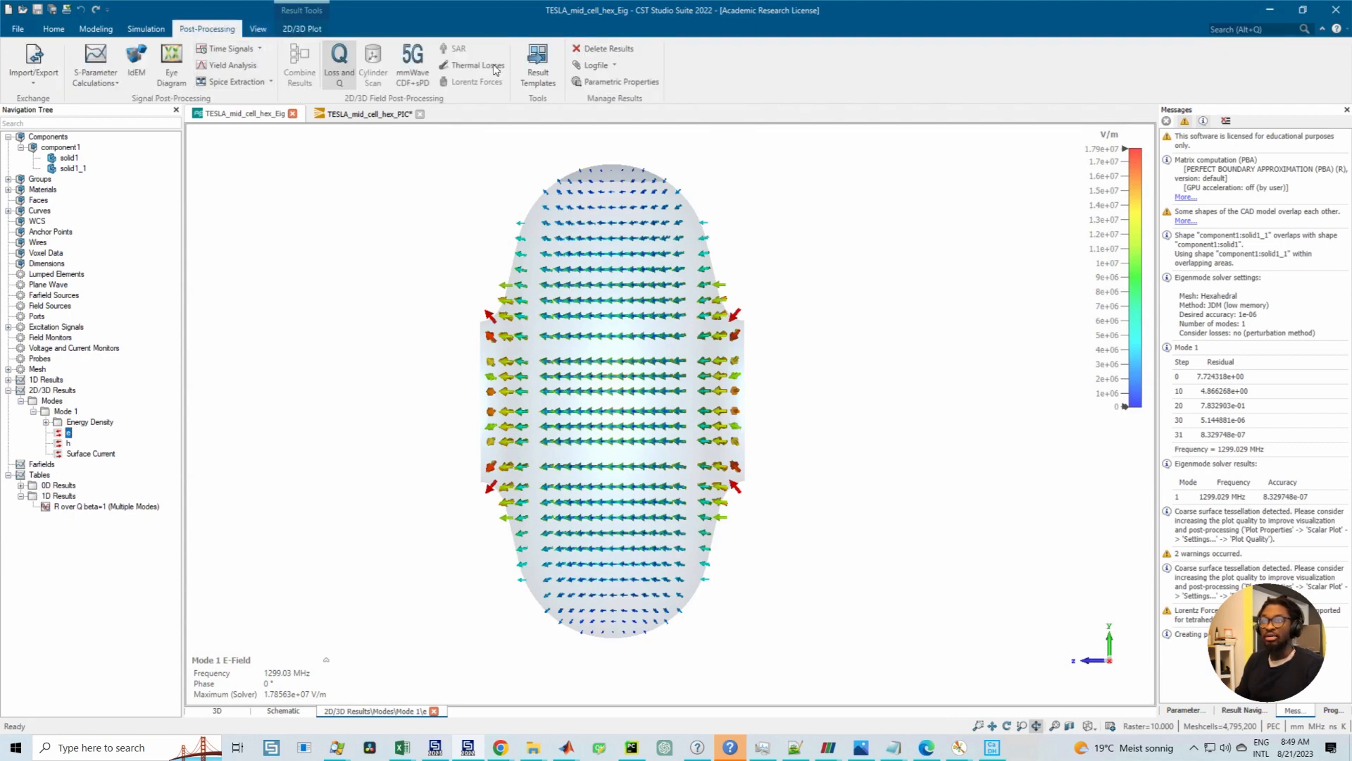
{"action": "left_click", "coordinate": [539, 65]}
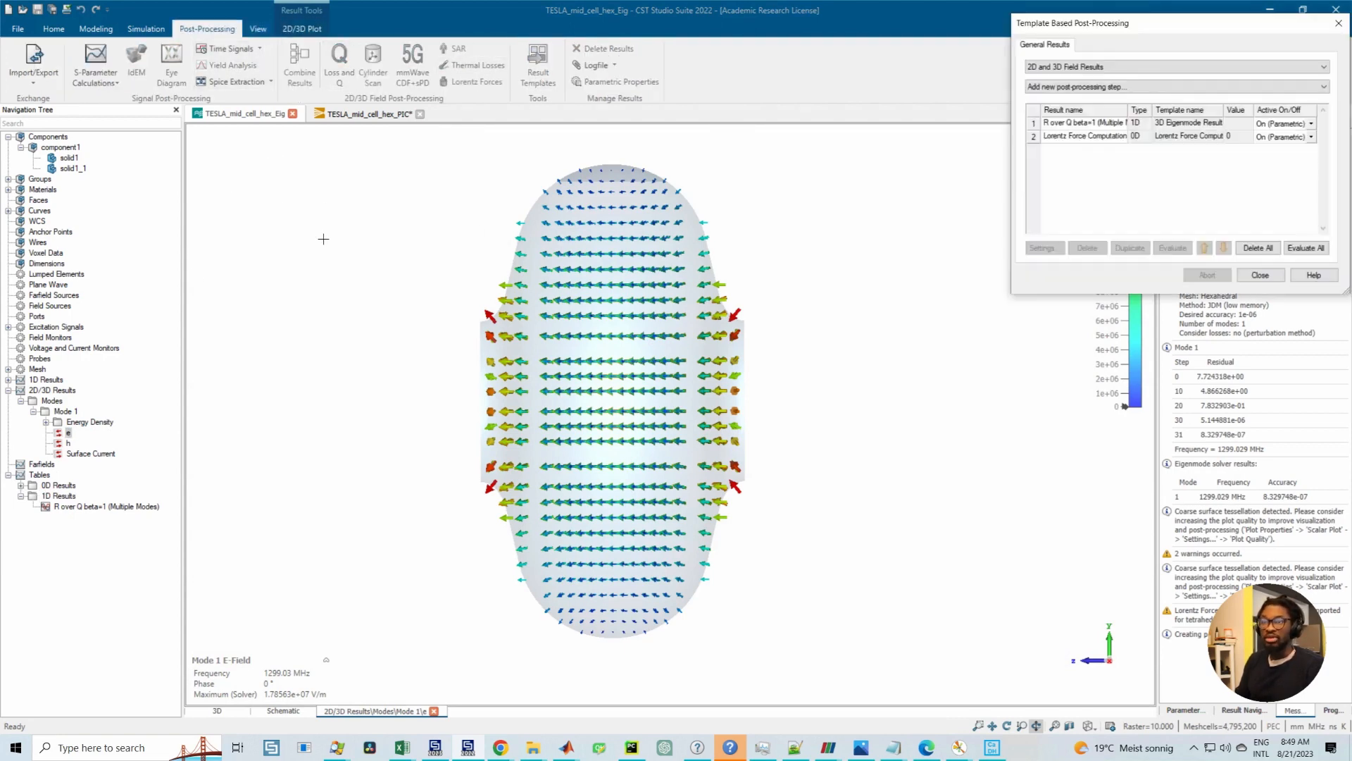
{"action": "left_click", "coordinate": [1071, 94]}
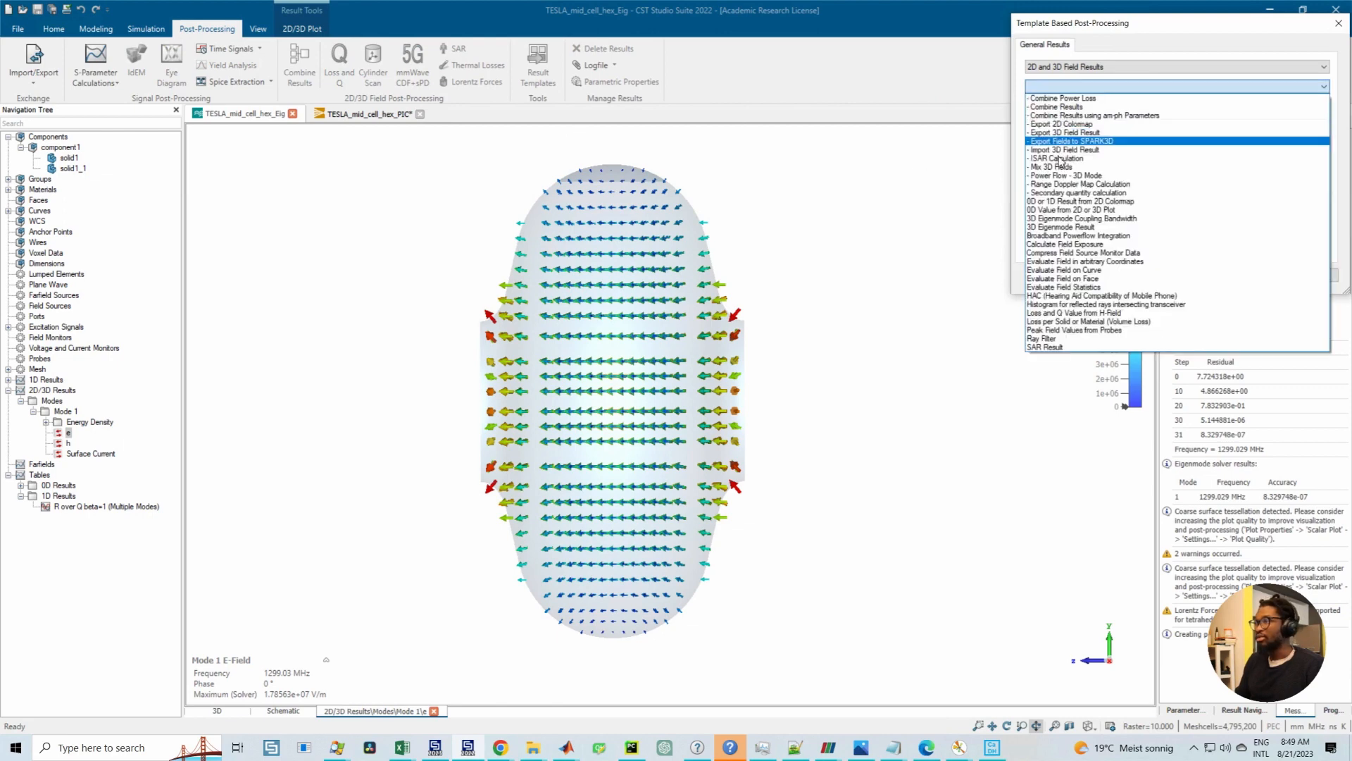
{"action": "left_click", "coordinate": [1060, 227]}
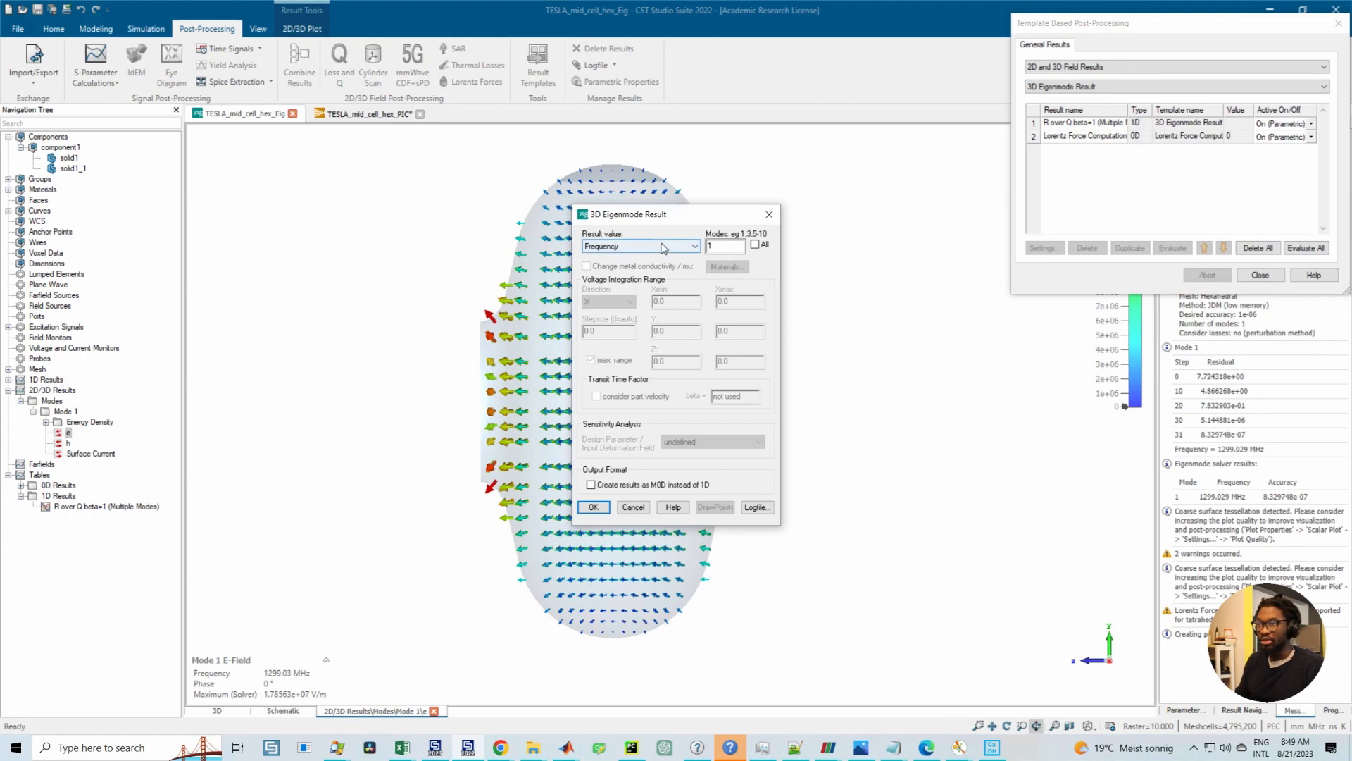
Step: Define the result as the Mode 1 voltage along Z over the maximum range, considering particle velocity with beta = 1, and evaluate it
{"action": "left_click", "coordinate": [662, 247]}
{"action": "left_click", "coordinate": [637, 315]}
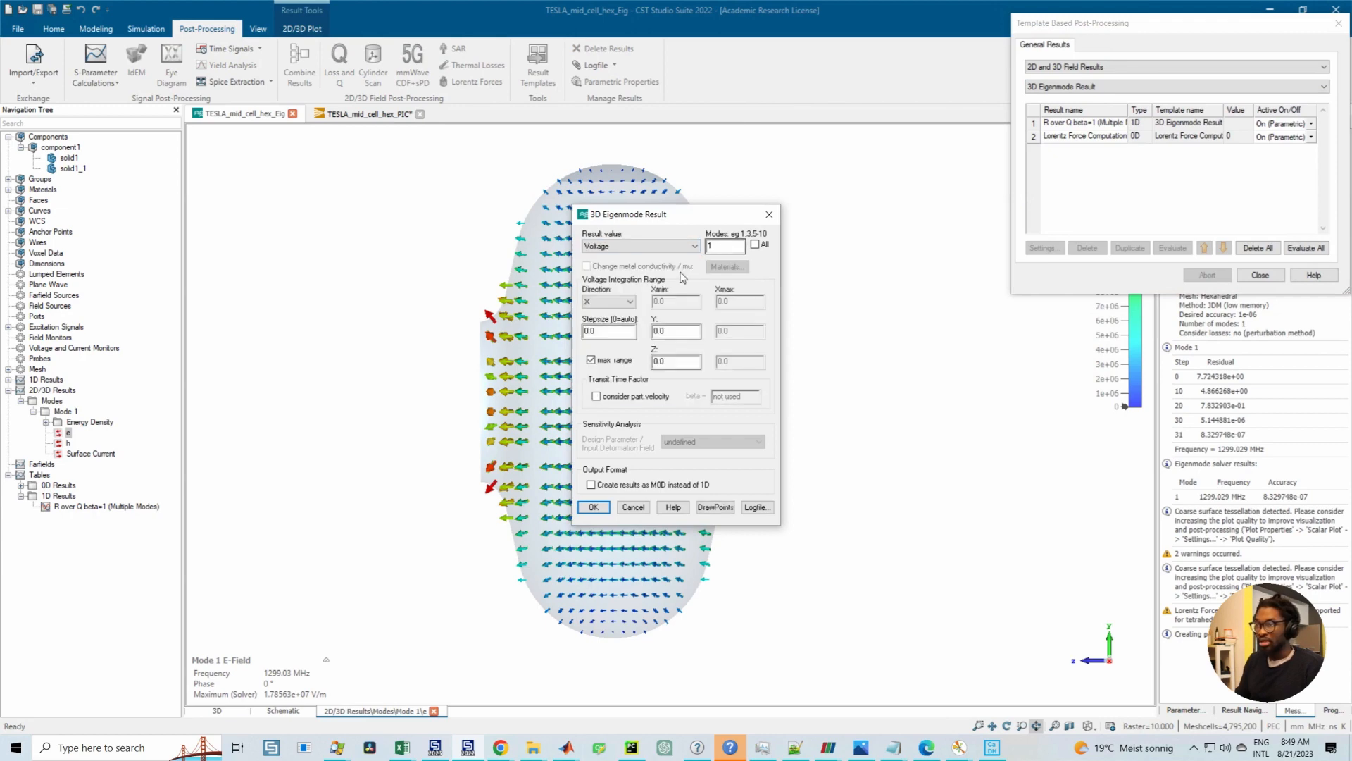
{"action": "left_click", "coordinate": [609, 301]}
{"action": "left_click", "coordinate": [601, 332]}
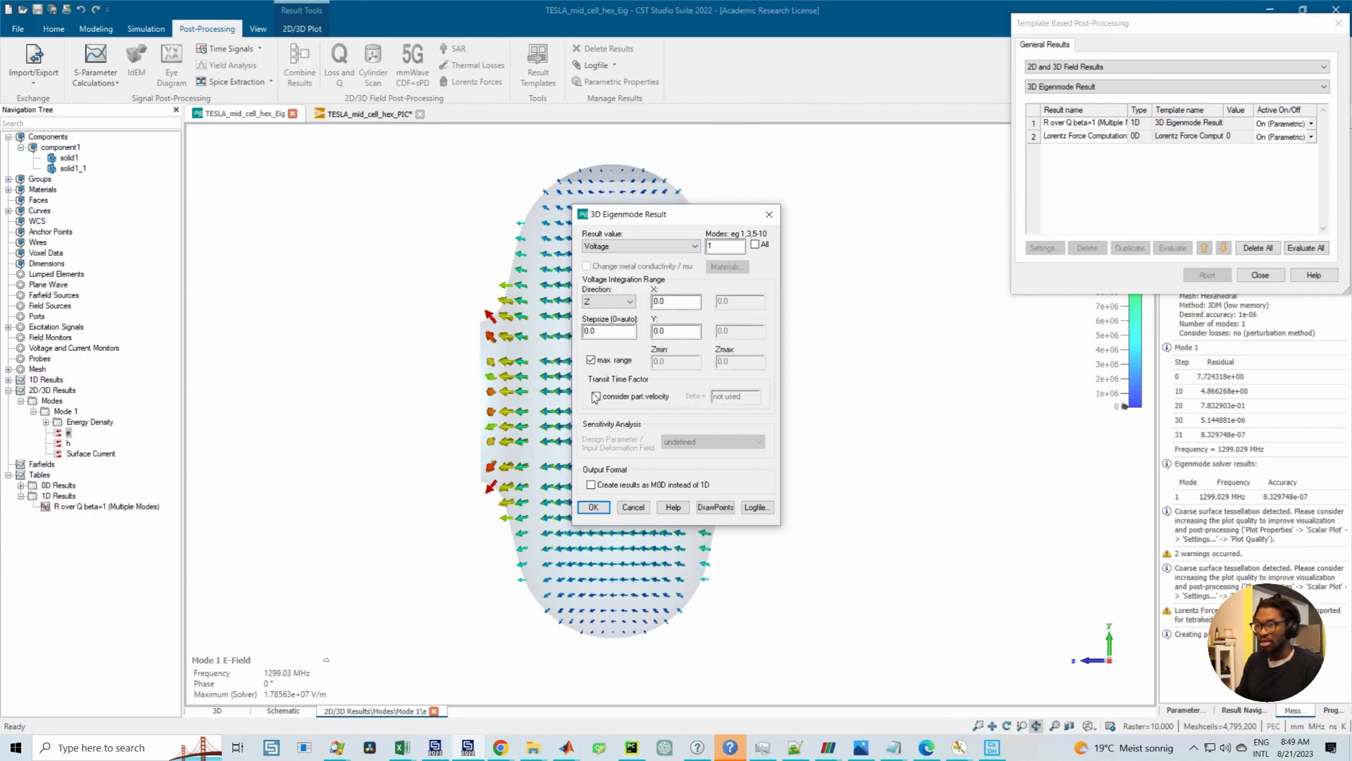
{"action": "left_click", "coordinate": [594, 507]}
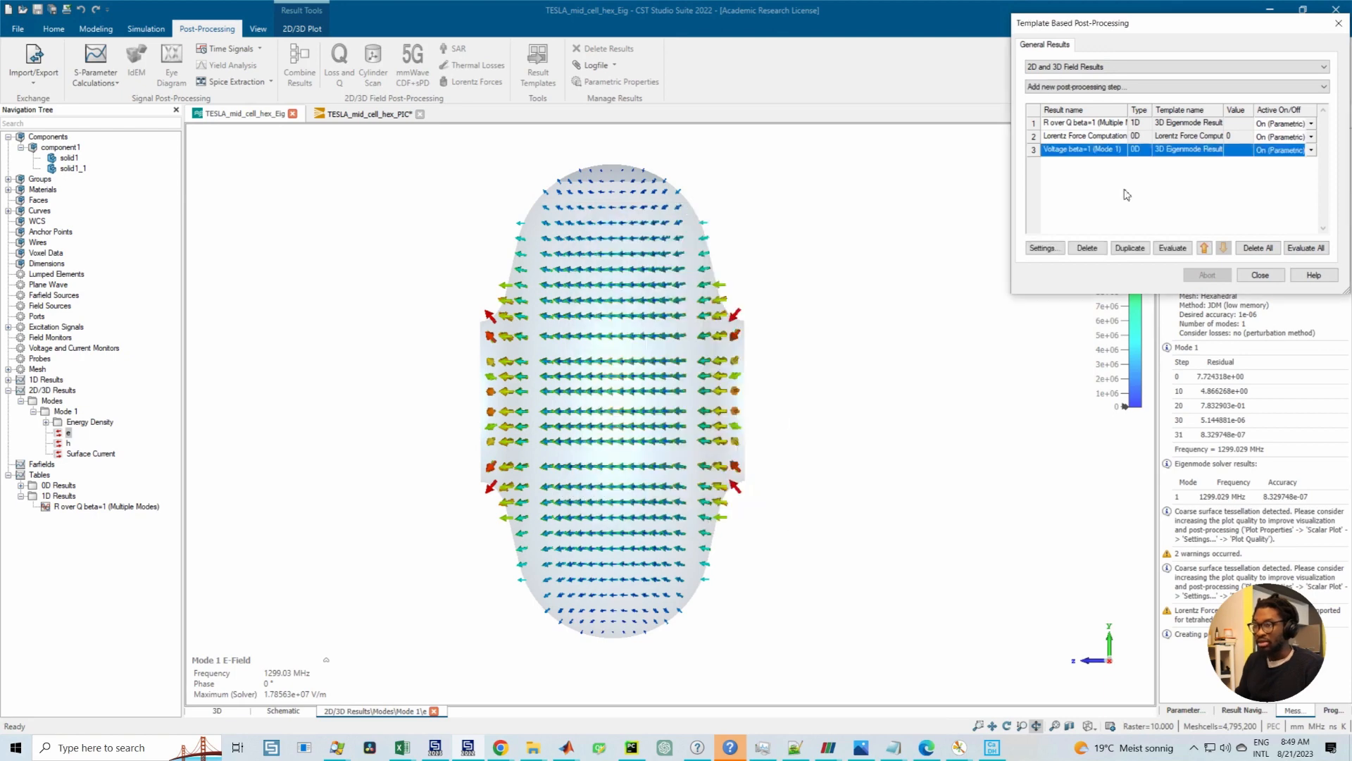
{"action": "left_click", "coordinate": [1173, 248]}
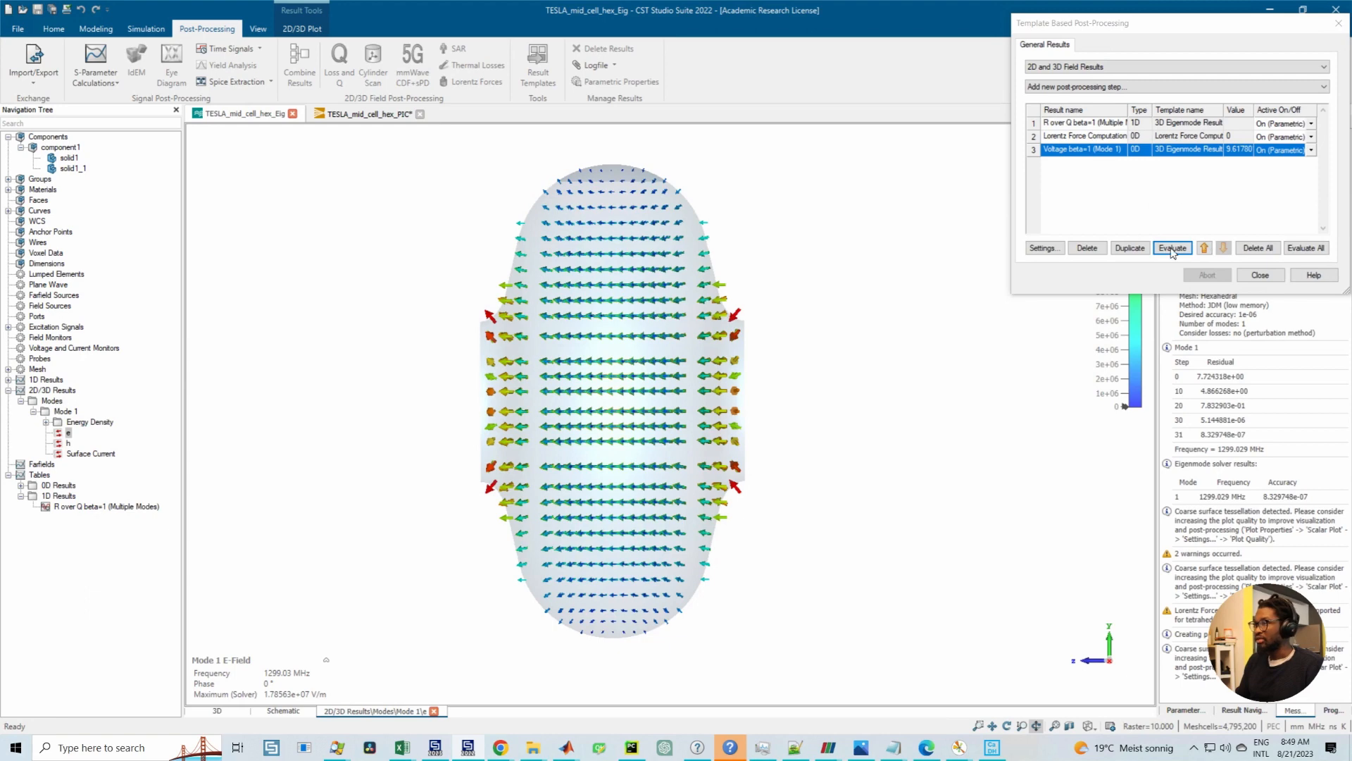
Step: Add a Mix Template Results post-processing step from the General 1D templates
{"action": "left_click", "coordinate": [1083, 85]}
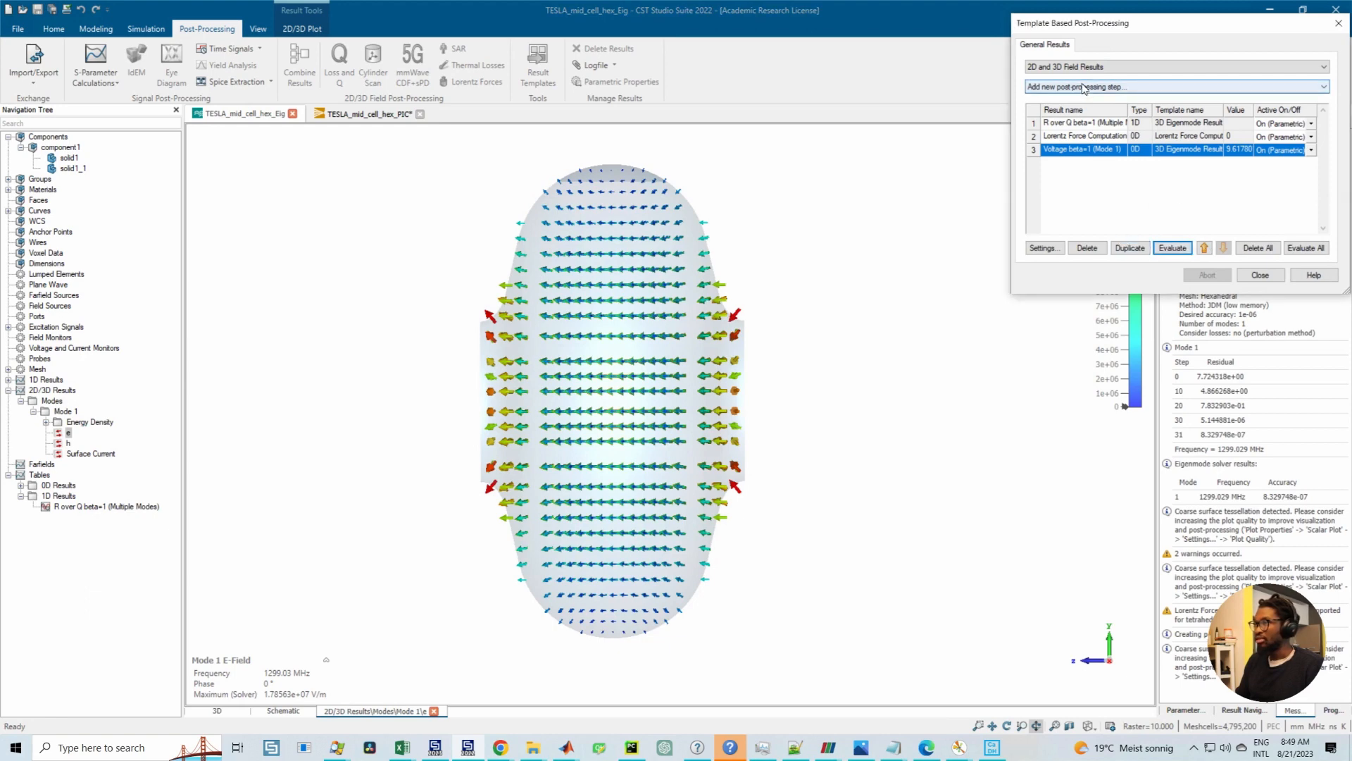
{"action": "left_click", "coordinate": [1082, 86]}
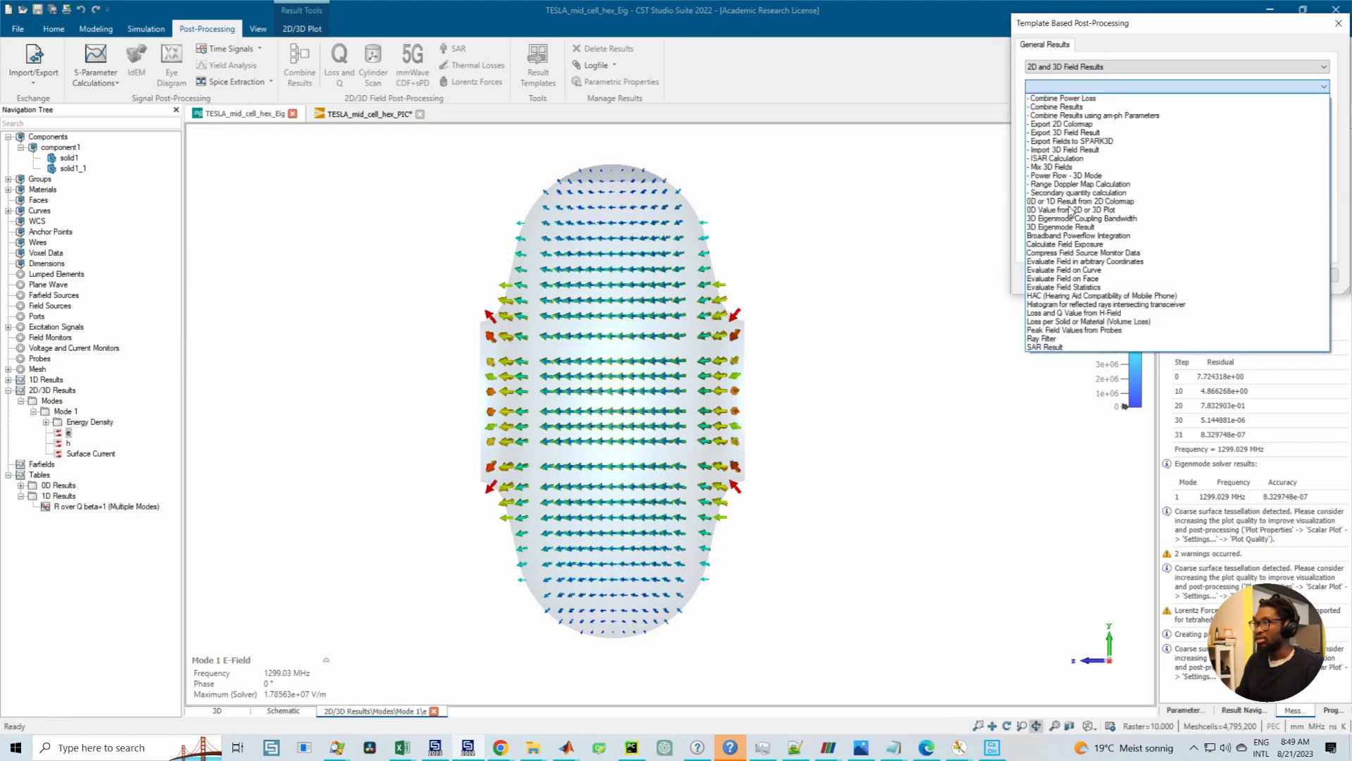
{"action": "left_click", "coordinate": [1082, 67]}
{"action": "left_click", "coordinate": [1083, 67]}
{"action": "left_click", "coordinate": [1079, 97]}
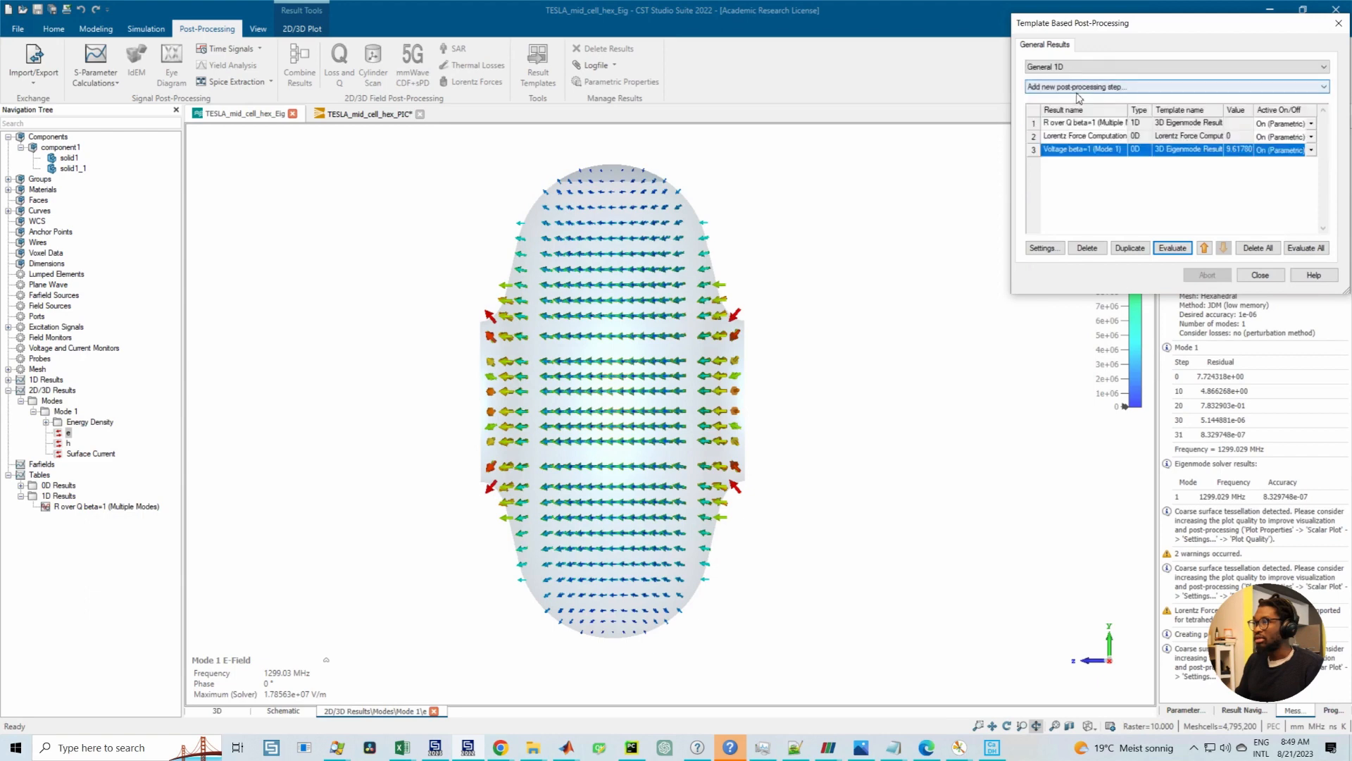
{"action": "left_click", "coordinate": [1078, 90]}
{"action": "left_click", "coordinate": [1060, 158]}
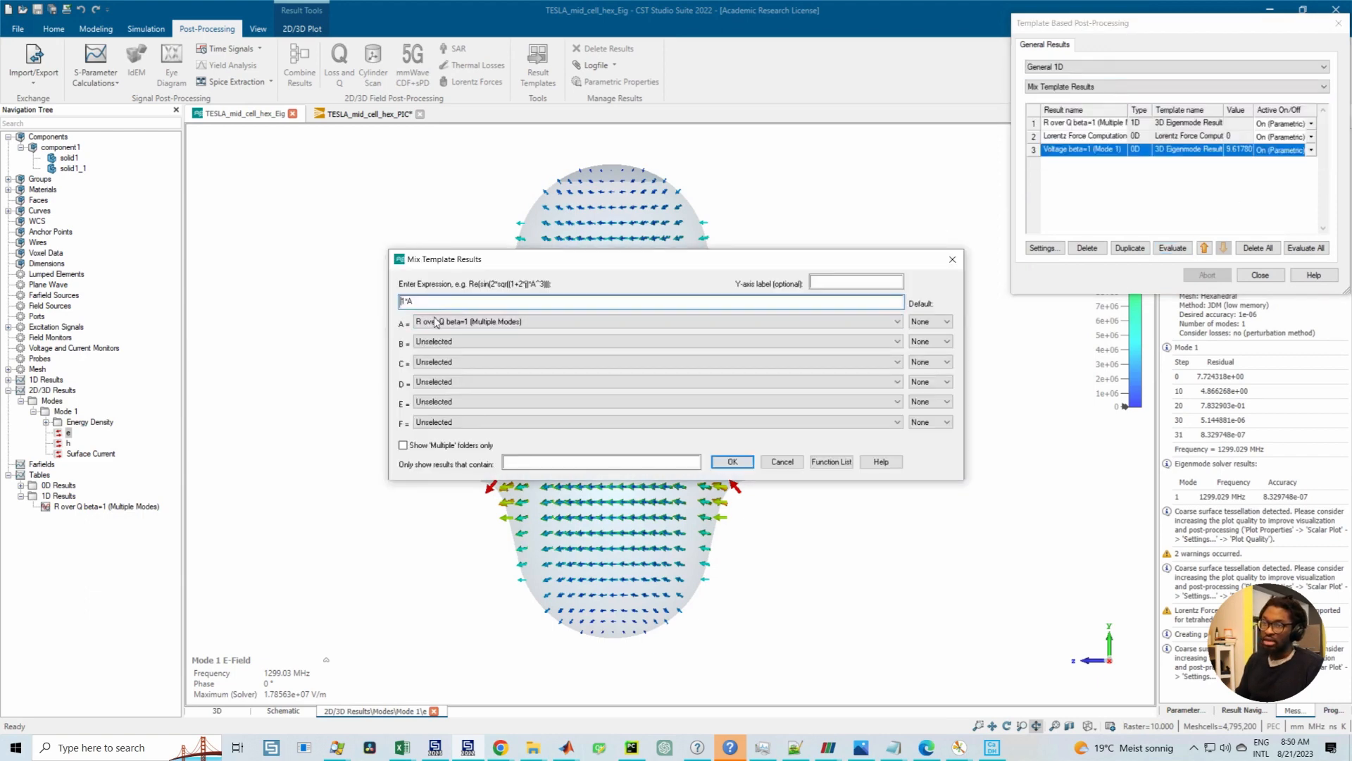
Step: Define the mixed result as 1*A/(2*L*1e-3), with A assigned to the Voltage beta=1 (Mode 1) result
{"action": "left_click", "coordinate": [432, 322]}
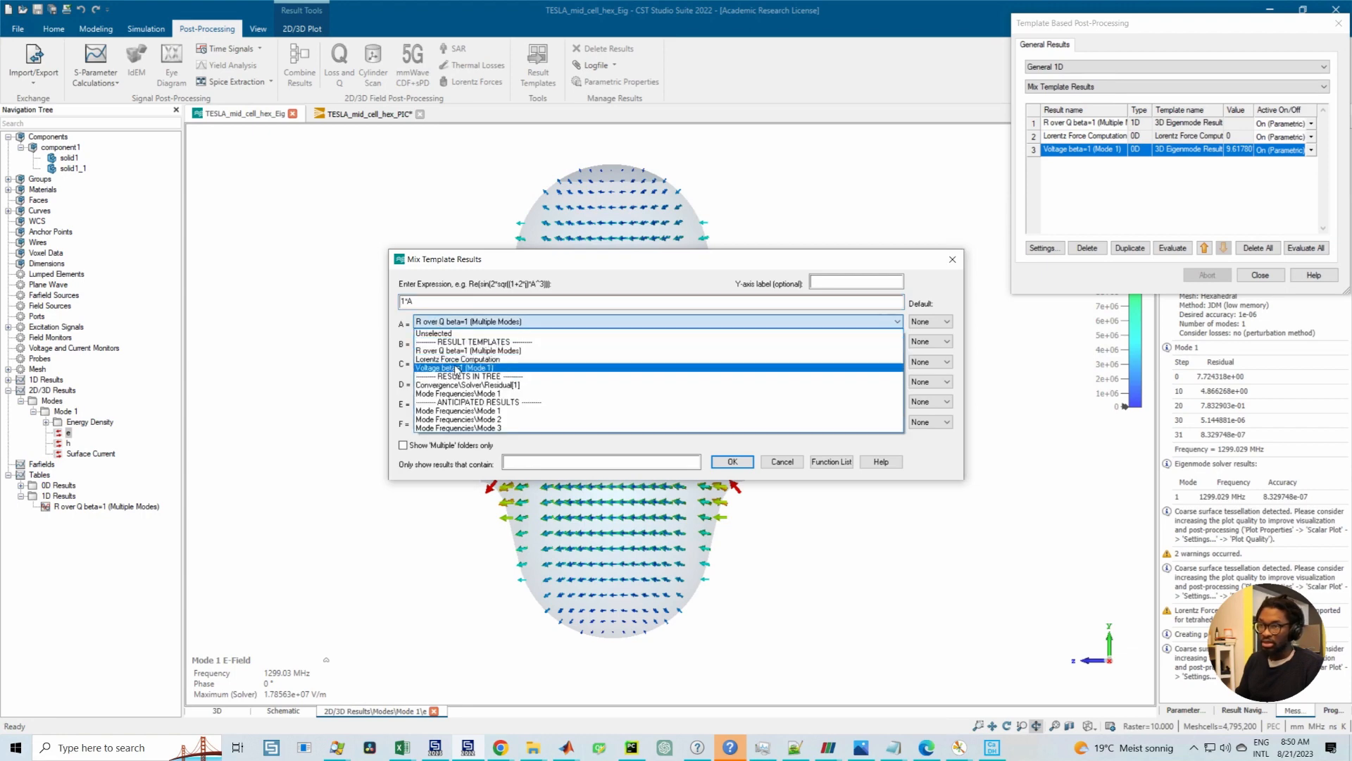
{"action": "left_click", "coordinate": [452, 368]}
{"action": "left_click", "coordinate": [440, 307]}
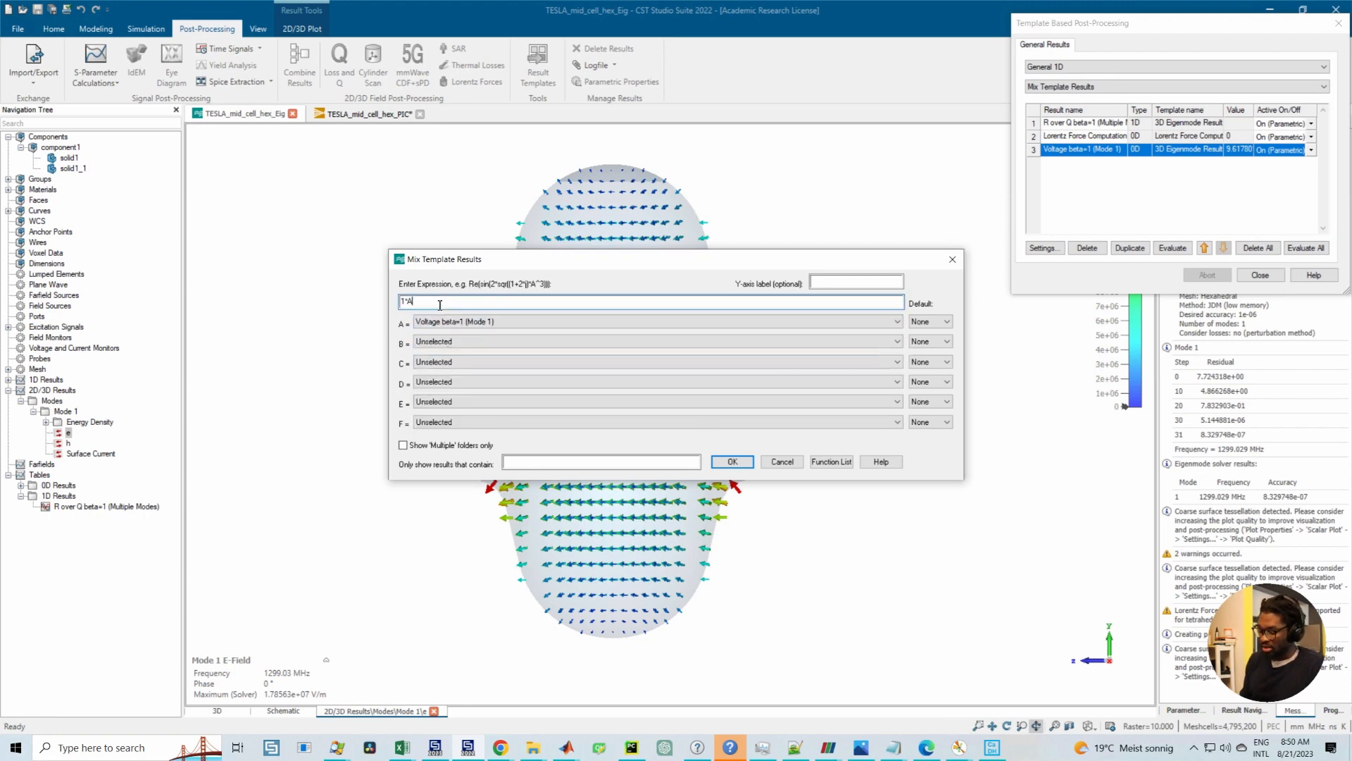
{"action": "type", "text": "/(2*L*1e-3"}
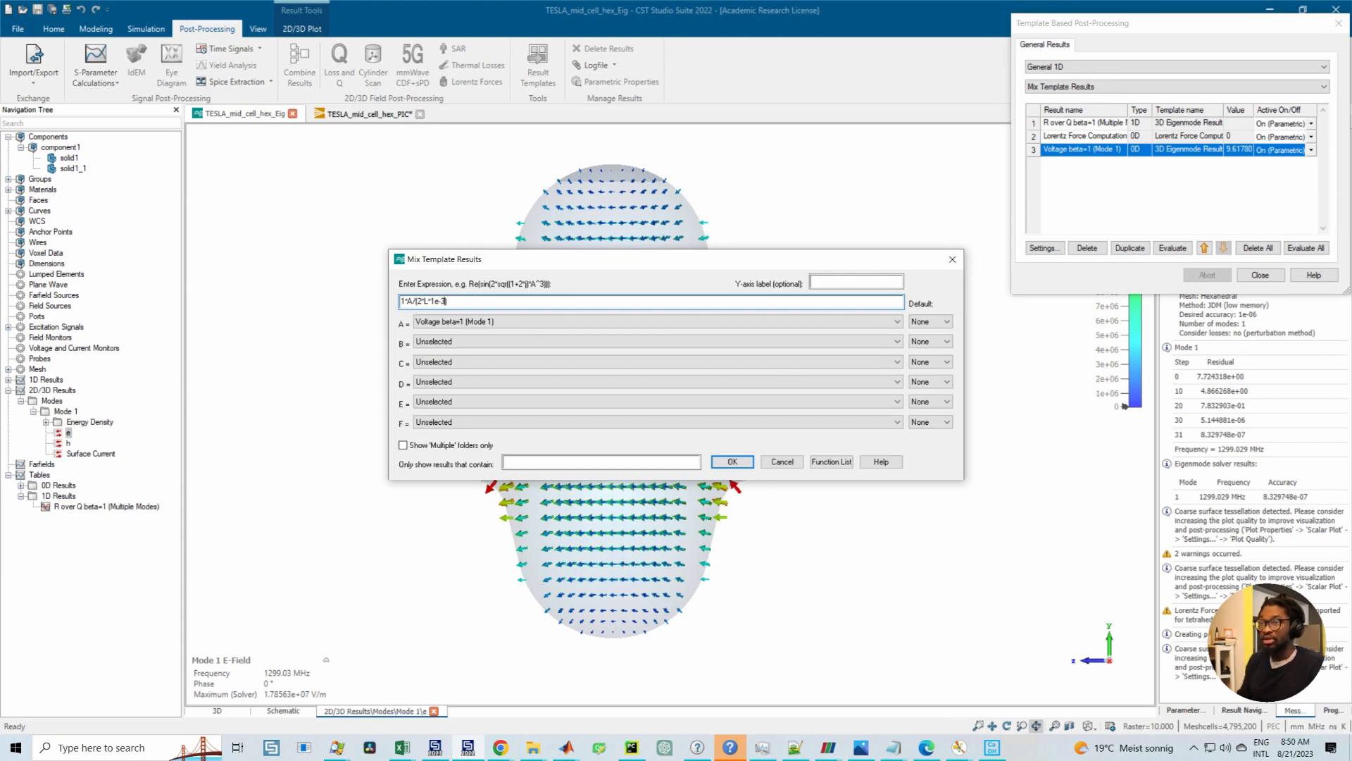
{"action": "left_click", "coordinate": [732, 462]}
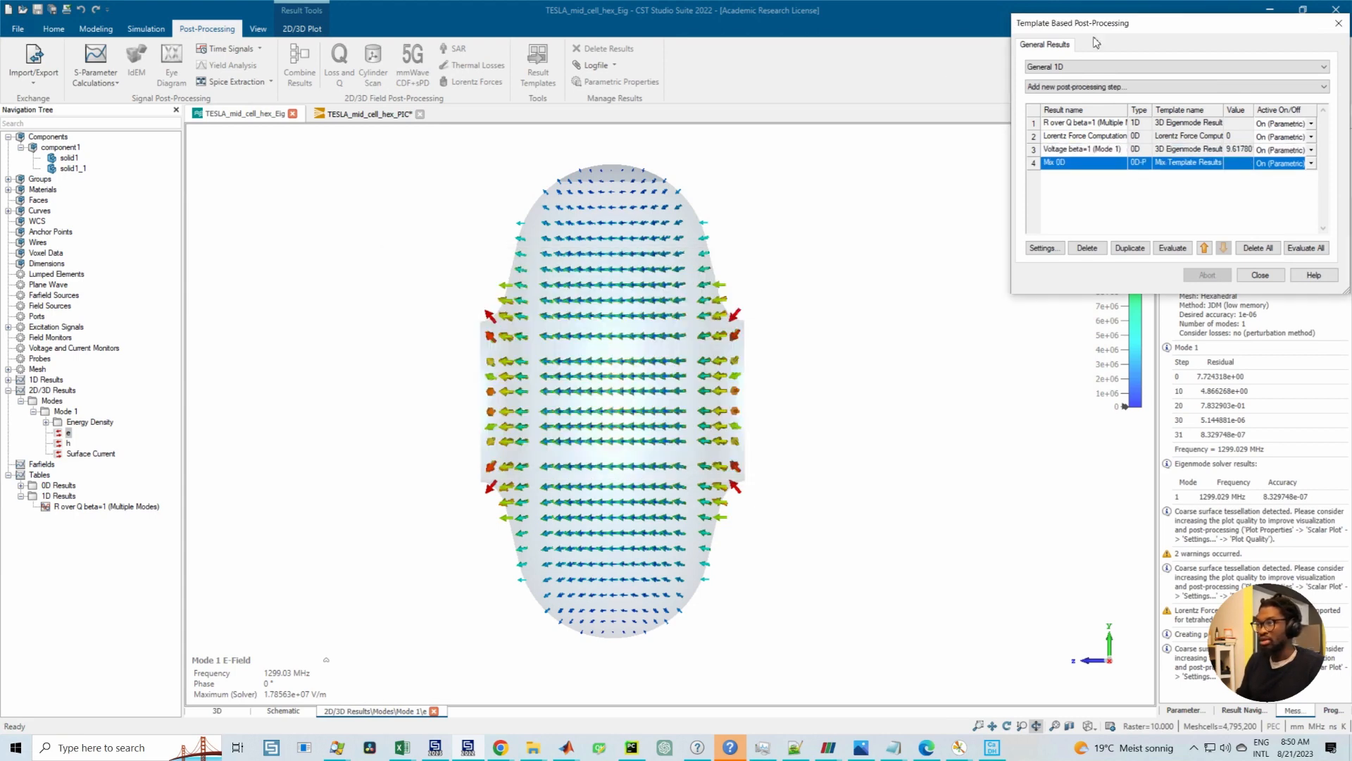
Step: Rename the new mixed result as Eacc and evaluate it
{"action": "left_click", "coordinate": [1068, 164]}
{"action": "type", "text": "Eacc"}
{"action": "key", "text": "Return"}
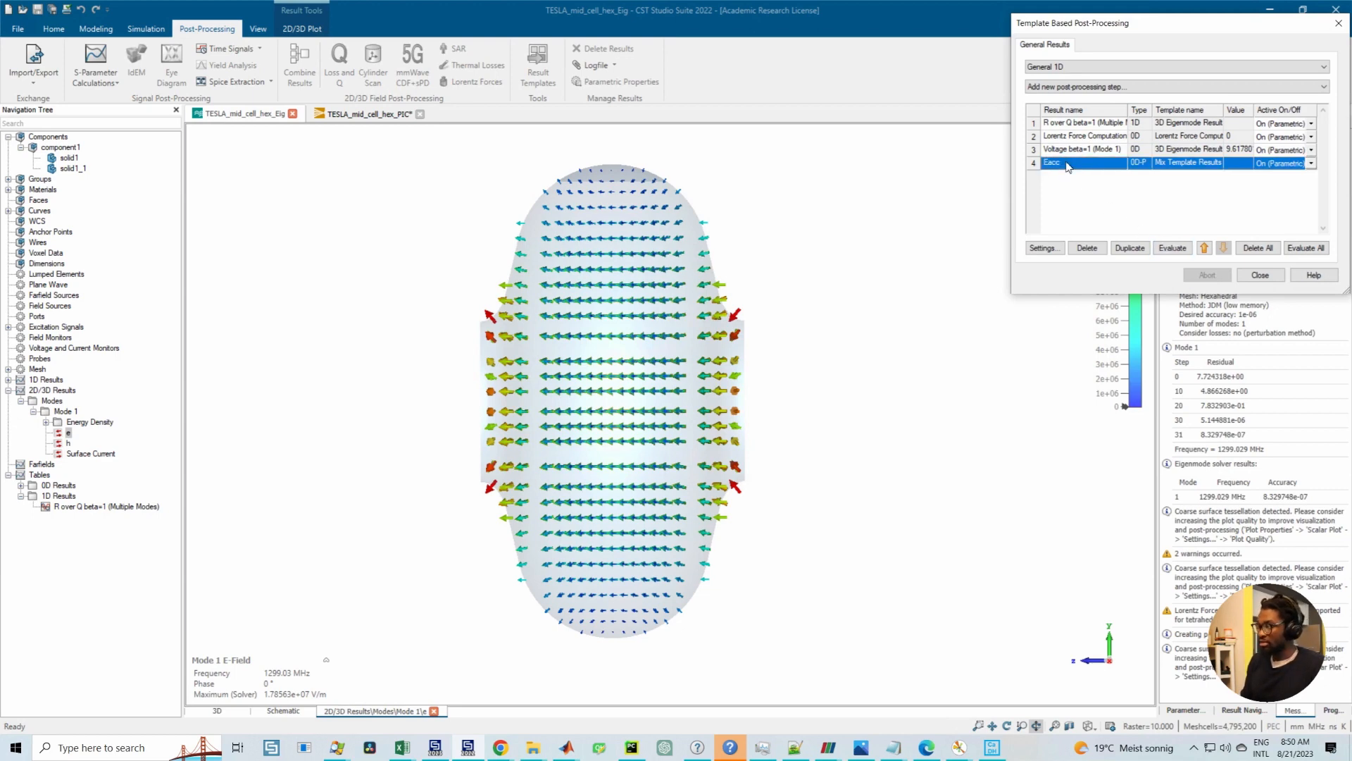
{"action": "left_click", "coordinate": [1172, 250]}
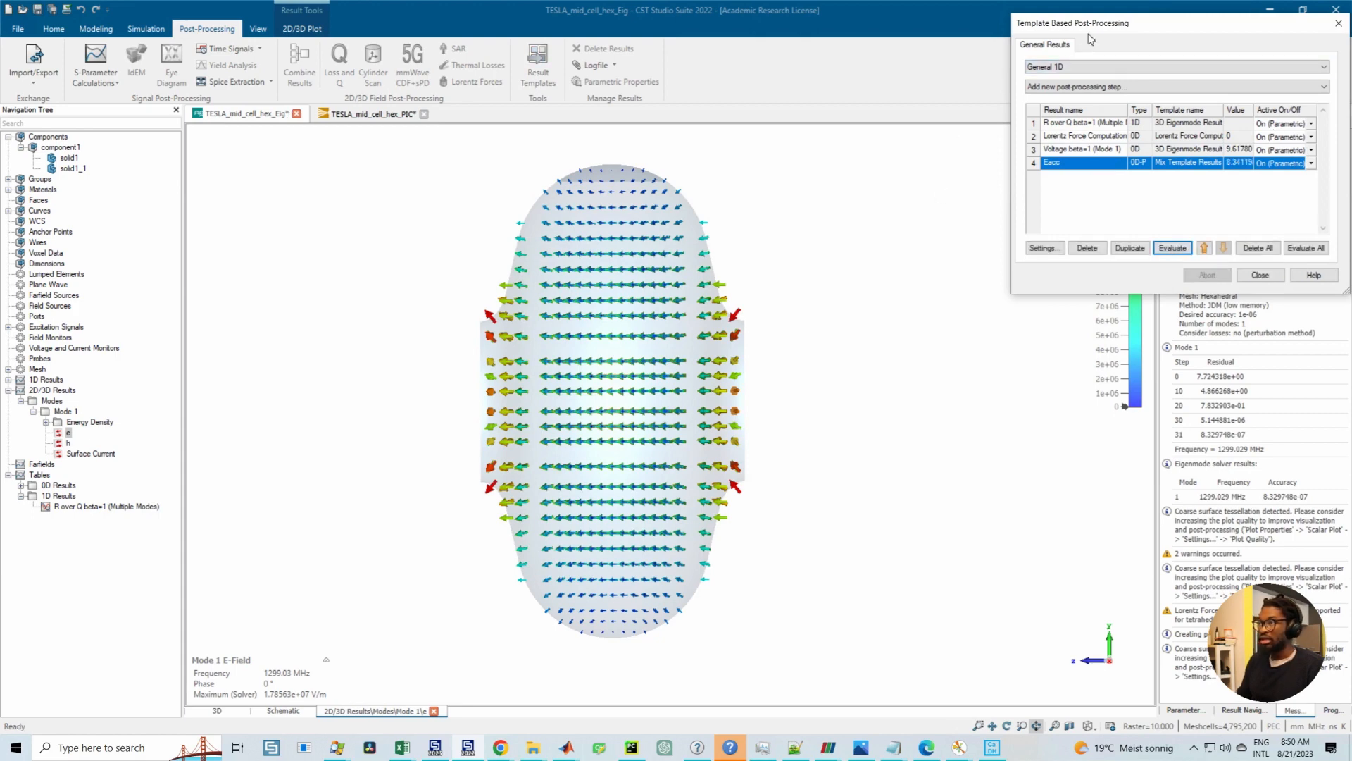
Step: Close the post-processing templates, plot Eacc from the 0D result tables and show an axis marker on the curve
{"action": "left_click_drag", "start_coordinate": [1103, 37], "coordinate": [878, 124]}
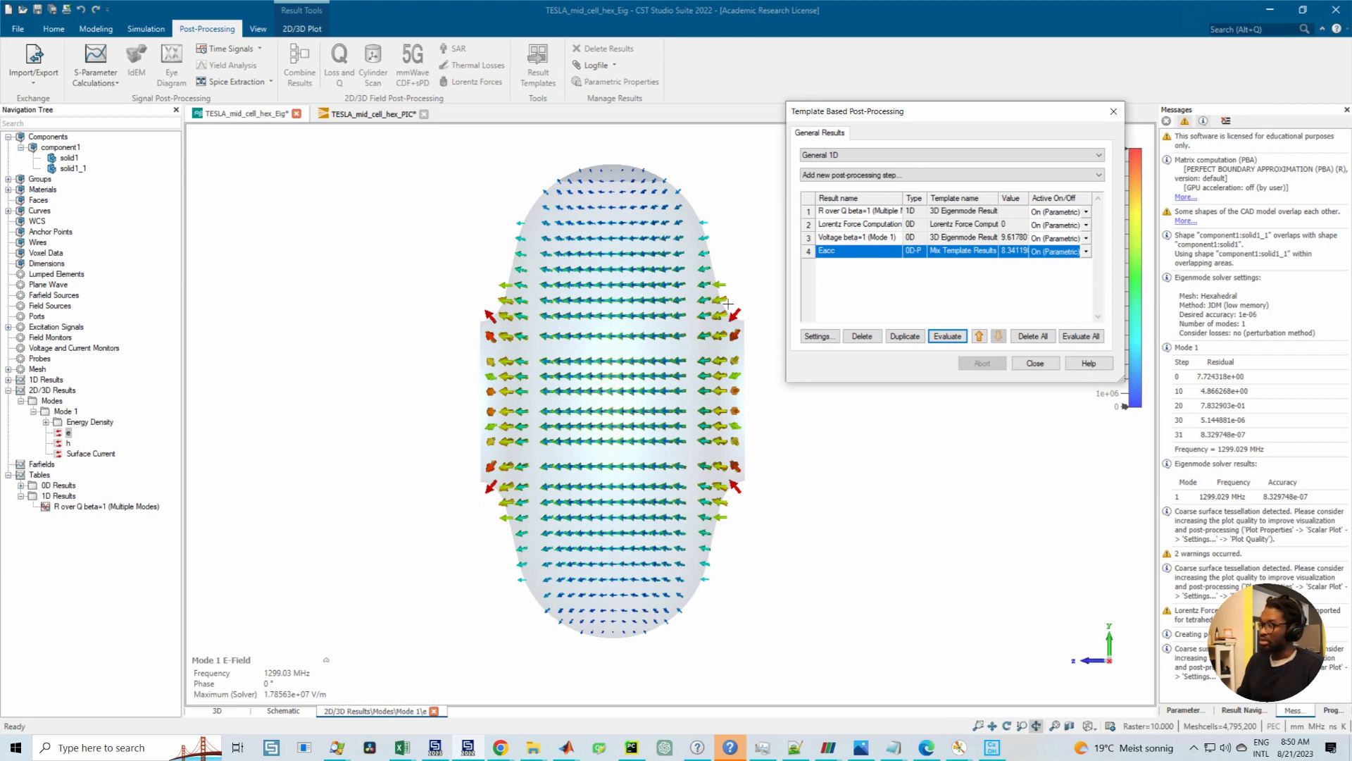
{"action": "left_click", "coordinate": [1114, 111]}
{"action": "left_click", "coordinate": [22, 485]}
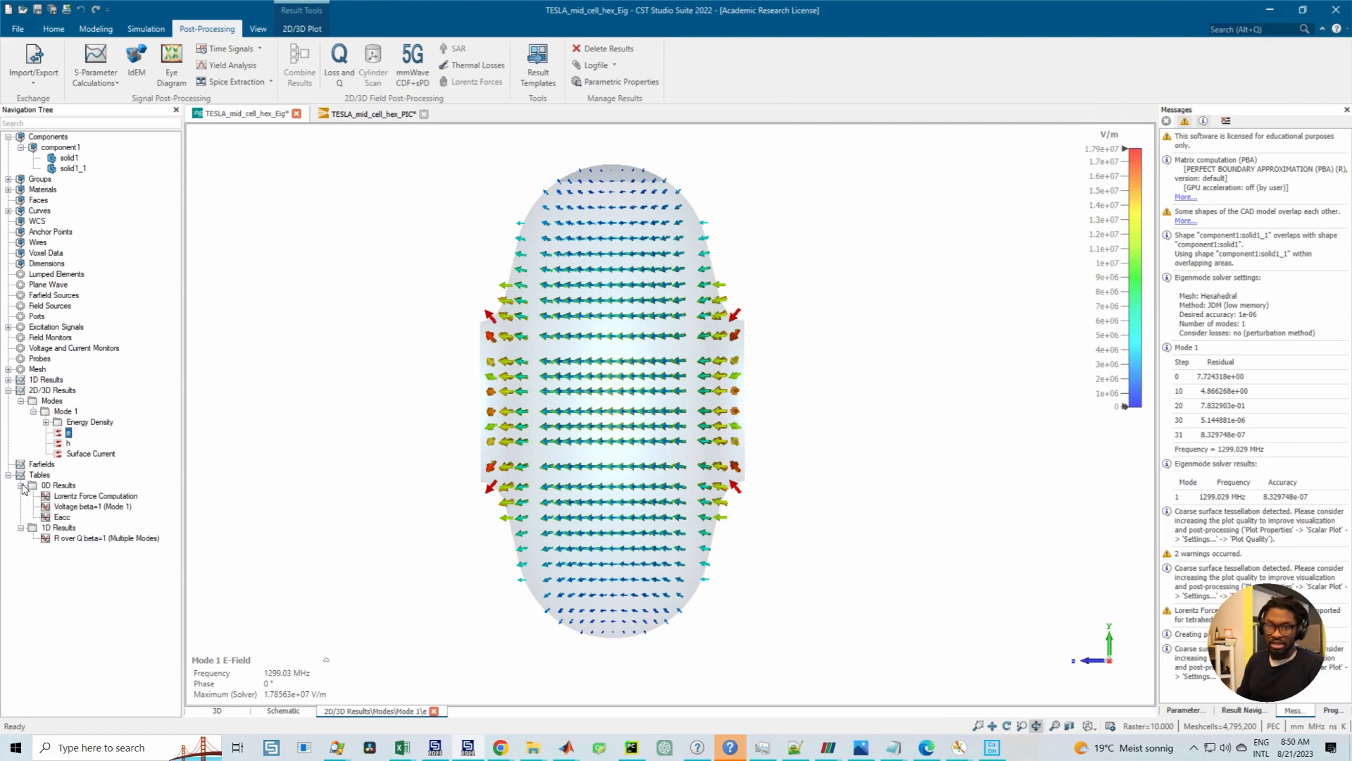
{"action": "left_click", "coordinate": [62, 516]}
{"action": "right_click", "coordinate": [675, 386]}
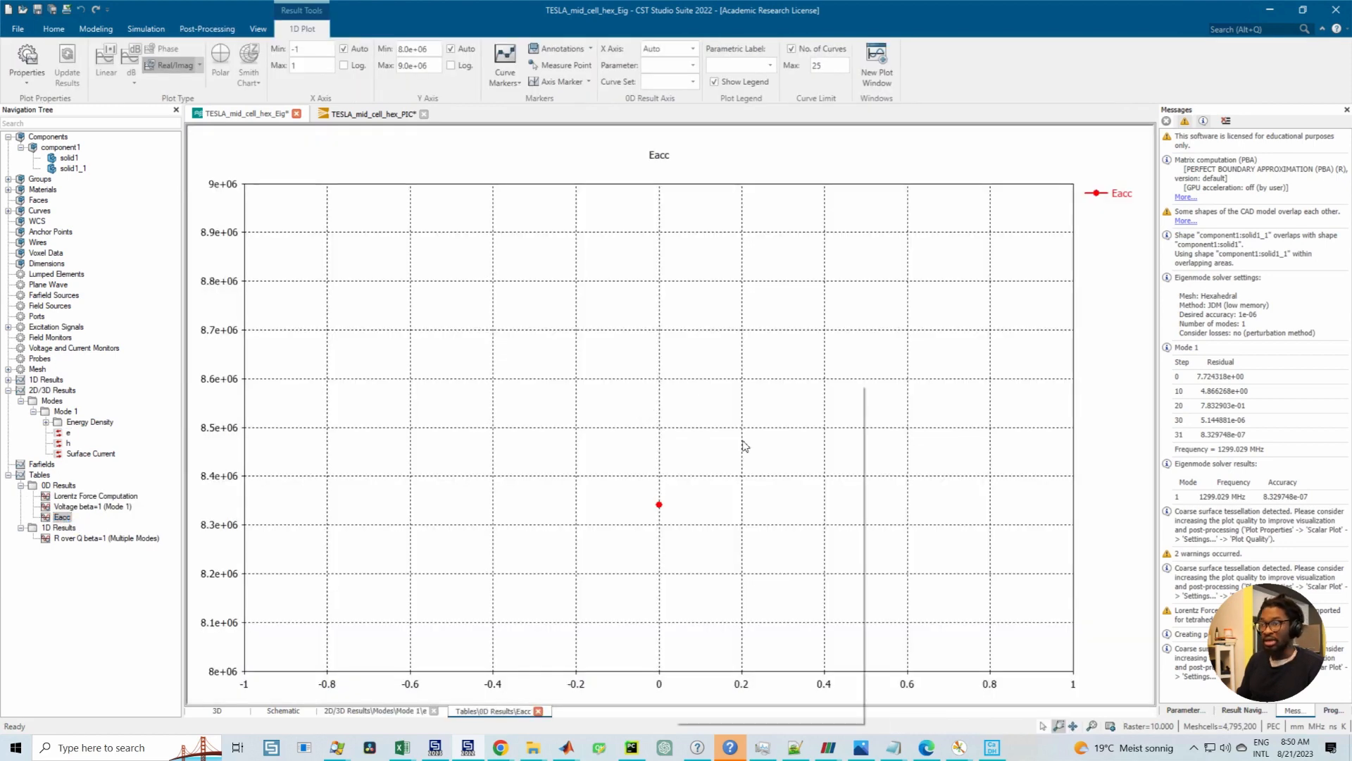
{"action": "left_click", "coordinate": [797, 527]}
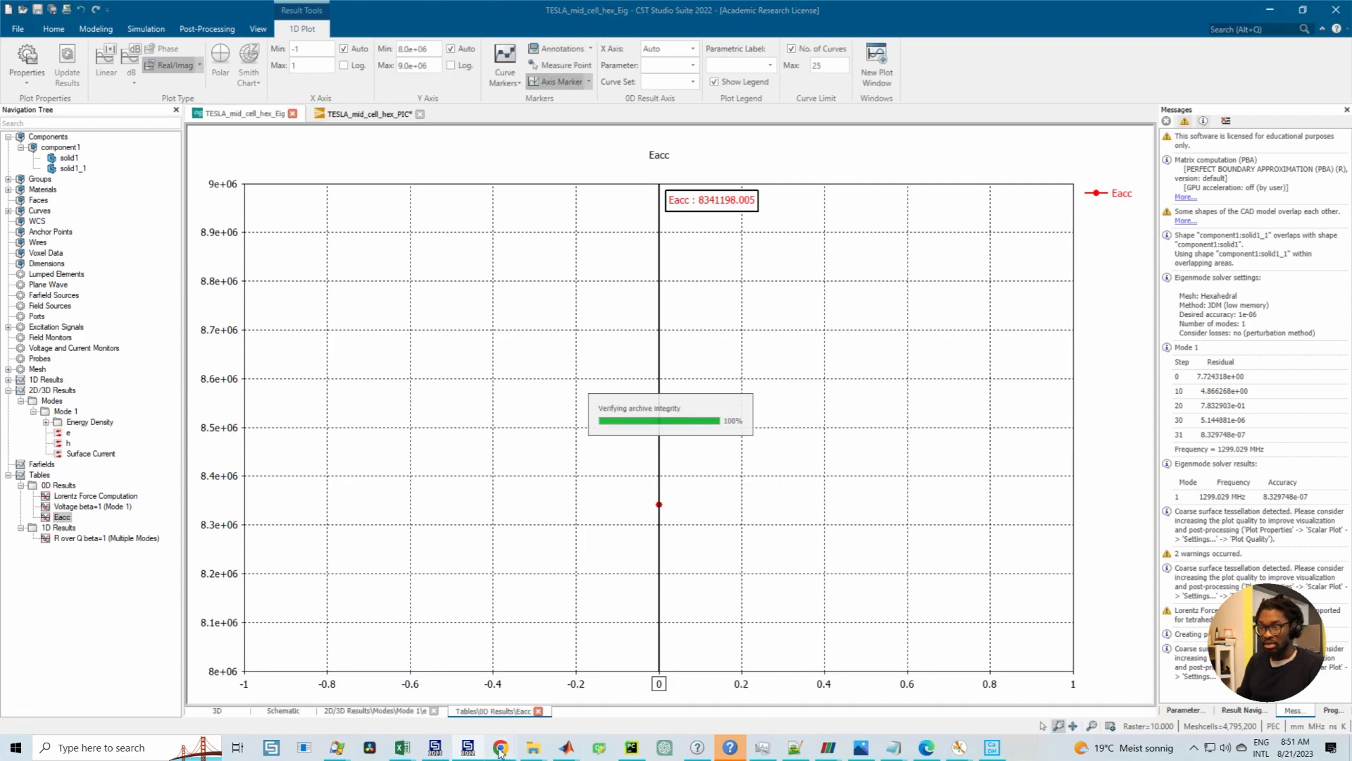
Step: Switch to Chrome, open the High Field Multipacting of 1.3 GHz TESLA Cavity paper and examine the Figure 1 plots against peak electric field
{"action": "mouse_move", "coordinate": [500, 748]}
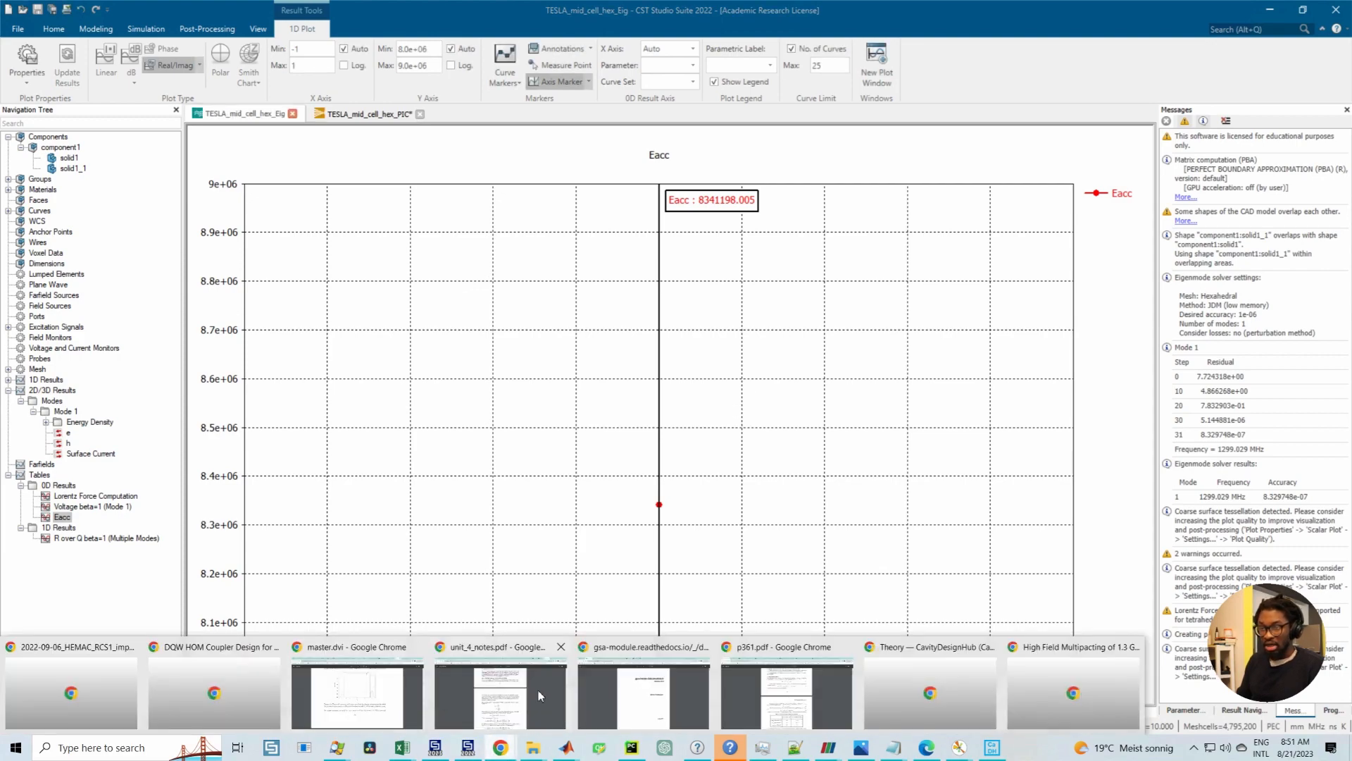
{"action": "left_click", "coordinate": [1070, 681]}
{"action": "scroll", "coordinate": [540, 322], "scroll_direction": "up", "scroll_amount": 15}
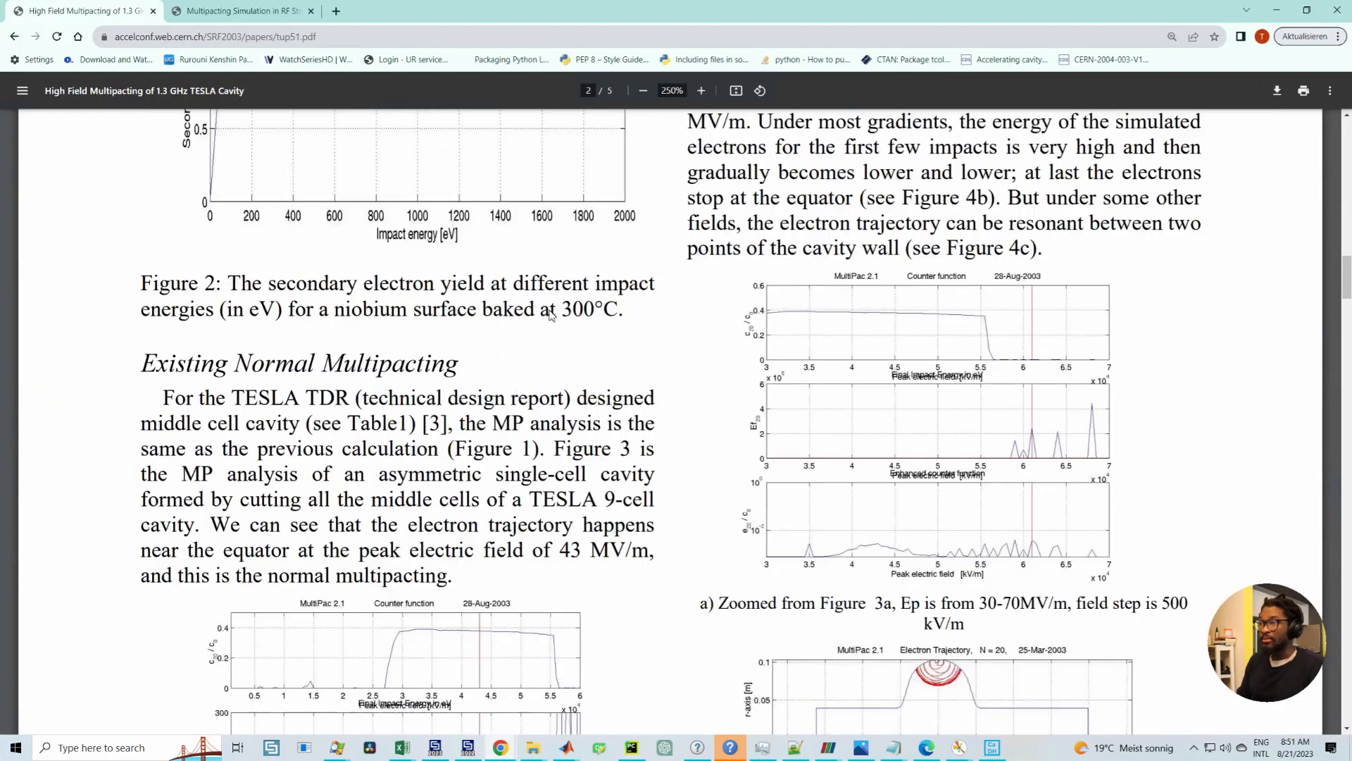
{"action": "scroll", "coordinate": [533, 301], "scroll_direction": "down", "scroll_amount": 10}
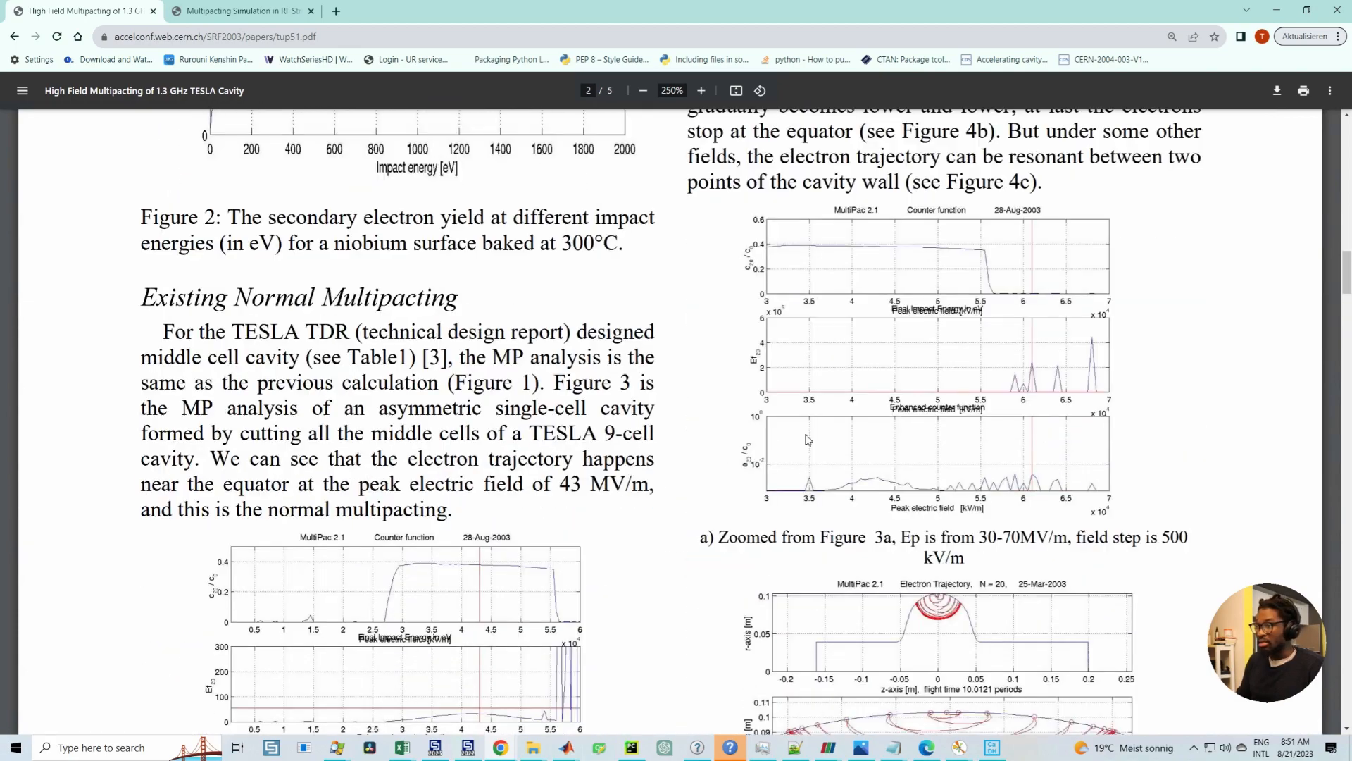
{"action": "scroll", "coordinate": [450, 318], "scroll_direction": "up", "scroll_amount": 14}
{"action": "scroll", "coordinate": [444, 314], "scroll_direction": "up", "scroll_amount": 3}
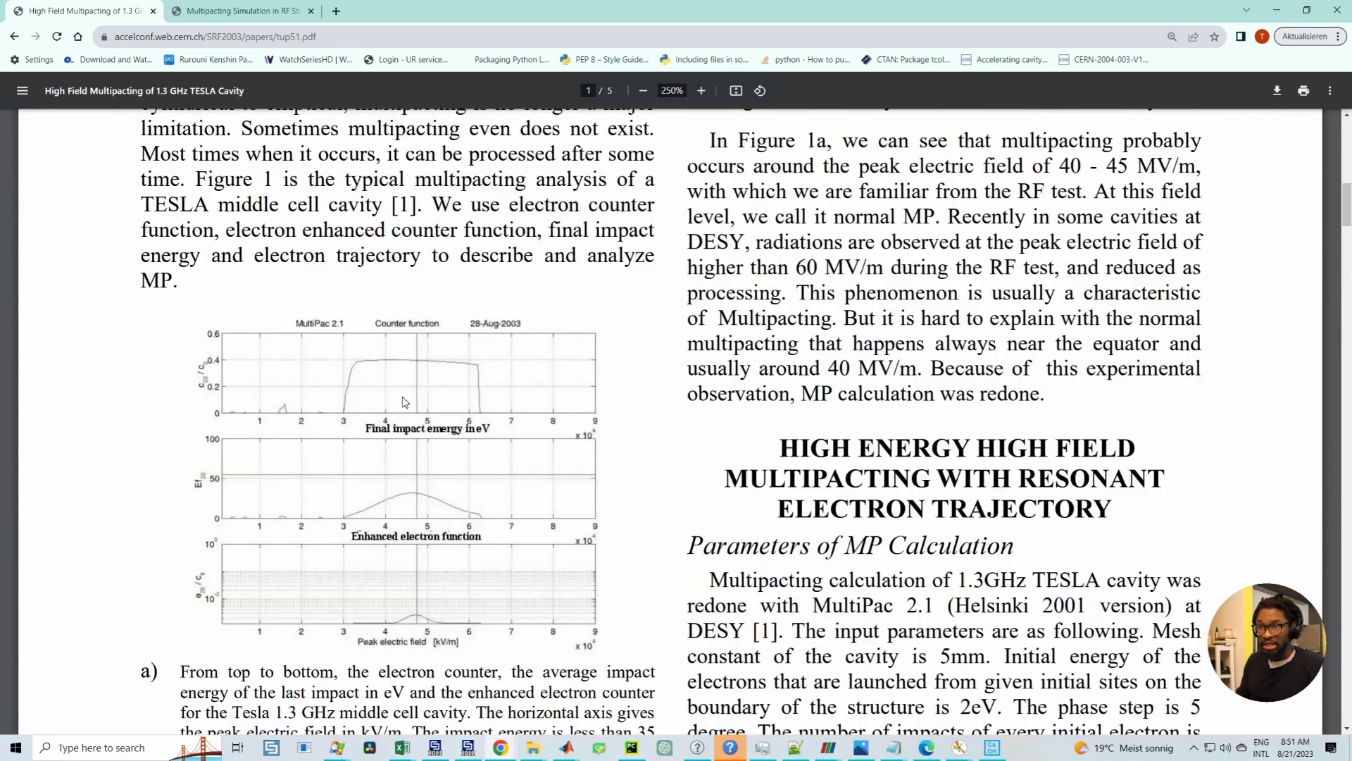
{"action": "scroll", "coordinate": [401, 278], "scroll_direction": "down", "scroll_amount": 2}
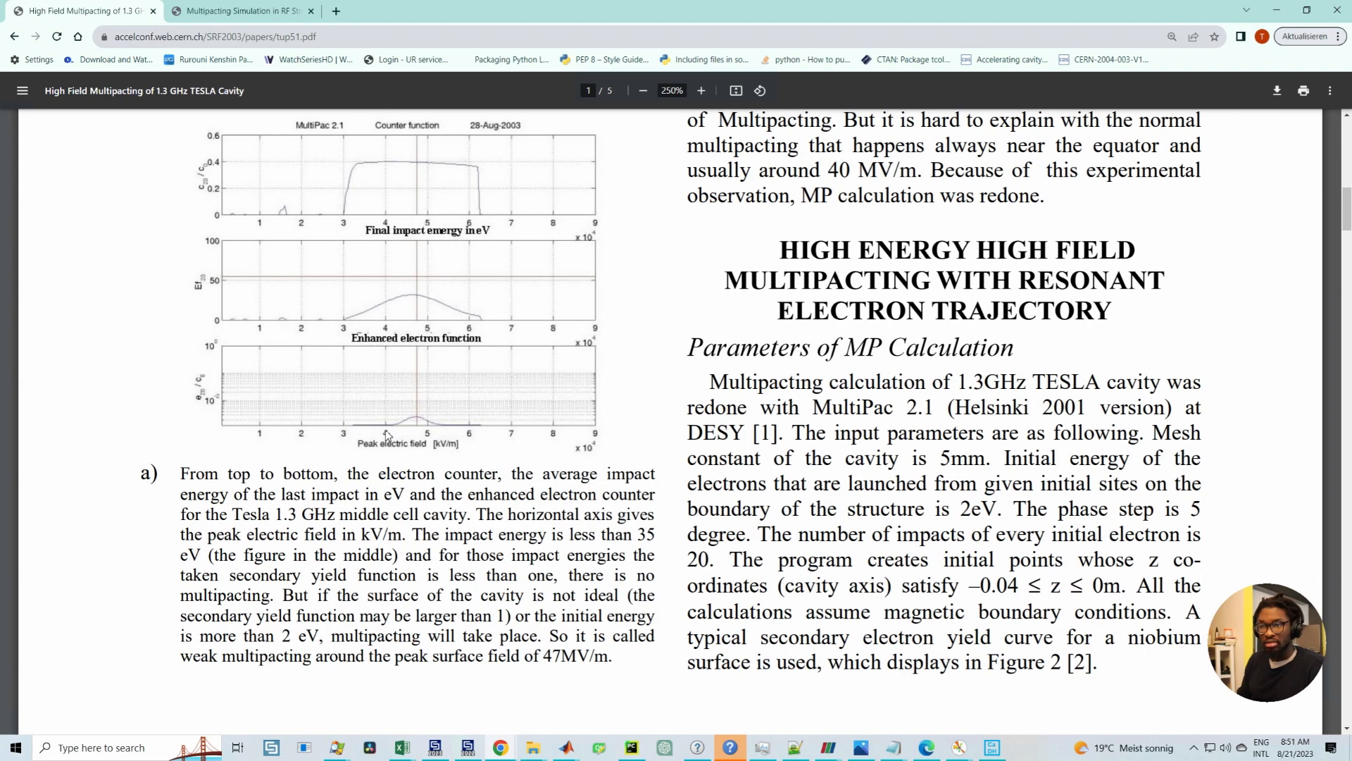
{"action": "scroll", "coordinate": [411, 423], "scroll_direction": "up", "scroll_amount": 2}
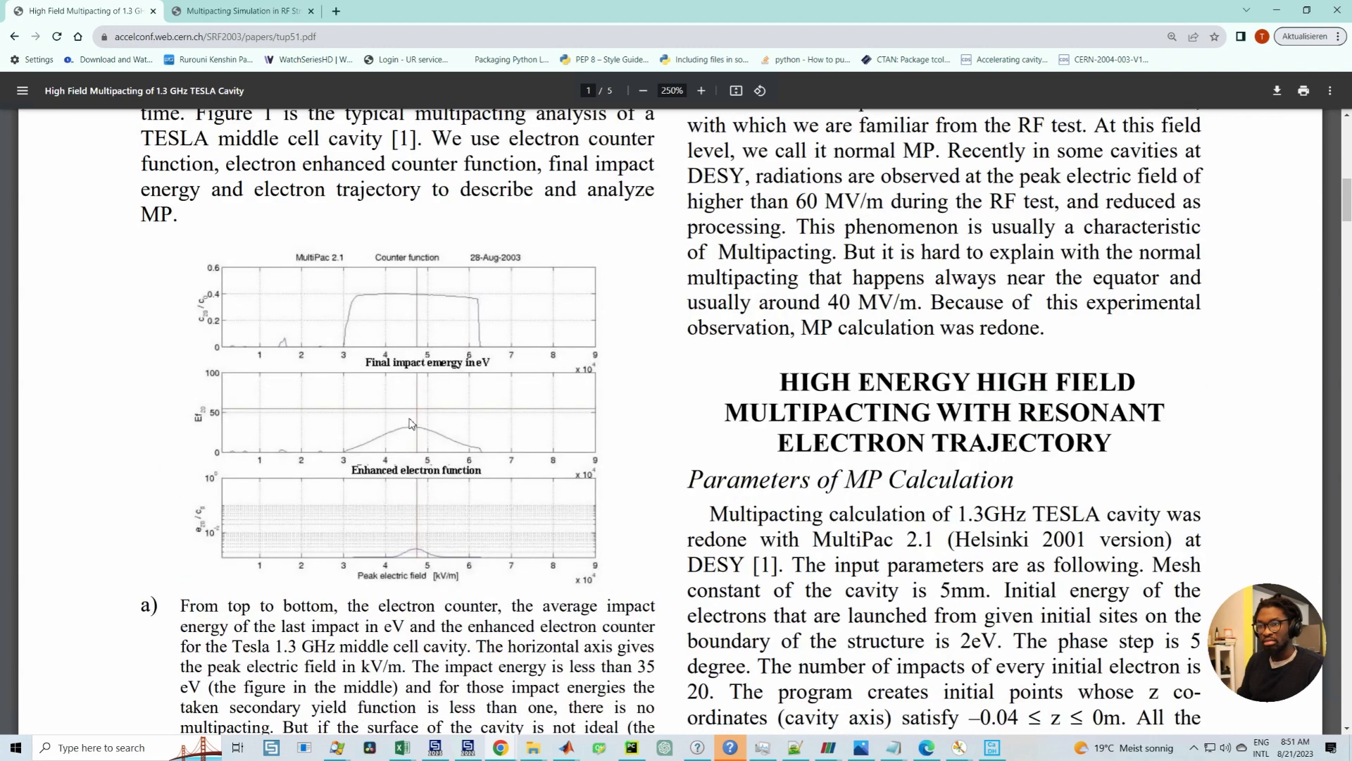
{"action": "scroll", "coordinate": [396, 429], "scroll_direction": "down", "scroll_amount": 1}
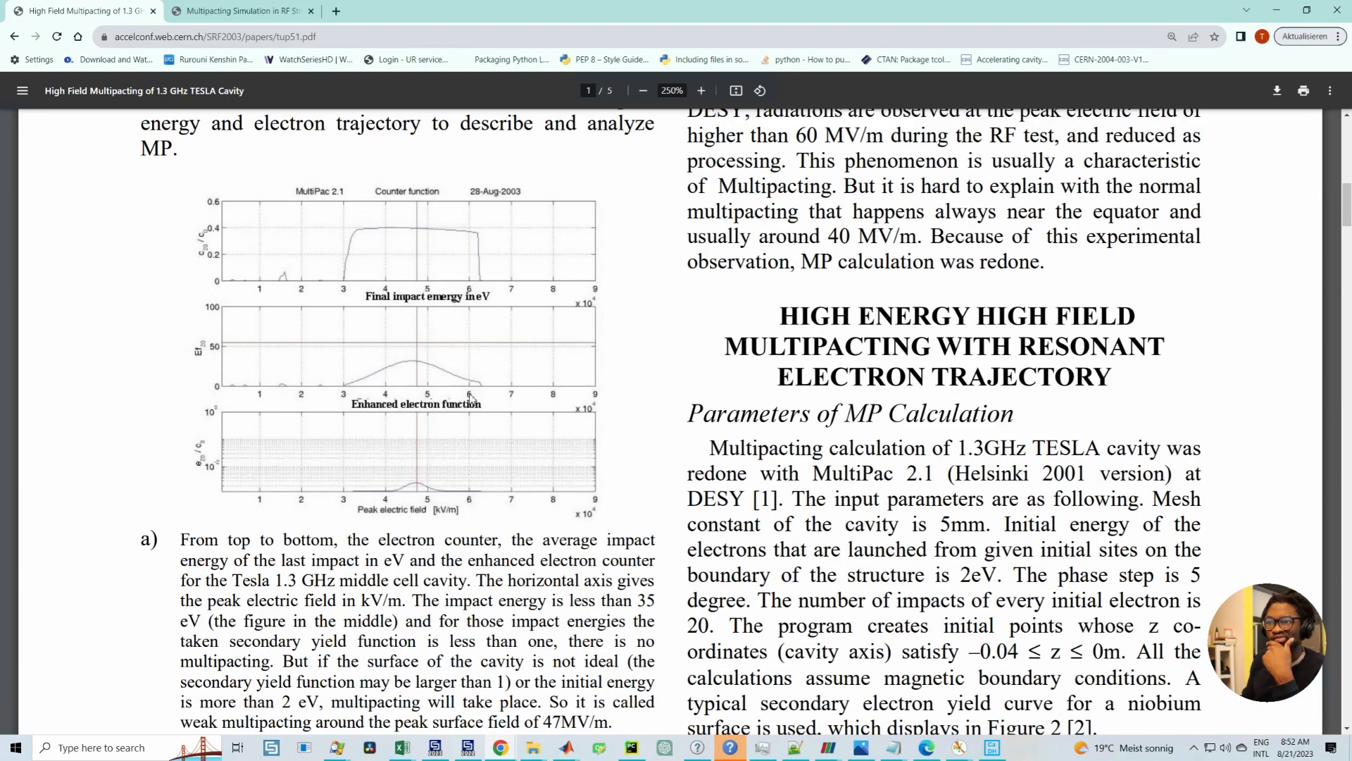
Step: Examine the Figure 3 multipacting plots on page 2 of the paper and compare them with Figure 1
{"action": "scroll", "coordinate": [471, 398], "scroll_direction": "up", "scroll_amount": 10}
{"action": "scroll", "coordinate": [470, 390], "scroll_direction": "down", "scroll_amount": 6}
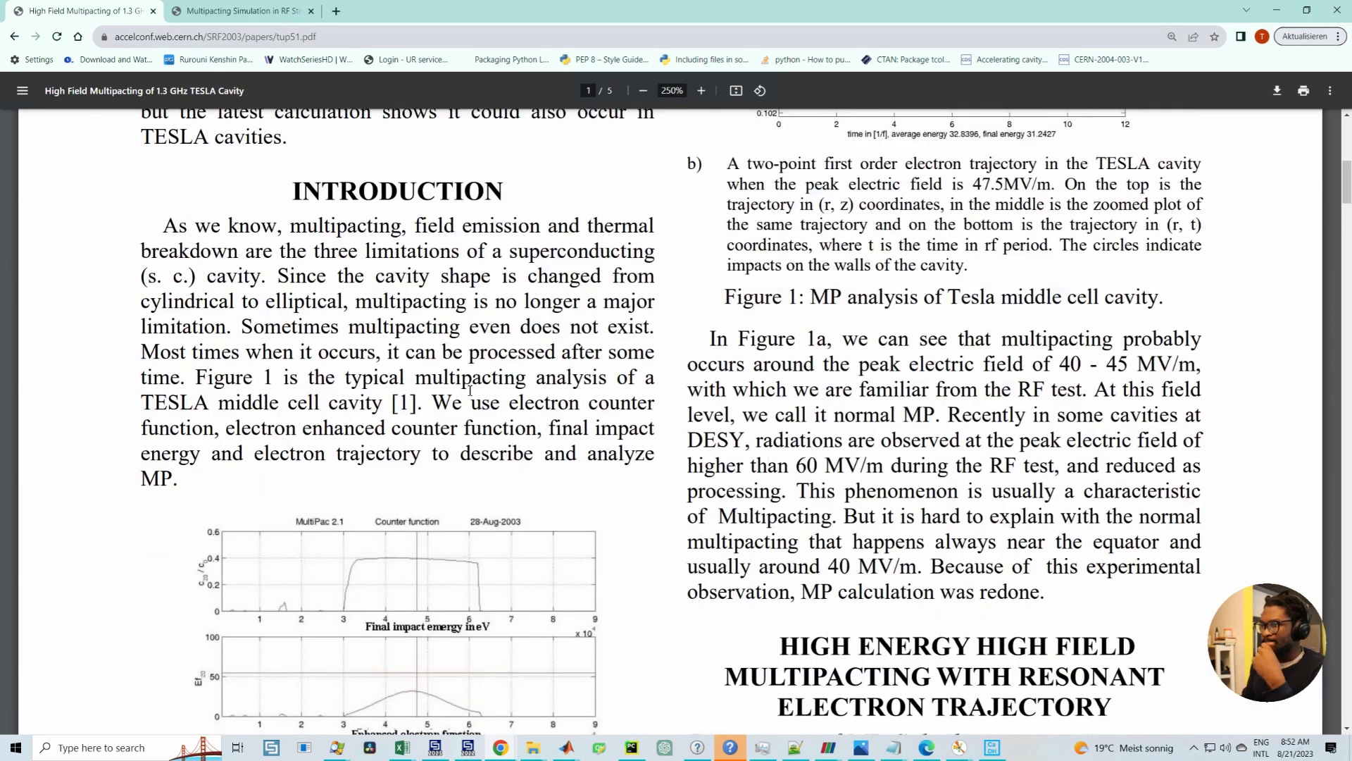
{"action": "scroll", "coordinate": [470, 390], "scroll_direction": "down", "scroll_amount": 20}
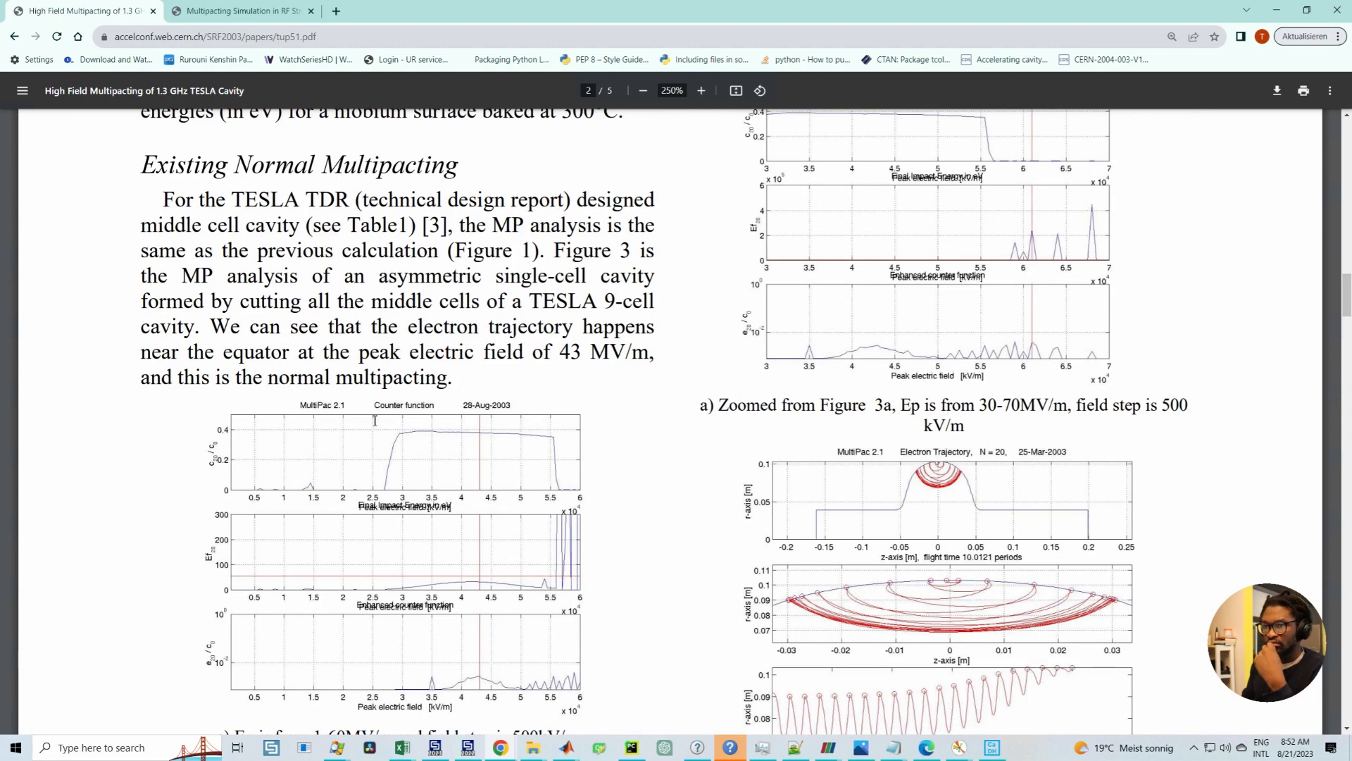
{"action": "scroll", "coordinate": [452, 602], "scroll_direction": "down", "scroll_amount": 2}
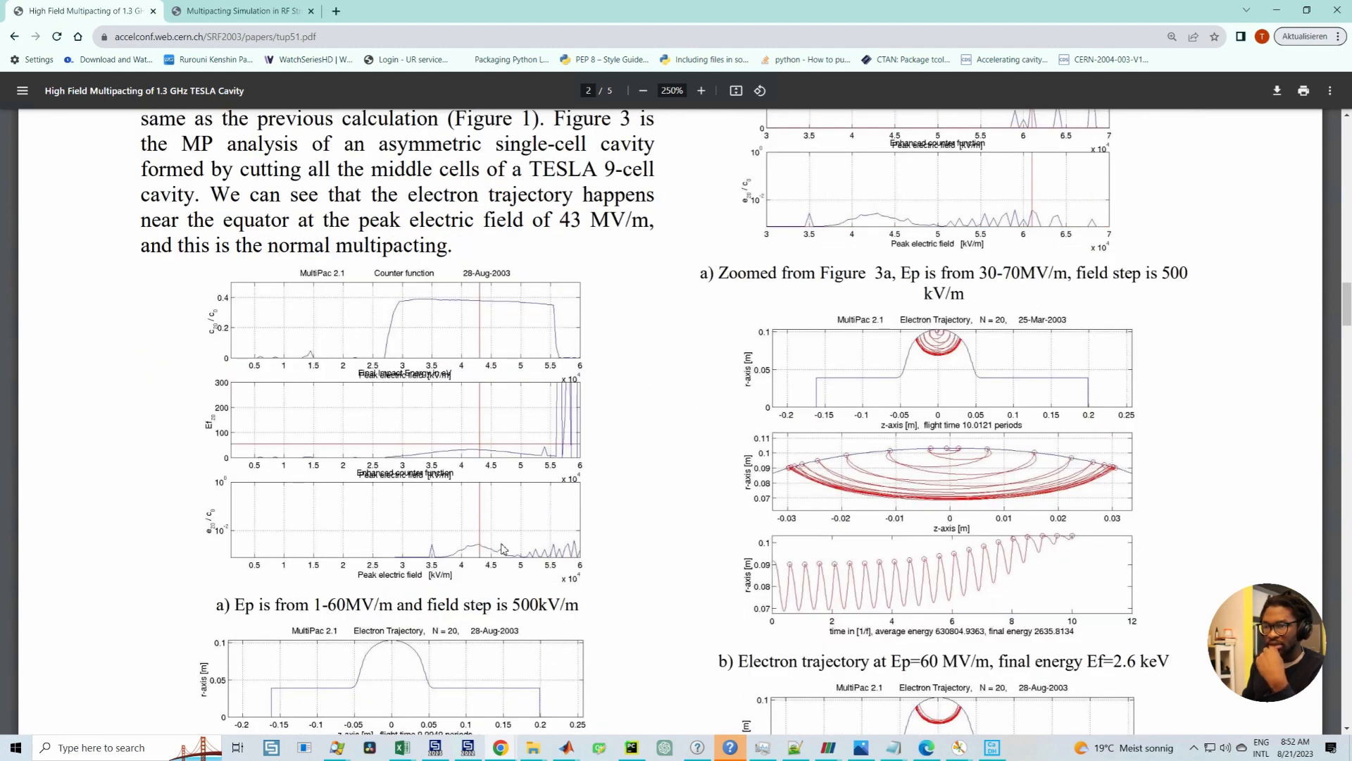
{"action": "scroll", "coordinate": [476, 528], "scroll_direction": "up", "scroll_amount": 20}
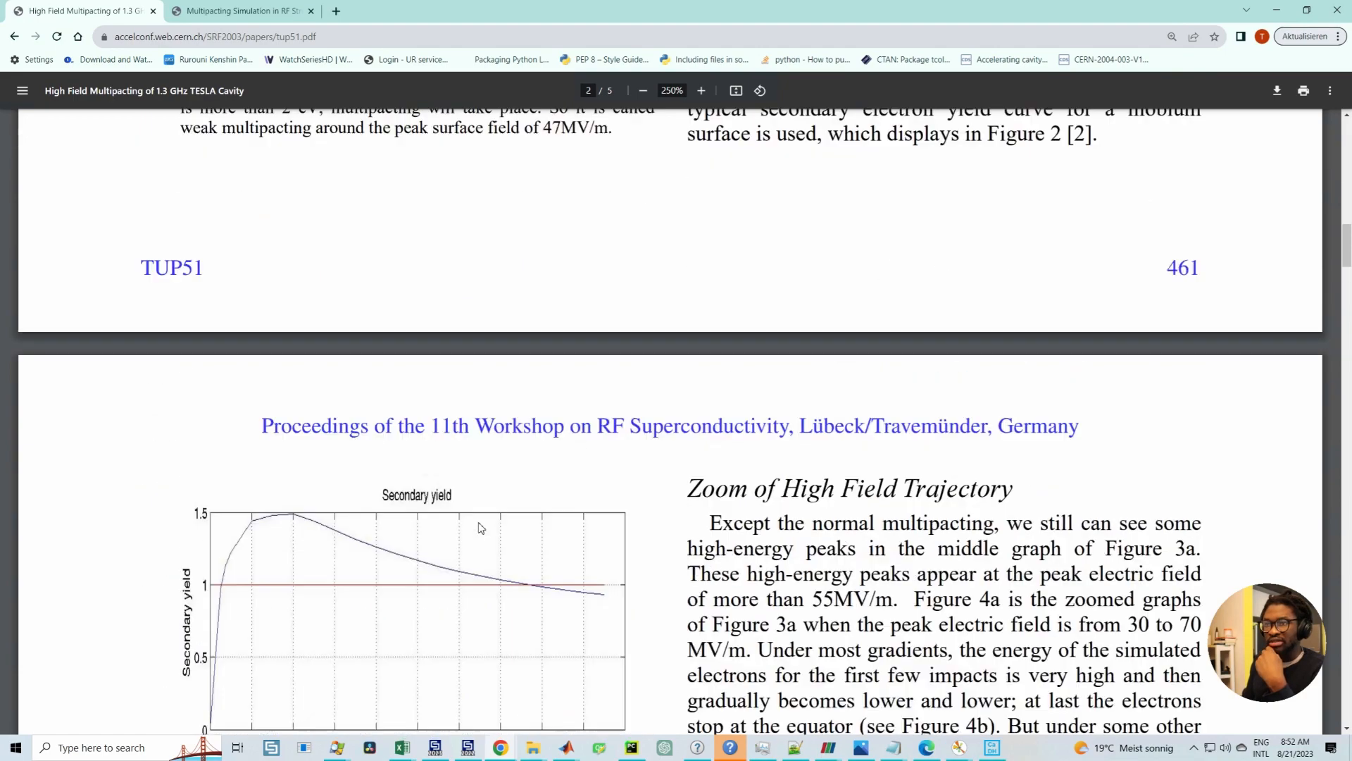
{"action": "scroll", "coordinate": [477, 524], "scroll_direction": "up", "scroll_amount": 6}
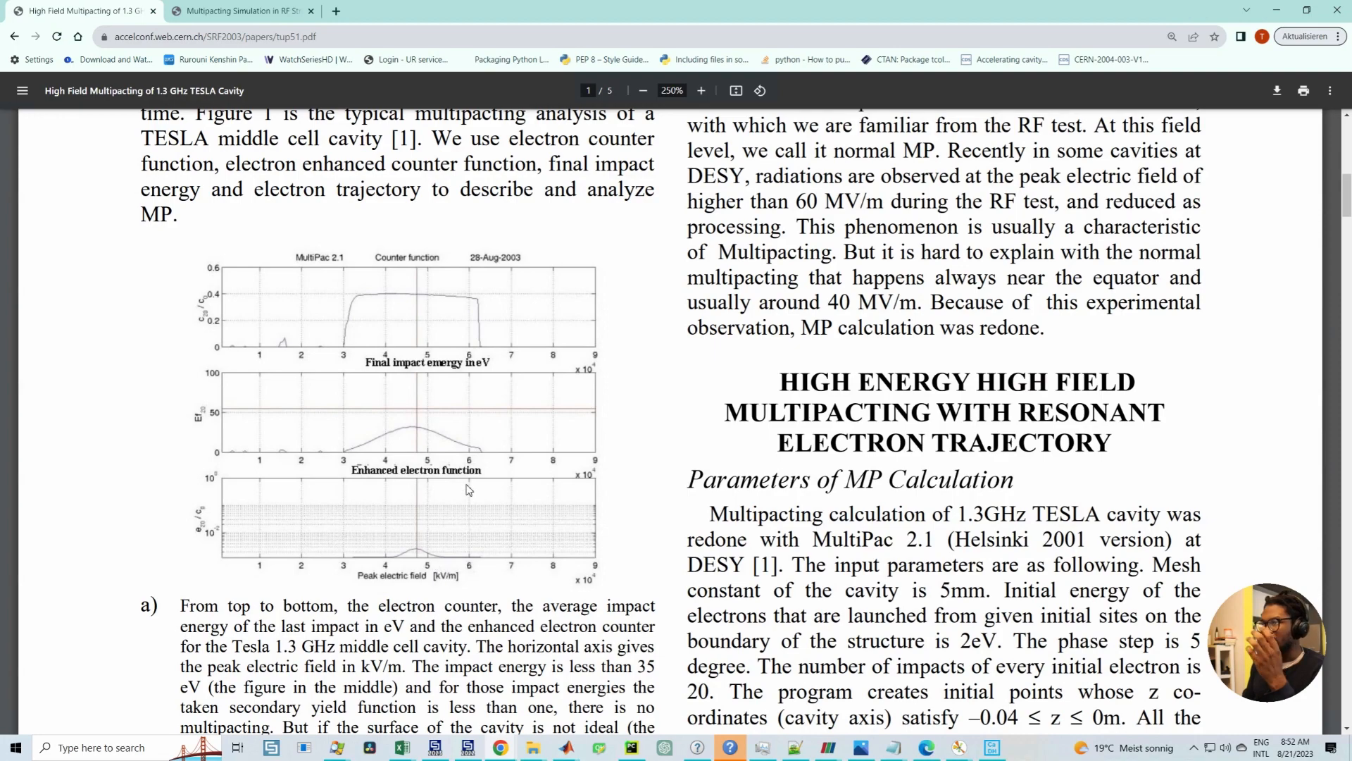
Step: Review the paper's title, abstract and Figure 1 caption for the peak electric fields where multipacting occurs
{"action": "scroll", "coordinate": [470, 491], "scroll_direction": "up", "scroll_amount": 4}
{"action": "scroll", "coordinate": [471, 491], "scroll_direction": "up", "scroll_amount": 6}
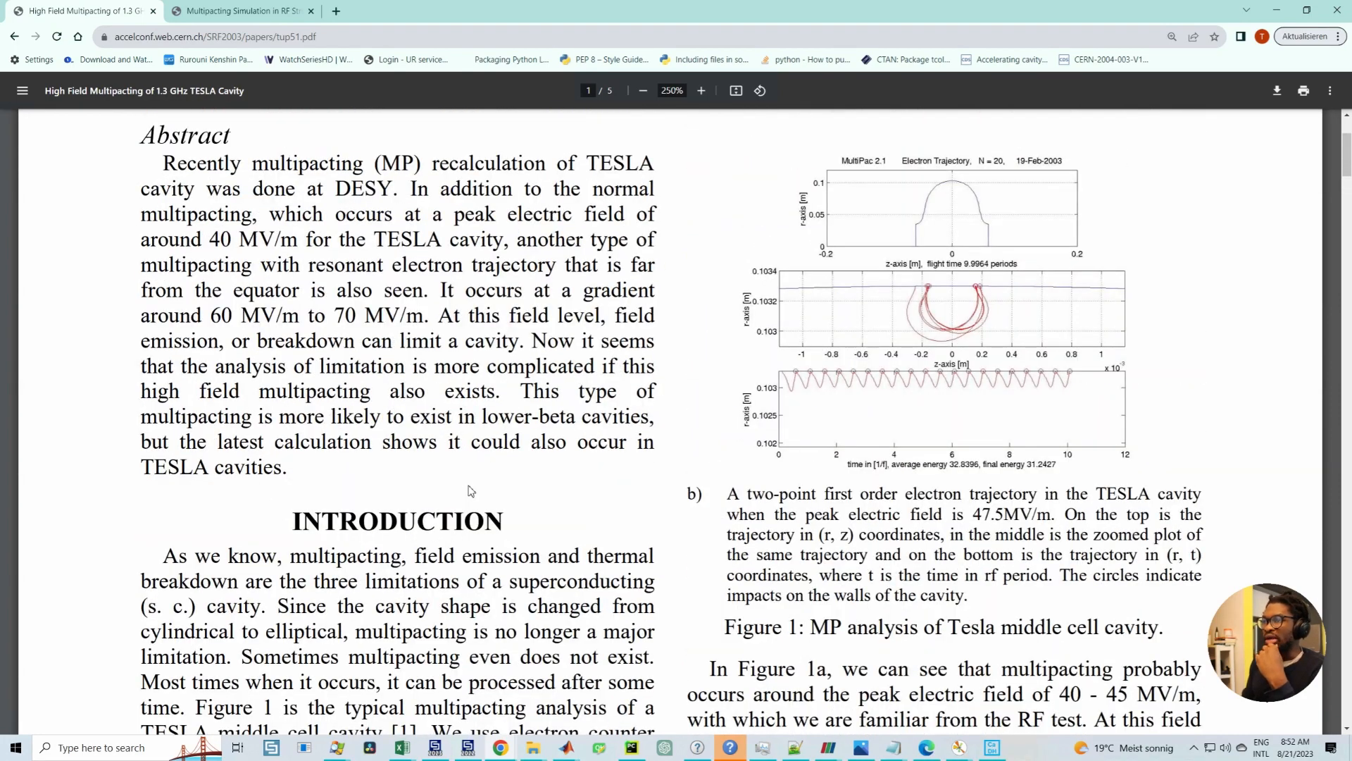
{"action": "scroll", "coordinate": [471, 491], "scroll_direction": "up", "scroll_amount": 4}
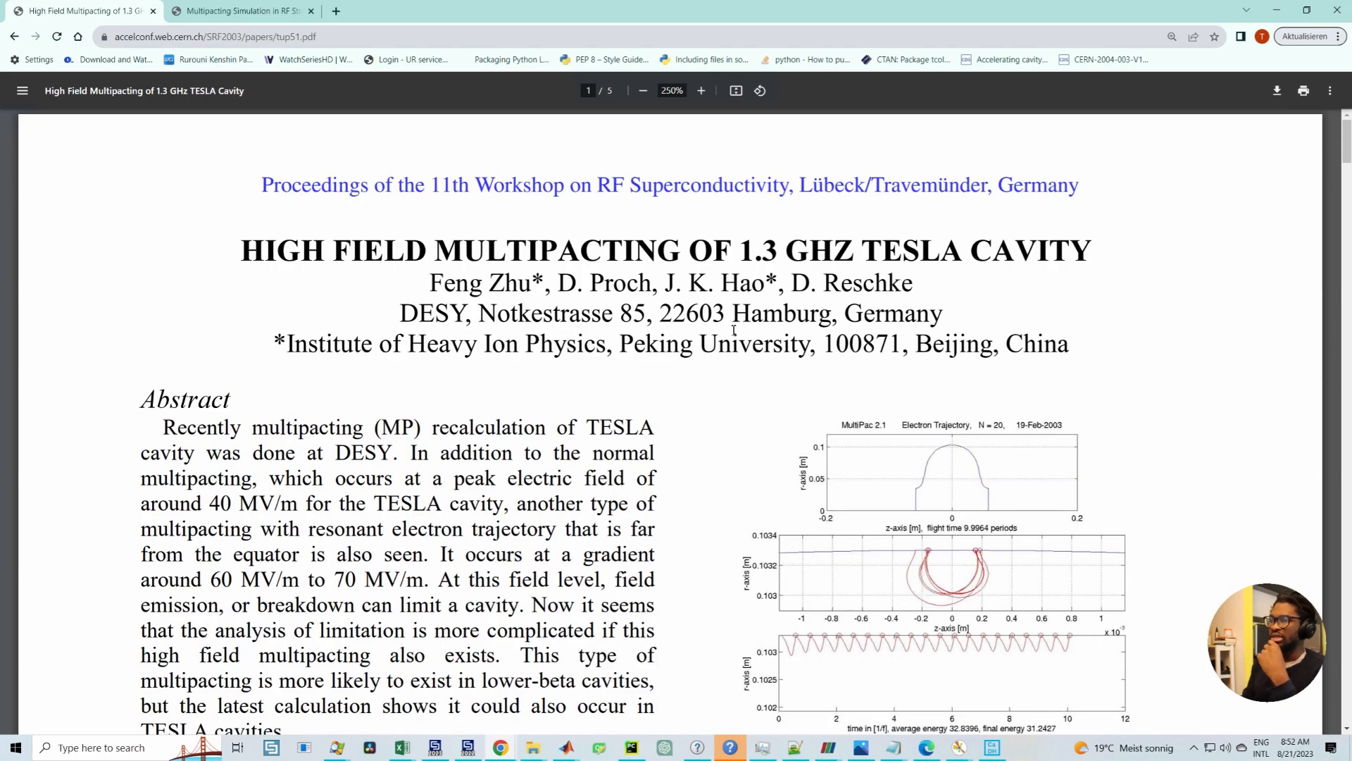
{"action": "scroll", "coordinate": [669, 354], "scroll_direction": "down", "scroll_amount": 20}
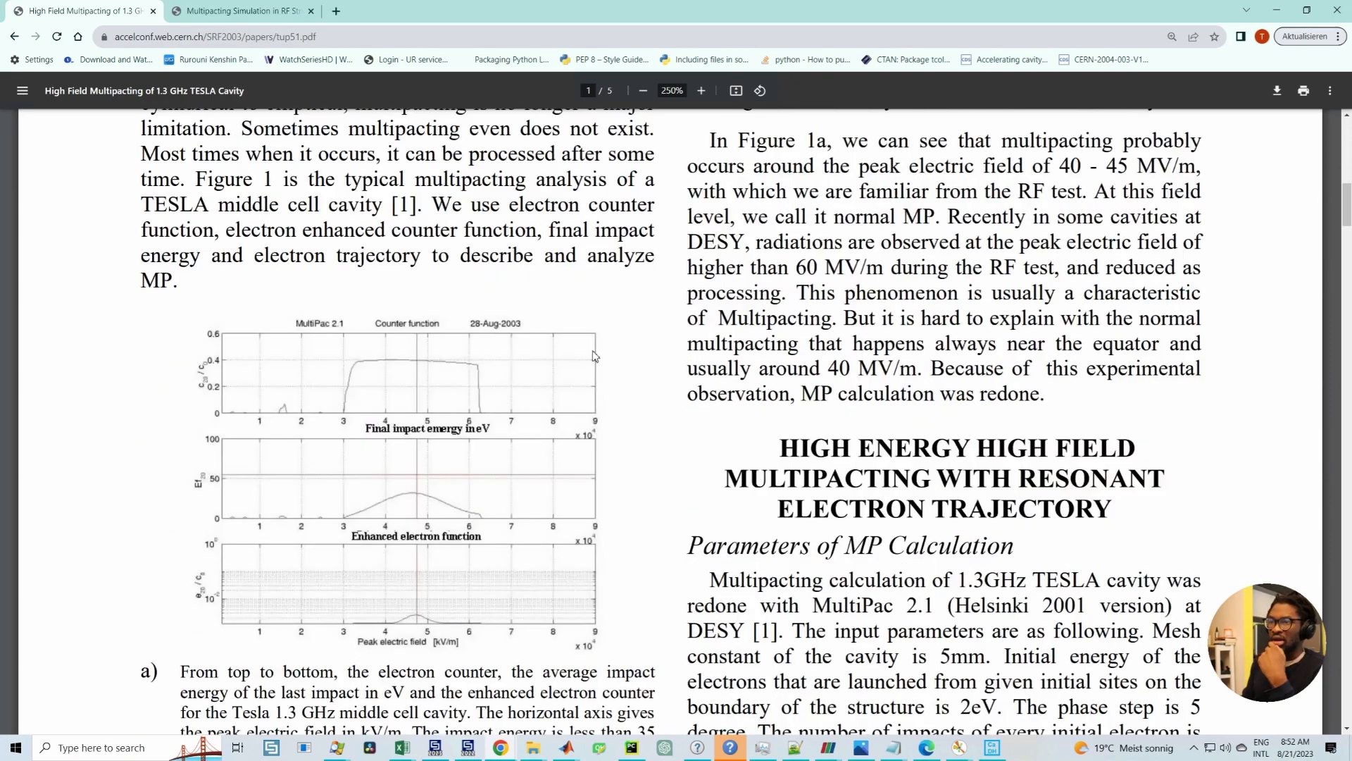
{"action": "scroll", "coordinate": [421, 380], "scroll_direction": "up", "scroll_amount": 5}
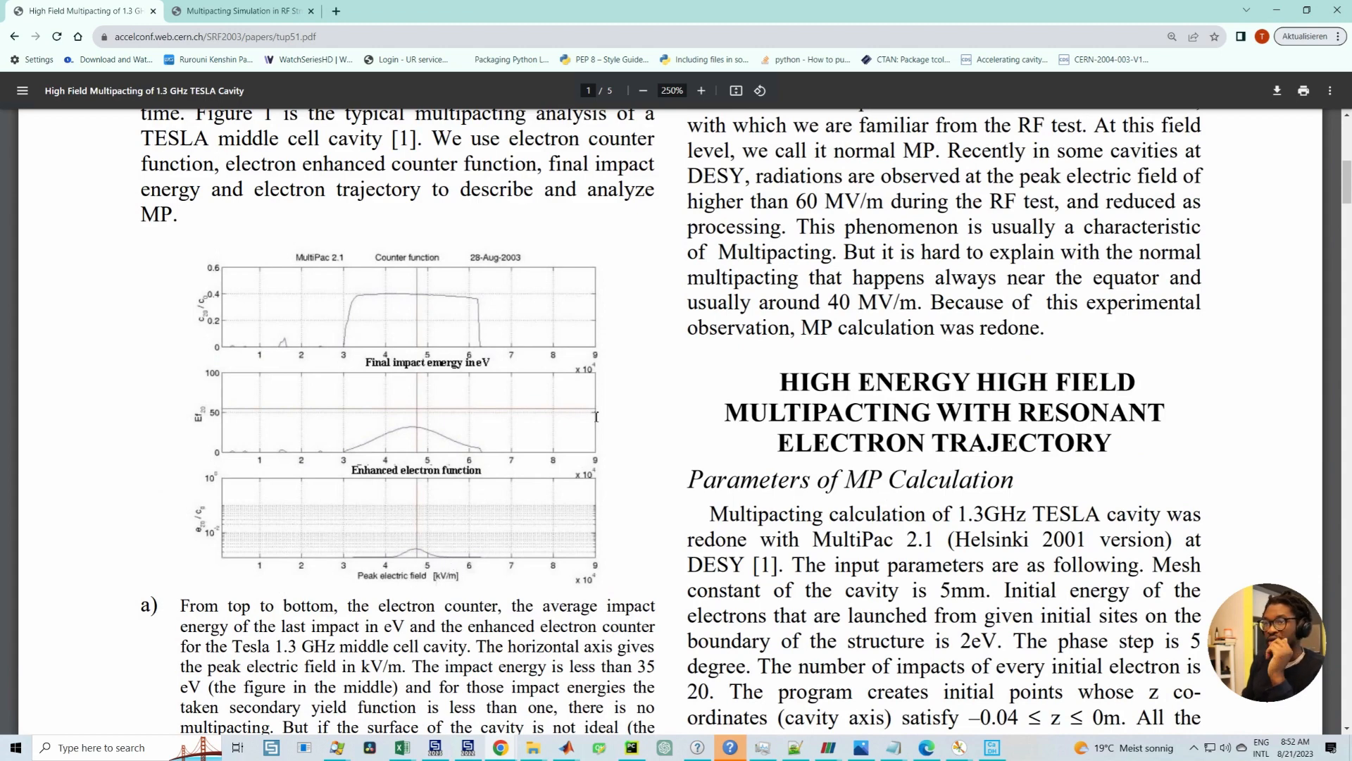
{"action": "scroll", "coordinate": [596, 417], "scroll_direction": "up", "scroll_amount": 8}
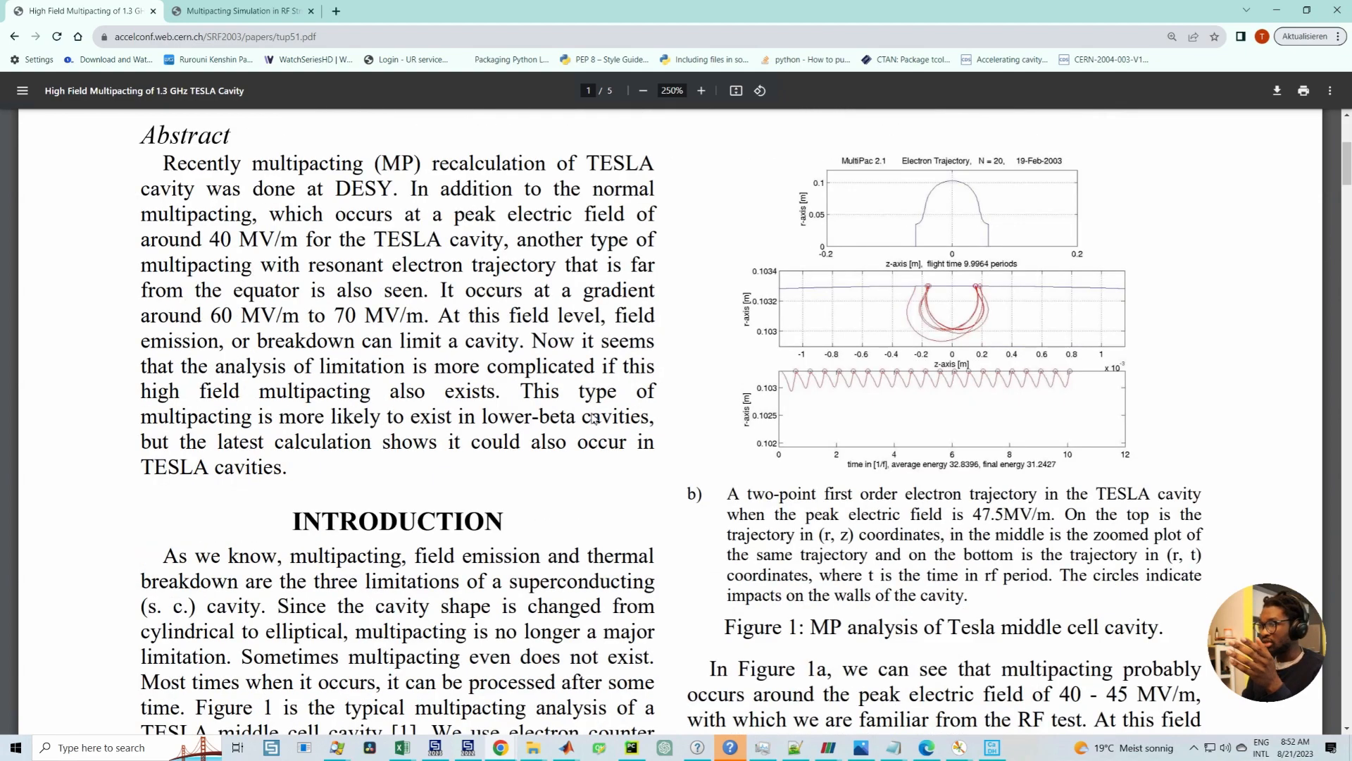
{"action": "scroll", "coordinate": [595, 418], "scroll_direction": "down", "scroll_amount": 8}
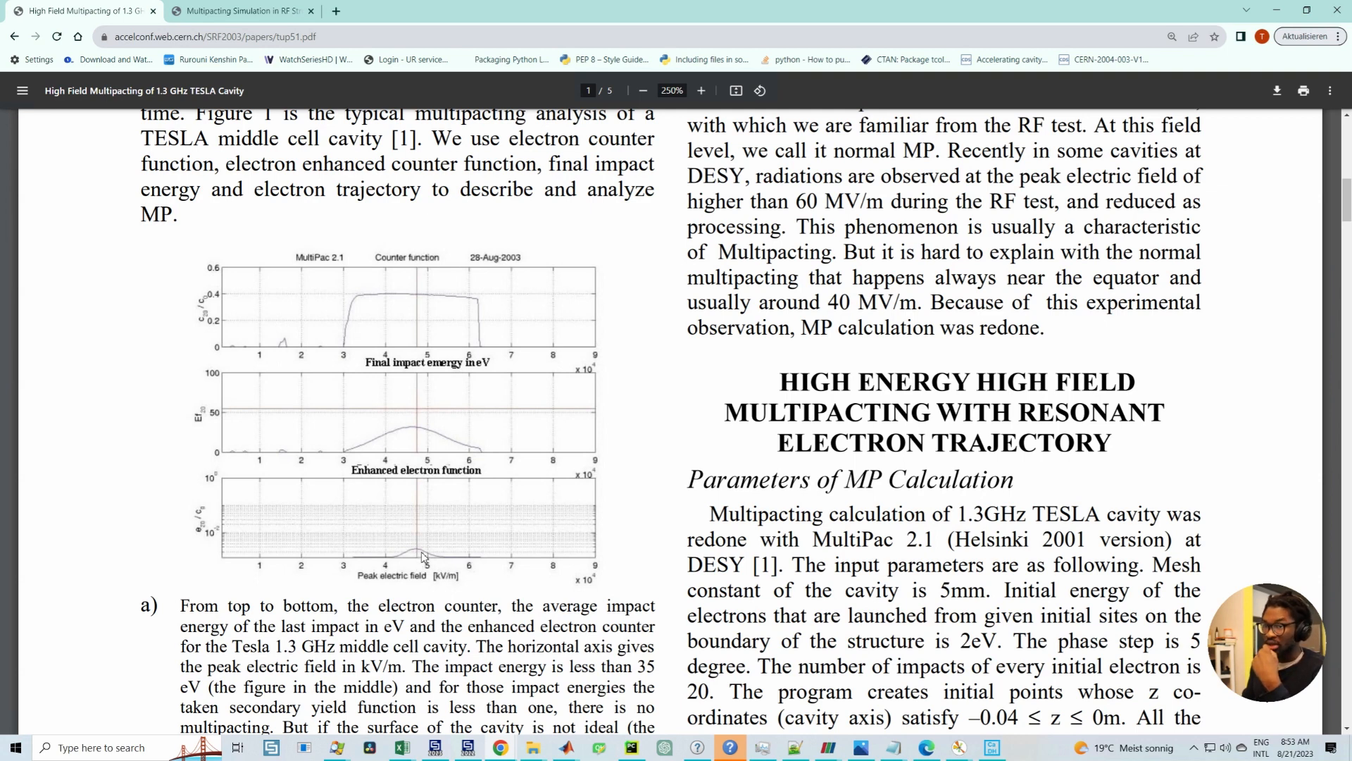
{"action": "scroll", "coordinate": [435, 544], "scroll_direction": "down", "scroll_amount": 1}
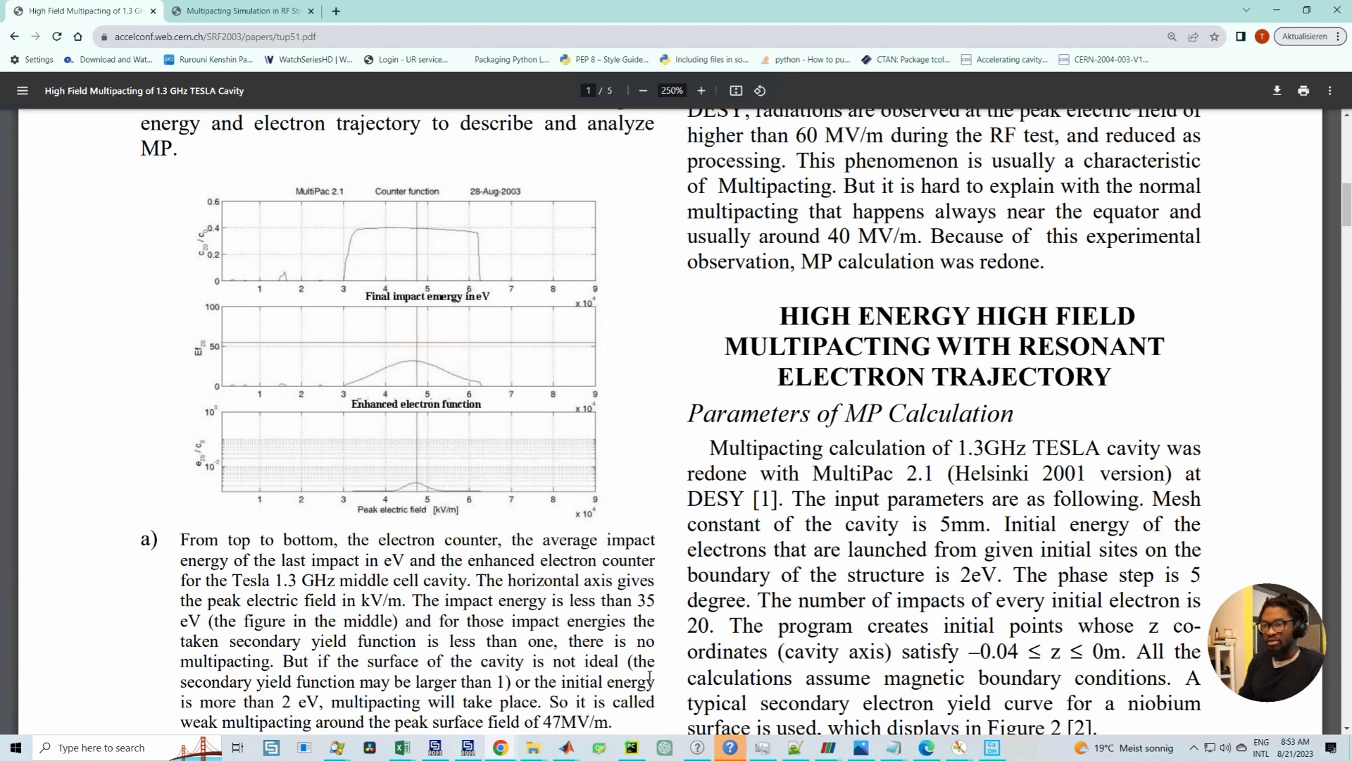
Step: Return to CST Studio Suite, switch to the TESLA_mid_cell_hex_PIC project and check its excitation signals
{"action": "left_click", "coordinate": [468, 748]}
{"action": "left_click", "coordinate": [361, 113]}
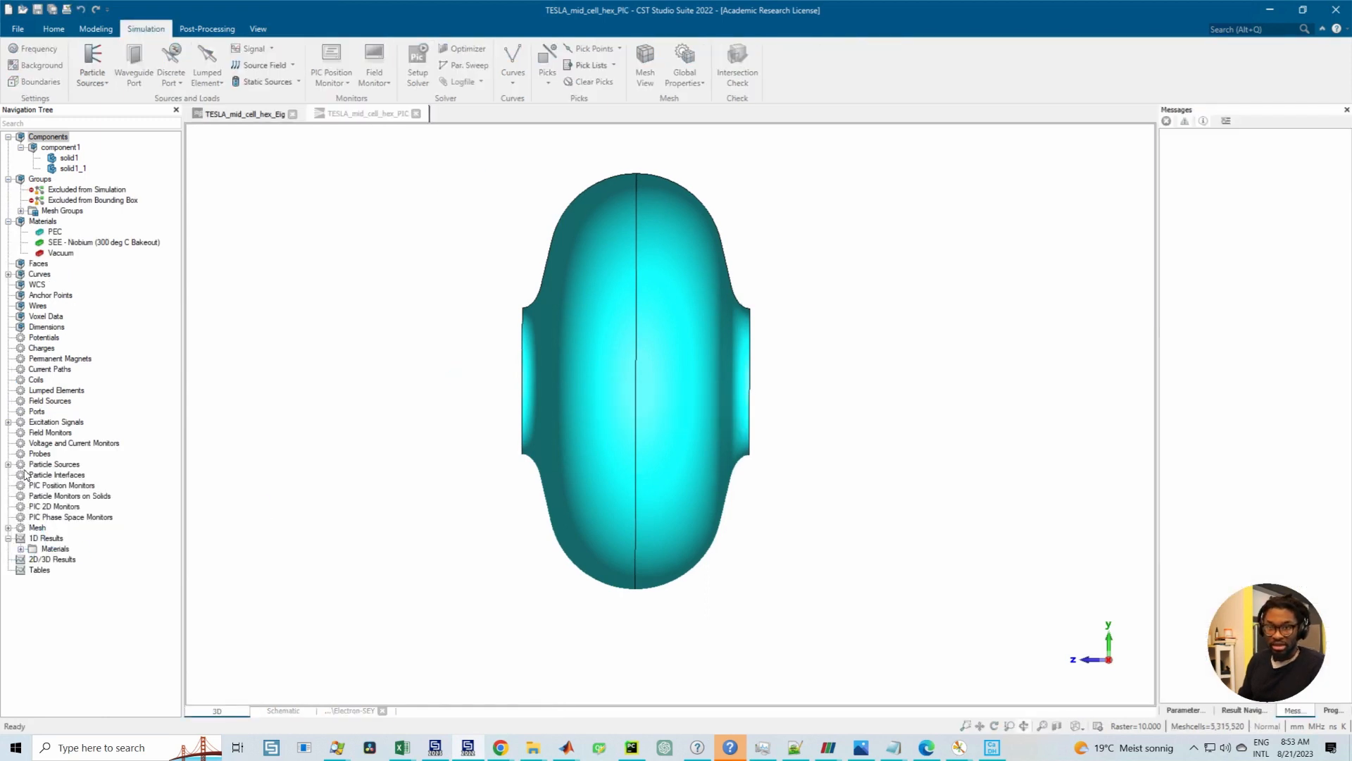
{"action": "left_click", "coordinate": [8, 422]}
{"action": "left_click", "coordinate": [9, 422]}
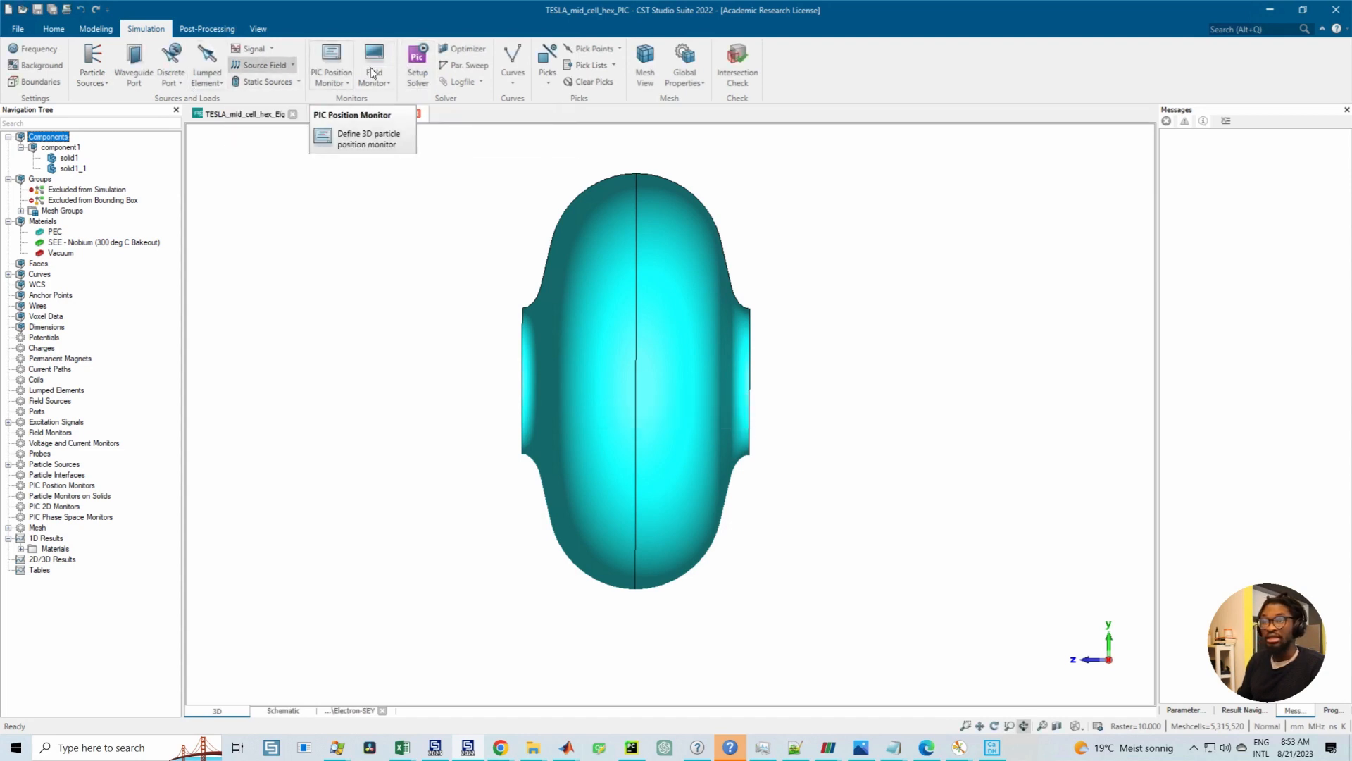
Step: Open the calculator for the TESLA_mid_cell_hex_PIC project and place its window over the cavity model
{"action": "left_click", "coordinate": [53, 29]}
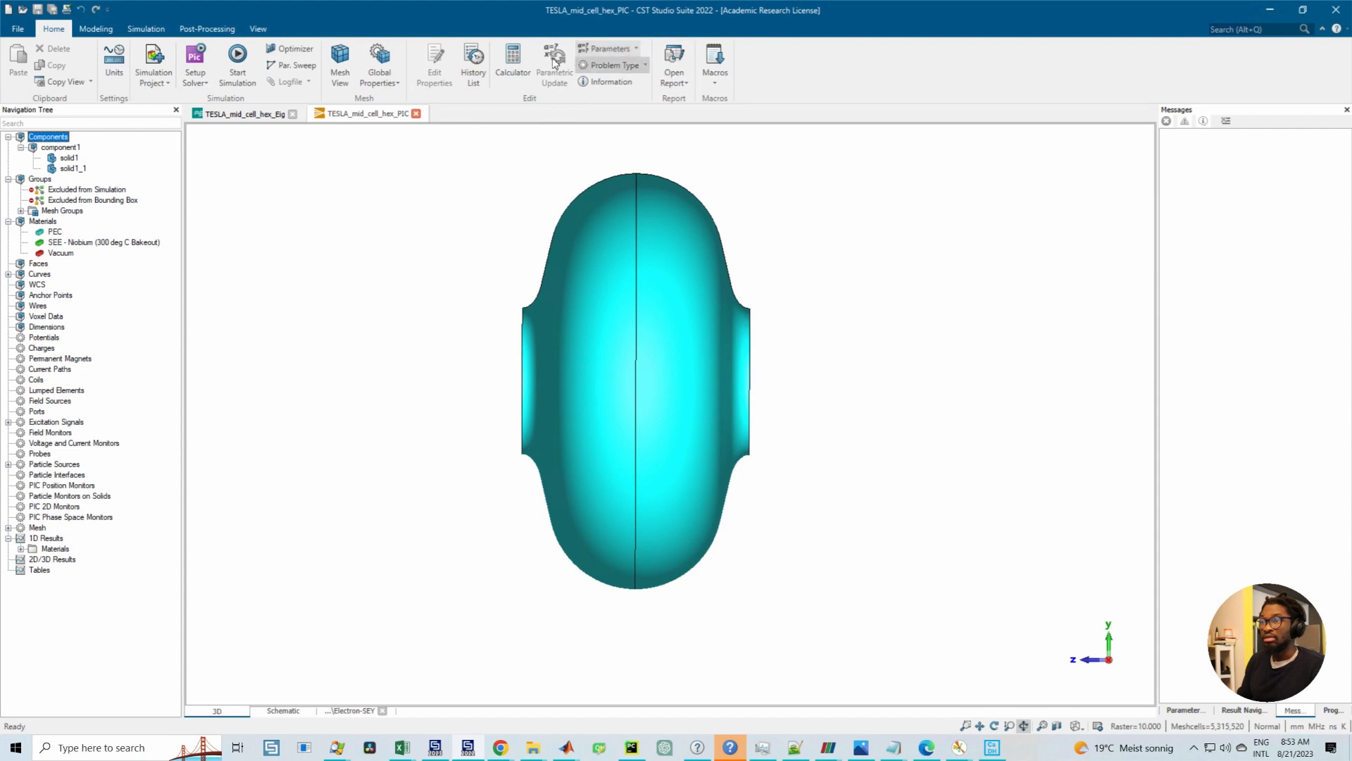
{"action": "left_click", "coordinate": [512, 60]}
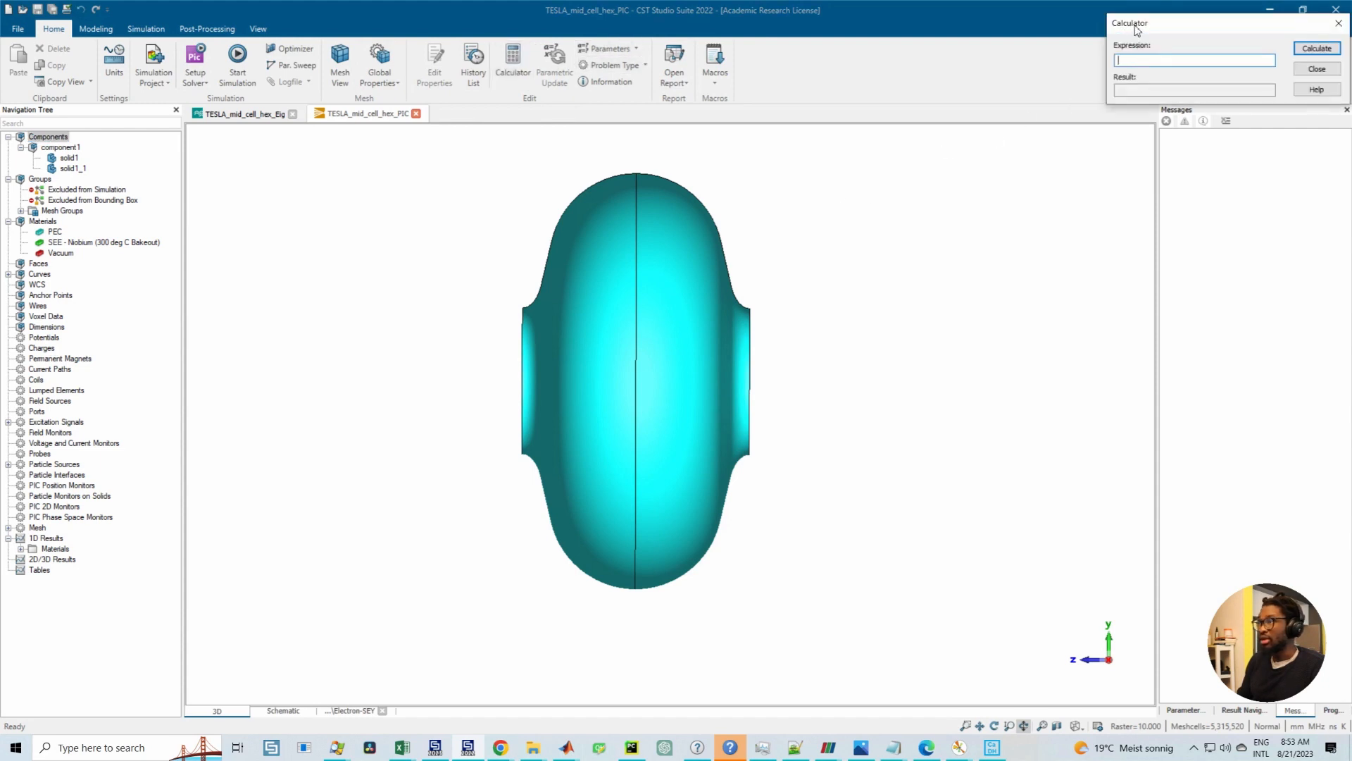
{"action": "left_click_drag", "start_coordinate": [1134, 25], "coordinate": [630, 235]}
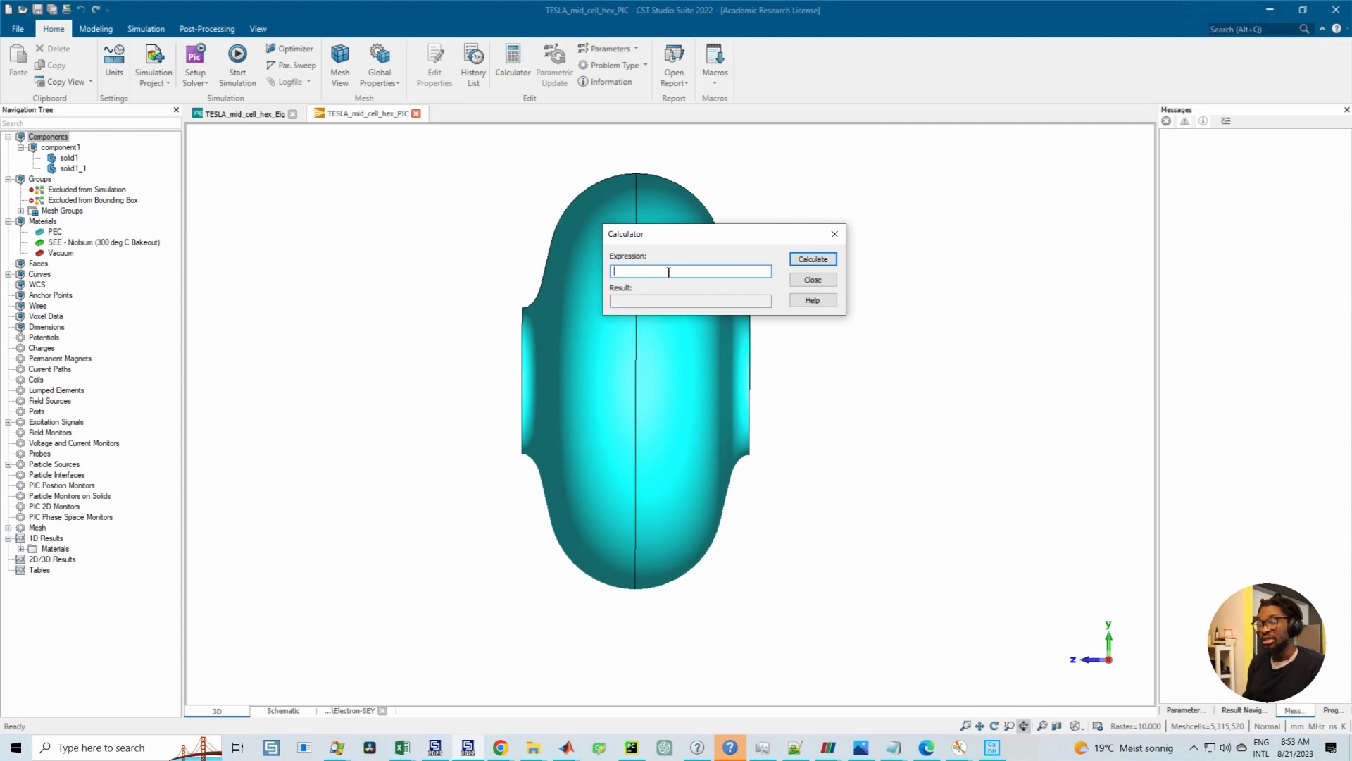
Step: Switch to Chrome and check the peak electric field axis in Figure 1 of the High Field Multipacting of 1.3 GHz TESLA Cavity paper
{"action": "left_click", "coordinate": [501, 749]}
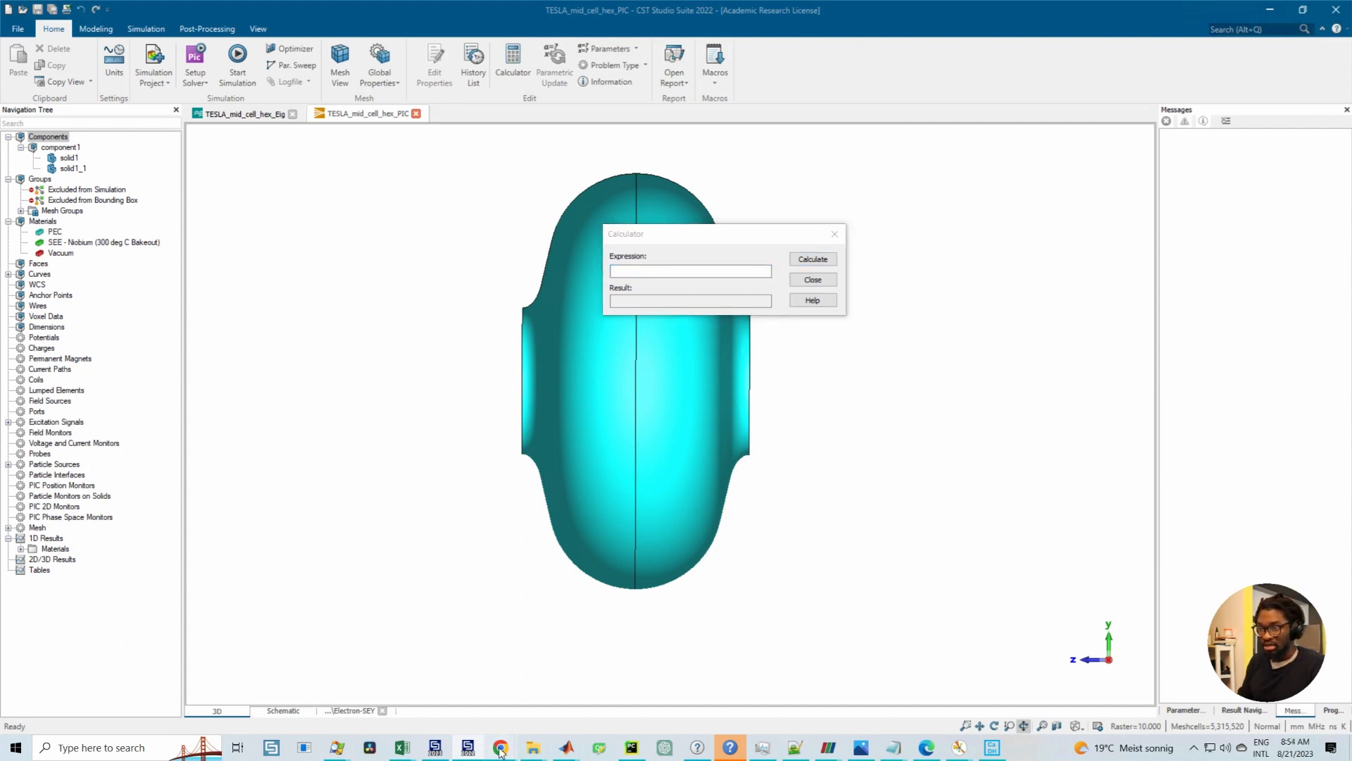
{"action": "left_click", "coordinate": [368, 701]}
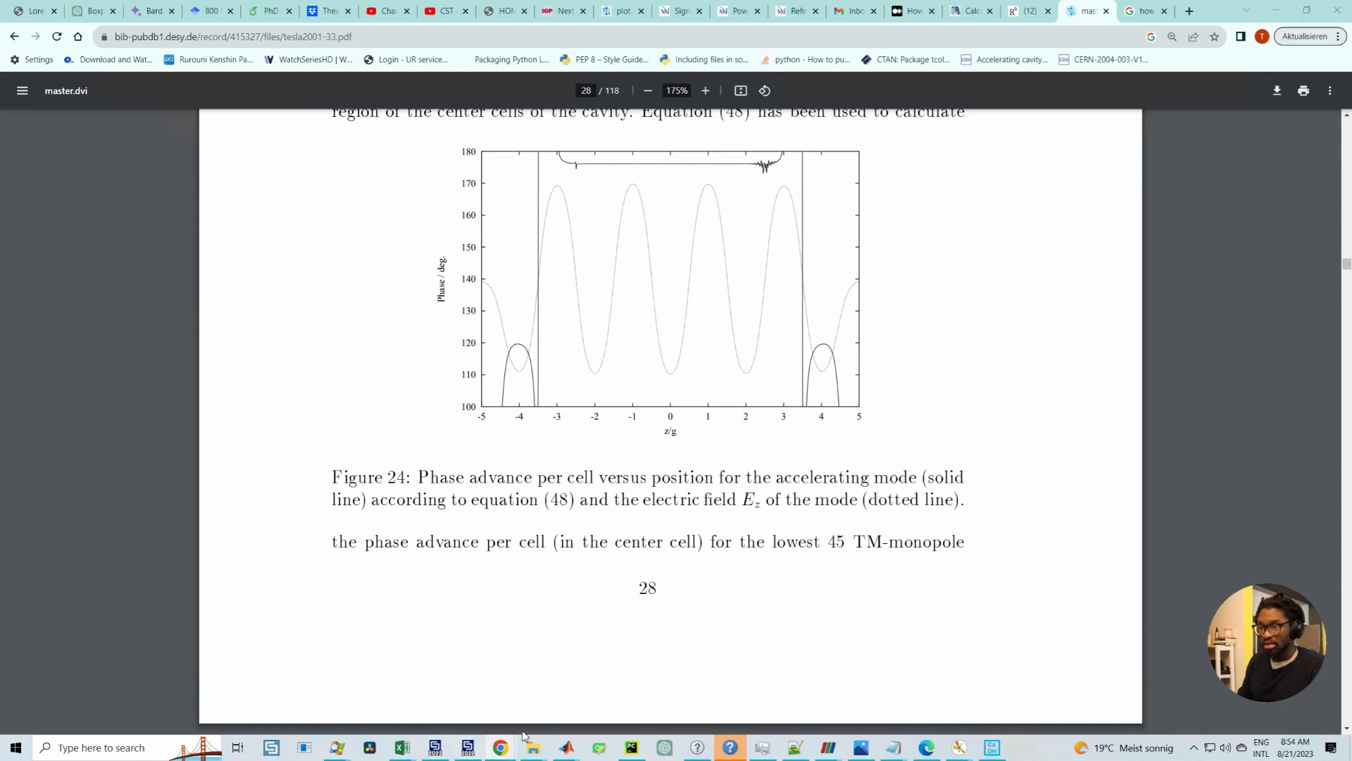
{"action": "mouse_move", "coordinate": [501, 748]}
{"action": "left_click", "coordinate": [1032, 669]}
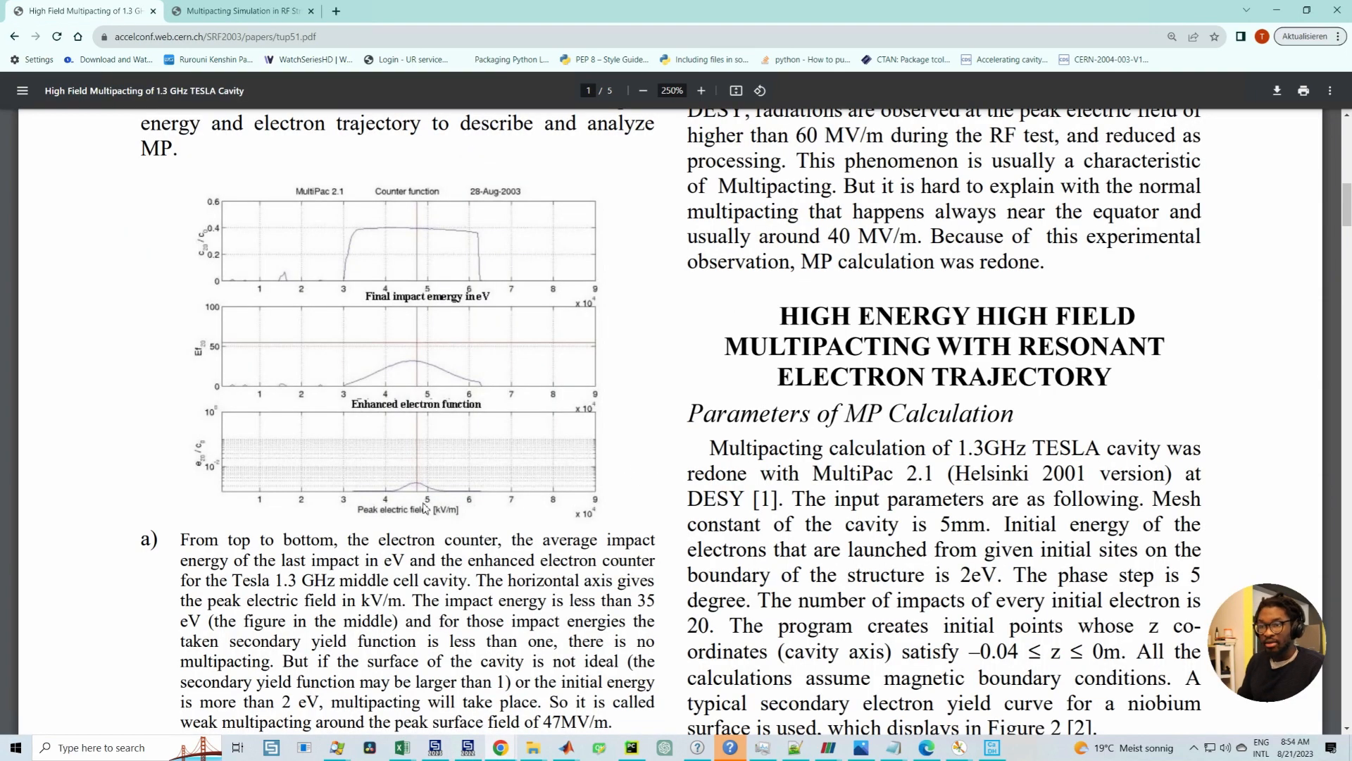
{"action": "left_click", "coordinate": [1277, 12]}
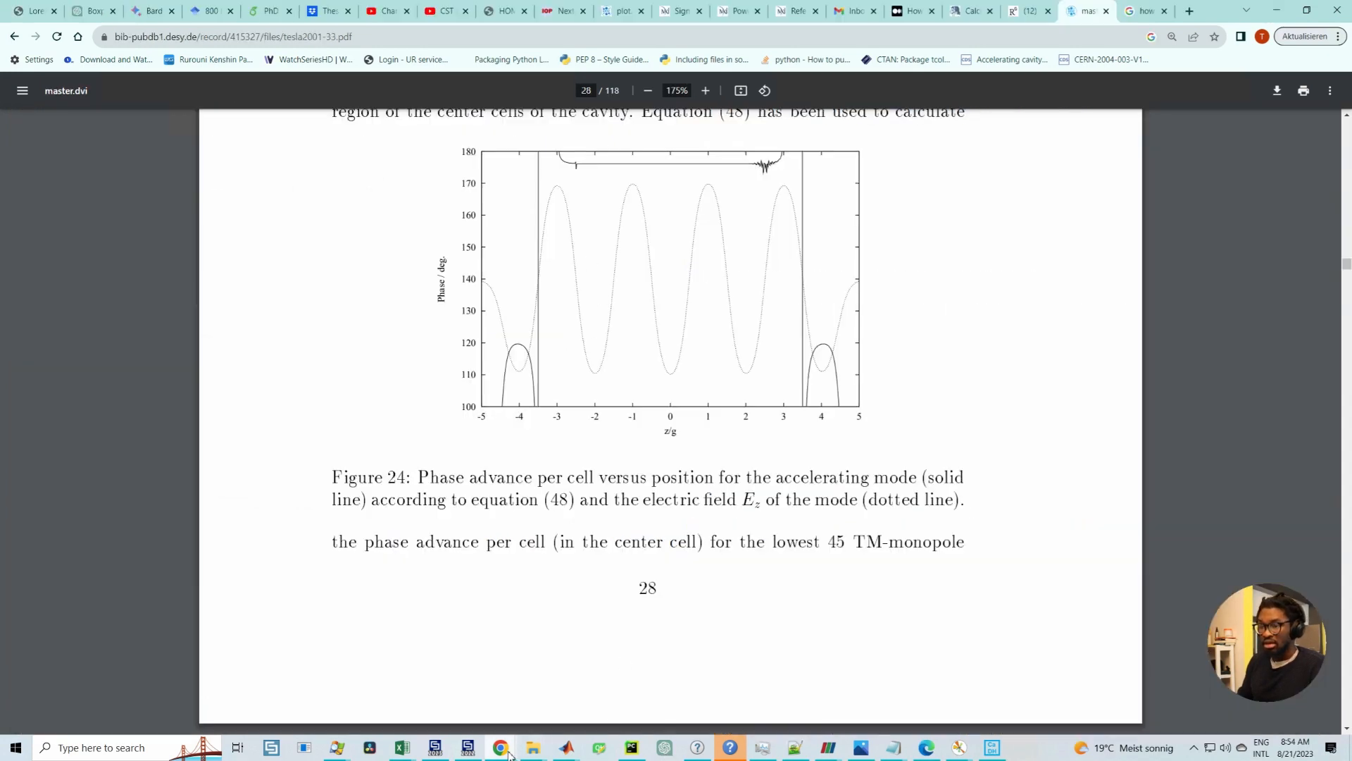
Step: Return to CST Studio Suite and calculate 24/8.3, checking the divisor against the Eacc result in the TESLA_mid_cell_hex_Eig project
{"action": "left_click", "coordinate": [468, 748]}
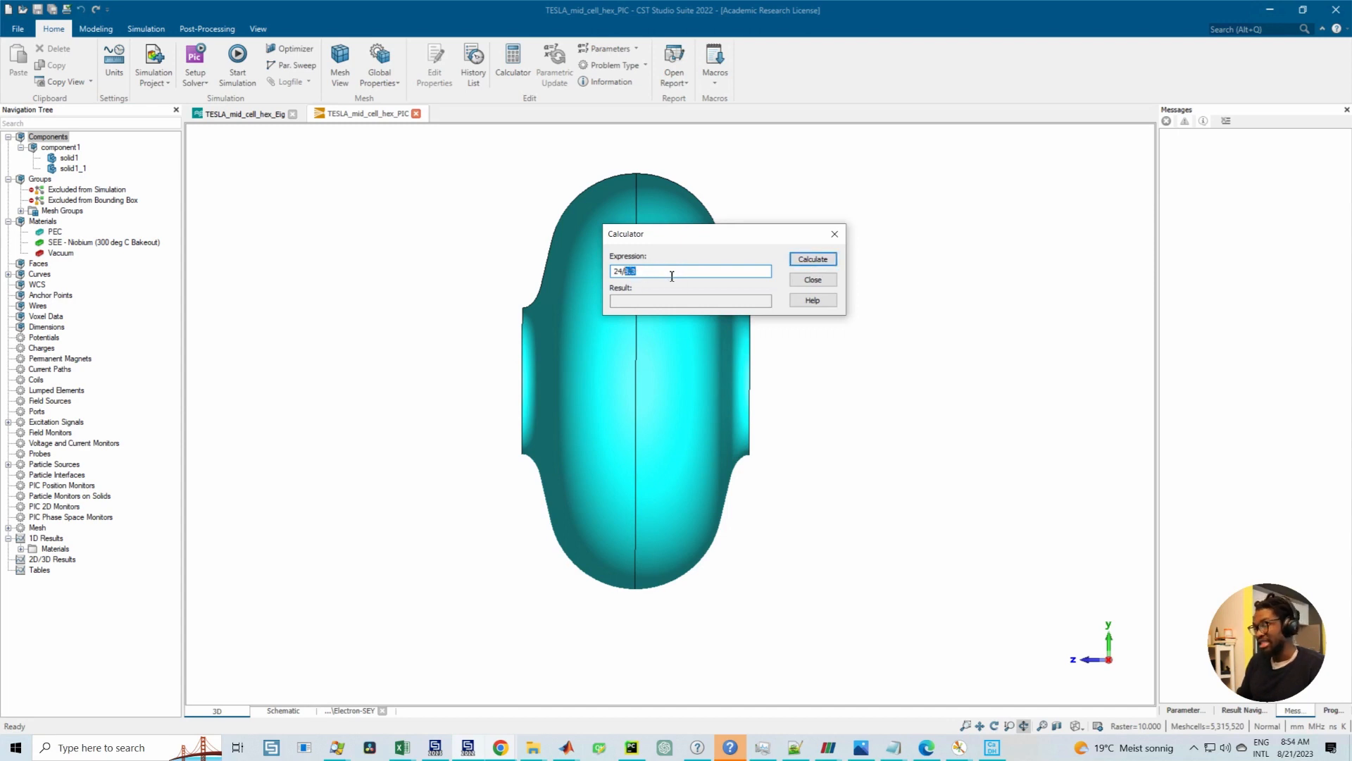
{"action": "left_click", "coordinate": [247, 114]}
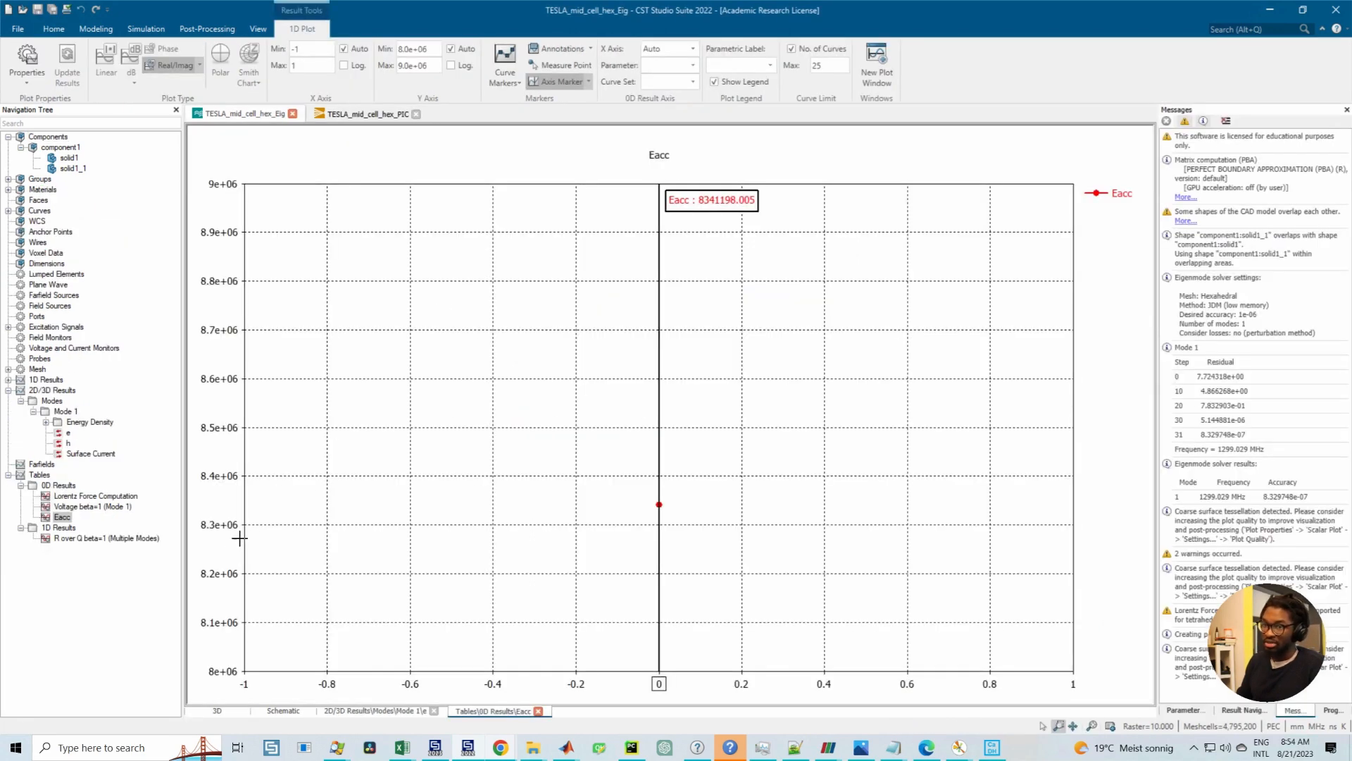
{"action": "left_click", "coordinate": [368, 114]}
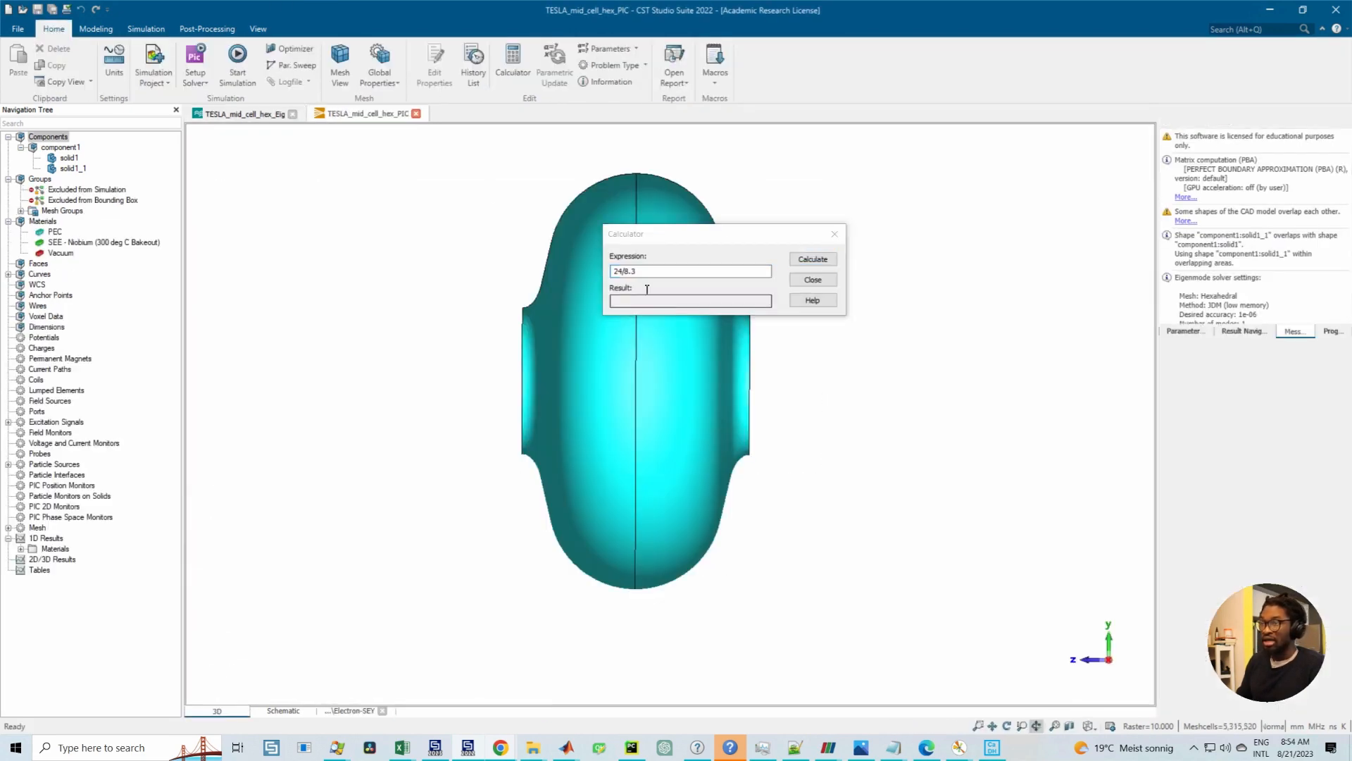
{"action": "left_click", "coordinate": [644, 277]}
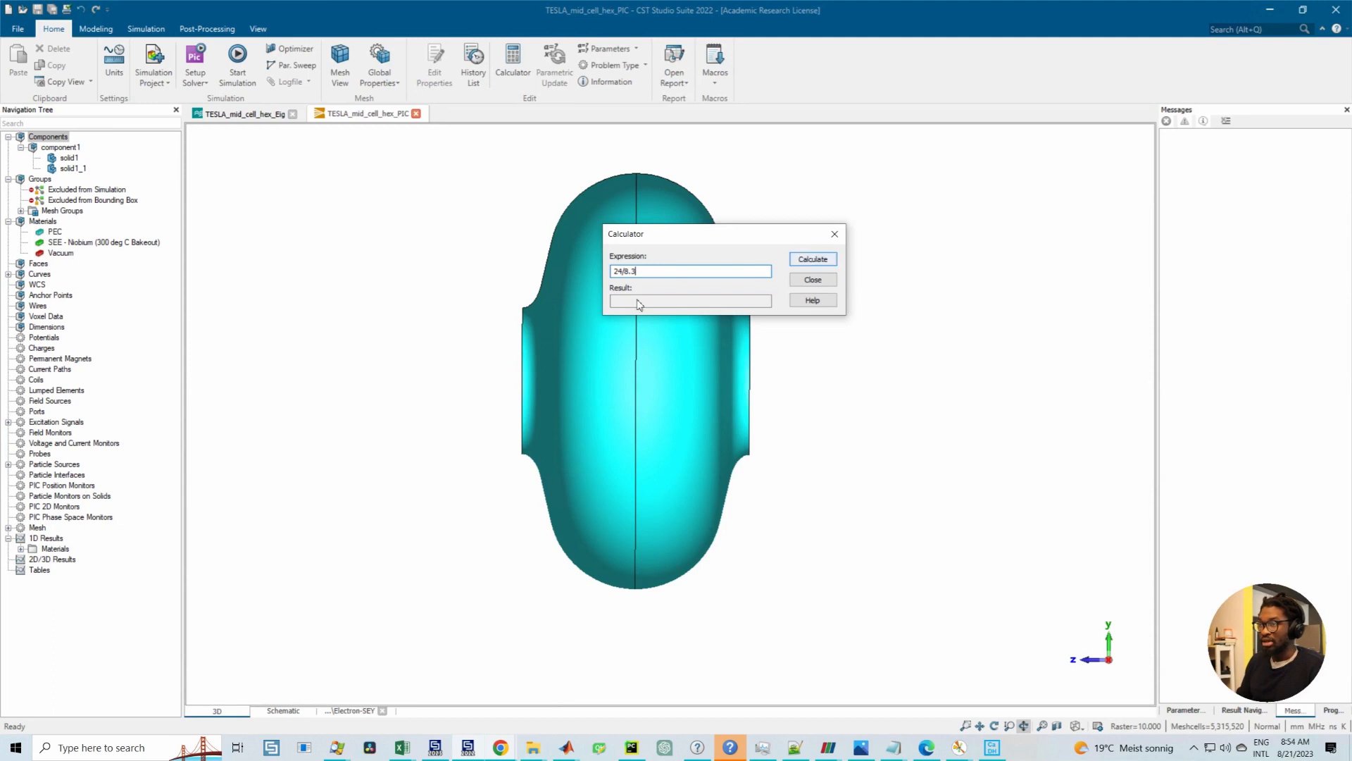
{"action": "key", "text": "Return"}
Step: Copy the calculated field ratio and close the calculator
{"action": "double_click", "coordinate": [627, 304]}
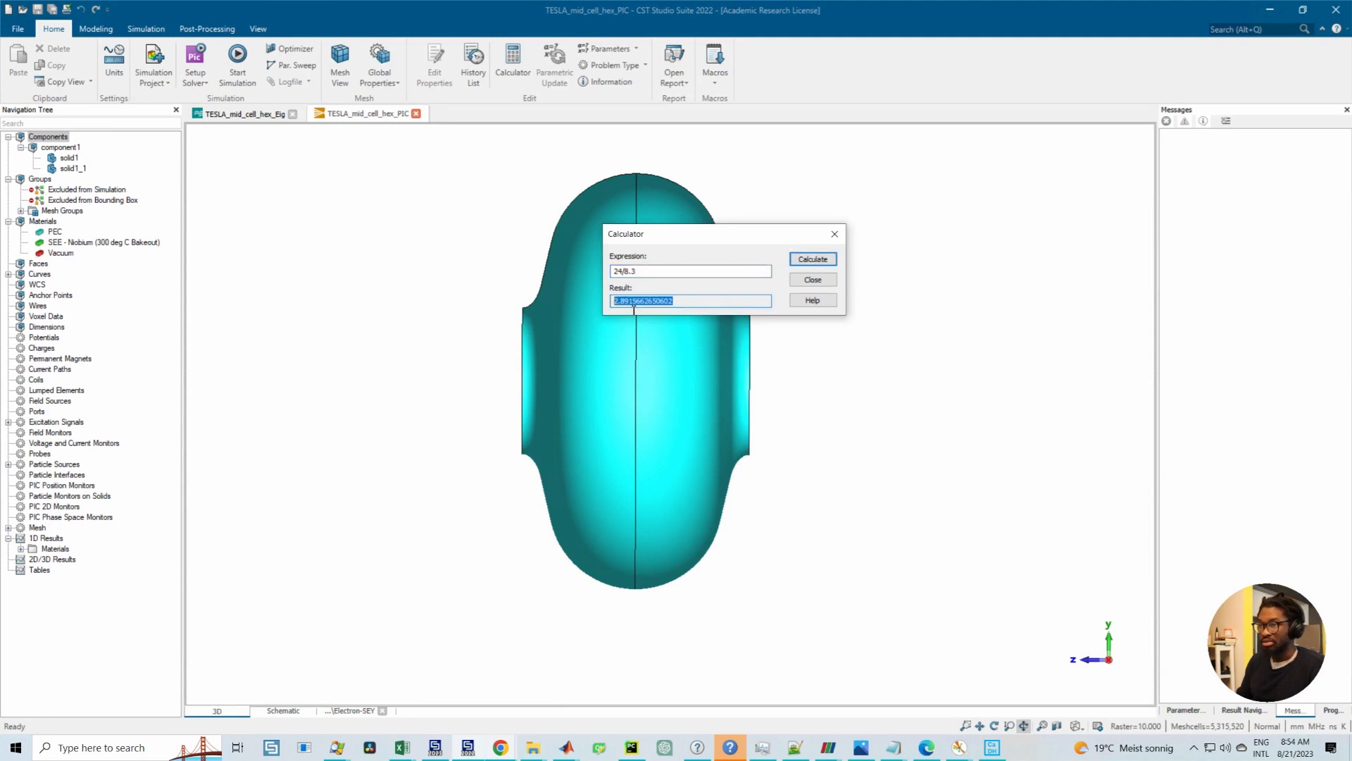
{"action": "right_click", "coordinate": [633, 304]}
{"action": "left_click", "coordinate": [659, 347]}
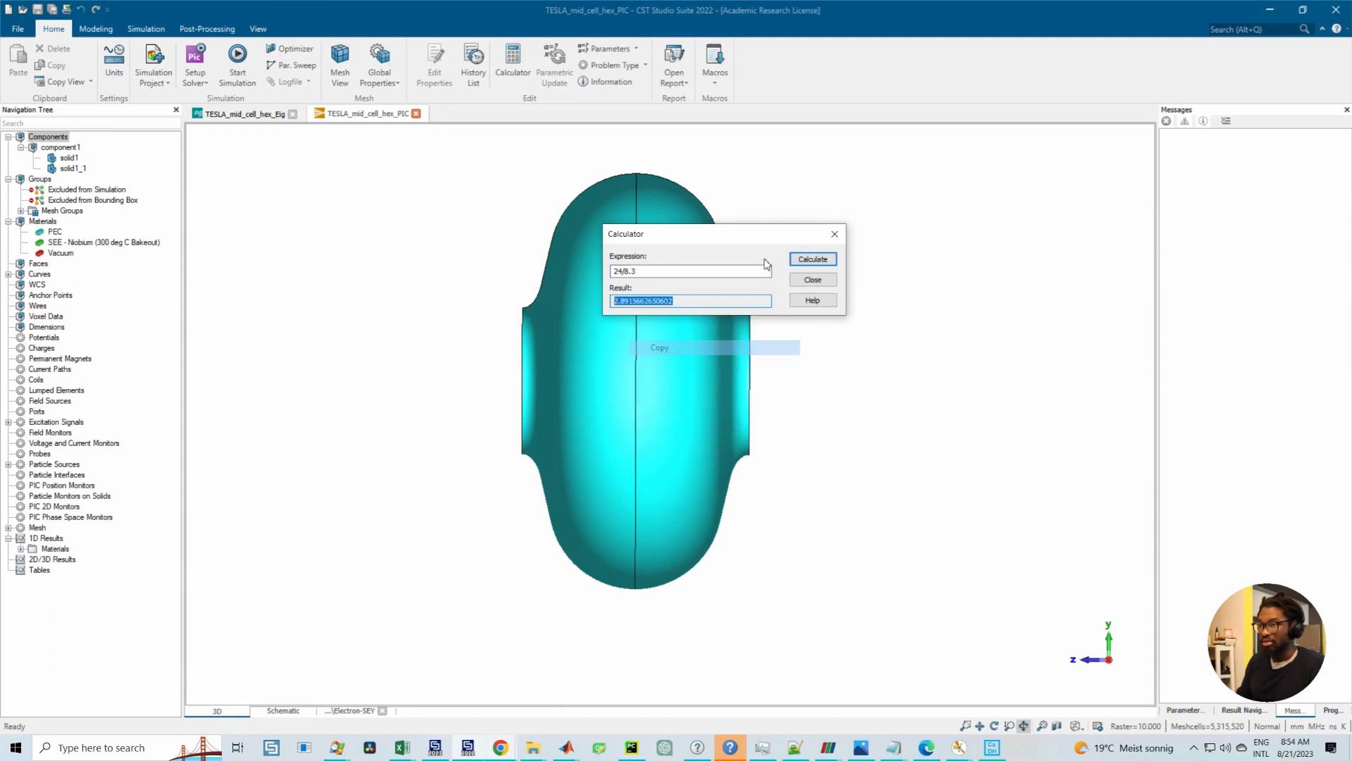
{"action": "left_click", "coordinate": [834, 234]}
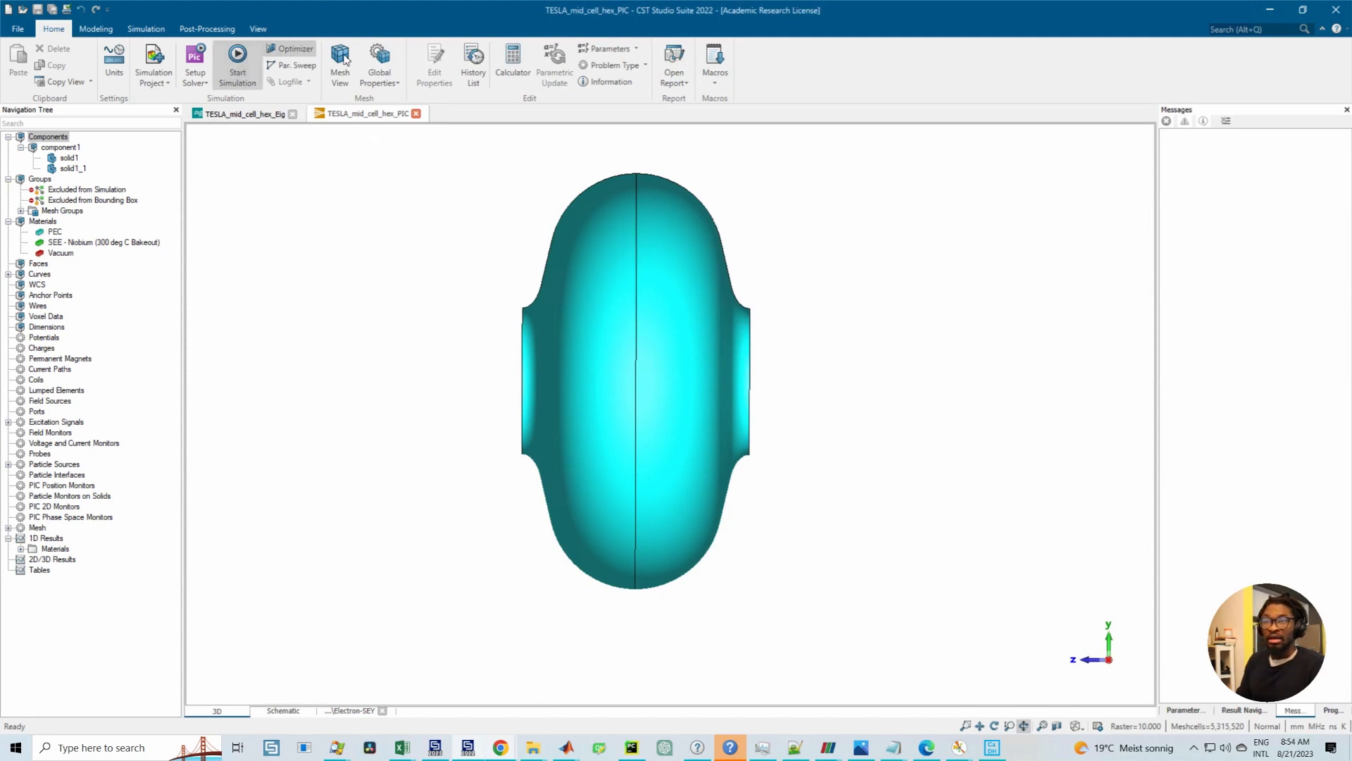
Step: In the Particle in Cell solver setup, set the simulation time to 20, enable the external field with factor field_factor, and apply
{"action": "left_click", "coordinate": [195, 63]}
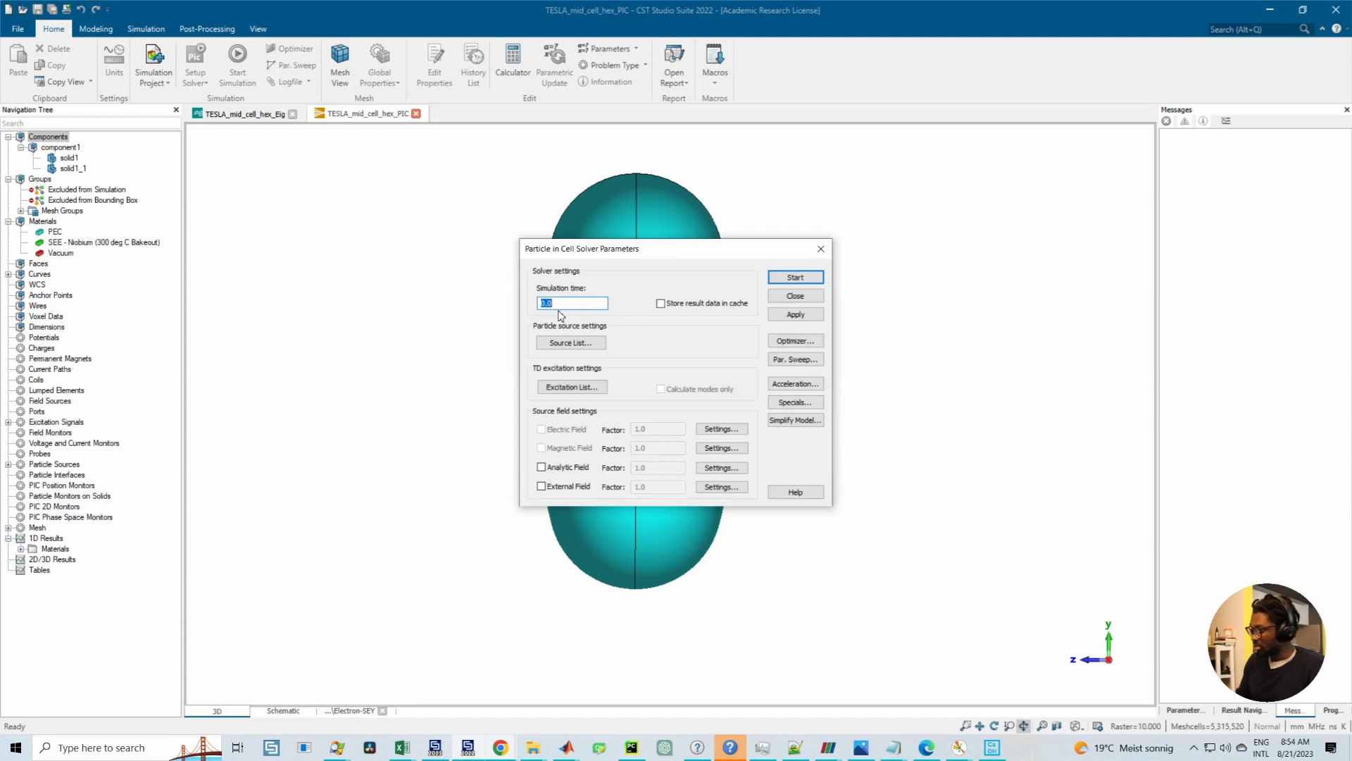
{"action": "type", "text": "20"}
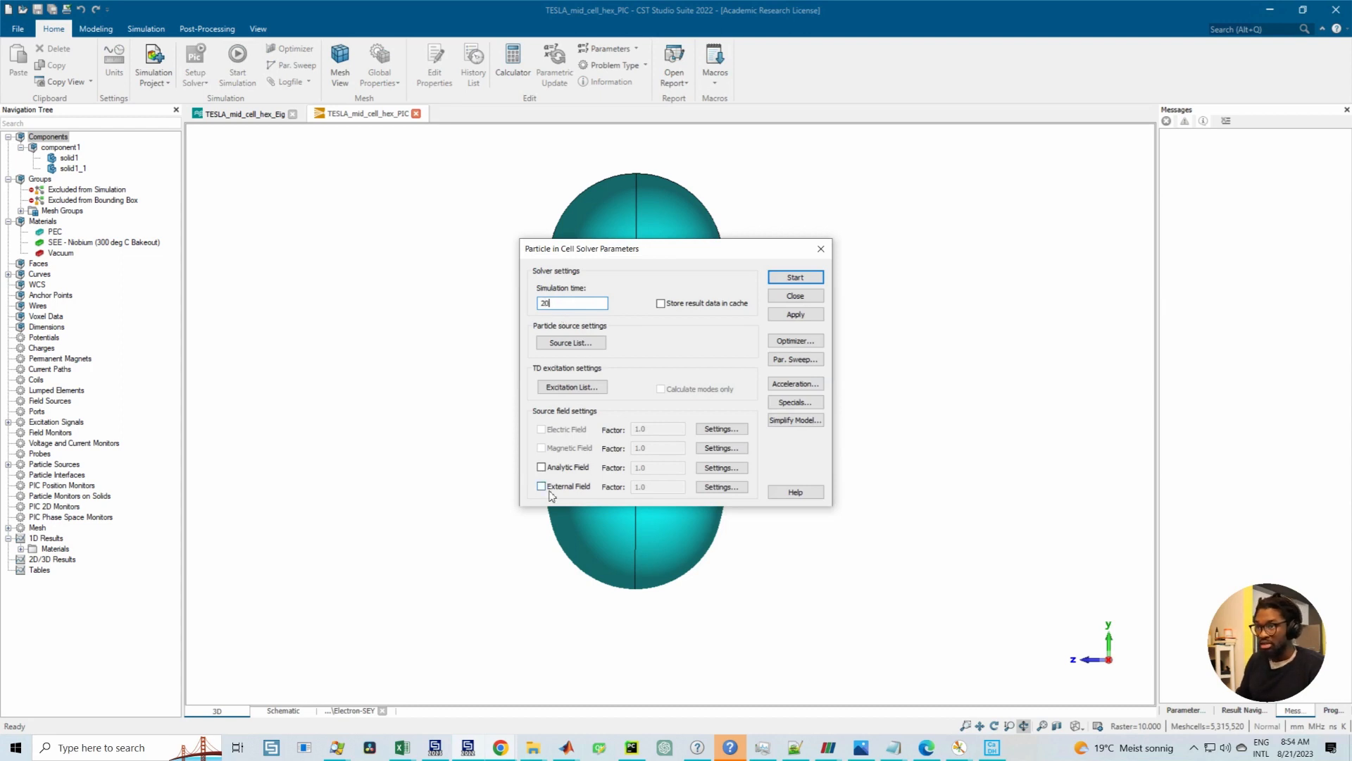
{"action": "left_click", "coordinate": [542, 486]}
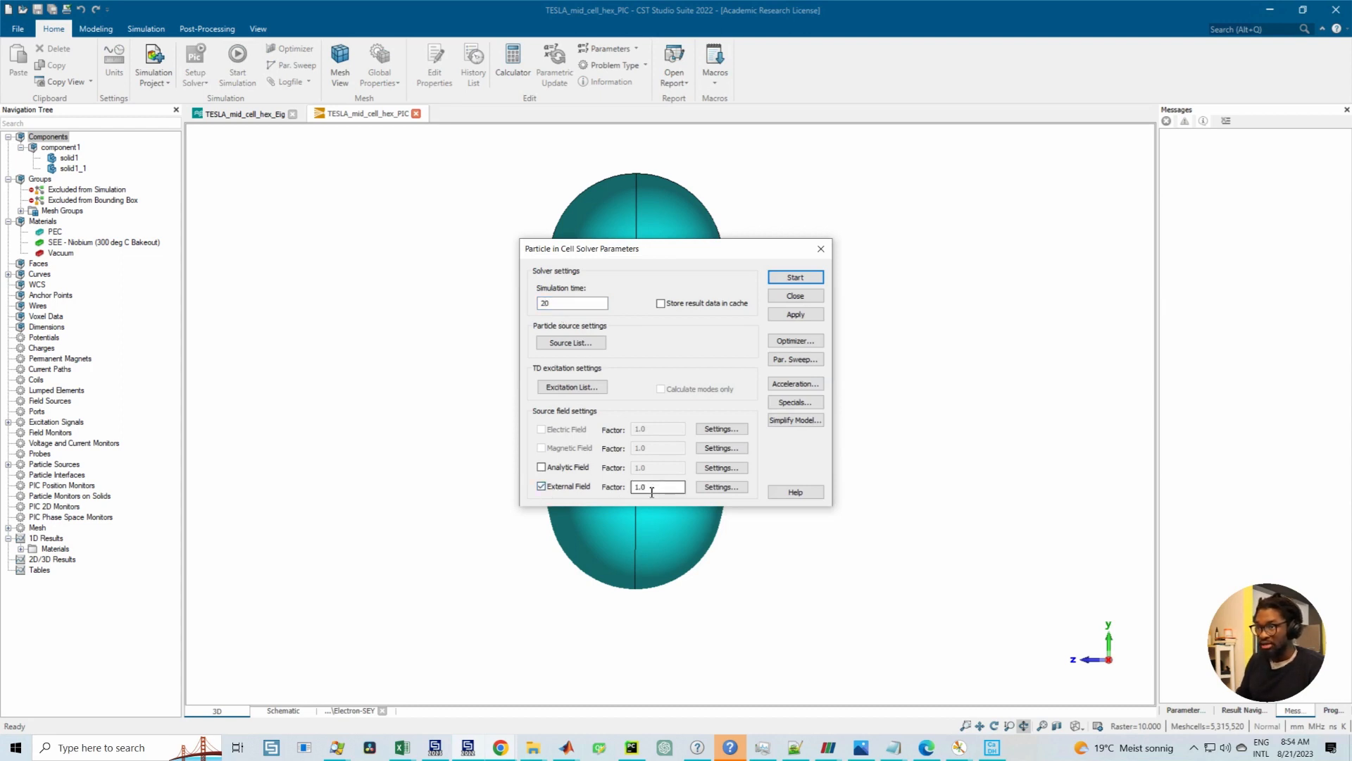
{"action": "double_click", "coordinate": [651, 487]}
{"action": "type", "text": "field"}
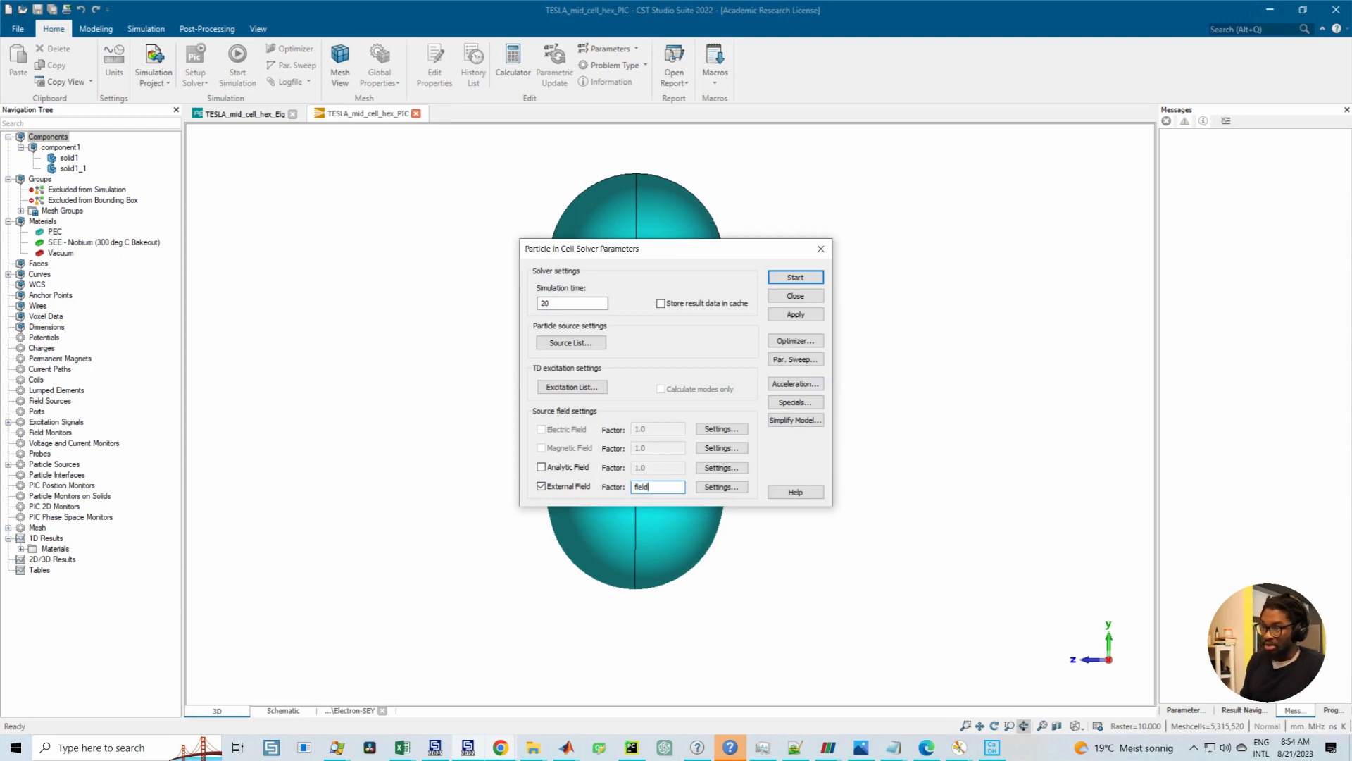
{"action": "type", "text": "_p[ar"}
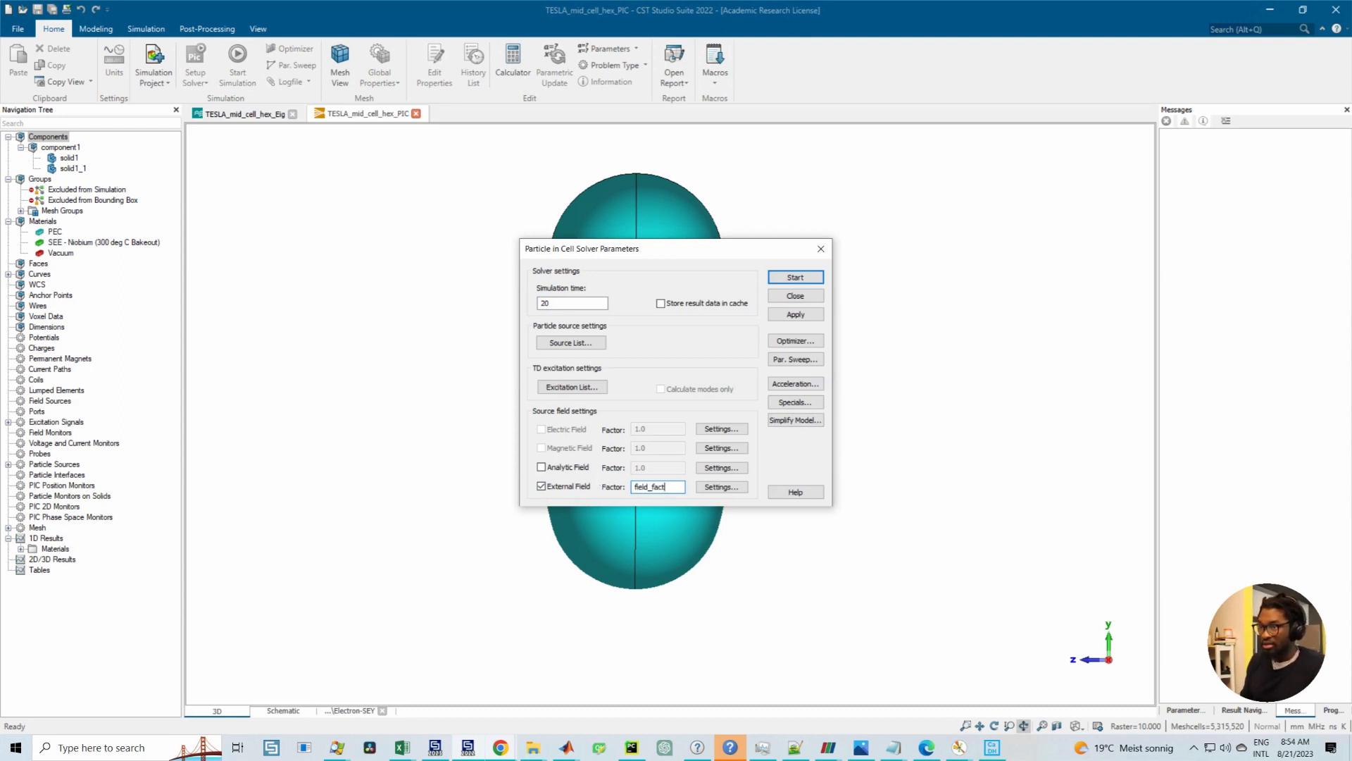
{"action": "type", "text": "or"}
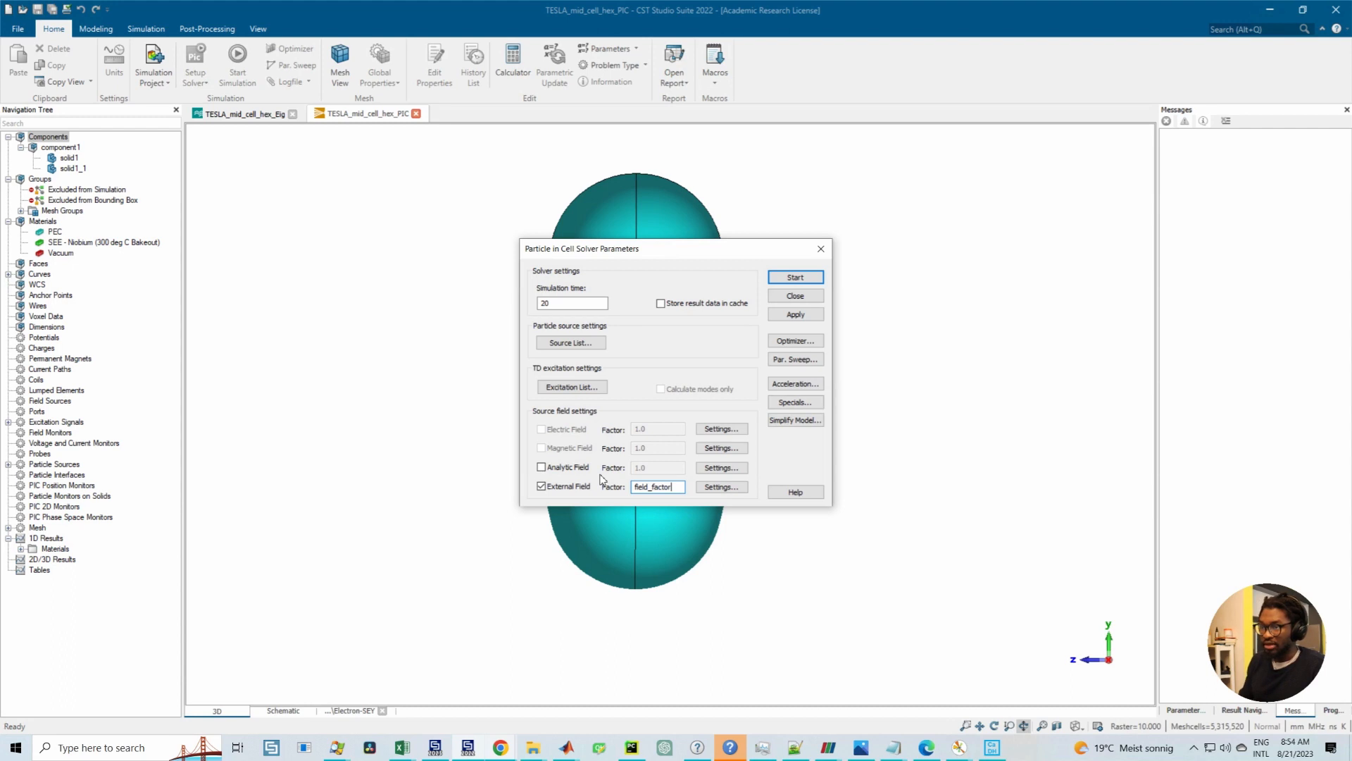
{"action": "left_click", "coordinate": [794, 314]}
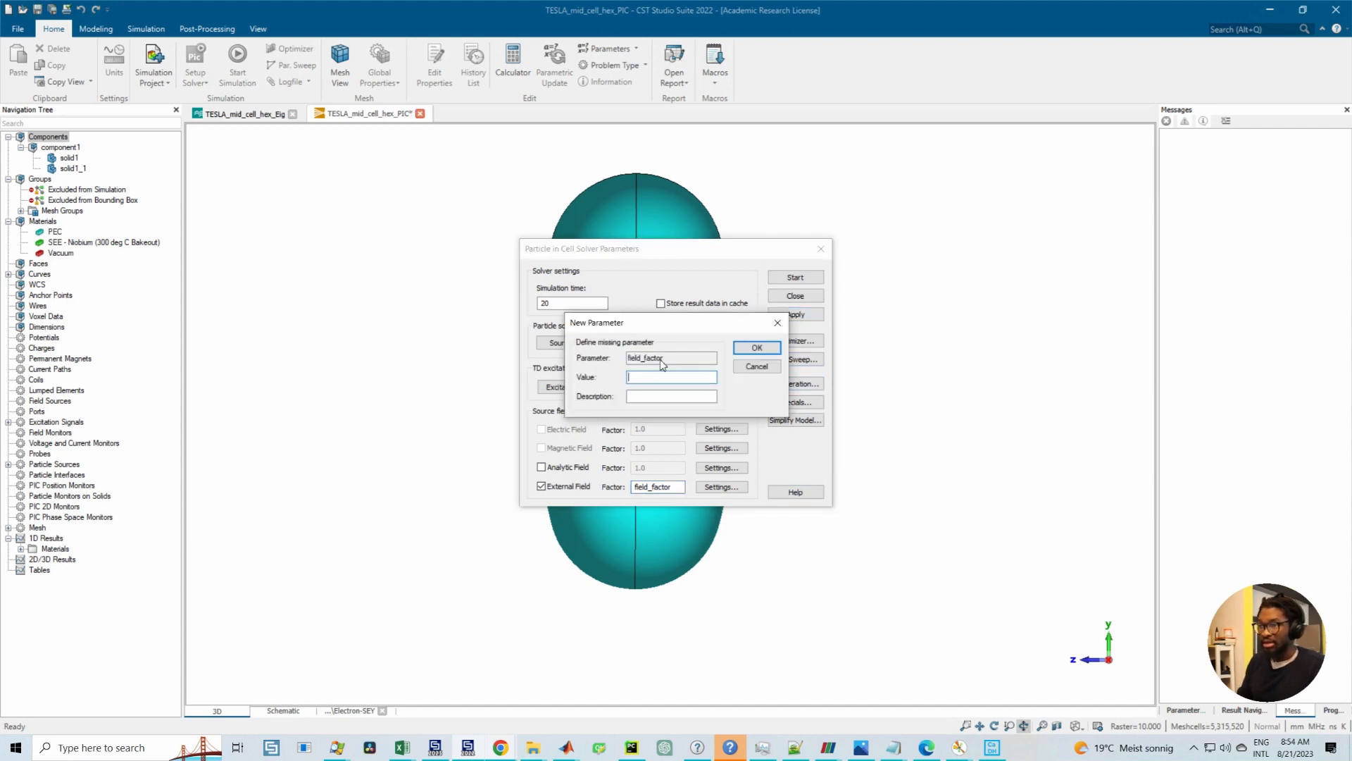
Step: Define the field_factor parameter as 2.8915662650602, rechecking Figure 1 of the multipacting paper in Chrome before accepting the value in CST Studio Suite
{"action": "key", "text": "ctrl+v"}
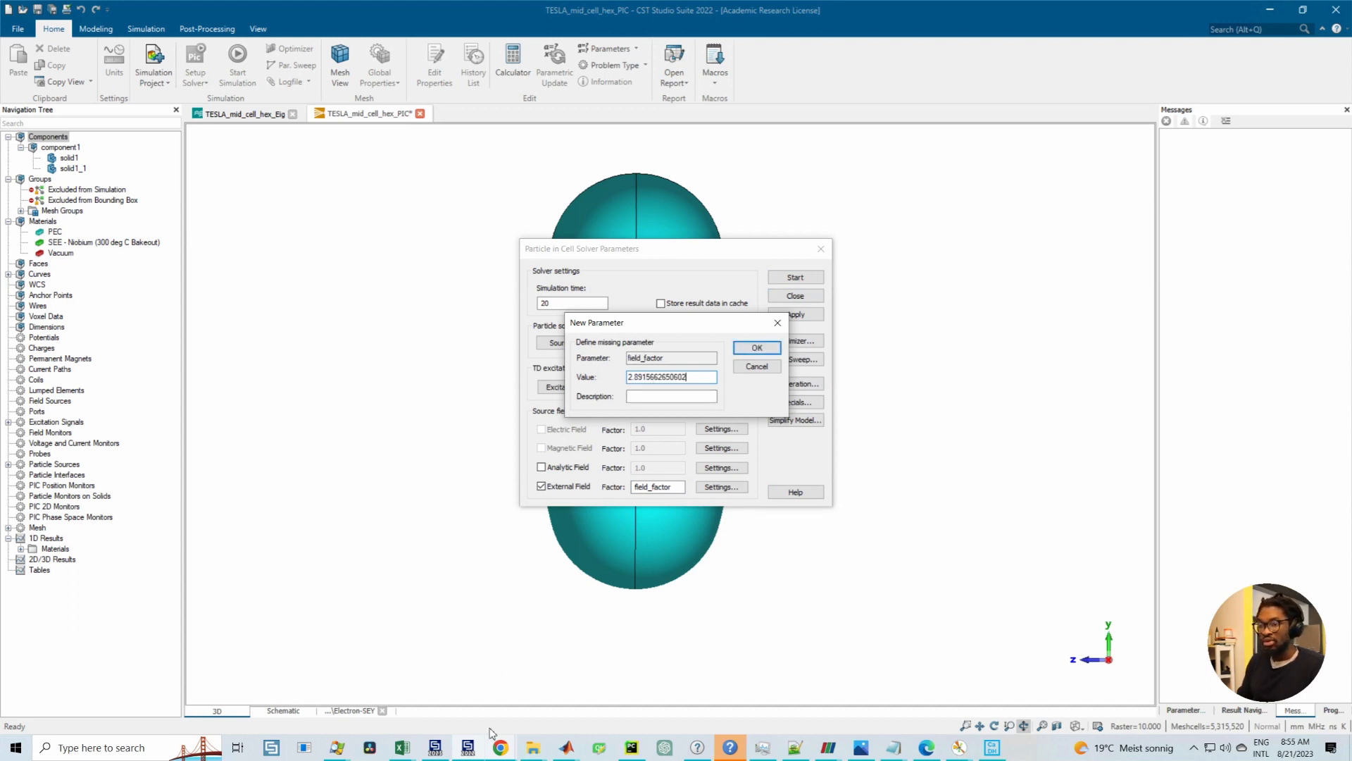
{"action": "left_click", "coordinate": [501, 749]}
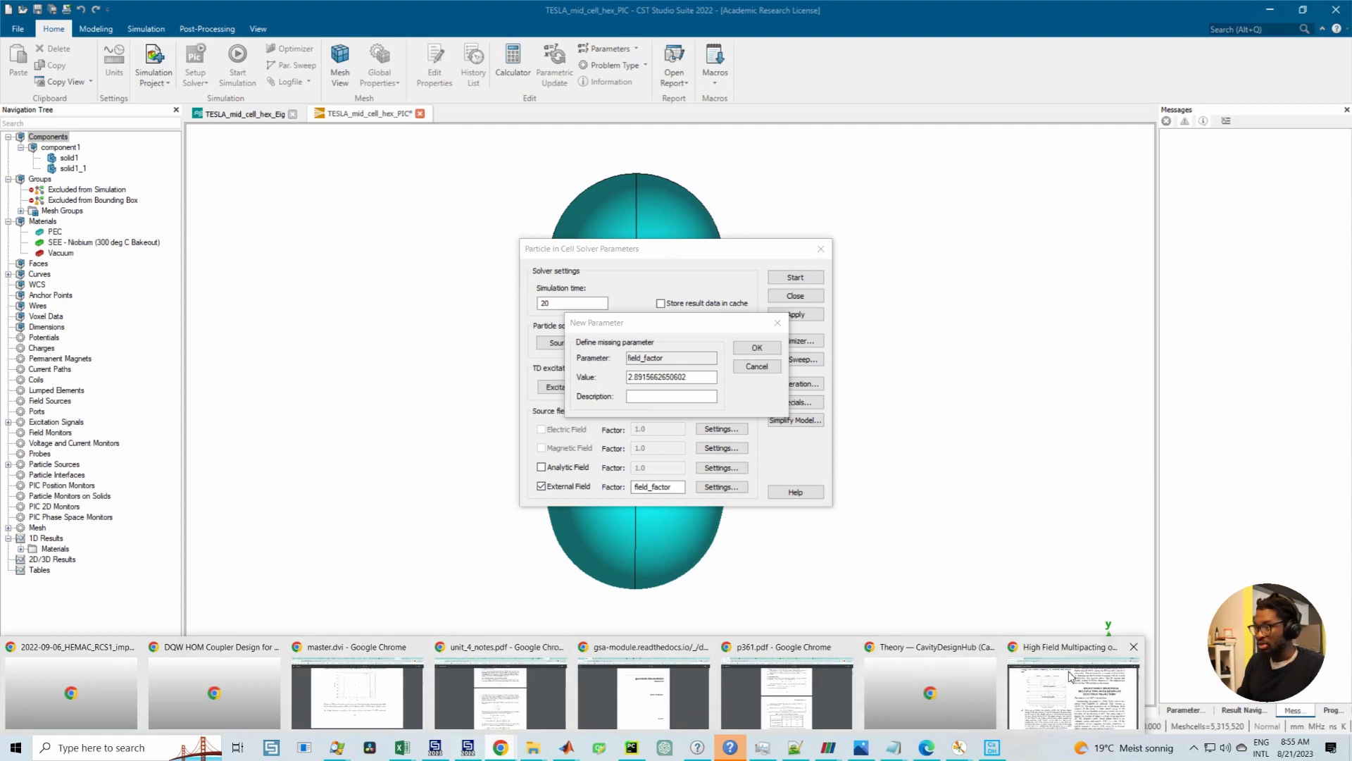
{"action": "left_click", "coordinate": [1069, 678]}
{"action": "scroll", "coordinate": [296, 433], "scroll_direction": "up", "scroll_amount": 1}
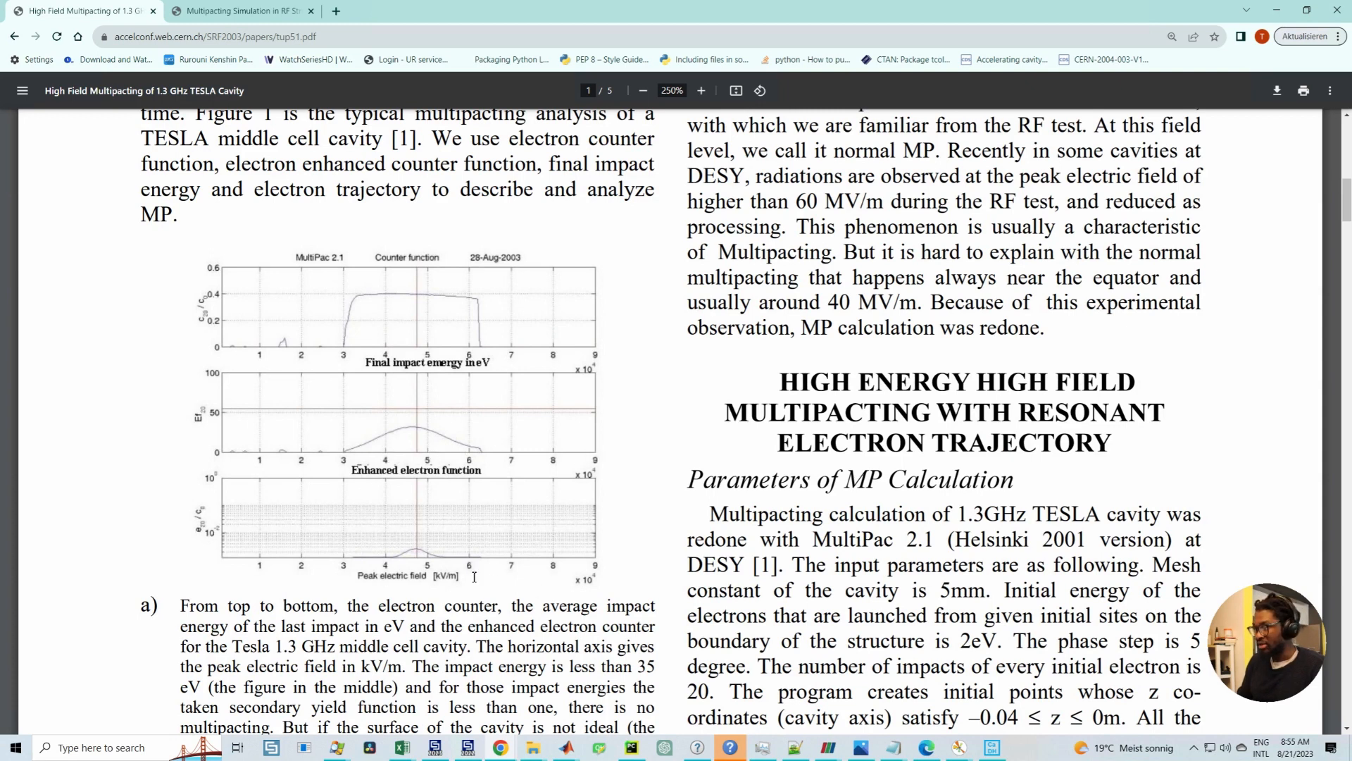
{"action": "left_click", "coordinate": [467, 747]}
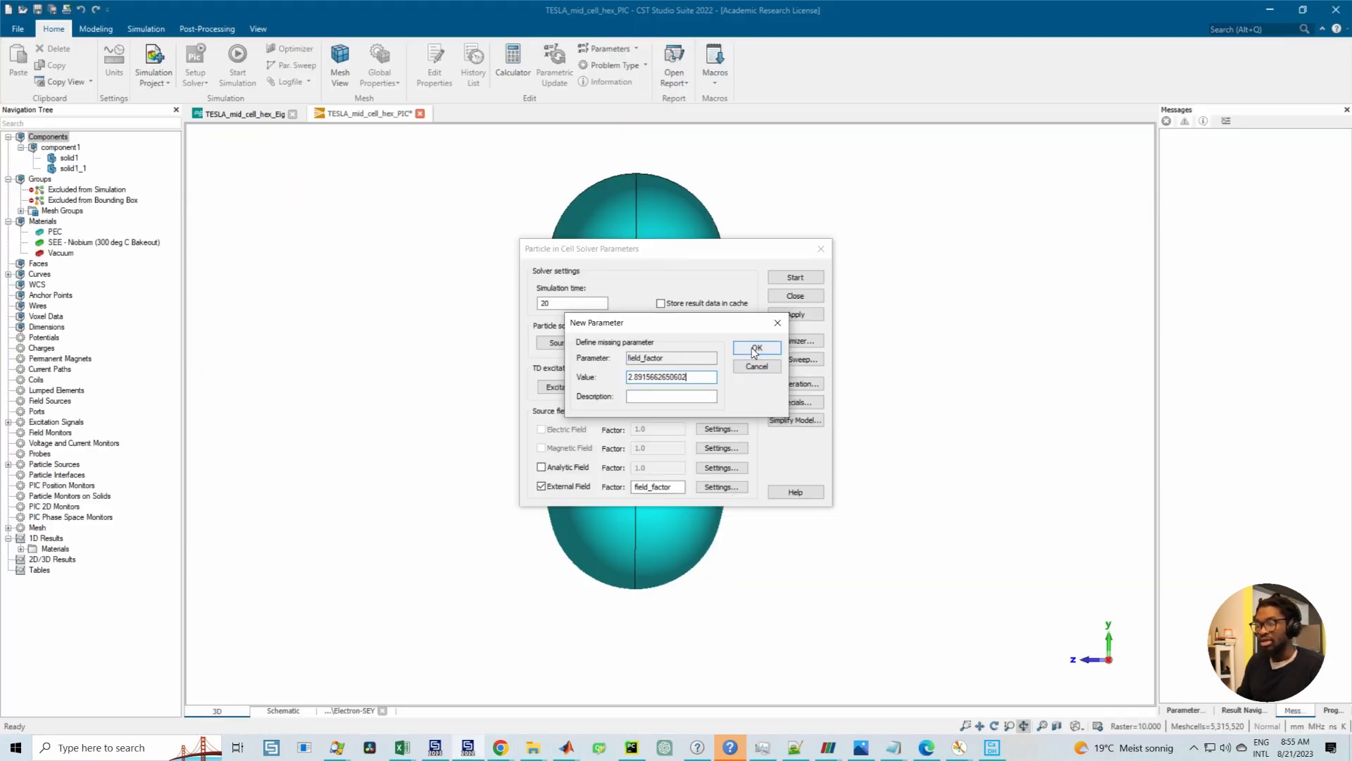
{"action": "left_click", "coordinate": [755, 349]}
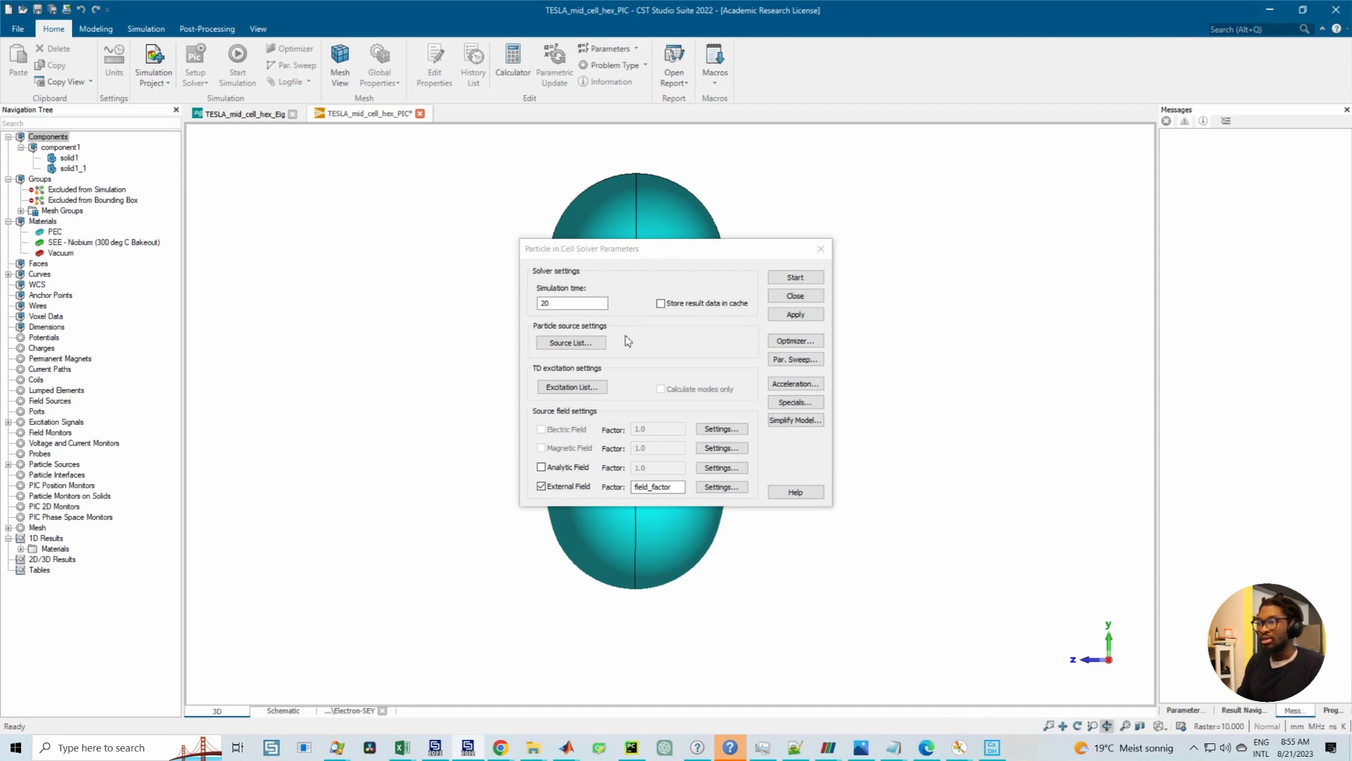
Step: Enable neglecting the space charge effect in the special PIC solver parameters and accept them
{"action": "left_click", "coordinate": [796, 402]}
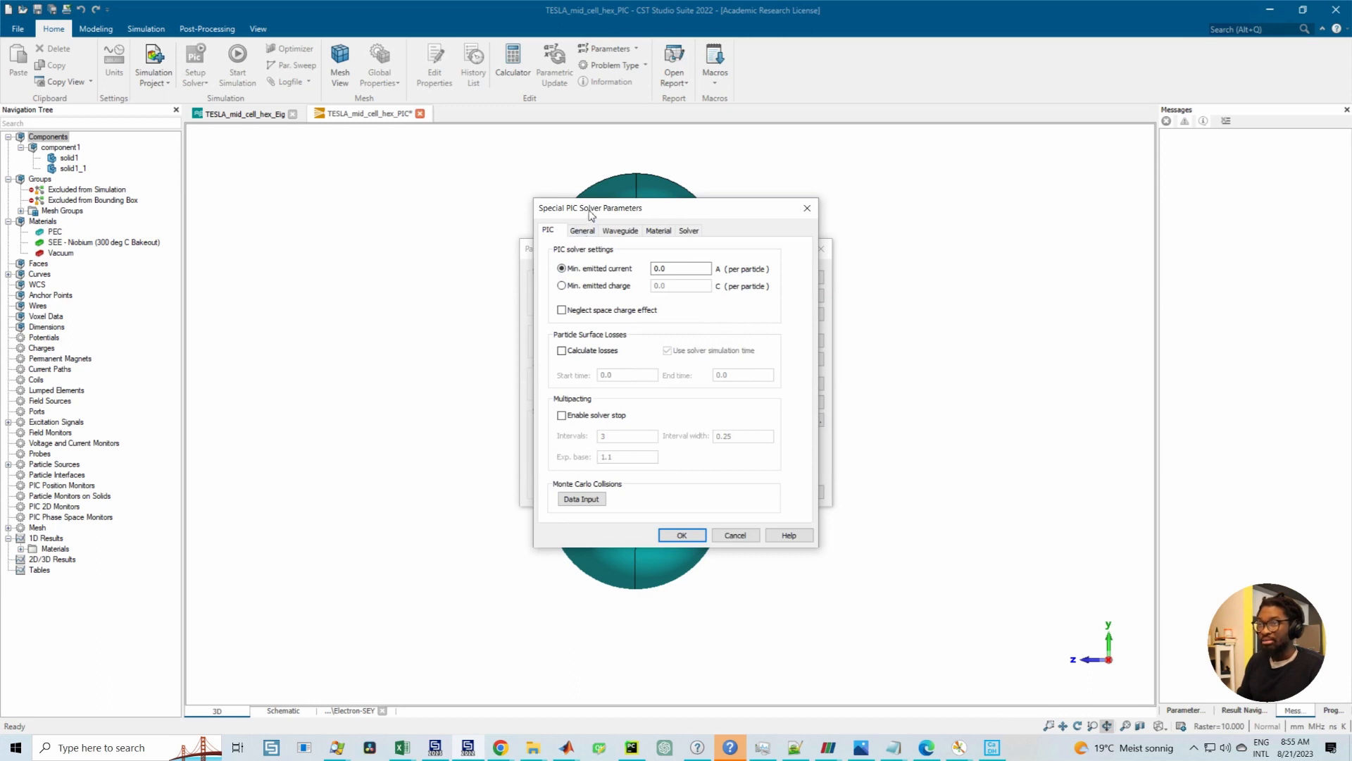
{"action": "left_click_drag", "start_coordinate": [584, 212], "coordinate": [553, 217]}
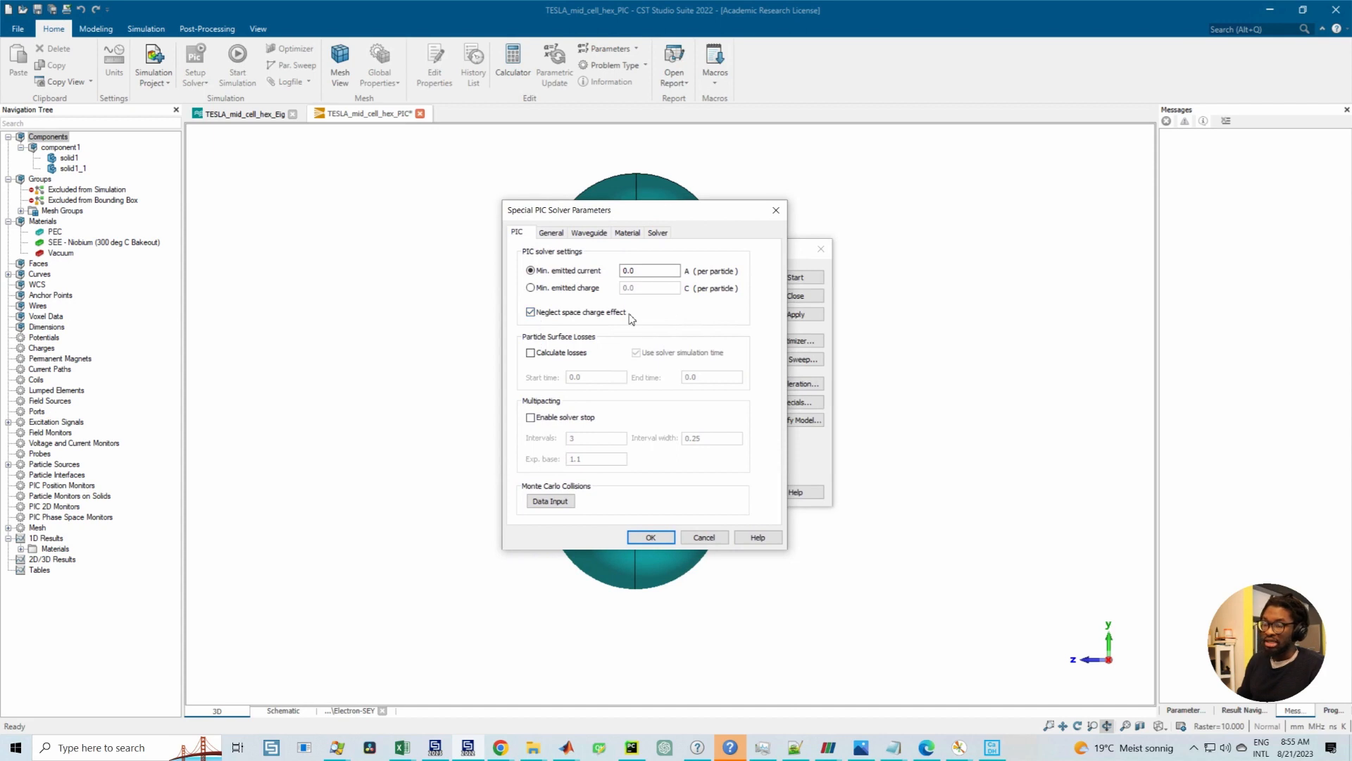
{"action": "left_click_drag", "start_coordinate": [610, 207], "coordinate": [666, 197]}
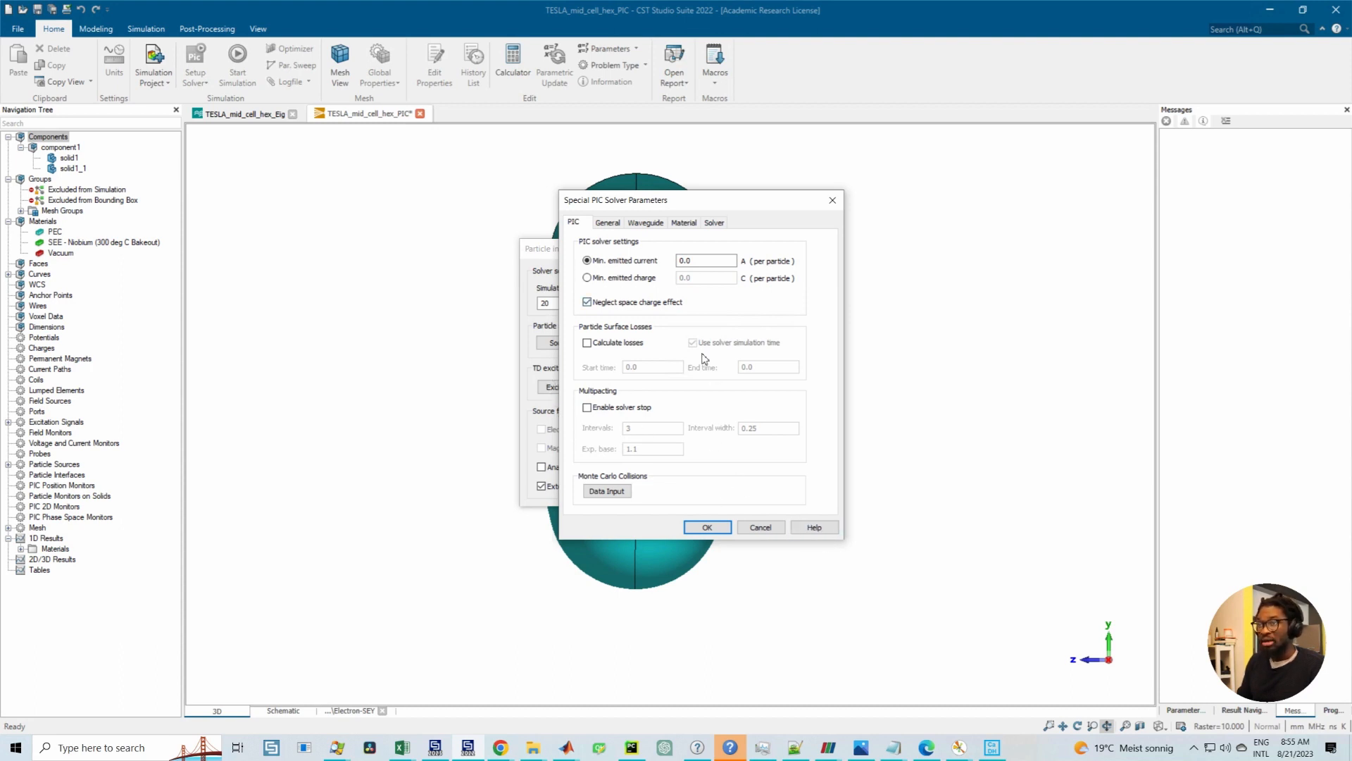
{"action": "left_click", "coordinate": [707, 526]}
Step: Keep the simulation time at 20 and start the PIC simulation
{"action": "double_click", "coordinate": [559, 307]}
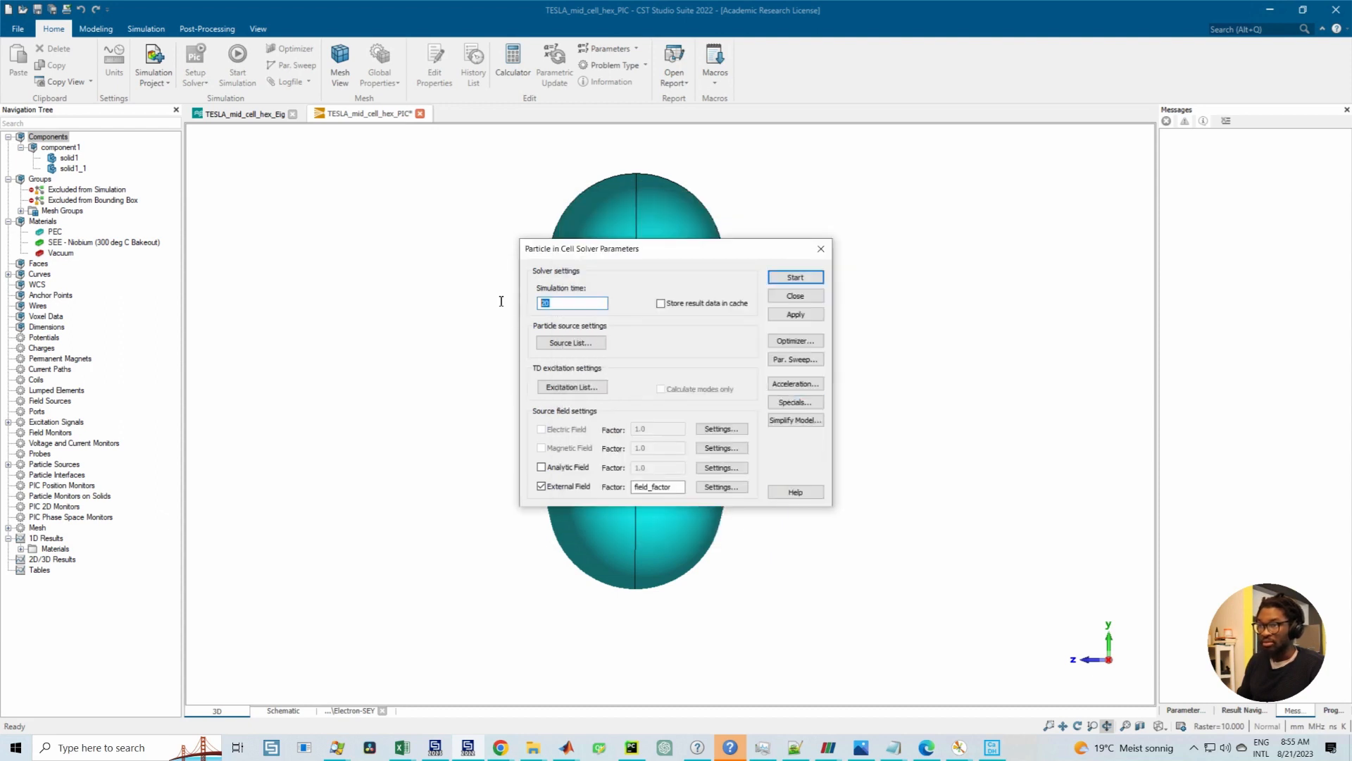
{"action": "left_click", "coordinate": [573, 308]}
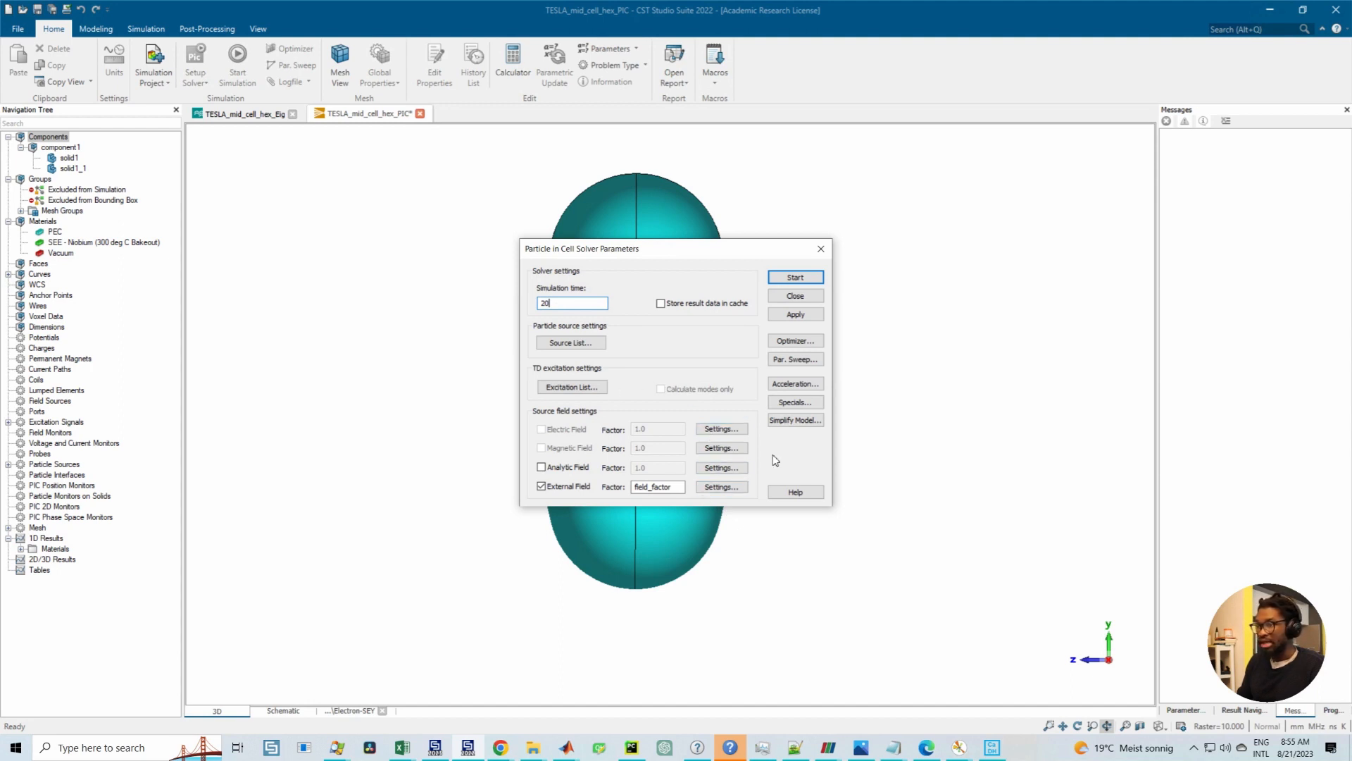
{"action": "left_click", "coordinate": [793, 279]}
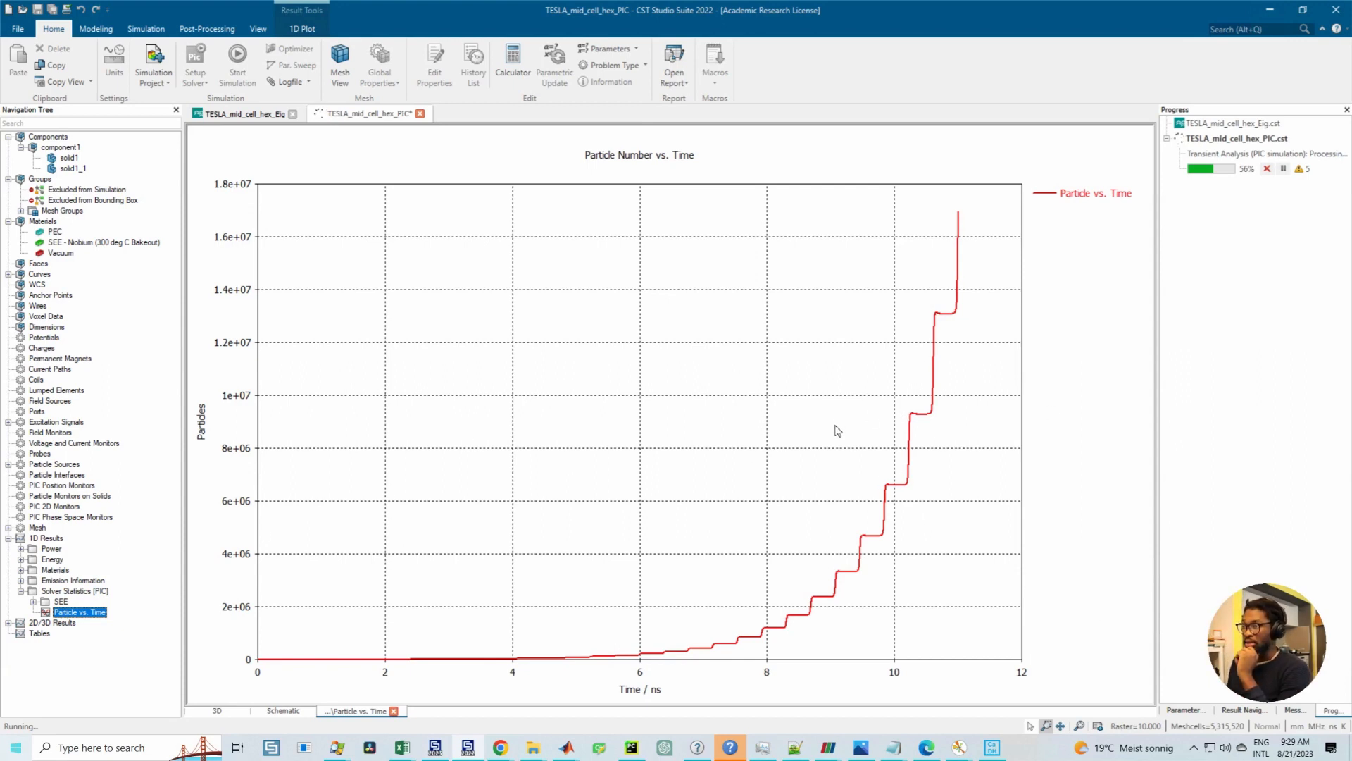
Step: Display the Particle vs. Time curve from the PIC solver statistics in the 1D results
{"action": "left_click", "coordinate": [8, 538]}
{"action": "left_click", "coordinate": [9, 538]}
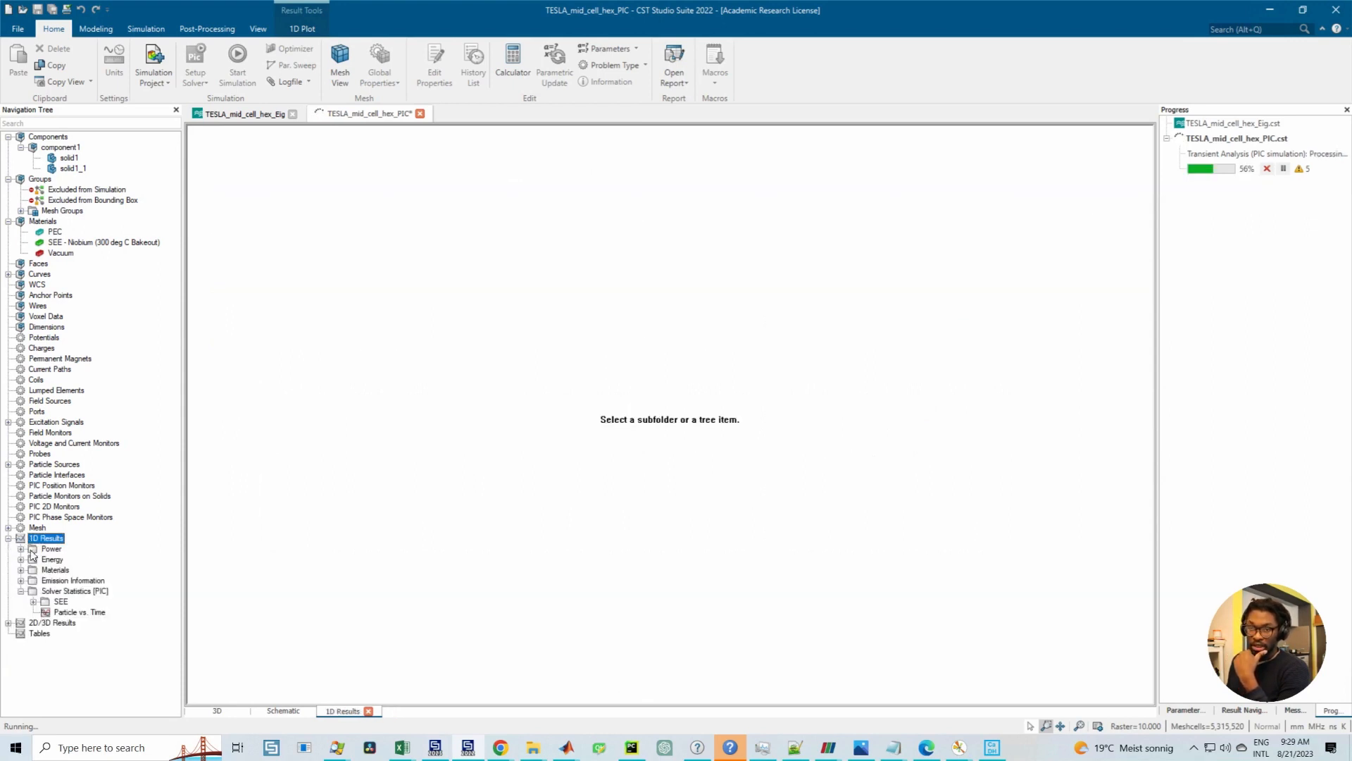
{"action": "left_click", "coordinate": [60, 613]}
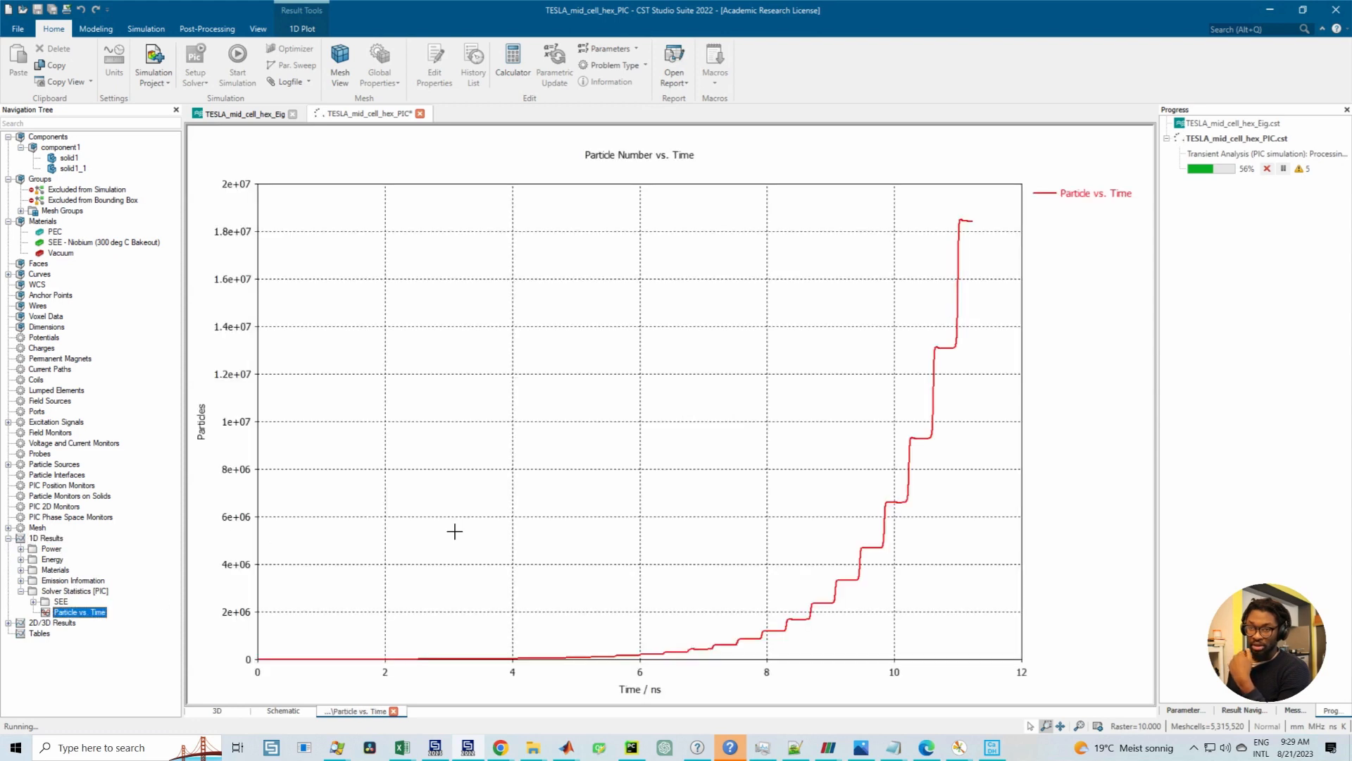
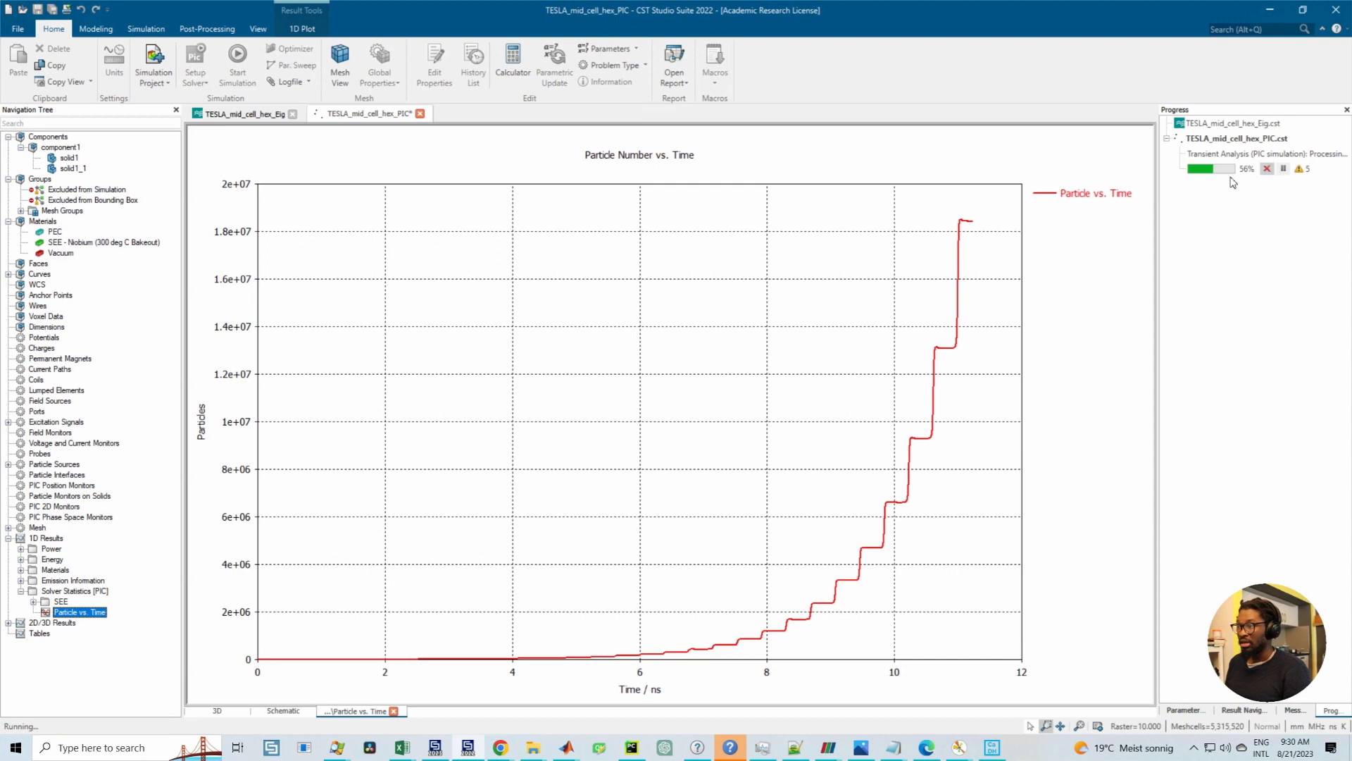
Step: Abort the running PIC simulation with its results kept, and display the Emitted Secondaries curve from the SEE solver statistics
{"action": "left_click", "coordinate": [1267, 168]}
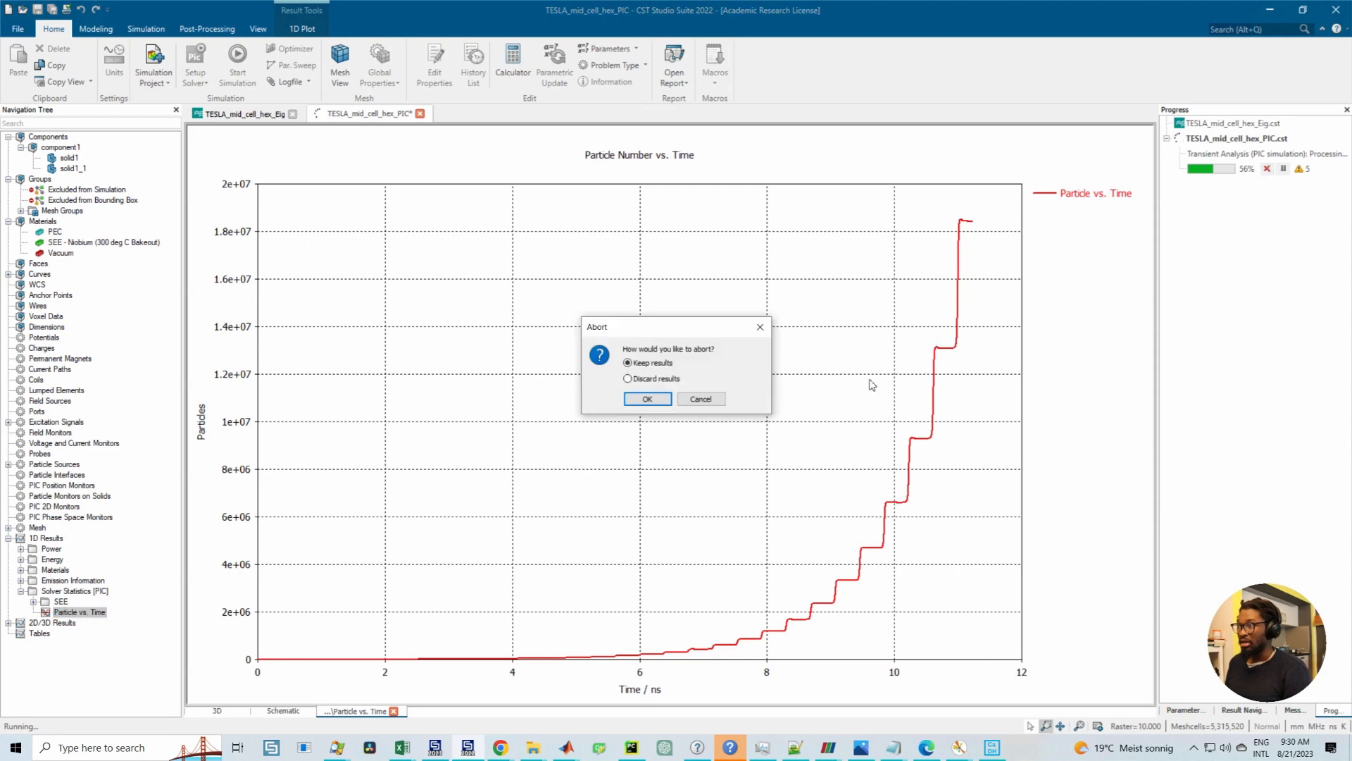
{"action": "left_click", "coordinate": [655, 400]}
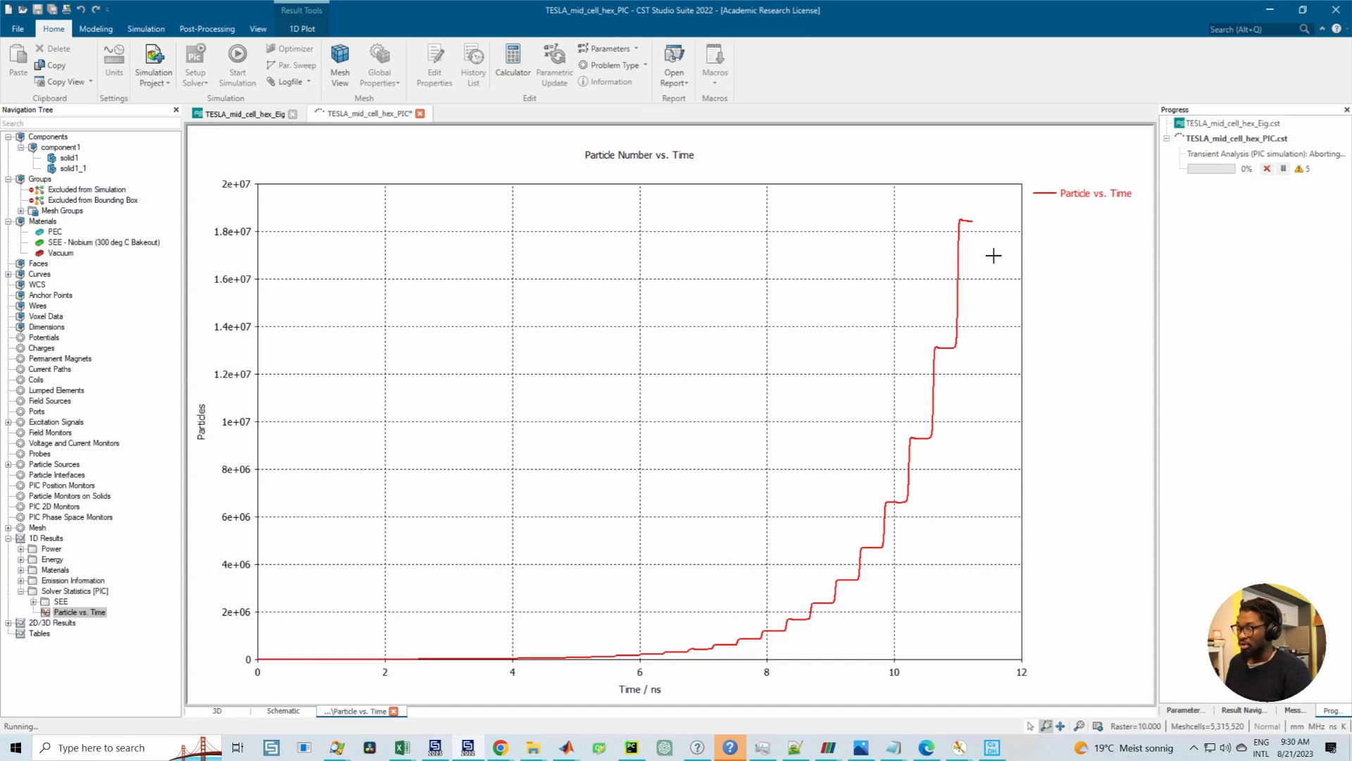
{"action": "left_click", "coordinate": [34, 602]}
{"action": "left_click", "coordinate": [98, 613]}
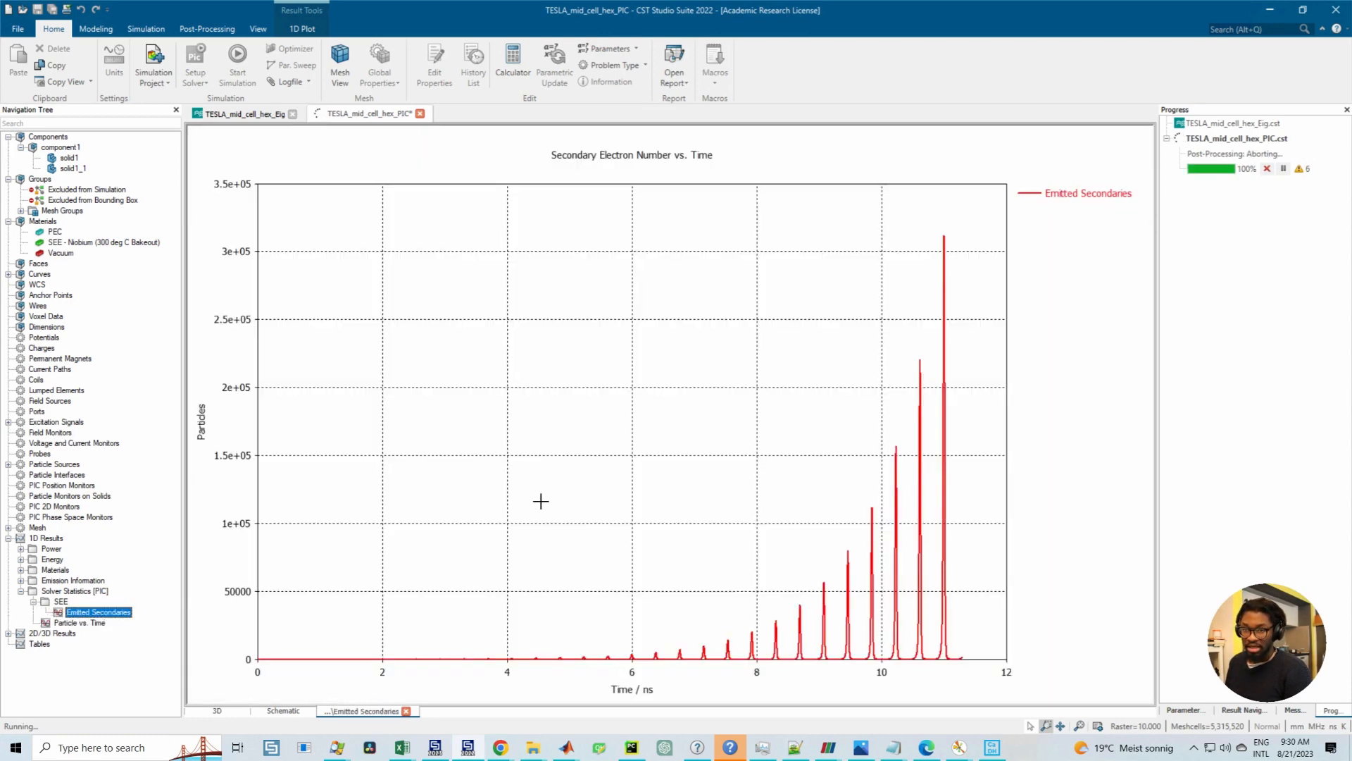
{"action": "left_click", "coordinate": [696, 401]}
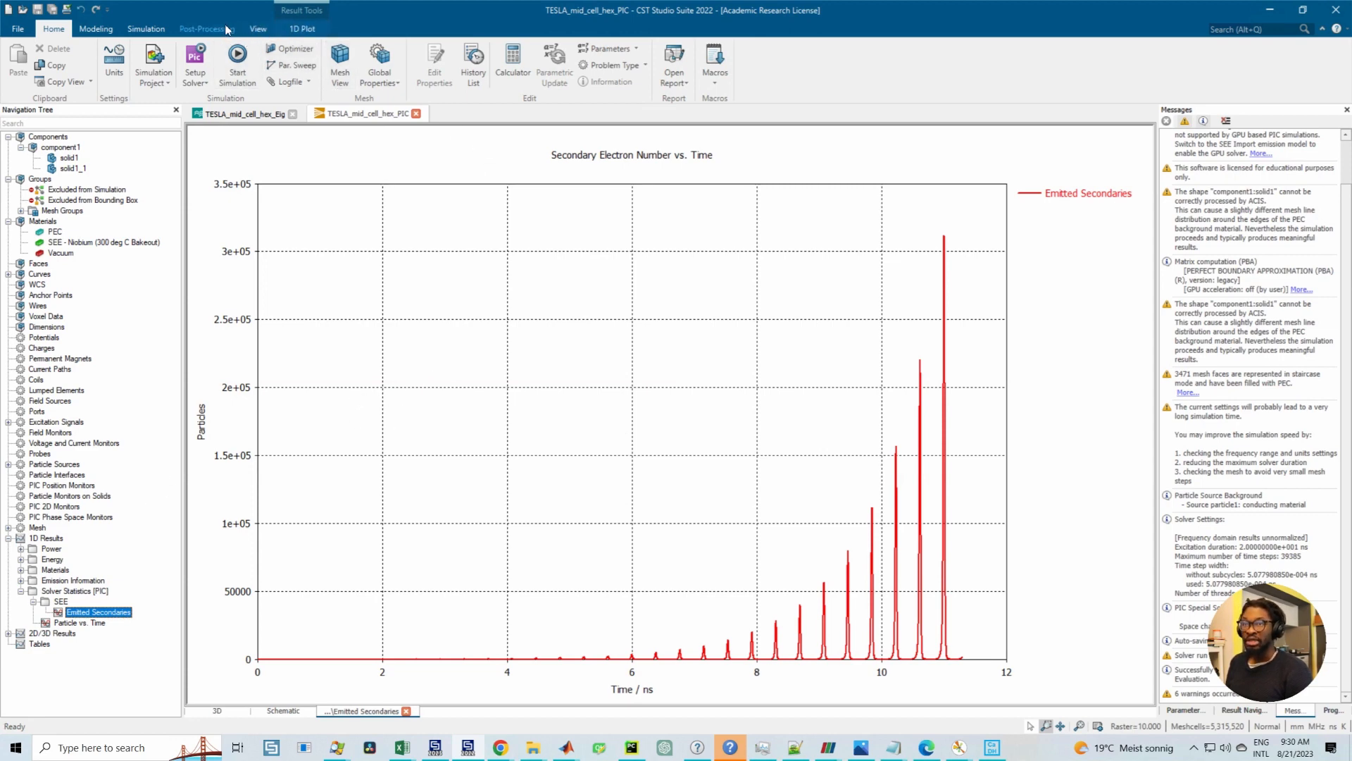
Step: Delete the existing R over Q and Lorentz Force Computation steps from the template-based post-processing list
{"action": "left_click", "coordinate": [221, 32]}
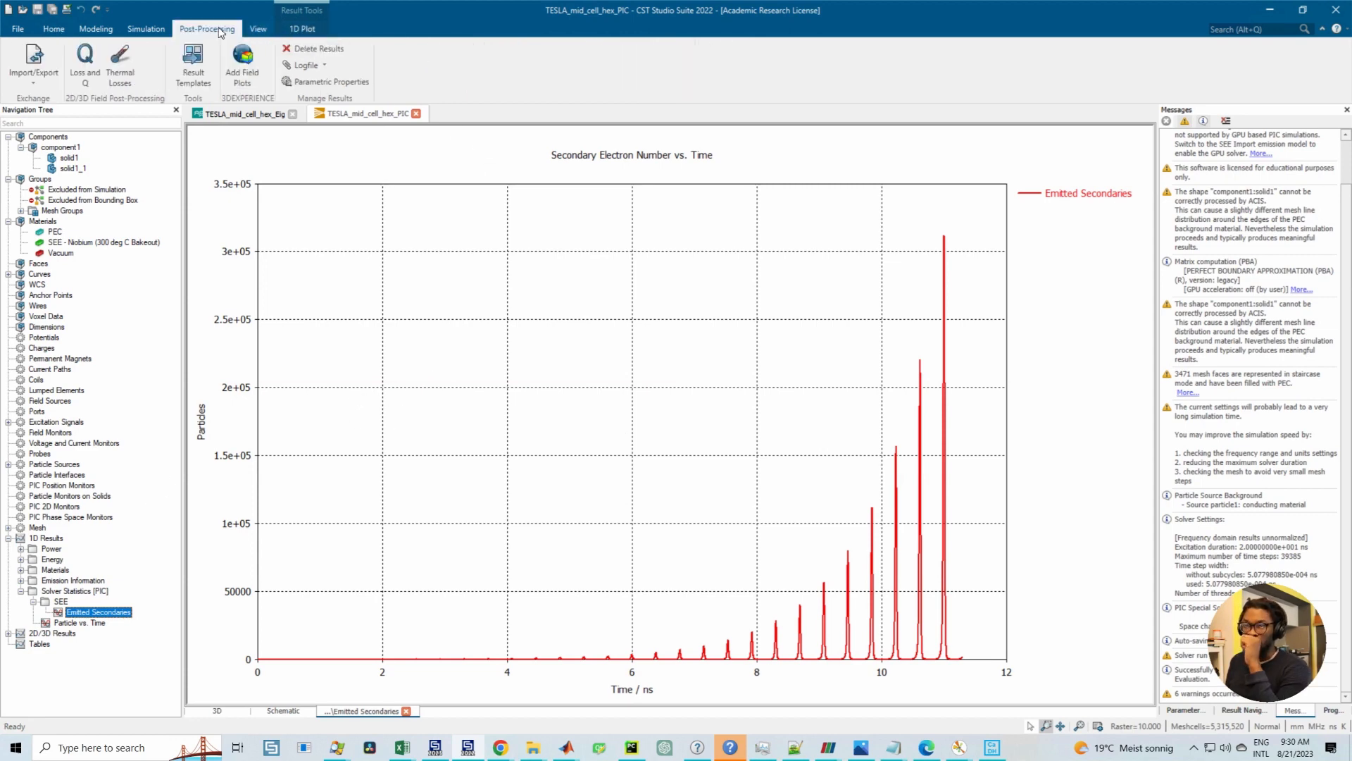
{"action": "left_click", "coordinate": [193, 65]}
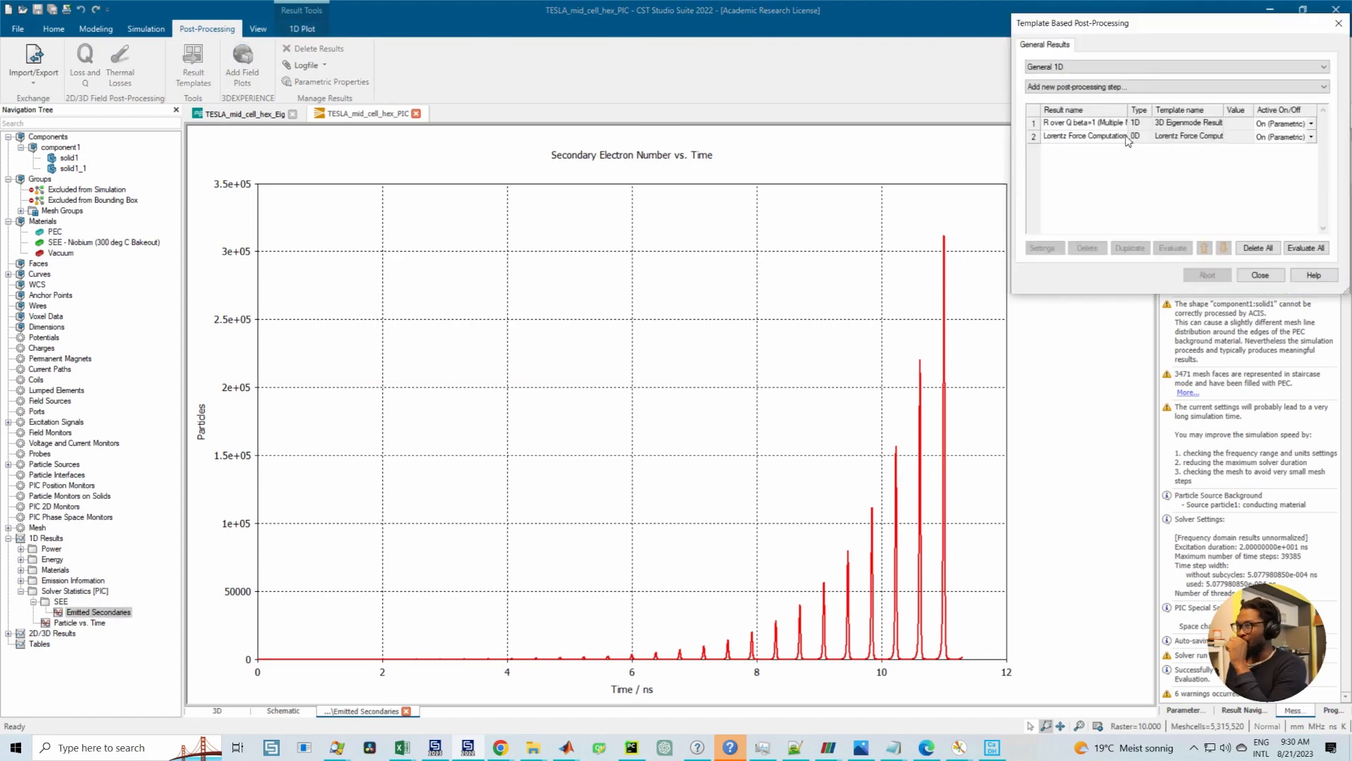
{"action": "left_click", "coordinate": [1108, 123]}
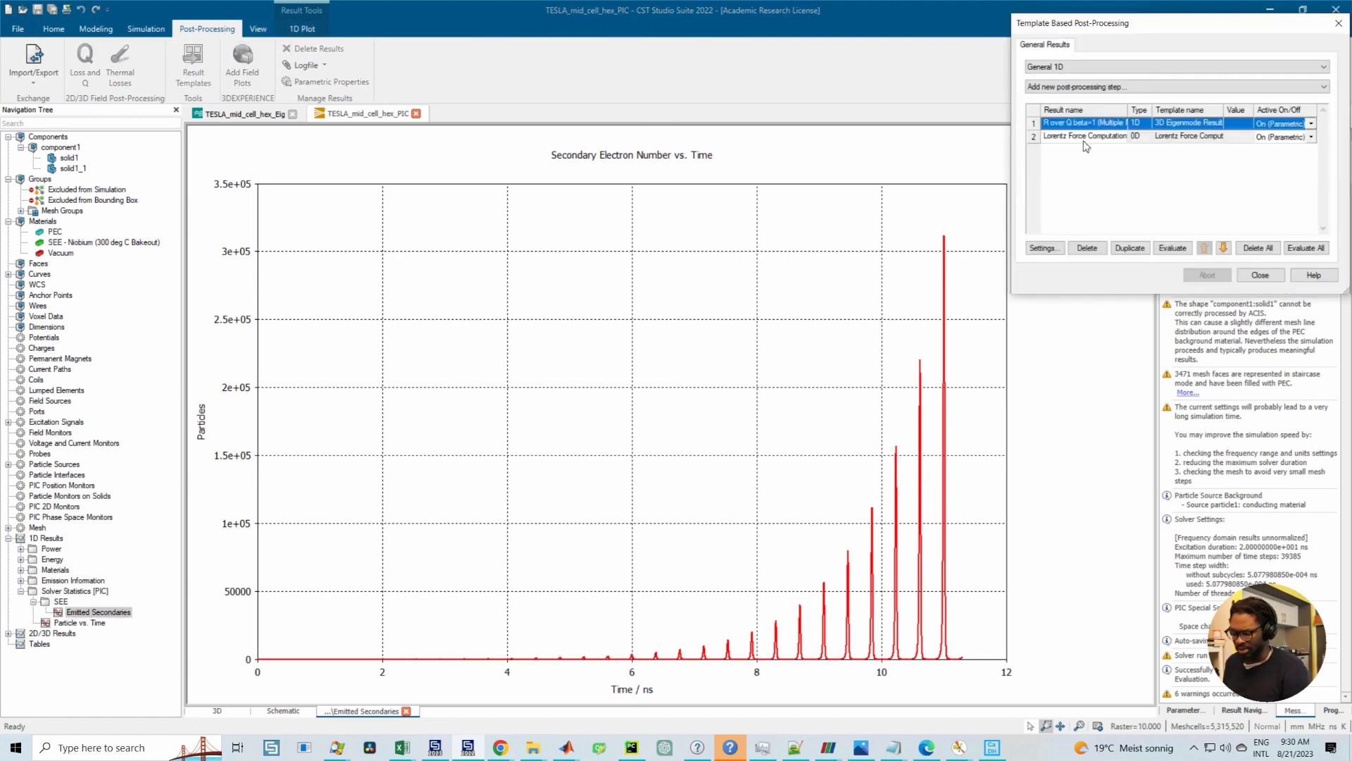
{"action": "left_click", "coordinate": [1083, 138], "text": "shift"}
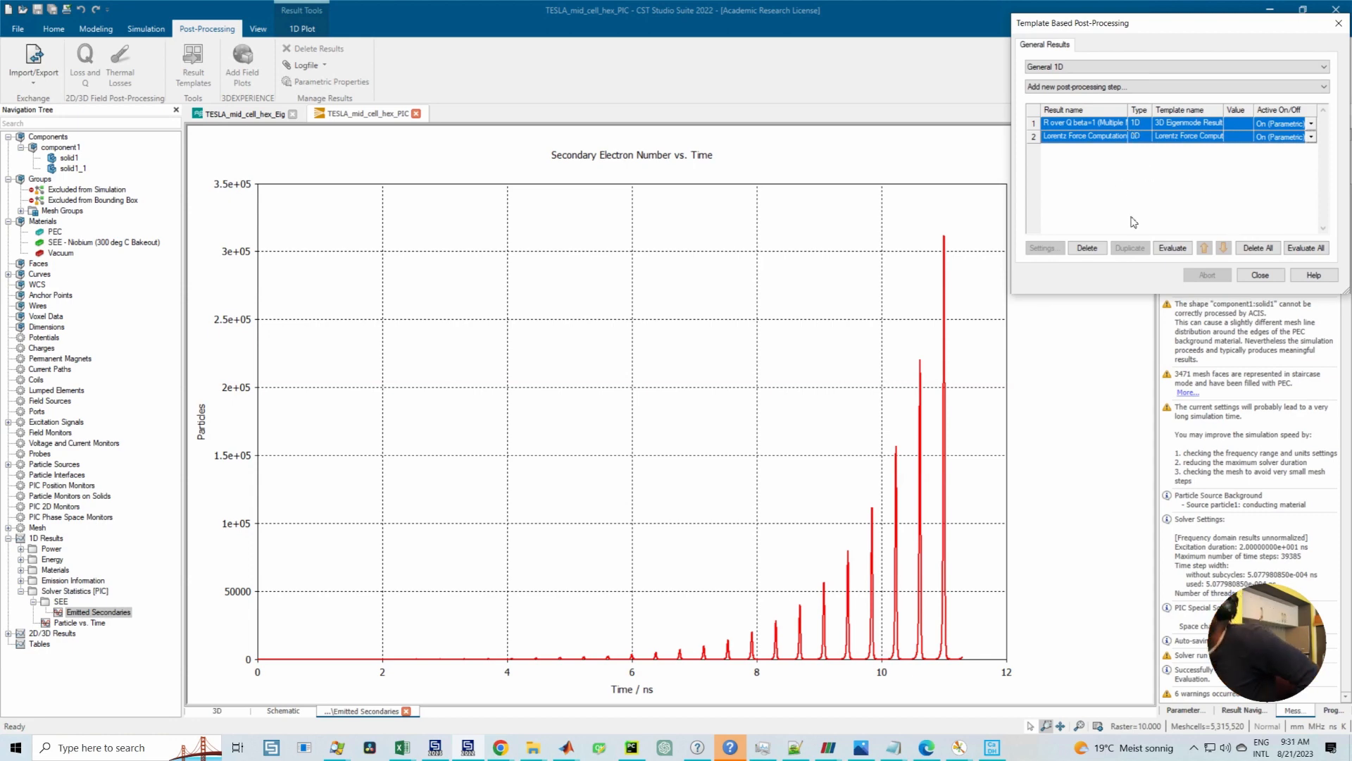
{"action": "left_click", "coordinate": [1086, 248]}
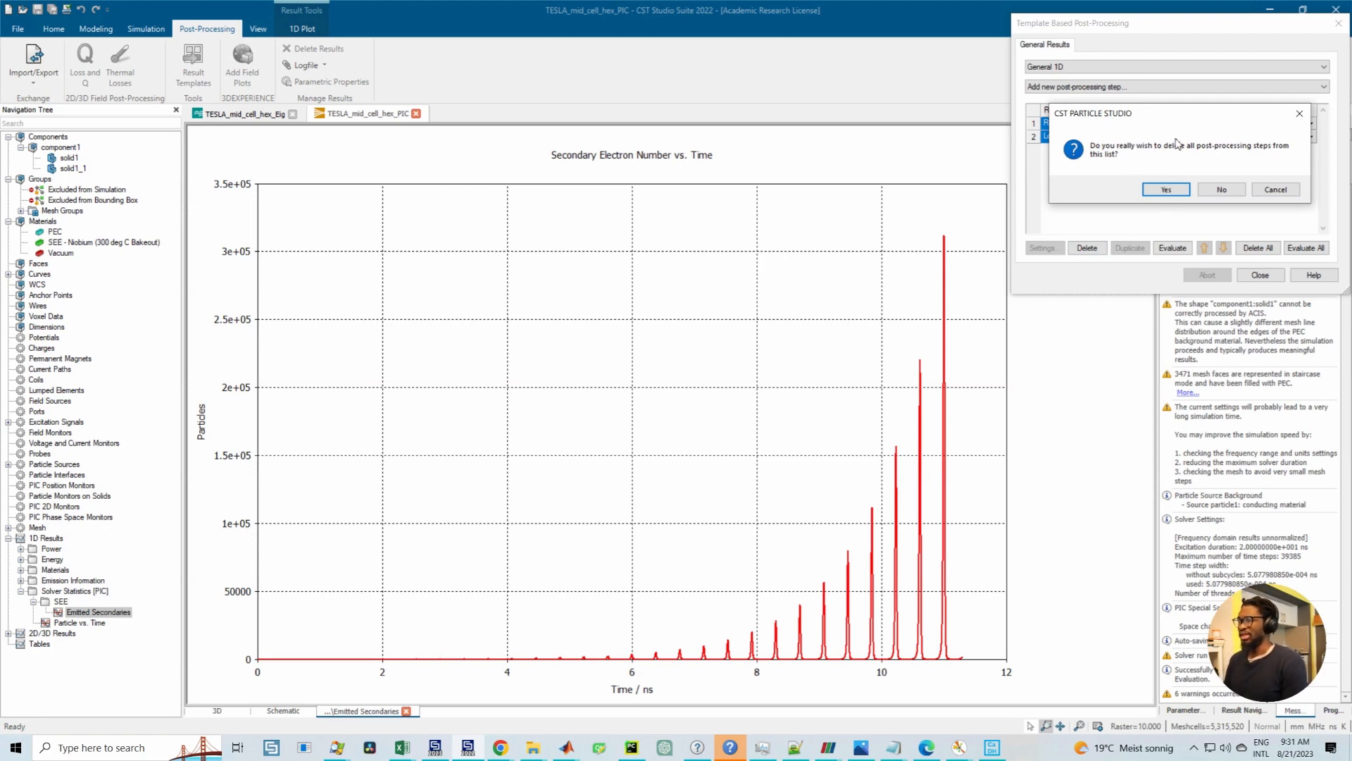
{"action": "left_click", "coordinate": [1163, 189]}
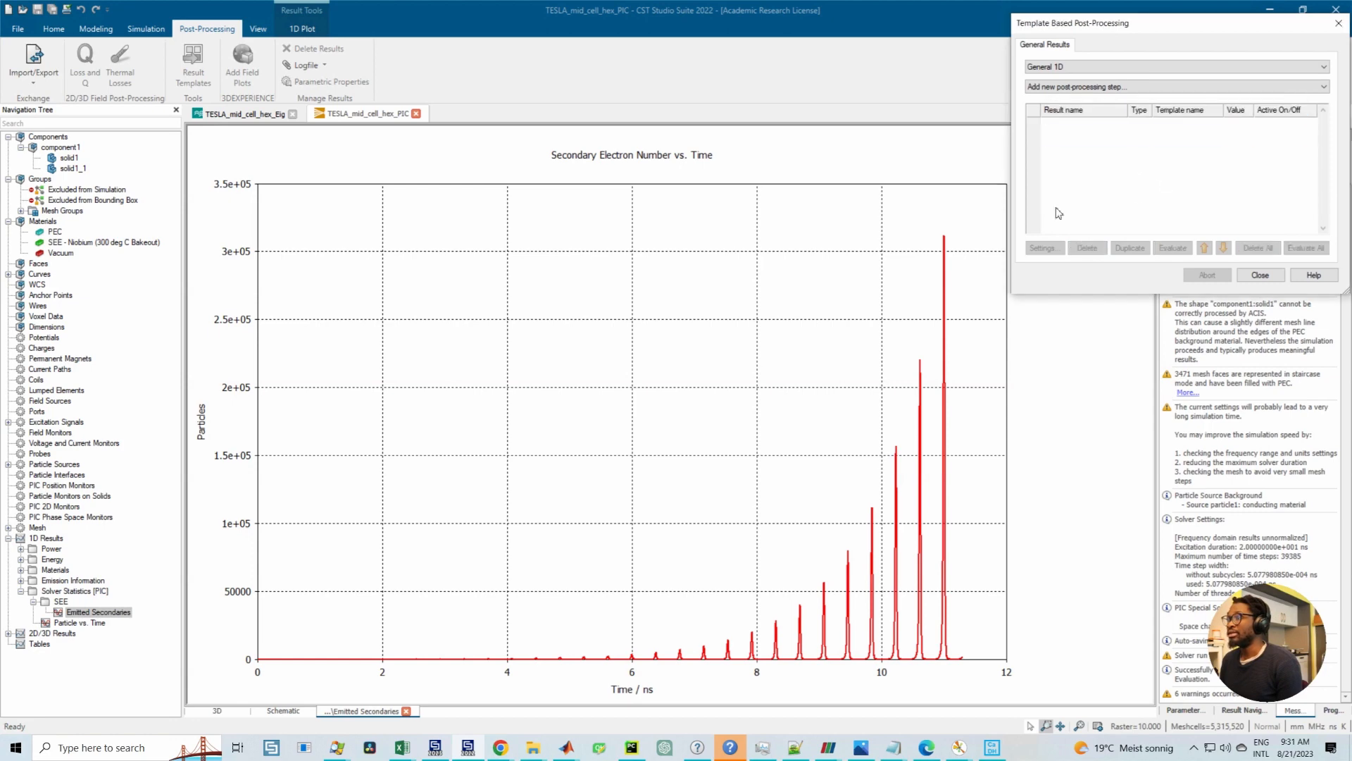
Step: Add the Load Particle Info post-processing step from the Particles templates and evaluate it
{"action": "left_click_drag", "start_coordinate": [1132, 31], "coordinate": [930, 105]}
{"action": "left_click", "coordinate": [908, 145]}
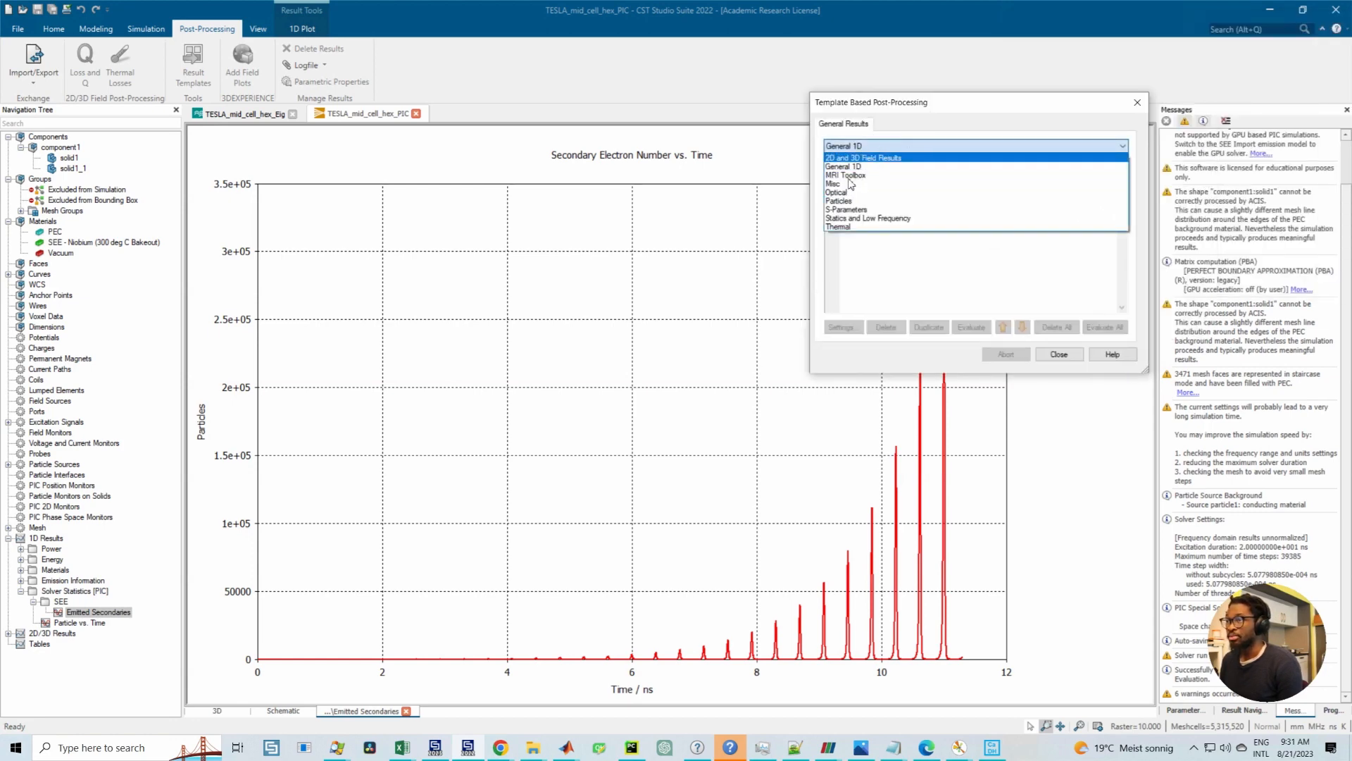
{"action": "left_click", "coordinate": [853, 202]}
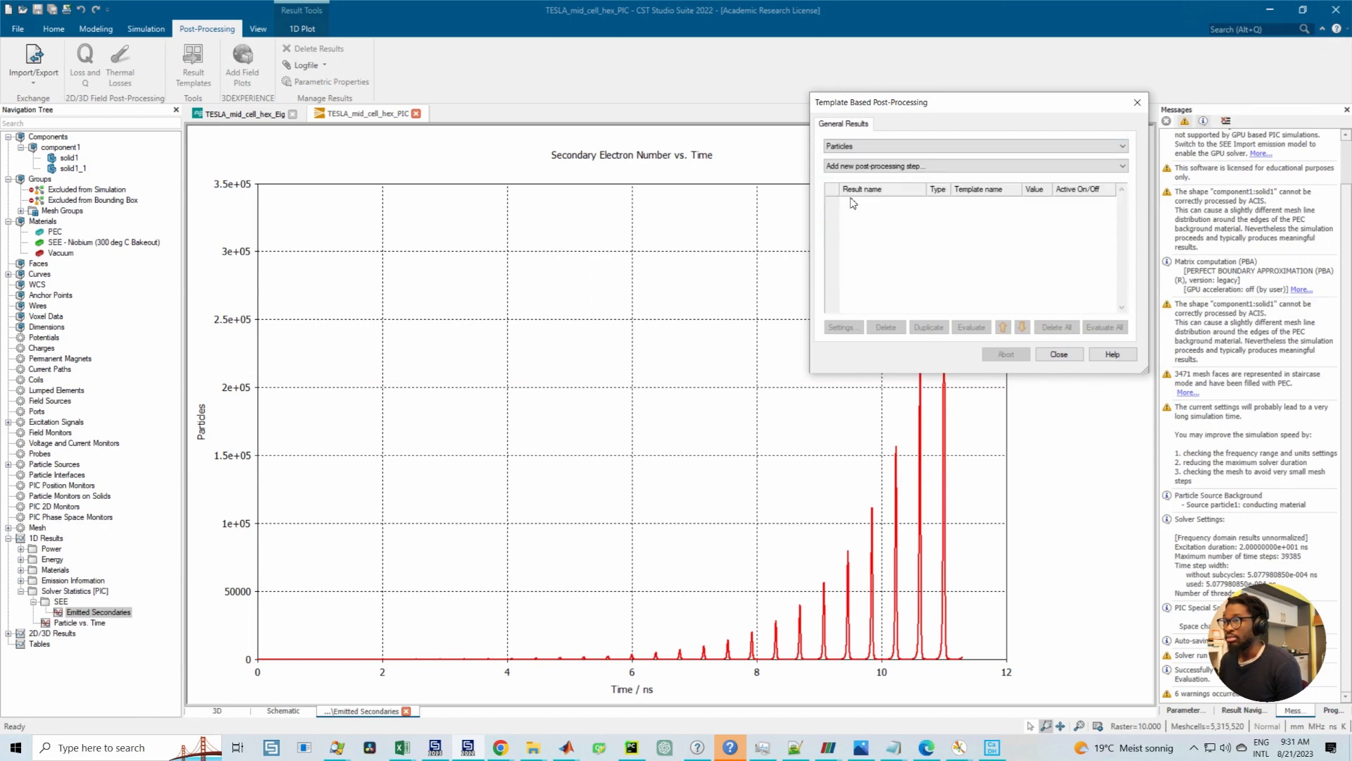
{"action": "left_click", "coordinate": [915, 168]}
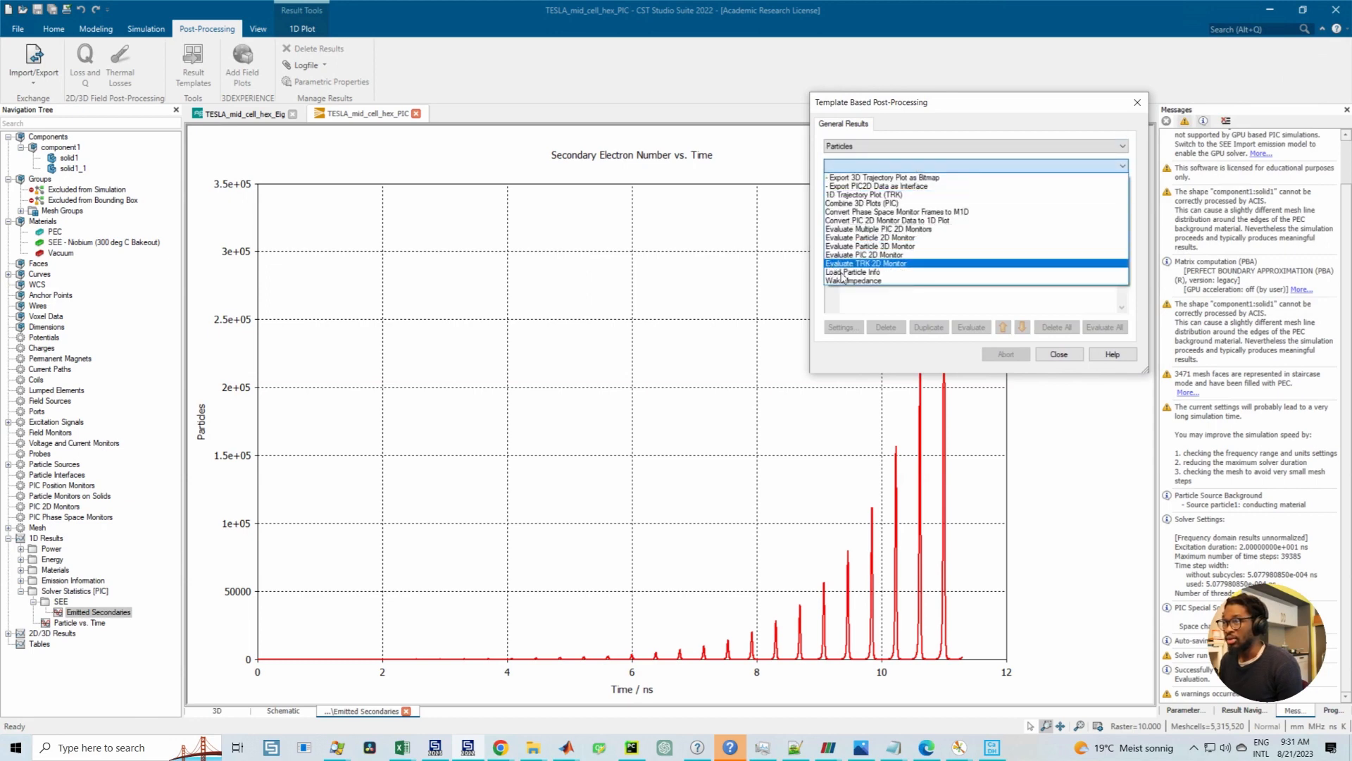
{"action": "left_click", "coordinate": [856, 273]}
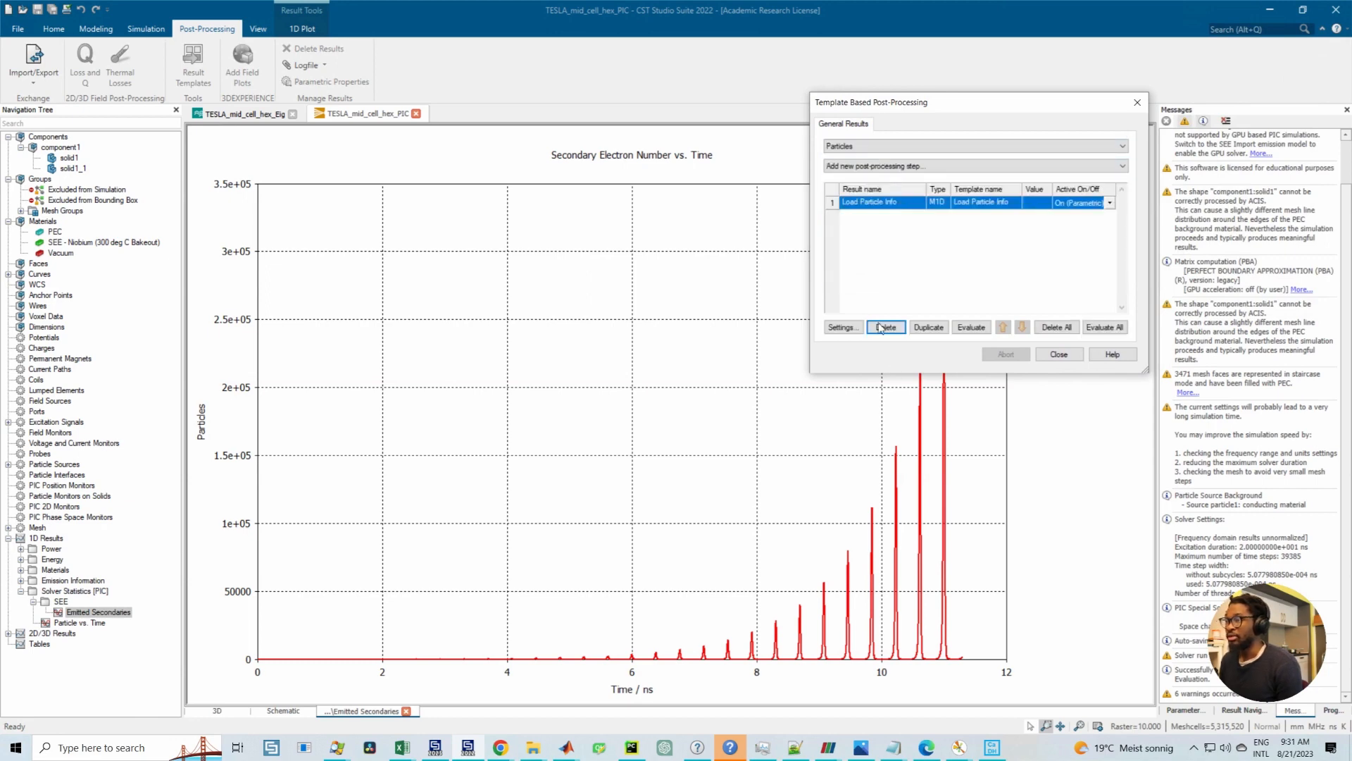
{"action": "left_click", "coordinate": [971, 326]}
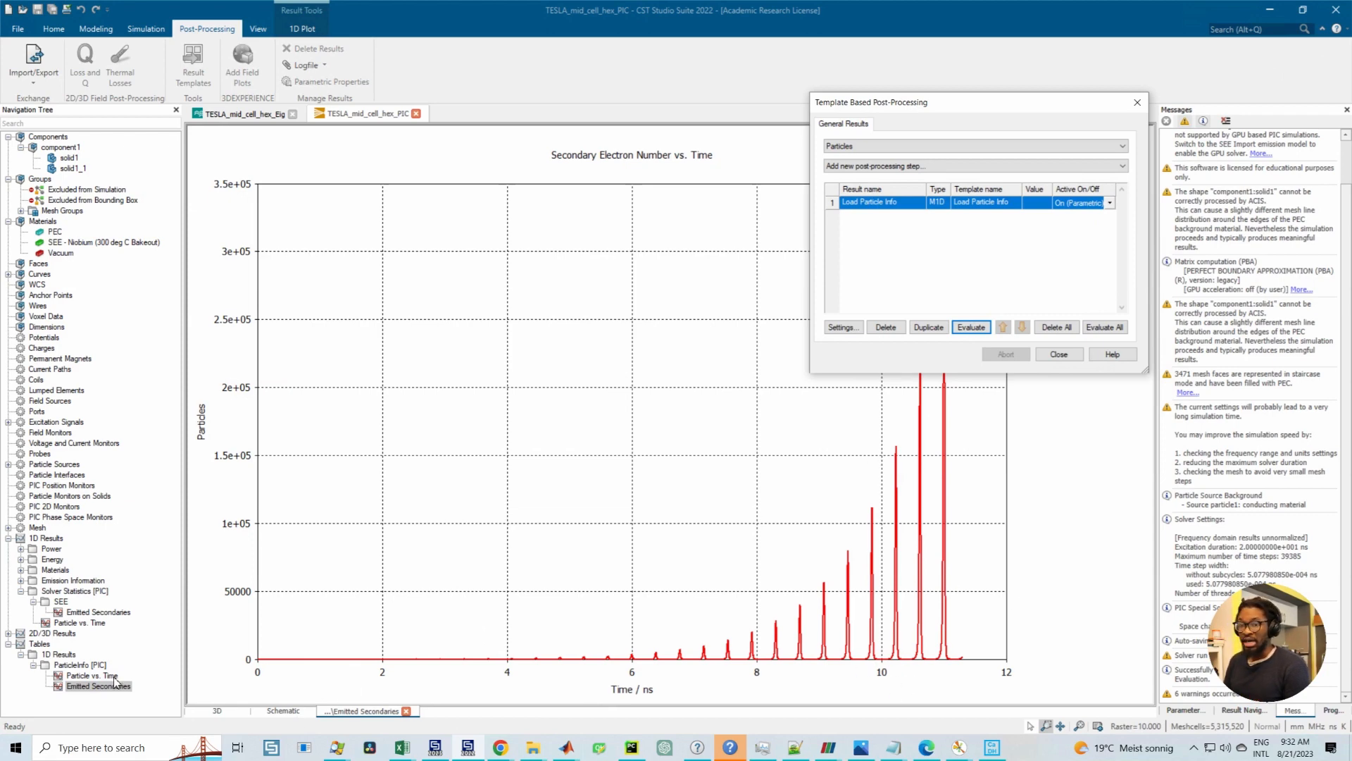
Step: Display the Particle vs. Time curve and start a 0D or 1D Result from 1D Result step from the General 1D templates
{"action": "left_click", "coordinate": [79, 623]}
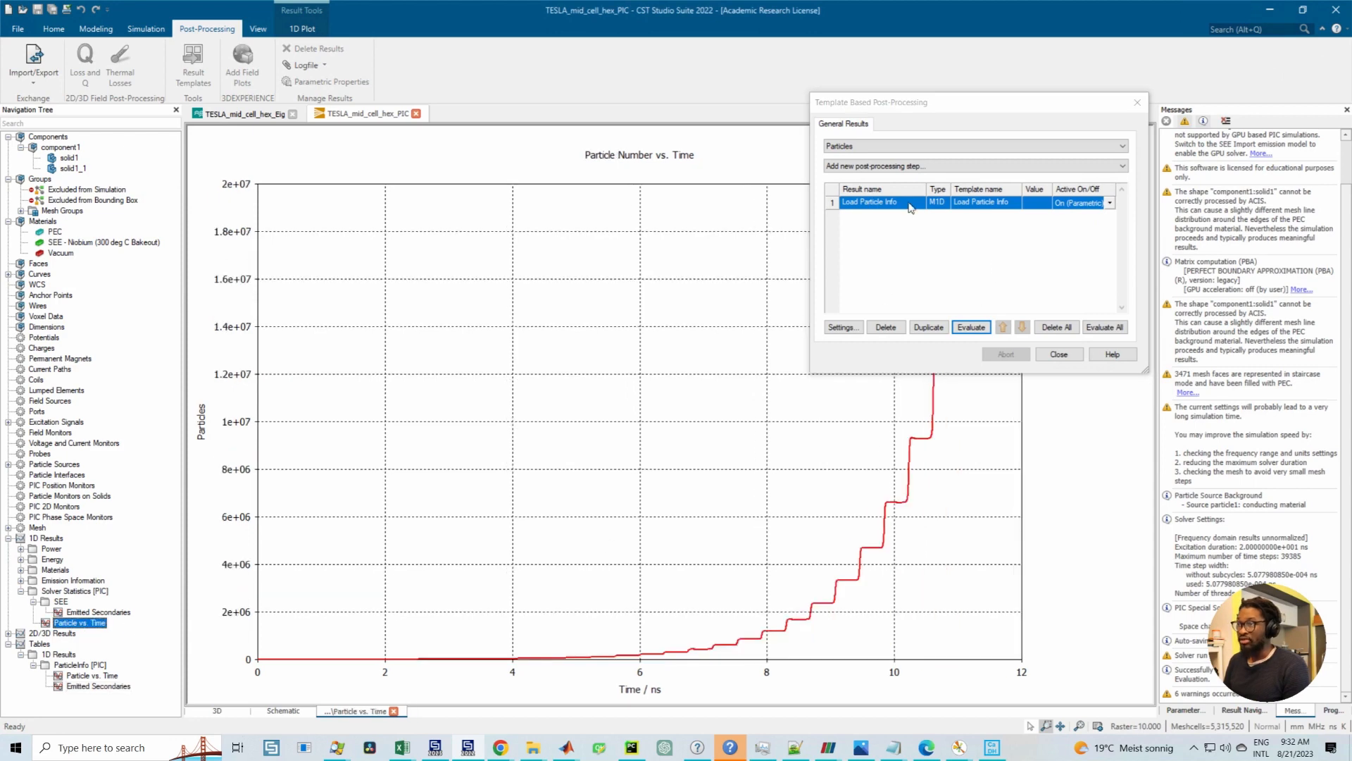
{"action": "left_click", "coordinate": [877, 146]}
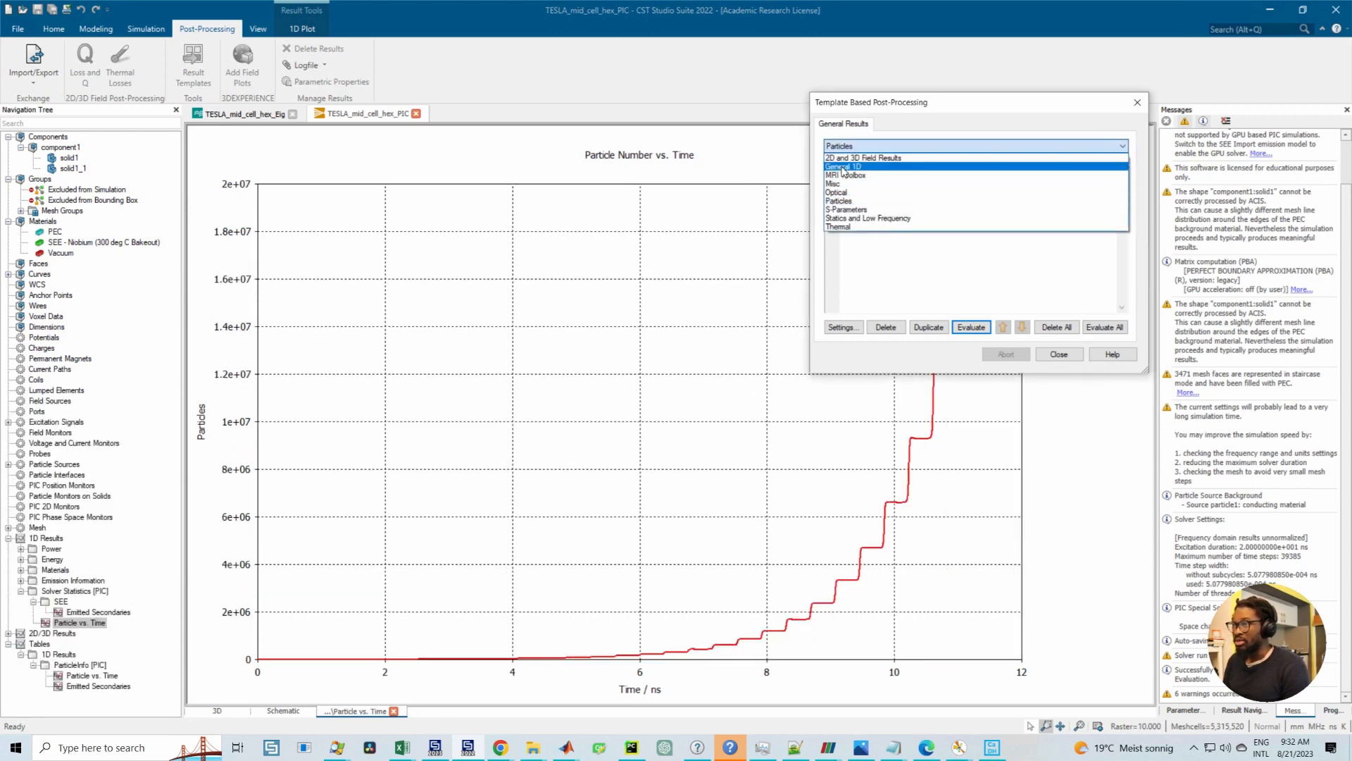
{"action": "left_click", "coordinate": [843, 167]}
{"action": "left_click", "coordinate": [850, 166]}
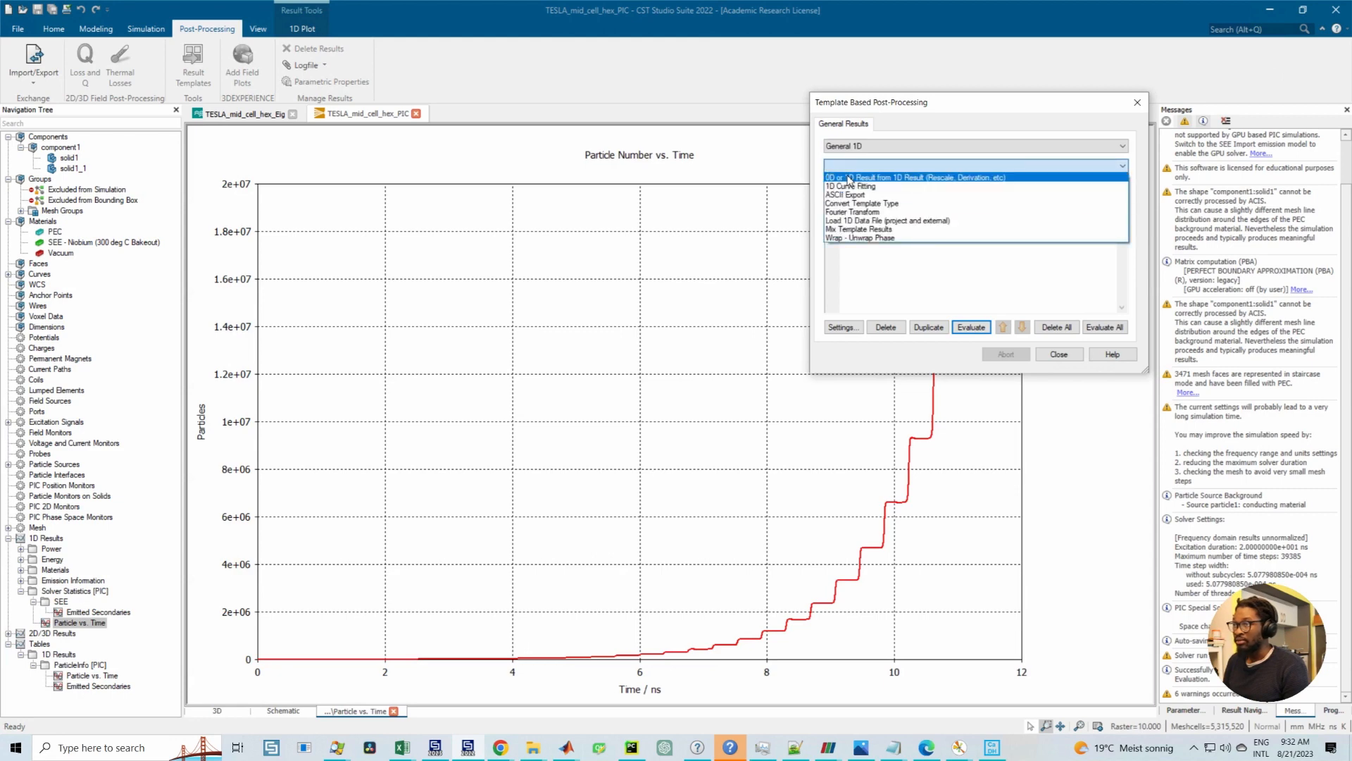
{"action": "left_click", "coordinate": [850, 177]}
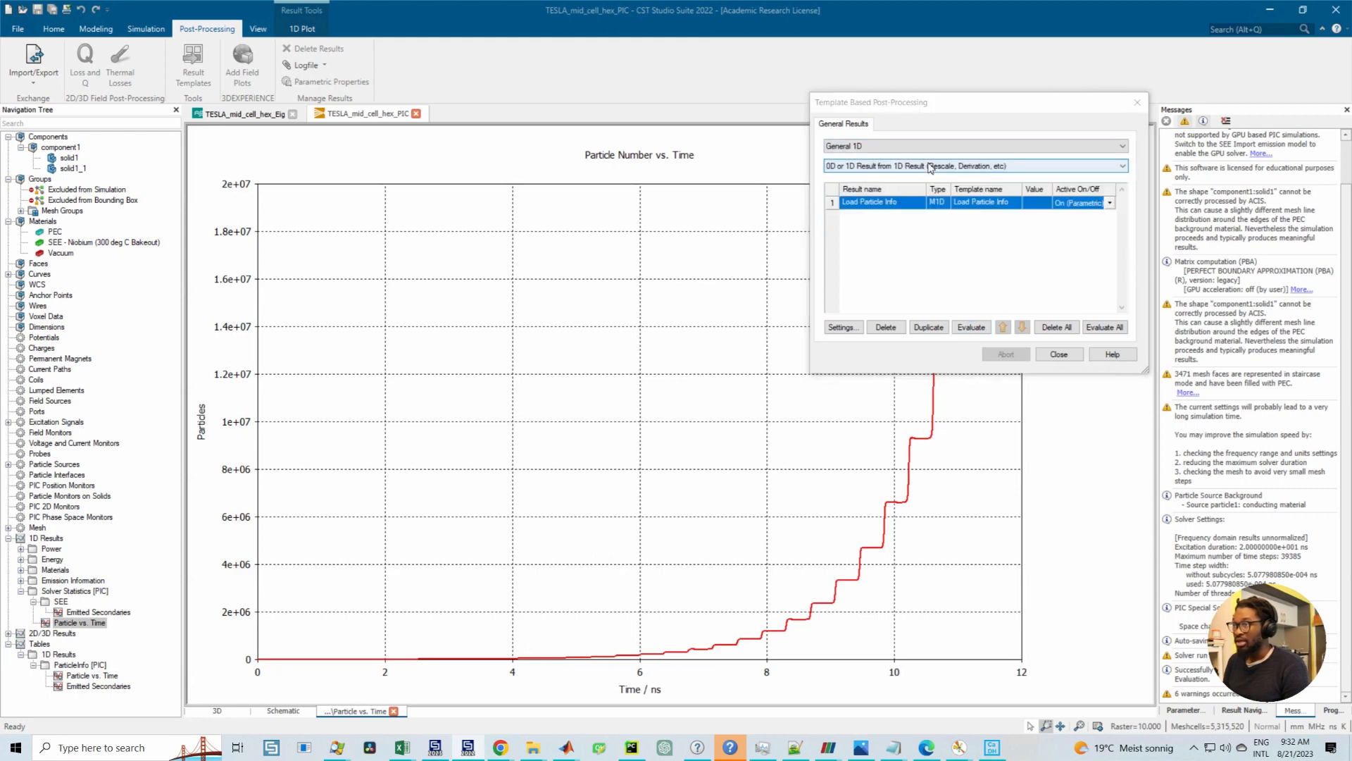
{"action": "left_click_drag", "start_coordinate": [590, 209], "coordinate": [654, 212]}
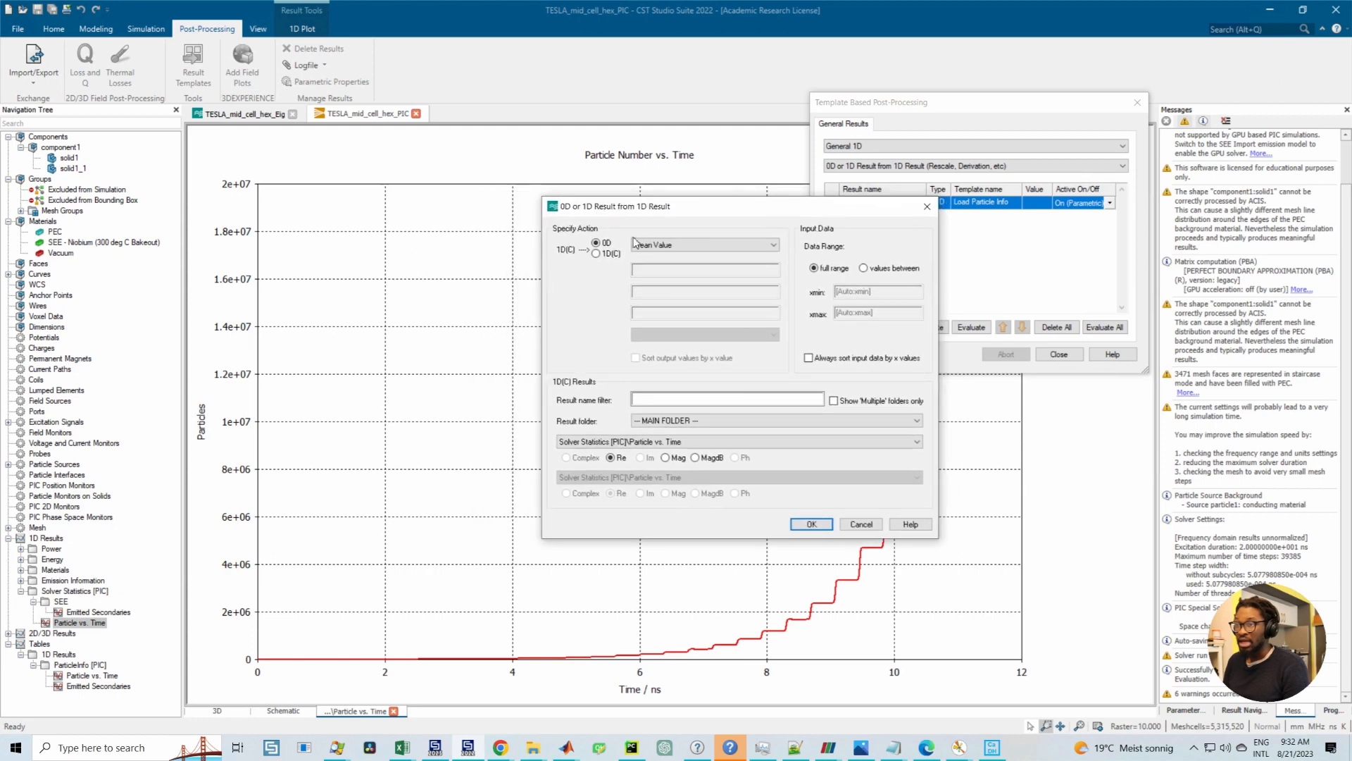
Step: Define the 0D result as y at Given x for the Particle vs. Time curve, evaluated at x = 9.9
{"action": "left_click", "coordinate": [664, 247]}
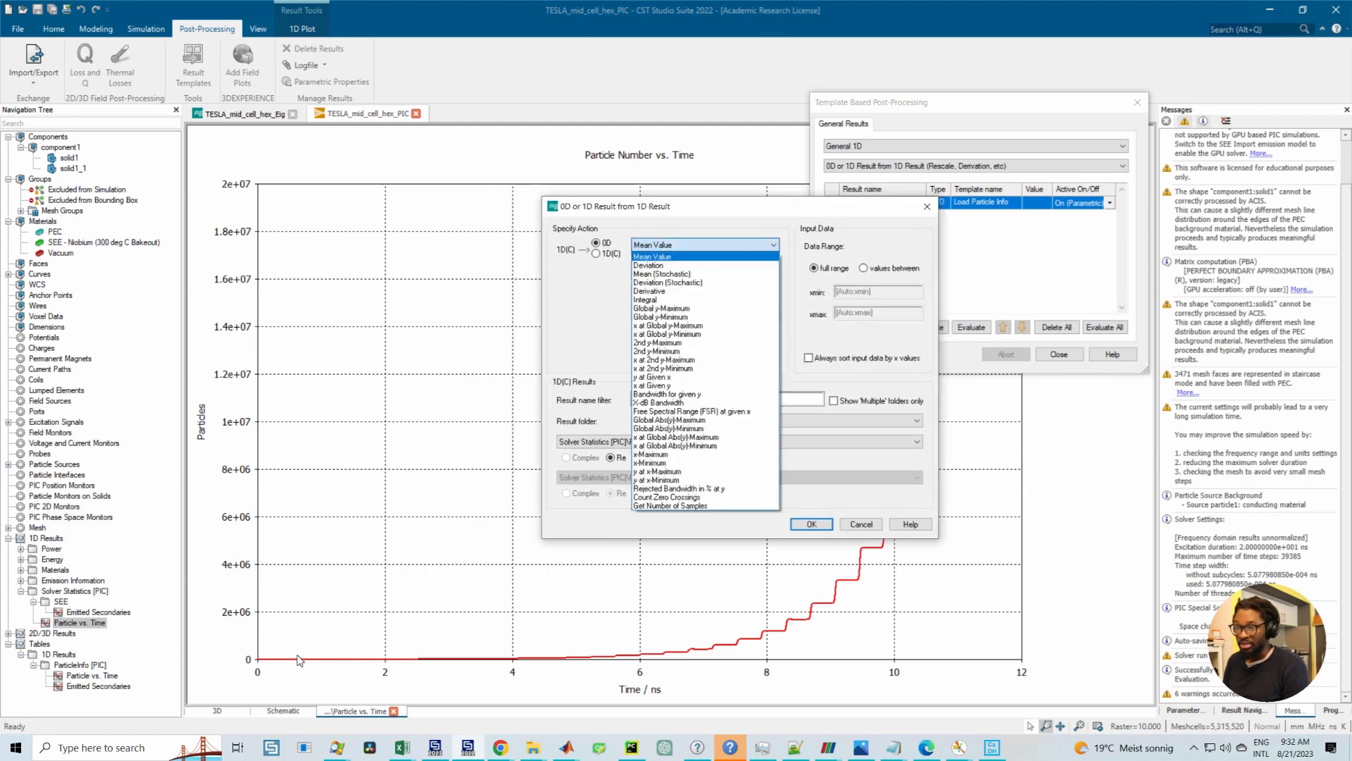
{"action": "left_click", "coordinate": [681, 215]}
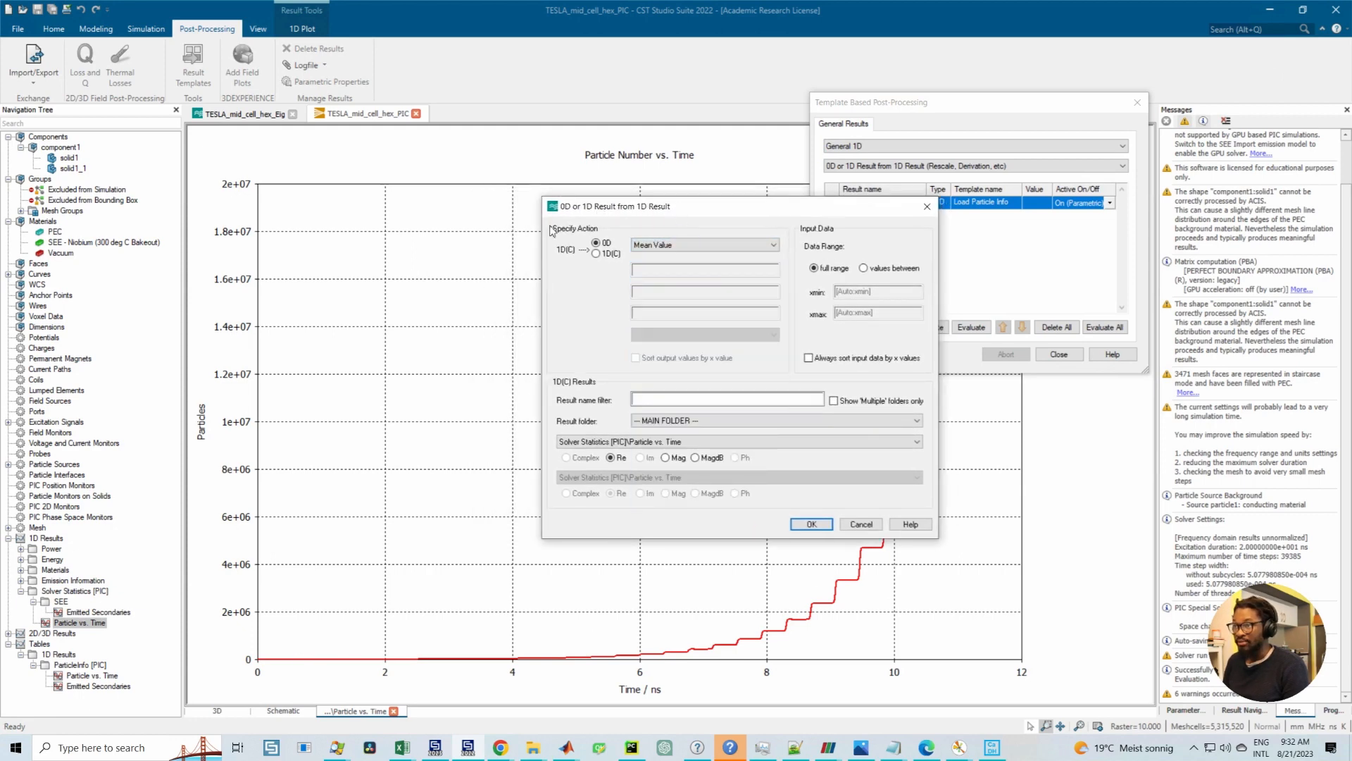
{"action": "left_click_drag", "start_coordinate": [655, 217], "coordinate": [463, 203]}
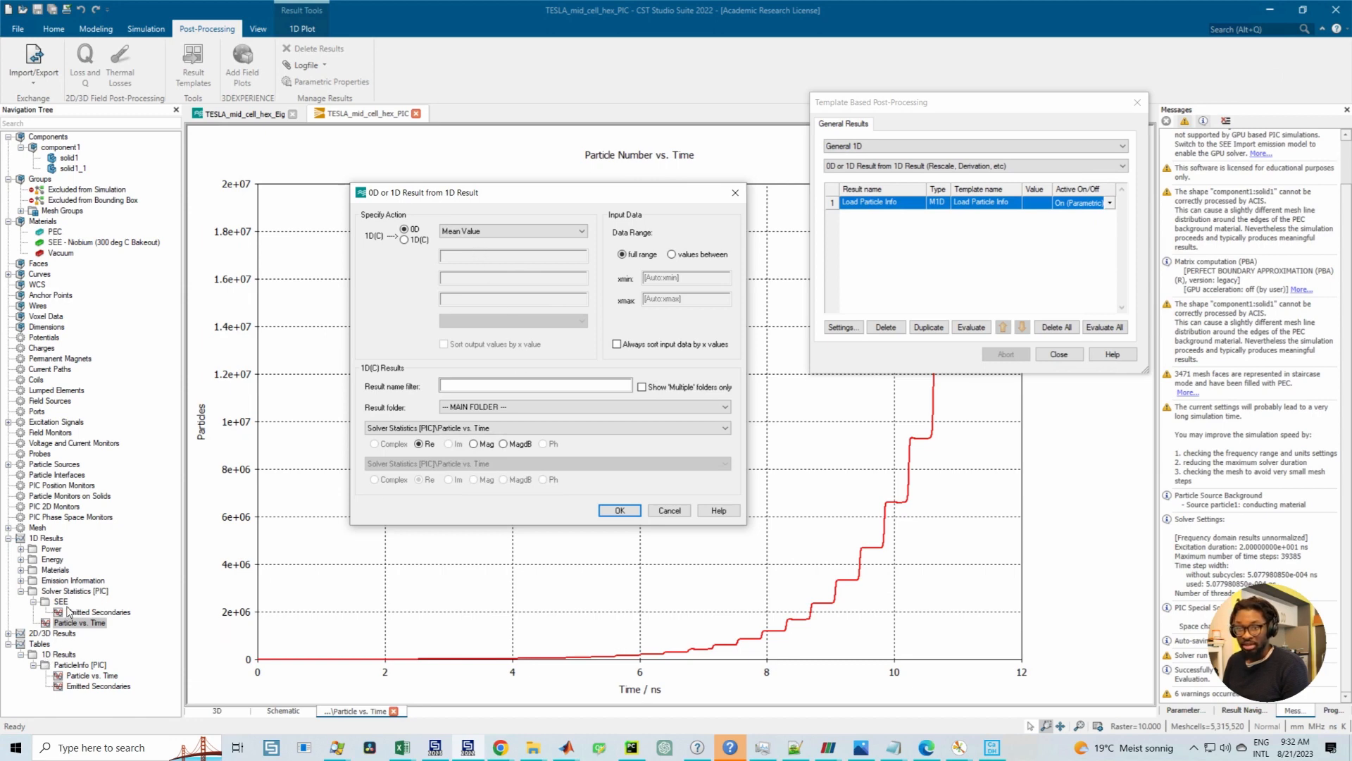
{"action": "left_click", "coordinate": [502, 233]}
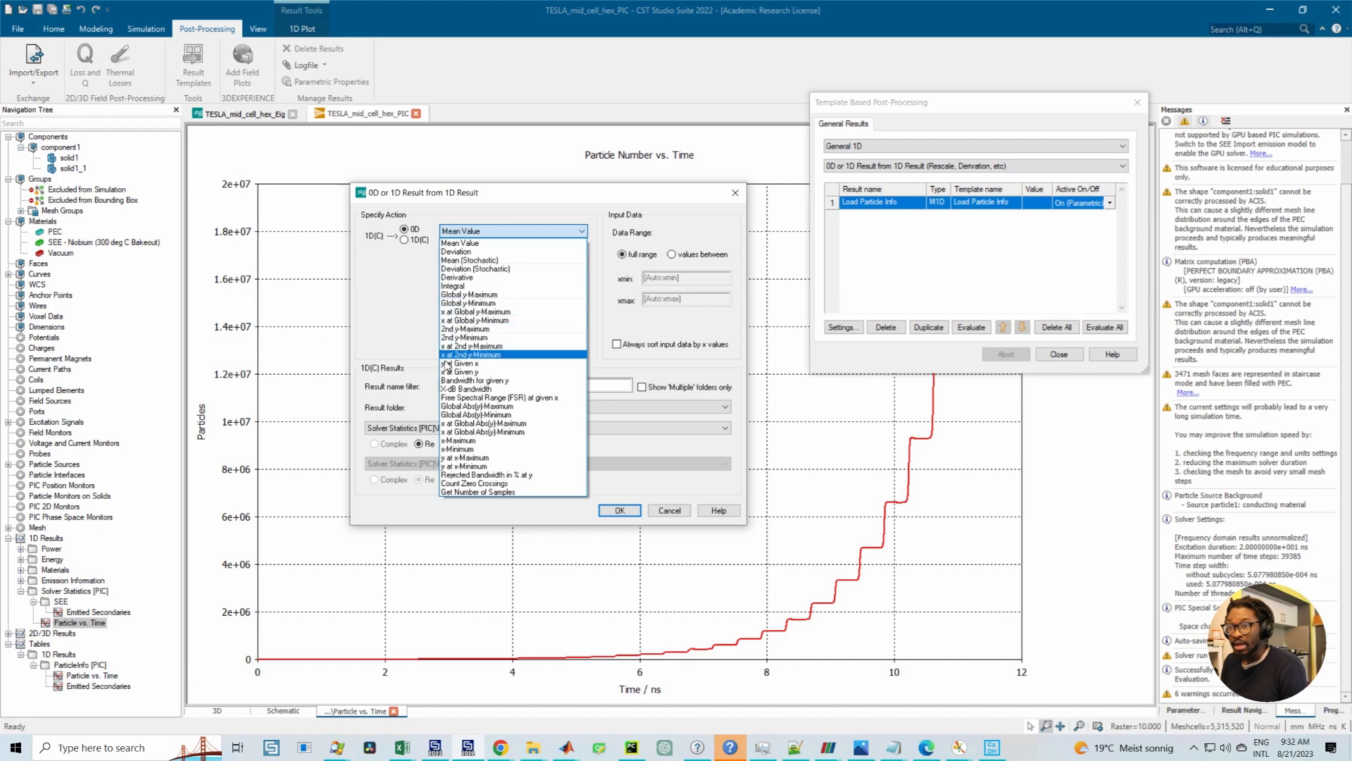
{"action": "left_click", "coordinate": [478, 364]}
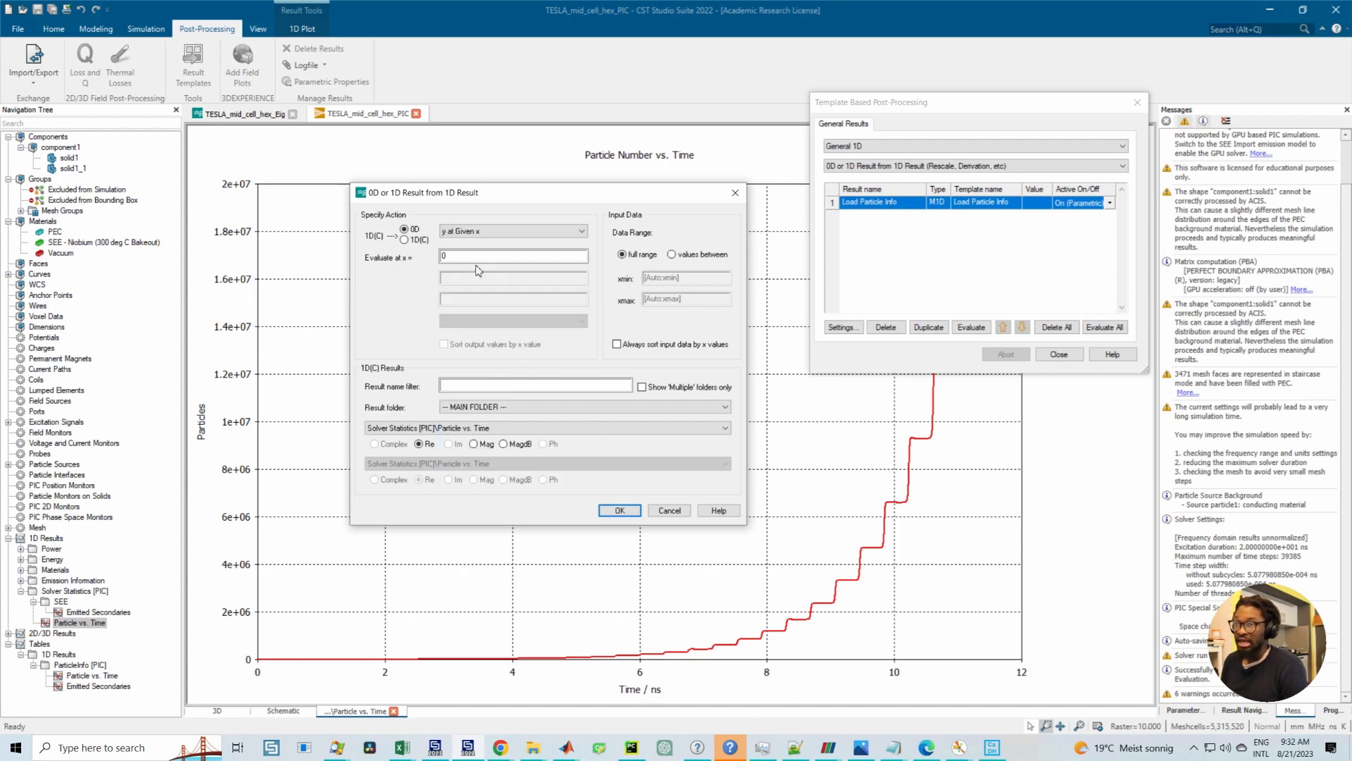
{"action": "left_click_drag", "start_coordinate": [454, 258], "coordinate": [434, 264]}
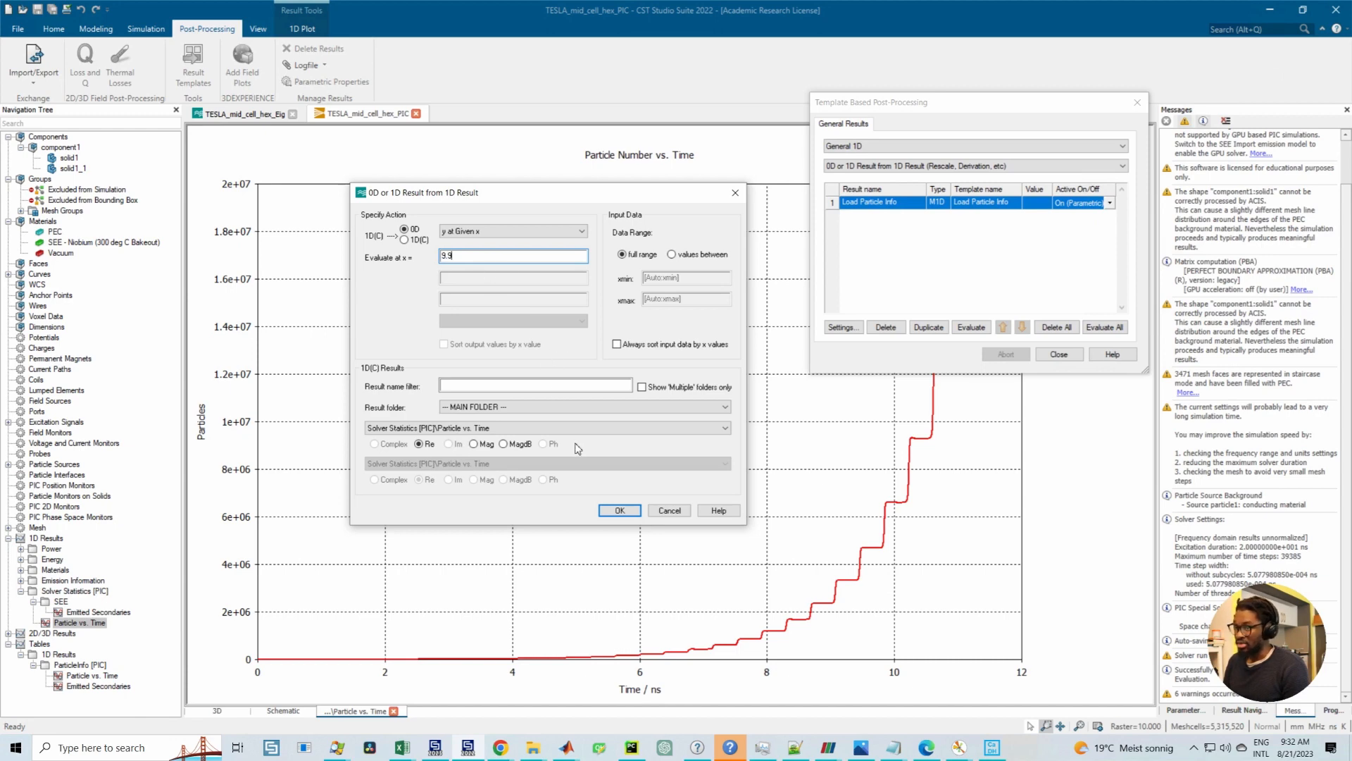
{"action": "left_click", "coordinate": [615, 510]}
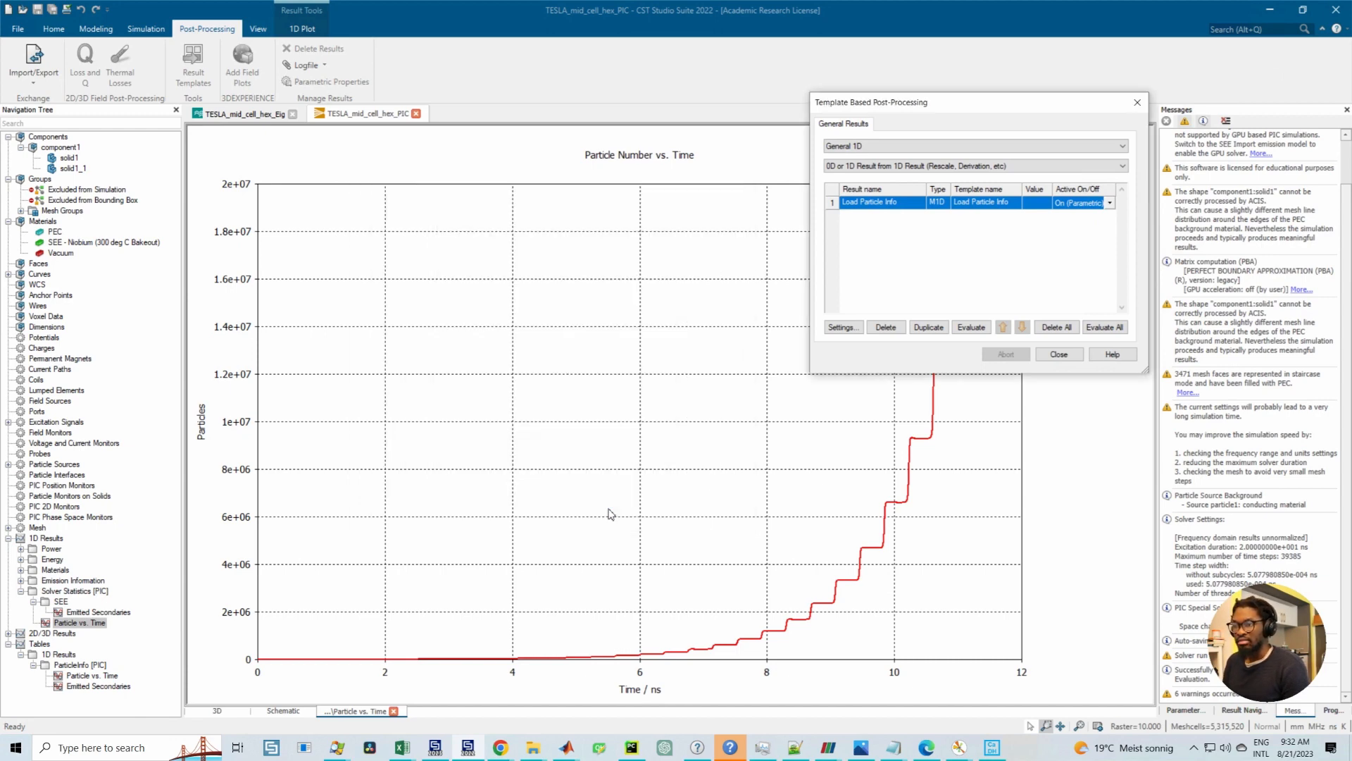
Step: Evaluate the new Particle vs. Time step and display its value from the 0D results tables
{"action": "left_click", "coordinate": [973, 328]}
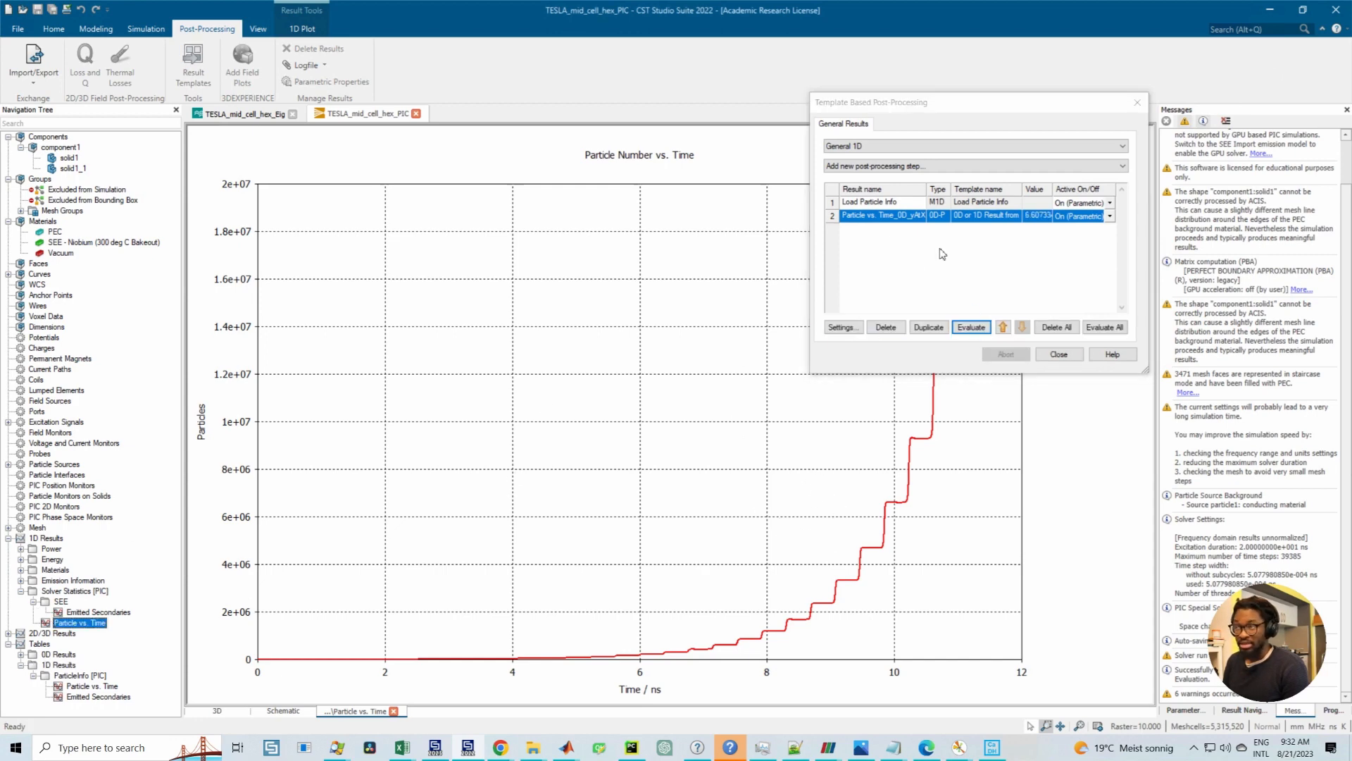
{"action": "left_click", "coordinate": [972, 329]}
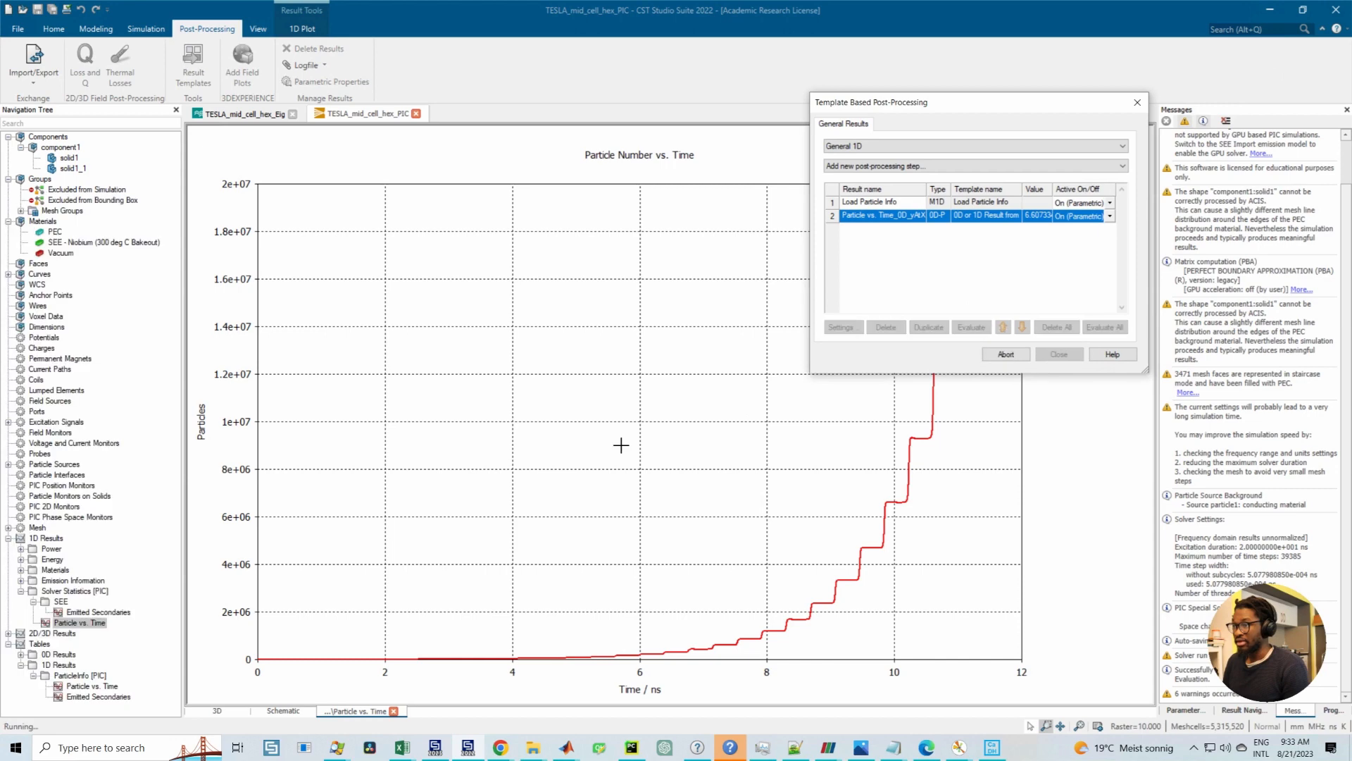
{"action": "left_click", "coordinate": [20, 655]}
{"action": "left_click", "coordinate": [73, 665]}
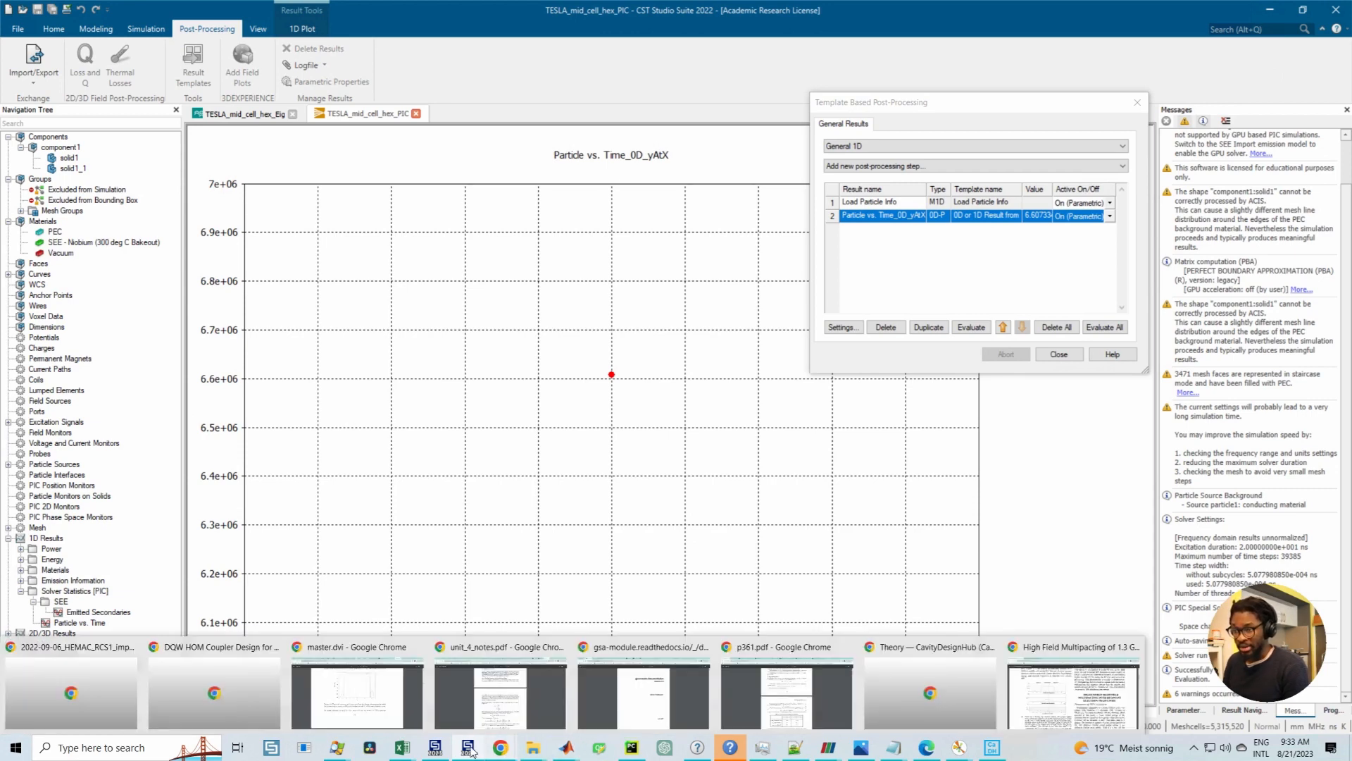
Step: Review Figure 1 of the TESLA cavity multipacting paper in Chrome, then return to CST Studio Suite
{"action": "mouse_move", "coordinate": [482, 755]}
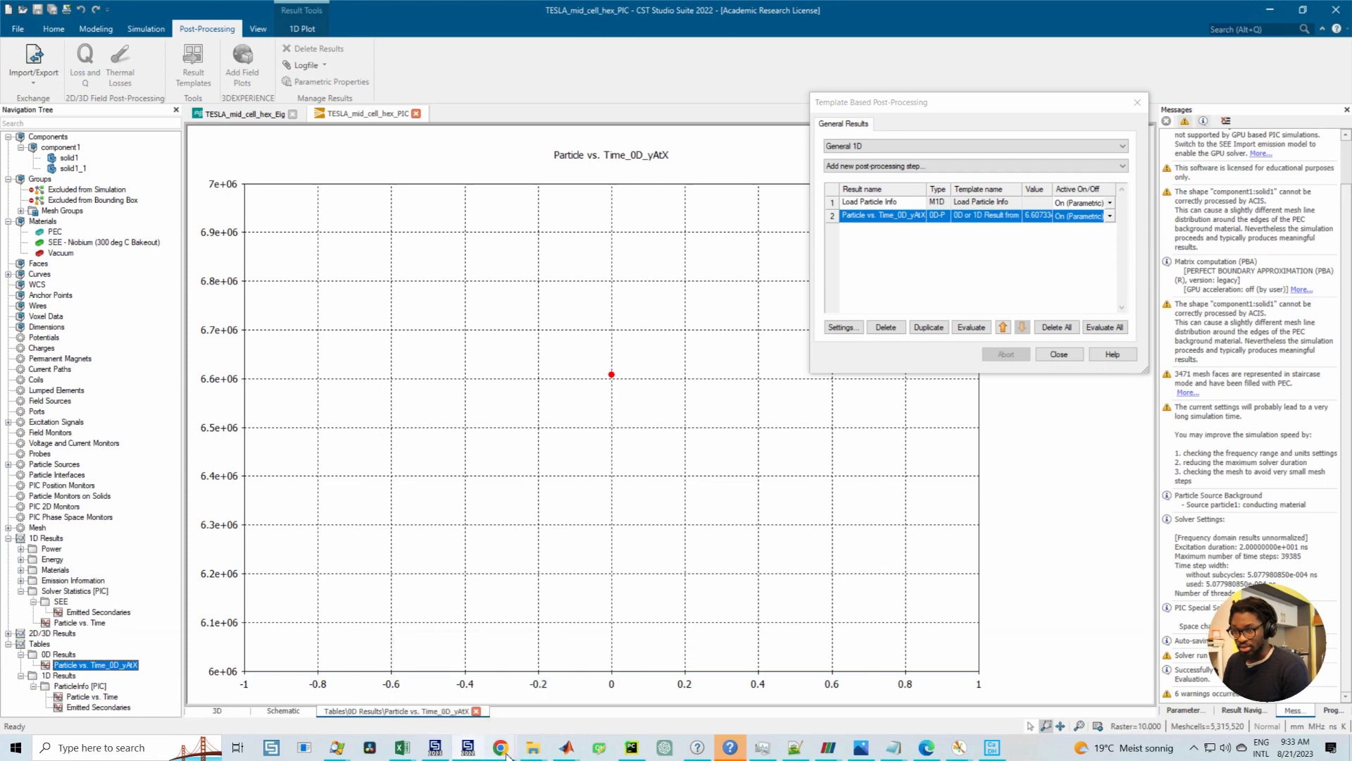
{"action": "left_click", "coordinate": [1059, 696]}
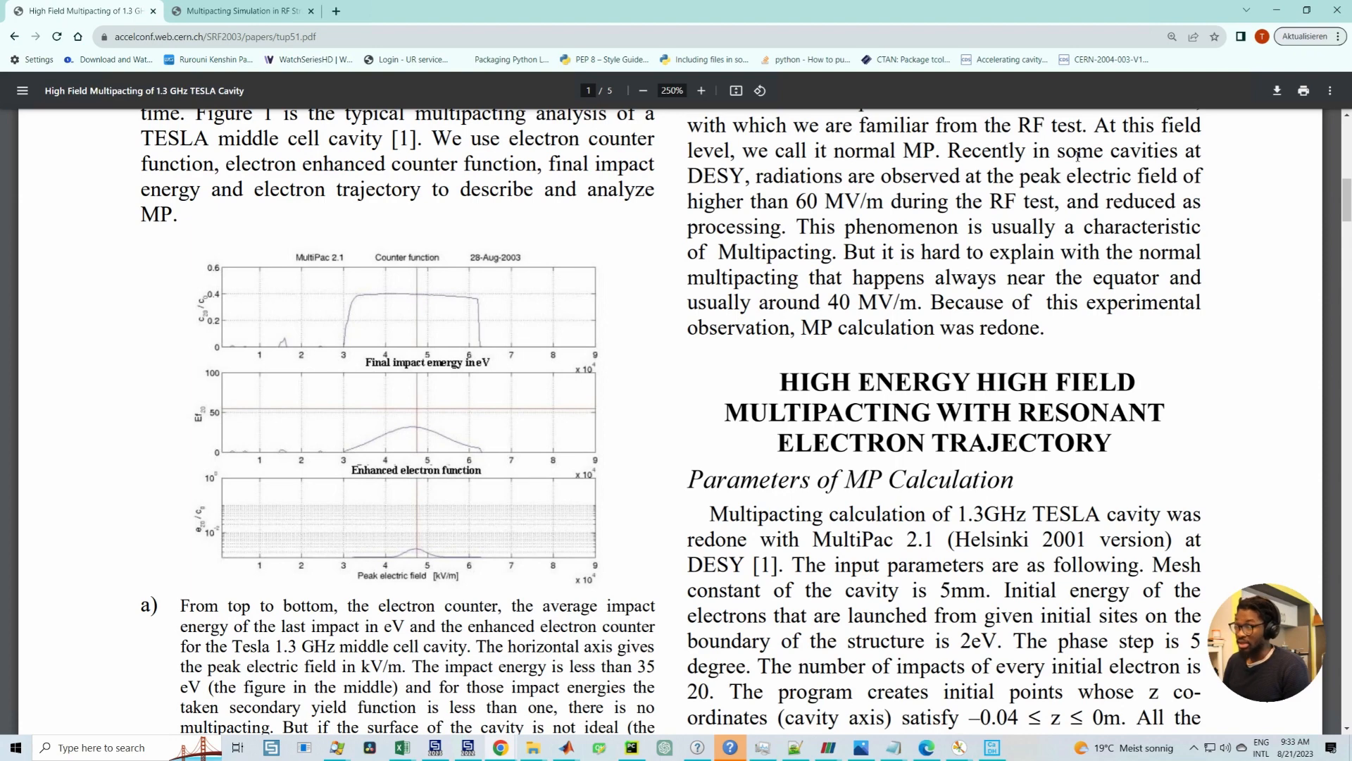
{"action": "left_click", "coordinate": [1276, 10]}
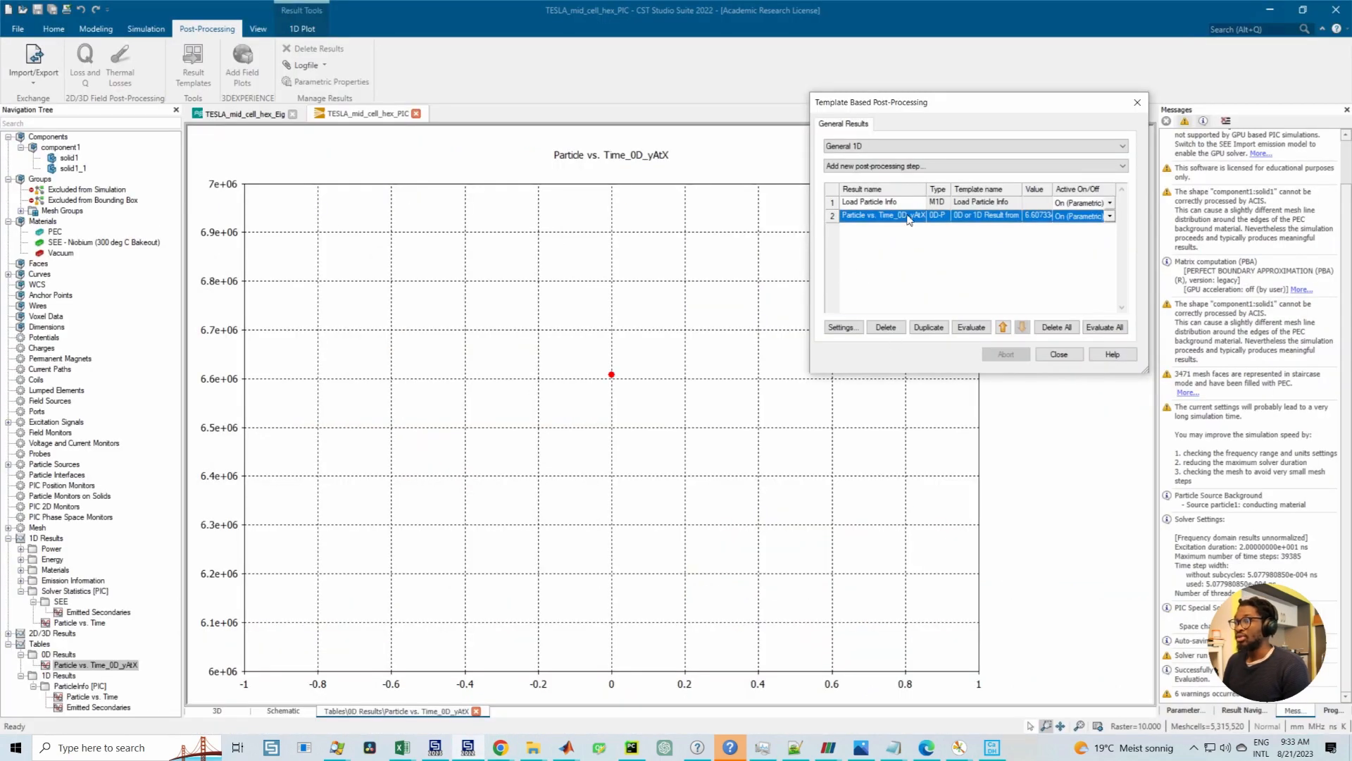
Step: Close the template-based post-processing and switch to the TESLA_mid_cell_hex_Eig project
{"action": "left_click", "coordinate": [1059, 353]}
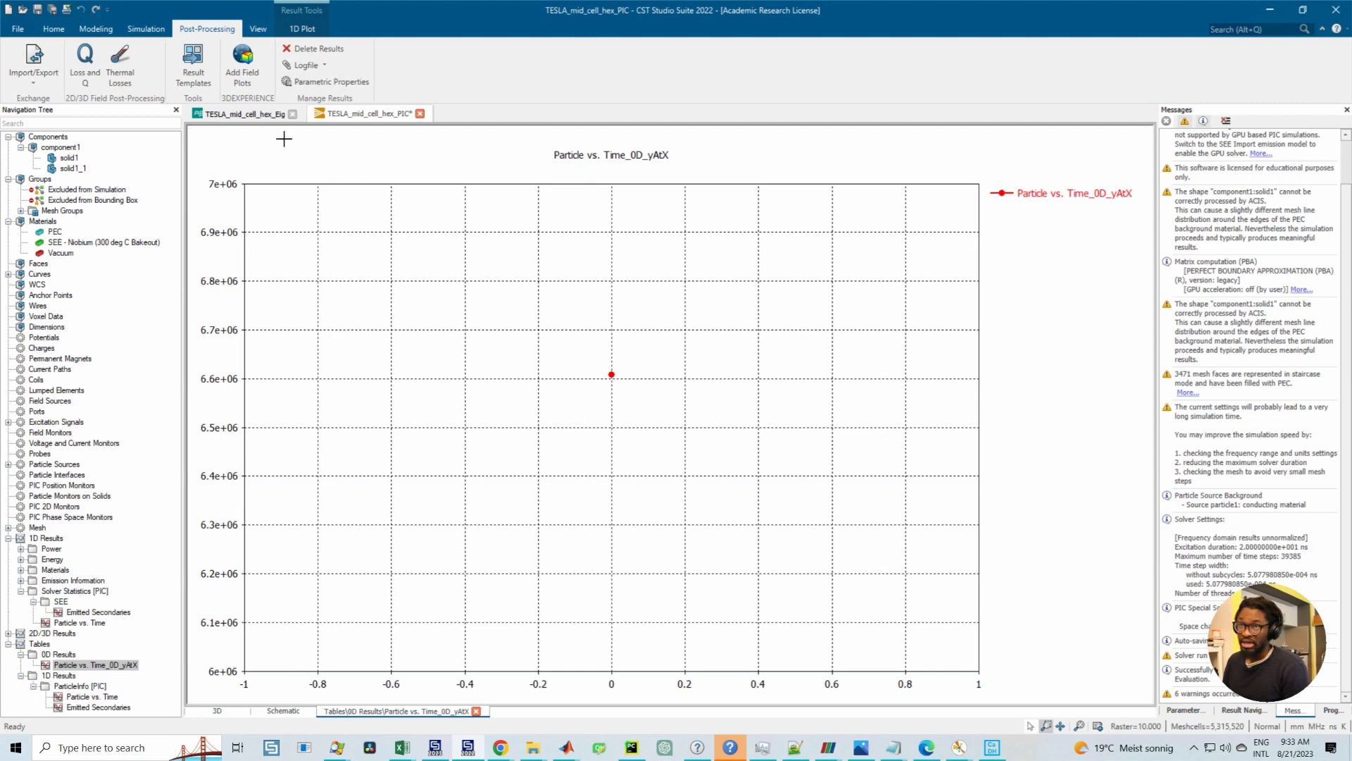
{"action": "left_click", "coordinate": [256, 117]}
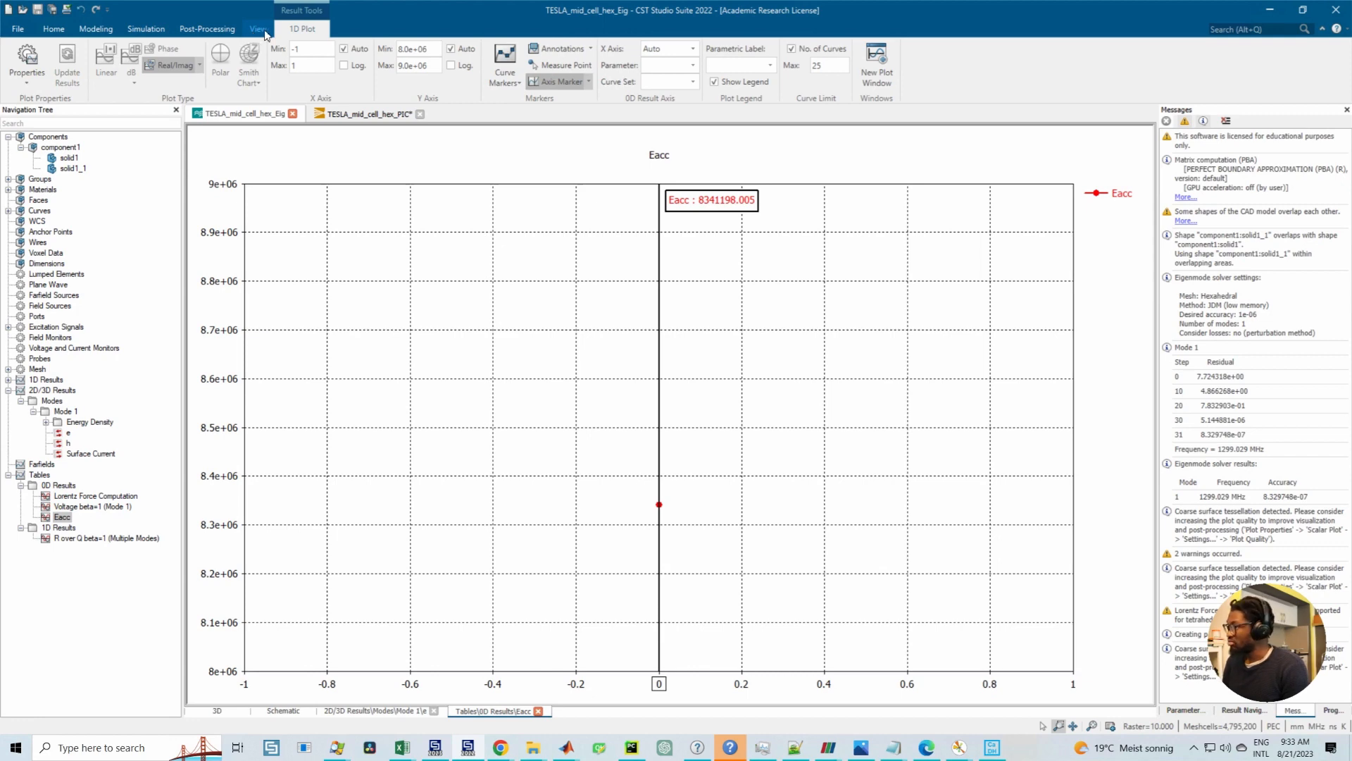
Step: Return to the TESLA_mid_cell_hex_PIC project and calculate 1/8.3 with the built-in calculator
{"action": "left_click", "coordinate": [214, 29]}
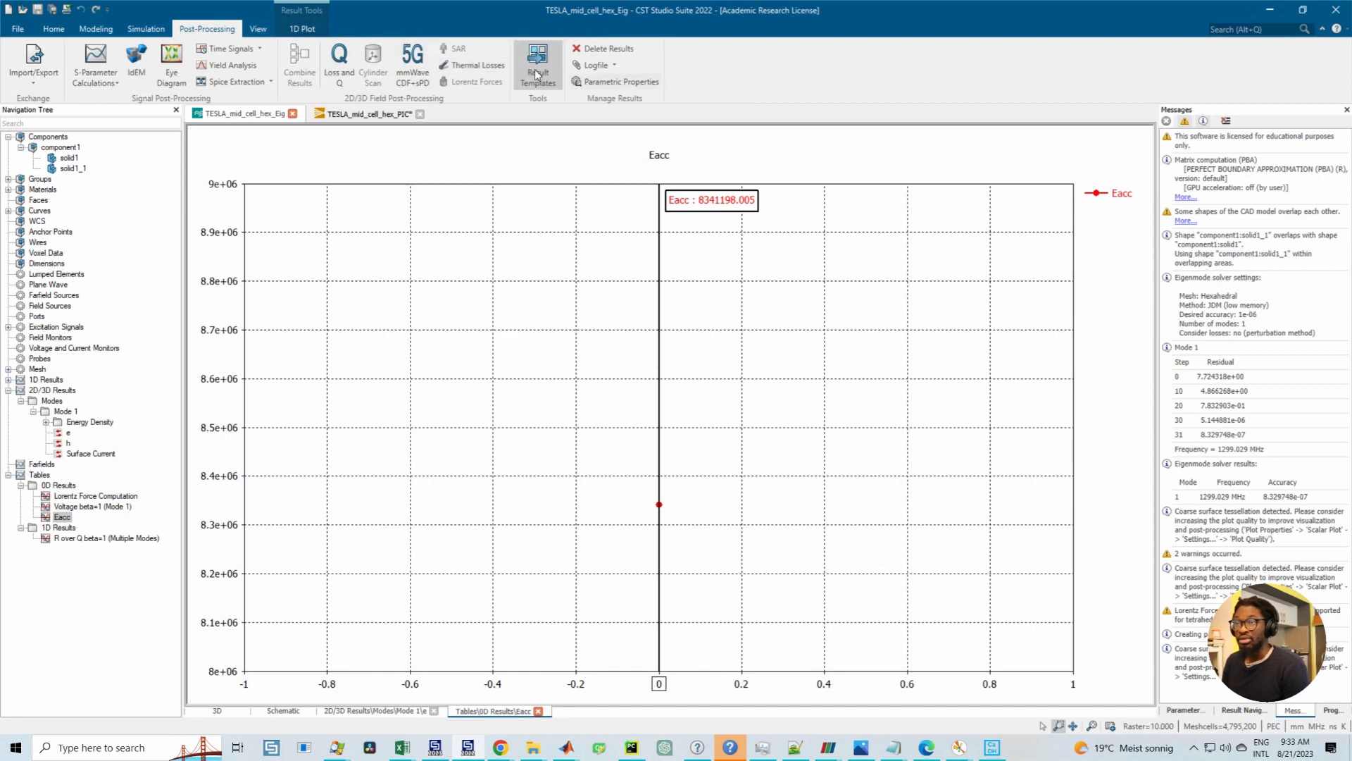
{"action": "left_click", "coordinate": [357, 115]}
{"action": "left_click", "coordinate": [54, 29]}
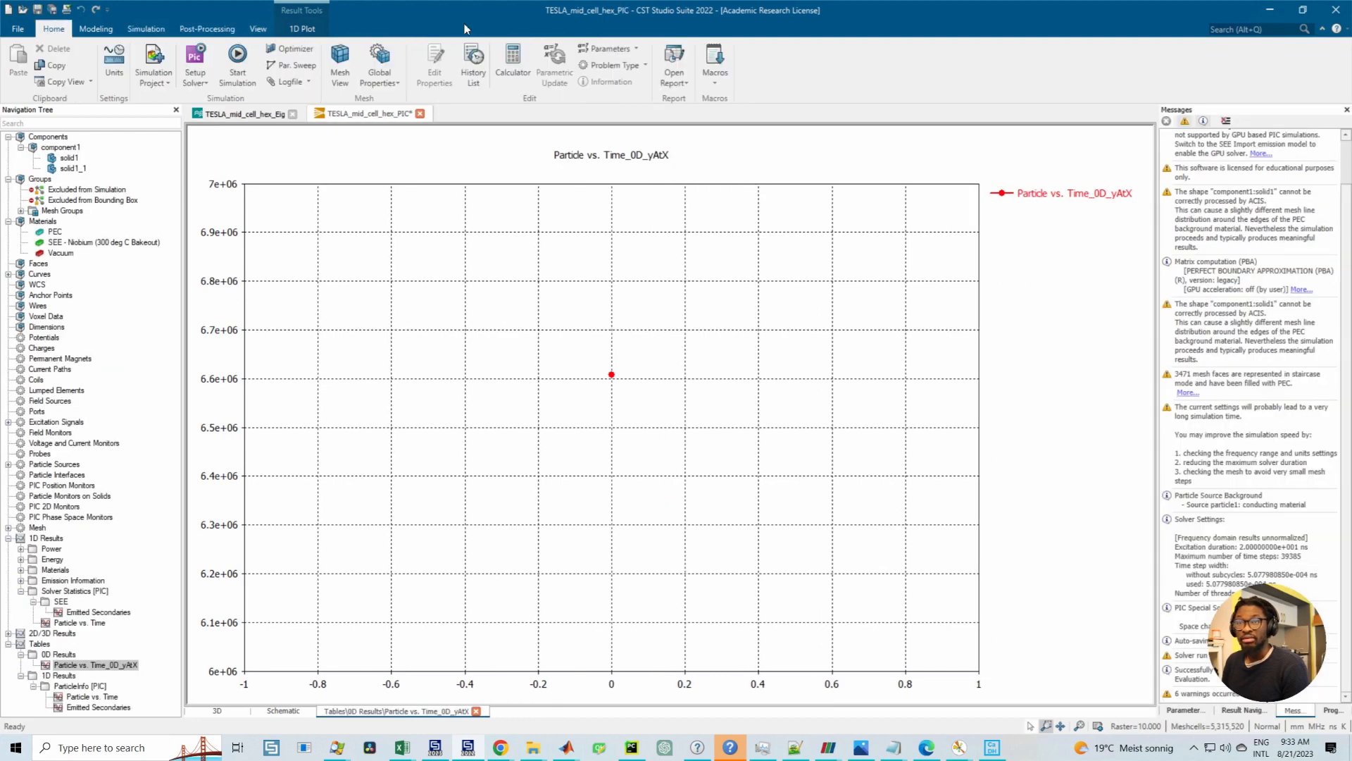
{"action": "left_click", "coordinate": [513, 64]}
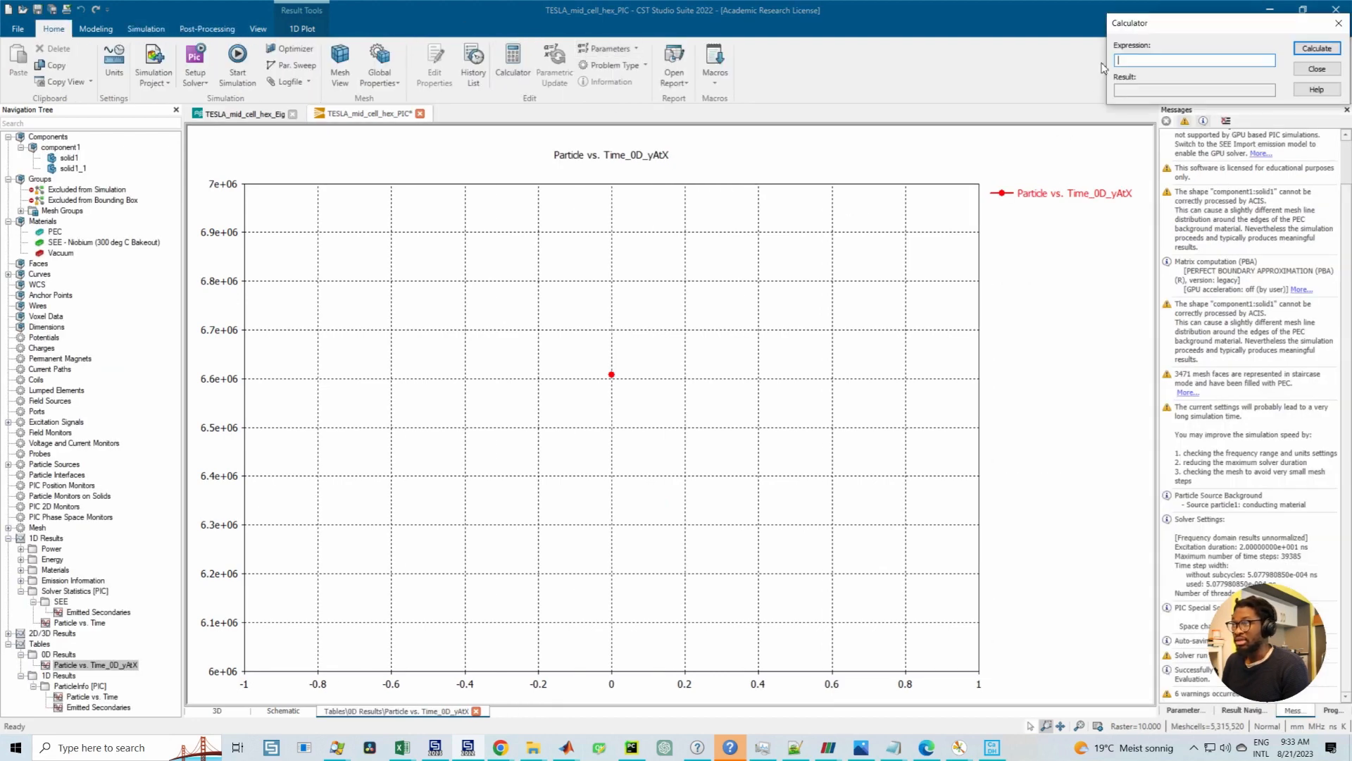
{"action": "left_click_drag", "start_coordinate": [1144, 31], "coordinate": [898, 208]}
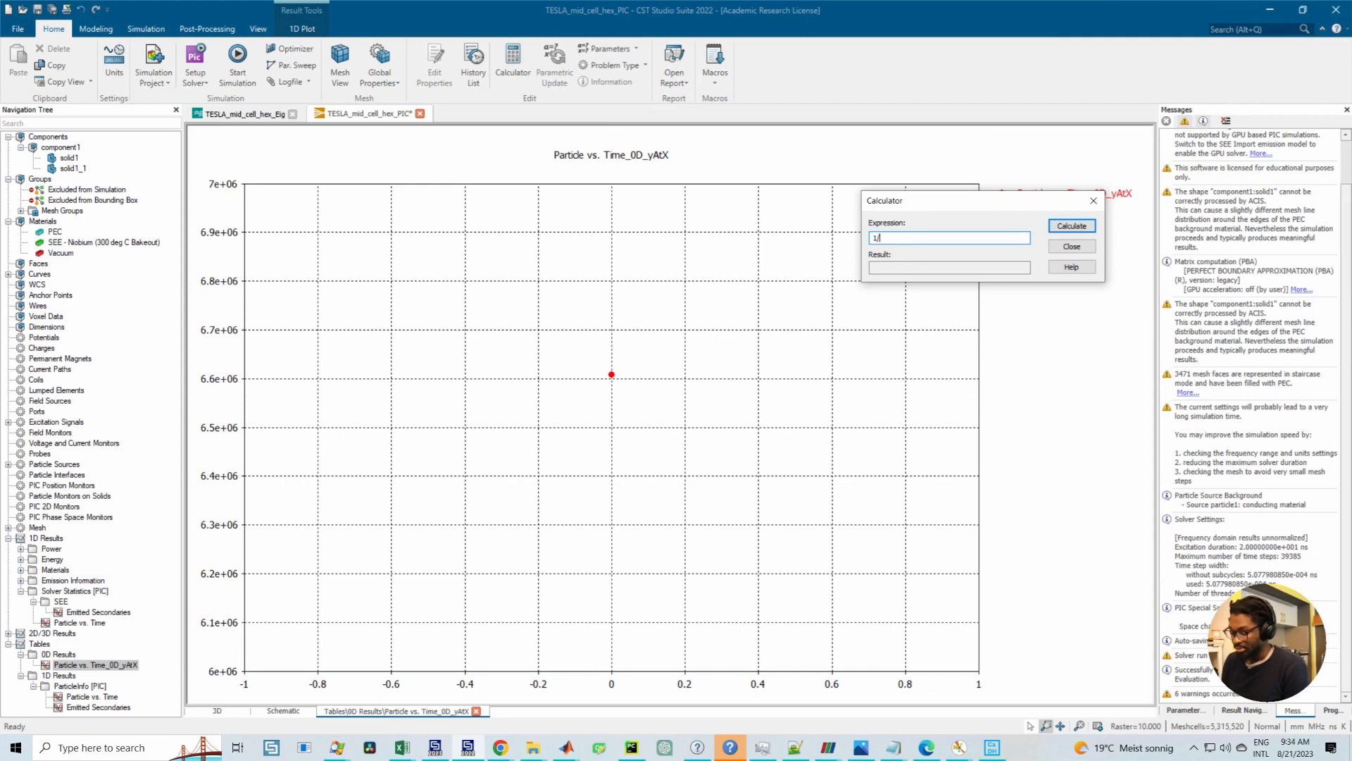
{"action": "left_click", "coordinate": [1071, 226]}
{"action": "left_click_drag", "start_coordinate": [966, 275], "coordinate": [819, 276]}
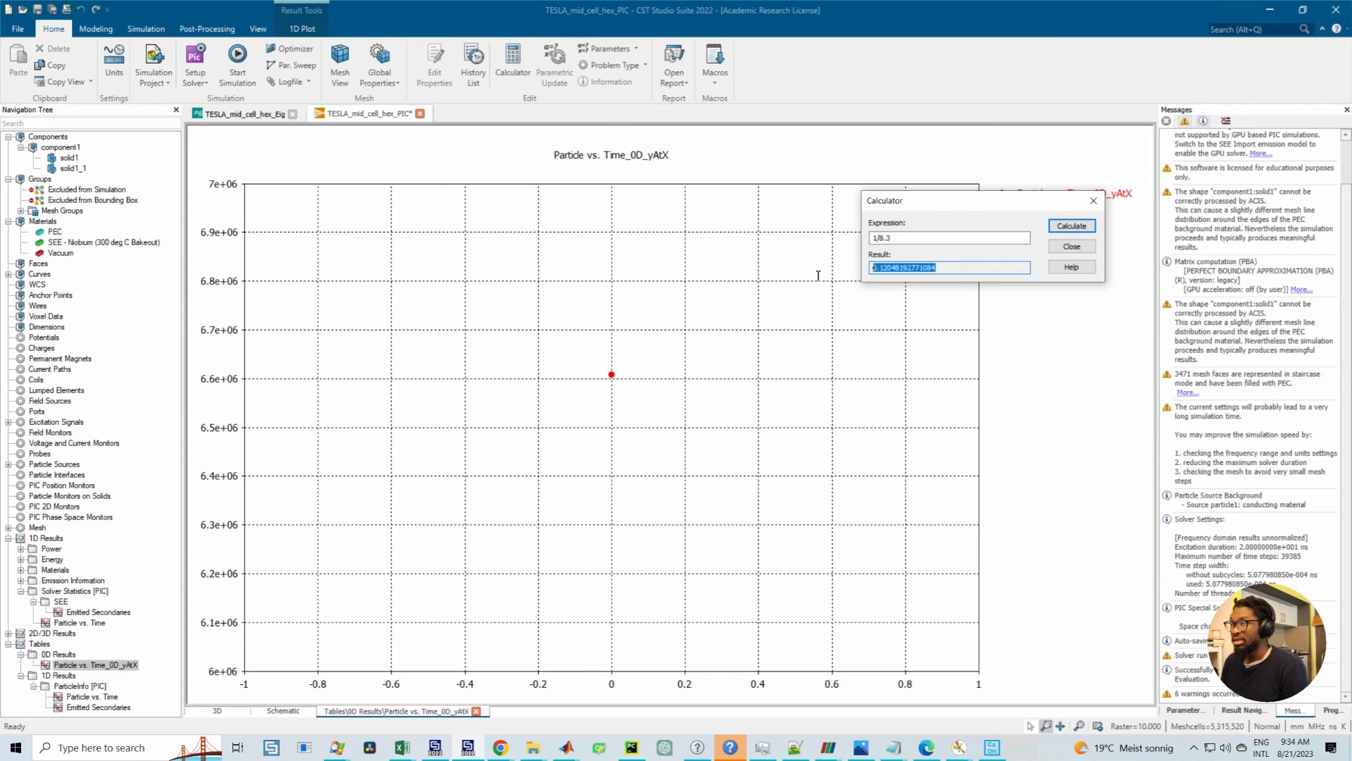
Step: Calculate 40/8.3 for the upper field factor and close the calculator
{"action": "left_click", "coordinate": [904, 244]}
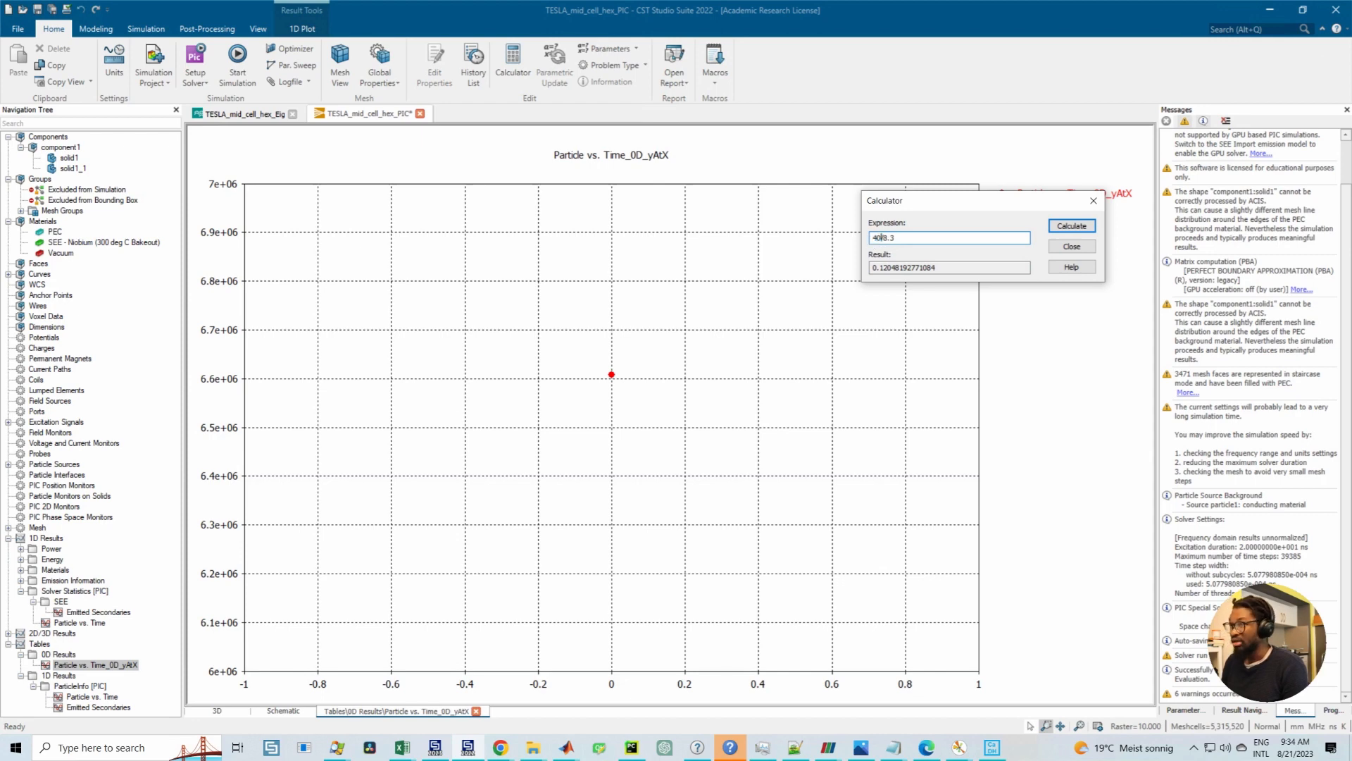
{"action": "left_click", "coordinate": [1064, 226]}
{"action": "left_click_drag", "start_coordinate": [952, 268], "coordinate": [844, 276]}
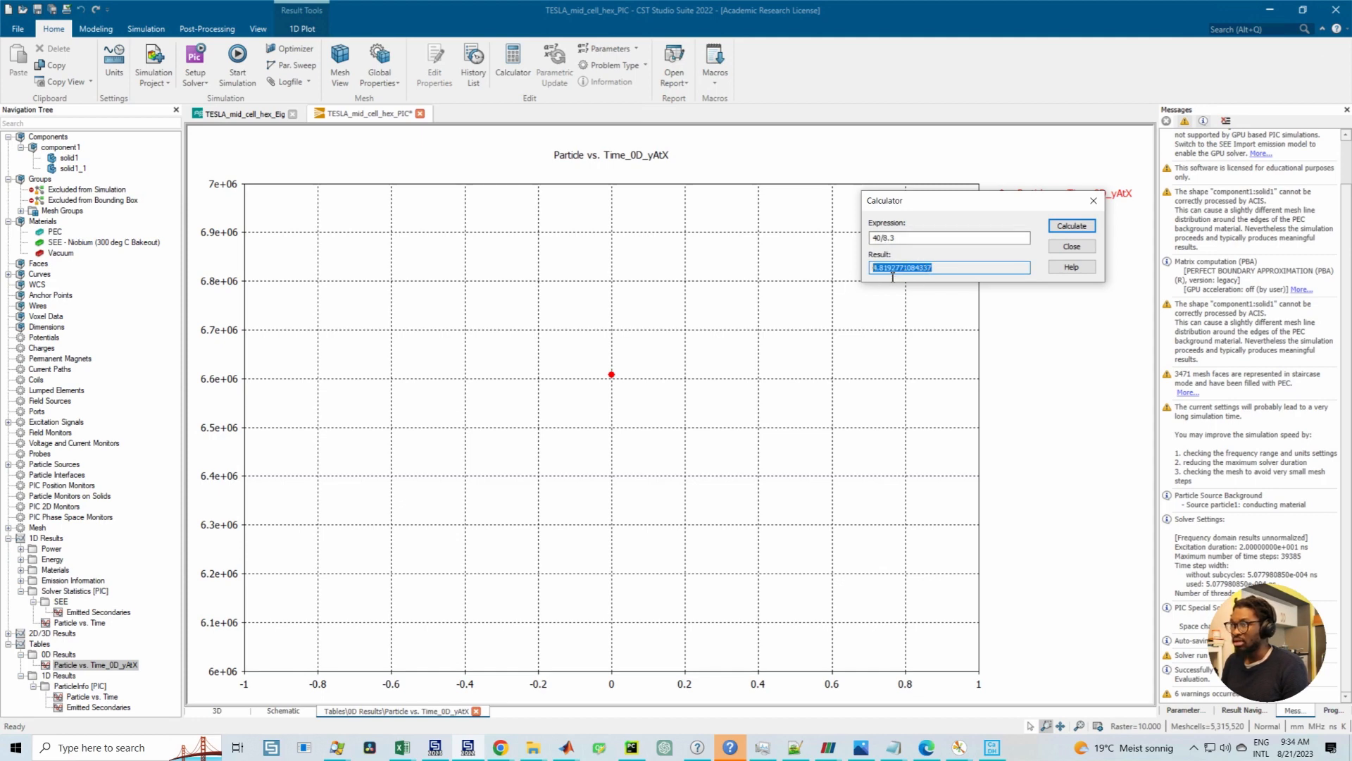
{"action": "left_click", "coordinate": [1092, 201]}
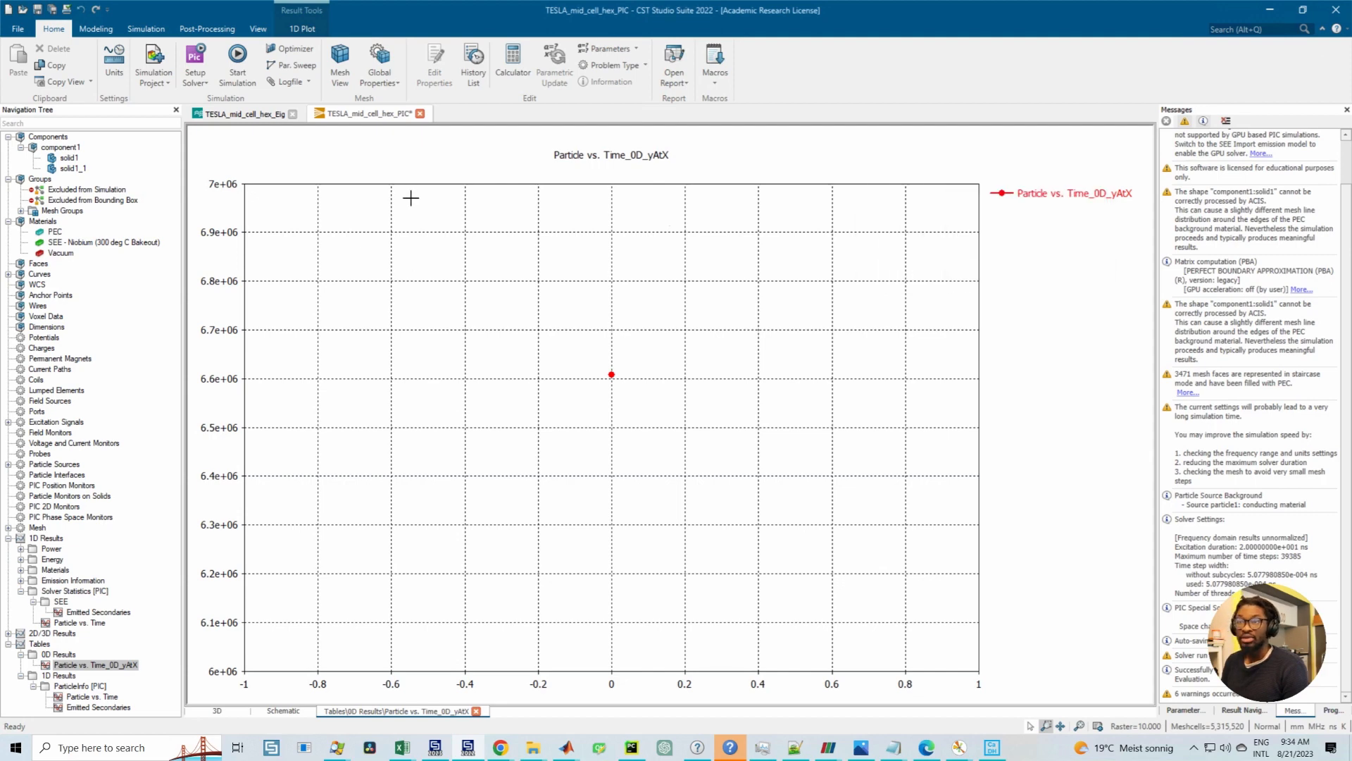
Step: Save the PIC project and create a PIC Solver parameter sweep sequence with a new sweep parameter
{"action": "key", "text": "ctrl+s"}
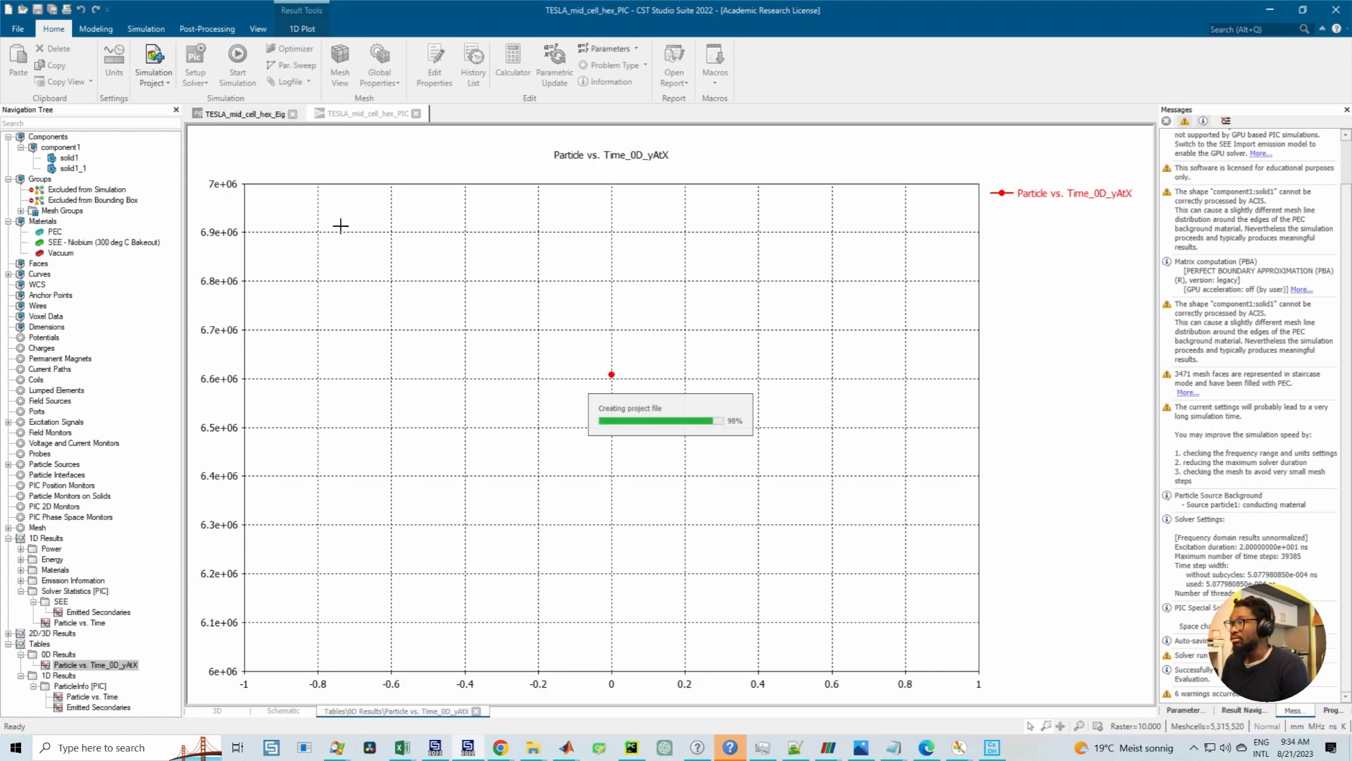
{"action": "left_click", "coordinate": [293, 65]}
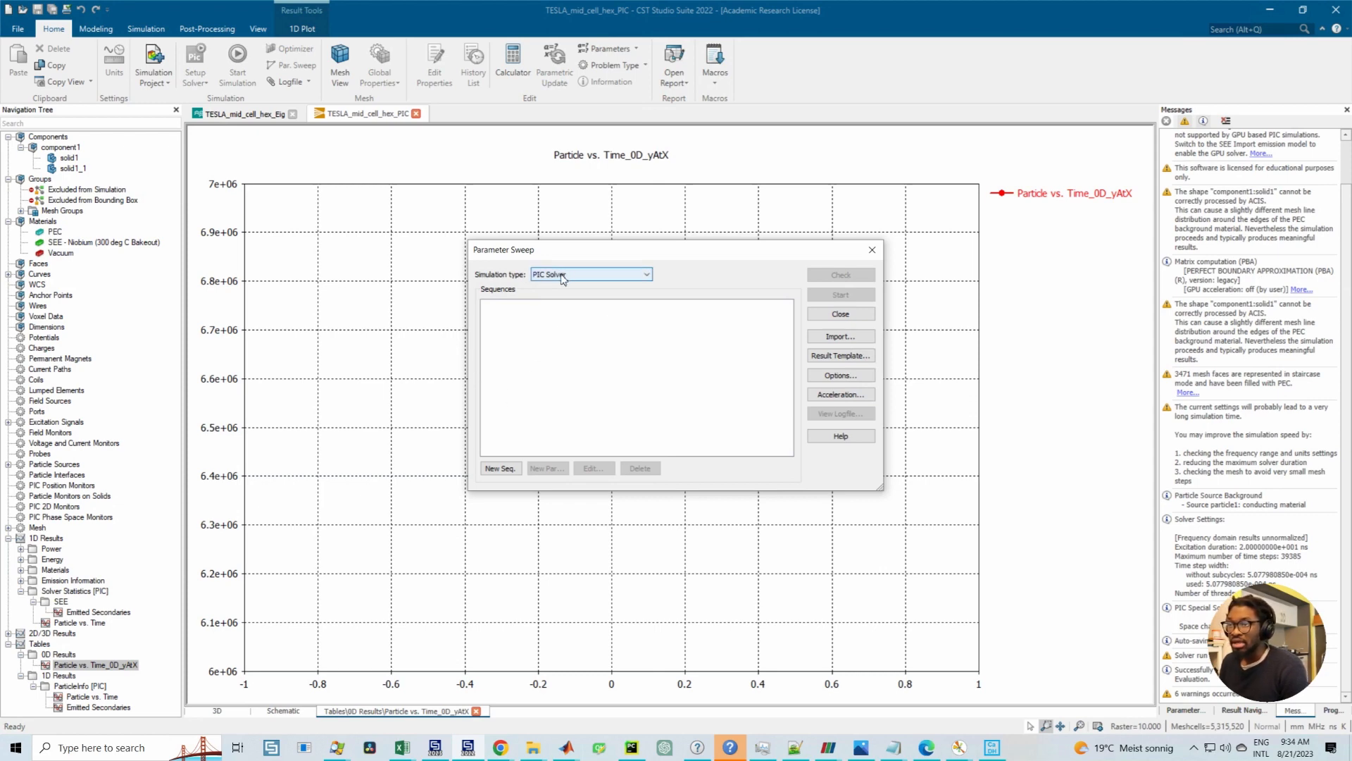
{"action": "left_click", "coordinate": [495, 468]}
{"action": "left_click", "coordinate": [554, 468]}
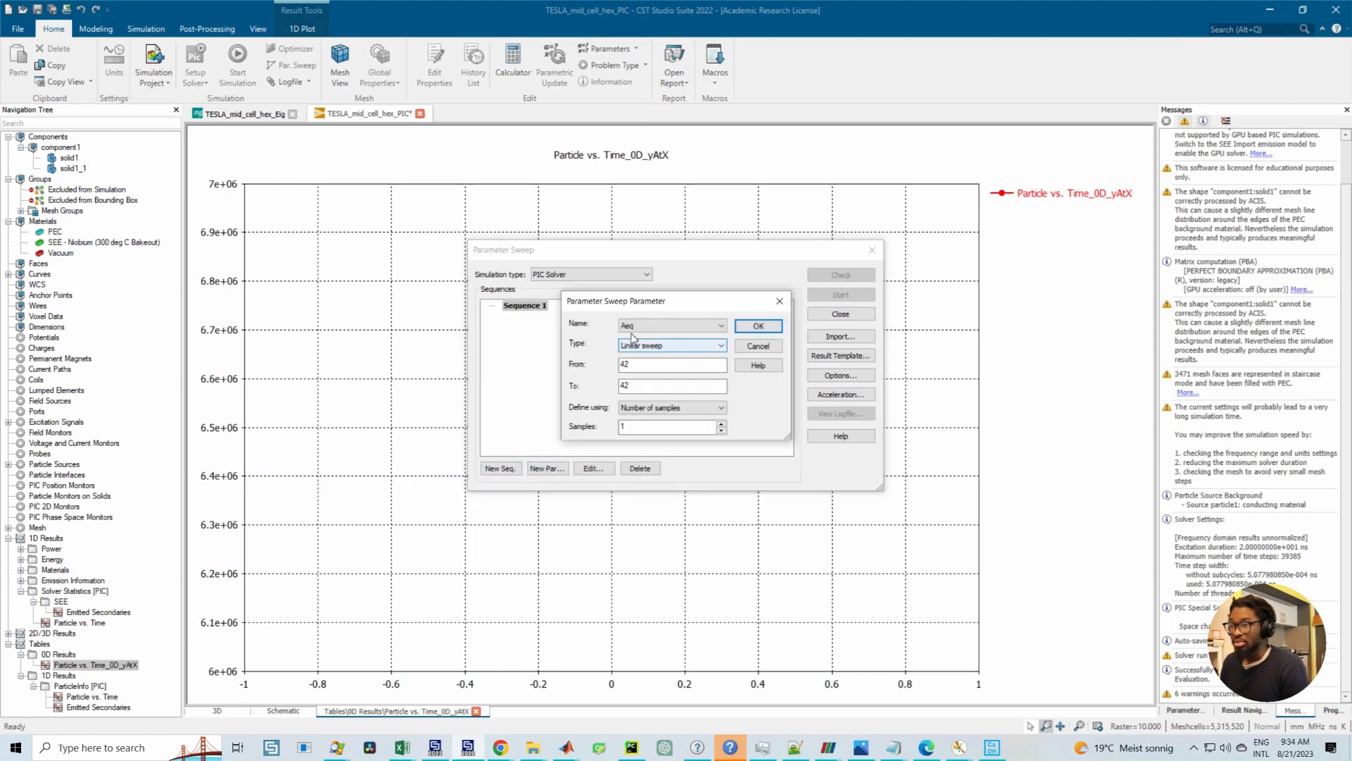
Step: Choose field_factor as the linear sweep parameter and set its range from 0.1 to 5
{"action": "left_click", "coordinate": [670, 326]}
{"action": "left_click", "coordinate": [674, 372]}
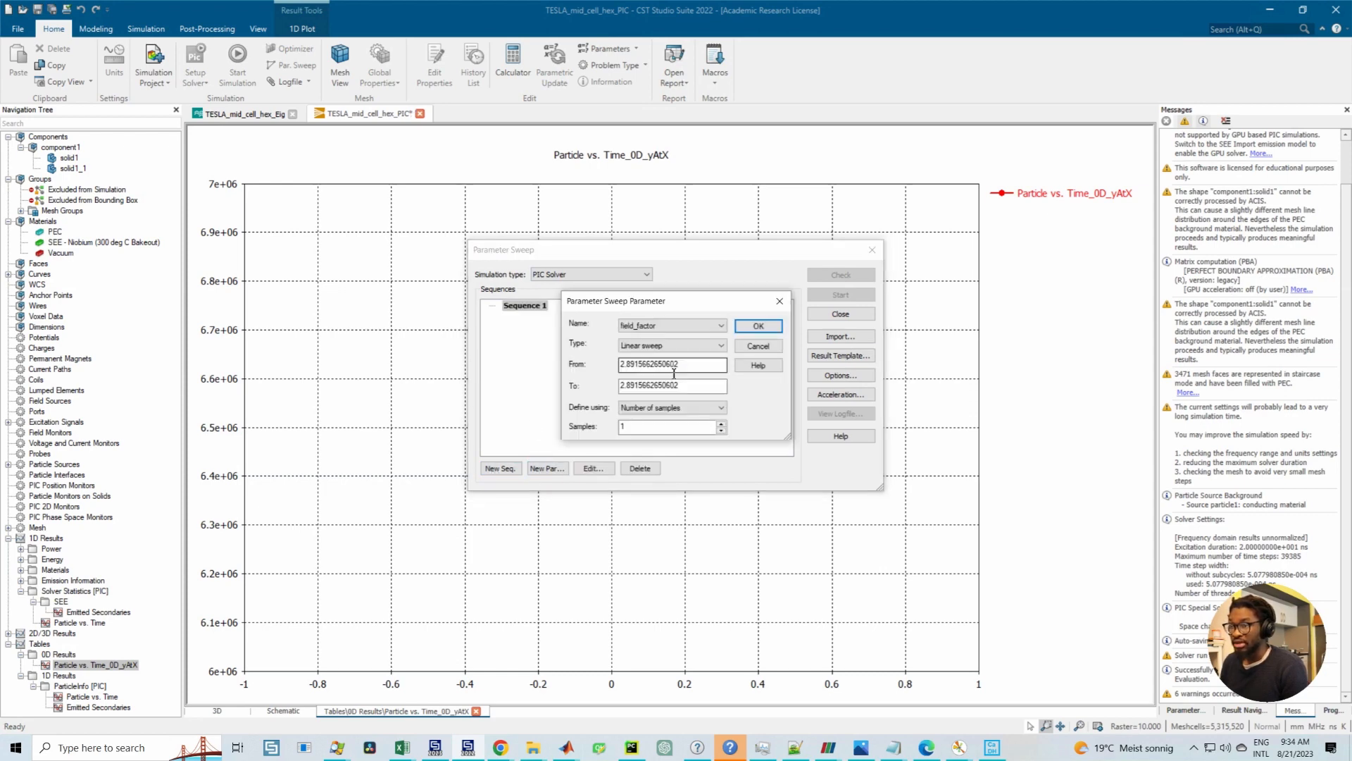
{"action": "left_click_drag", "start_coordinate": [700, 368], "coordinate": [570, 371]}
{"action": "type", "text": "0.1"}
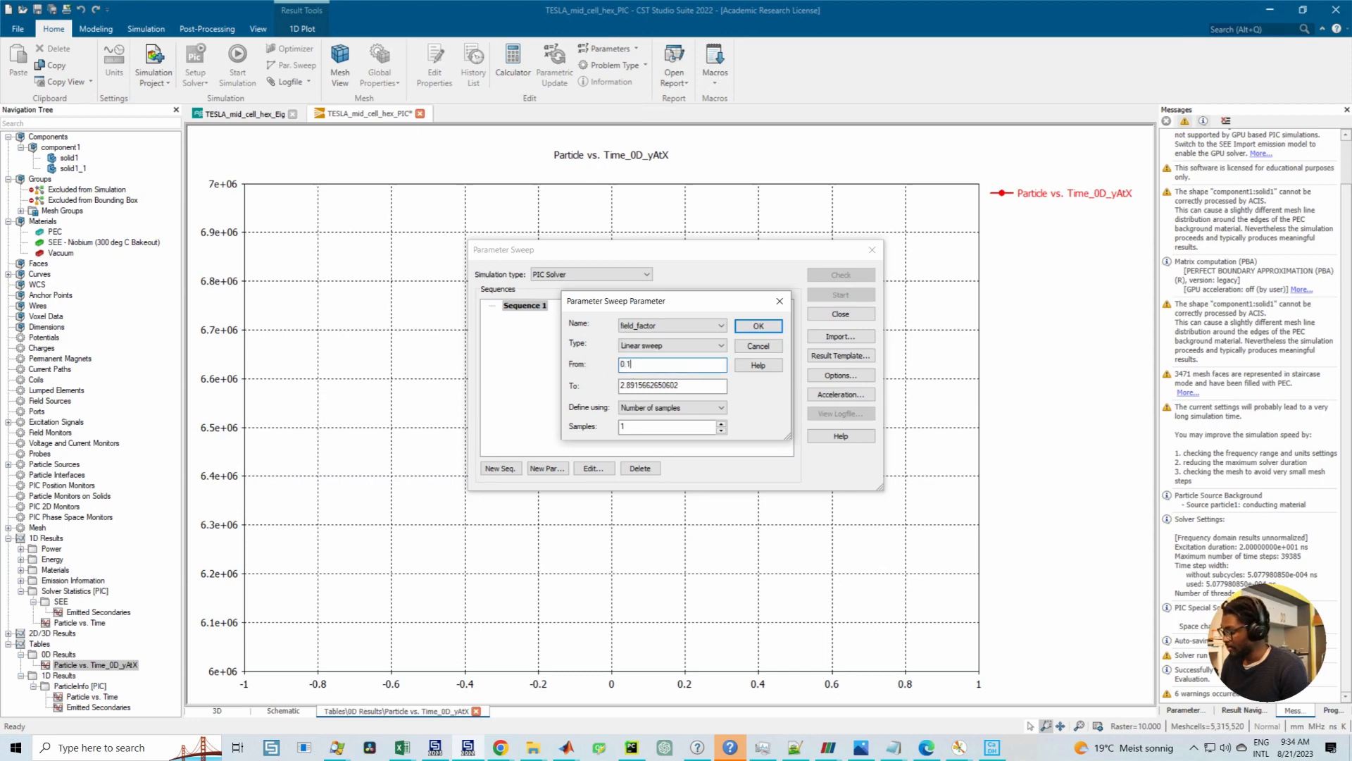
{"action": "left_click_drag", "start_coordinate": [695, 390], "coordinate": [588, 385]}
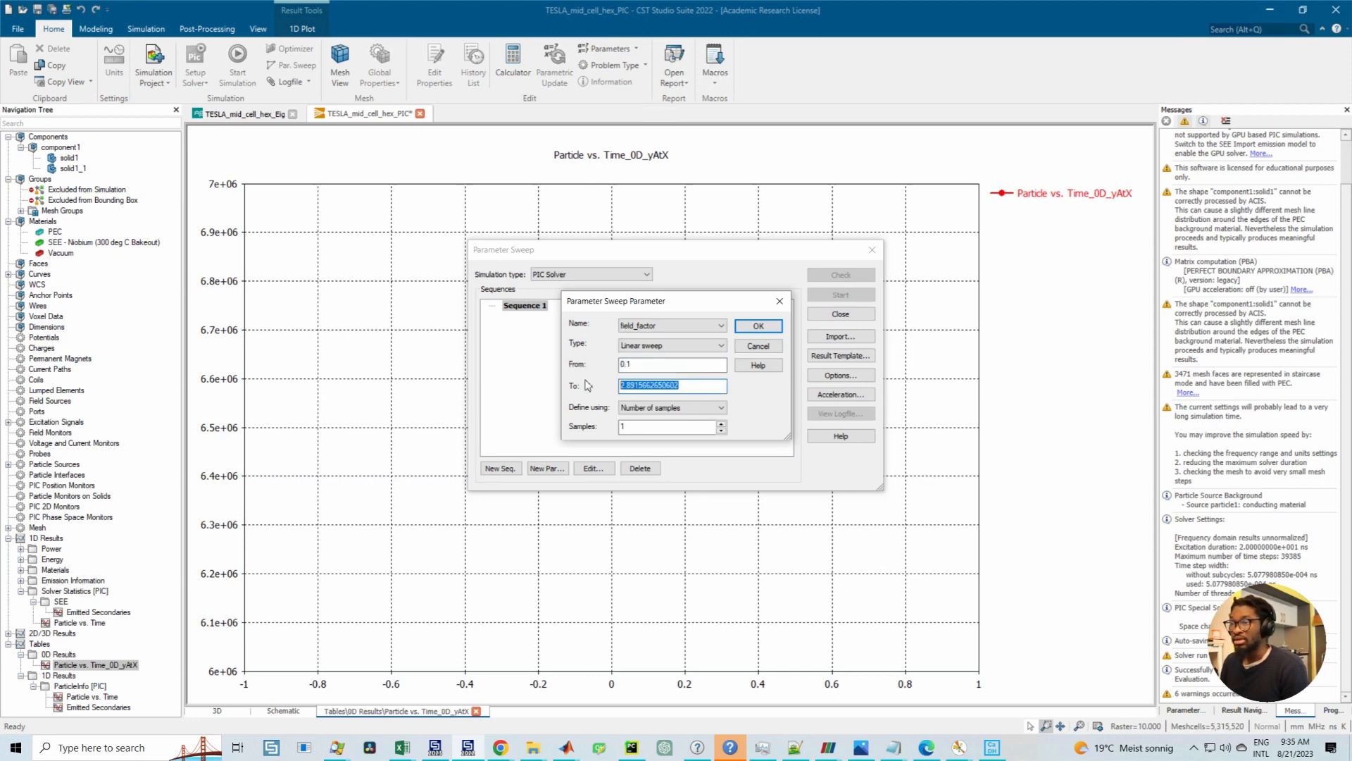
{"action": "type", "text": "5"}
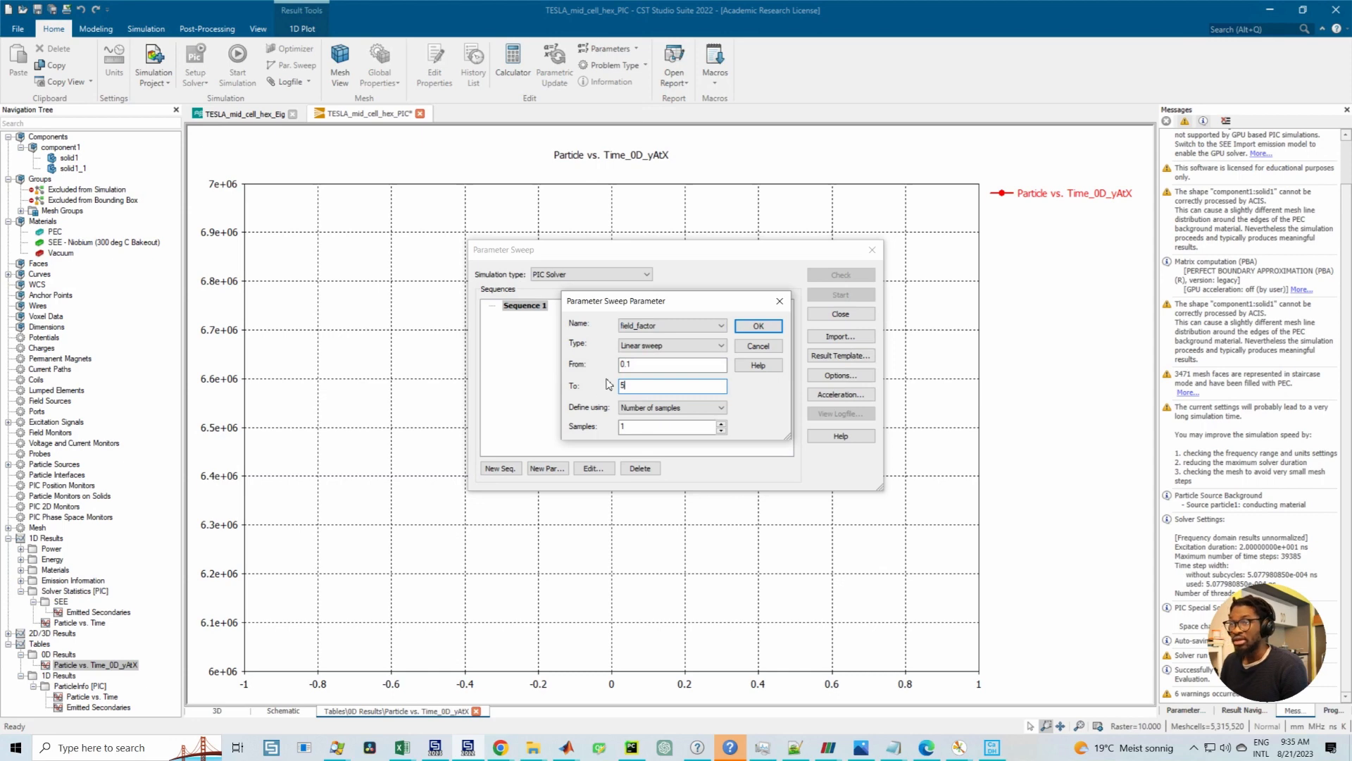
{"action": "left_click_drag", "start_coordinate": [669, 302], "coordinate": [601, 298]}
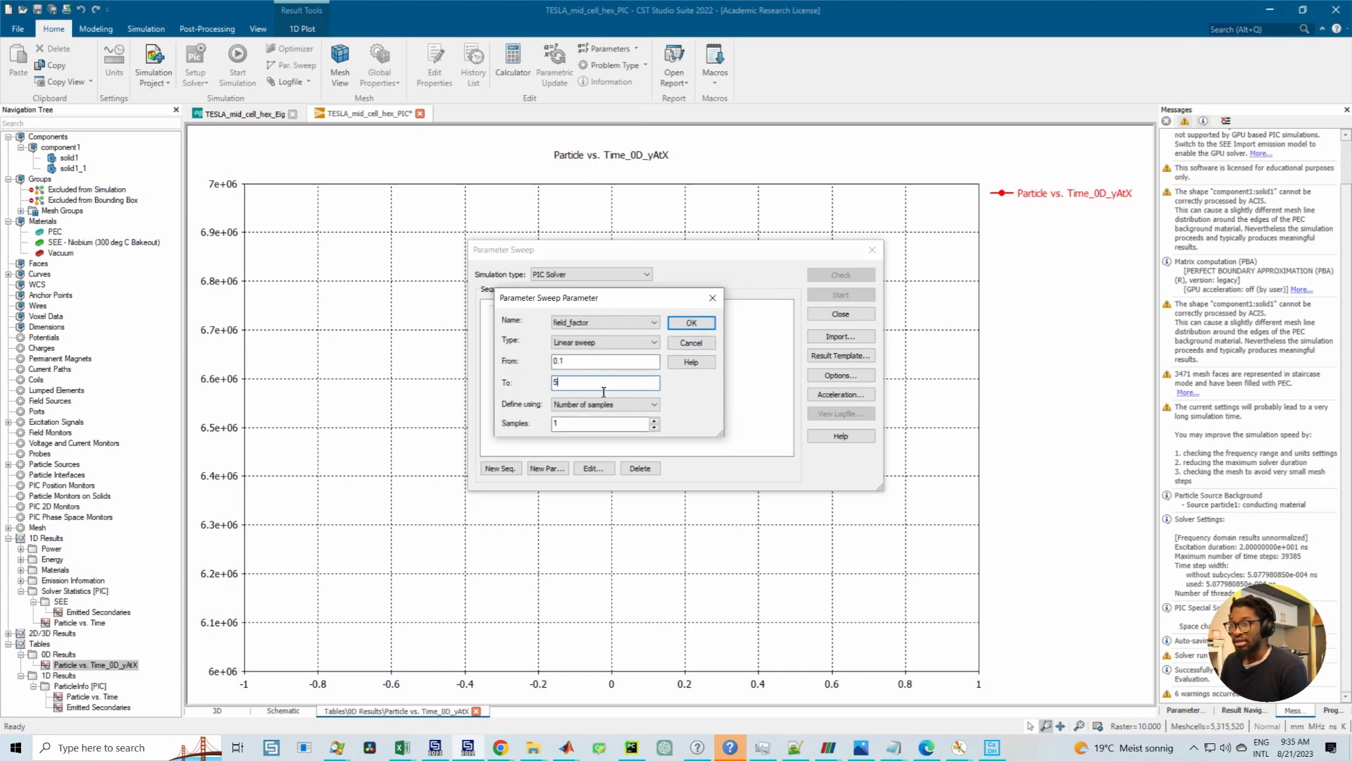
Step: Try to accept the field_factor sweep with 0.2 as the number of samples
{"action": "left_click", "coordinate": [568, 428]}
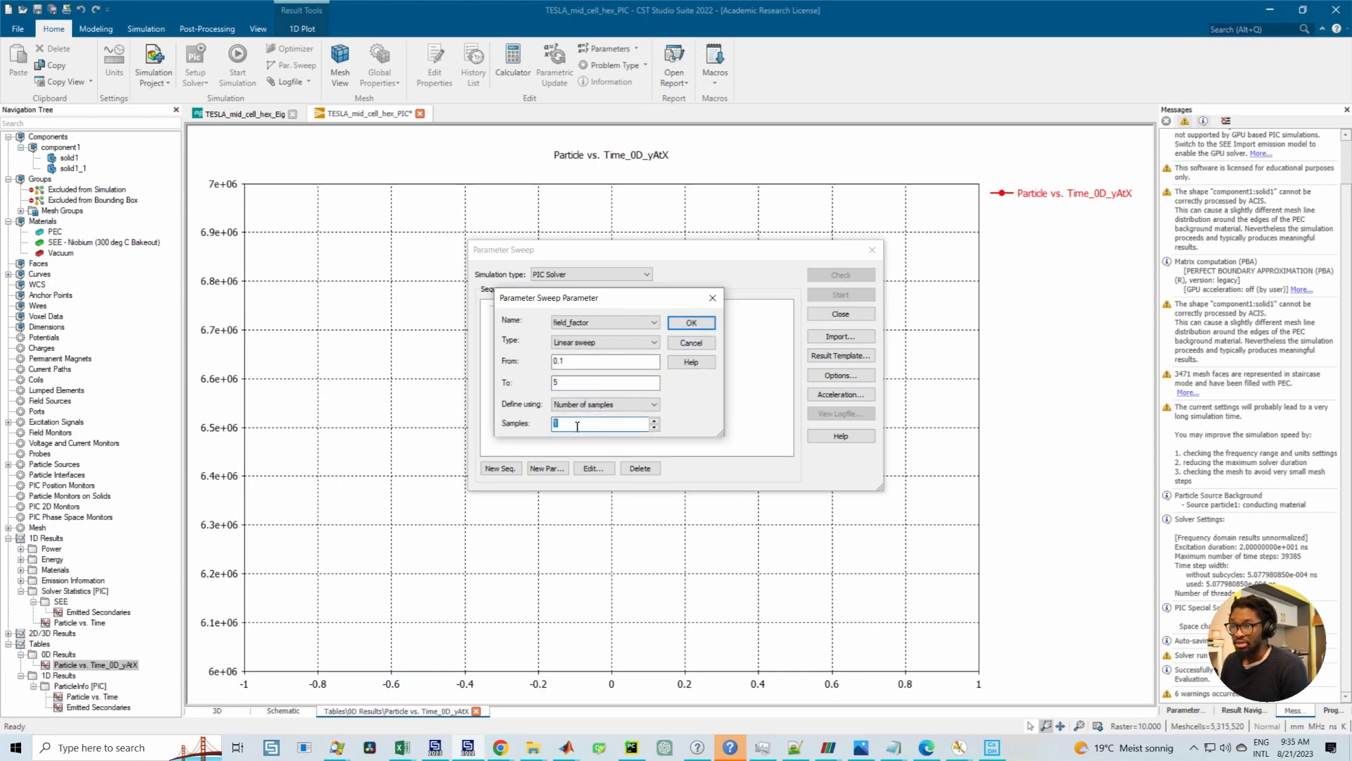
{"action": "type", "text": "0.2"}
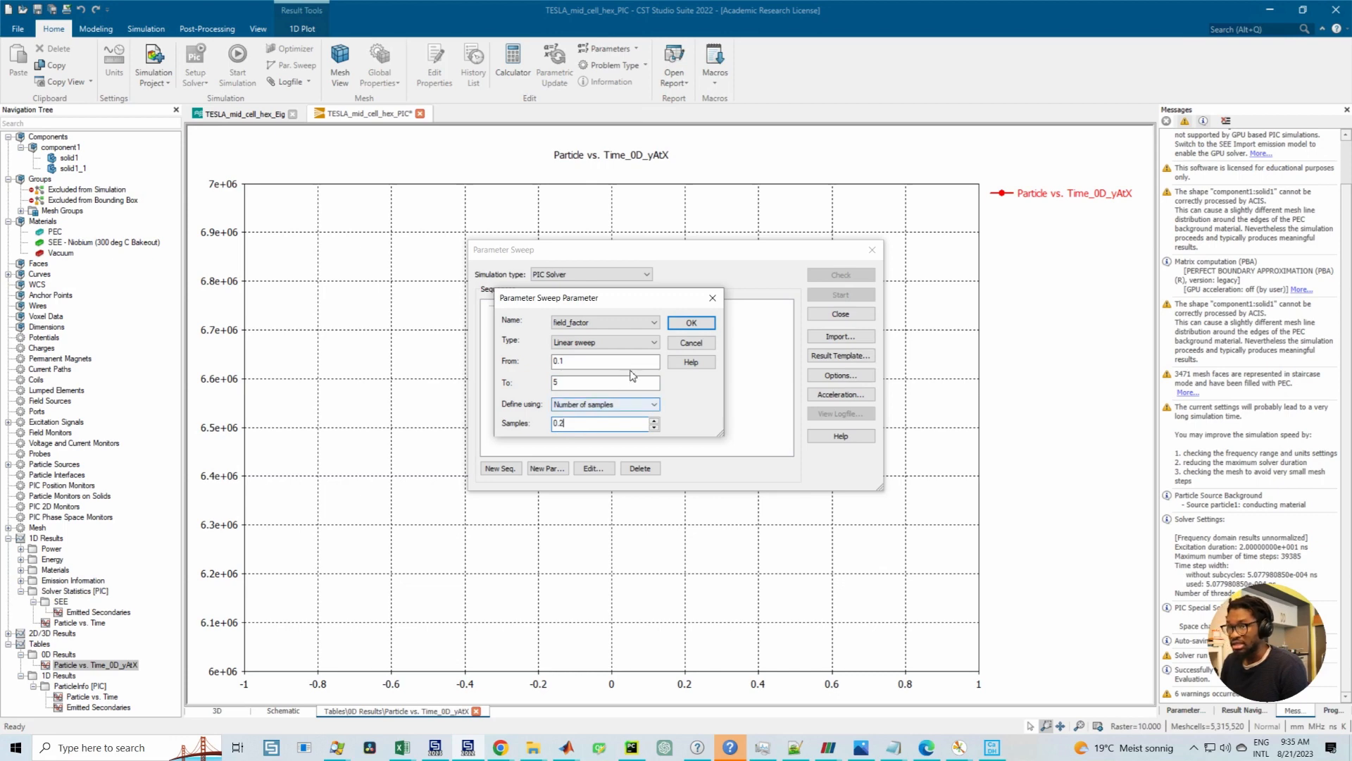
{"action": "left_click", "coordinate": [691, 324]}
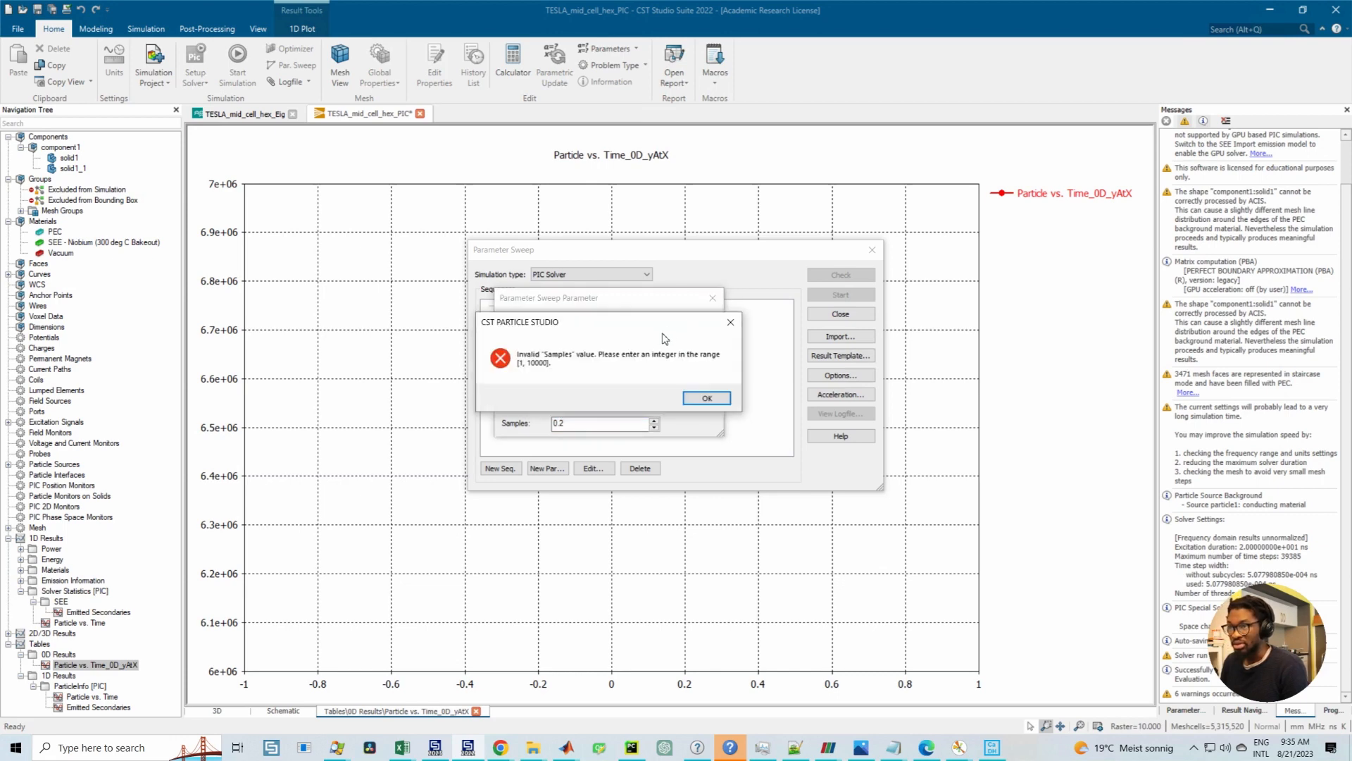
{"action": "left_click", "coordinate": [706, 399]}
Step: Define the field_factor sweep by a step width of 0.2 and add it to Sequence 1
{"action": "left_click", "coordinate": [599, 404]}
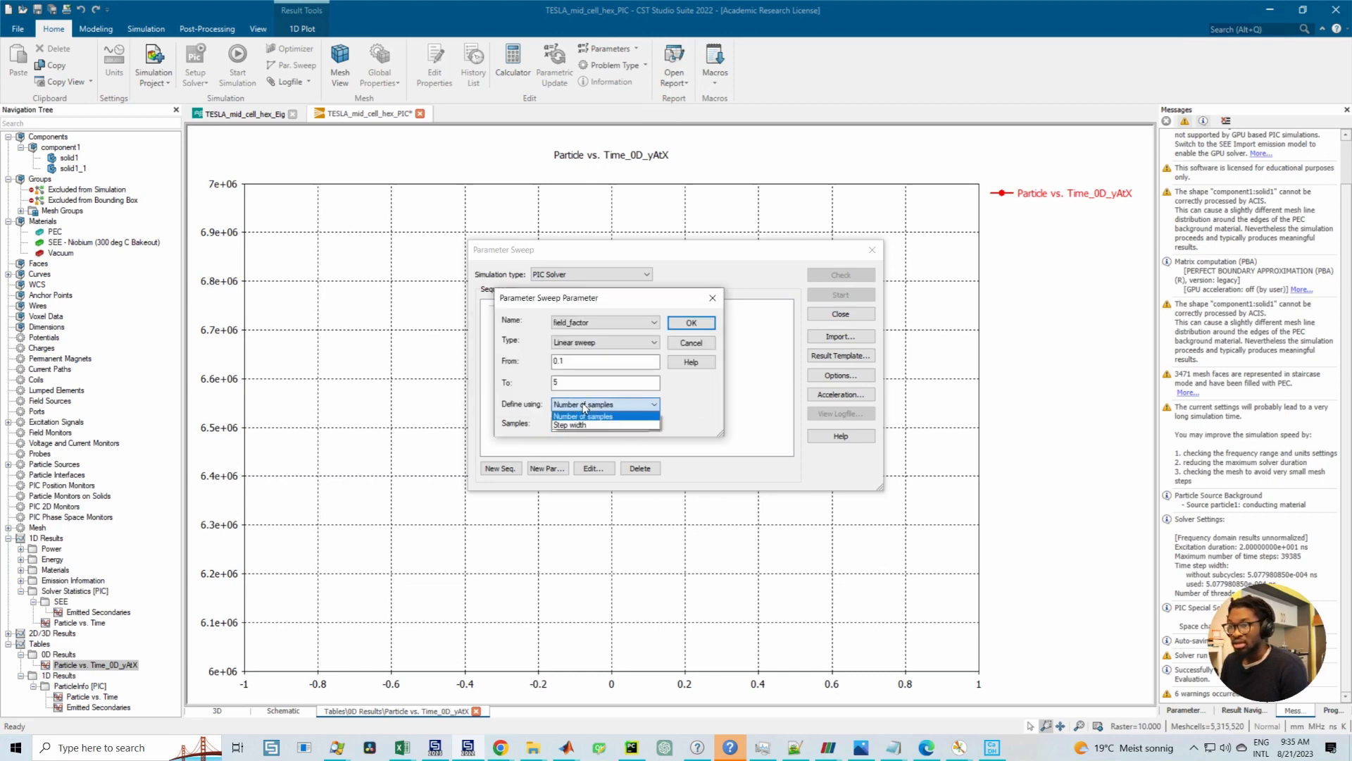
{"action": "left_click", "coordinate": [568, 426]}
{"action": "double_click", "coordinate": [594, 423]}
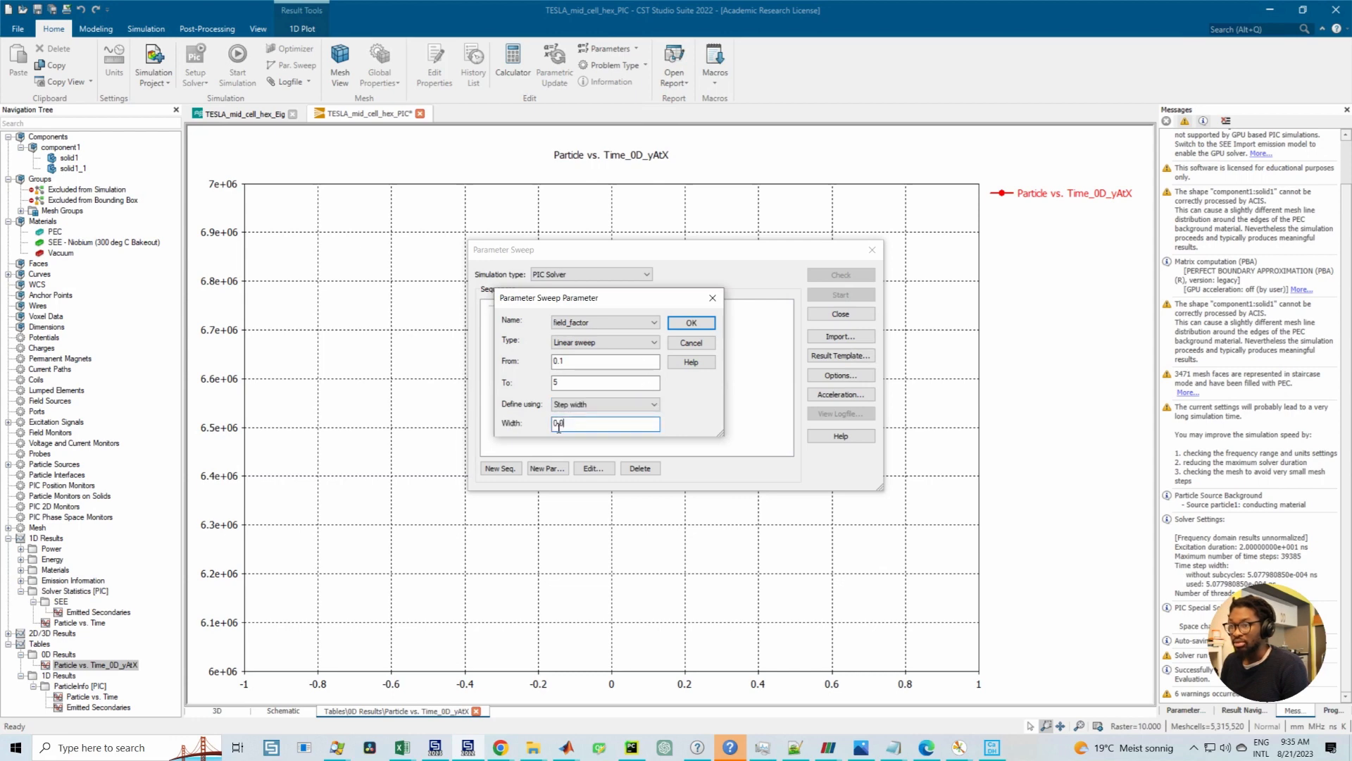
{"action": "type", "text": "0.2"}
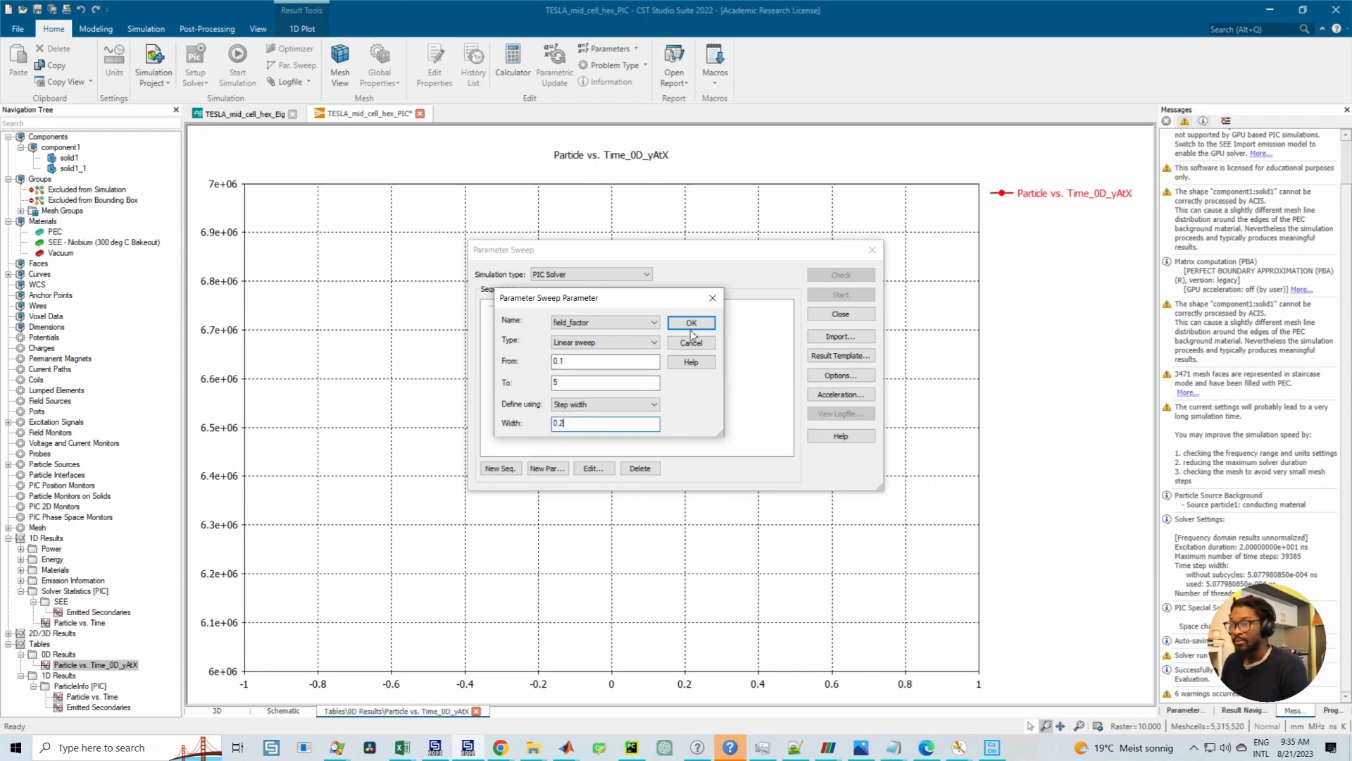
{"action": "left_click", "coordinate": [692, 327]}
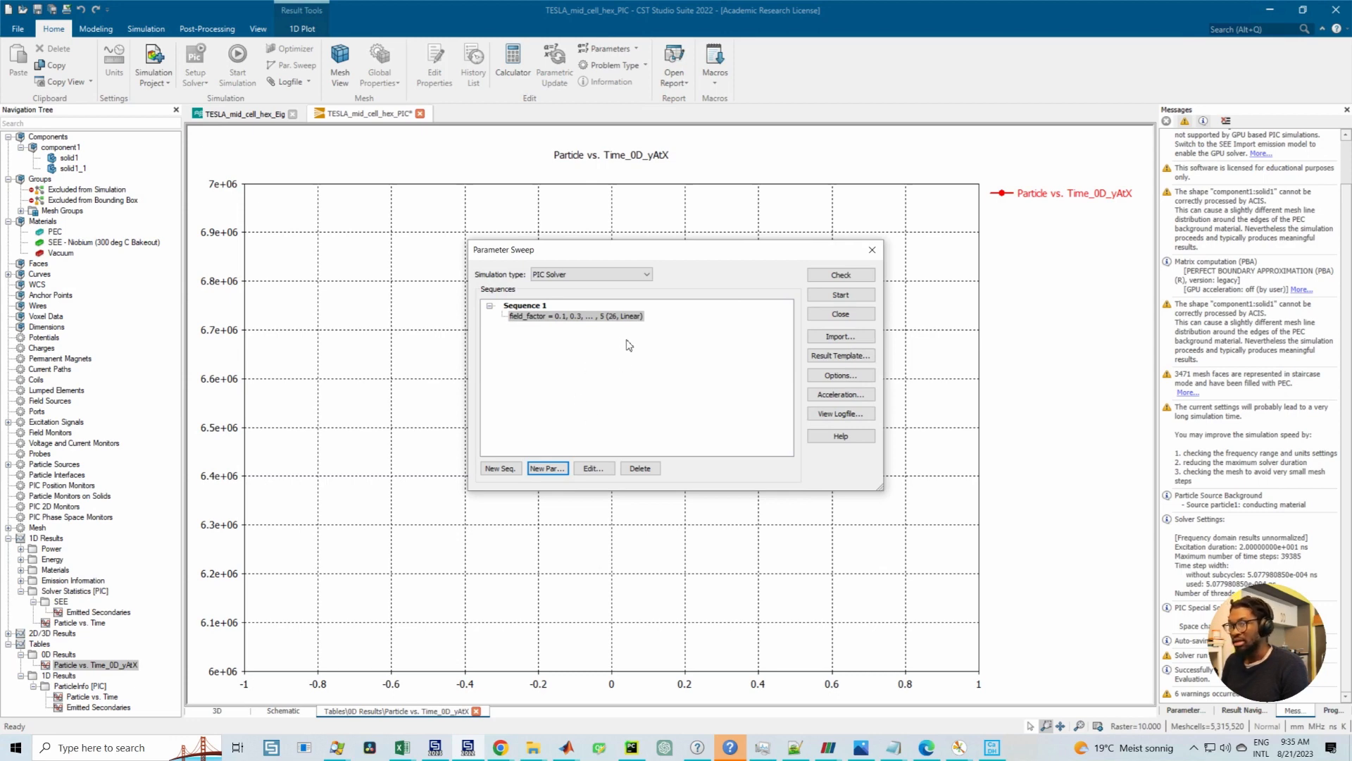
{"action": "left_click", "coordinate": [587, 357]}
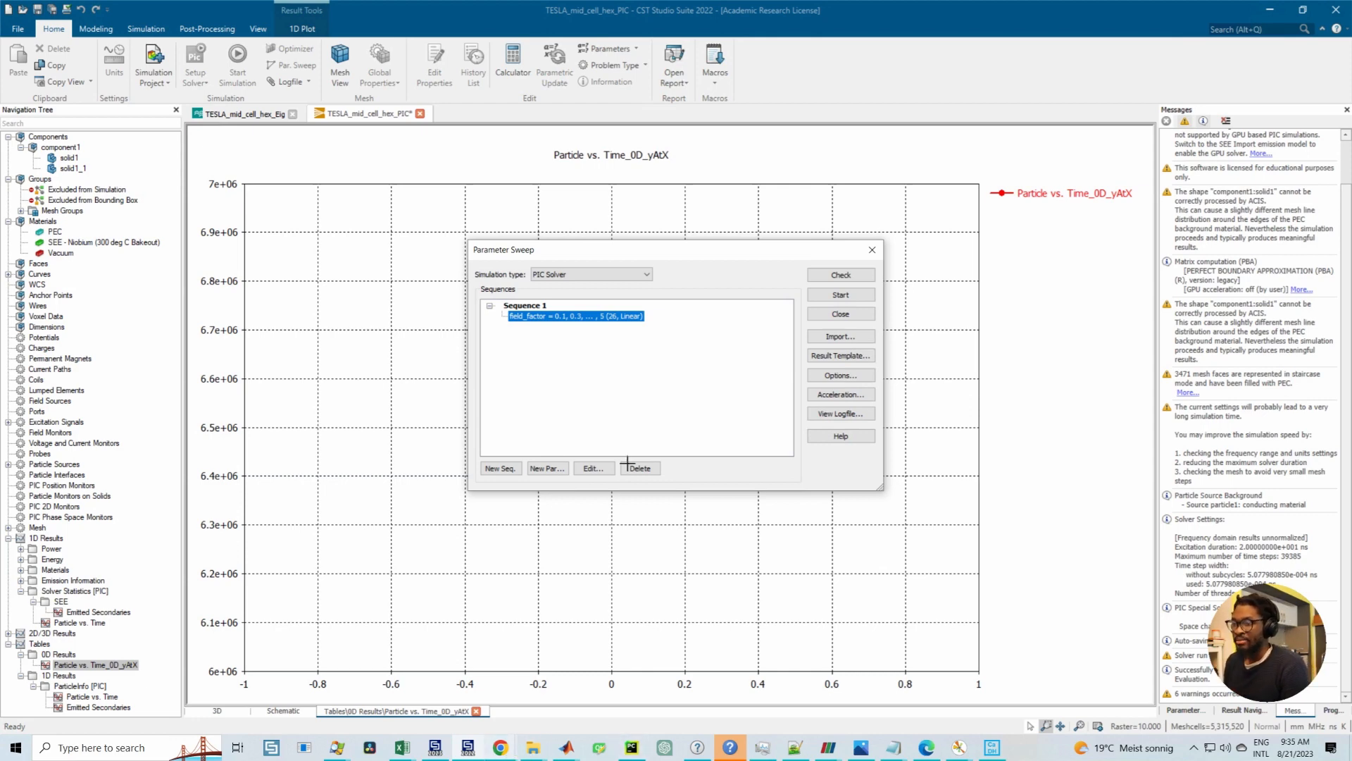
Step: Examine the Figure 1 plots and opening page of the TESLA cavity multipacting paper in Chrome, then return to CST Studio Suite
{"action": "left_click", "coordinate": [500, 748]}
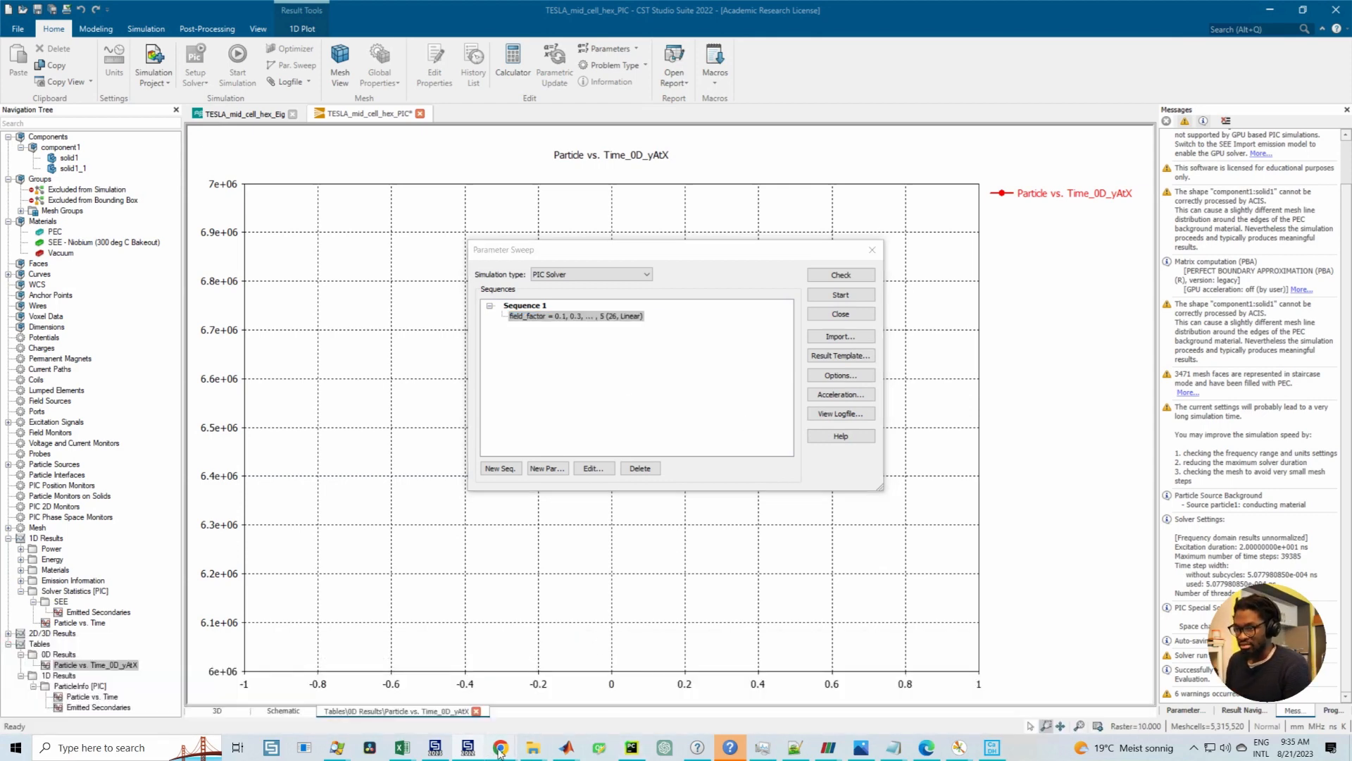
{"action": "left_click", "coordinate": [1055, 676]}
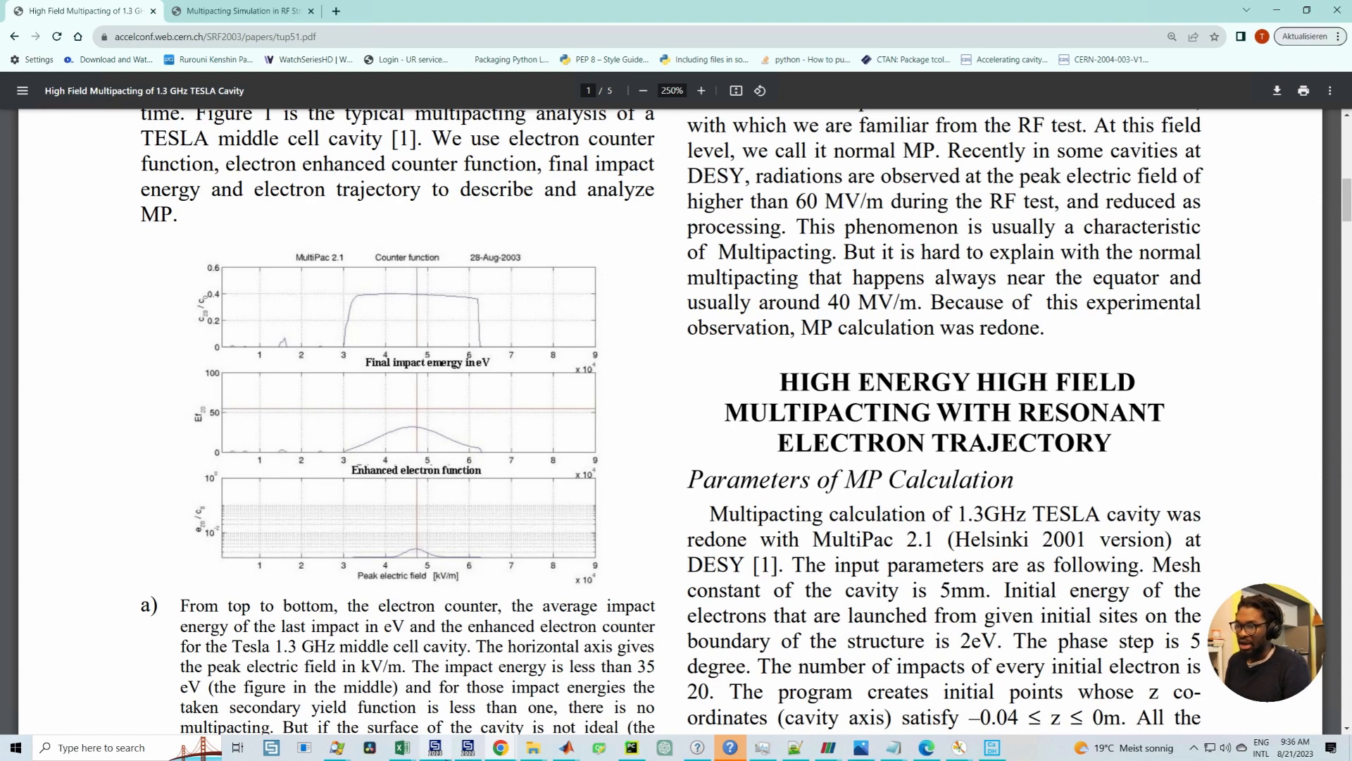
{"action": "left_click", "coordinate": [467, 750]}
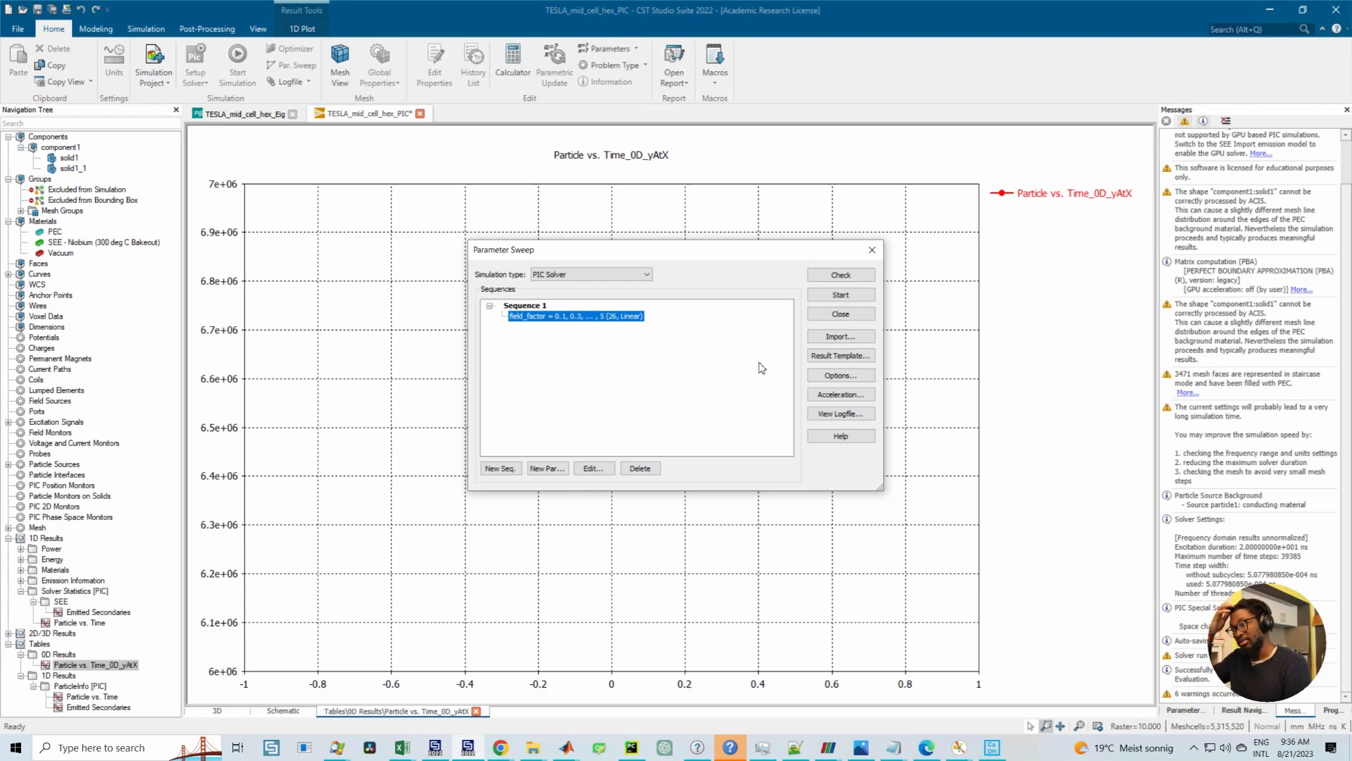
{"action": "mouse_move", "coordinate": [500, 747]}
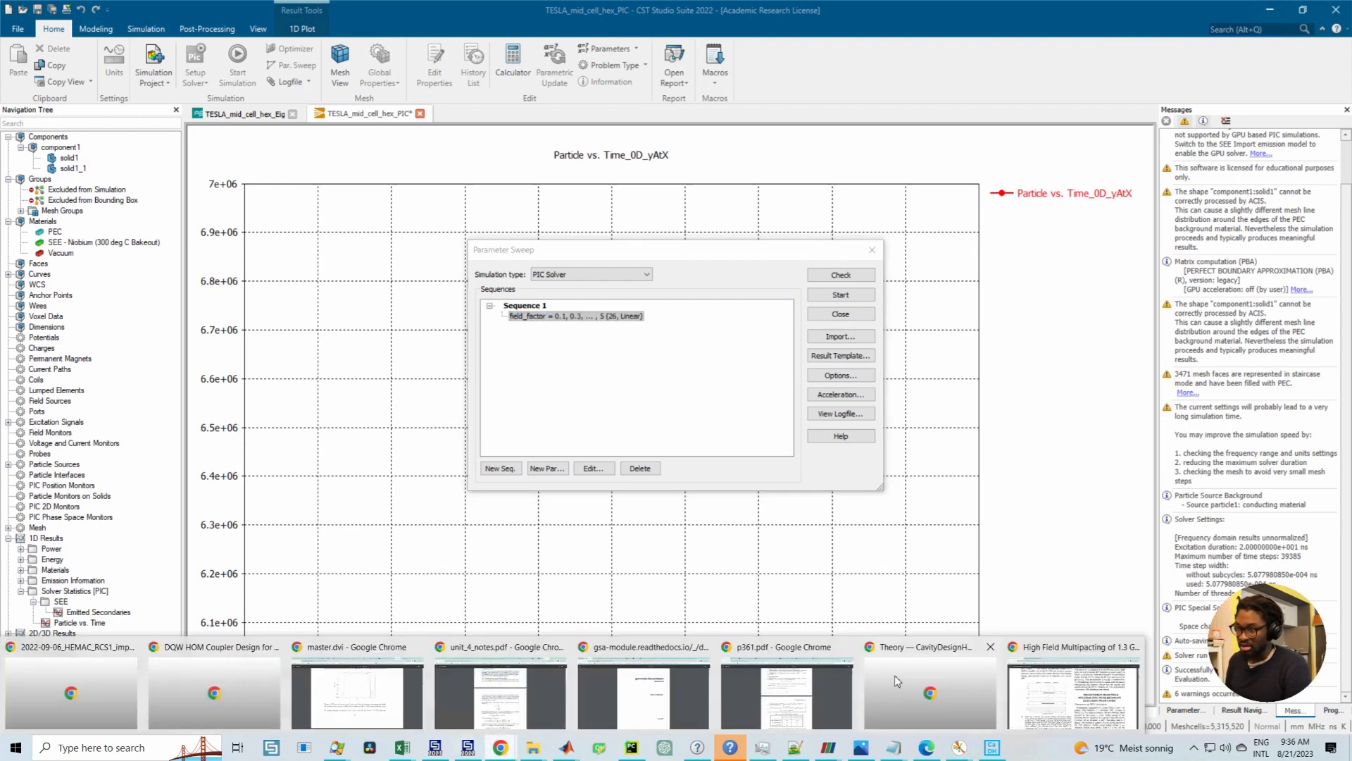
{"action": "left_click", "coordinate": [1035, 687]}
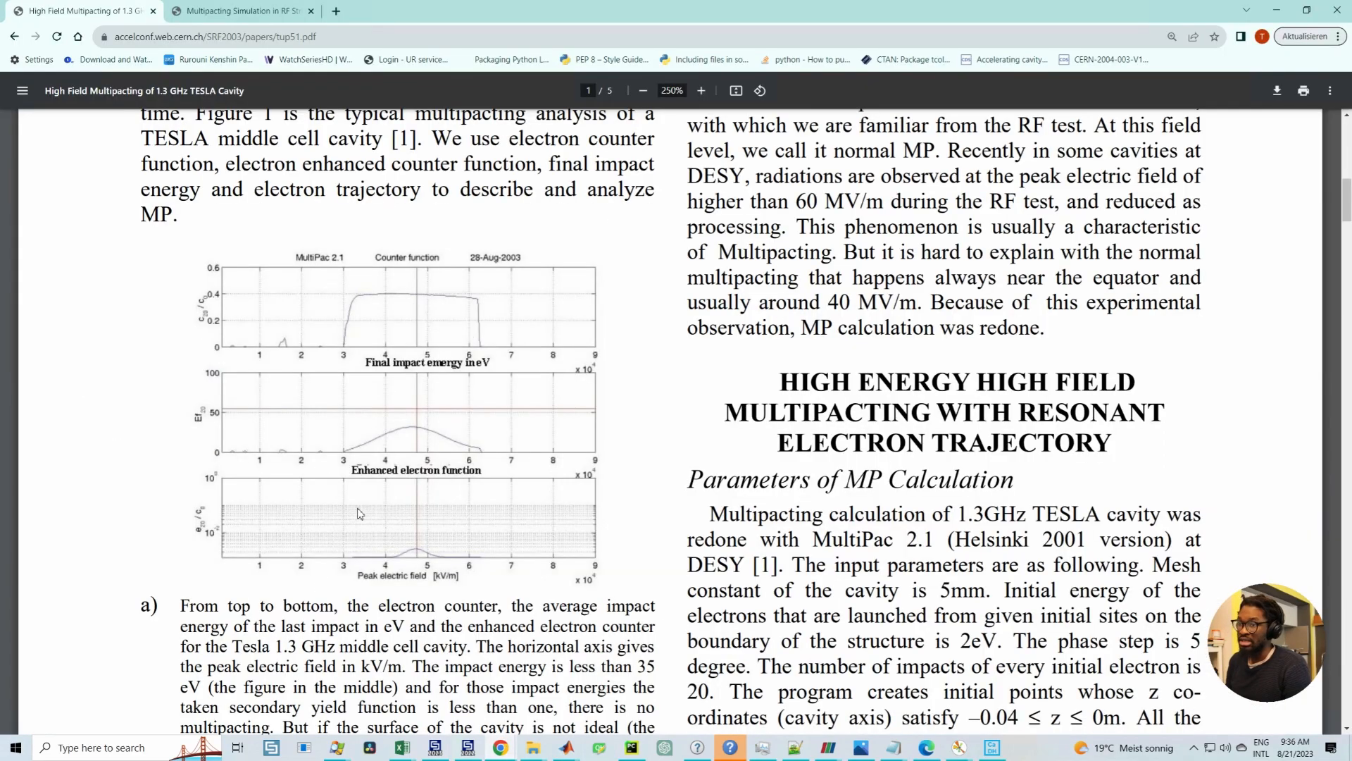
{"action": "scroll", "coordinate": [454, 350], "scroll_direction": "up", "scroll_amount": 12}
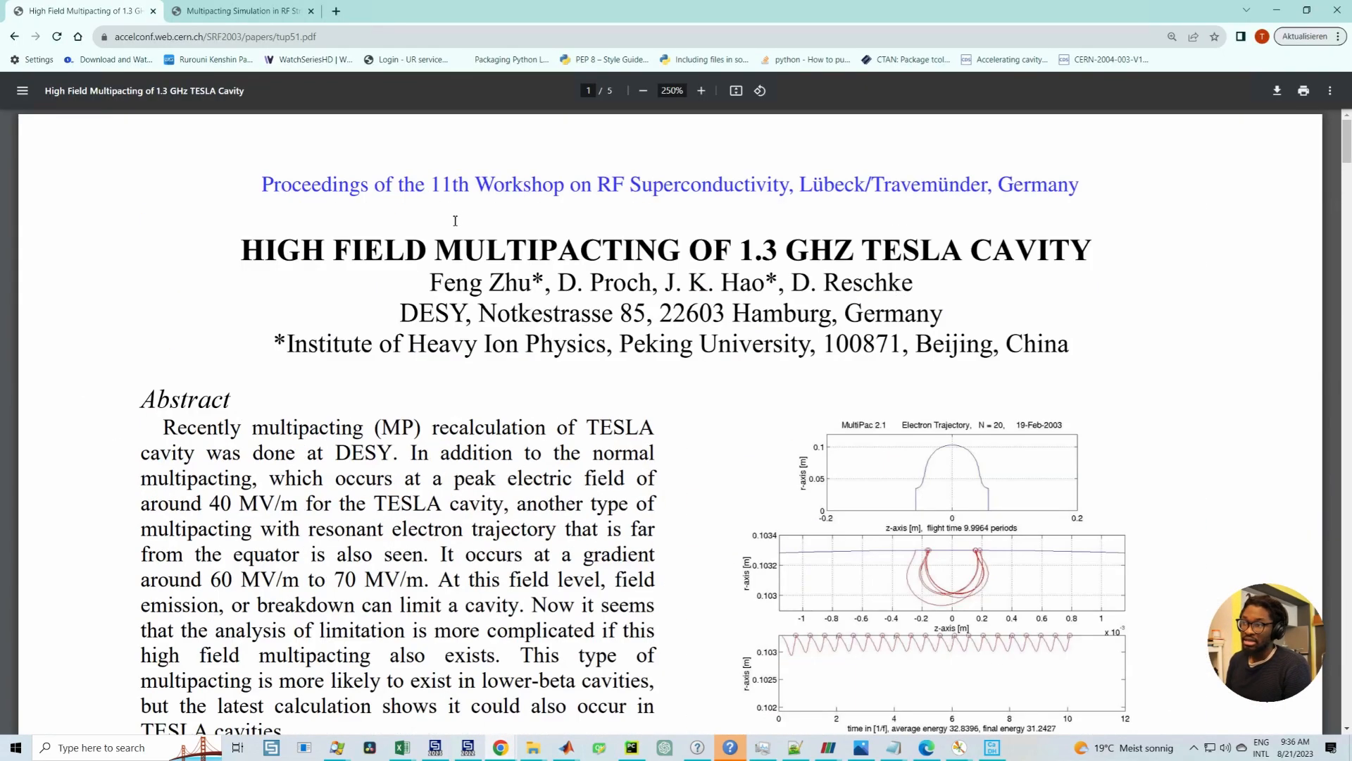
{"action": "scroll", "coordinate": [900, 427], "scroll_direction": "down", "scroll_amount": 6}
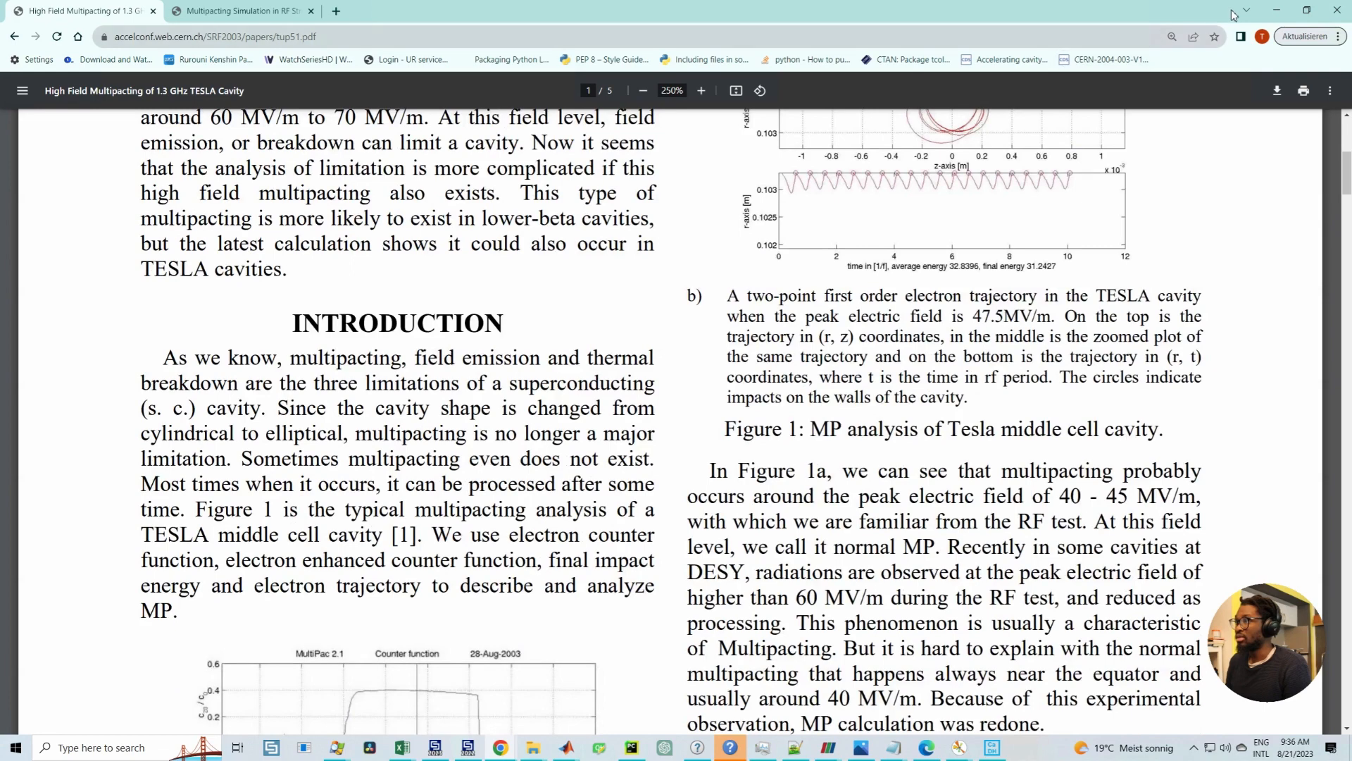
{"action": "left_click", "coordinate": [1278, 12]}
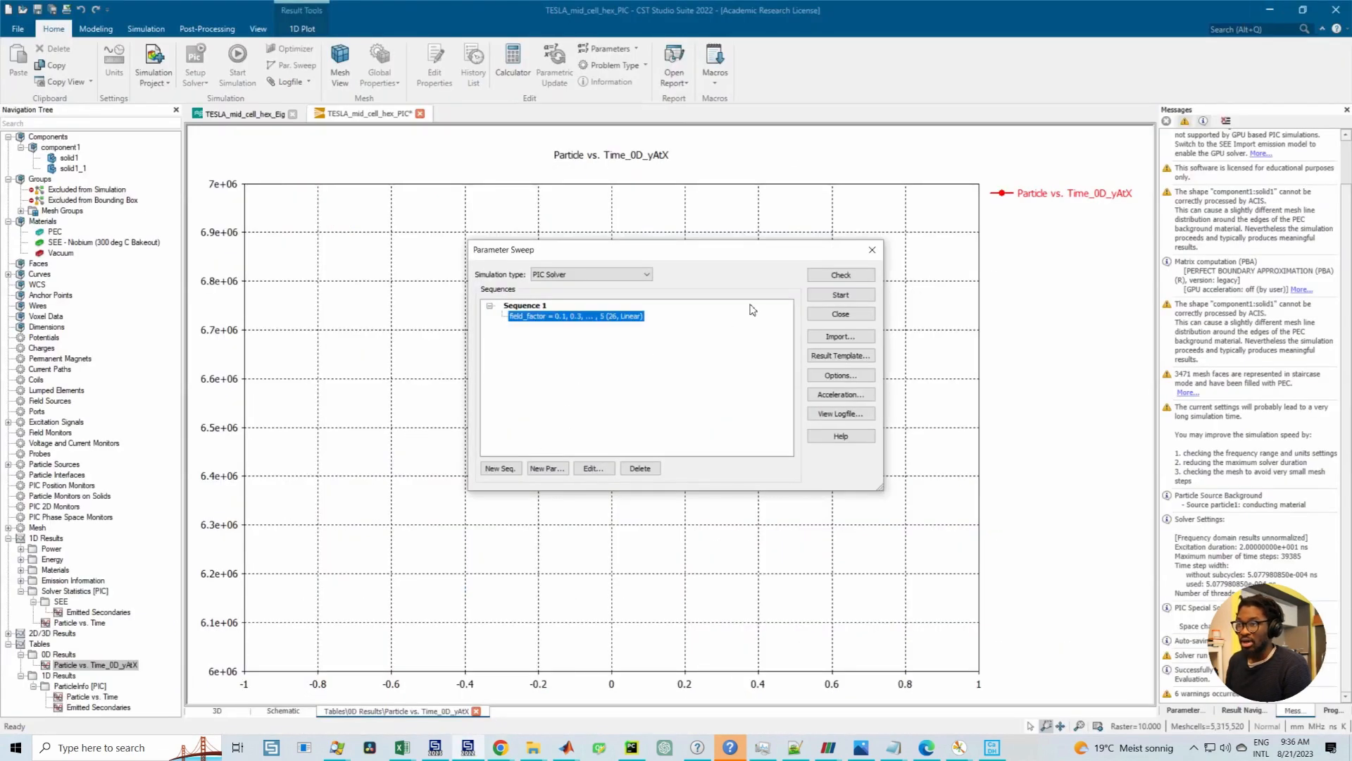
Step: Start the field_factor parameter sweep, deleting current results while keeping parametric results and cache
{"action": "left_click", "coordinate": [839, 296]}
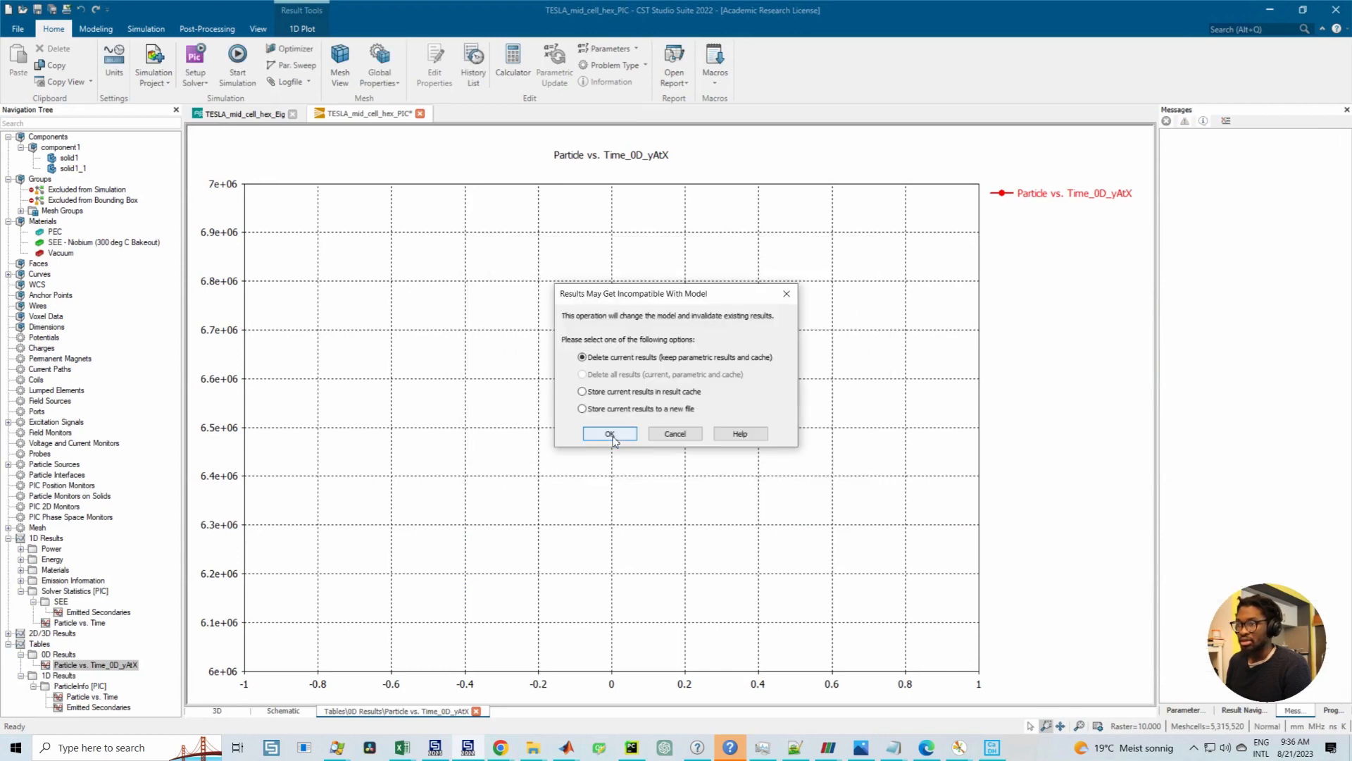
{"action": "left_click", "coordinate": [609, 432]}
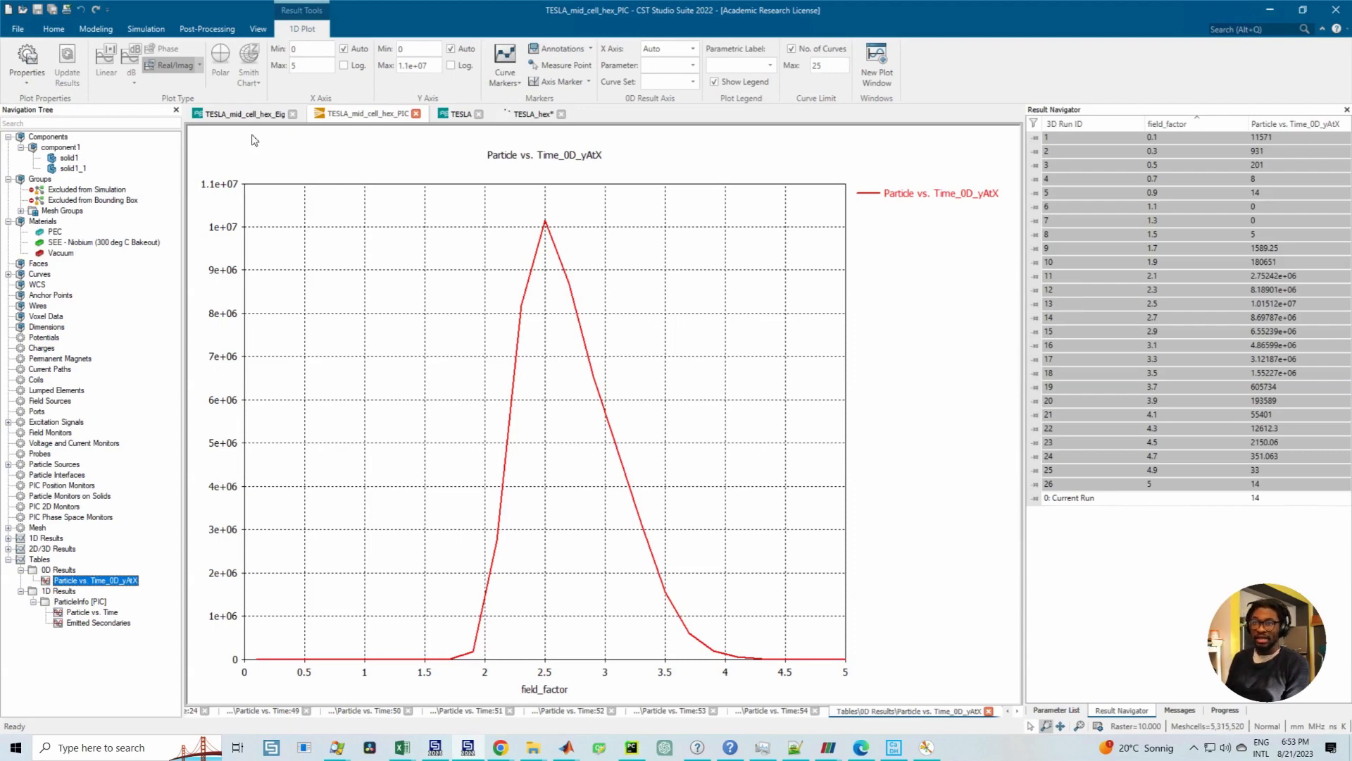
{"action": "left_click", "coordinate": [149, 30]}
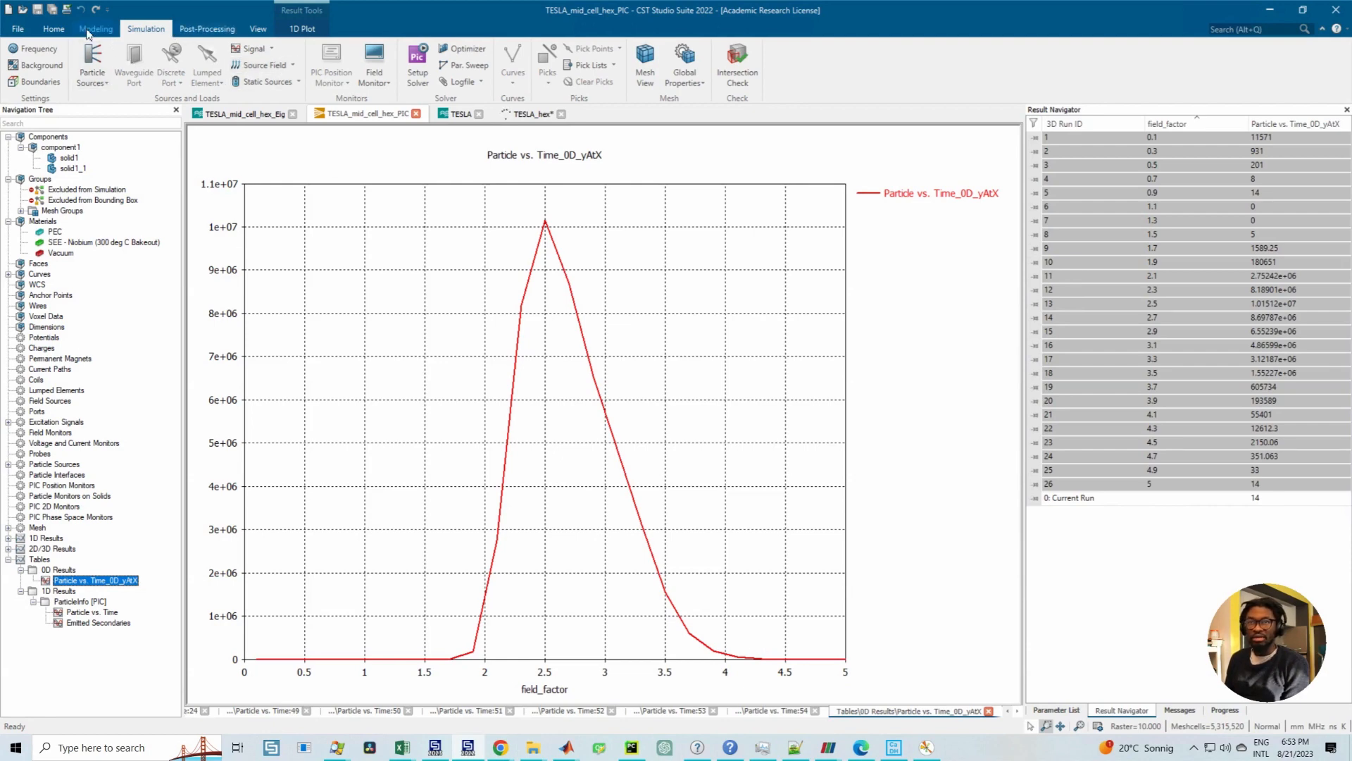
Step: Review the solver logfile for the start and finish times and total simulation time, and close it
{"action": "left_click", "coordinate": [55, 31]}
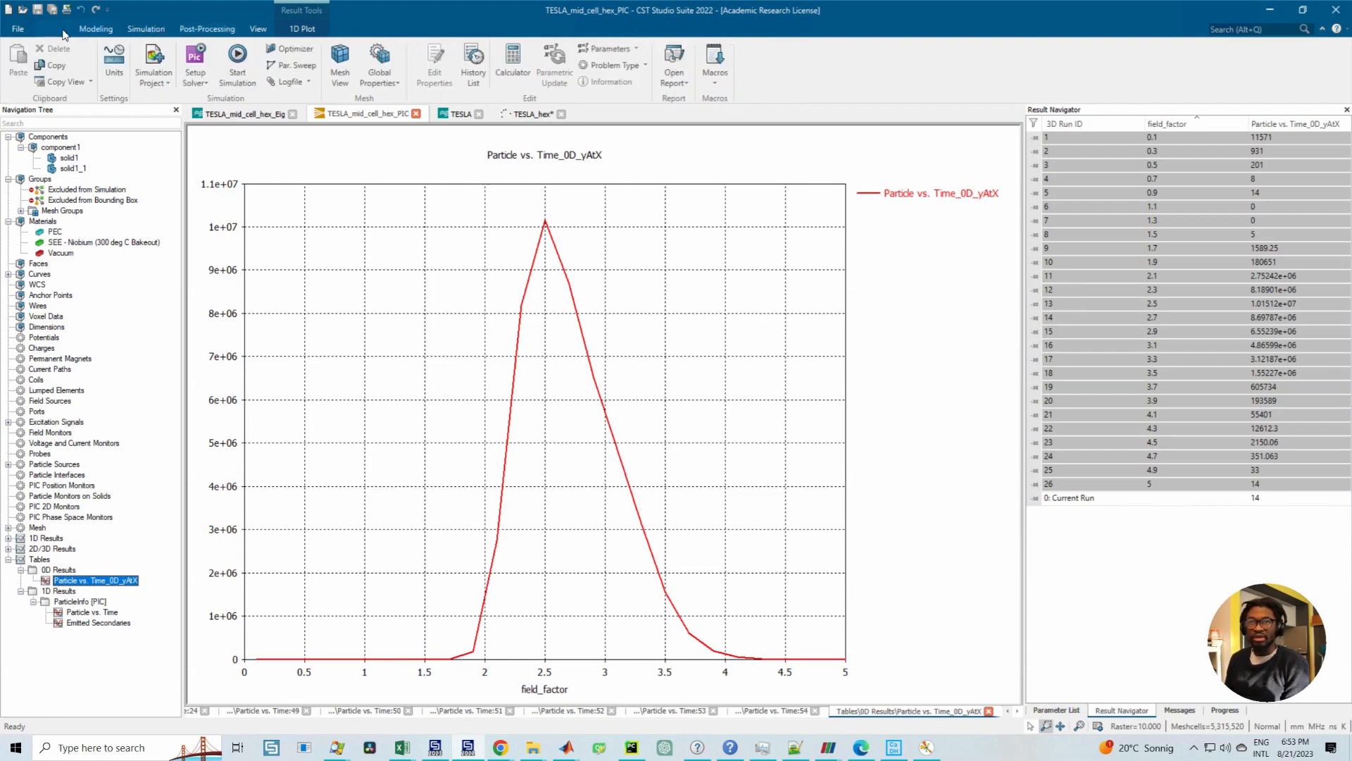
{"action": "left_click", "coordinate": [289, 81]}
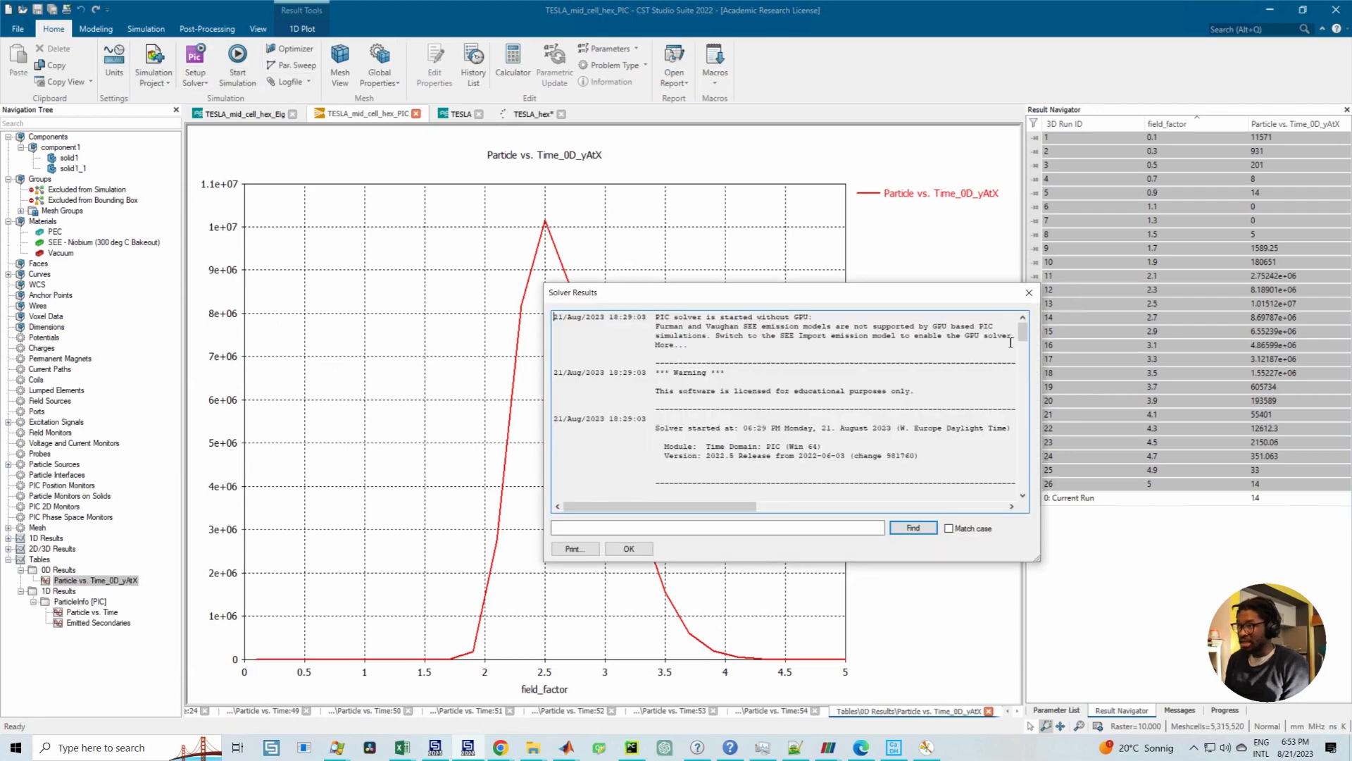
{"action": "left_click_drag", "start_coordinate": [656, 320], "coordinate": [553, 320]}
{"action": "left_click", "coordinate": [731, 328]}
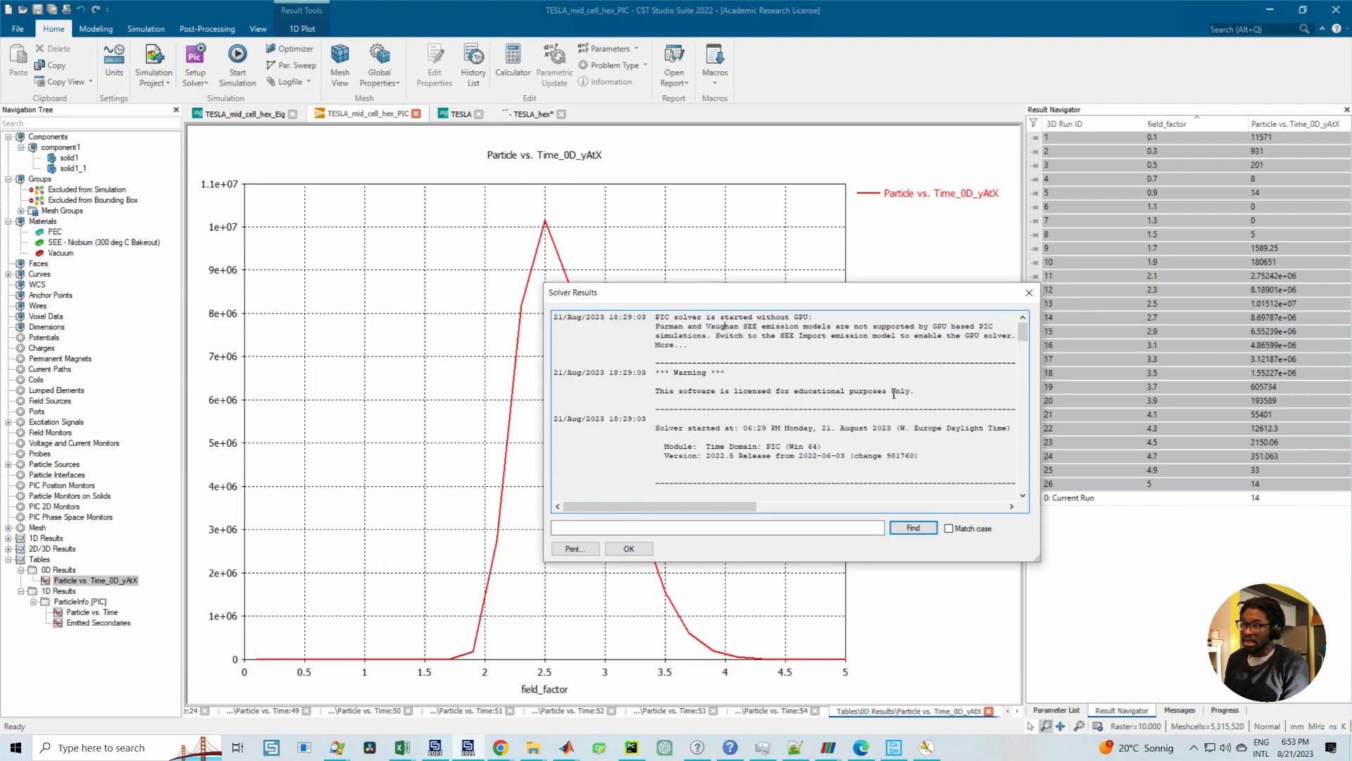
{"action": "left_click_drag", "start_coordinate": [652, 423], "coordinate": [590, 419]}
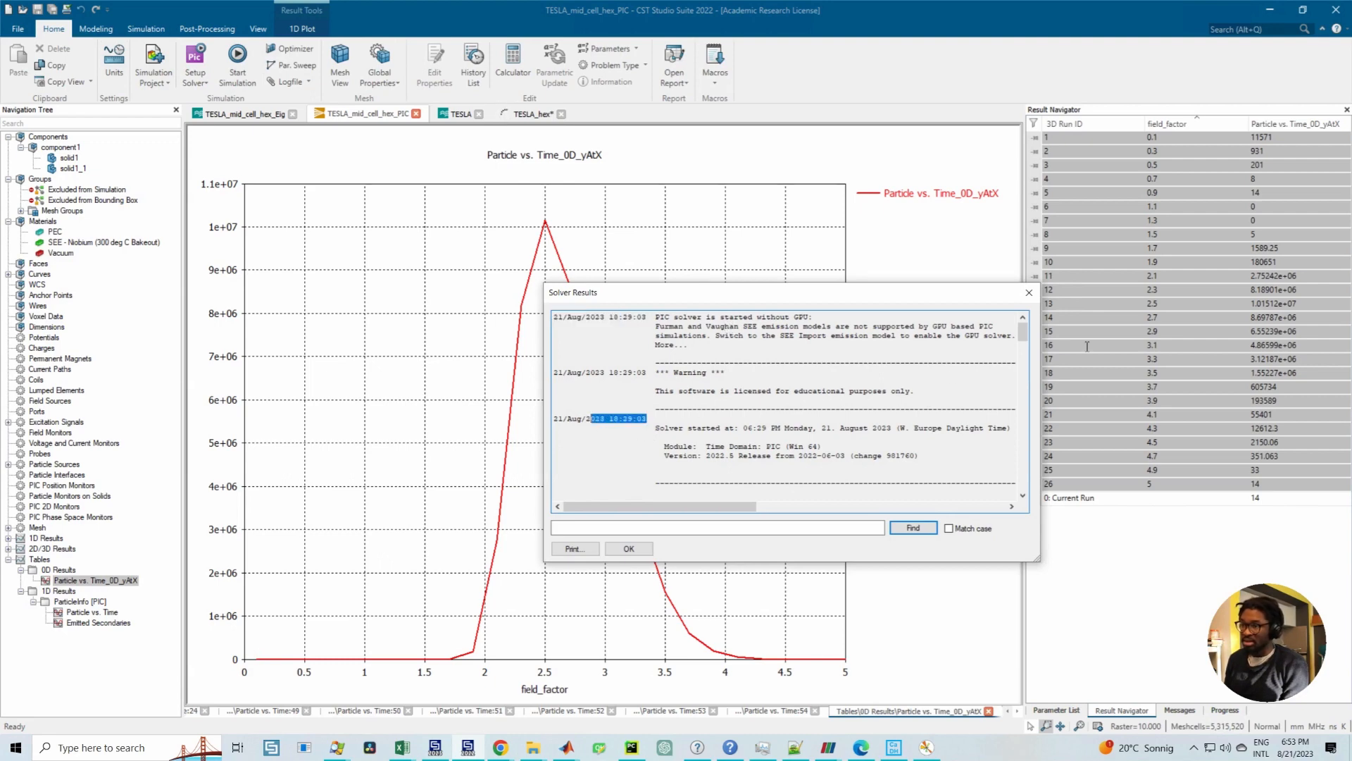
{"action": "scroll", "coordinate": [1022, 337], "scroll_direction": "down", "scroll_amount": 10}
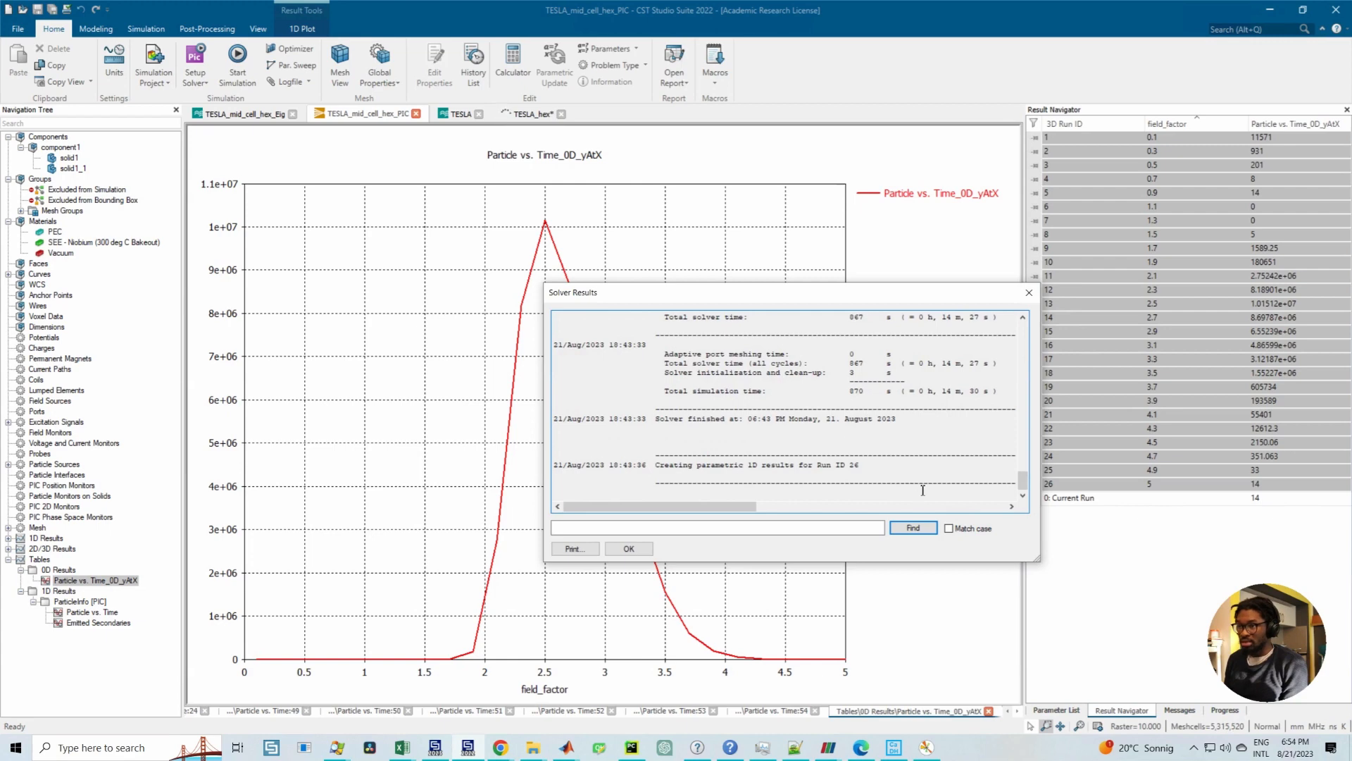
{"action": "left_click", "coordinate": [1029, 293]}
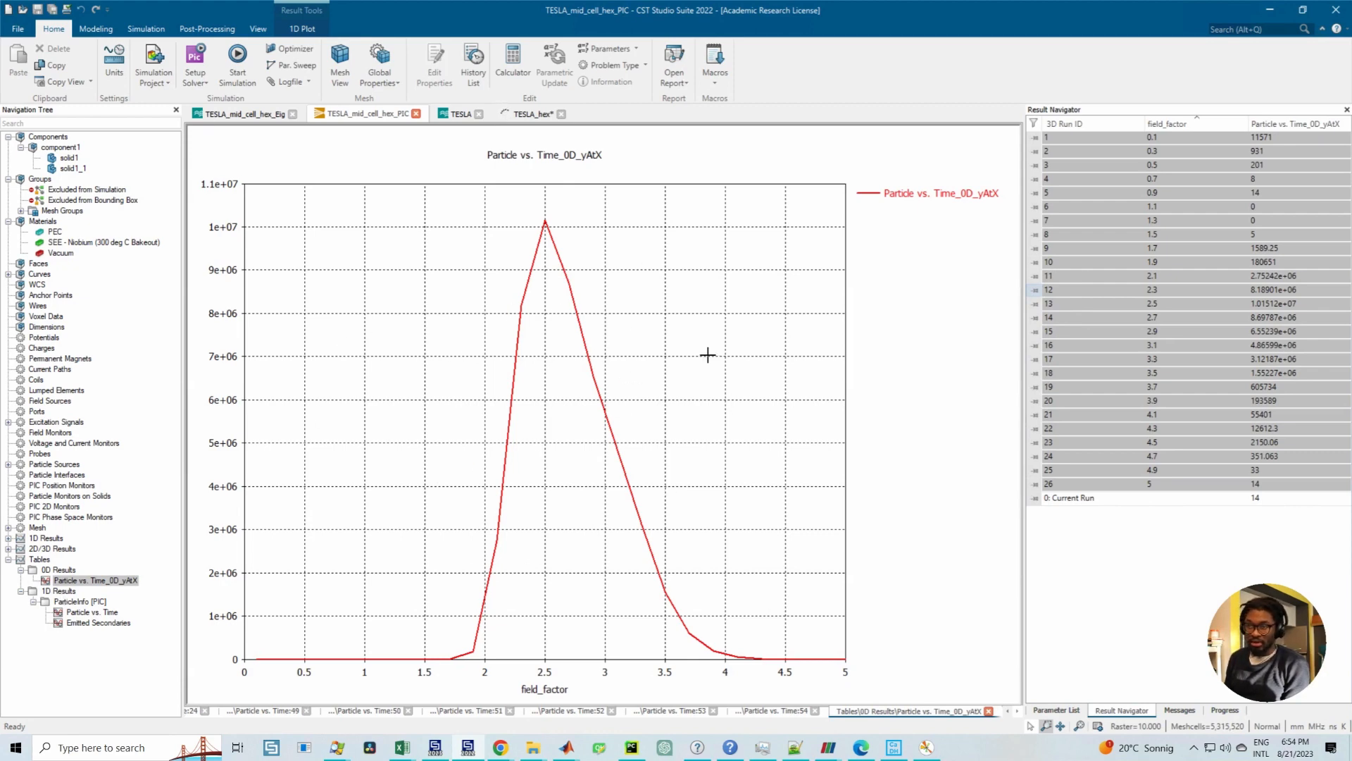
Step: Plot the 1D Particle vs. Time curves for the field_factor sweep with a logarithmic Y axis
{"action": "left_click", "coordinate": [91, 612]}
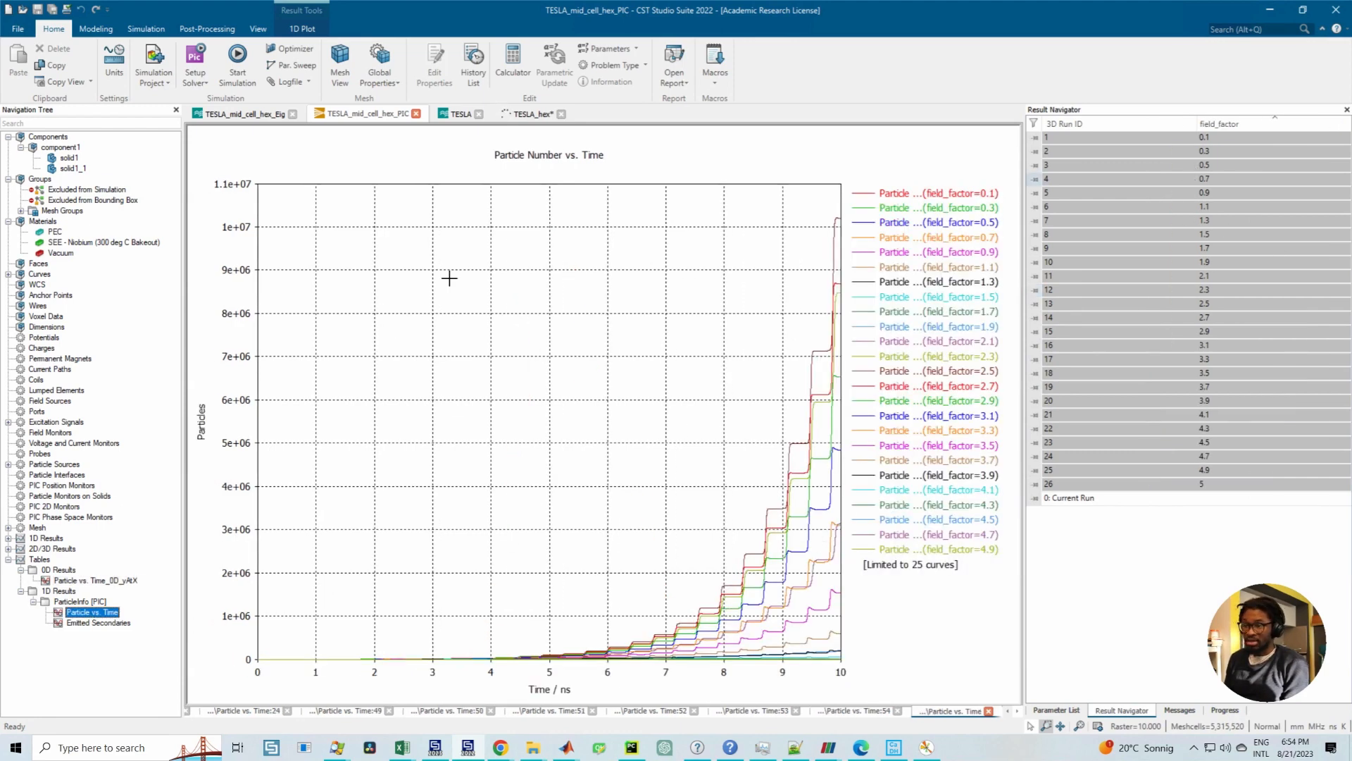
{"action": "left_click", "coordinate": [302, 29]}
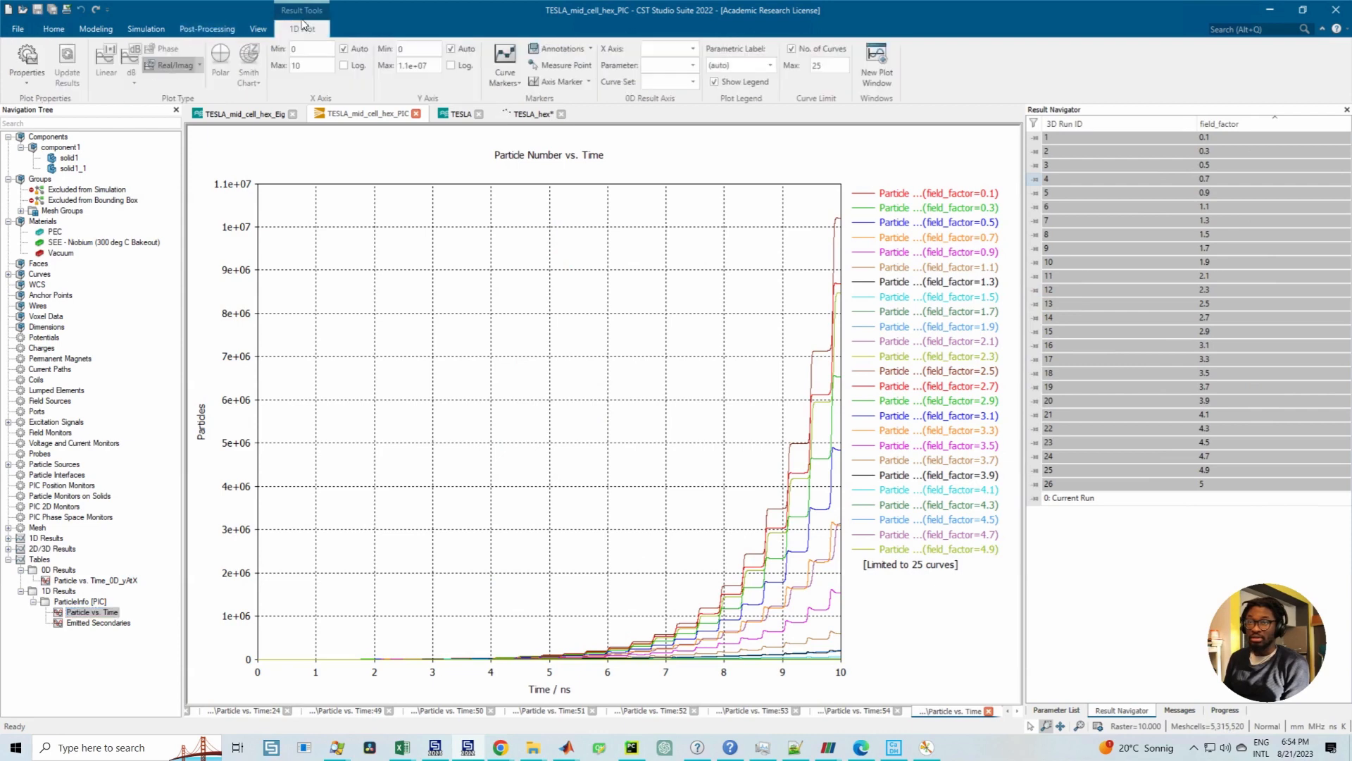
{"action": "left_click", "coordinate": [450, 65]}
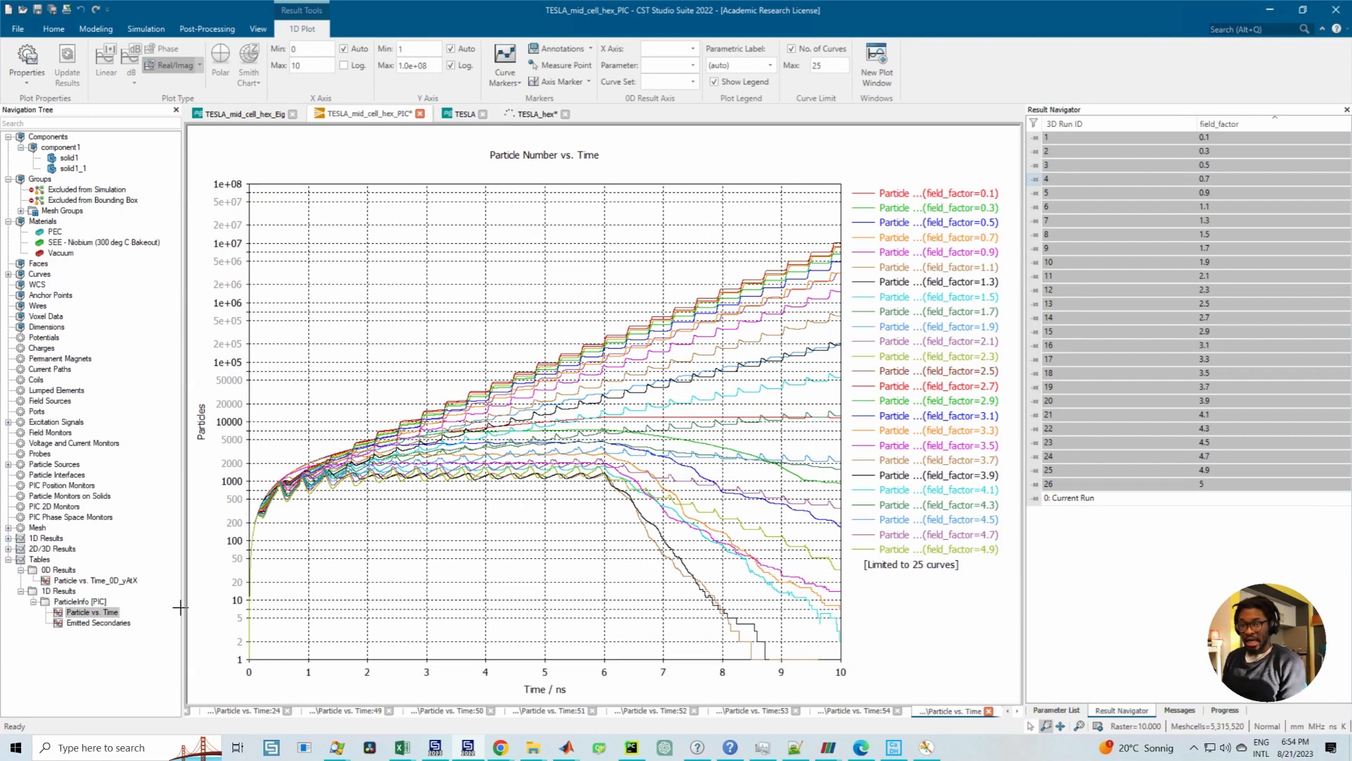
Step: Inspect the Emitted Secondaries plot, the 0D particle count plot and the Particle vs. Time curves in turn
{"action": "left_click", "coordinate": [85, 624]}
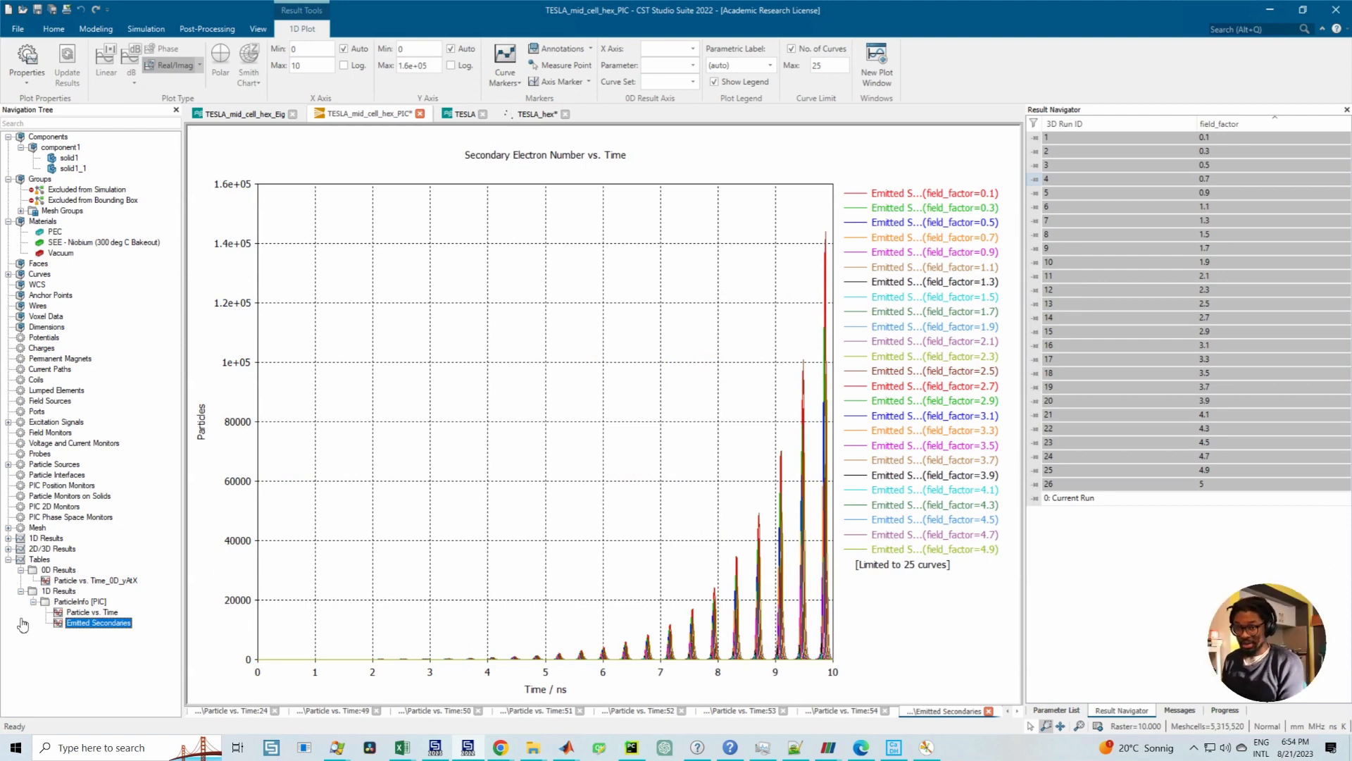
{"action": "left_click", "coordinate": [70, 580]}
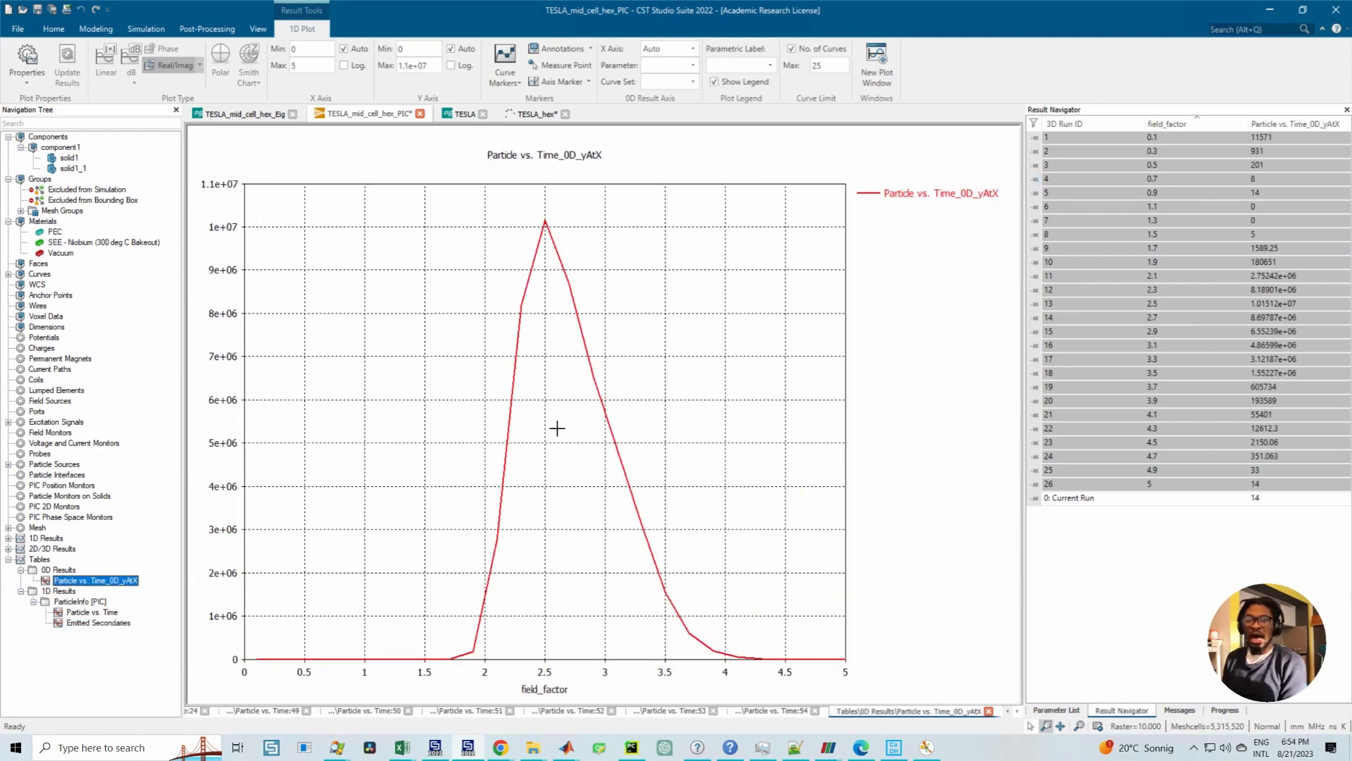
{"action": "left_click", "coordinate": [67, 612]}
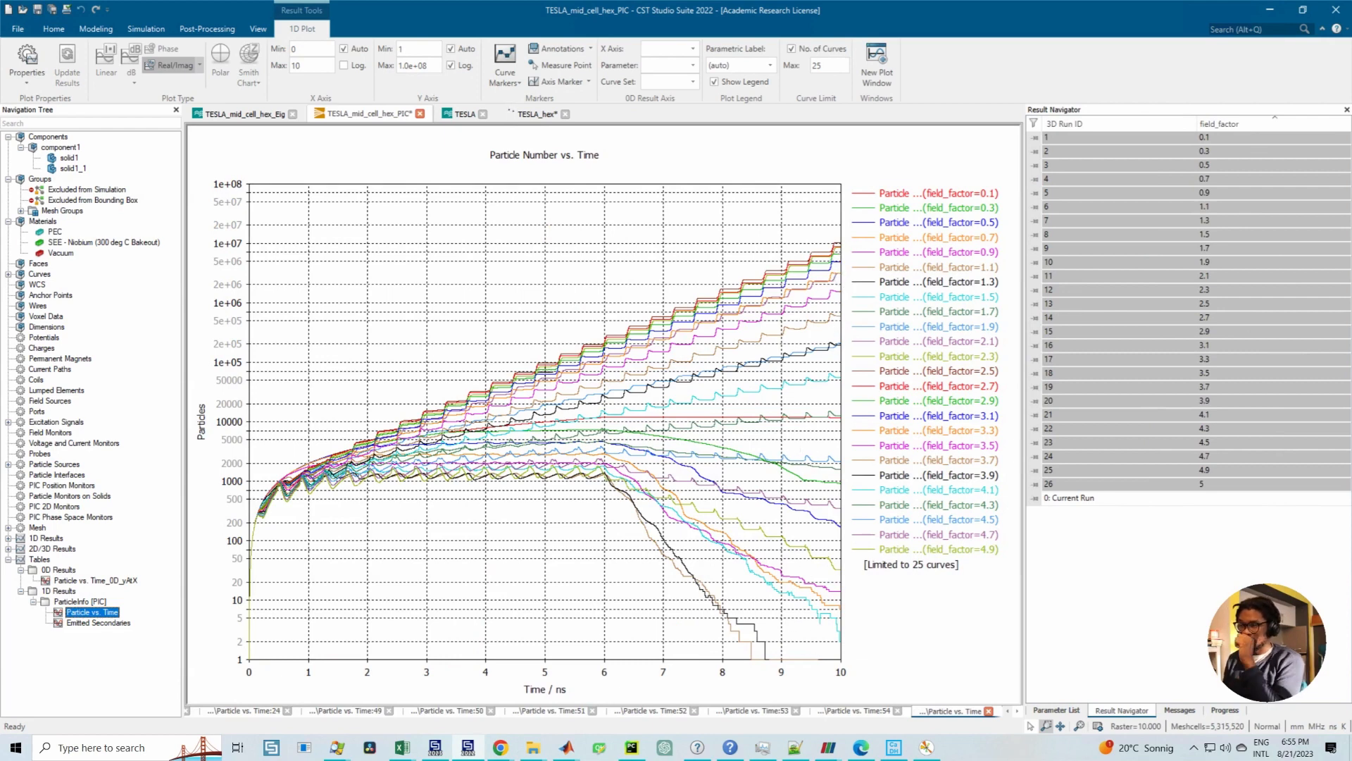
Step: Show the 0D particle count against field_factor on a logarithmic Y axis and compare it with the Particle vs. Time curves
{"action": "left_click", "coordinate": [119, 580]}
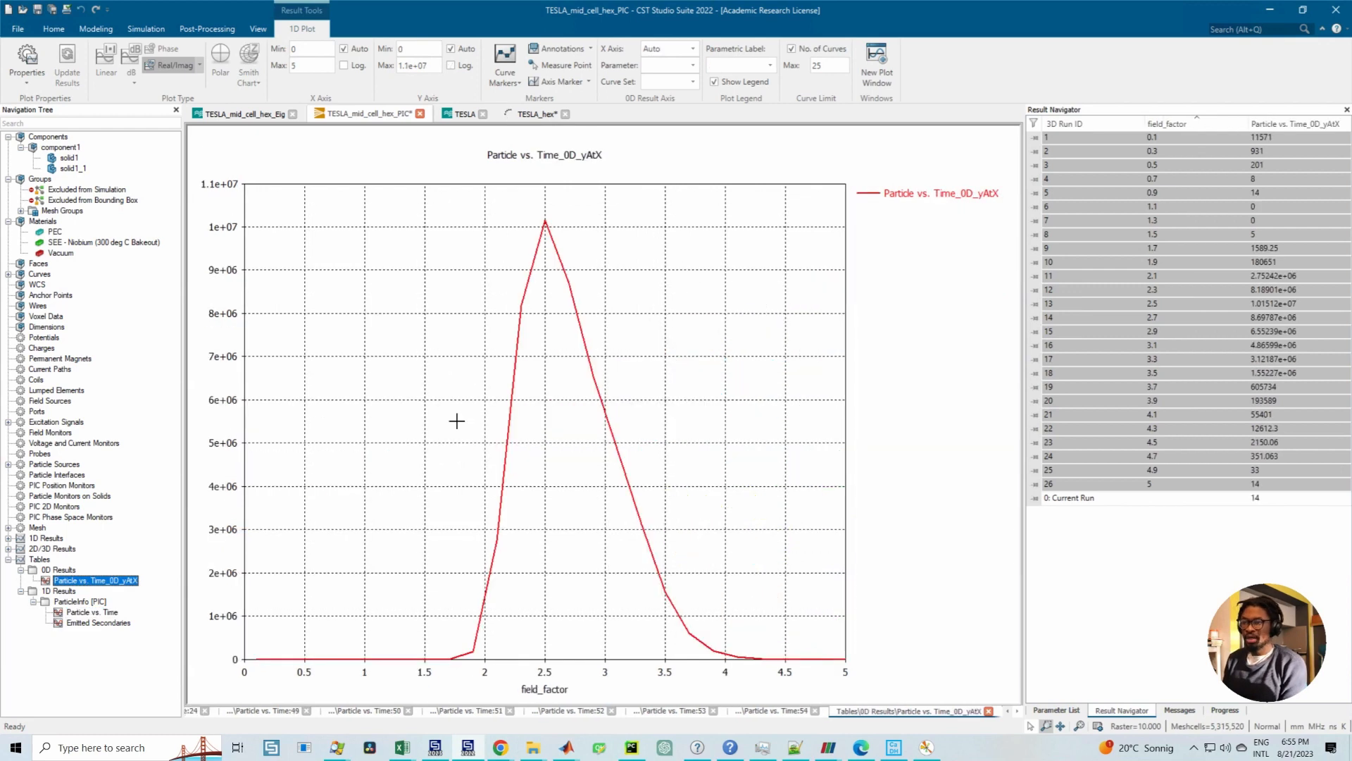
{"action": "left_click", "coordinate": [453, 64]}
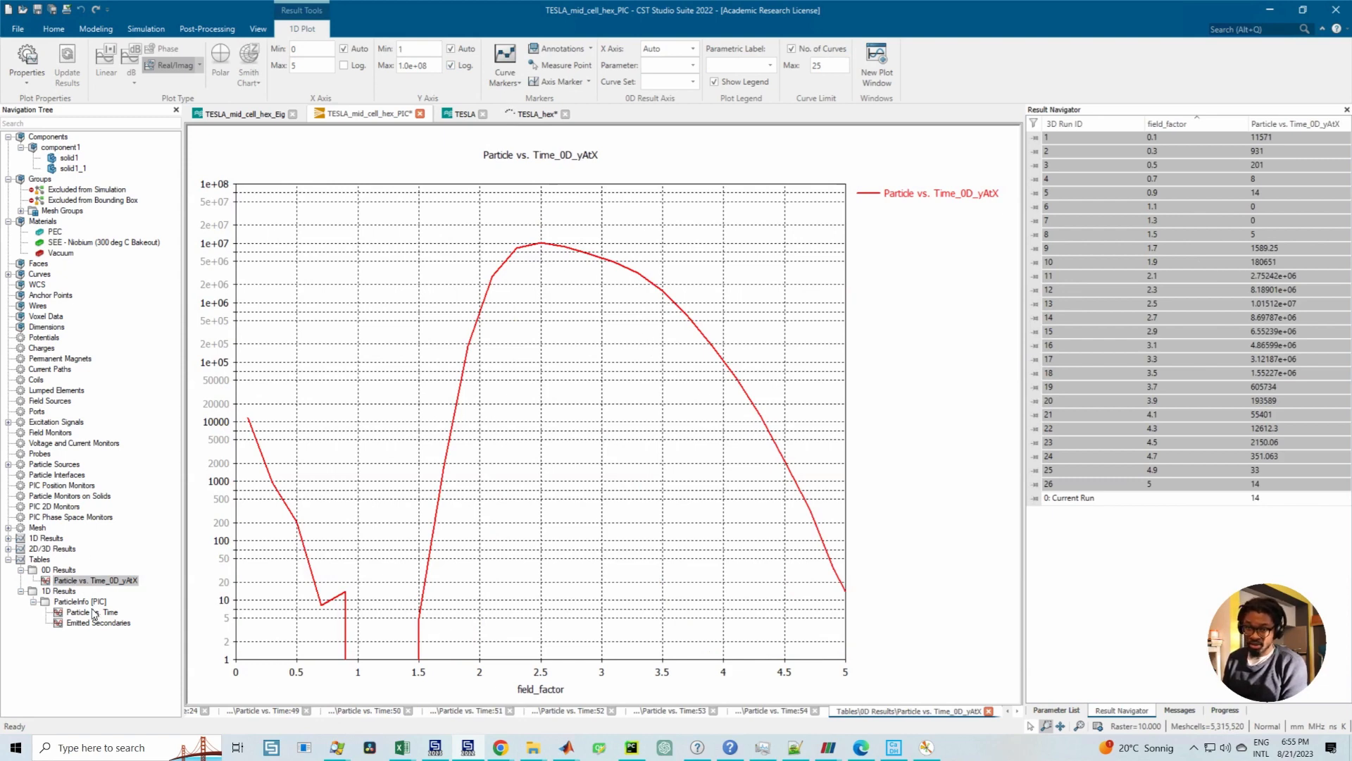
{"action": "left_click", "coordinate": [116, 613]}
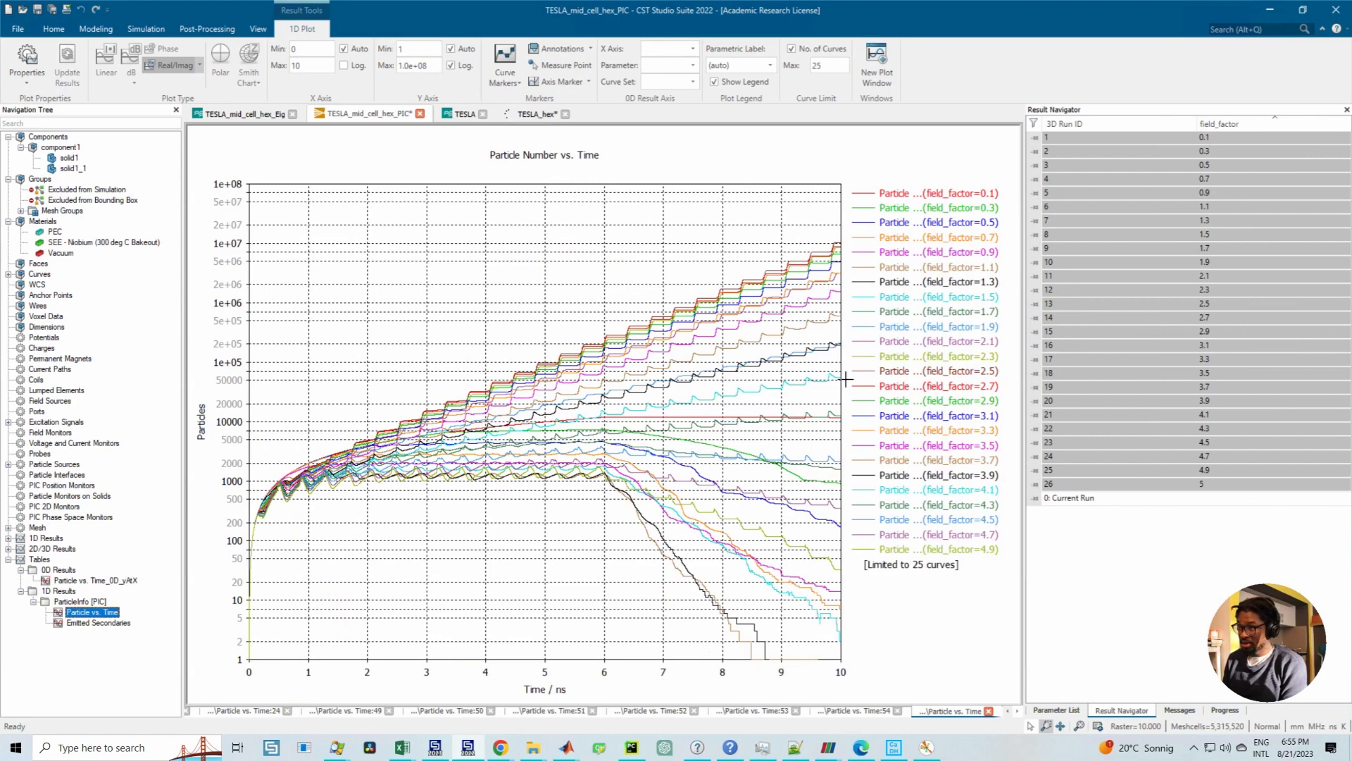
{"action": "left_click", "coordinate": [105, 582]}
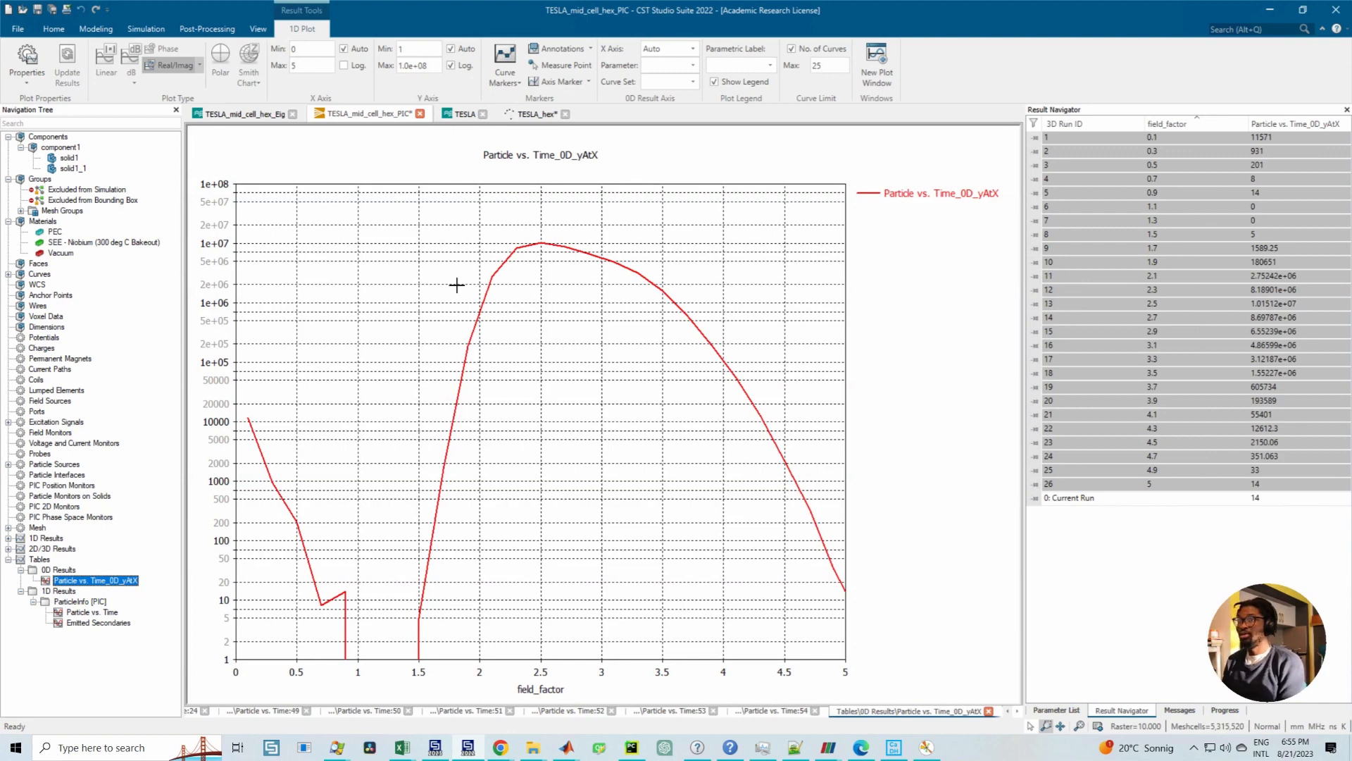
Step: Calculate 1.5*8.3 in the Calculator to convert the field factor to a field level
{"action": "left_click", "coordinate": [209, 31]}
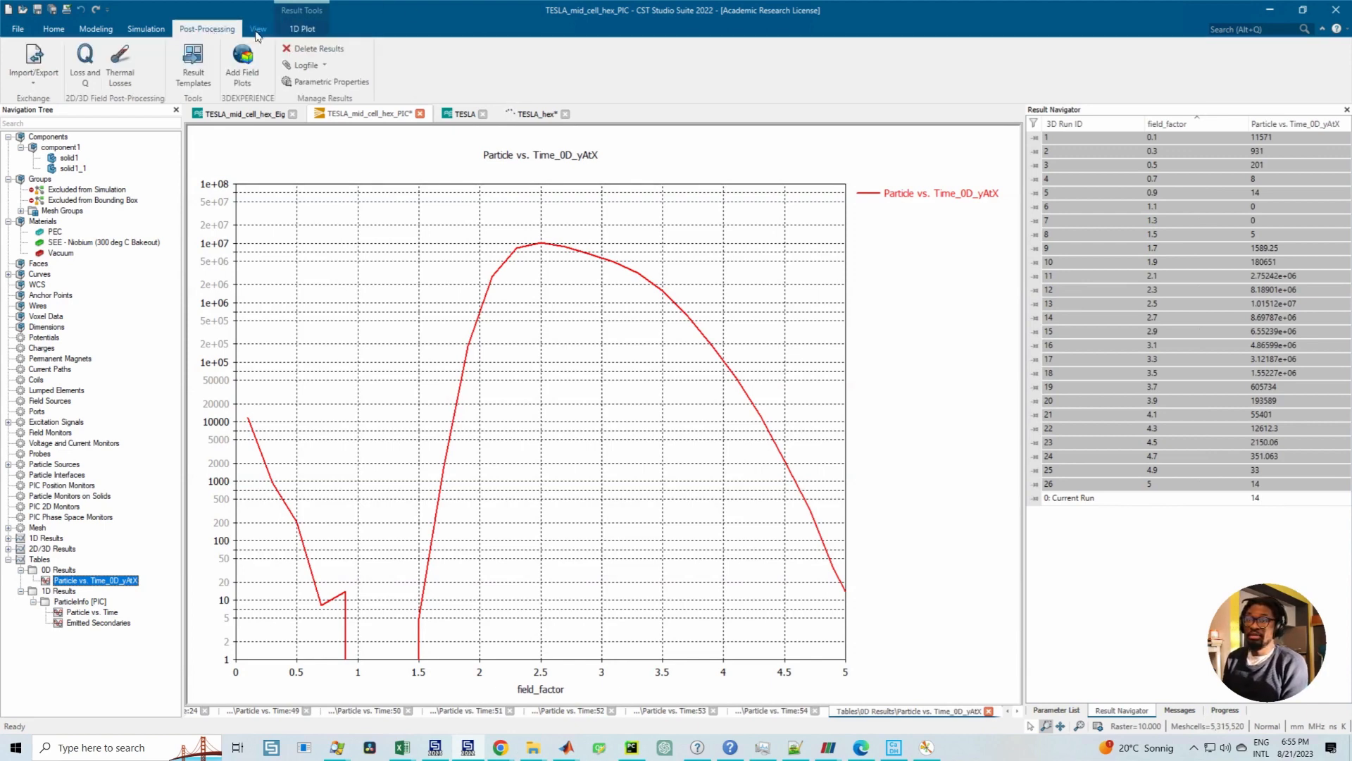
{"action": "left_click", "coordinate": [53, 29]}
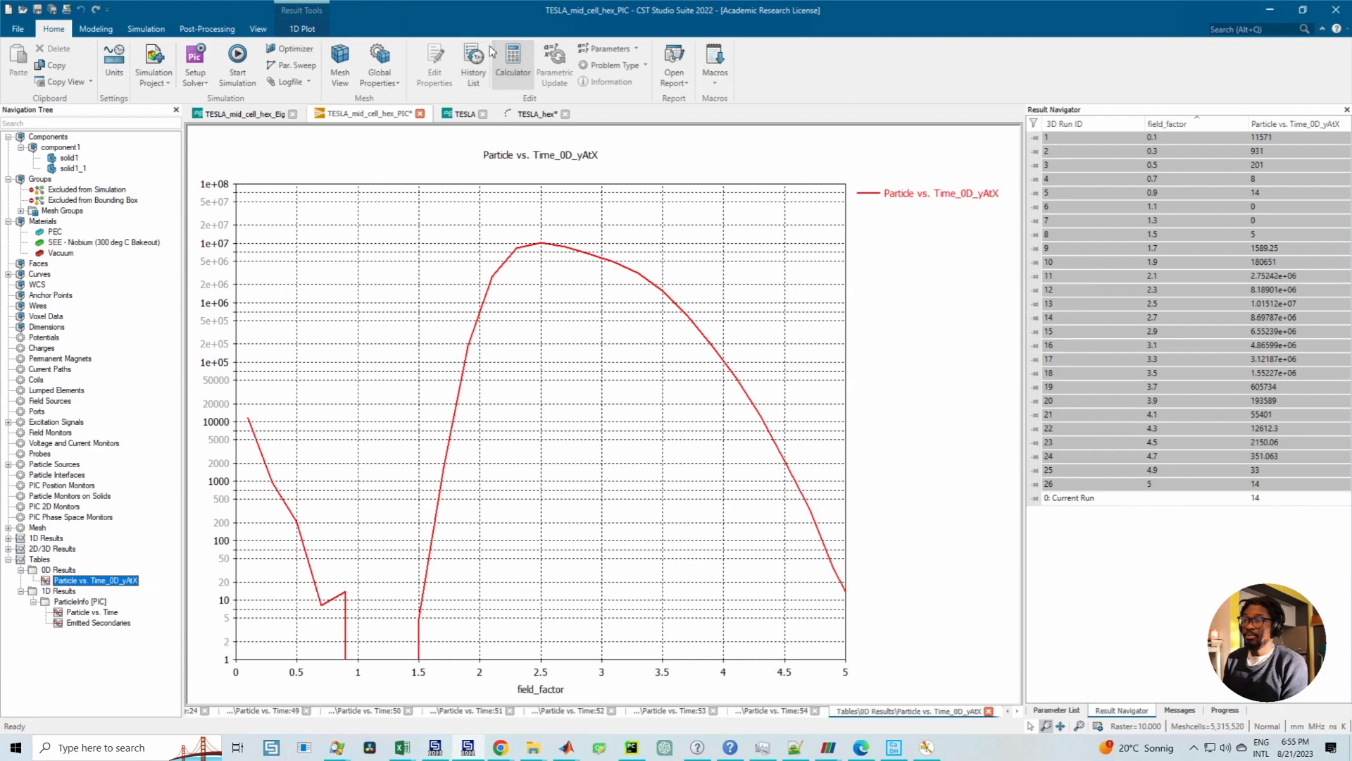
{"action": "left_click", "coordinate": [513, 63]}
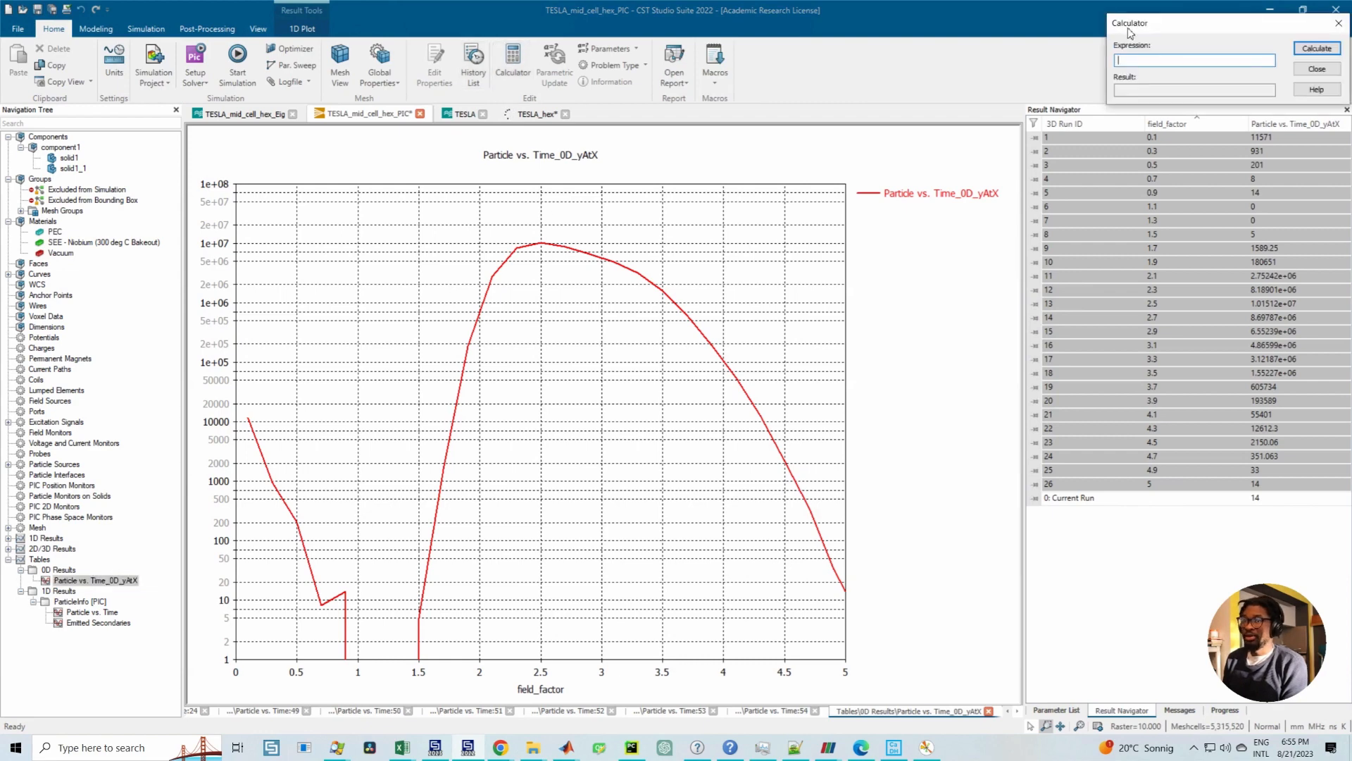
{"action": "left_click_drag", "start_coordinate": [1134, 30], "coordinate": [778, 209]}
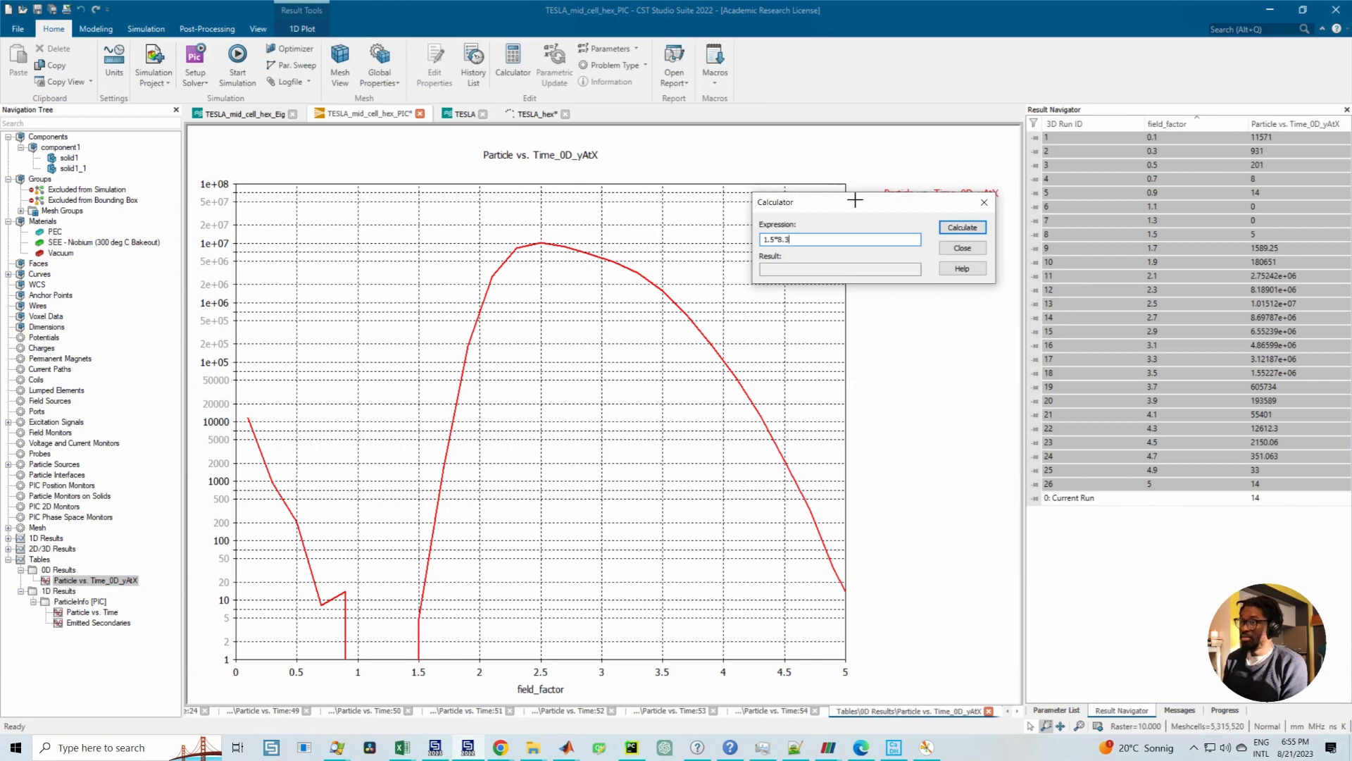
{"action": "type", "text": "1.5*8.3"}
{"action": "left_click", "coordinate": [948, 227]}
{"action": "left_click", "coordinate": [791, 275]}
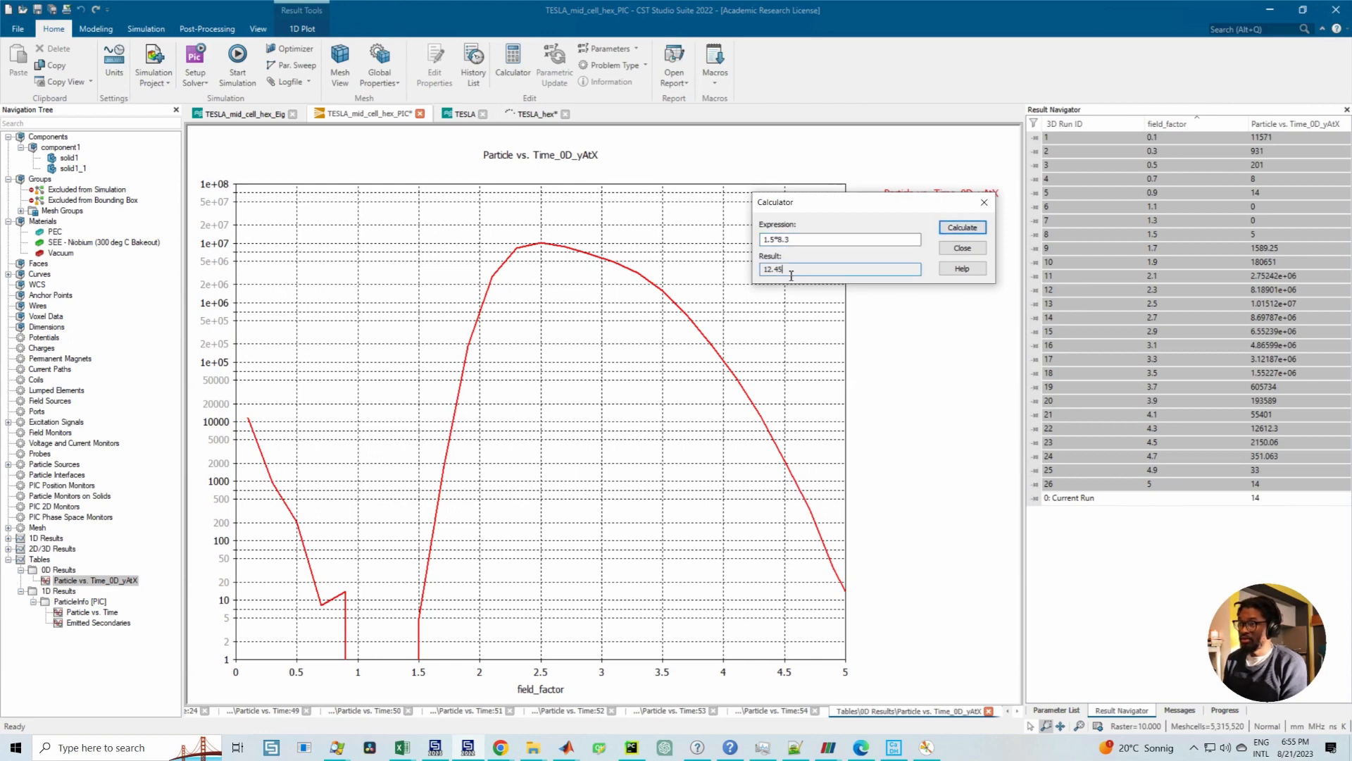
{"action": "left_click_drag", "start_coordinate": [790, 275], "coordinate": [746, 275]}
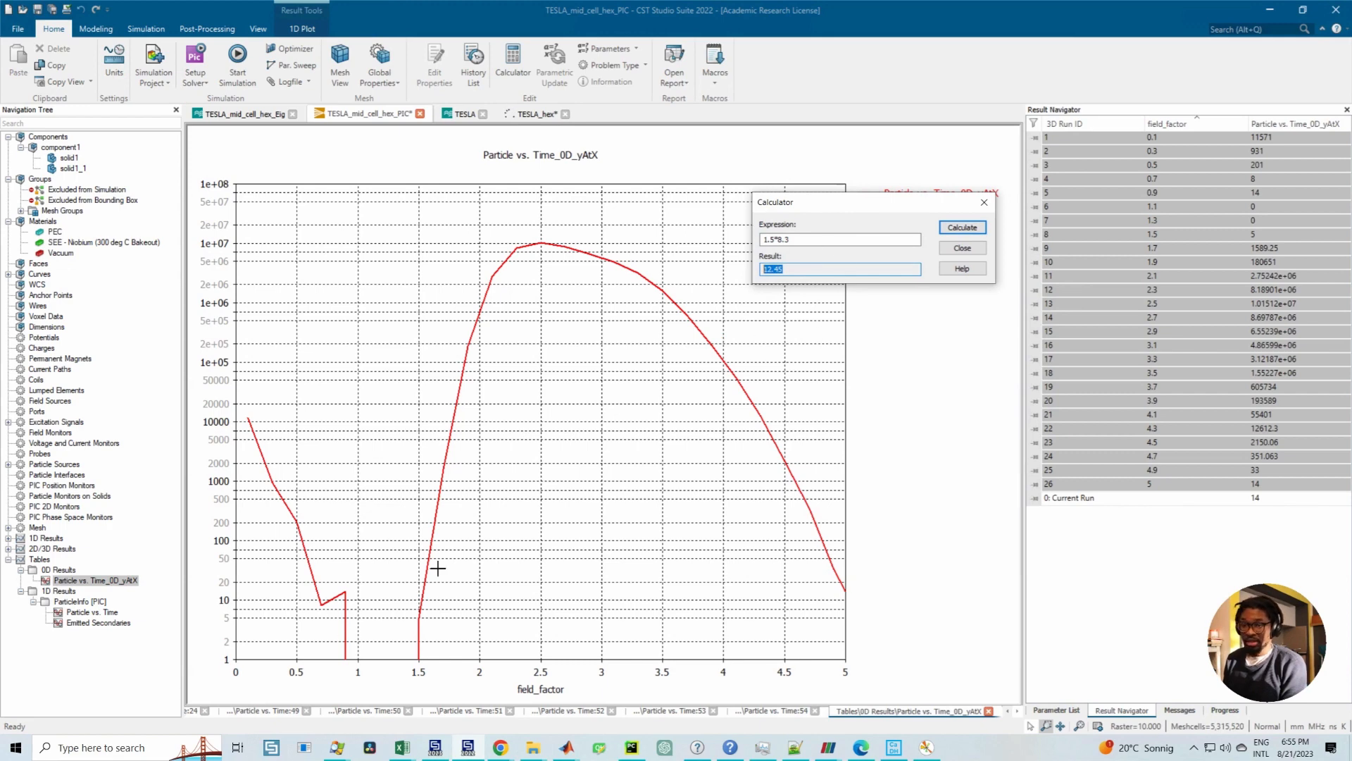
Step: Return the 0D plot's Y axis to a linear scale and place the axis marker at field_factor 1.9
{"action": "left_click", "coordinate": [301, 28]}
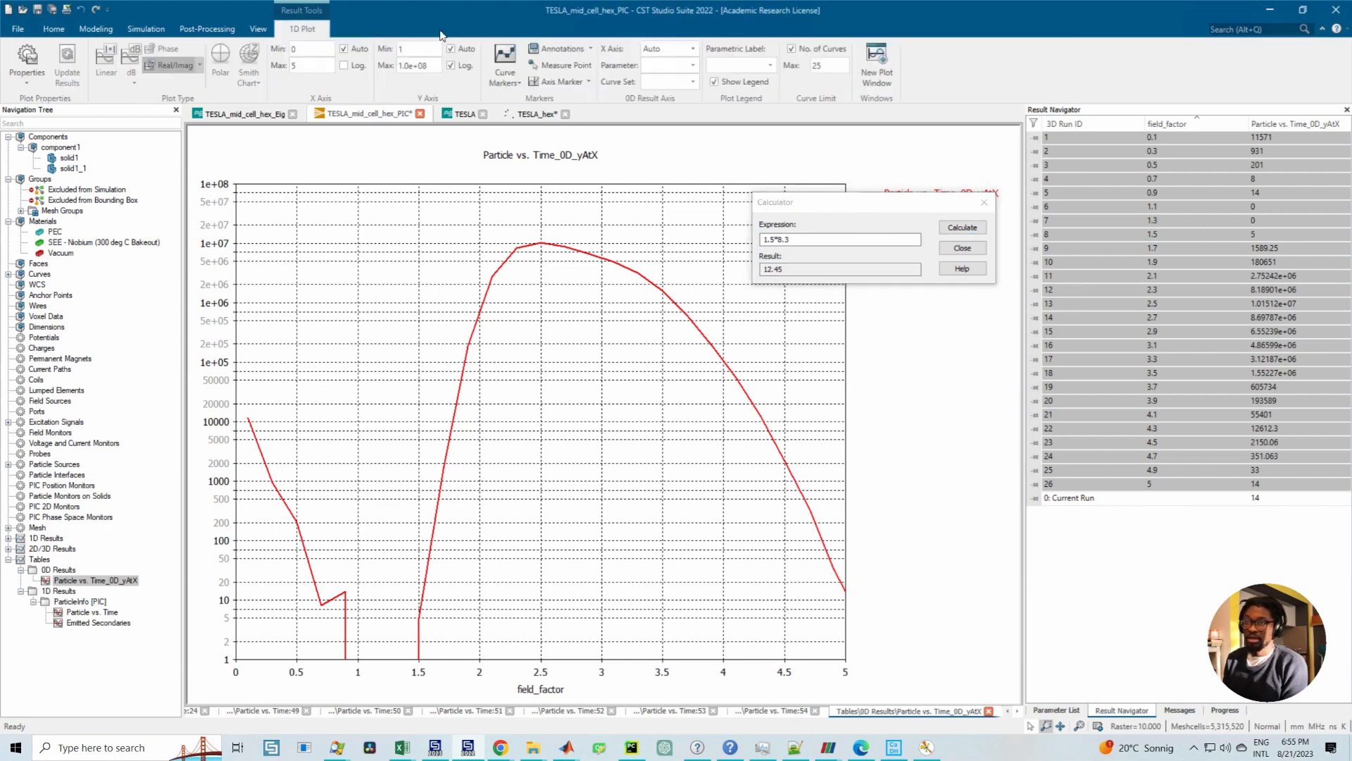
{"action": "left_click", "coordinate": [452, 66]}
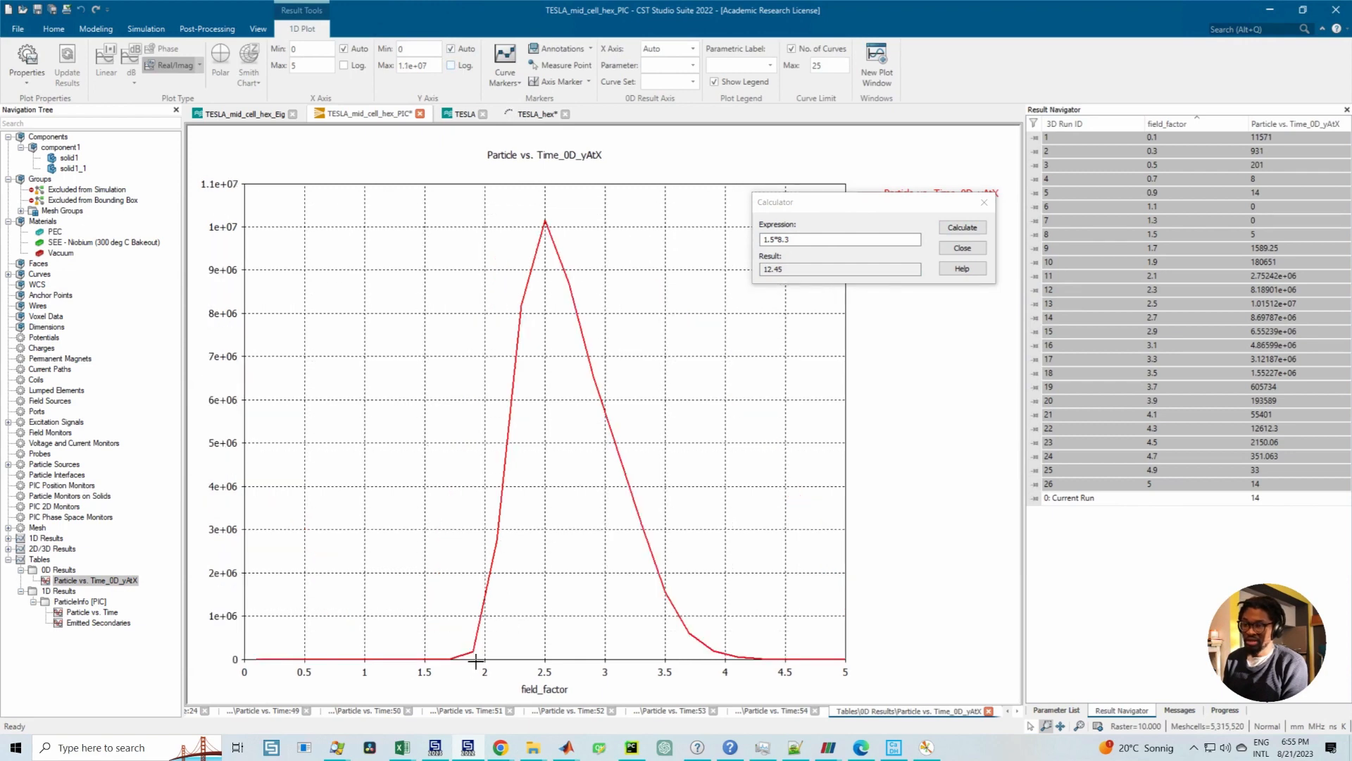
{"action": "right_click", "coordinate": [464, 564]}
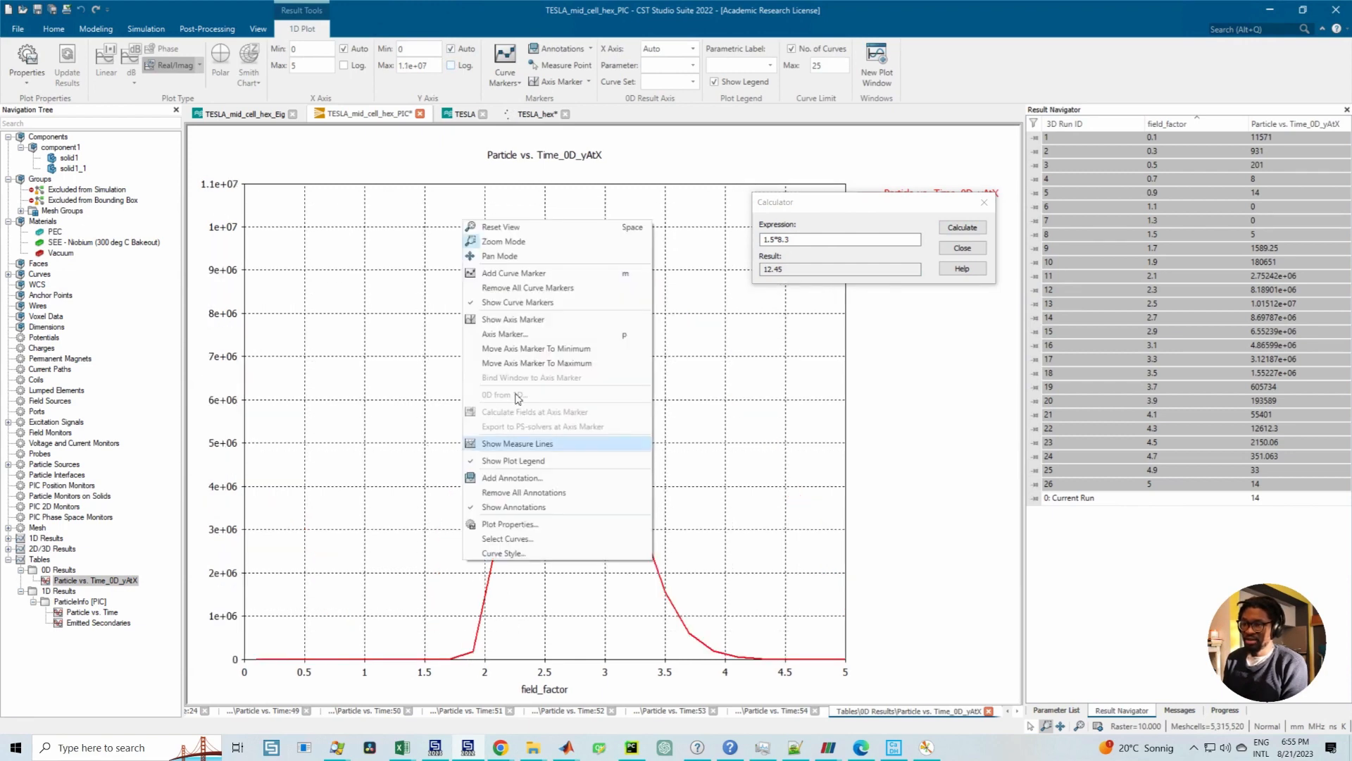
{"action": "left_click", "coordinate": [541, 364]}
{"action": "key", "text": "Left"}
{"action": "key", "text": "Left"}
{"action": "key", "text": "Left"}
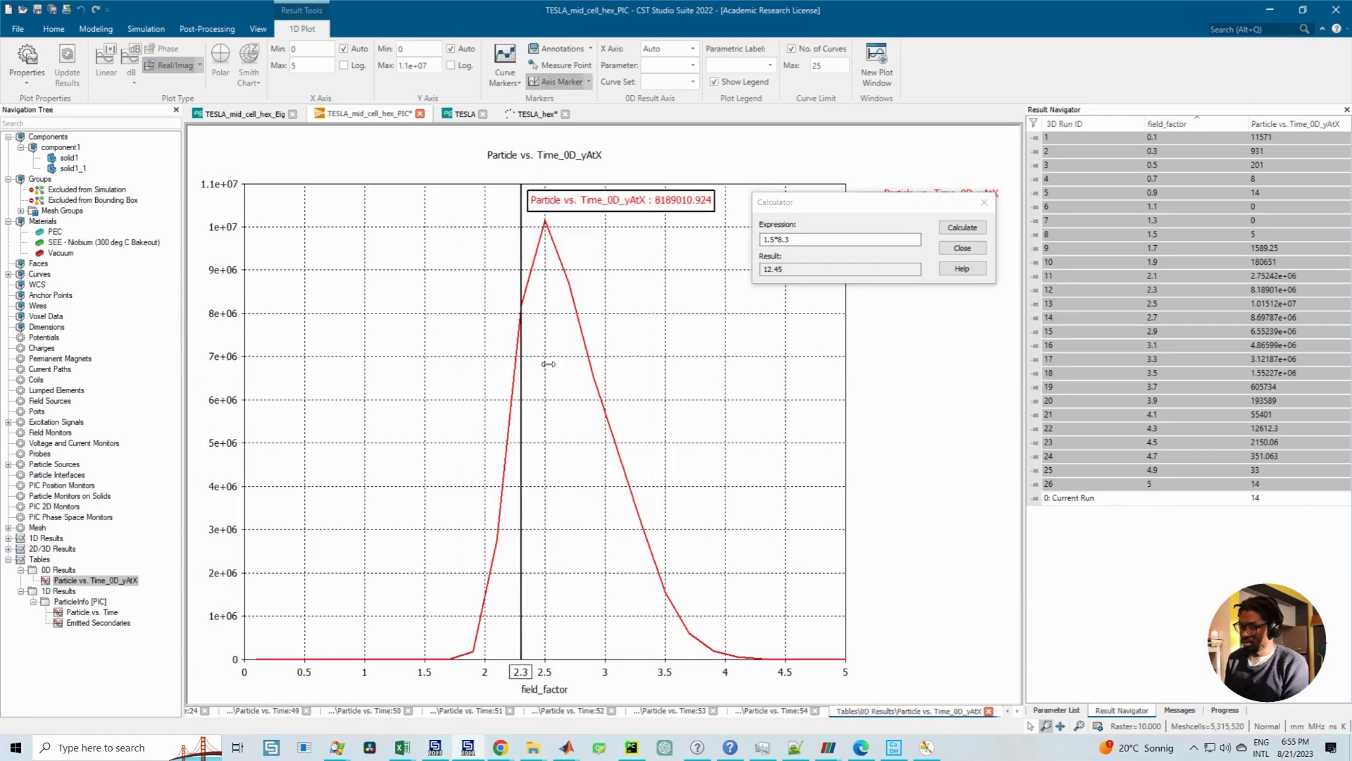
{"action": "key", "text": "Left"}
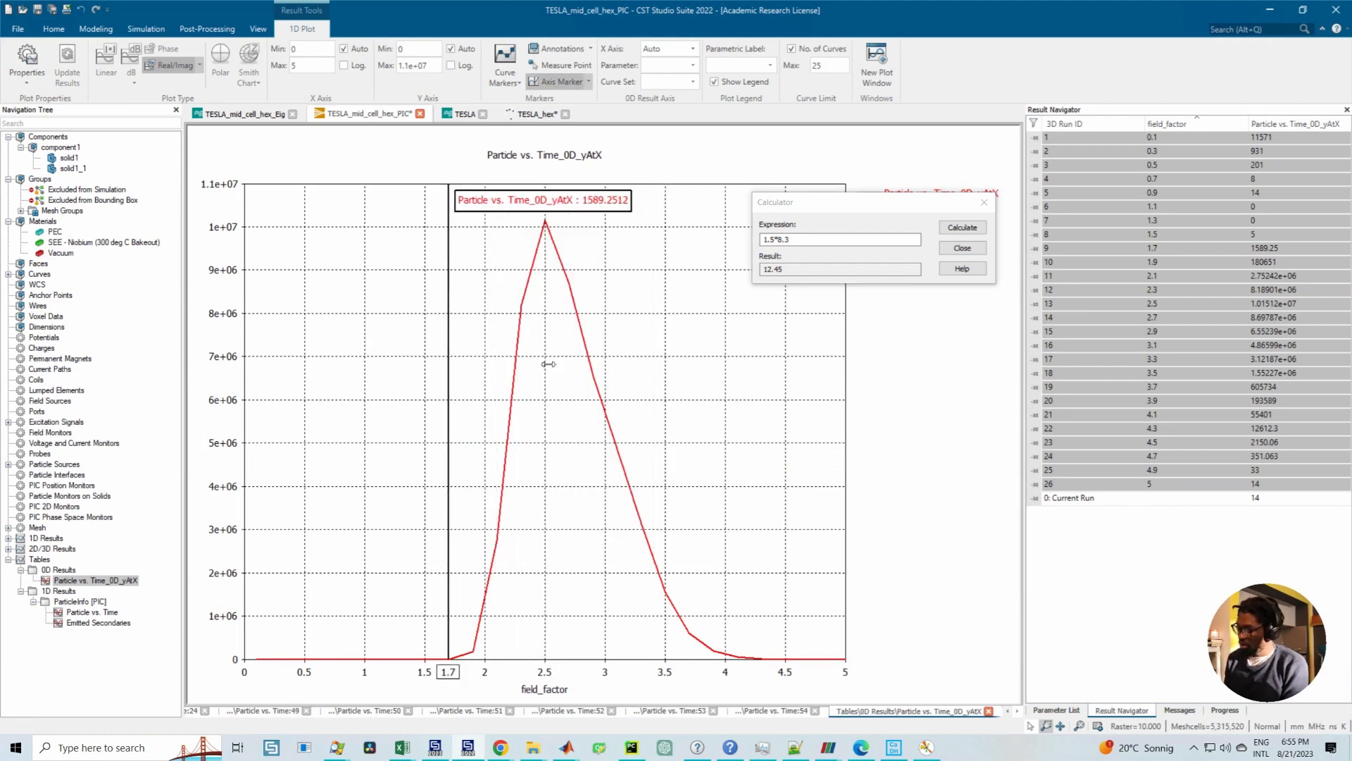
{"action": "key", "text": "Right"}
Step: Change the Calculator expression to 1.9*8.3 and calculate the field level at the marker
{"action": "left_click", "coordinate": [787, 240]}
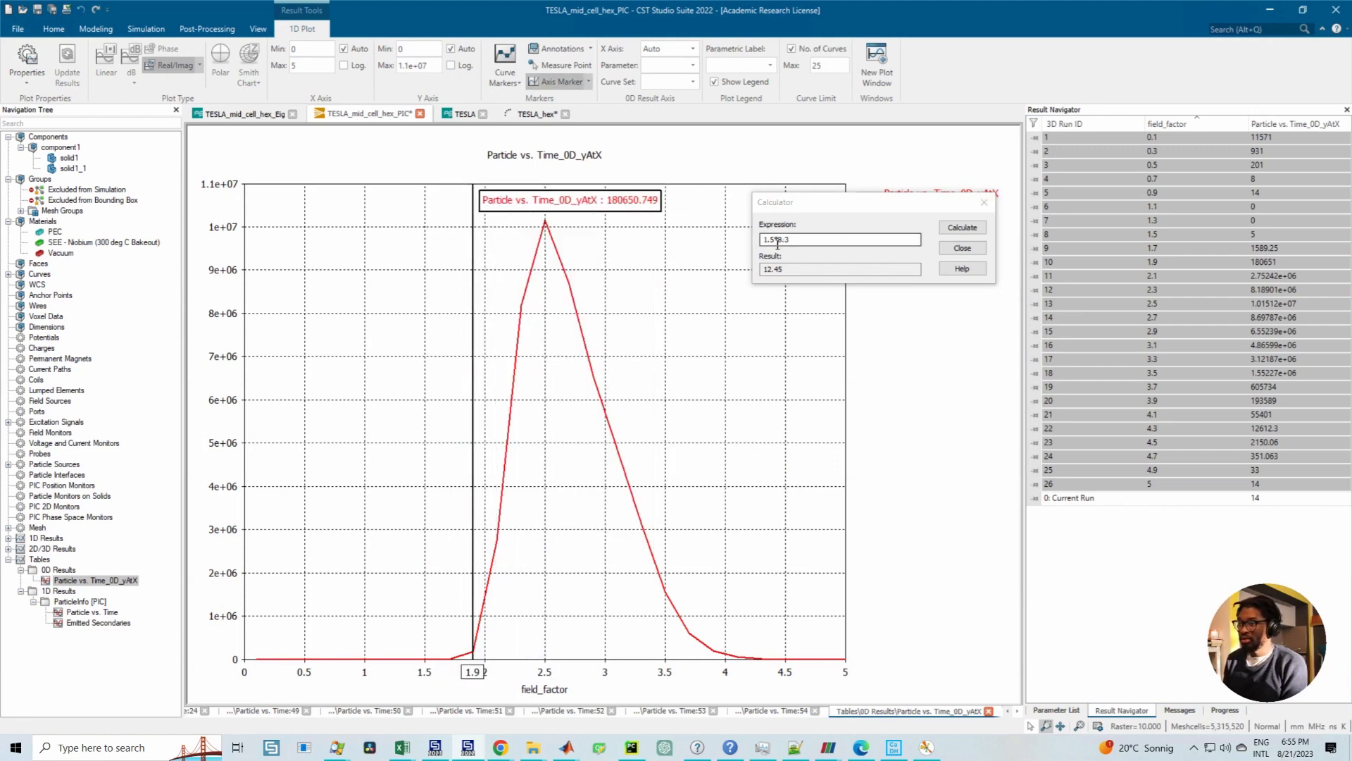
{"action": "left_click", "coordinate": [778, 243]}
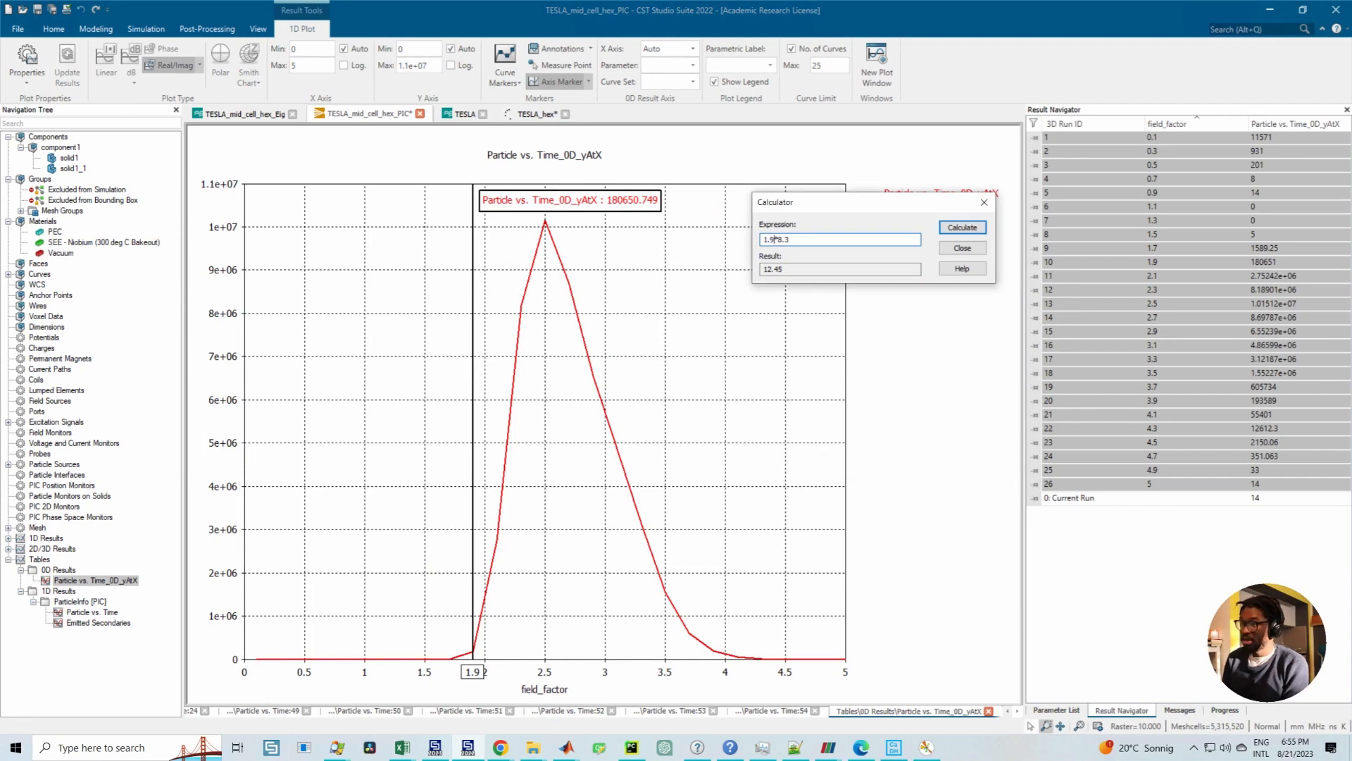
{"action": "left_click", "coordinate": [962, 227]}
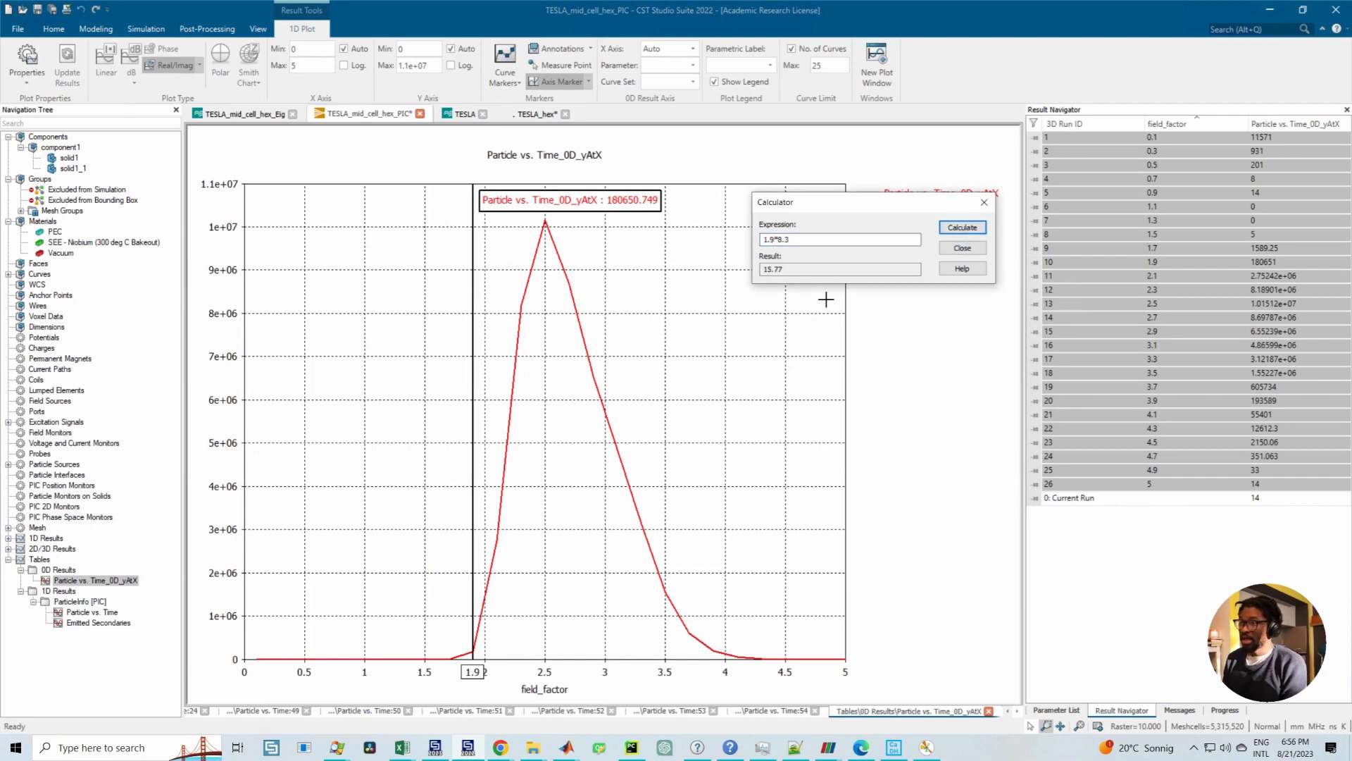
{"action": "left_click_drag", "start_coordinate": [784, 273], "coordinate": [763, 275]}
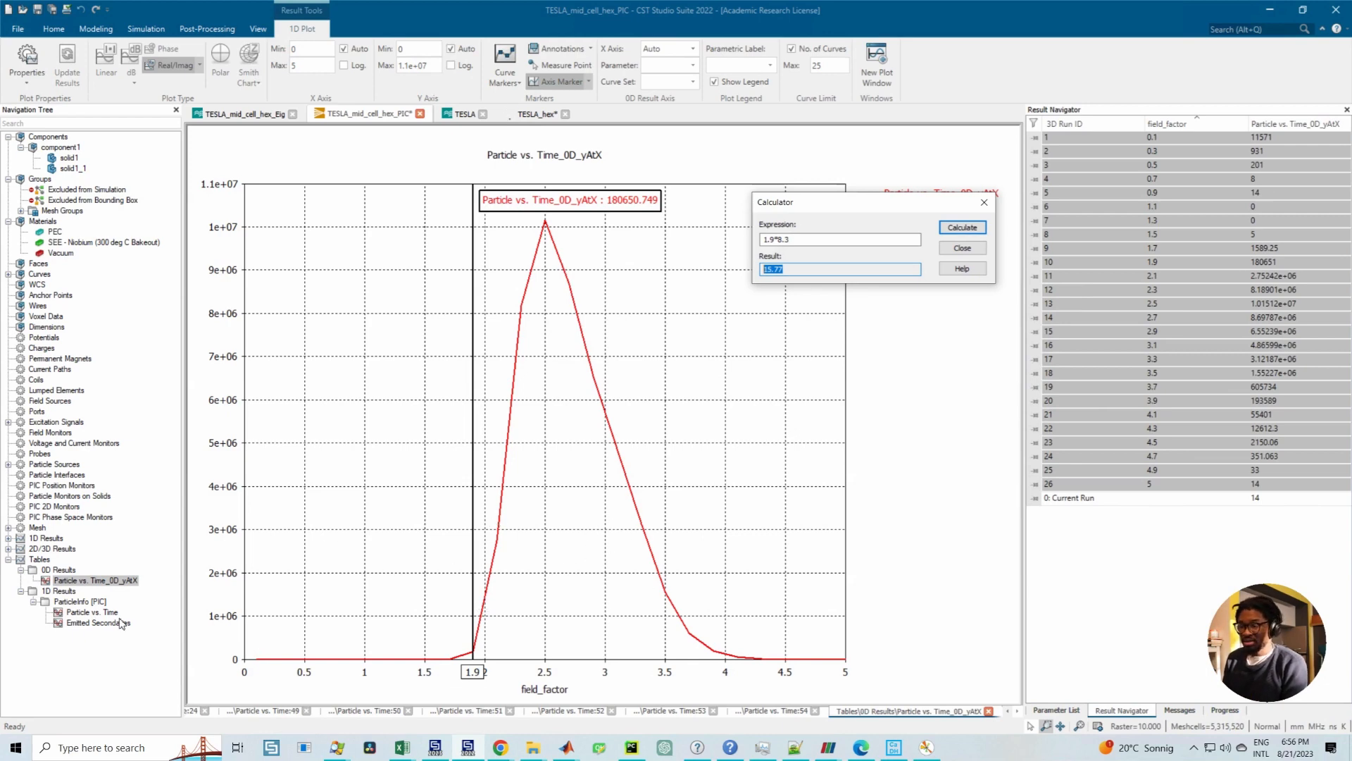
Step: Compare the Particle vs. Time curves with the axis marker shown, moving the Calculator clear, and return to the 0D particle count plot
{"action": "left_click", "coordinate": [98, 613]}
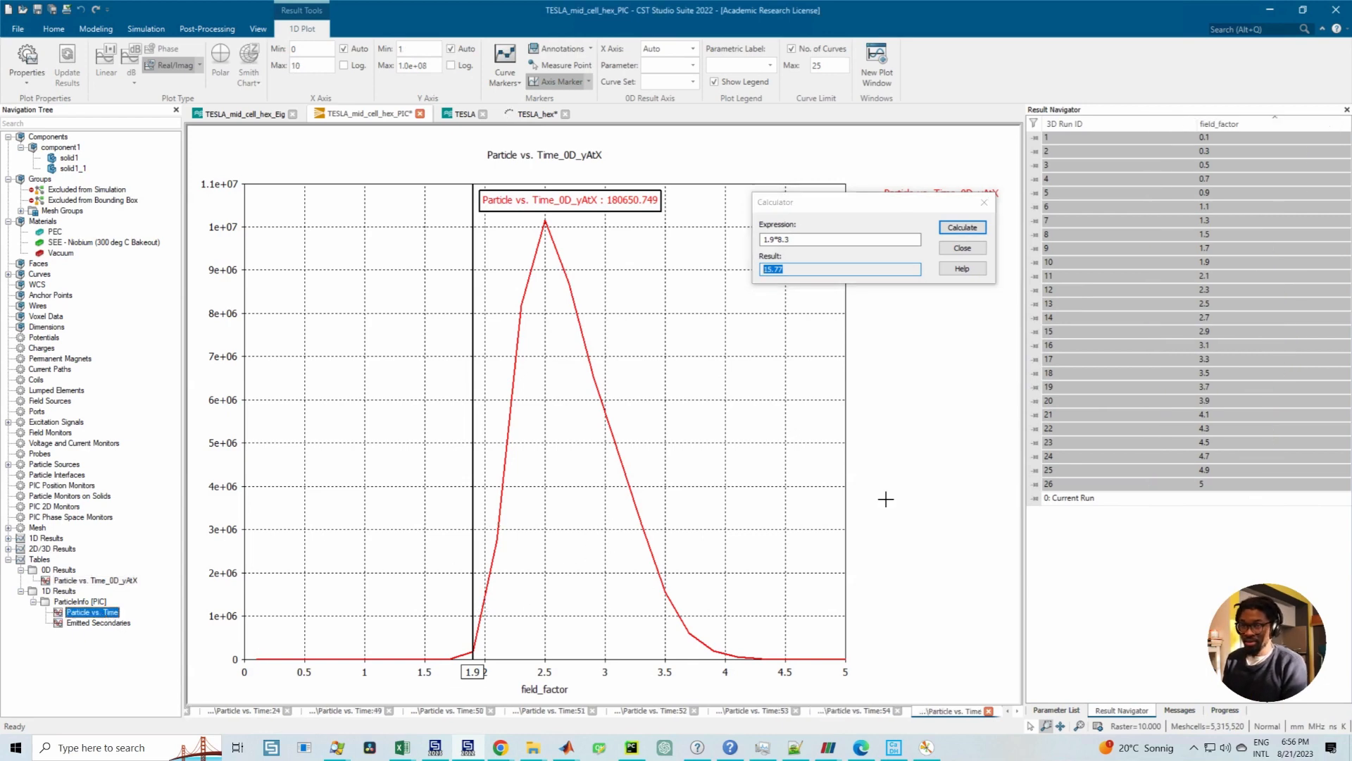
{"action": "left_click_drag", "start_coordinate": [470, 222], "coordinate": [387, 258]}
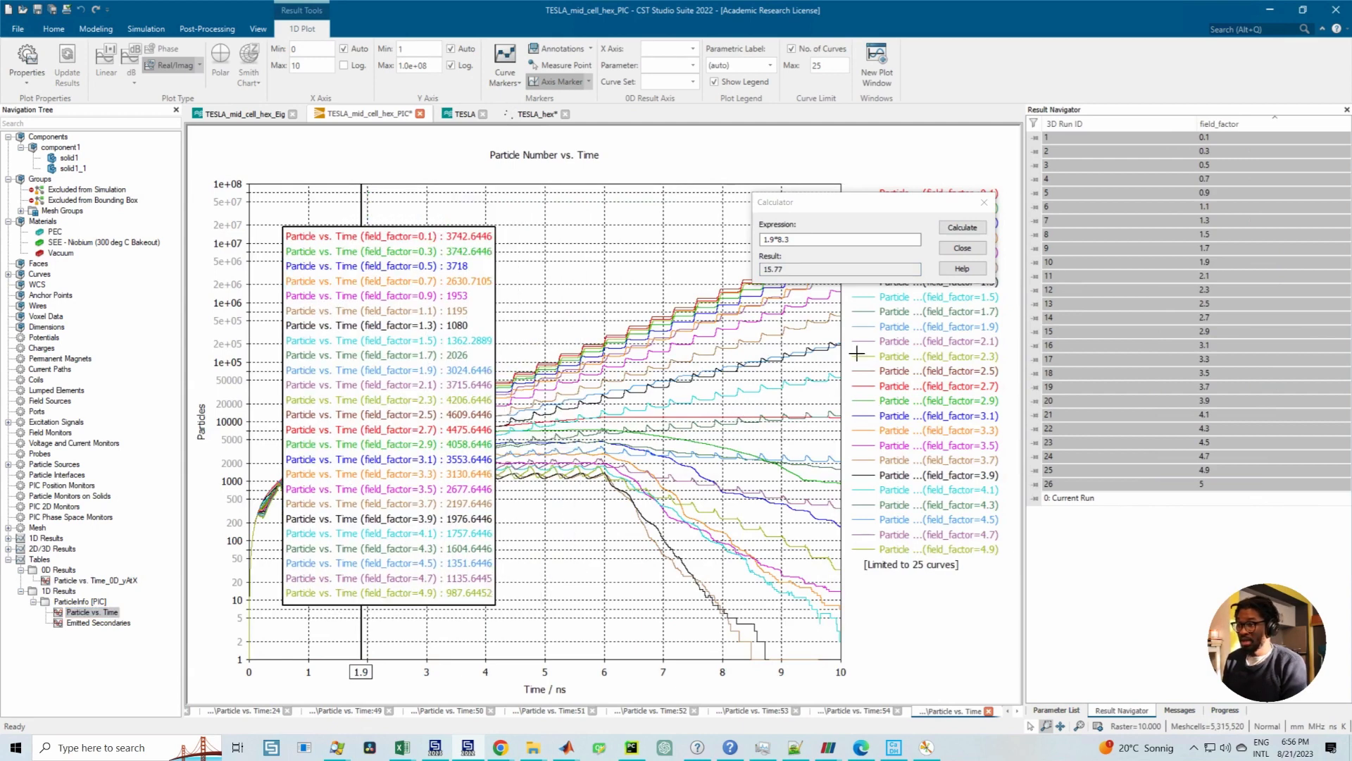
{"action": "left_click_drag", "start_coordinate": [815, 211], "coordinate": [571, 240]}
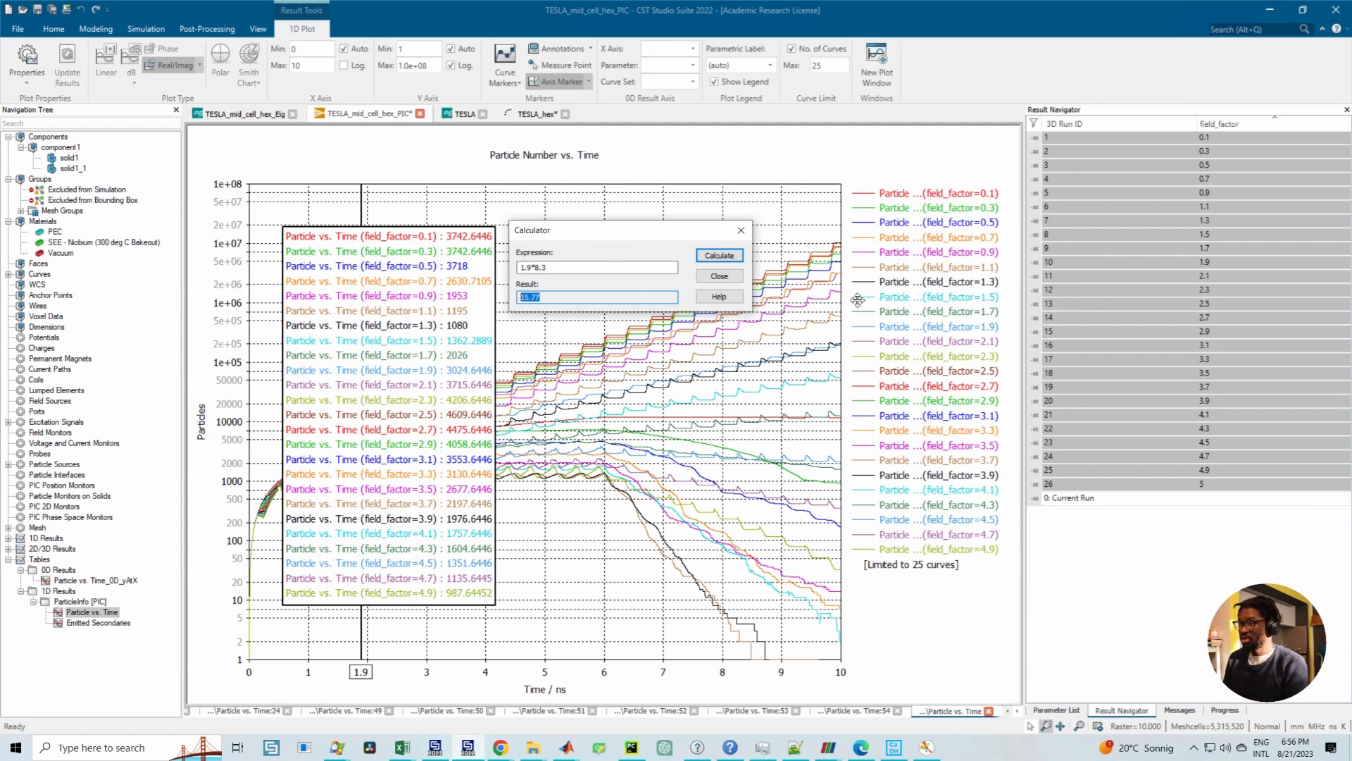
{"action": "left_click_drag", "start_coordinate": [608, 241], "coordinate": [721, 248]}
{"action": "left_click", "coordinate": [69, 580]}
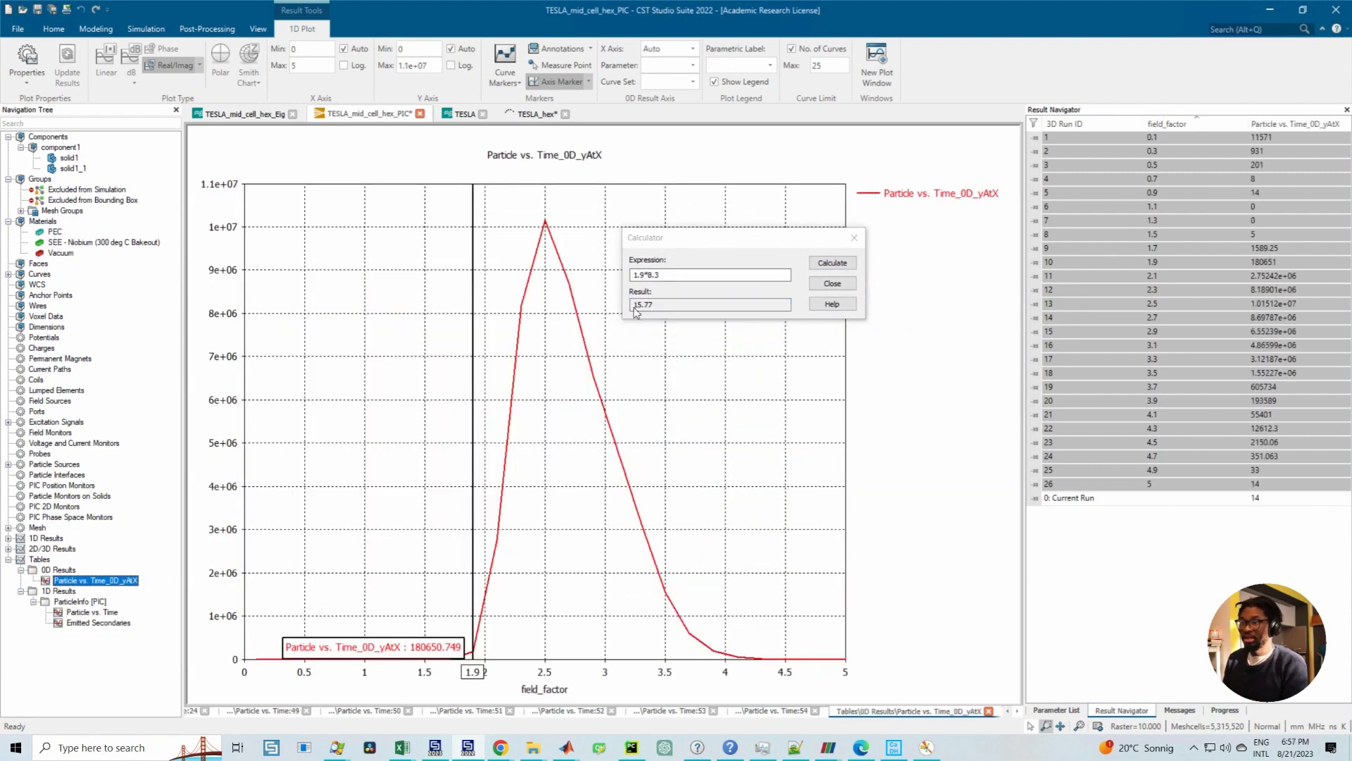
Step: Calculate 1.7*8.3 in the Calculator, then move the plot's axis marker to the peak at field_factor 2.5
{"action": "left_click_drag", "start_coordinate": [639, 274], "coordinate": [643, 276]}
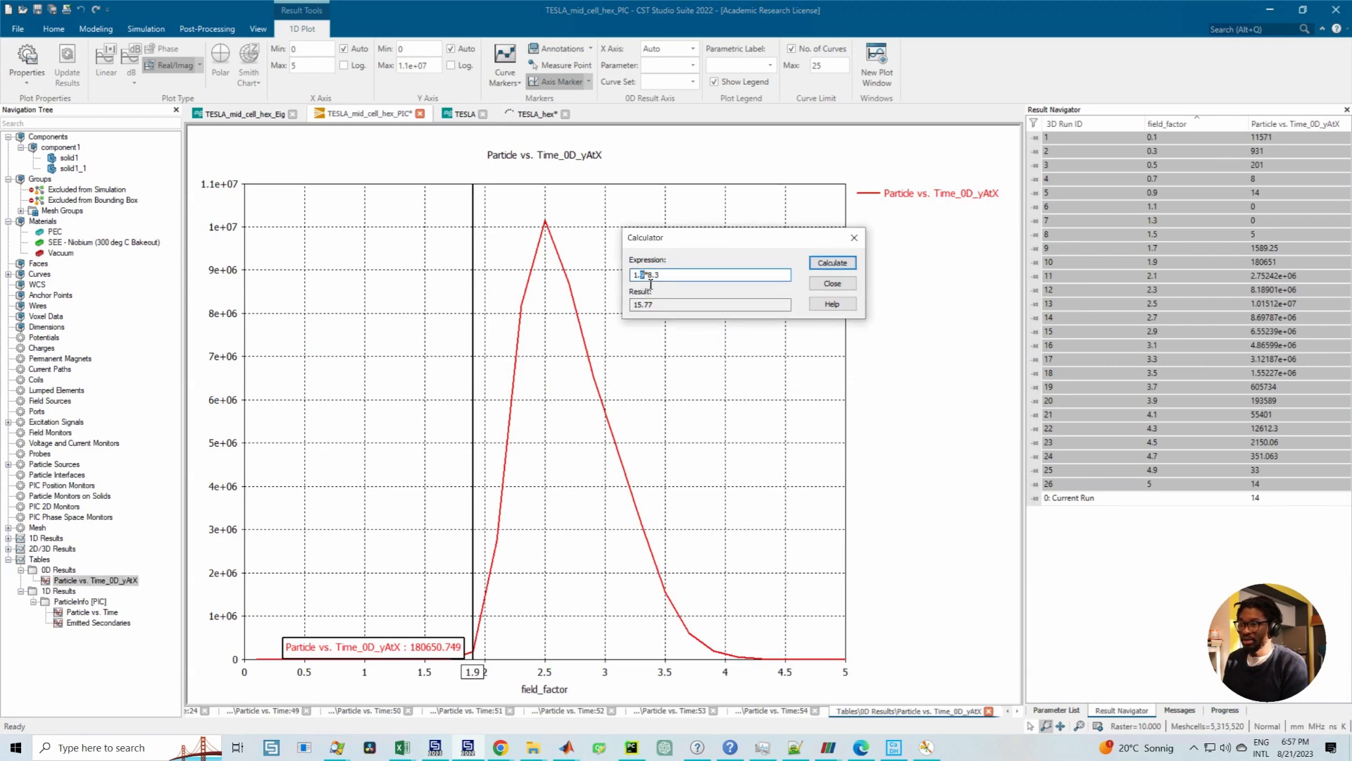
{"action": "left_click", "coordinate": [833, 263]}
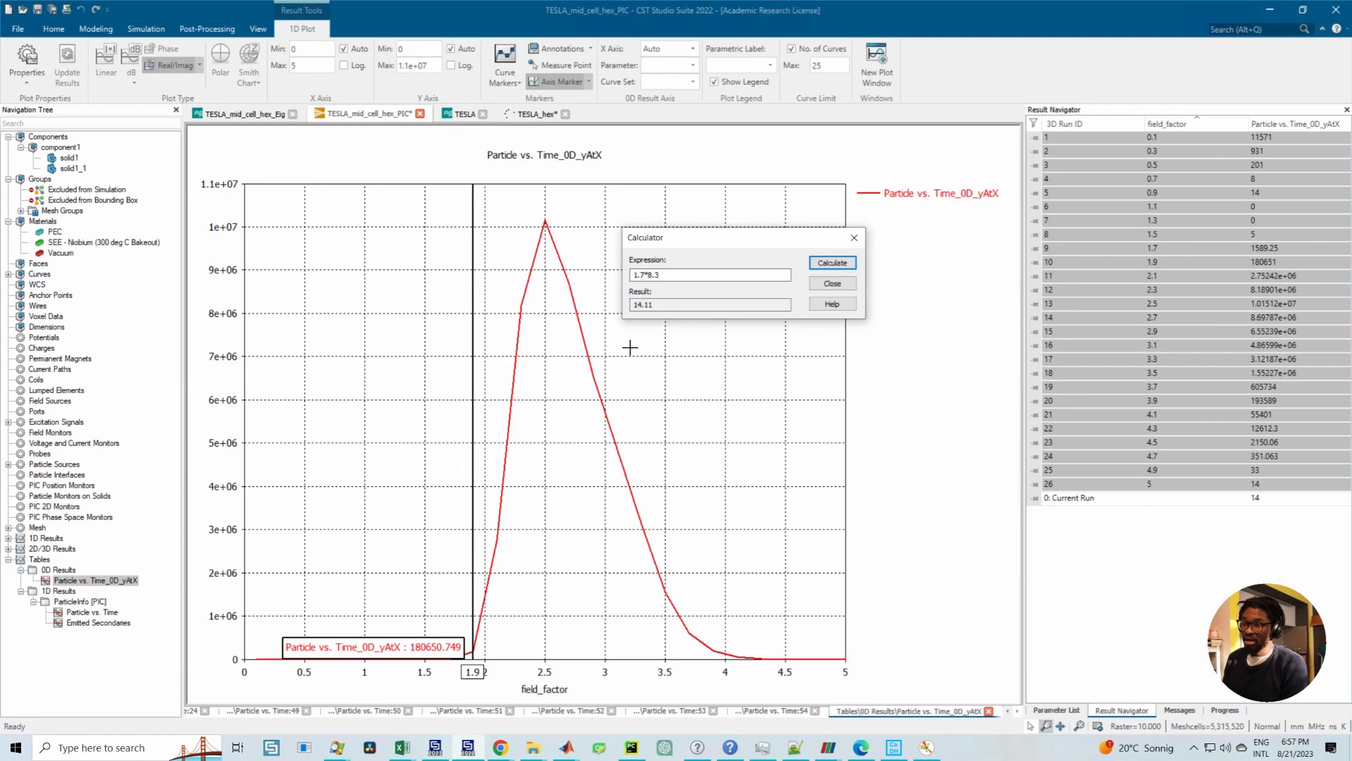
{"action": "left_click", "coordinate": [479, 356]}
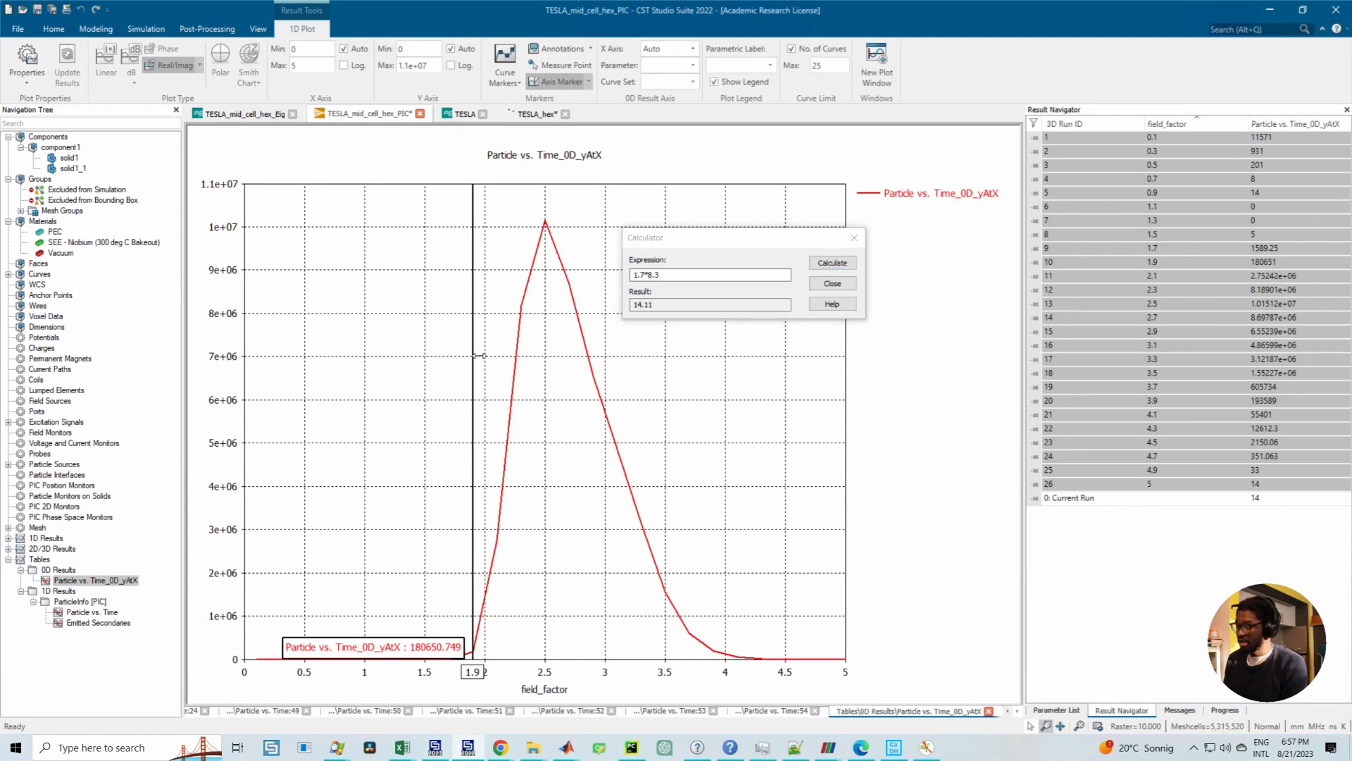
{"action": "key", "text": "Right"}
{"action": "key", "text": "Right"}
{"action": "key", "text": "Right"}
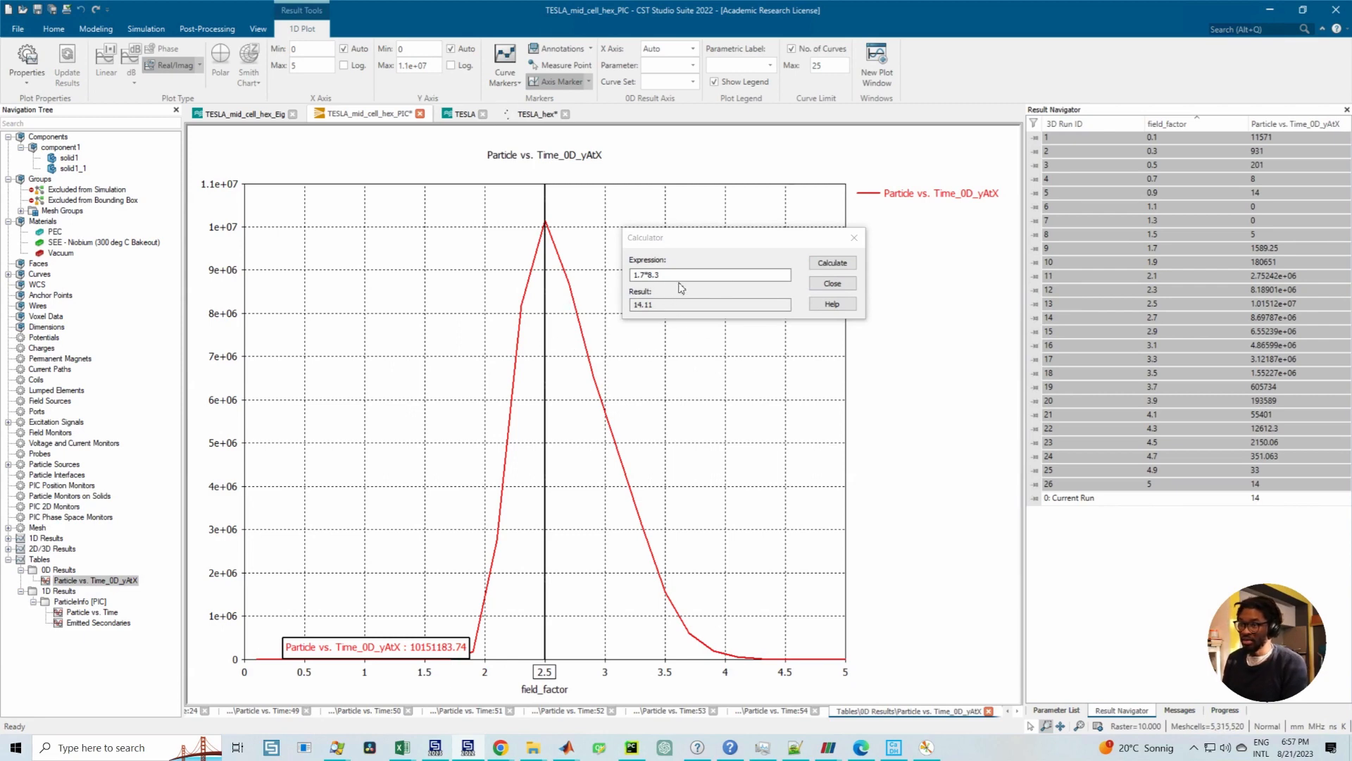
Step: Change the Calculator expression to 2.5*8.3 and calculate the field level at the particle count peak
{"action": "left_click", "coordinate": [646, 277]}
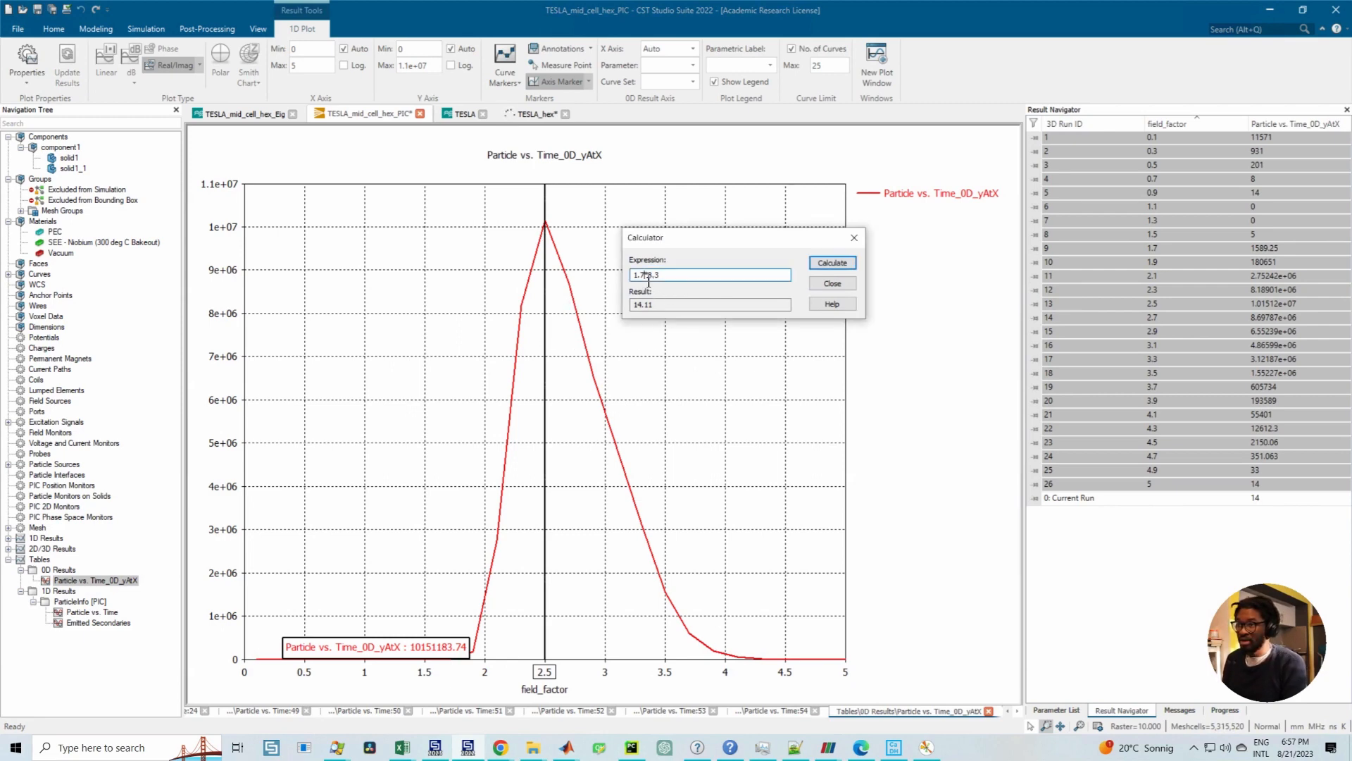
{"action": "left_click_drag", "start_coordinate": [646, 276], "coordinate": [621, 285]}
{"action": "type", "text": "2"}
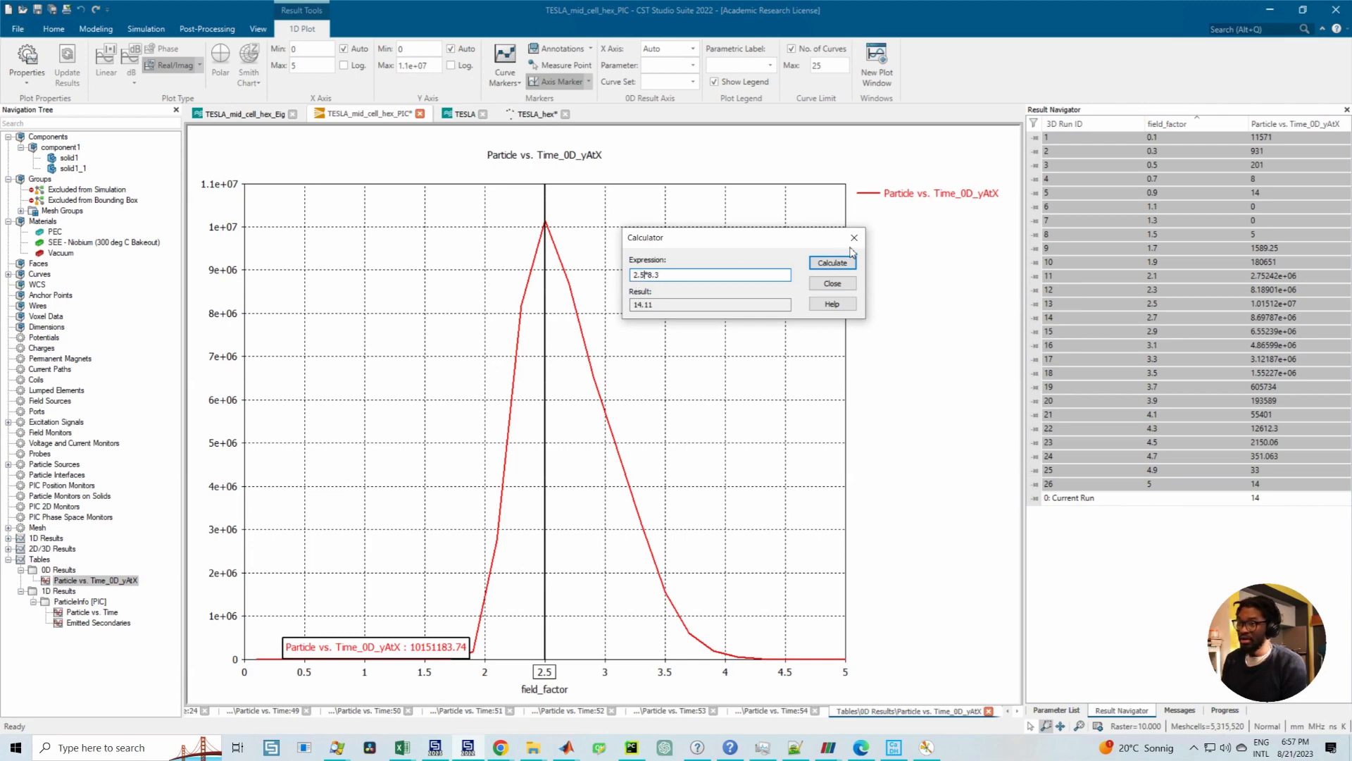
{"action": "type", "text": ".5"}
{"action": "left_click", "coordinate": [841, 262]}
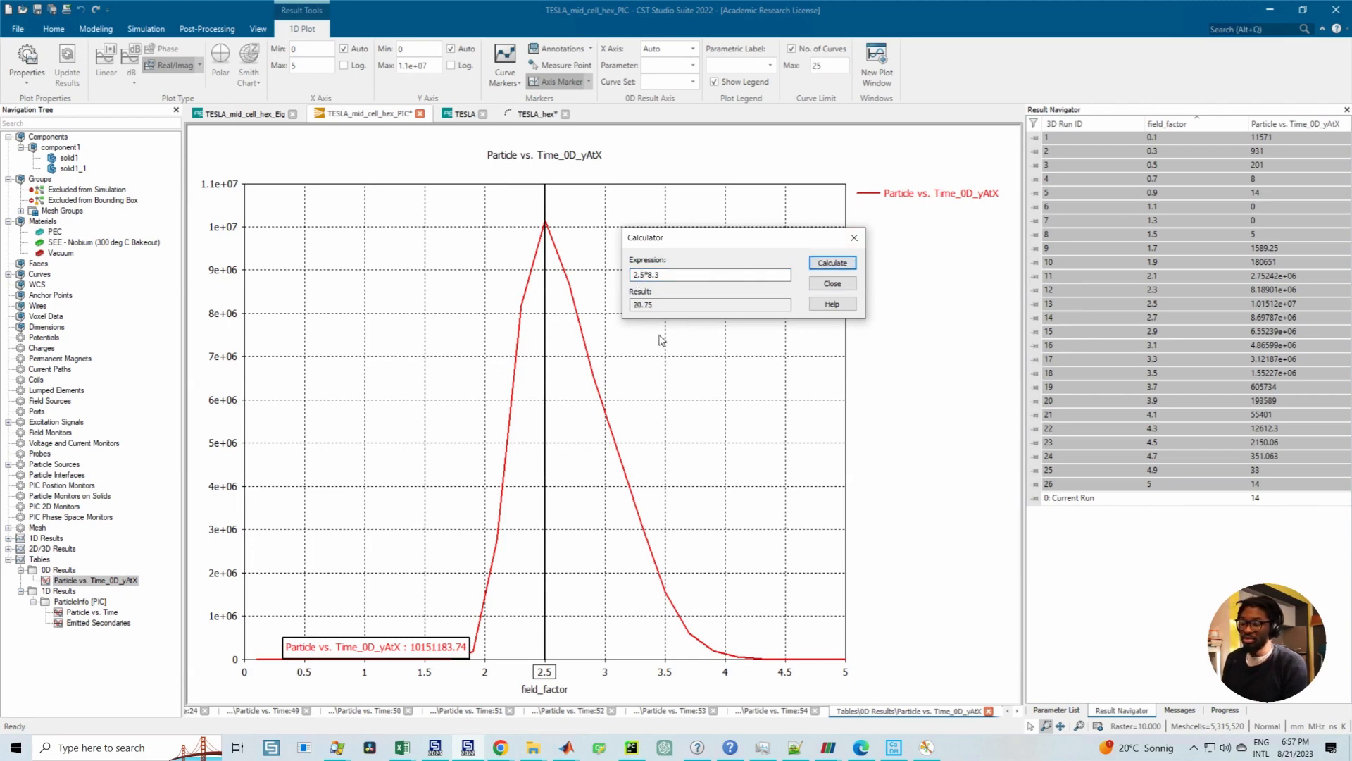
Step: Examine the Figure 1a multipacting plots in the High Field Multipacting paper in Chrome, return to CST Studio Suite, and close the Calculator
{"action": "left_click", "coordinate": [498, 749]}
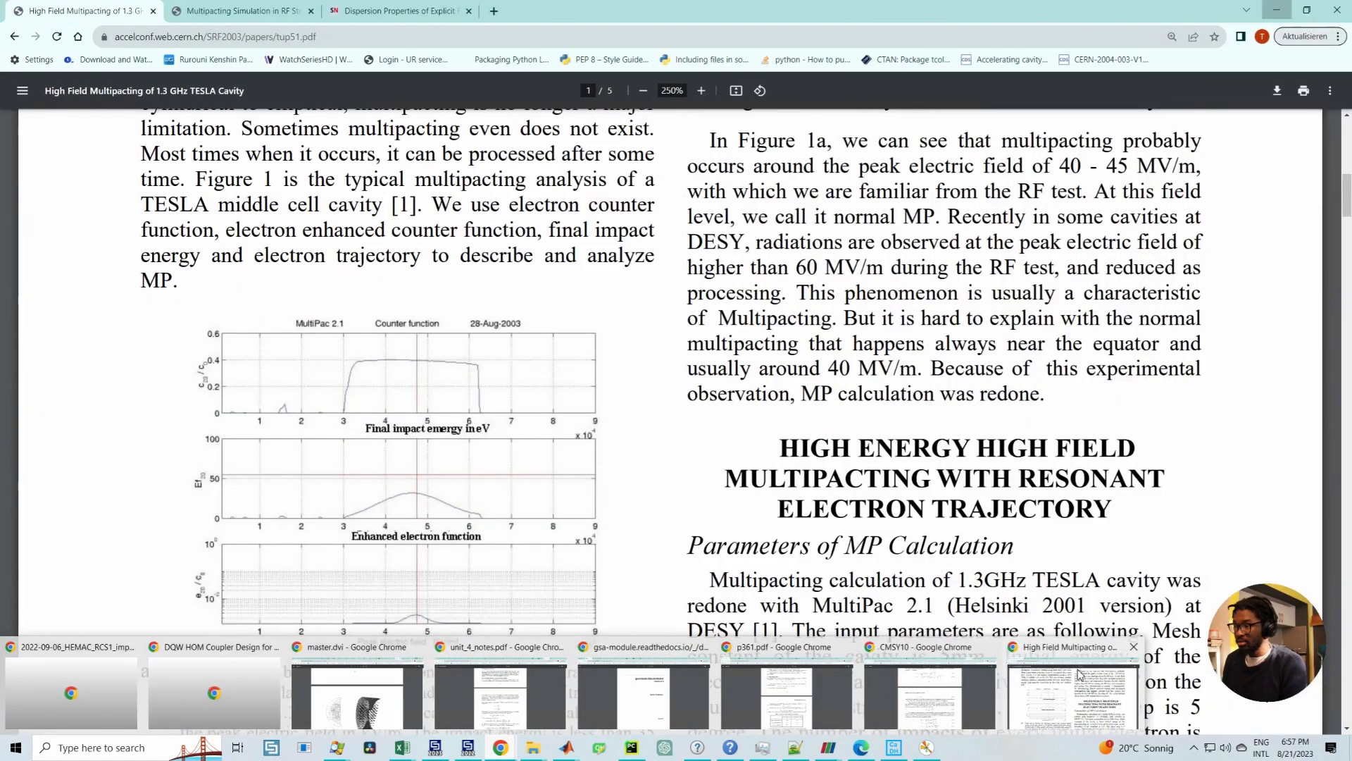
{"action": "left_click", "coordinate": [1080, 674]}
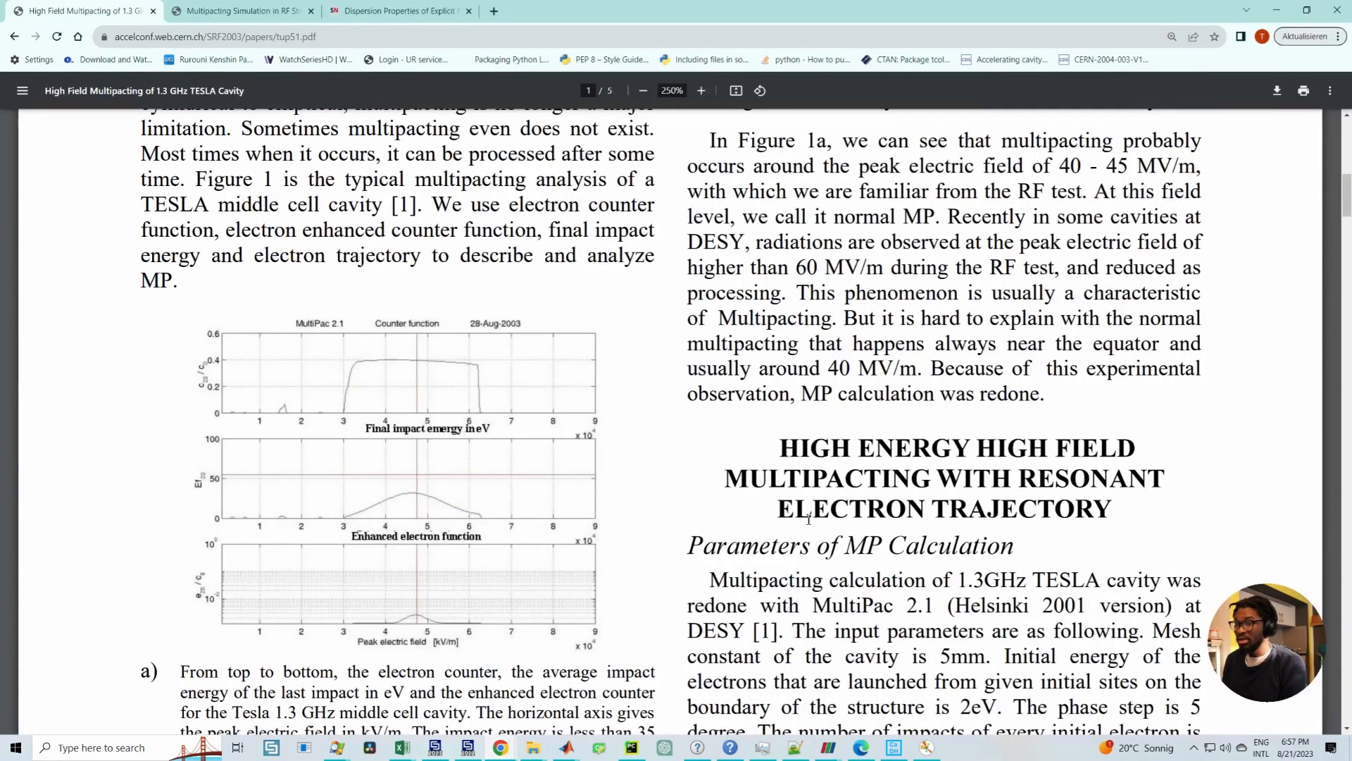
{"action": "scroll", "coordinate": [493, 431], "scroll_direction": "up", "scroll_amount": 1}
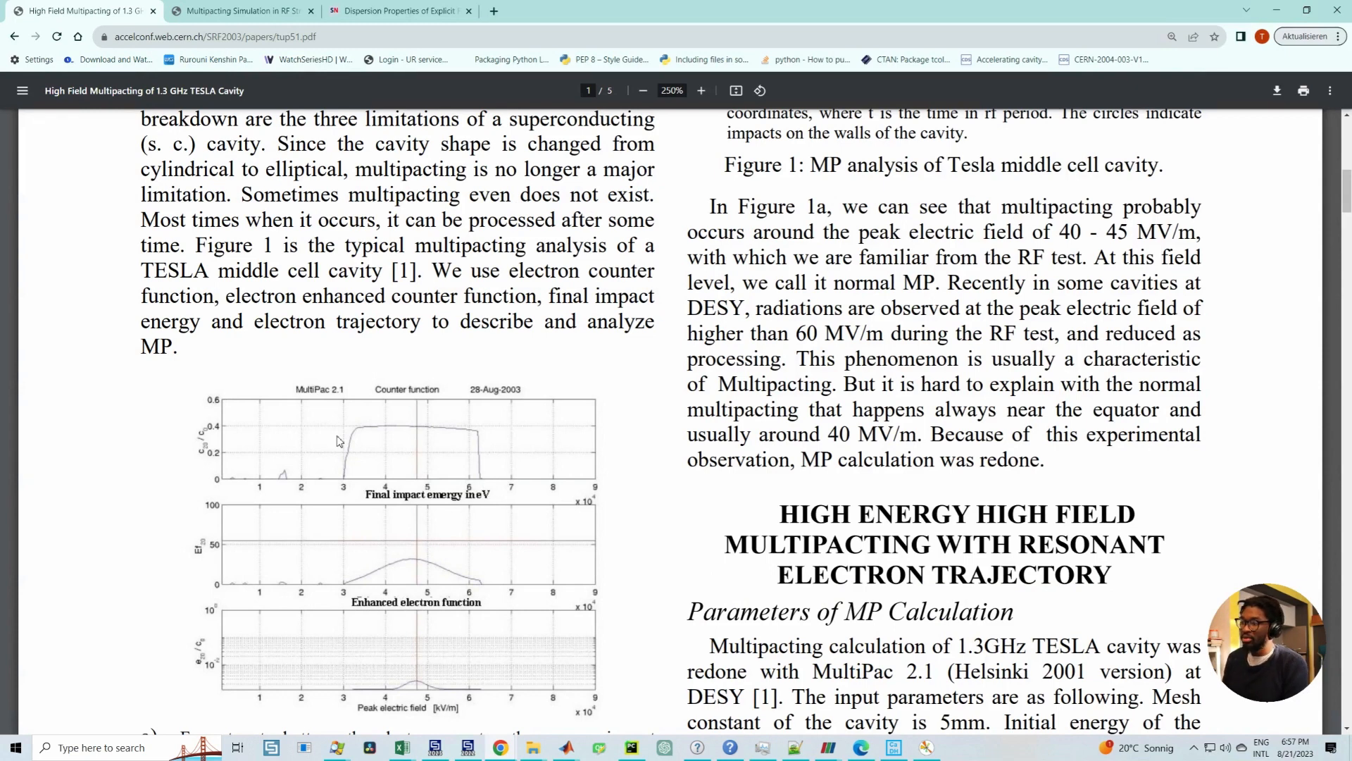
{"action": "scroll", "coordinate": [506, 531], "scroll_direction": "down", "scroll_amount": 2}
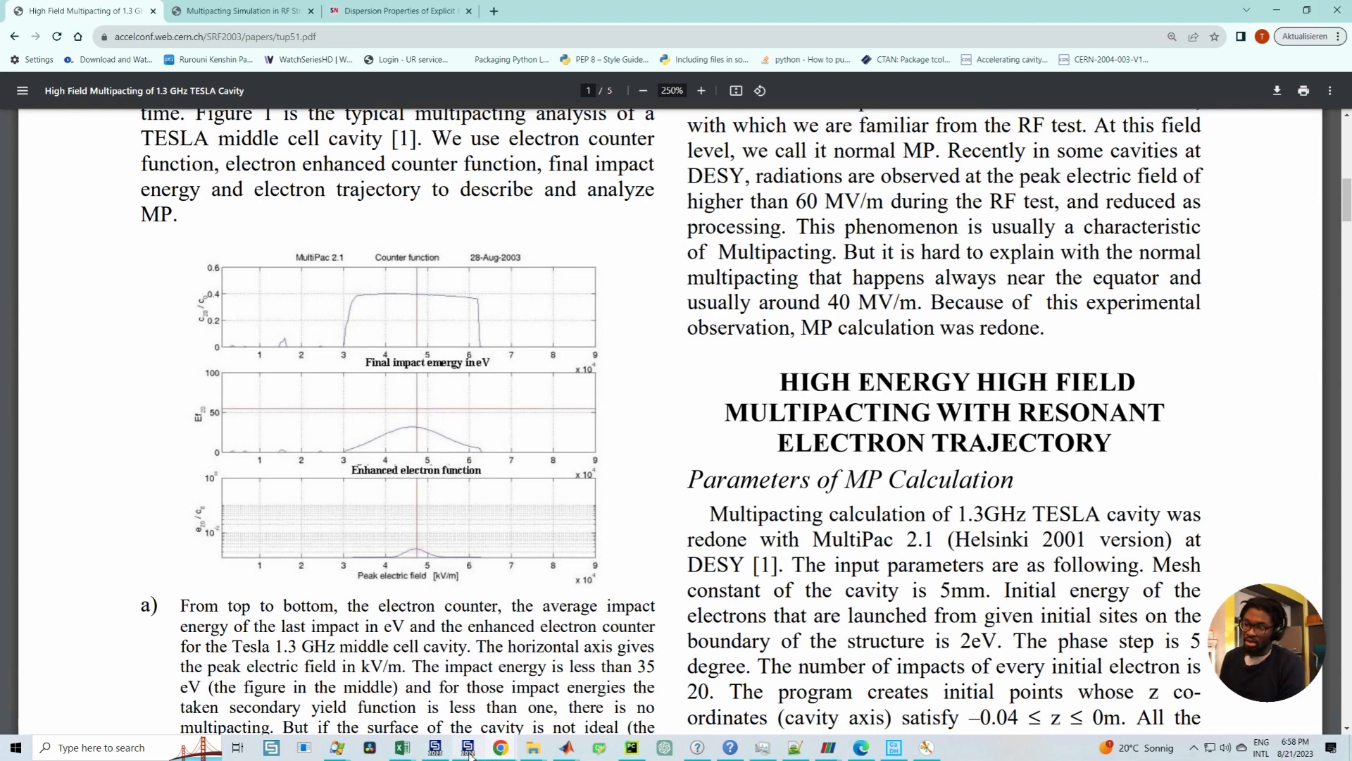
{"action": "mouse_move", "coordinate": [470, 752]}
{"action": "left_click", "coordinate": [469, 676]}
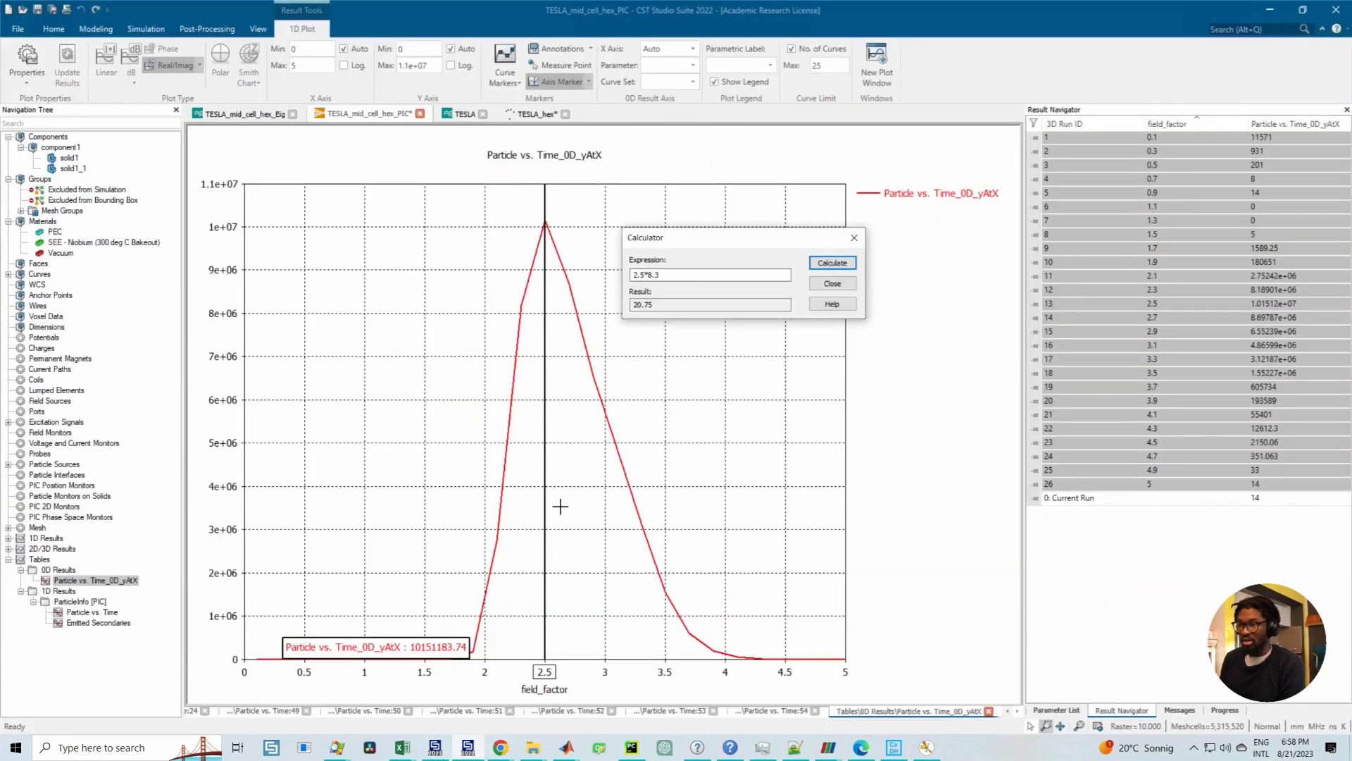
{"action": "left_click", "coordinate": [854, 237]}
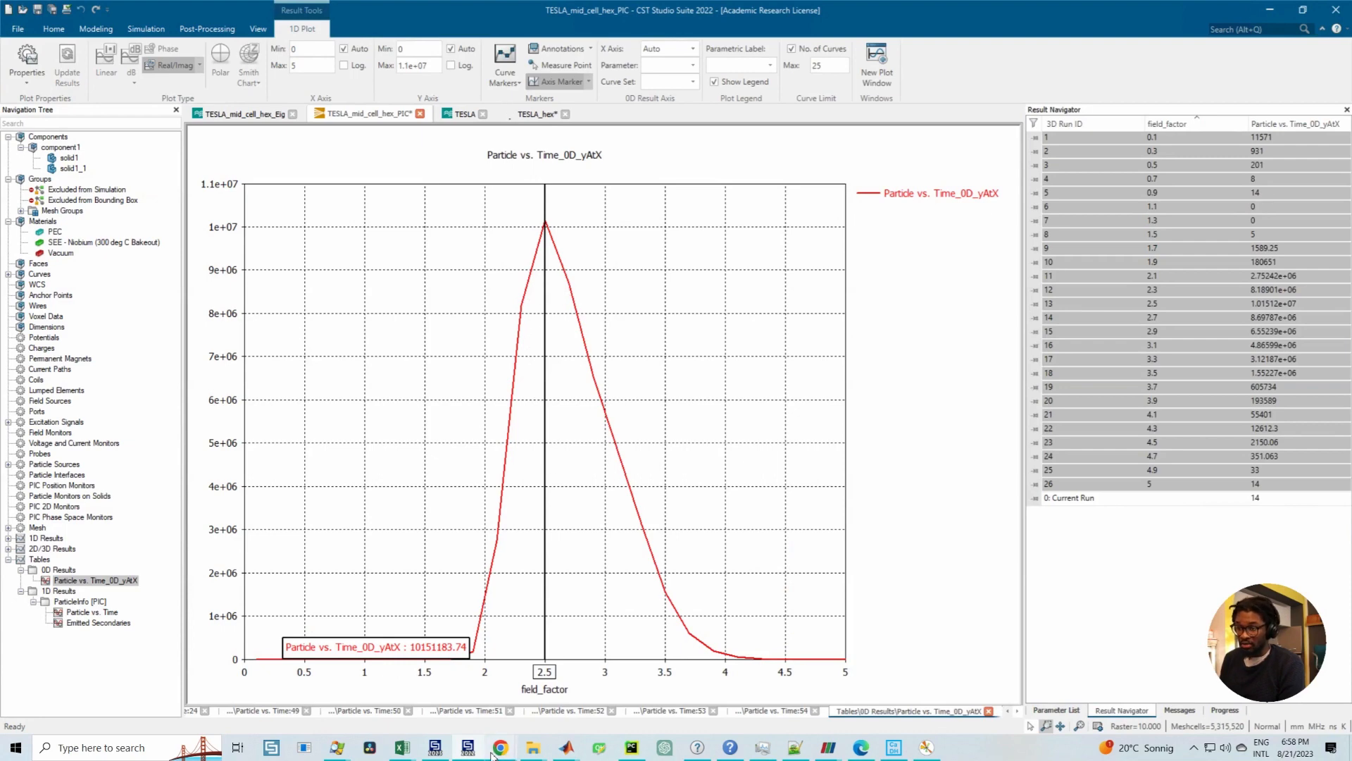
Step: Recheck the paper's peak electric field range for multipacting in Chrome and return to the particle count plot in CST Studio Suite
{"action": "mouse_move", "coordinate": [502, 752]}
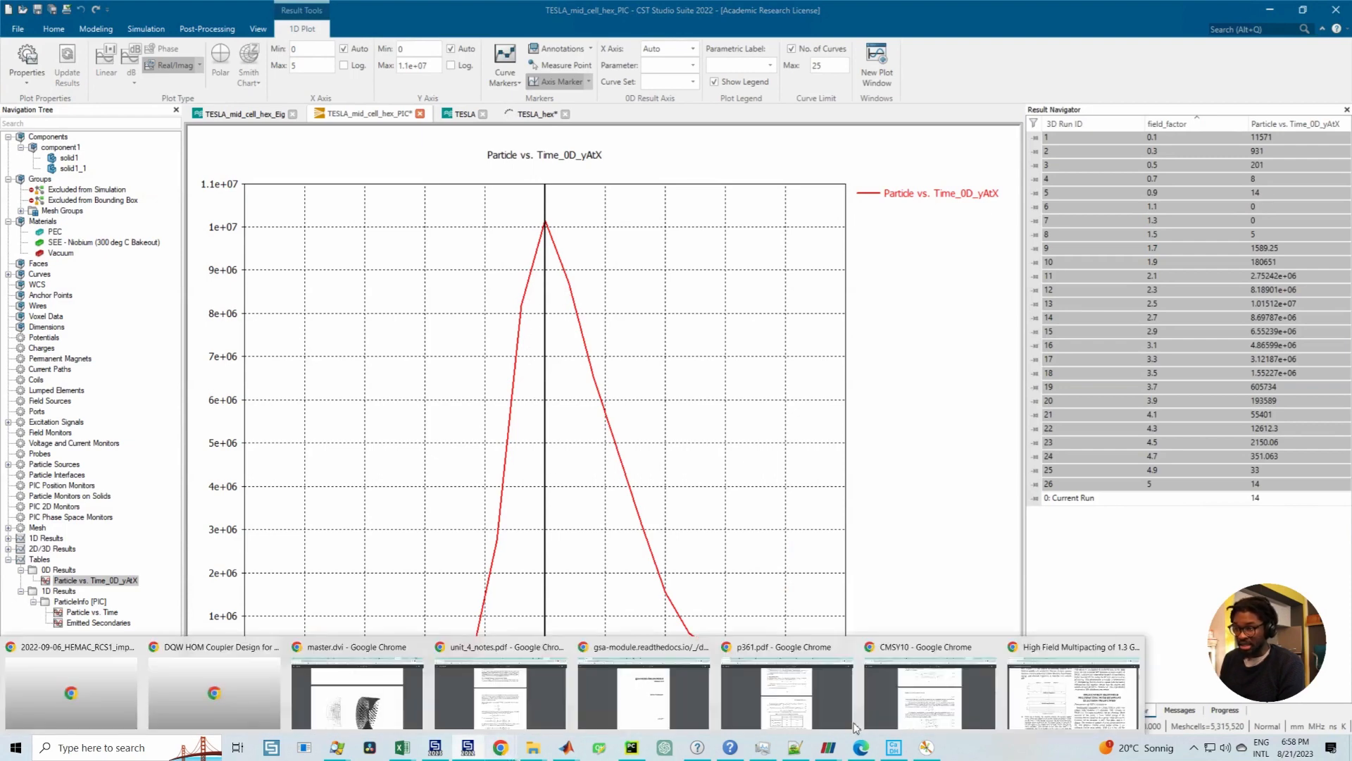
{"action": "left_click", "coordinate": [1066, 707]}
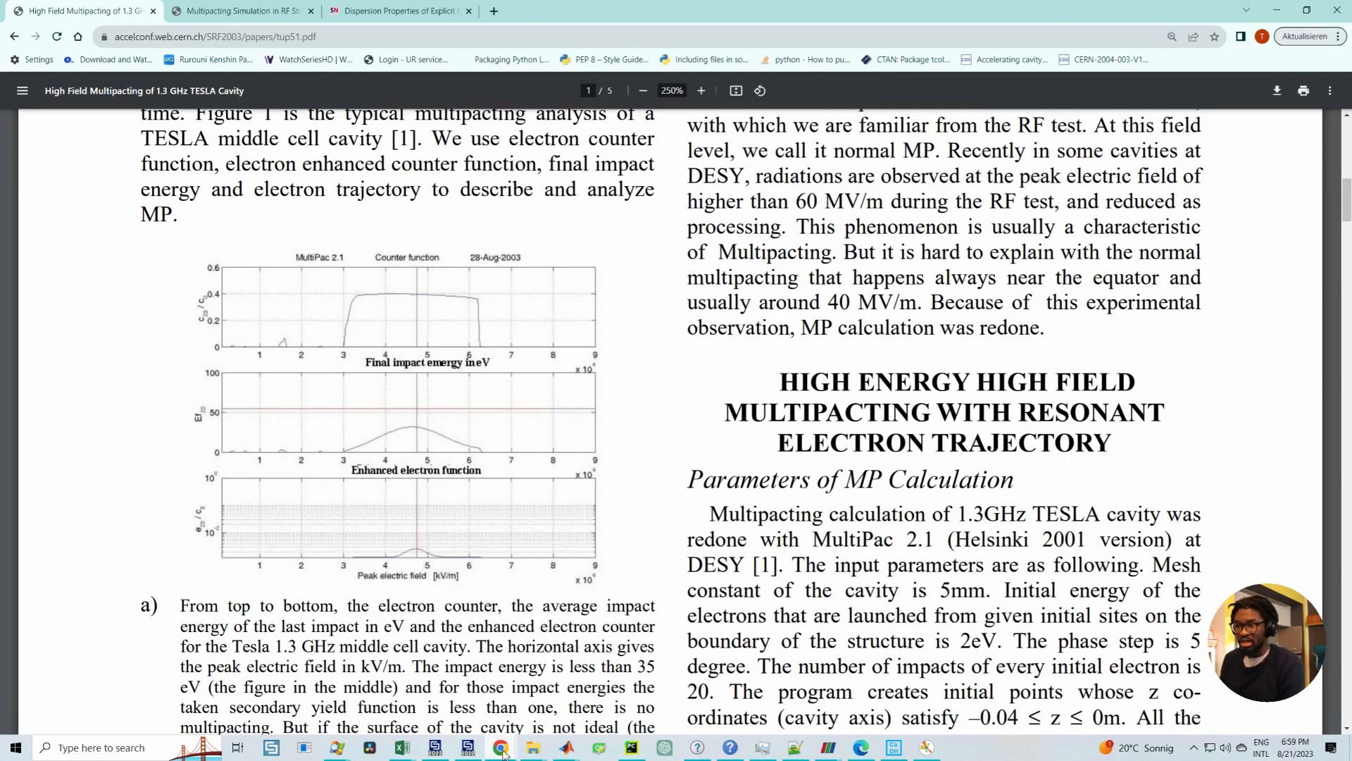
{"action": "mouse_move", "coordinate": [502, 754]}
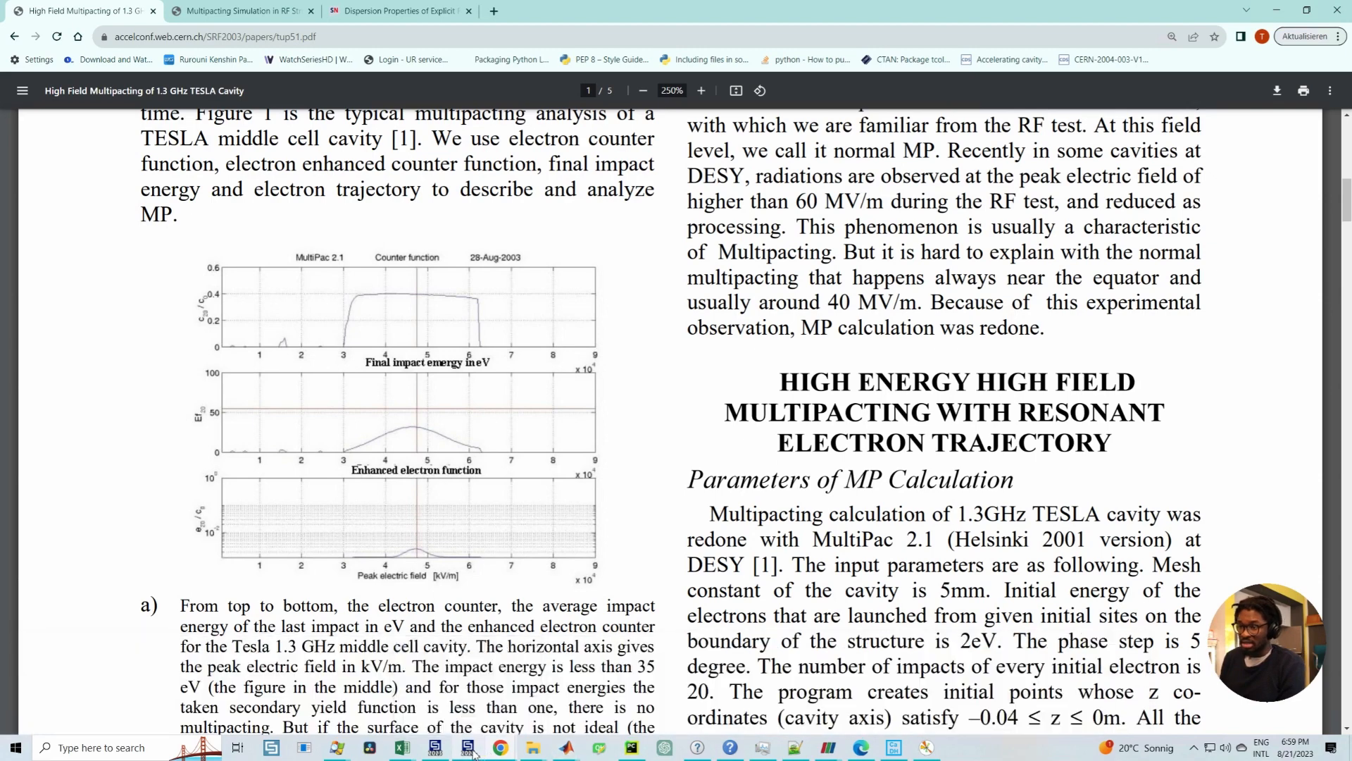
{"action": "left_click", "coordinate": [472, 751]}
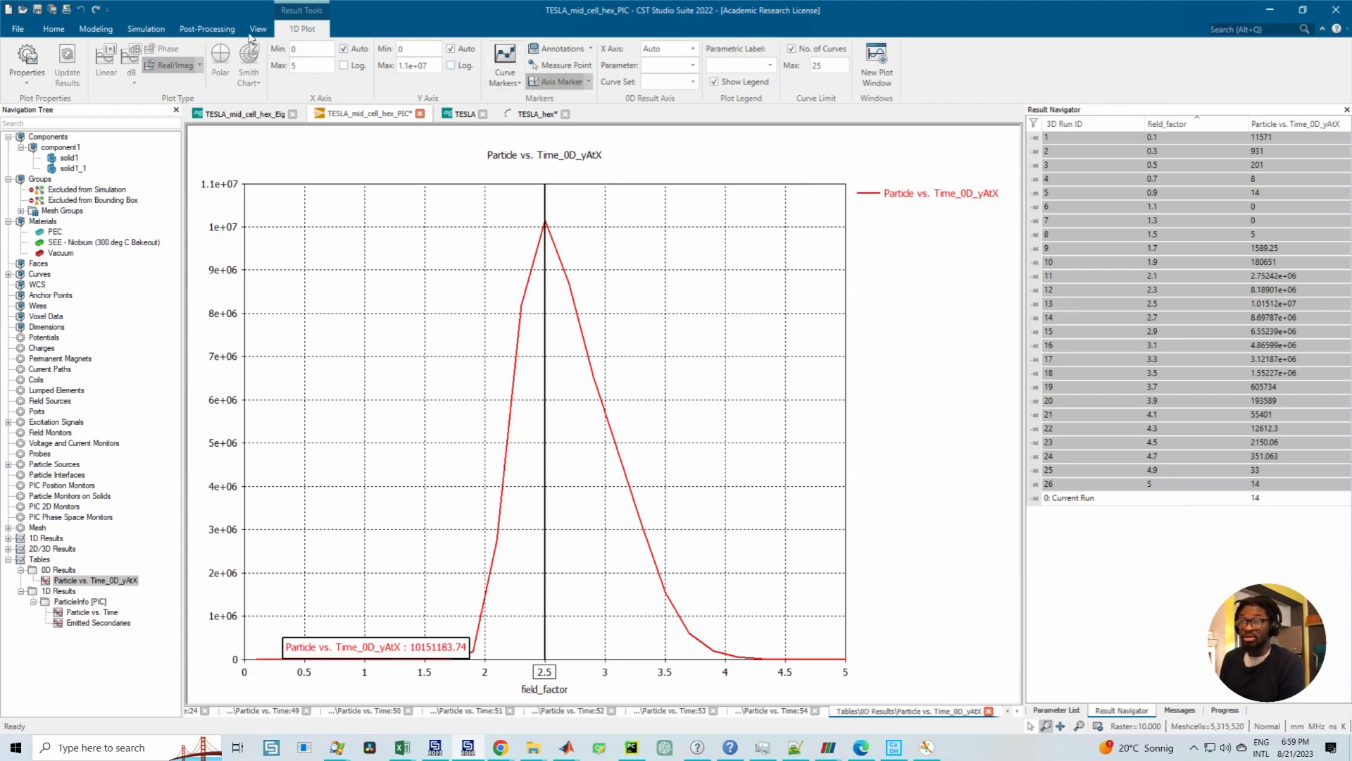
Step: Reopen the Calculator, calculate 2.5*8.3 beside the particle count curve, and close the Calculator
{"action": "left_click", "coordinate": [211, 29]}
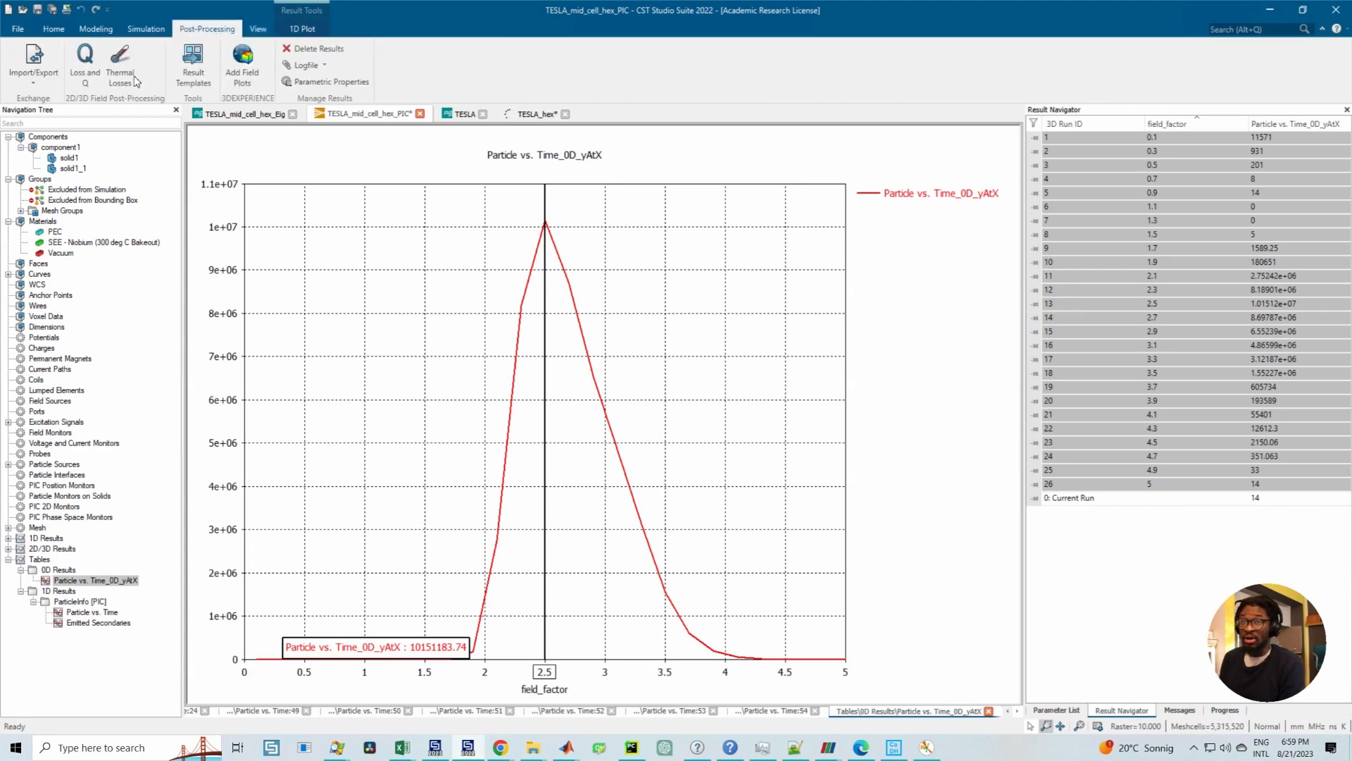
{"action": "left_click", "coordinate": [54, 29]}
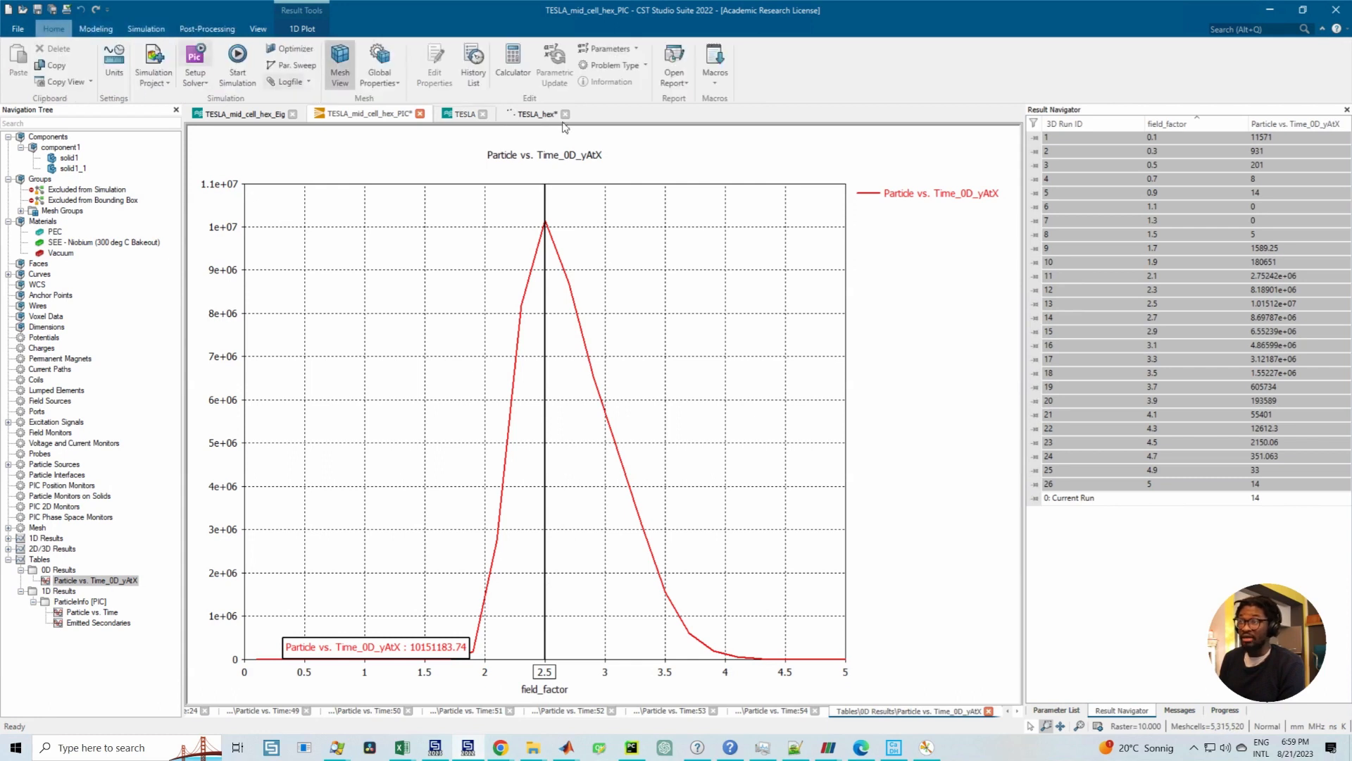
{"action": "left_click", "coordinate": [519, 80]}
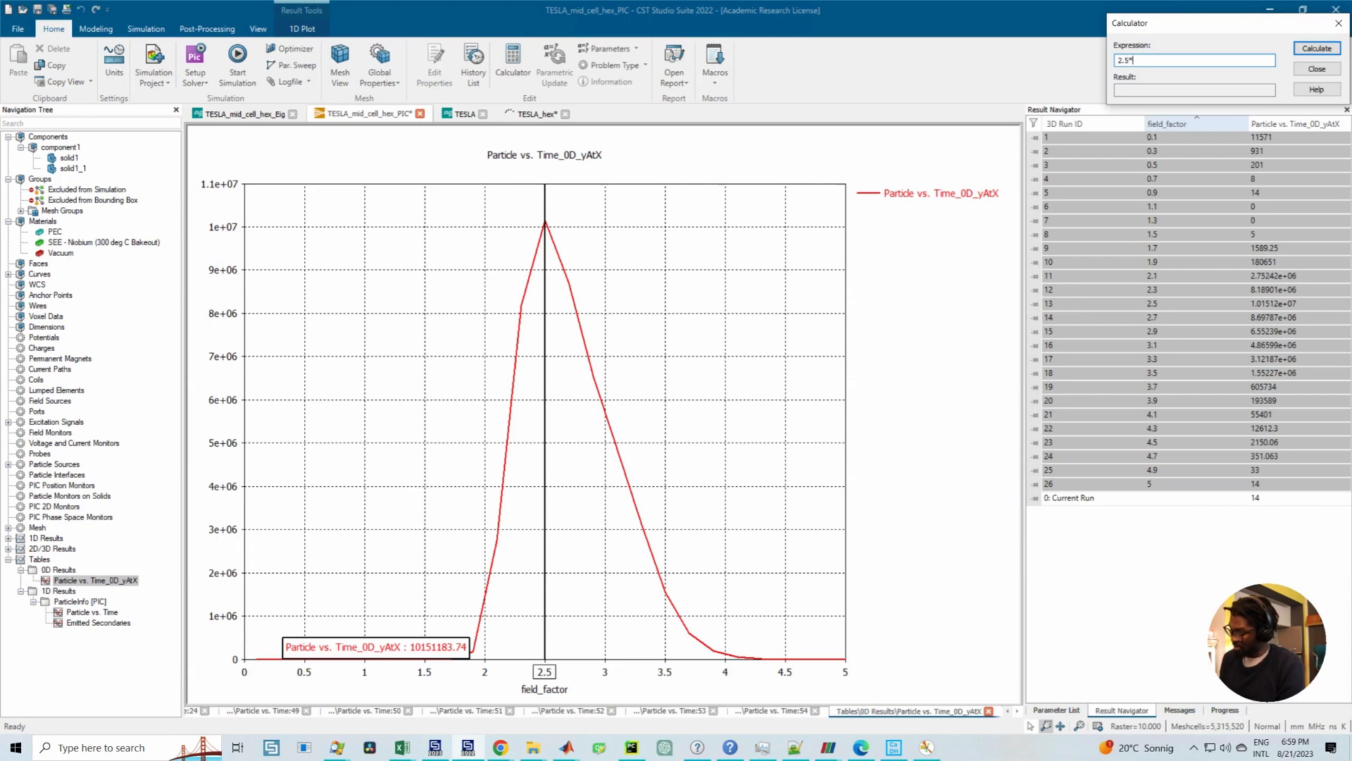
{"action": "type", "text": "2.5*8.3"}
{"action": "left_click", "coordinate": [1316, 48]}
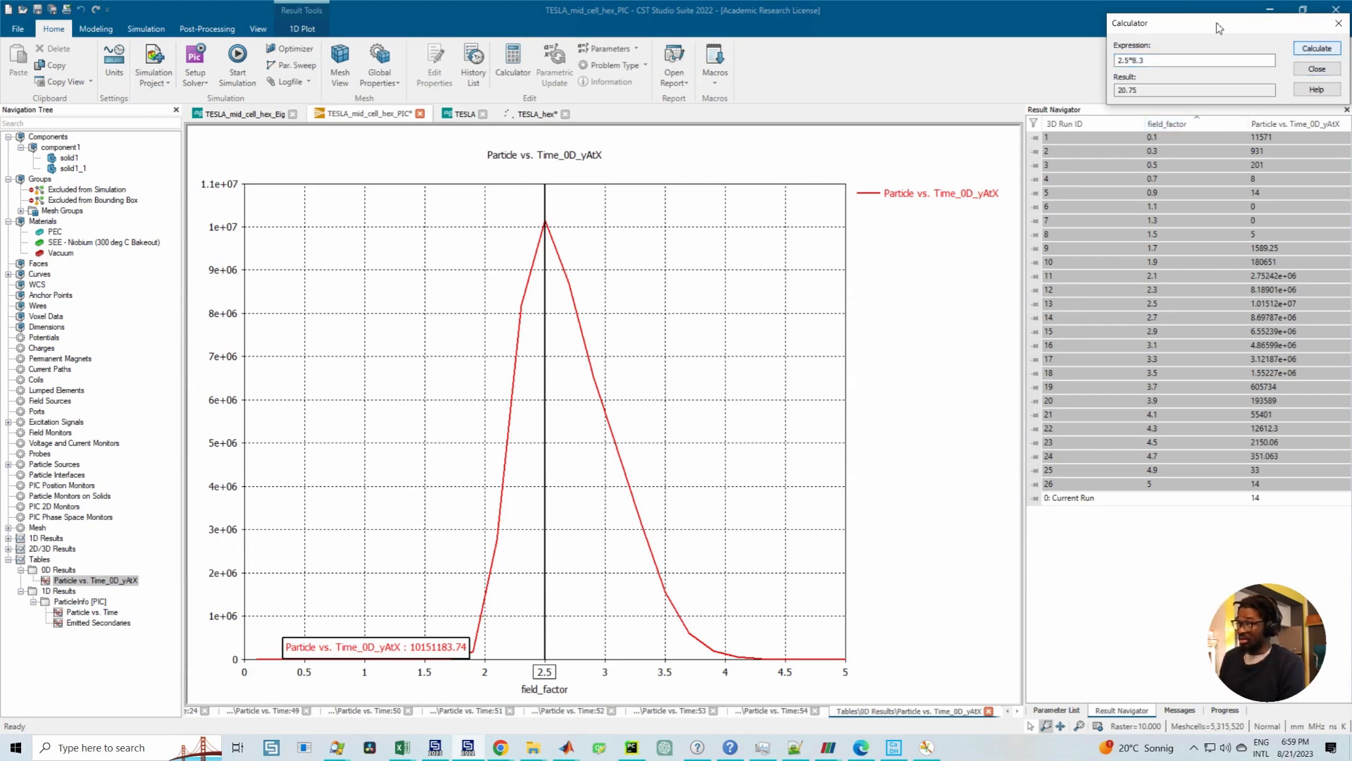
{"action": "left_click_drag", "start_coordinate": [1181, 26], "coordinate": [716, 302]}
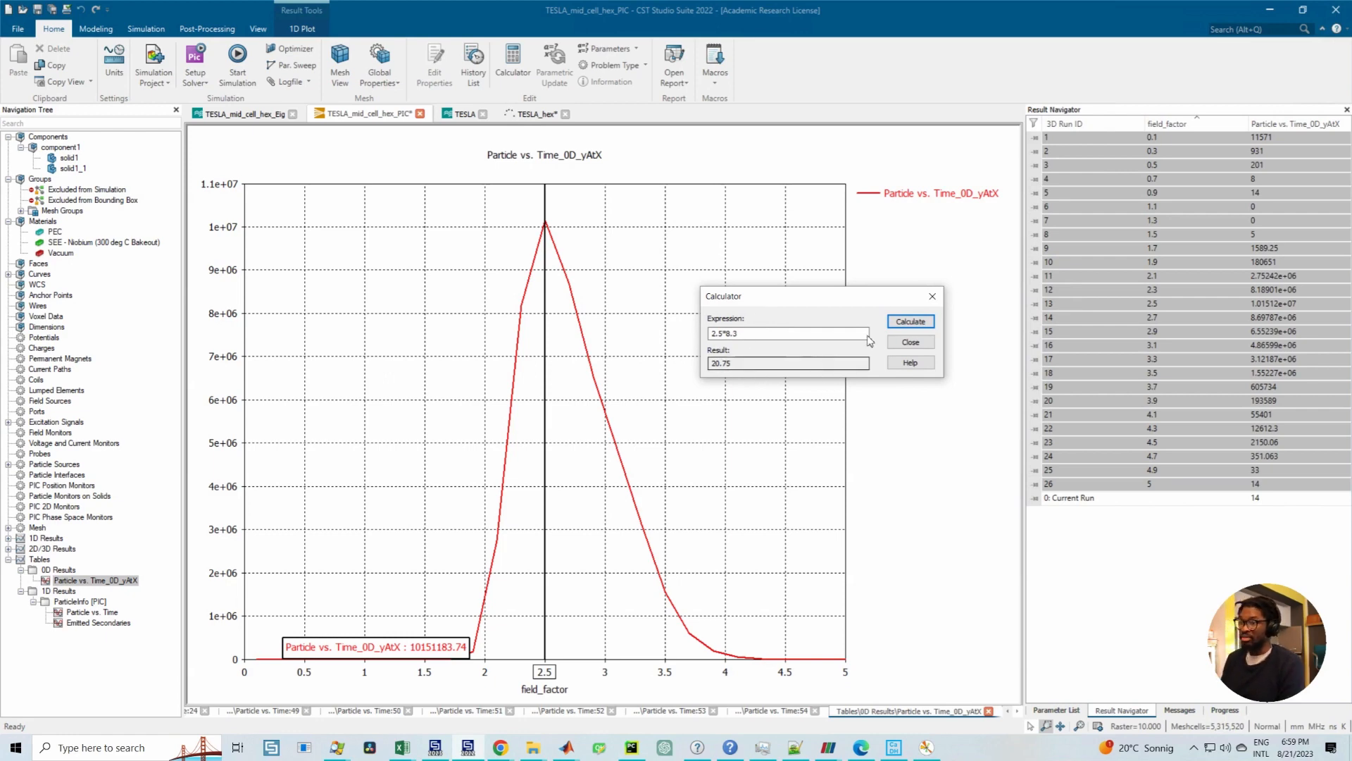
{"action": "left_click", "coordinate": [933, 296]}
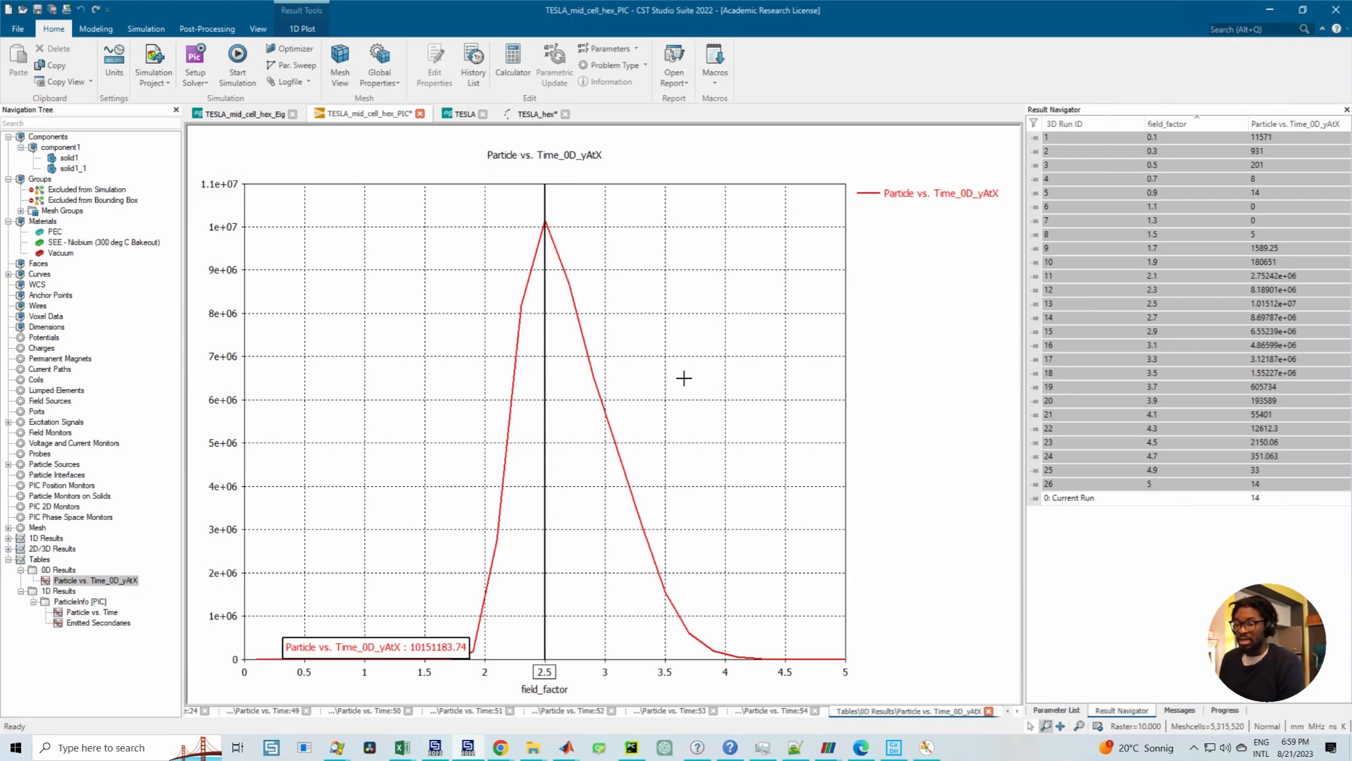
Step: Expand the 2D/3D Results and compare the Particle vs. Time and Emitted Secondaries curves, returning to the 0D particle count plot
{"action": "left_click", "coordinate": [9, 548]}
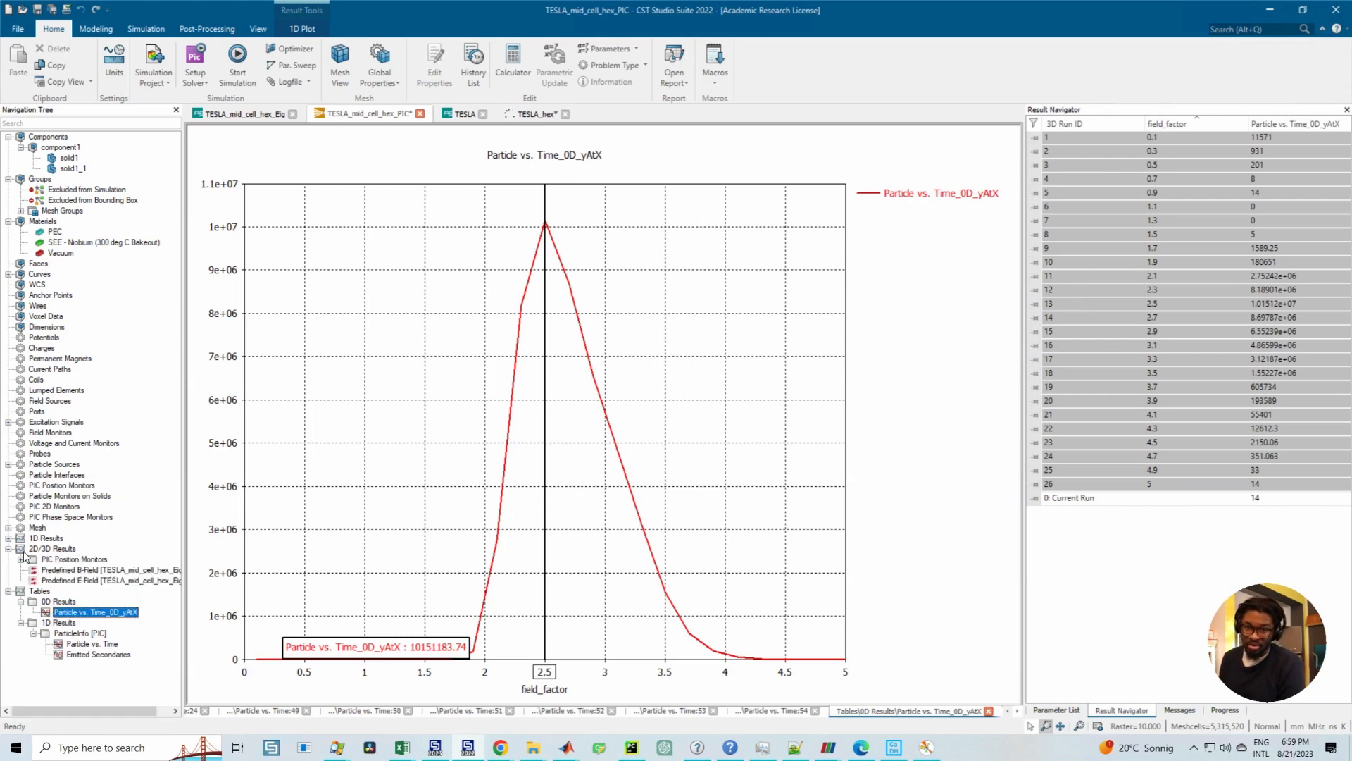
{"action": "left_click", "coordinate": [74, 643]}
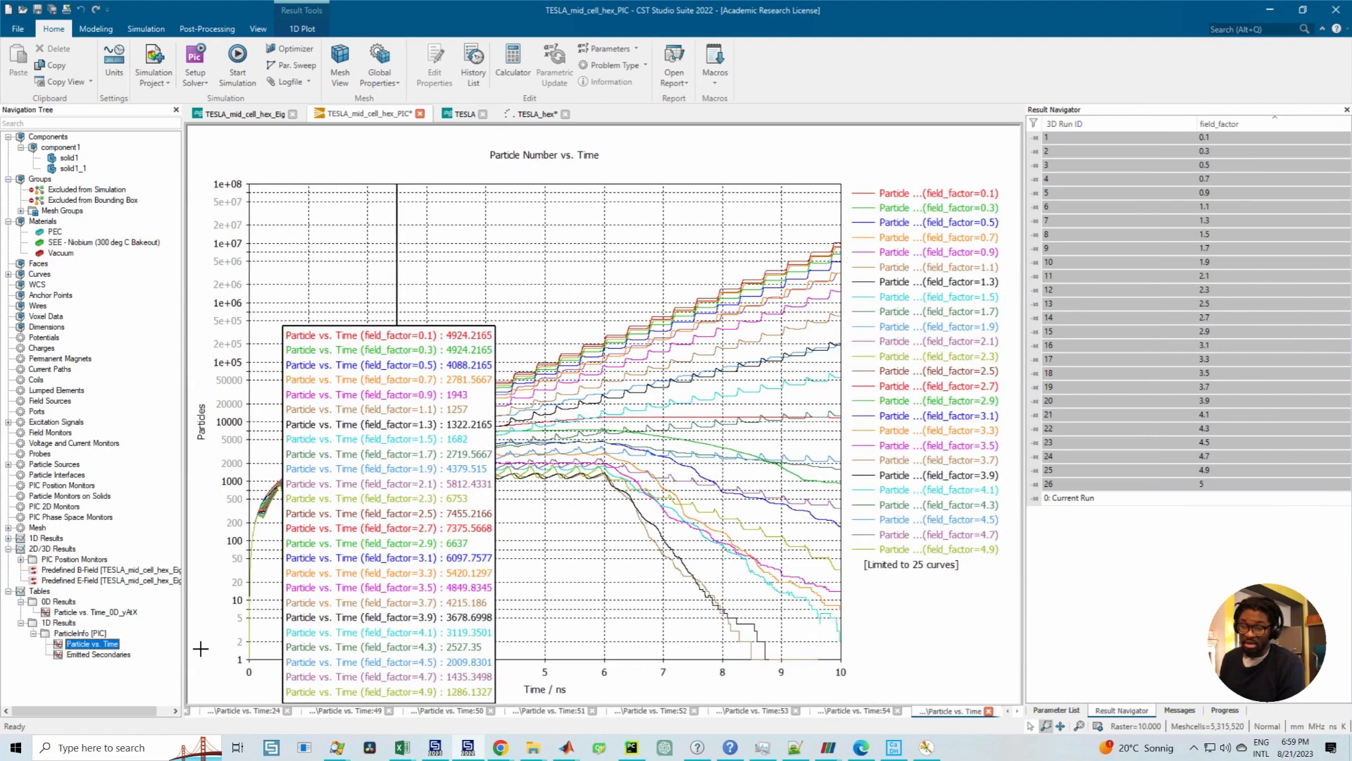
{"action": "left_click", "coordinate": [99, 654]}
{"action": "left_click", "coordinate": [92, 644]}
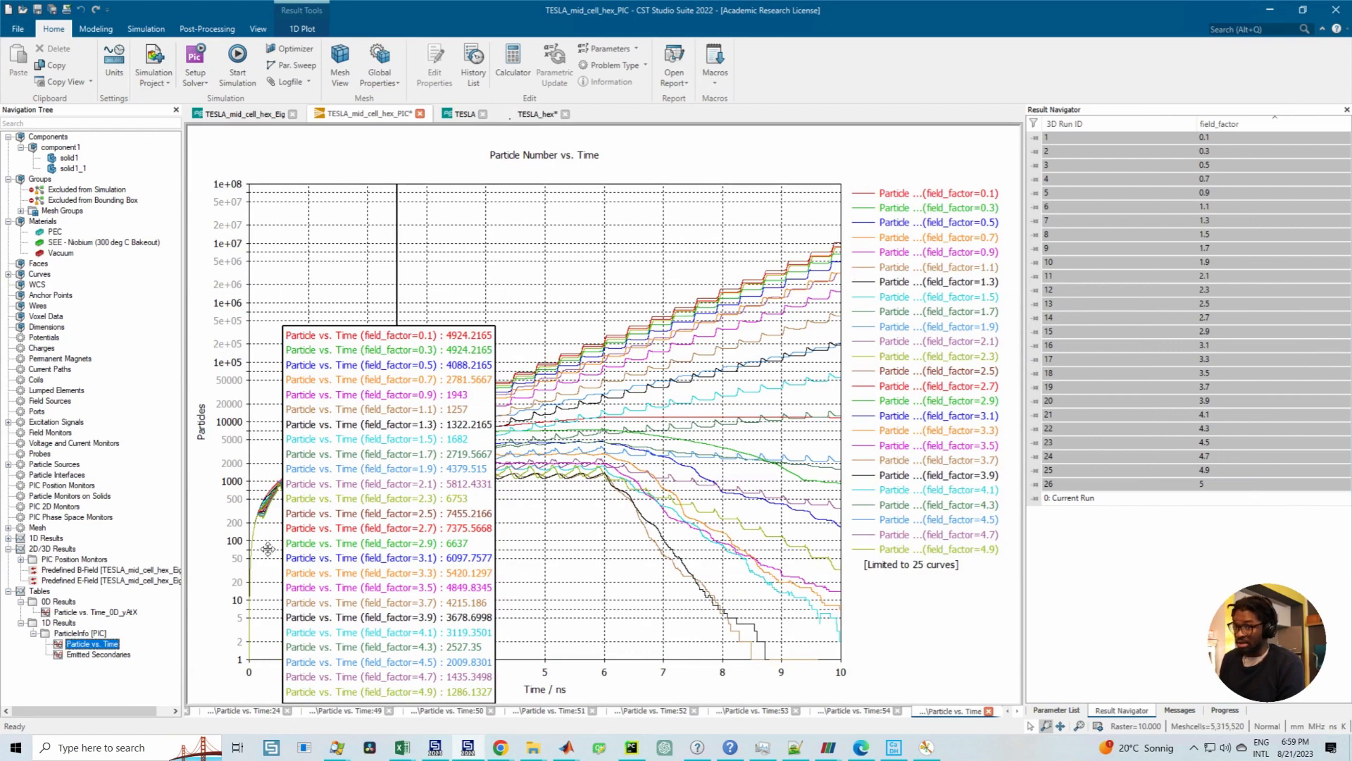
{"action": "left_click", "coordinate": [98, 655]}
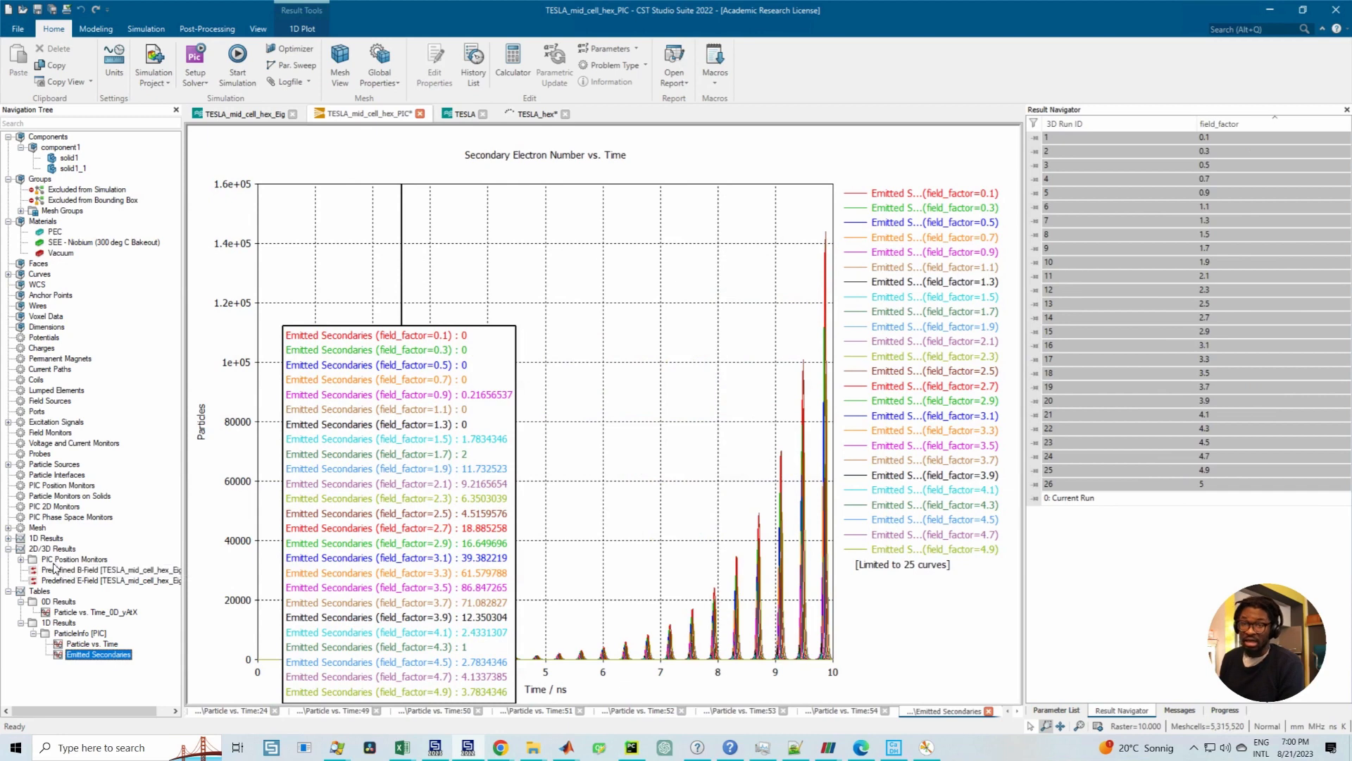
{"action": "left_click", "coordinate": [65, 612]}
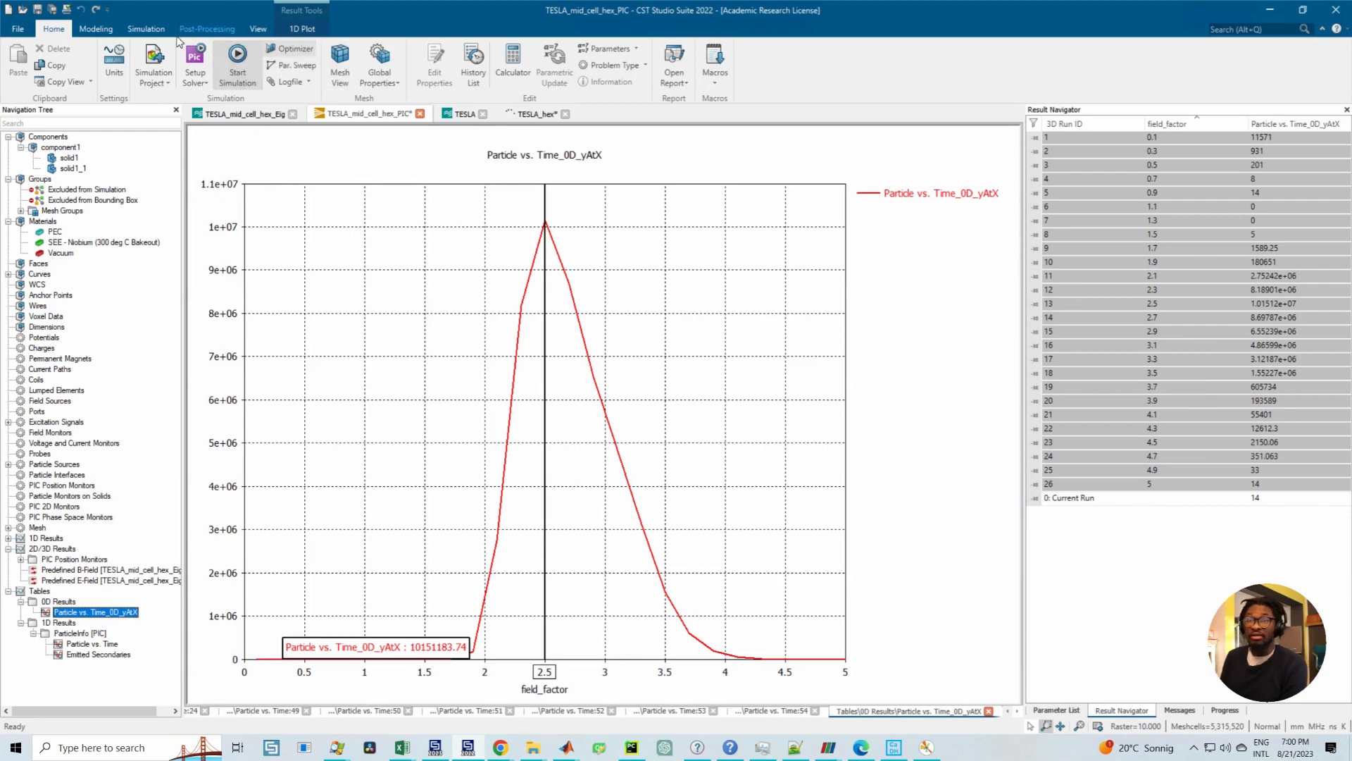
Step: Close the 0D particle count plot and view the available PIC monitor types with the 3D cavity model shown
{"action": "left_click", "coordinate": [146, 28]}
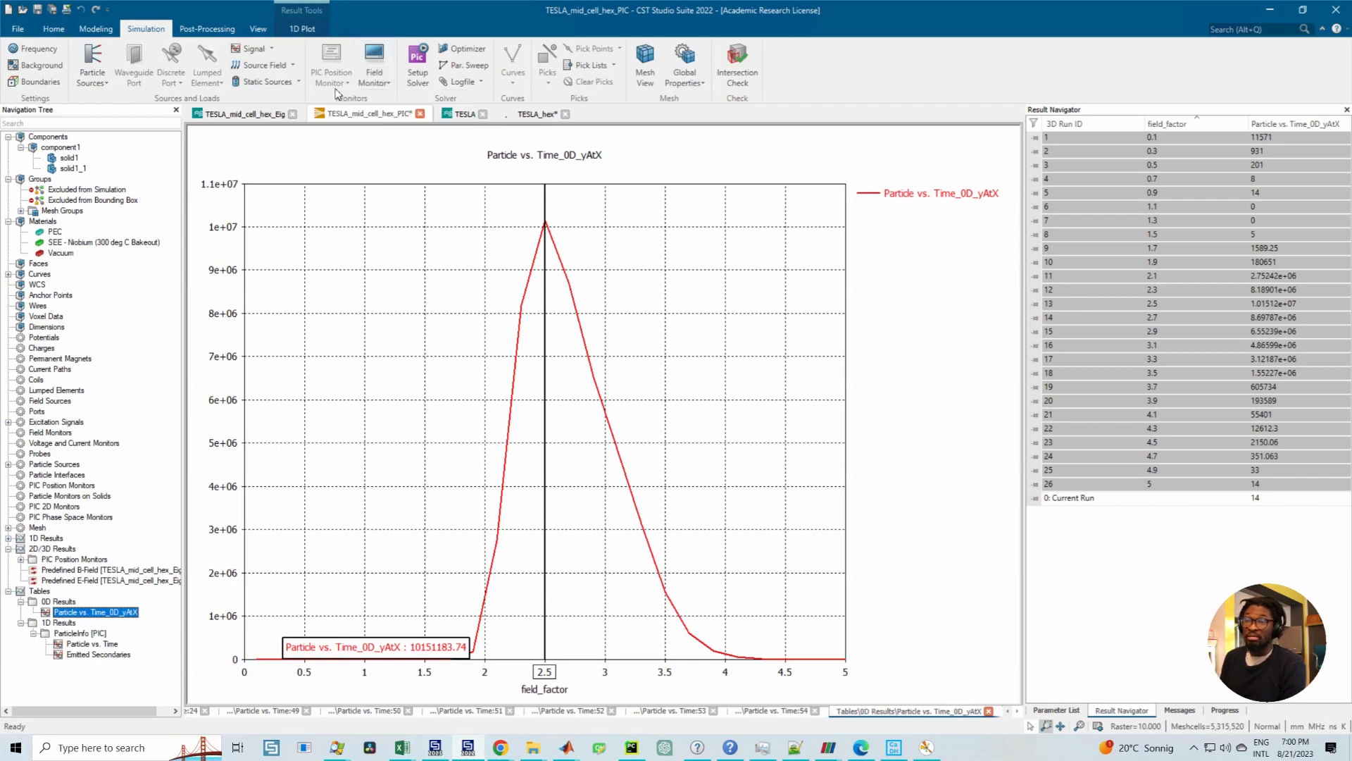
{"action": "left_click", "coordinate": [303, 29]}
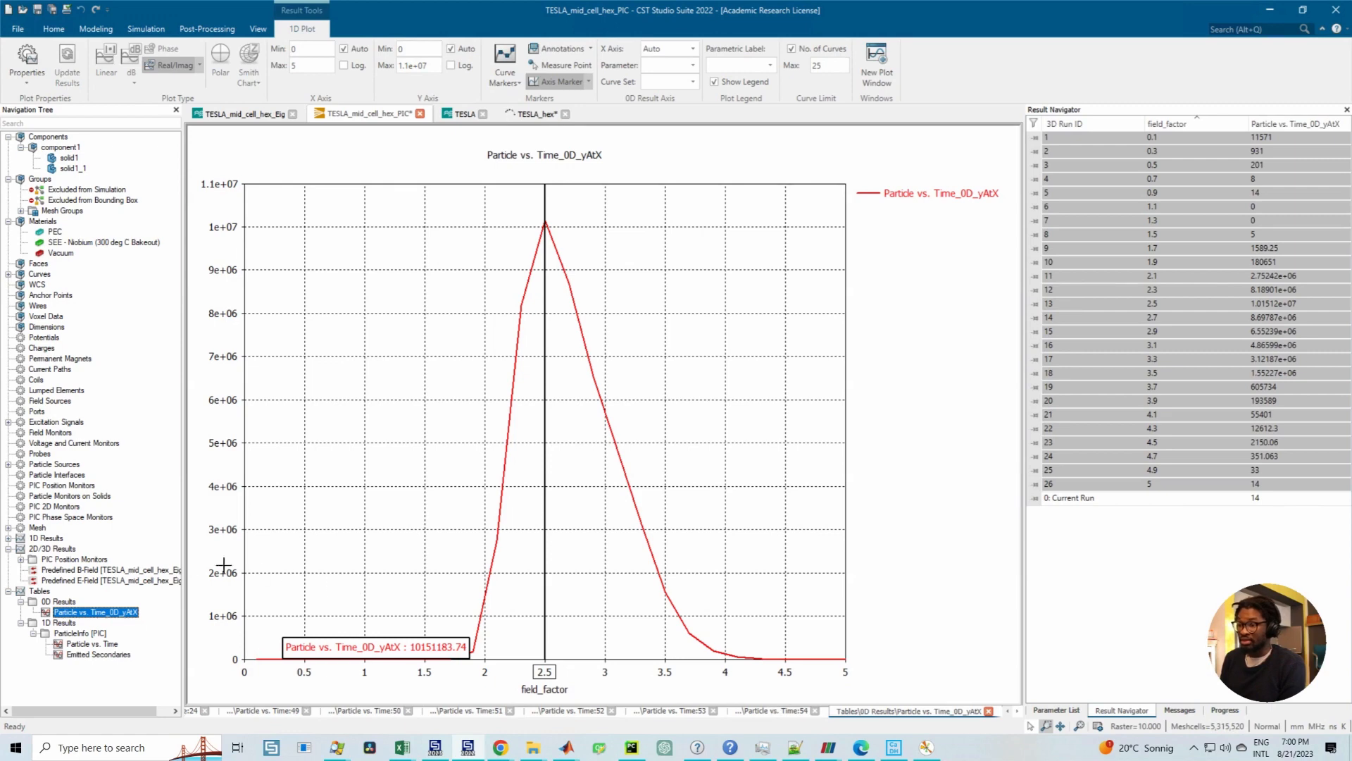
{"action": "left_click", "coordinate": [989, 711]}
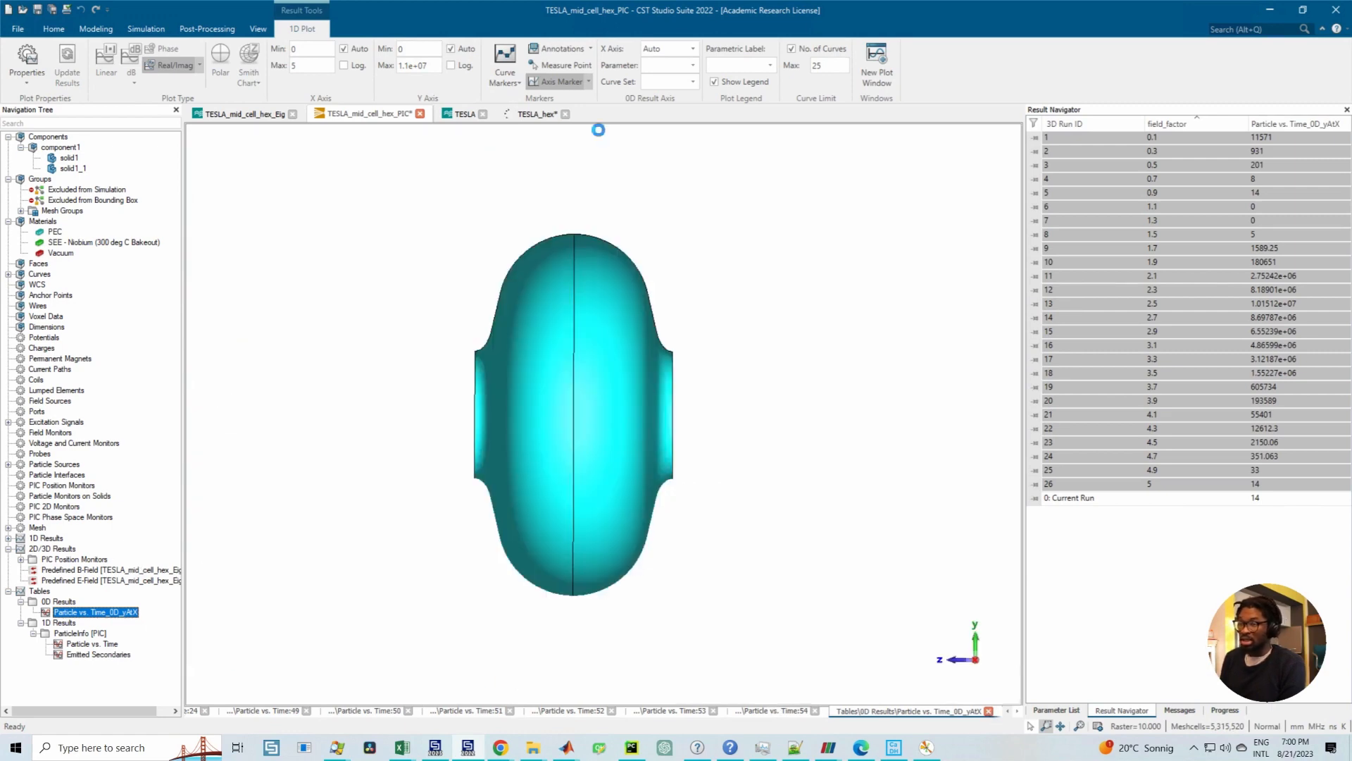
{"action": "left_click", "coordinate": [331, 78]}
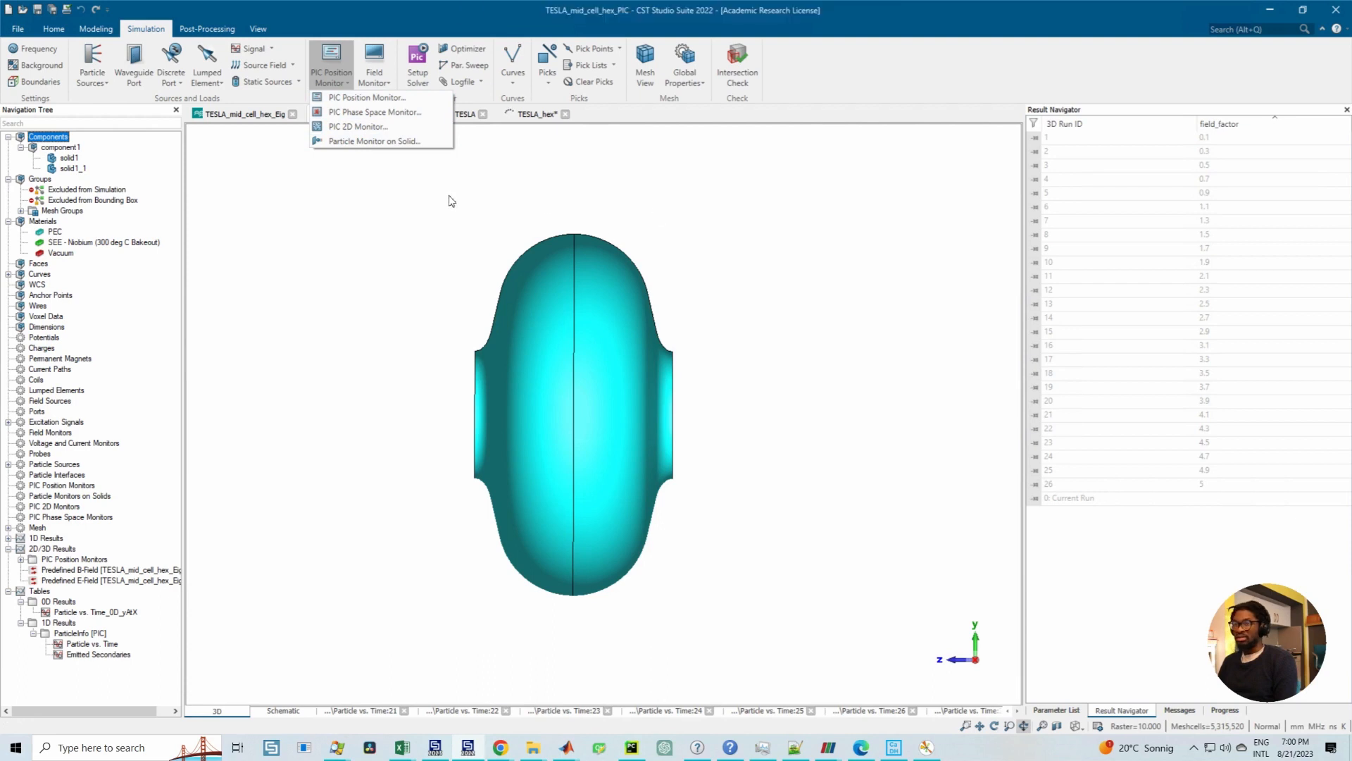
{"action": "left_click", "coordinate": [404, 207]}
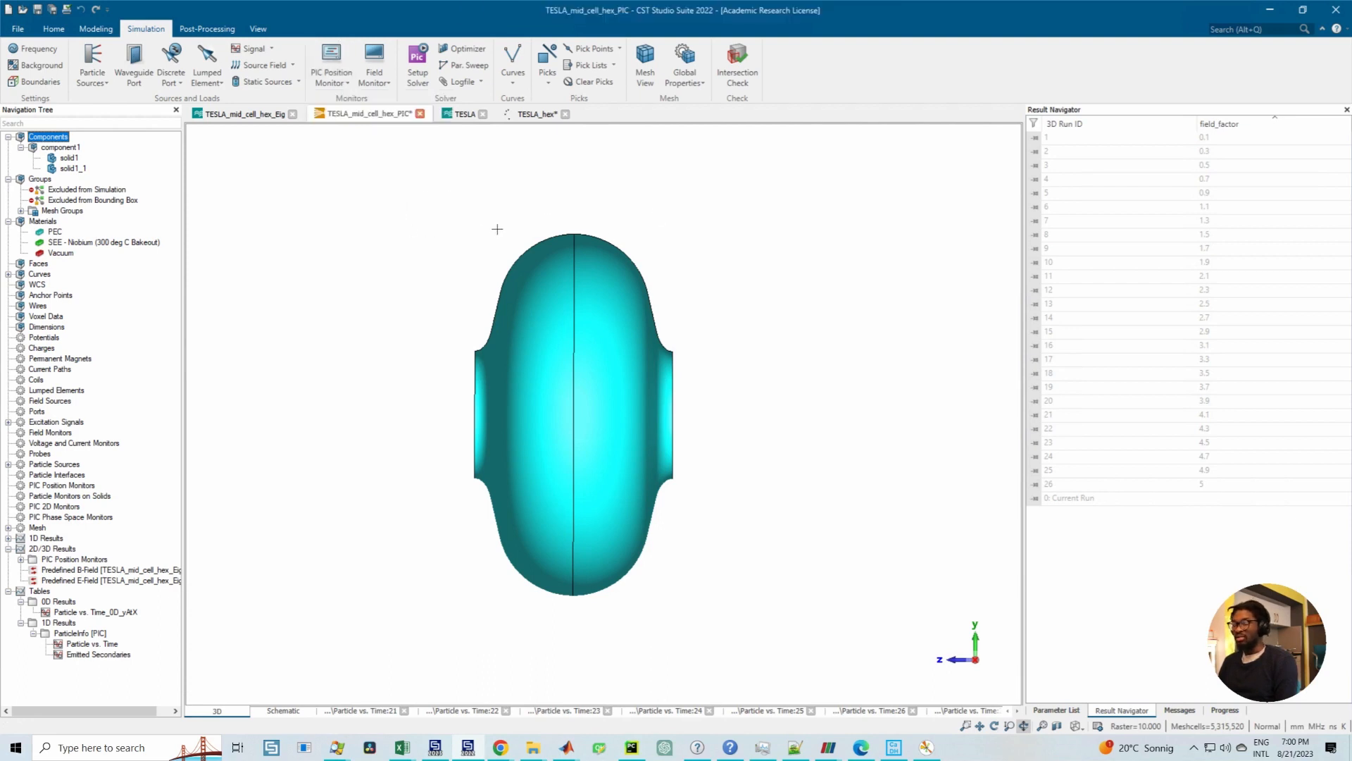
{"action": "scroll", "coordinate": [582, 349], "scroll_direction": "up", "scroll_amount": 2}
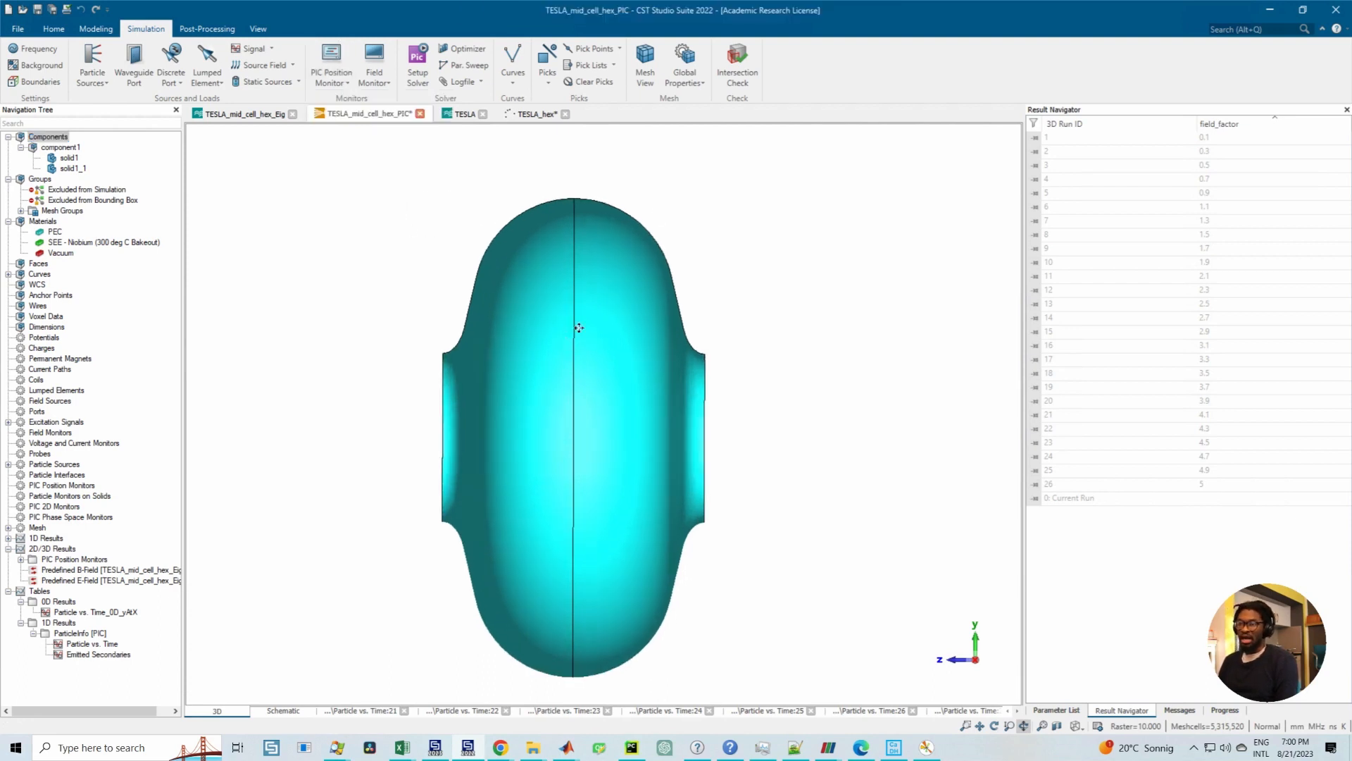
{"action": "middle_click_drag", "start_coordinate": [572, 343], "coordinate": [581, 326]}
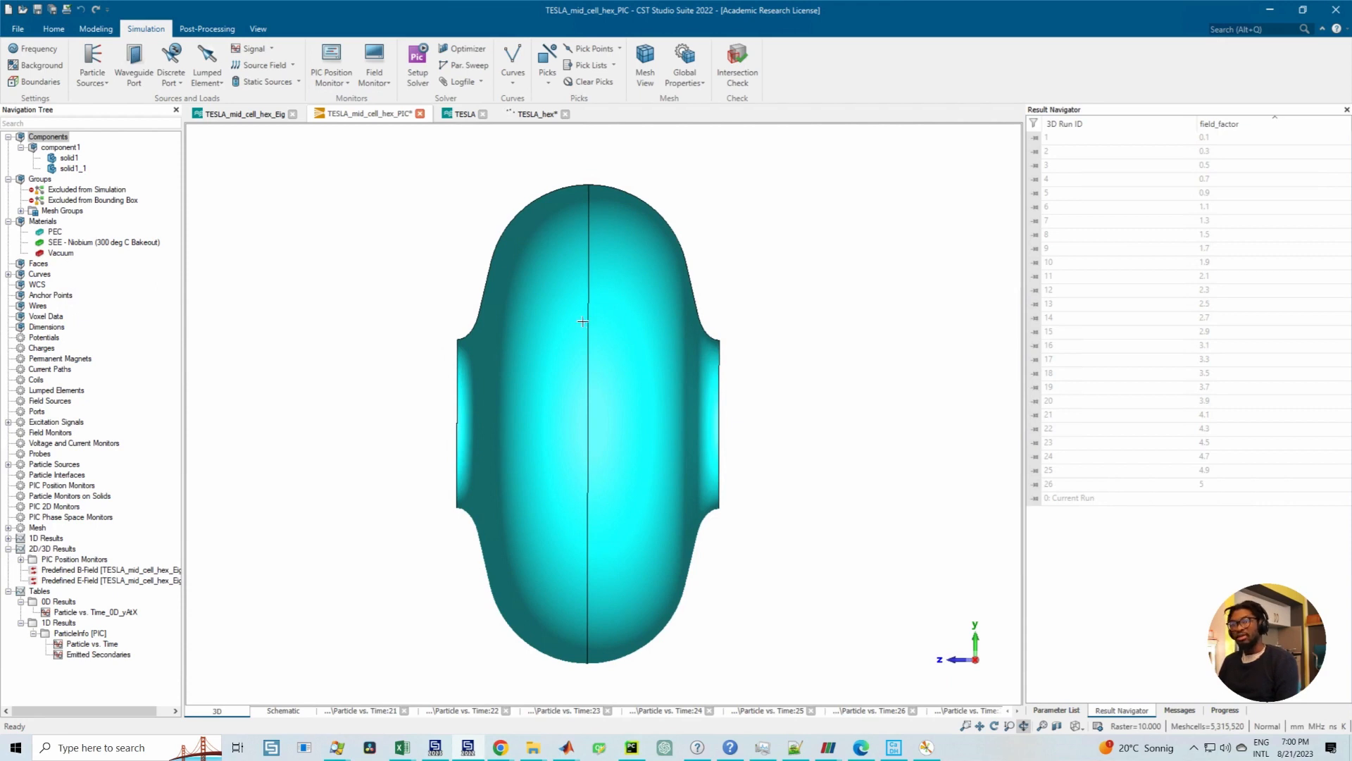